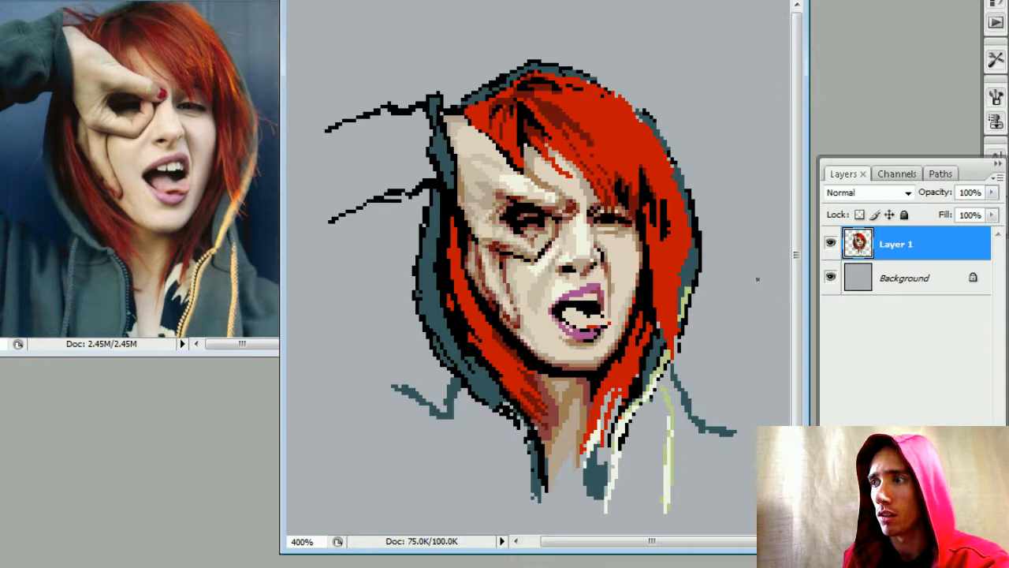
- Lasso the open mouth, shift it slightly up the face, and fill the exposed gap below the lower lip with sampled skin colour
{"action": "left_click_drag", "start_coordinate": [797, 276], "coordinate": [801, 281]}
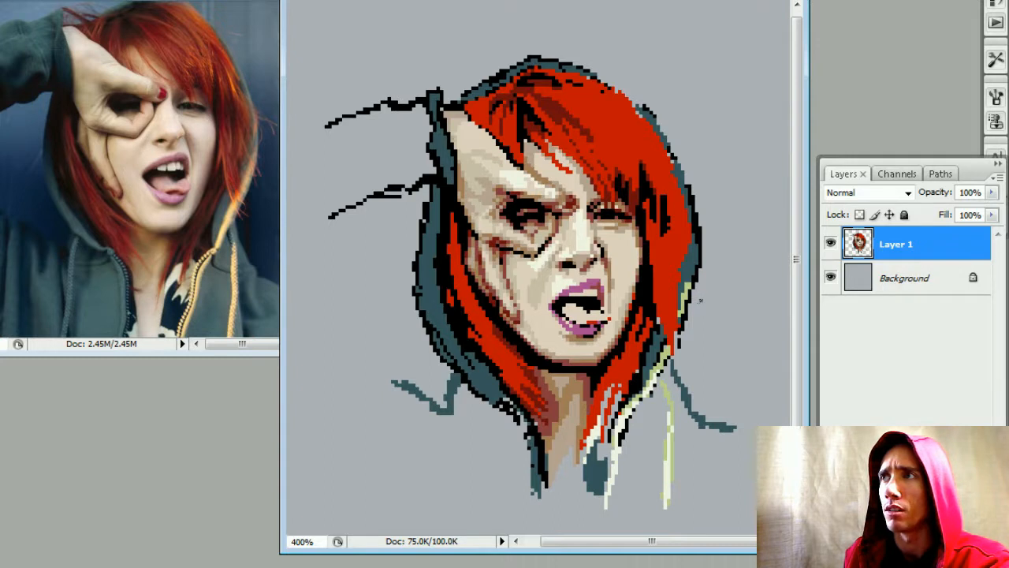
{"action": "left_click_drag", "start_coordinate": [598, 301], "coordinate": [600, 295]}
{"action": "mouse_move", "coordinate": [663, 299]}
{"action": "left_mouse_down"}
{"action": "mouse_move", "coordinate": [653, 310]}
{"action": "mouse_move", "coordinate": [649, 295]}
{"action": "left_mouse_up"}
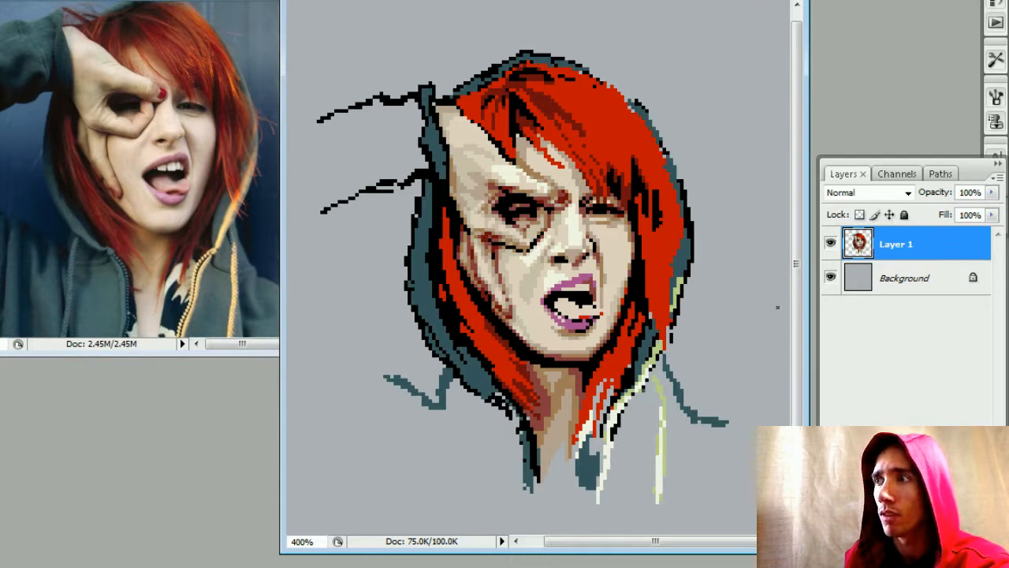
{"action": "left_click_drag", "start_coordinate": [800, 280], "coordinate": [797, 291]}
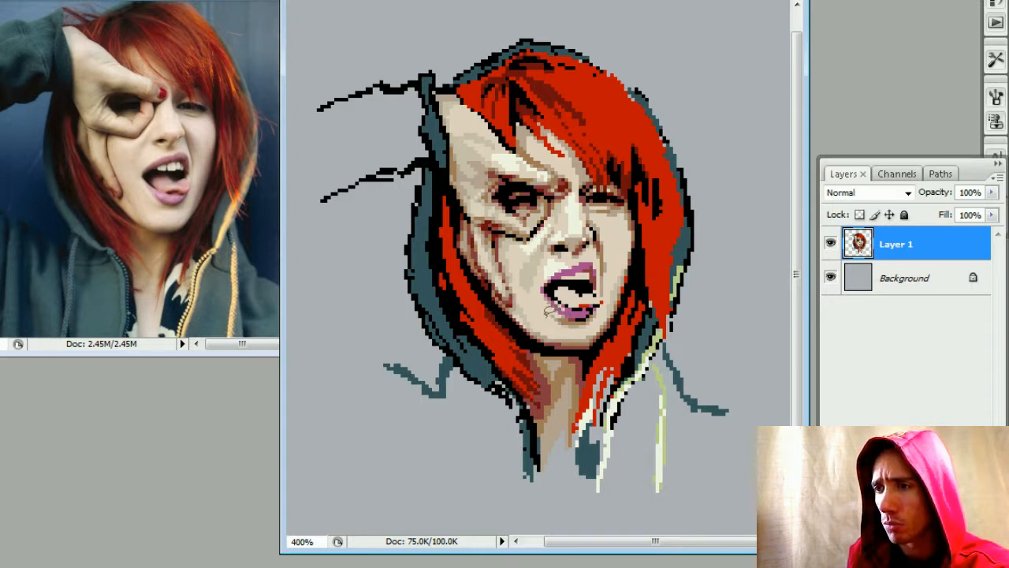
{"action": "mouse_move", "coordinate": [569, 328]}
{"action": "left_mouse_down"}
{"action": "mouse_move", "coordinate": [602, 314]}
{"action": "mouse_move", "coordinate": [611, 289]}
{"action": "mouse_move", "coordinate": [601, 251]}
{"action": "mouse_move", "coordinate": [580, 251]}
{"action": "left_mouse_up"}
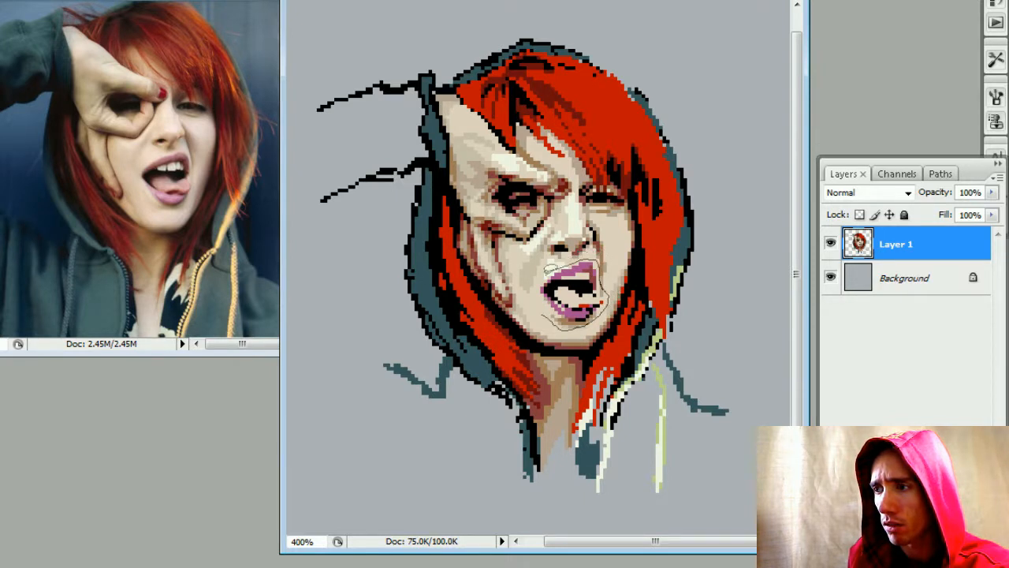
{"action": "left_click_drag", "start_coordinate": [540, 306], "coordinate": [563, 329]}
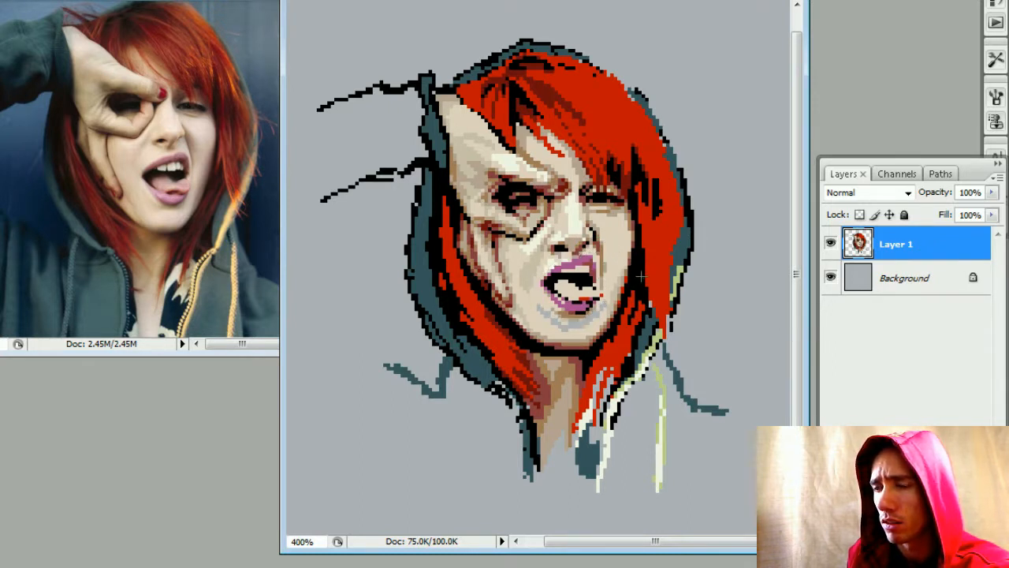
{"action": "left_click", "coordinate": [550, 322], "text": "alt"}
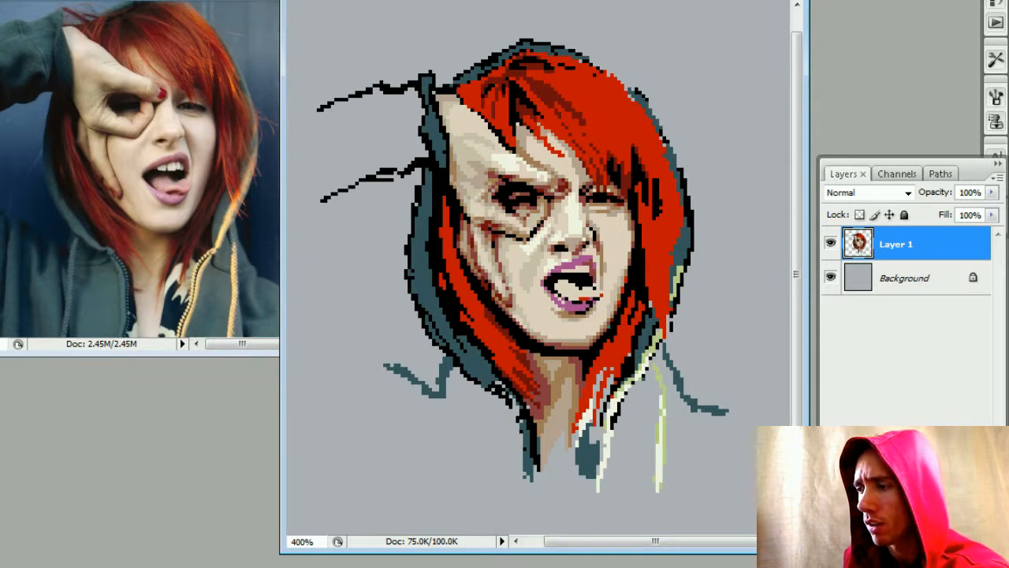
- Examine the portrait at magnifications between 100% and 600% to compare the face proportions with the reference photo
{"action": "key", "text": "ctrl+plus"}
{"action": "key", "text": "ctrl+plus"}
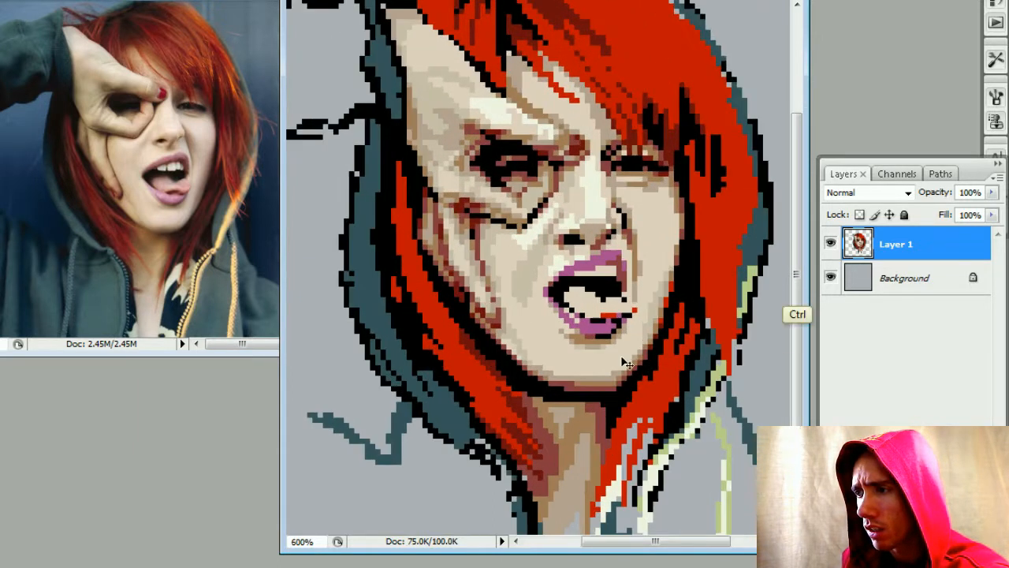
{"action": "key", "text": "ctrl+minus"}
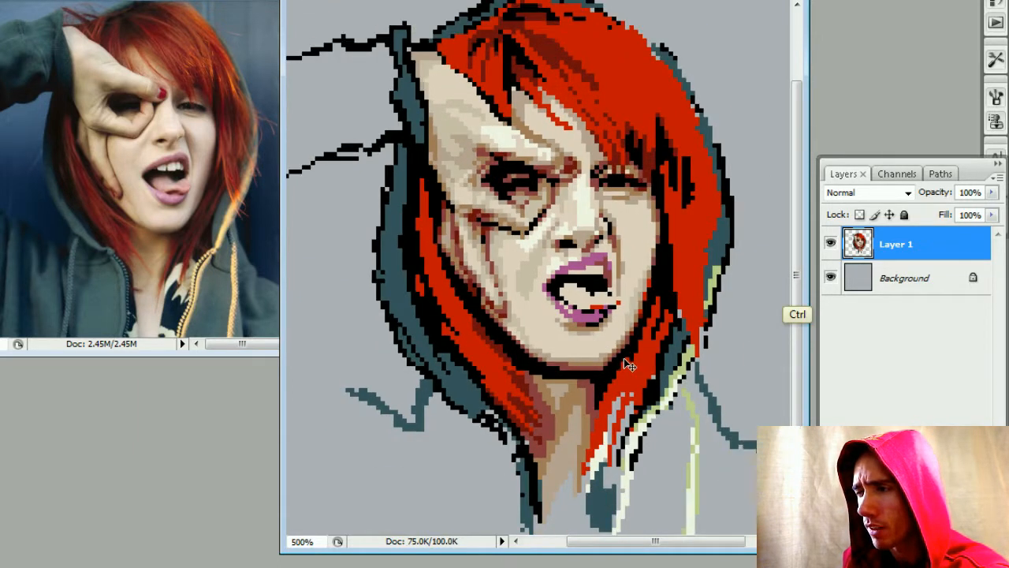
{"action": "key", "text": "ctrl+minus"}
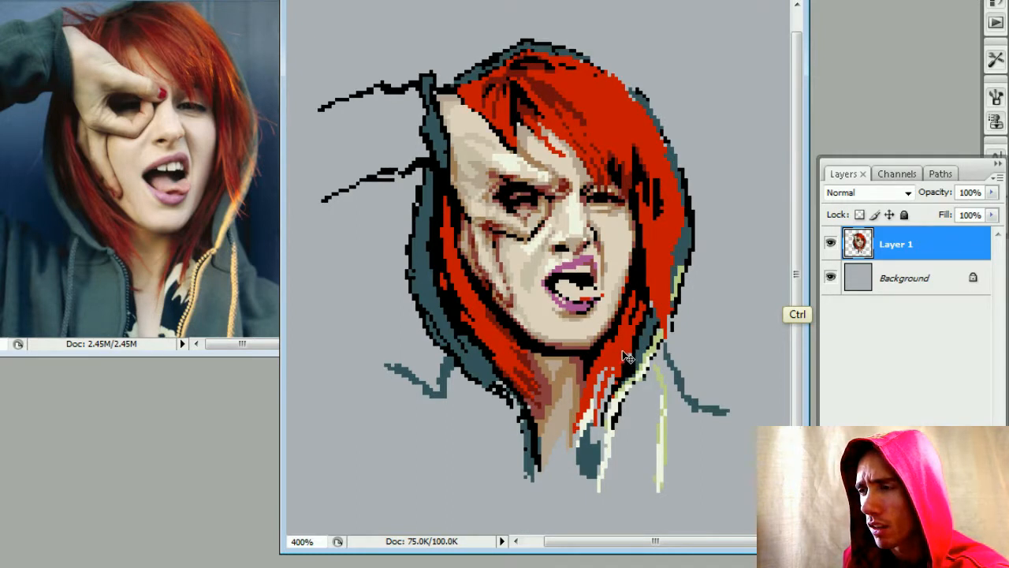
{"action": "key", "text": "ctrl+minus"}
{"action": "key", "text": "ctrl+minus"}
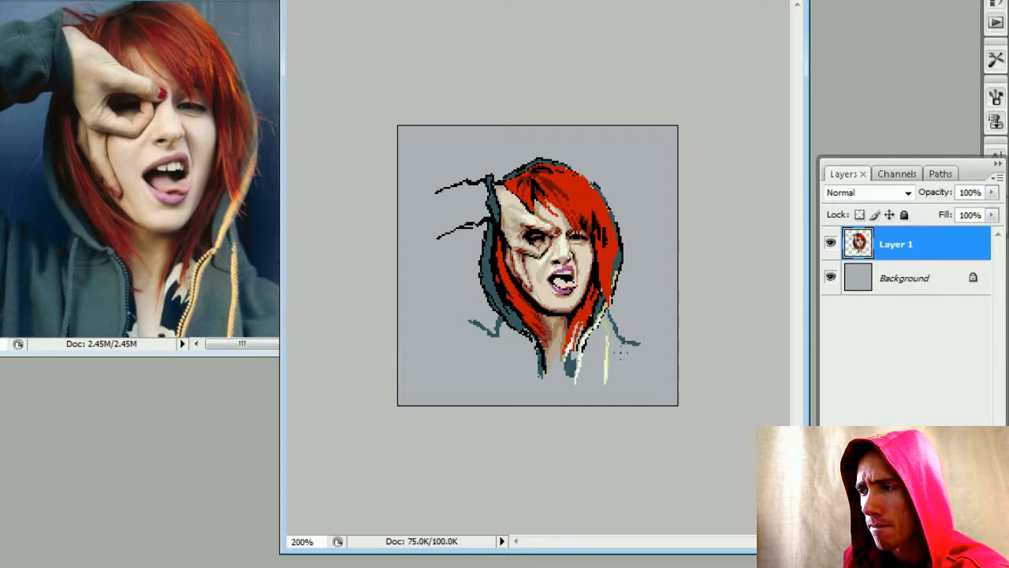
{"action": "key", "text": "ctrl+minus"}
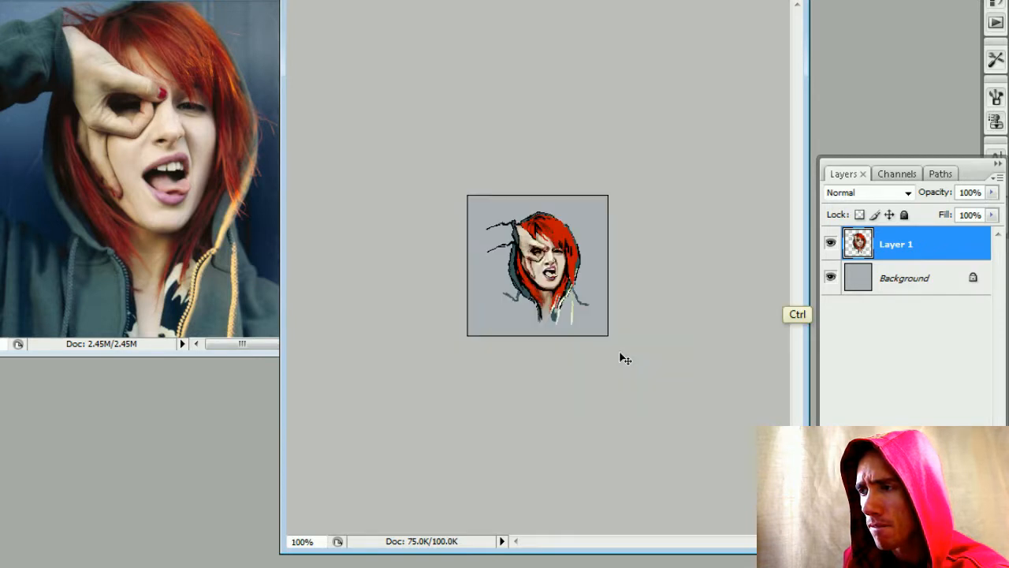
{"action": "key", "text": "ctrl+plus"}
{"action": "key", "text": "ctrl+plus"}
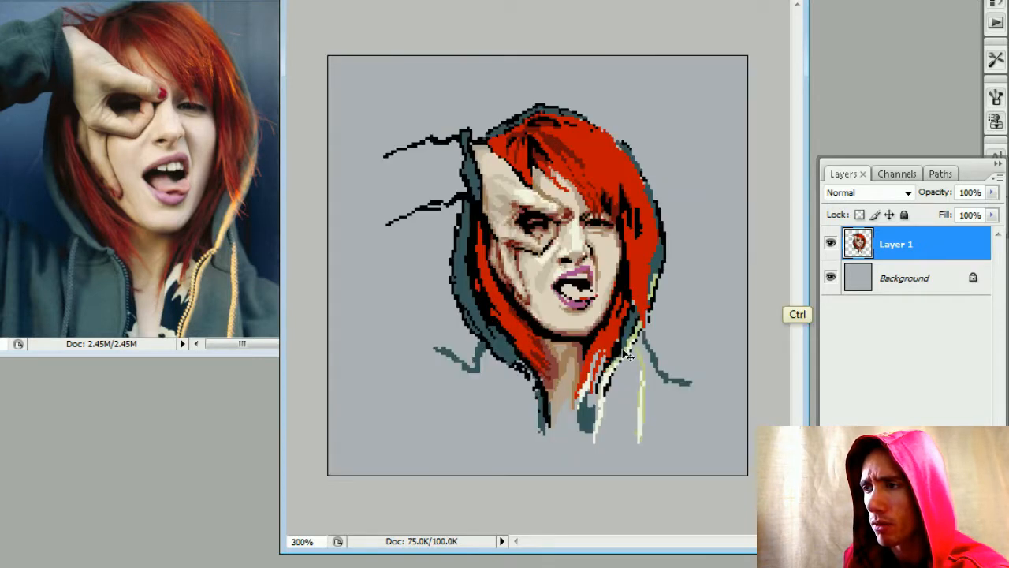
{"action": "key", "text": "ctrl+plus"}
{"action": "key", "text": "ctrl+minus"}
{"action": "key", "text": "ctrl+minus"}
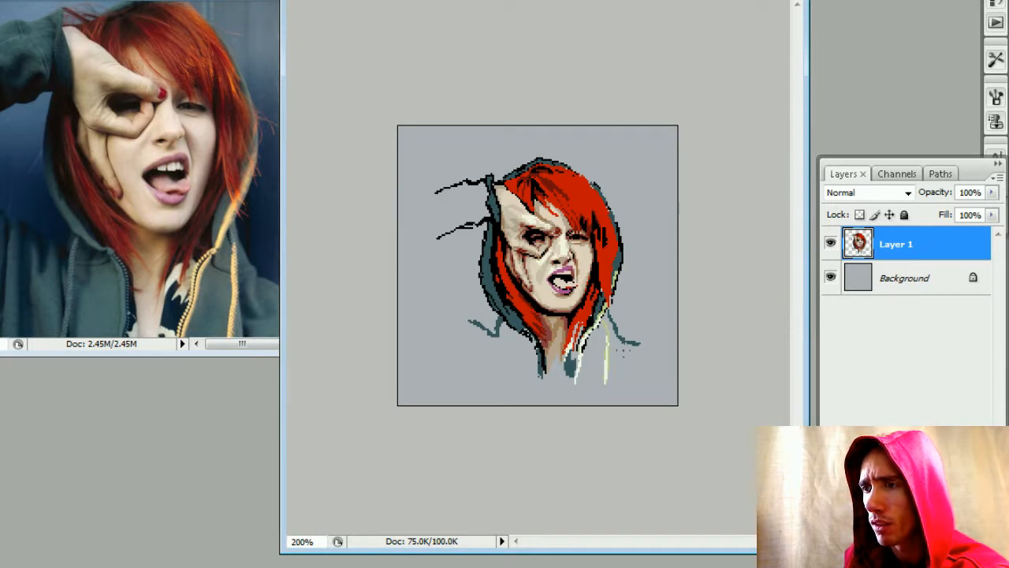
{"action": "key", "text": "ctrl+plus"}
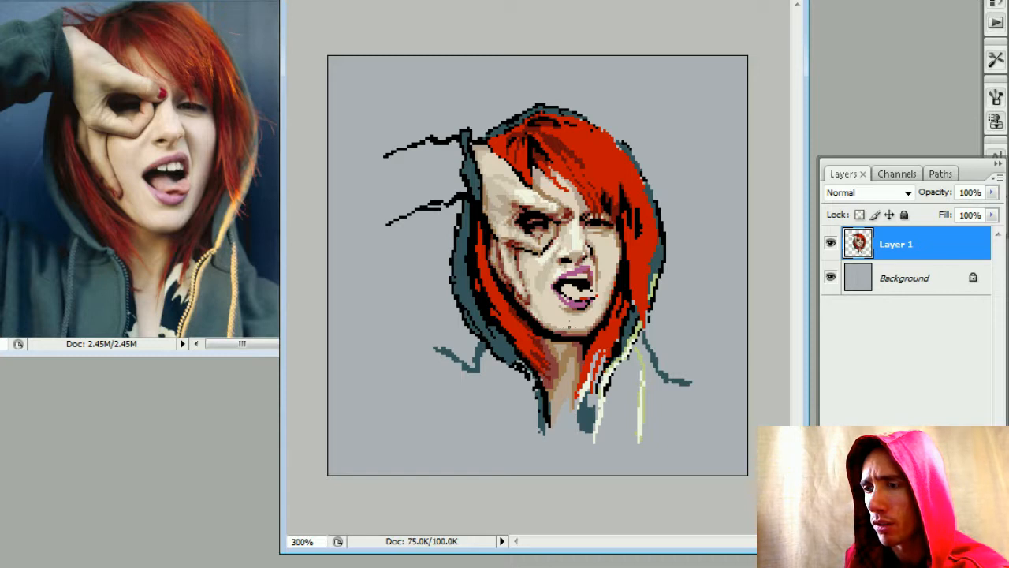
{"action": "key", "text": "ctrl+minus"}
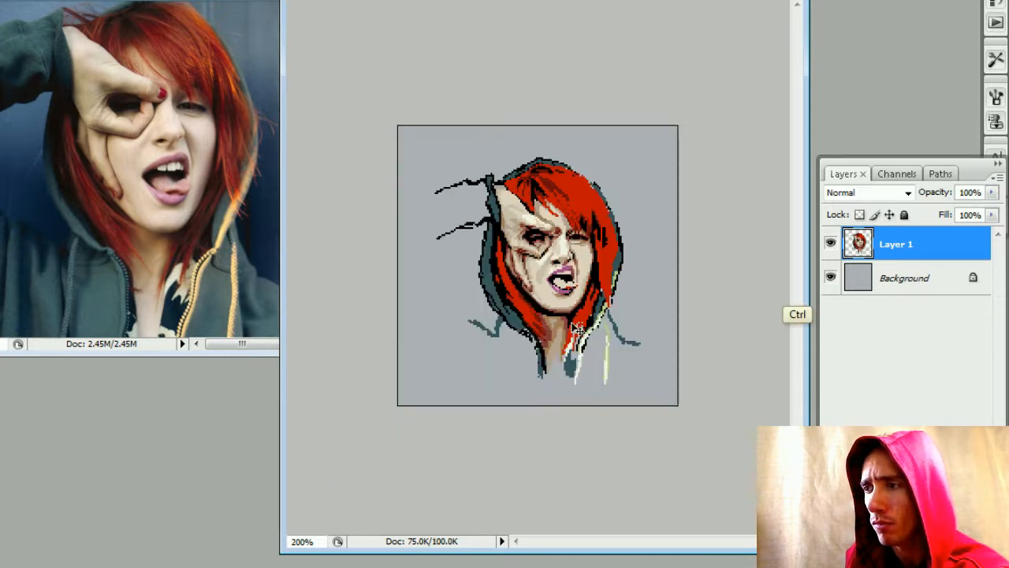
{"action": "key", "text": "ctrl+minus"}
{"action": "key", "text": "ctrl+plus"}
{"action": "key", "text": "ctrl+plus"}
{"action": "key", "text": "ctrl+plus"}
{"action": "key", "text": "ctrl+plus"}
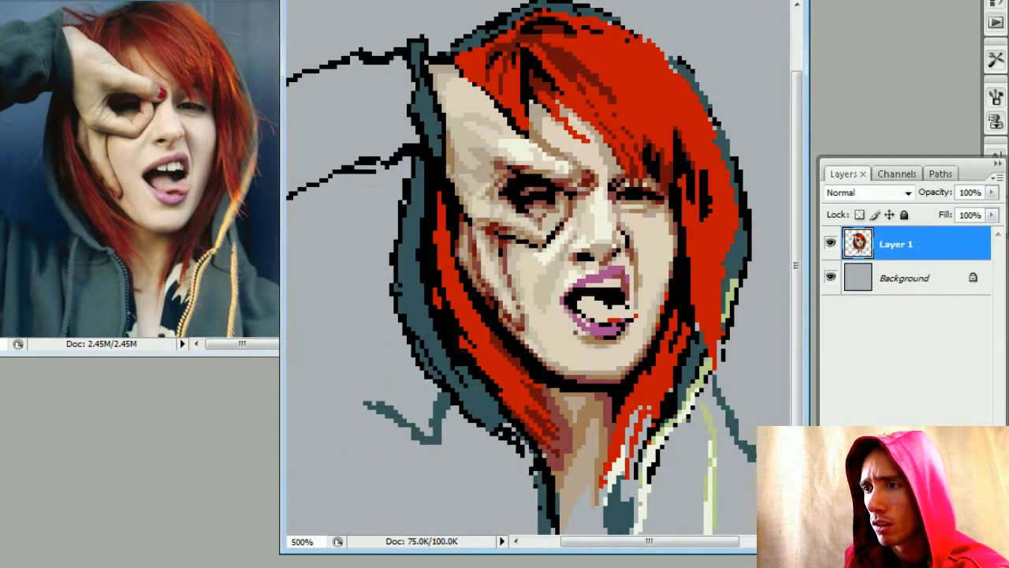
- Lasso the jaw edge beside the mouth, shift it inward toward the face, deselect, and fill the exposed gap with sampled black
{"action": "key", "text": "ctrl+minus"}
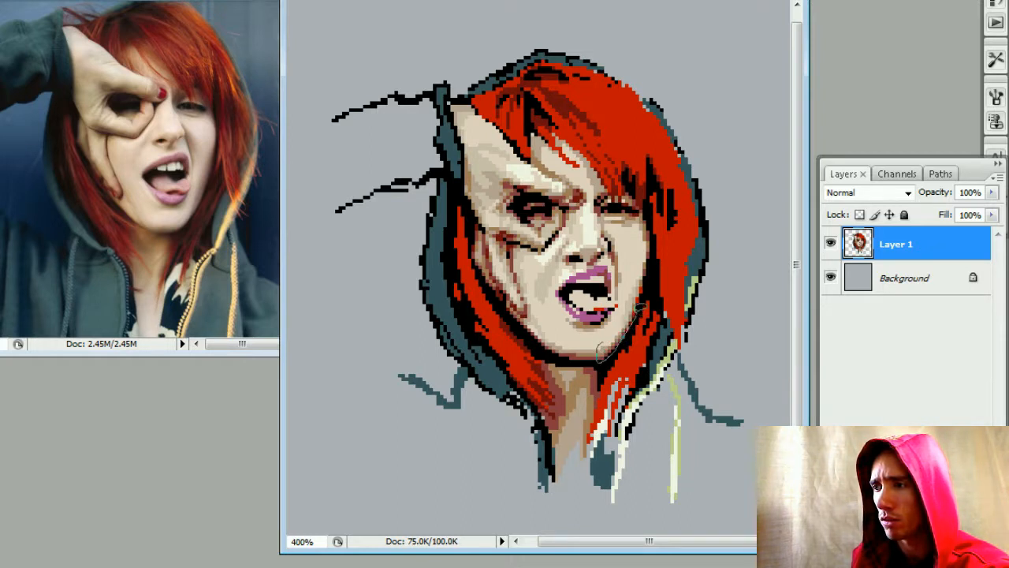
{"action": "left_click_drag", "start_coordinate": [626, 310], "coordinate": [597, 359]}
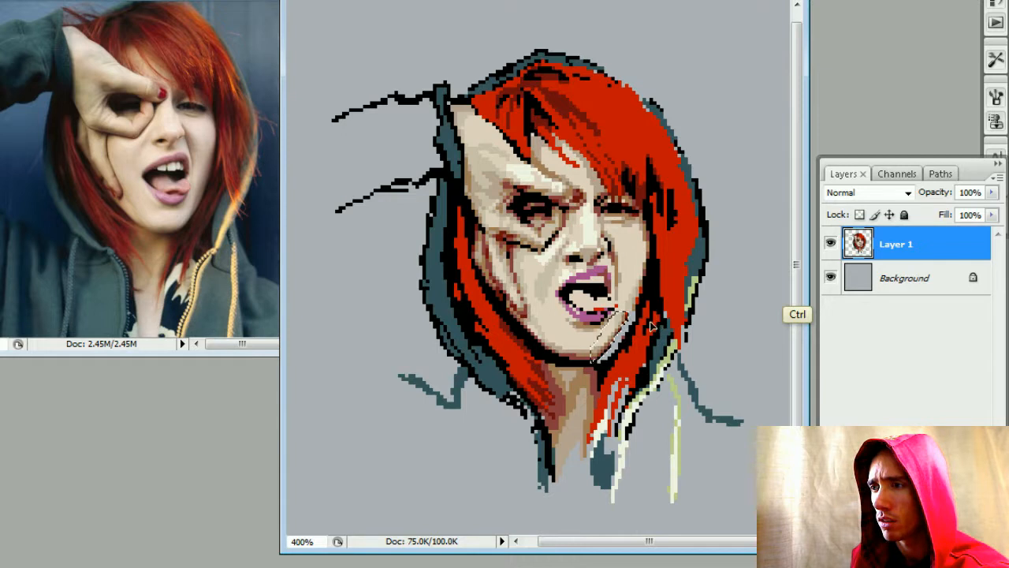
{"action": "key", "text": "ctrl+d"}
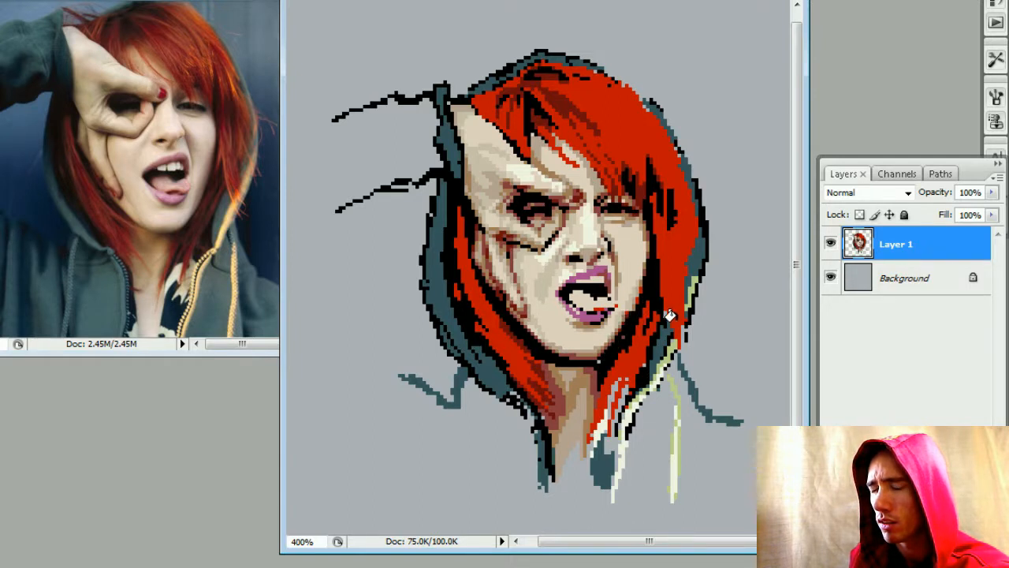
{"action": "left_click", "coordinate": [628, 338], "text": "alt"}
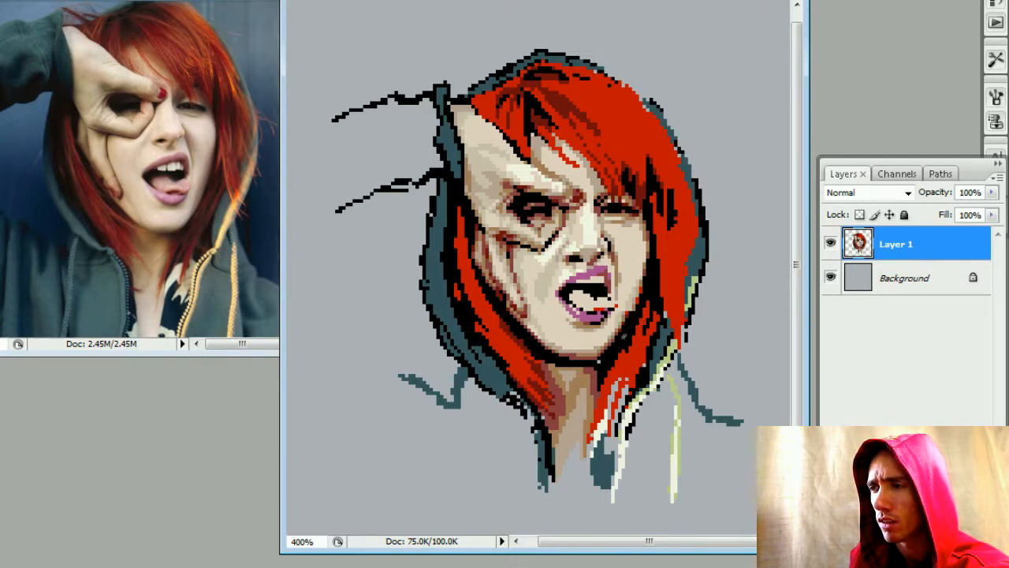
- Retouch the cheek and jaw contour along the dark hair with pixels in colours sampled from the adjacent skin and outline
{"action": "left_click", "coordinate": [631, 315], "text": "alt"}
{"action": "left_click", "coordinate": [639, 286], "text": "alt"}
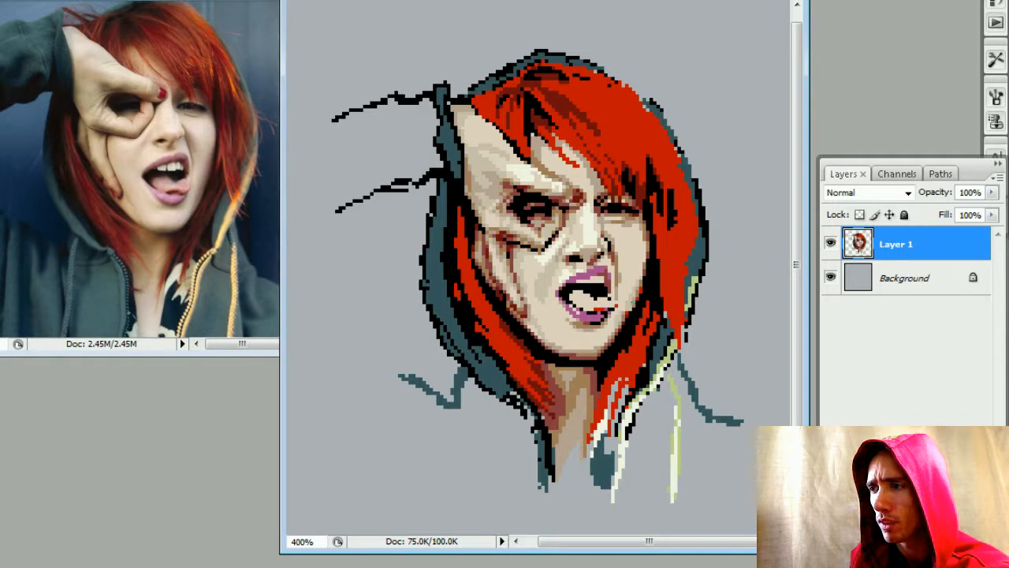
{"action": "left_click", "coordinate": [645, 291], "text": "alt"}
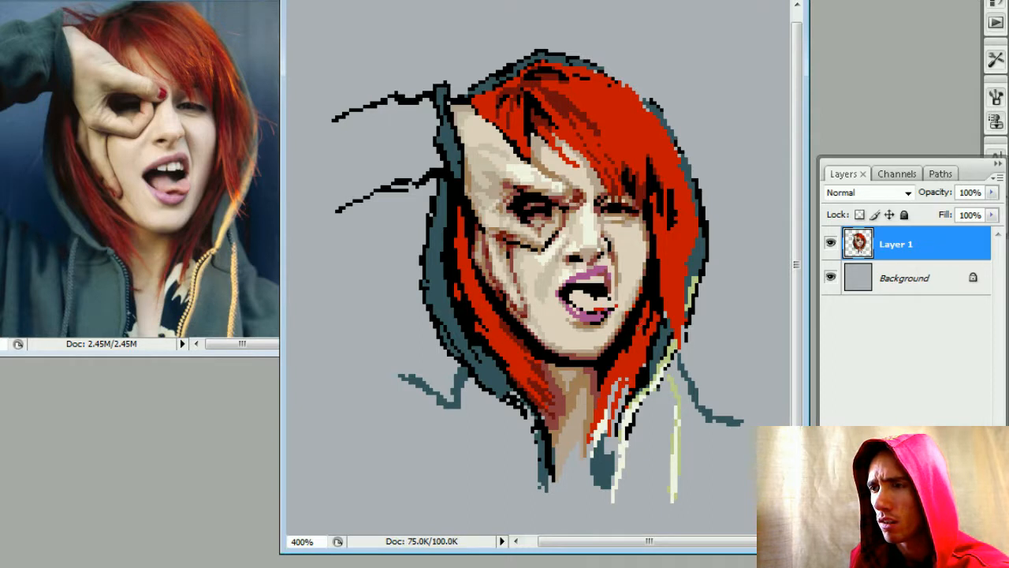
{"action": "key", "text": "ctrl+plus"}
{"action": "key", "text": "ctrl+plus"}
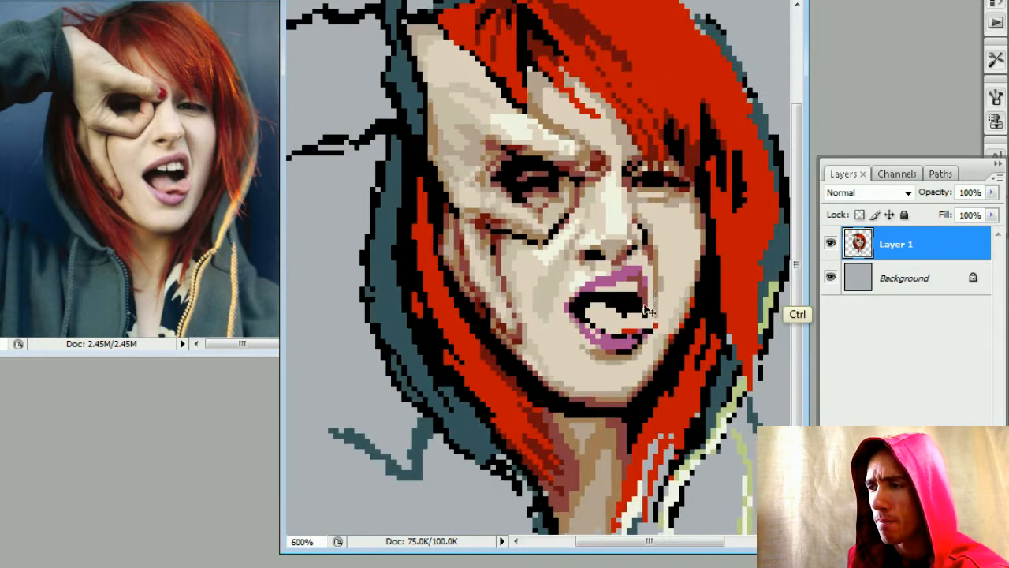
{"action": "left_click", "coordinate": [697, 289], "text": "alt"}
{"action": "left_click_drag", "start_coordinate": [694, 288], "coordinate": [693, 279]}
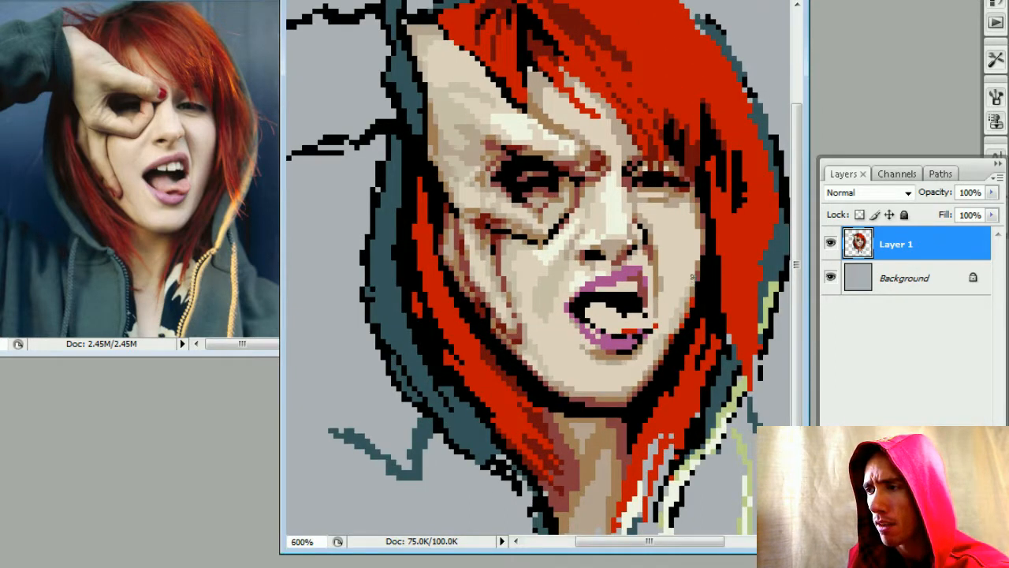
{"action": "left_click", "coordinate": [672, 331], "text": "shift"}
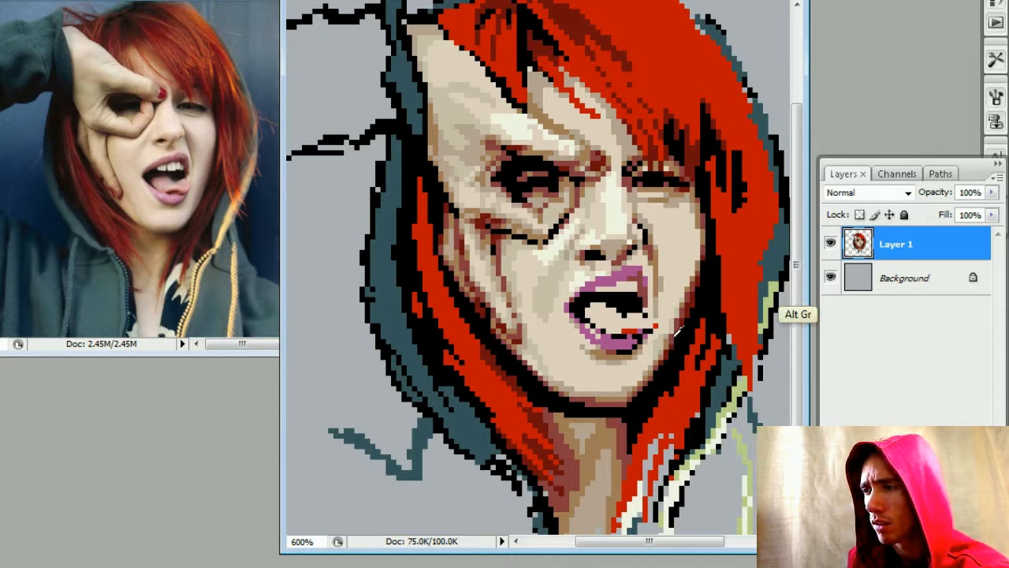
- Examine the reshaped jawline at magnifications between 100% and 500% against the reference photo
{"action": "key", "text": "ctrl+minus"}
{"action": "key", "text": "ctrl+minus"}
{"action": "key", "text": "ctrl+minus"}
{"action": "key", "text": "ctrl+minus"}
{"action": "key", "text": "ctrl+minus"}
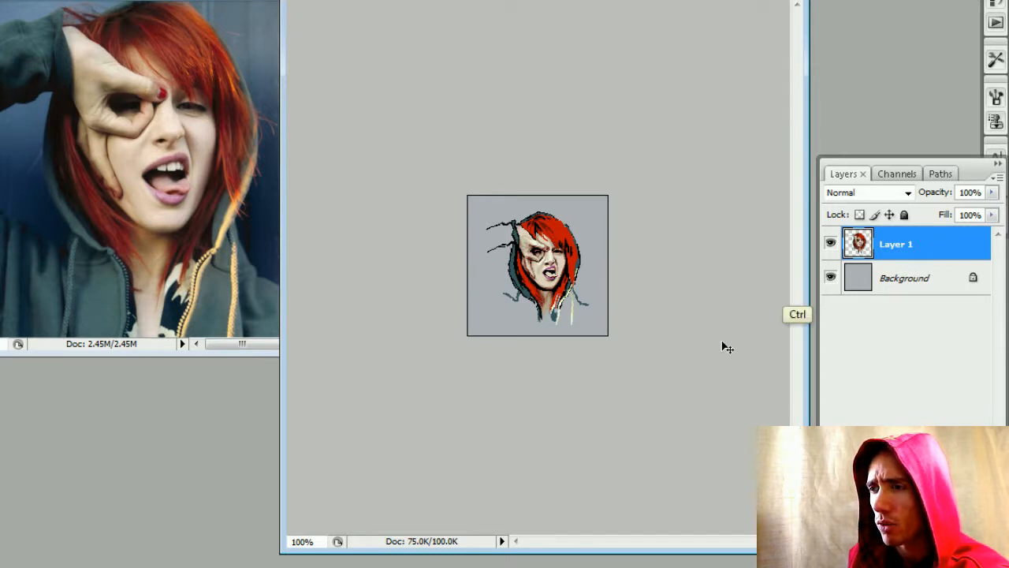
{"action": "key", "text": "ctrl+plus"}
{"action": "key", "text": "ctrl+minus"}
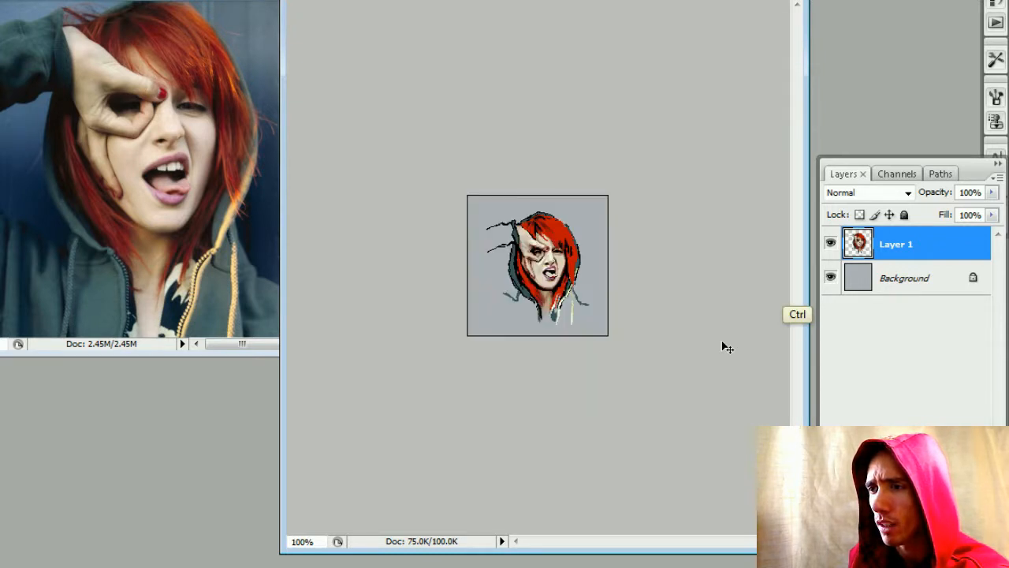
{"action": "key", "text": "ctrl+plus"}
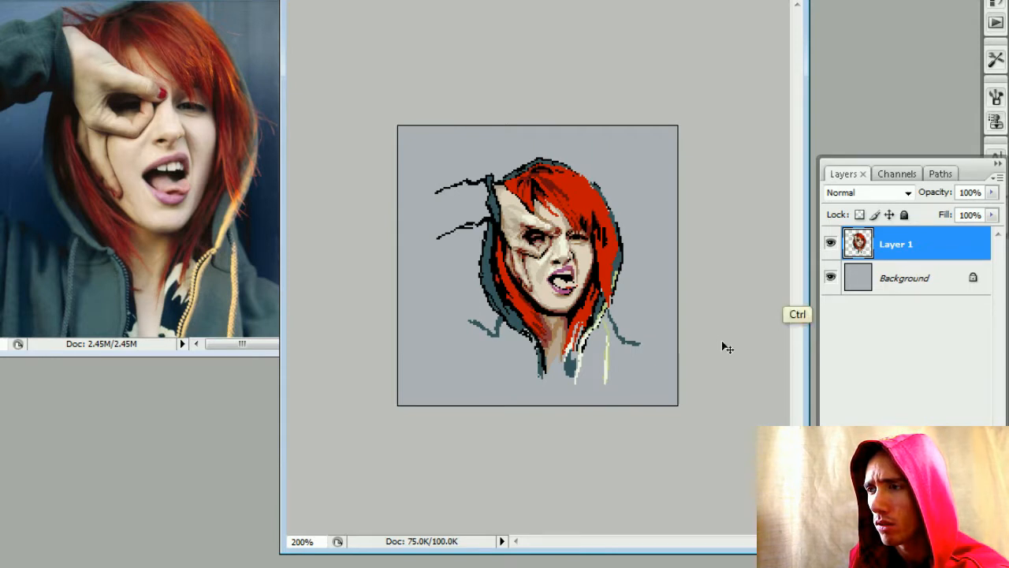
{"action": "key", "text": "ctrl+minus"}
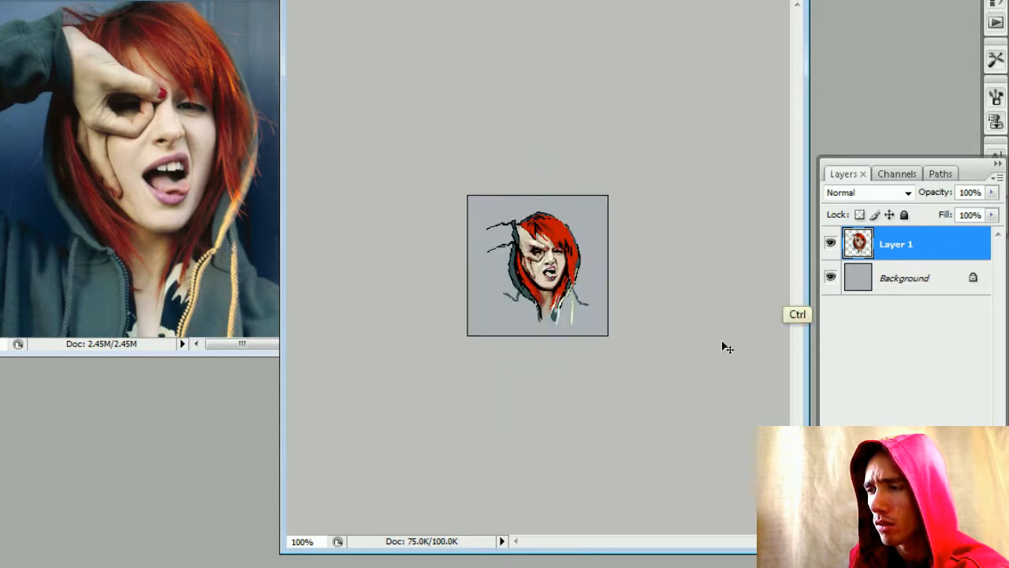
{"action": "key", "text": "ctrl+plus"}
{"action": "key", "text": "ctrl+plus"}
{"action": "key", "text": "ctrl+plus"}
{"action": "key", "text": "ctrl+plus"}
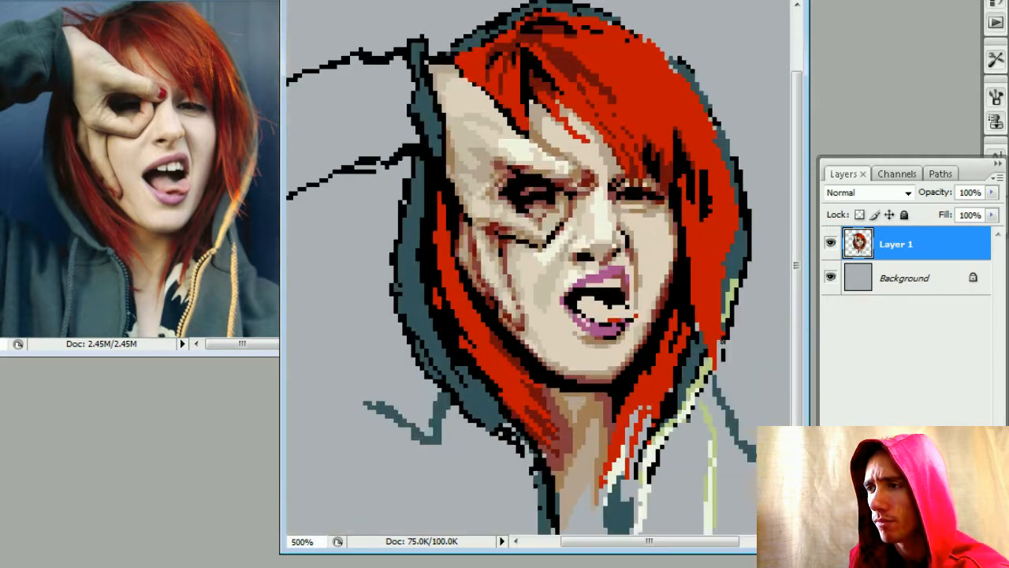
- Refine the shading pixels along the jaw from the mouth corner down to the chin with colours sampled from the face
{"action": "left_click_drag", "start_coordinate": [666, 288], "coordinate": [570, 290]}
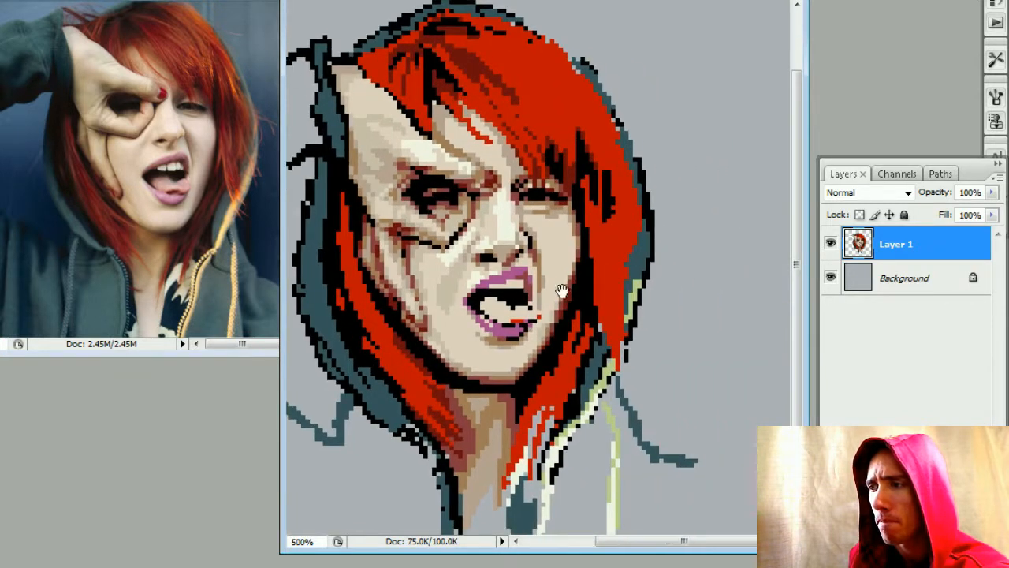
{"action": "left_click", "coordinate": [541, 332], "text": "alt"}
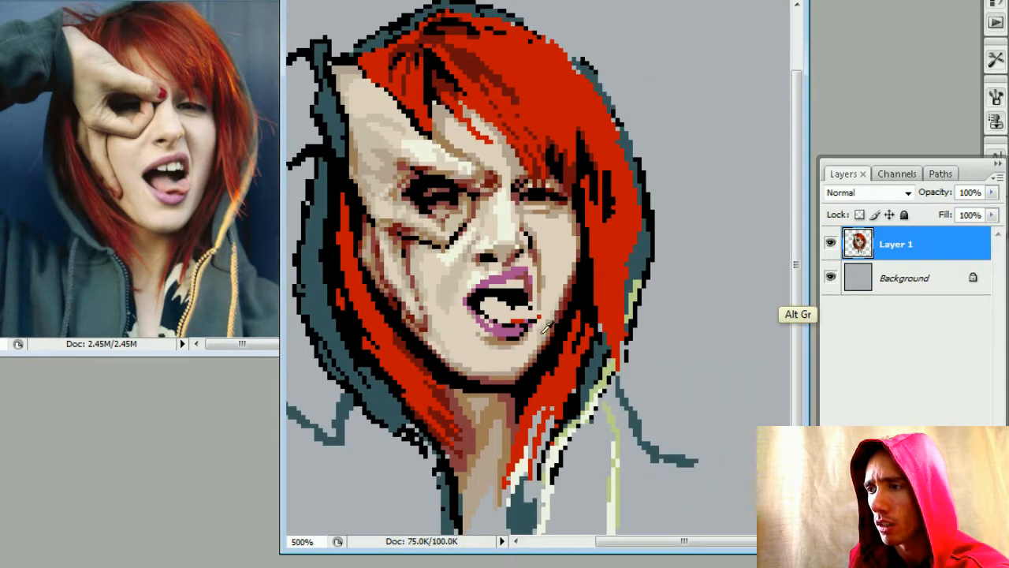
{"action": "left_click", "coordinate": [549, 323]}
{"action": "left_click", "coordinate": [551, 327], "text": "alt"}
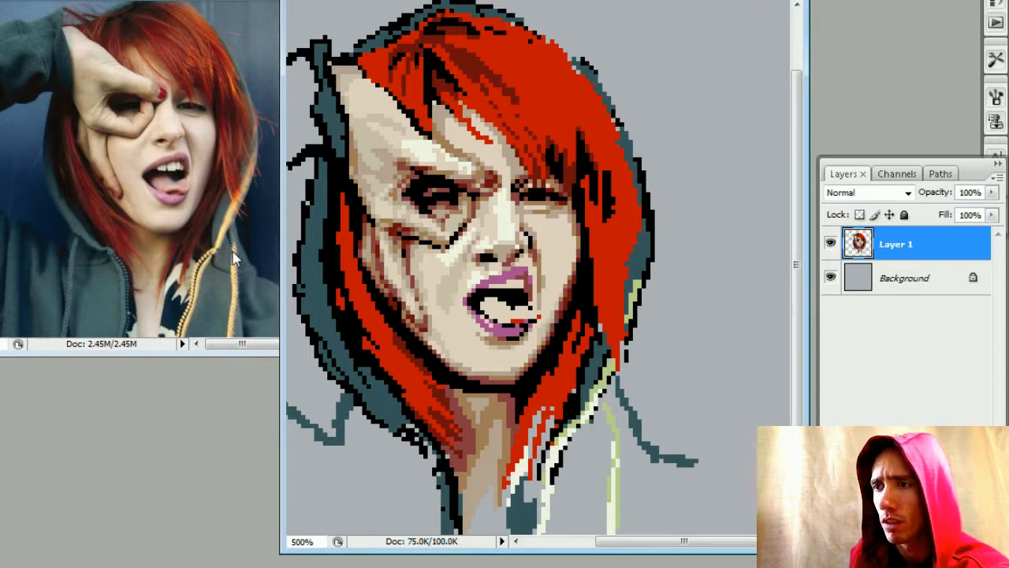
{"action": "key", "text": "alt"}
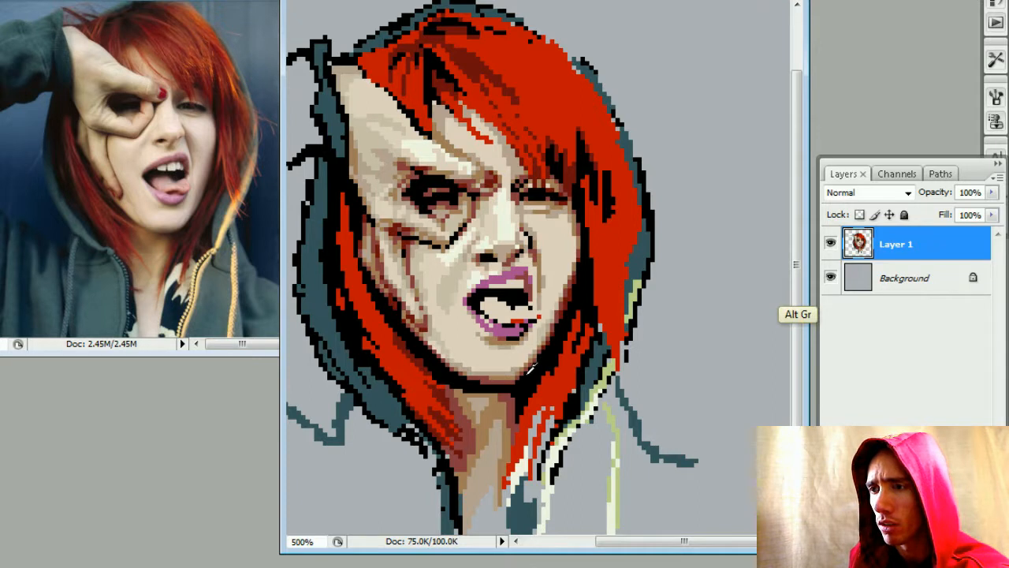
{"action": "left_click", "coordinate": [512, 382], "text": "alt"}
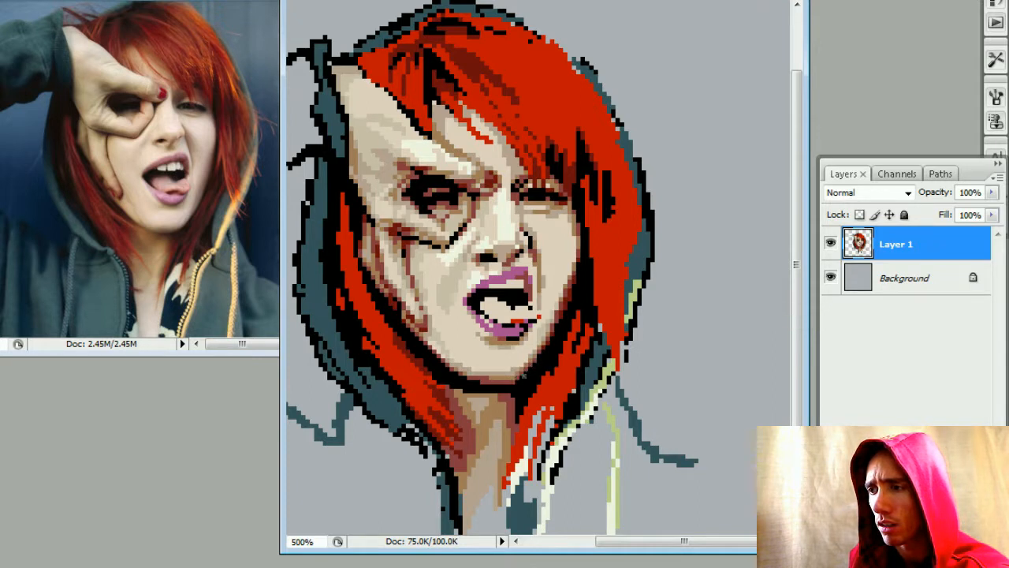
- Shade the jaw edge beside the mouth from the chin up to the cheek with straight pixel strokes in tones sampled from the contour
{"action": "left_click_drag", "start_coordinate": [522, 376], "coordinate": [529, 369]}
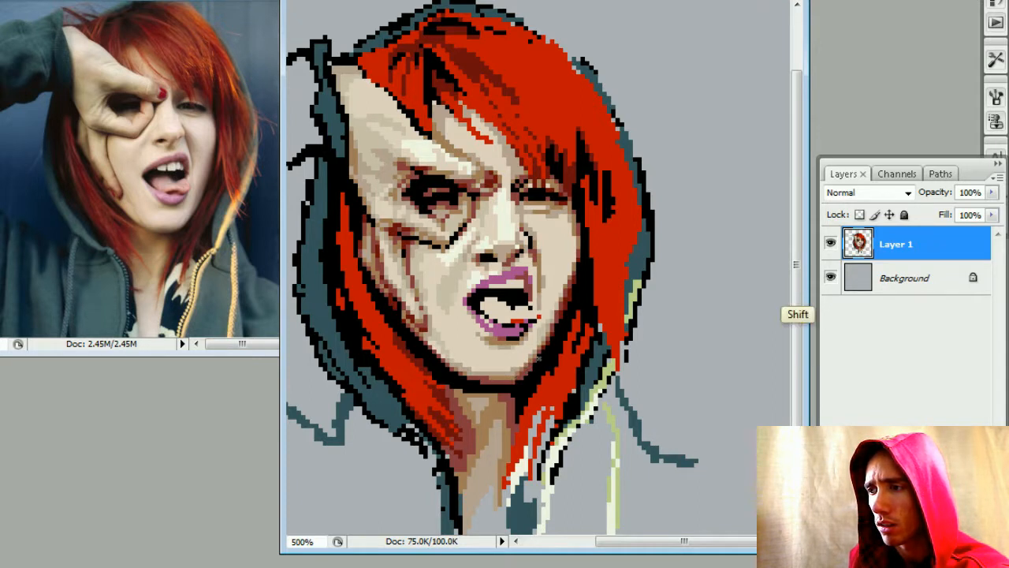
{"action": "left_click", "coordinate": [539, 357], "text": "shift"}
{"action": "left_click", "coordinate": [551, 338], "text": "shift"}
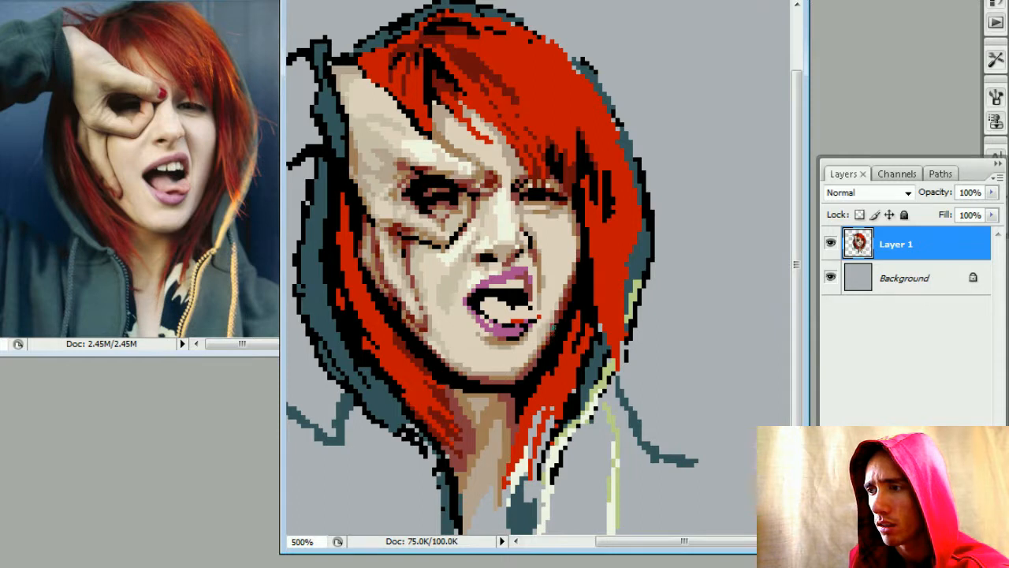
{"action": "left_click", "coordinate": [553, 328]}
{"action": "left_click", "coordinate": [531, 368], "text": "shift"}
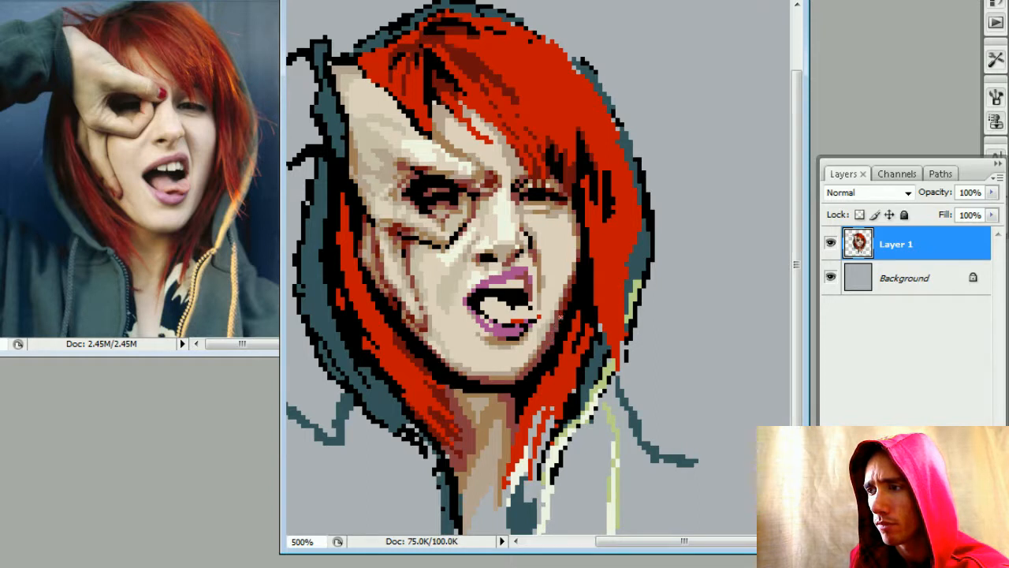
{"action": "left_click", "coordinate": [563, 331], "text": "alt"}
{"action": "left_click", "coordinate": [567, 318], "text": "alt"}
{"action": "left_click", "coordinate": [564, 317], "text": "alt"}
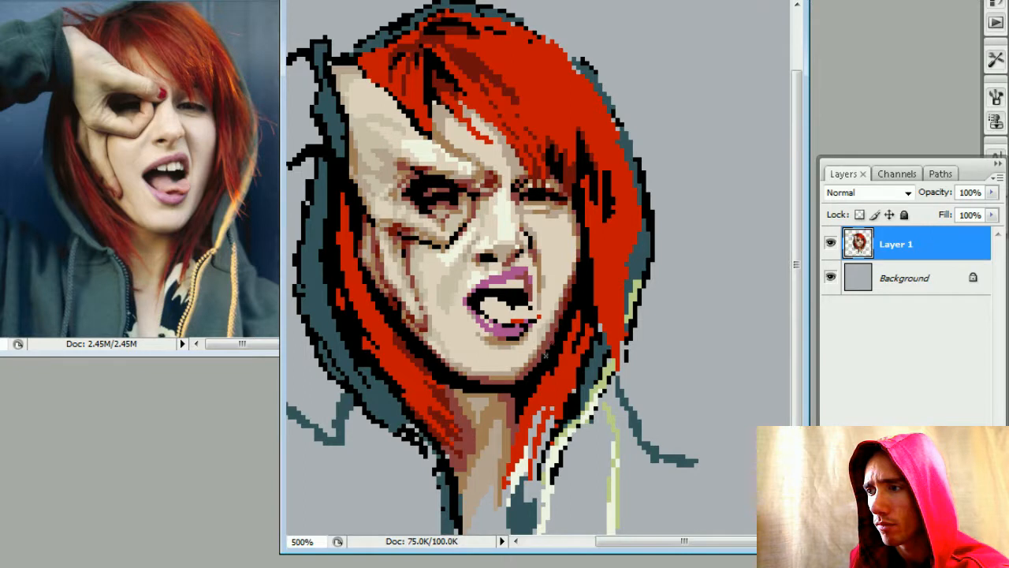
- Examine the face and jaw shading at magnifications between 100% and 400% against the reference photo
{"action": "key", "text": "ctrl+minus"}
{"action": "key", "text": "ctrl+minus"}
{"action": "key", "text": "ctrl+minus"}
{"action": "key", "text": "ctrl+minus"}
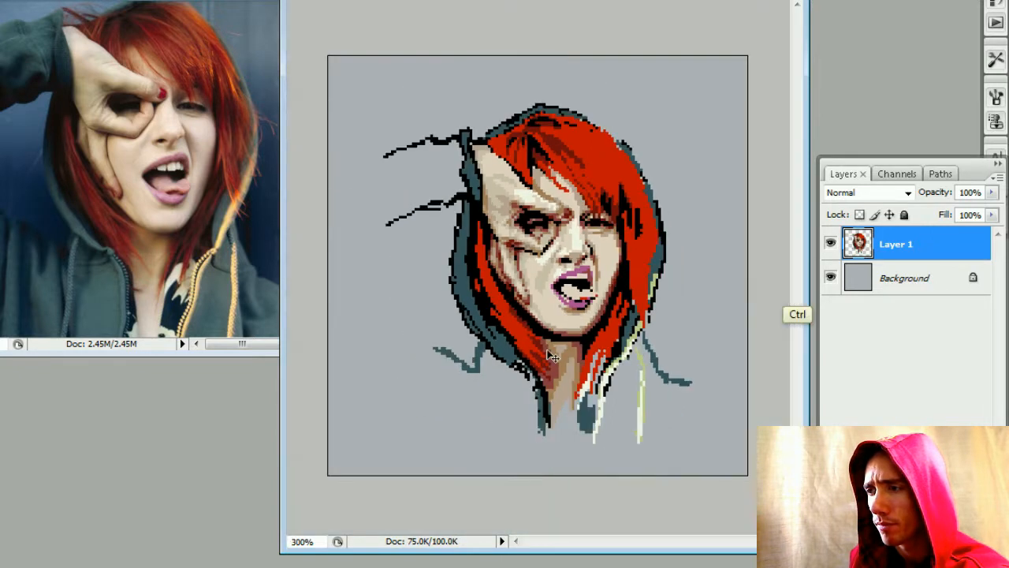
{"action": "key", "text": "ctrl+plus"}
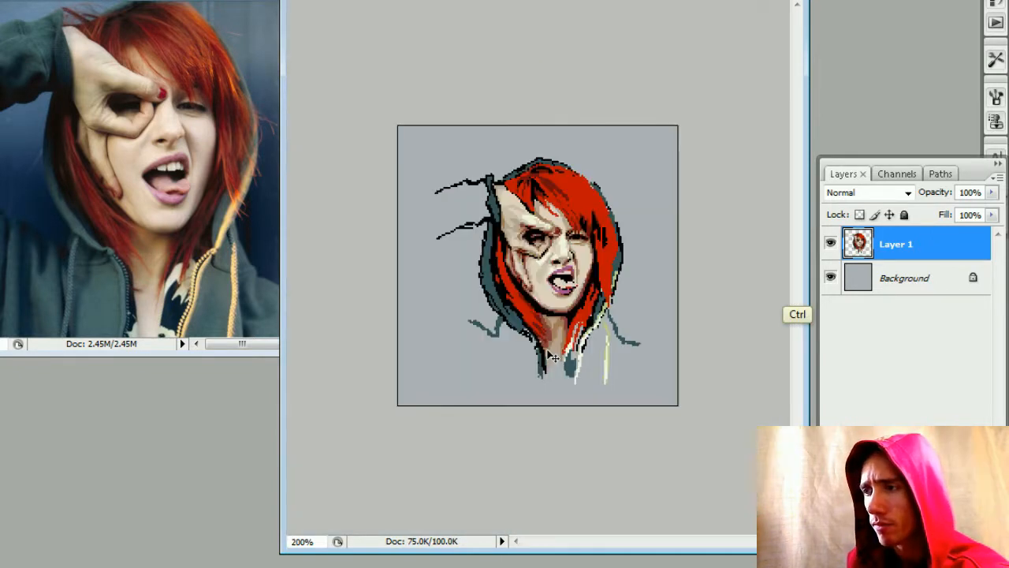
{"action": "key", "text": "ctrl+minus"}
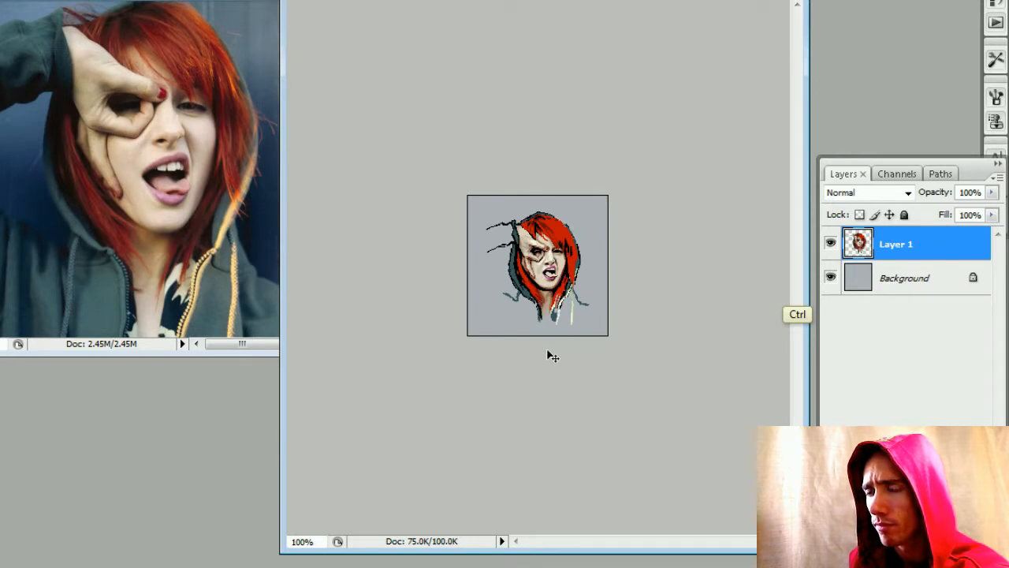
{"action": "key", "text": "ctrl+plus"}
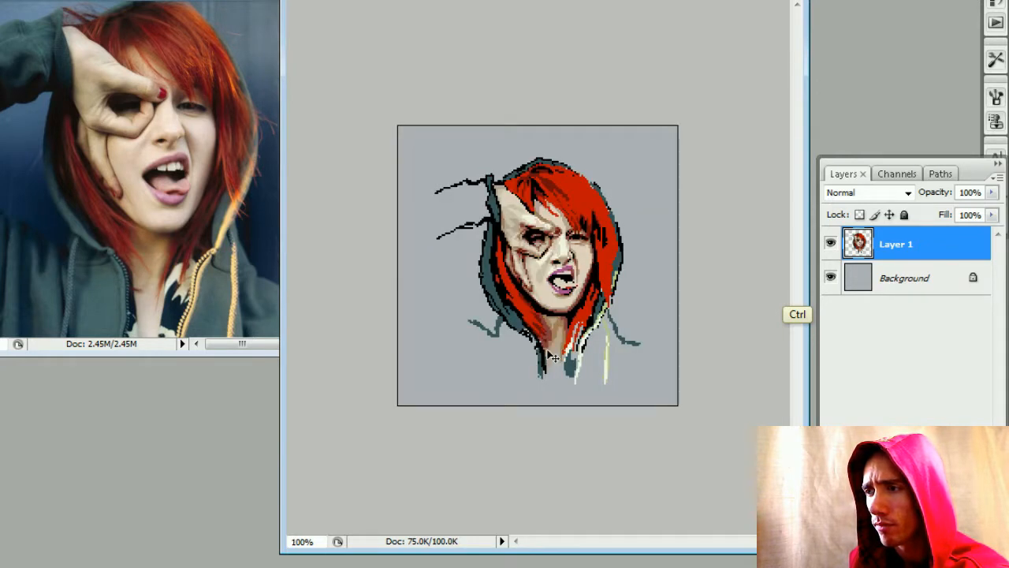
{"action": "key", "text": "ctrl+minus"}
{"action": "key", "text": "ctrl+plus"}
{"action": "key", "text": "ctrl+plus"}
{"action": "key", "text": "ctrl+plus"}
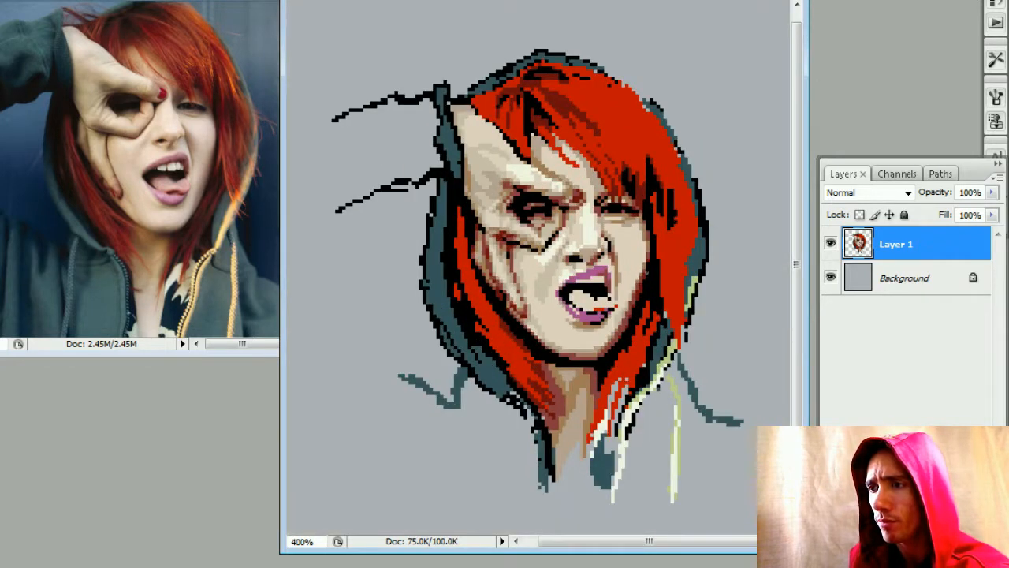
- Draw connected shading pixels along the jaw below the hand down to the chin in a sampled skin tone
{"action": "key", "text": "Alt_R"}
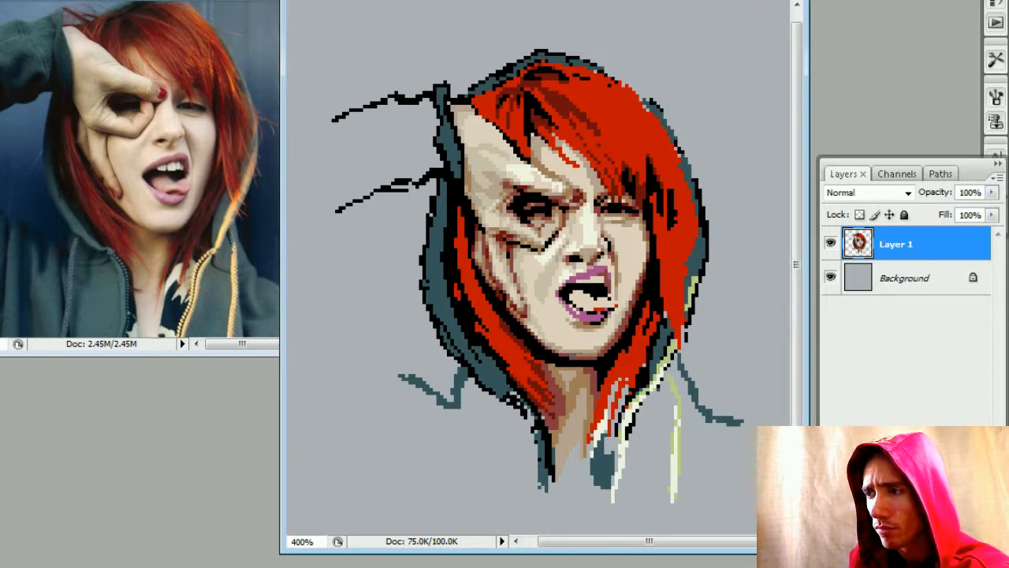
{"action": "left_click", "coordinate": [569, 352], "text": "shift"}
{"action": "left_click_drag", "start_coordinate": [546, 348], "coordinate": [562, 352]}
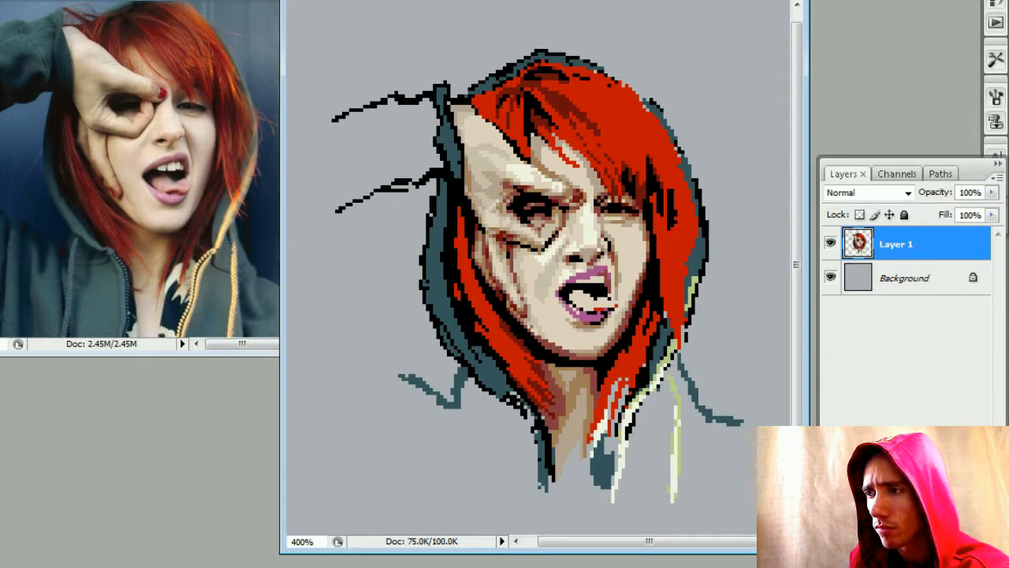
{"action": "left_click", "coordinate": [529, 327], "text": "shift"}
{"action": "key", "text": "Alt_R"}
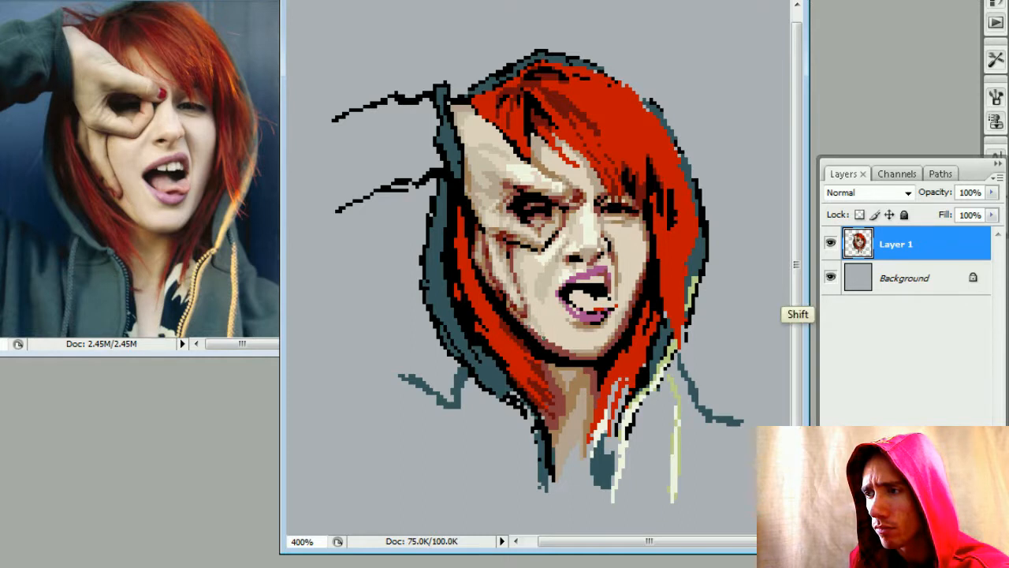
{"action": "left_click", "coordinate": [539, 333], "text": "shift"}
{"action": "left_click", "coordinate": [573, 354], "text": "shift"}
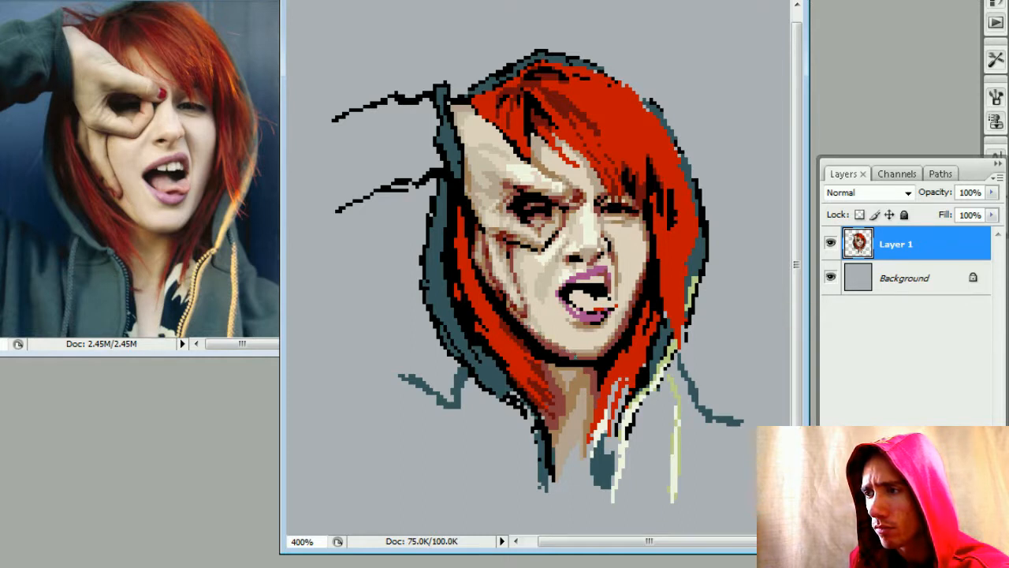
- Line the underside of the chin with connected pixel strokes in darker colours sampled from the jaw outline
{"action": "left_click", "coordinate": [540, 347], "text": "alt"}
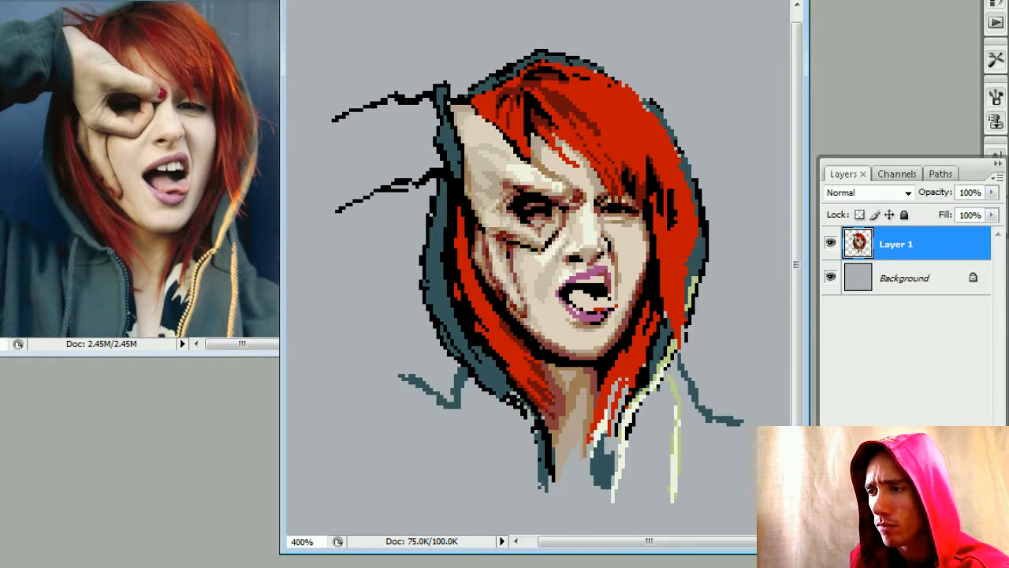
{"action": "left_click", "coordinate": [557, 353], "text": "shift"}
{"action": "left_click", "coordinate": [575, 360], "text": "shift"}
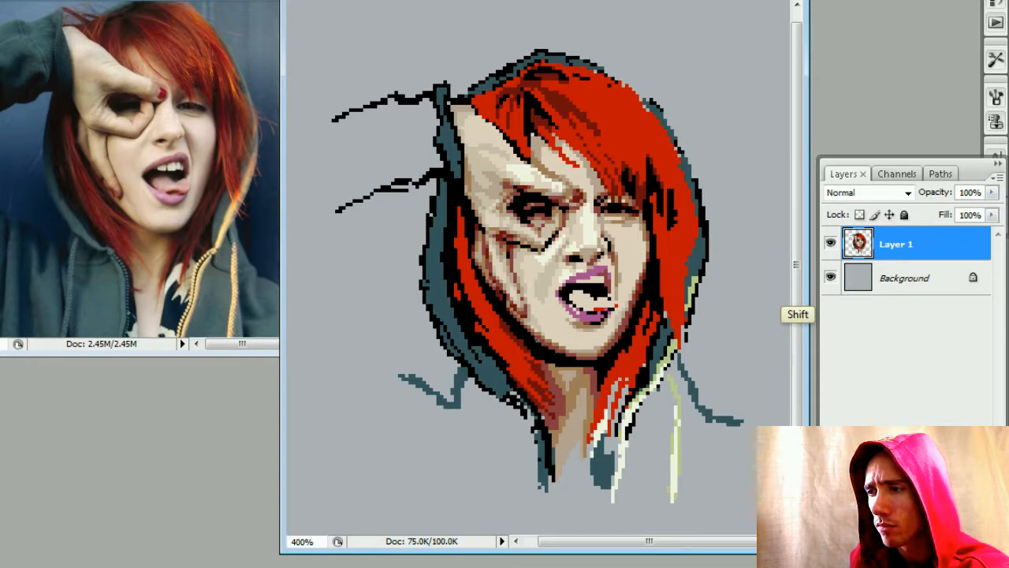
{"action": "left_click", "coordinate": [570, 360], "text": "alt"}
{"action": "left_click", "coordinate": [599, 360], "text": "shift"}
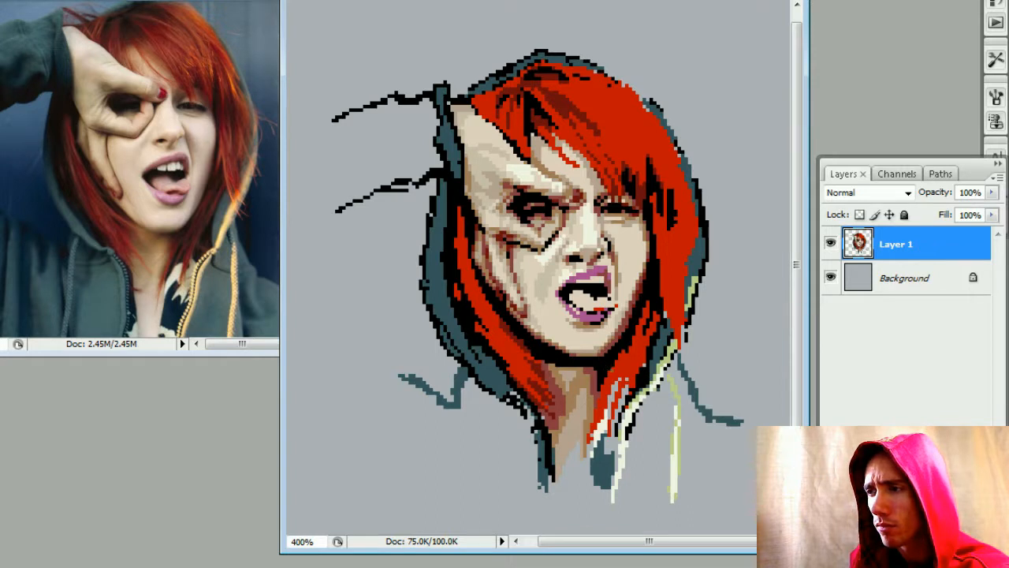
- Check the jawline at reduced size and touch up individual pixels on the jaw edge below the hand at 500%
{"action": "key", "text": "ctrl+minus"}
{"action": "key", "text": "ctrl+minus"}
{"action": "key", "text": "ctrl+minus"}
{"action": "key", "text": "ctrl+minus"}
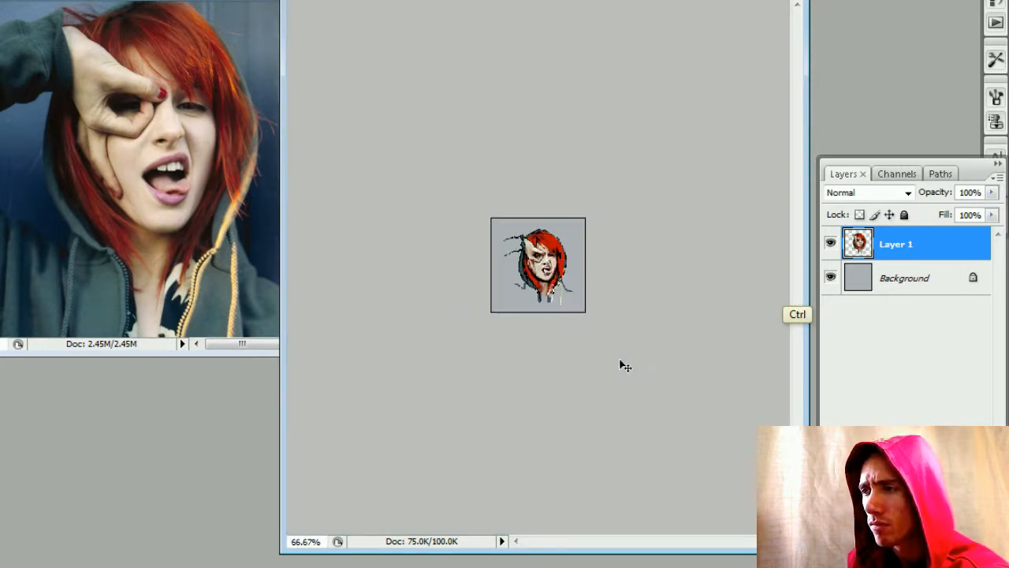
{"action": "key", "text": "ctrl+plus"}
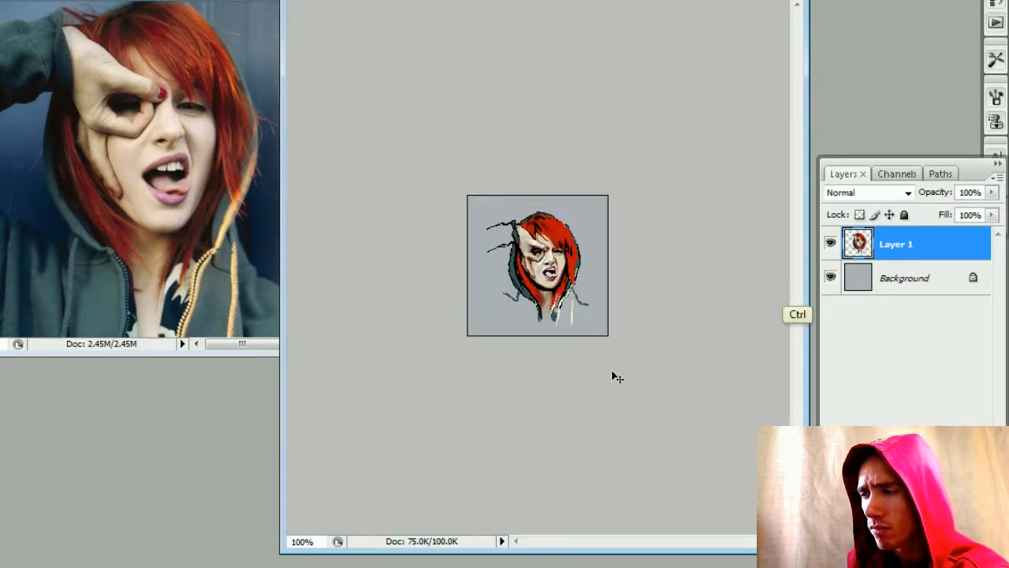
{"action": "key", "text": "ctrl+plus"}
{"action": "key", "text": "ctrl+plus"}
{"action": "key", "text": "ctrl+plus"}
{"action": "key", "text": "ctrl+plus"}
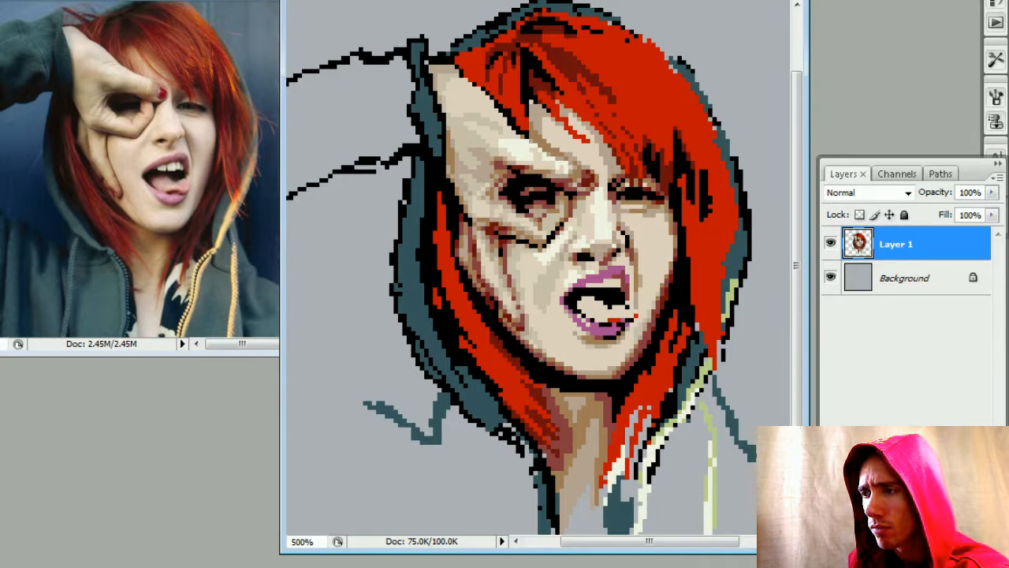
{"action": "left_click", "coordinate": [537, 357]}
{"action": "left_click", "coordinate": [553, 367]}
- Compare the overall face shape with the reference photo at magnifications between 100% and 400%
{"action": "key", "text": "ctrl+minus"}
{"action": "key", "text": "ctrl+minus"}
{"action": "key", "text": "ctrl+plus"}
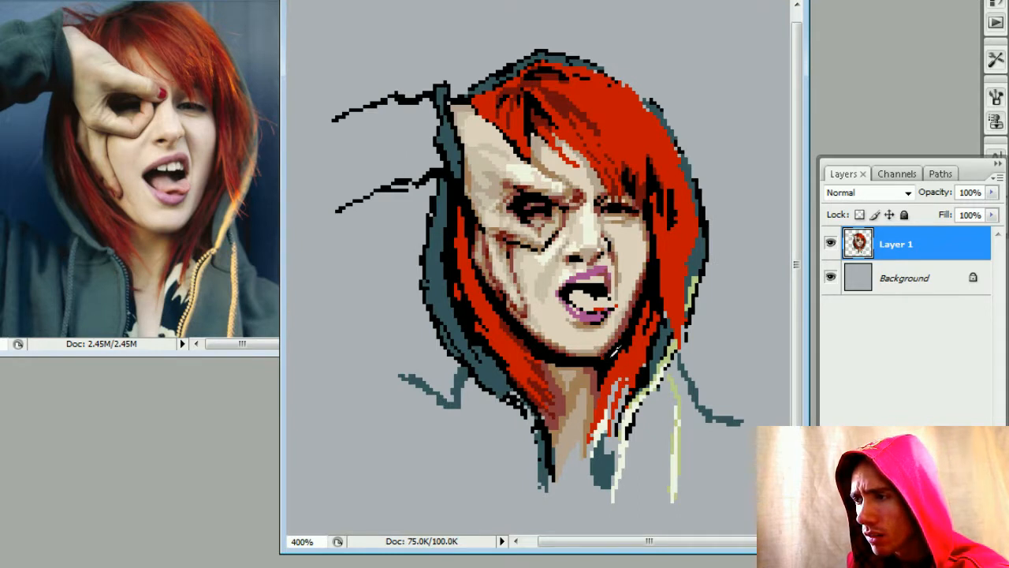
{"action": "key", "text": "ctrl+minus"}
{"action": "key", "text": "ctrl+minus"}
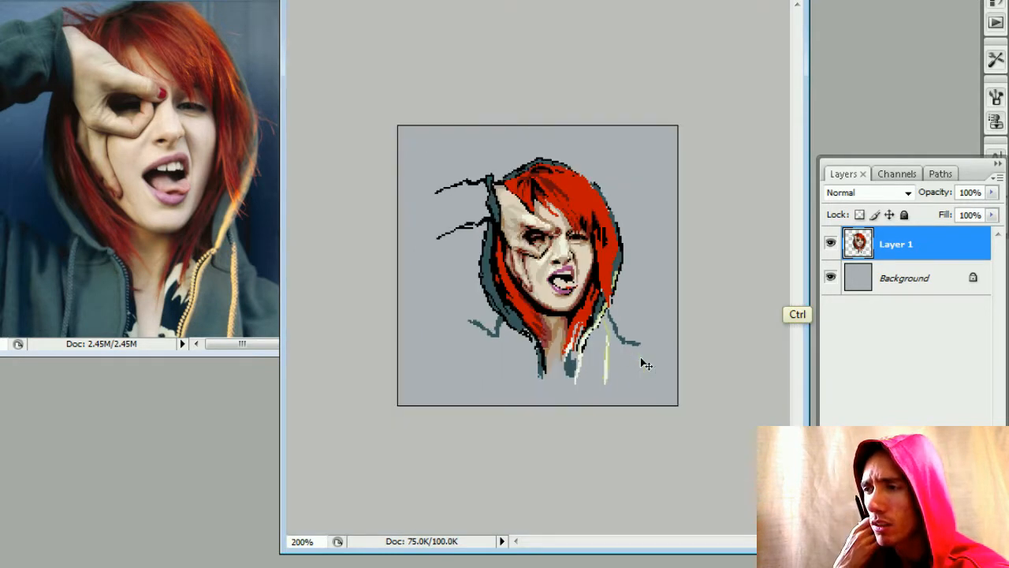
{"action": "key", "text": "ctrl+minus"}
{"action": "key", "text": "ctrl+plus"}
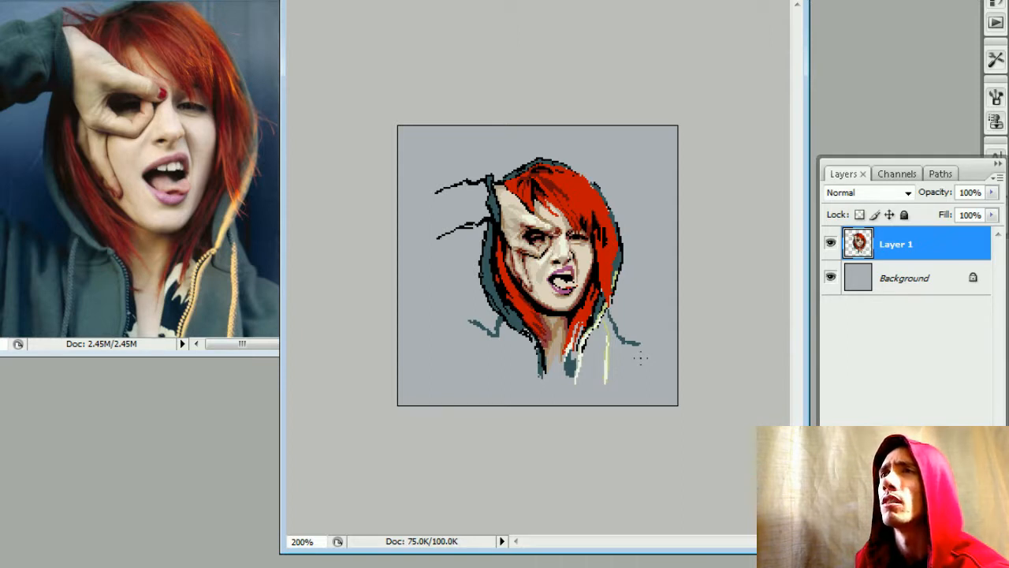
{"action": "key", "text": "ctrl+plus"}
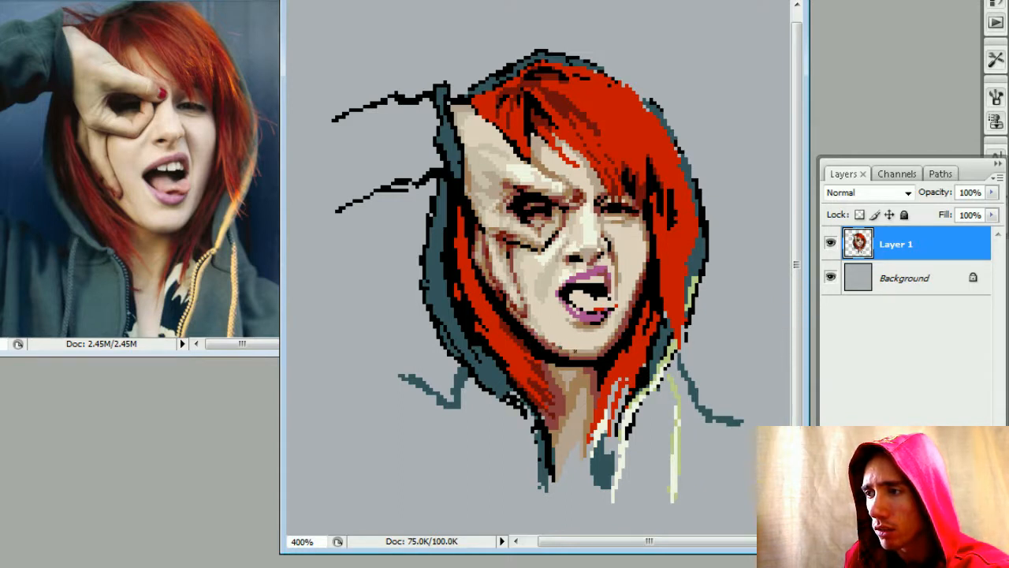
- Retouch the chin shading with a skin tone sampled above the jawline and check the portrait at 100%
{"action": "key", "text": "shift"}
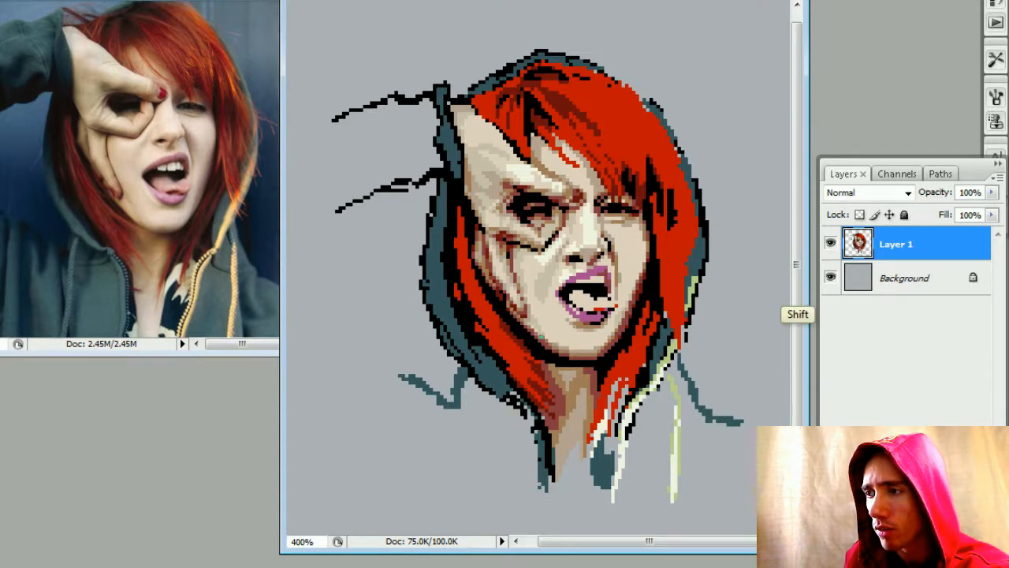
{"action": "left_click", "coordinate": [551, 336], "text": "alt"}
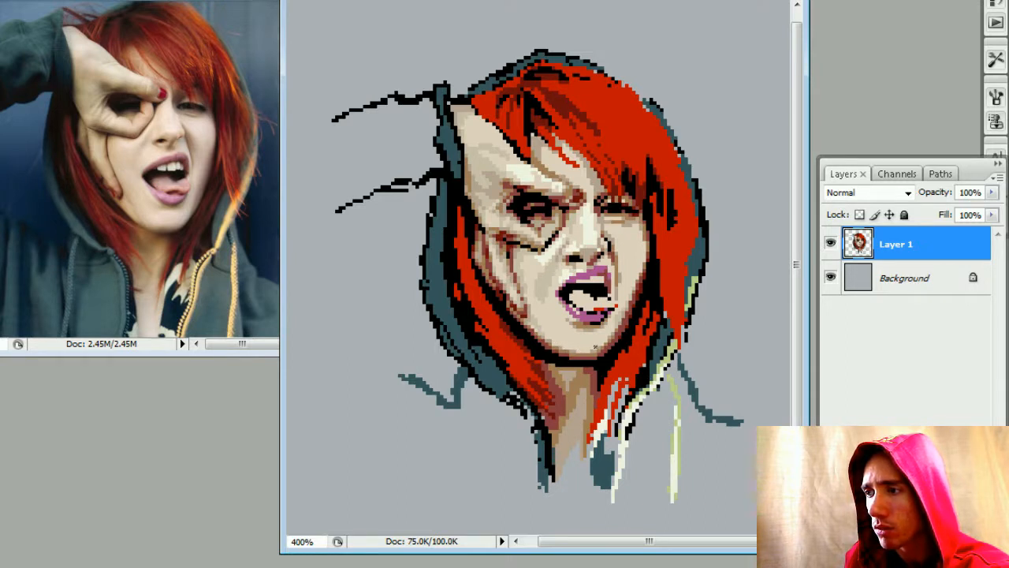
{"action": "key", "text": "ctrl+minus"}
{"action": "key", "text": "ctrl+minus"}
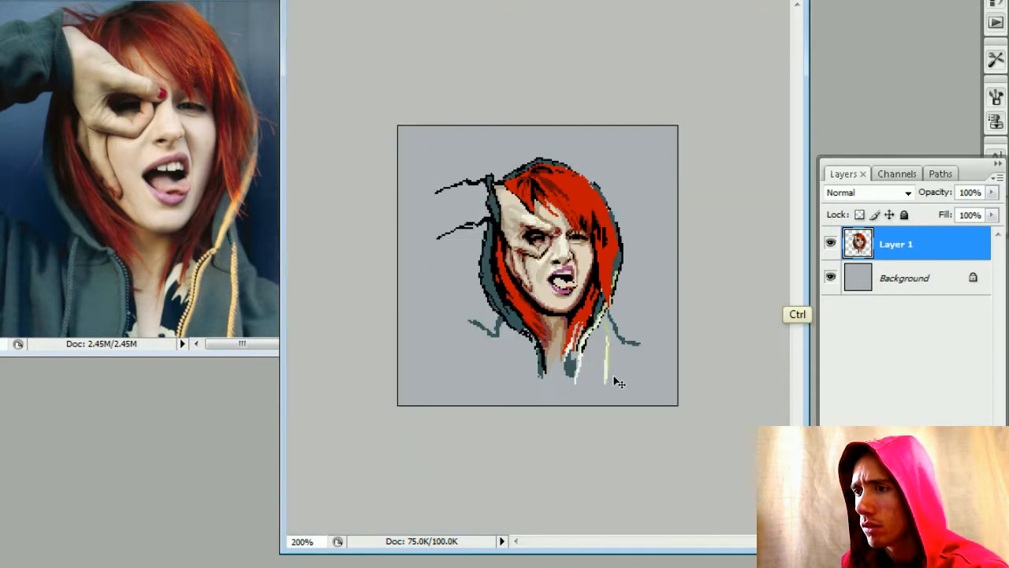
{"action": "key", "text": "ctrl+minus"}
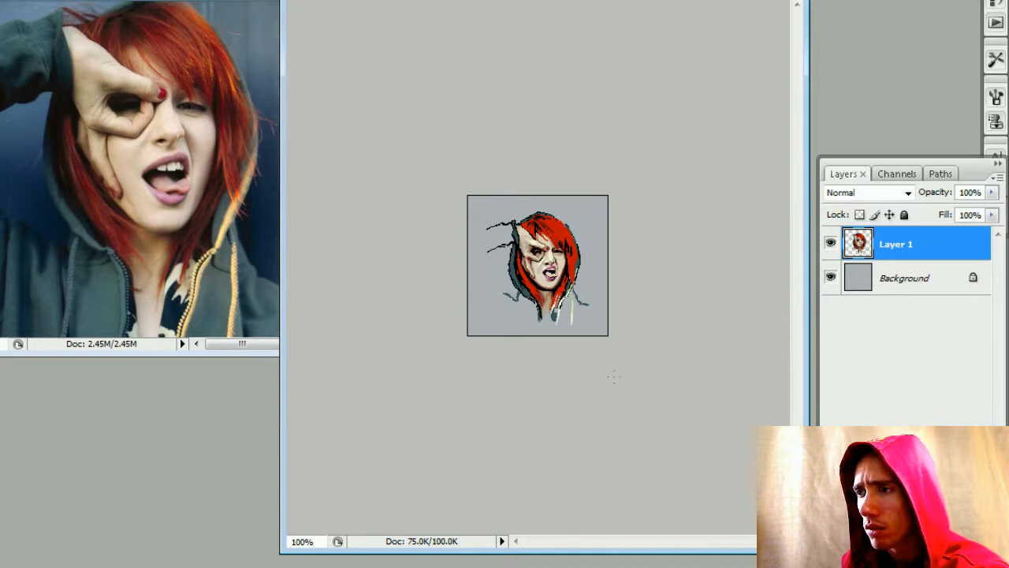
{"action": "key", "text": "ctrl"}
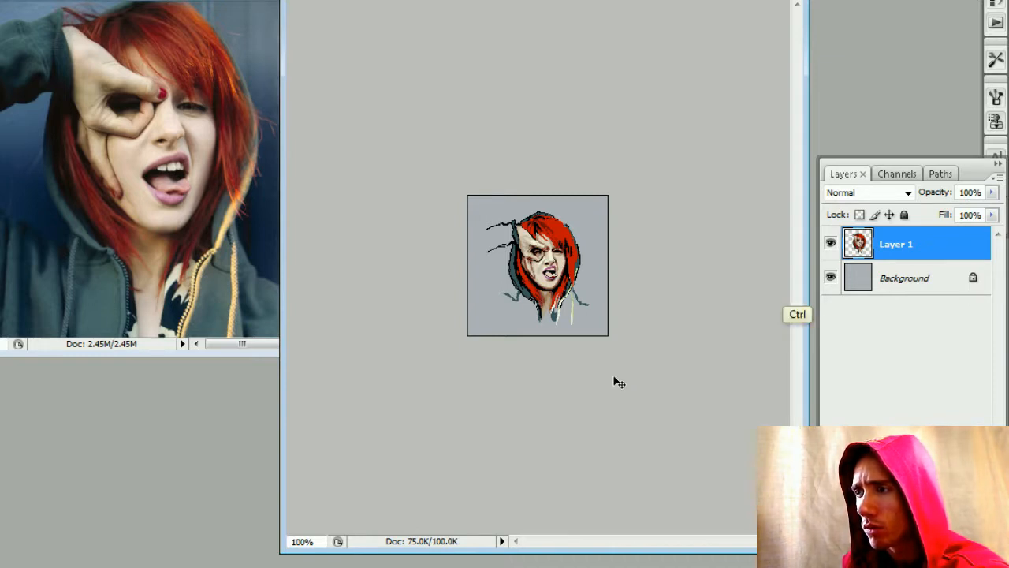
- Refine the skin pixels between the mouth corner and the adjacent jaw edge with tones sampled nearby at 500%
{"action": "key", "text": "ctrl+plus"}
{"action": "key", "text": "ctrl+plus"}
{"action": "key", "text": "ctrl+plus"}
{"action": "key", "text": "ctrl+plus"}
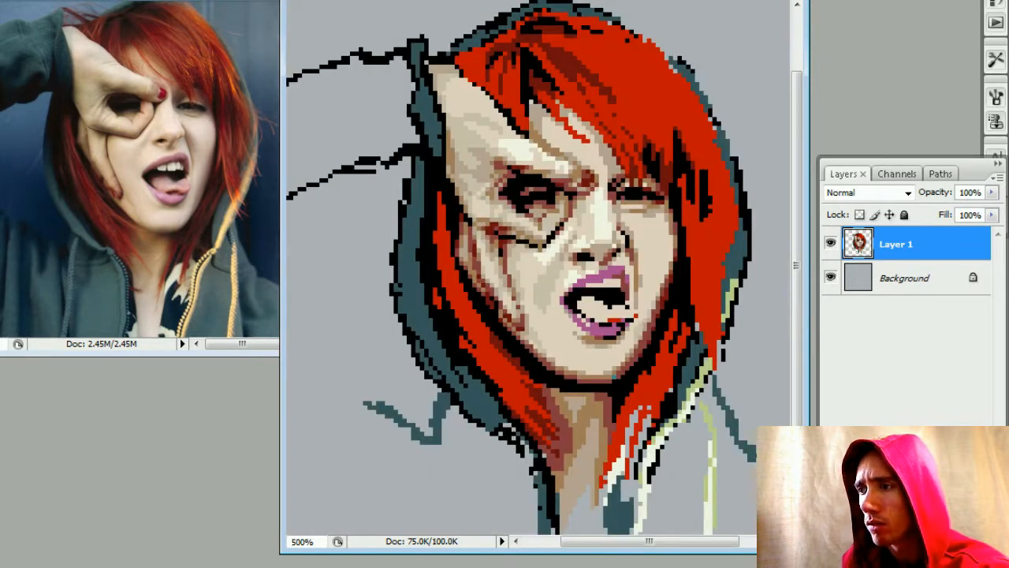
{"action": "left_click", "coordinate": [640, 337], "text": "alt"}
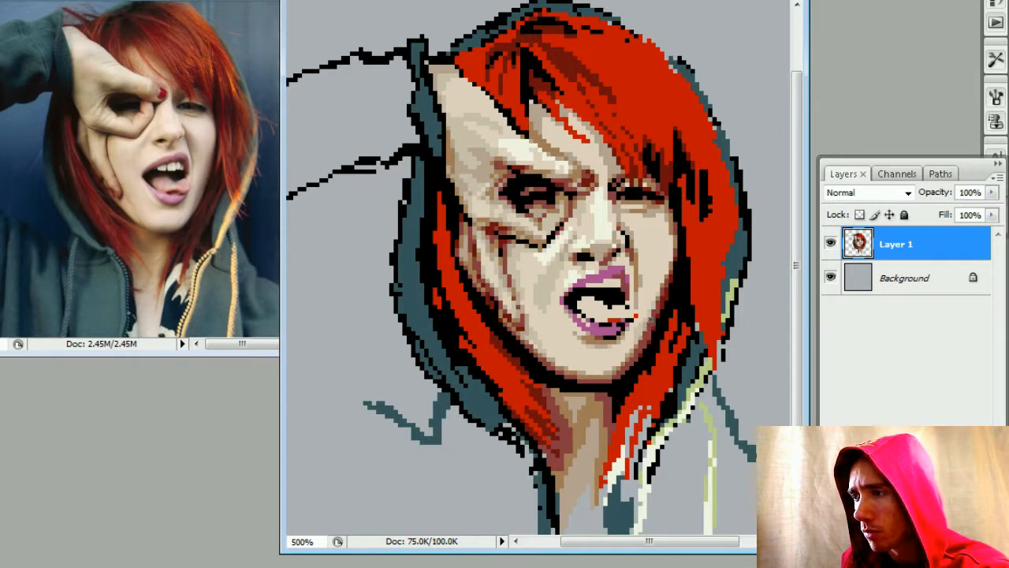
{"action": "key", "text": "shift"}
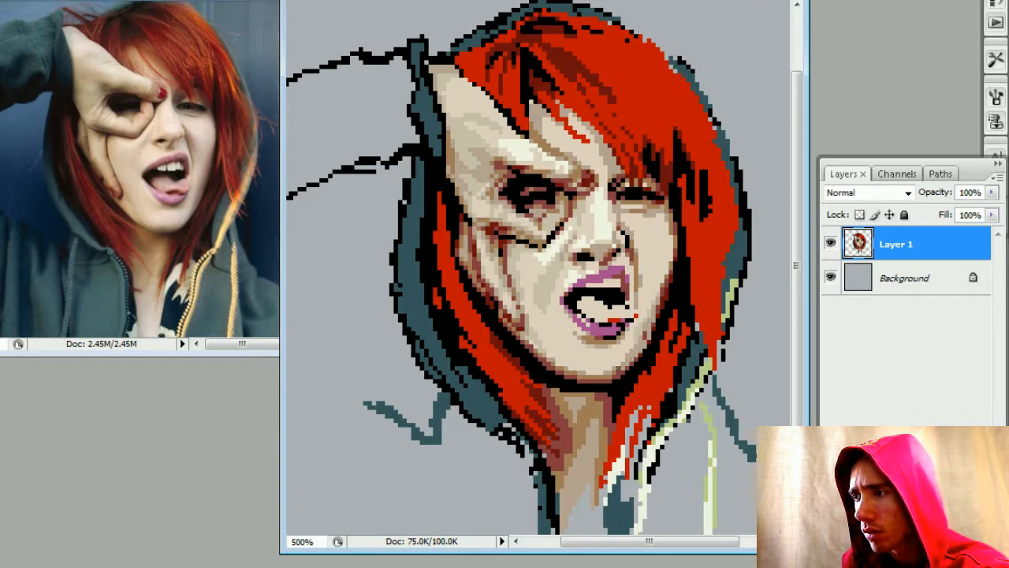
{"action": "left_click", "coordinate": [642, 332], "text": "alt"}
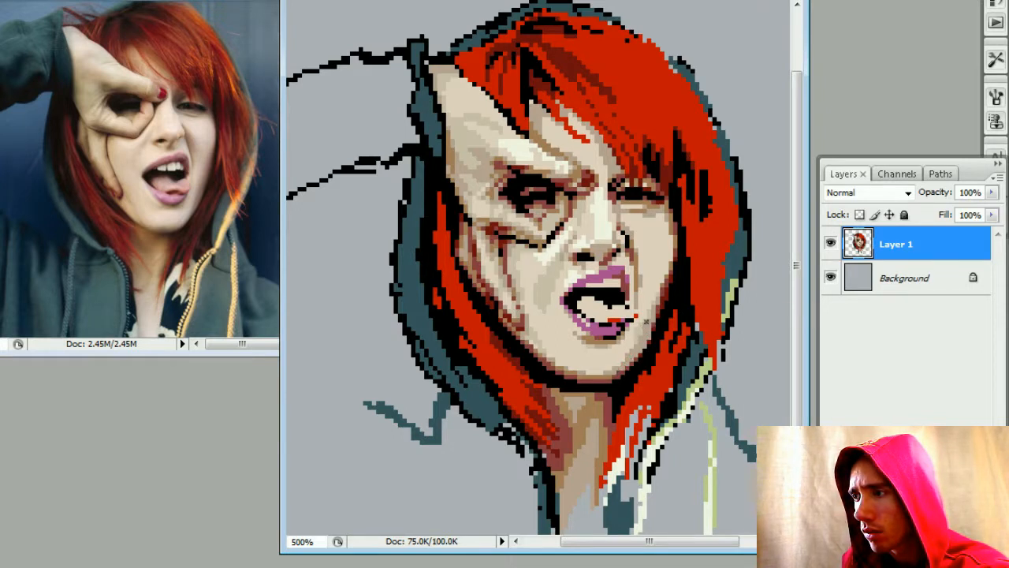
{"action": "left_click", "coordinate": [646, 326]}
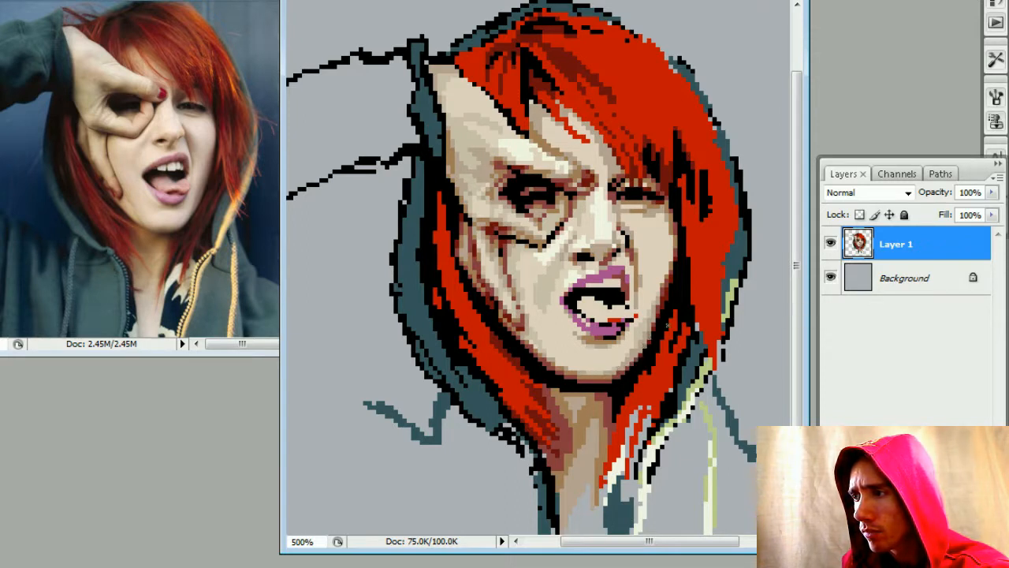
- Review the retouched mouth and jaw area at reduced magnifications down to 100%
{"action": "key", "text": "ctrl+minus"}
{"action": "key", "text": "ctrl+minus"}
{"action": "key", "text": "ctrl+minus"}
{"action": "key", "text": "ctrl+minus"}
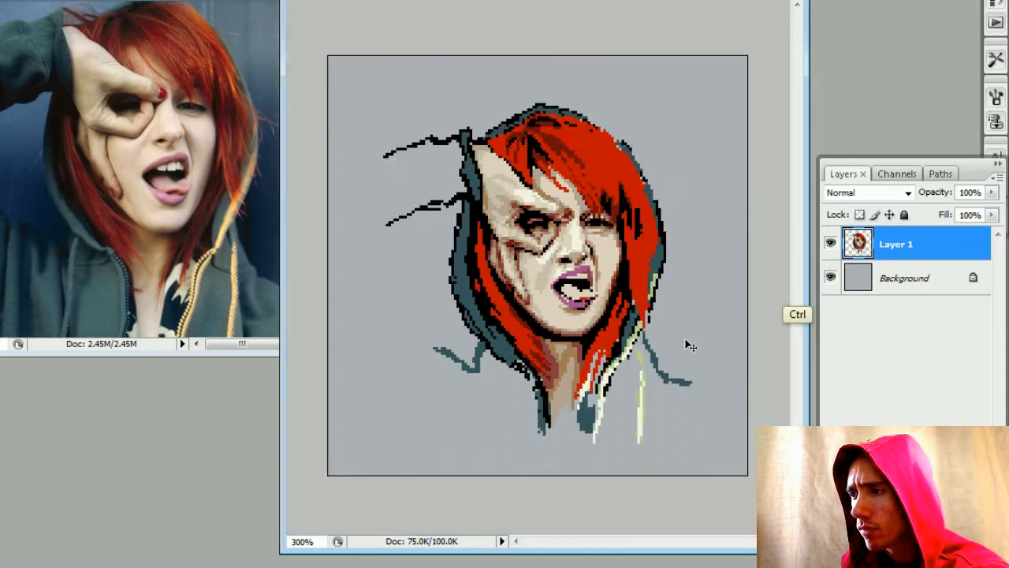
{"action": "key", "text": "ctrl+minus"}
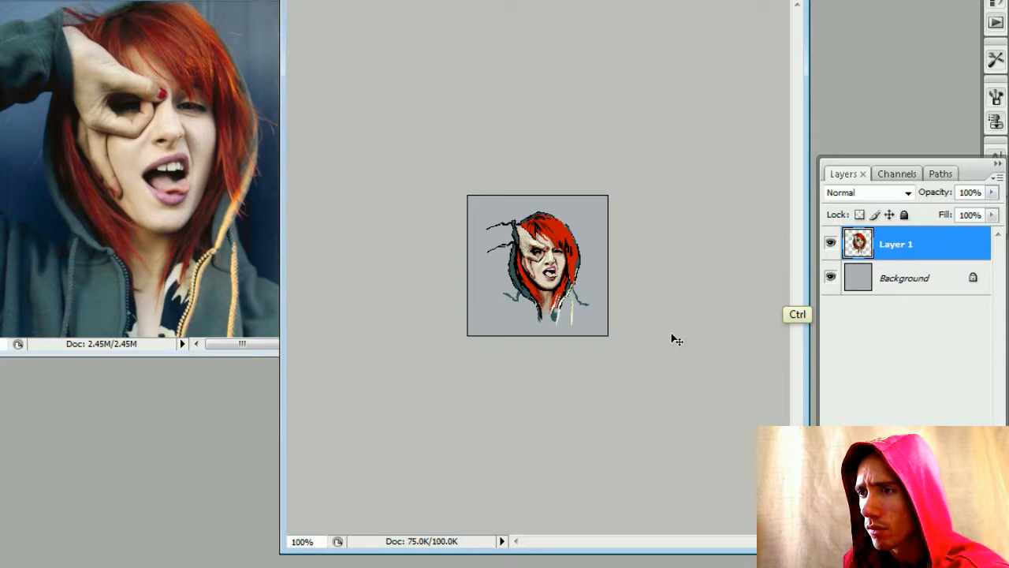
- Retouch the cheek edge beside the hair strand below the uncovered eye with nearby sampled tones at 500%
{"action": "key", "text": "ctrl+plus"}
{"action": "key", "text": "ctrl+plus"}
{"action": "key", "text": "ctrl+plus"}
{"action": "key", "text": "ctrl+plus"}
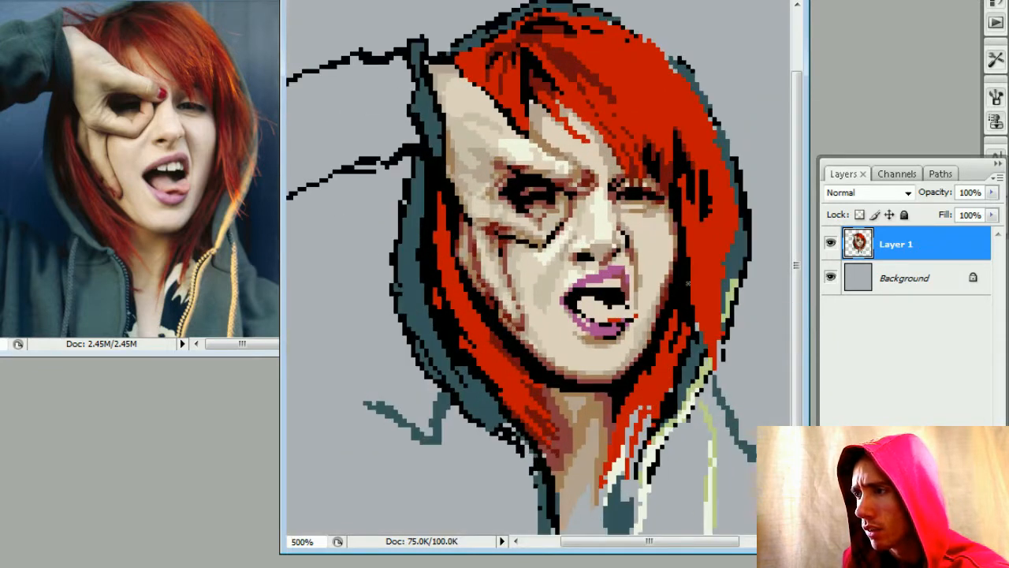
{"action": "left_click", "coordinate": [667, 217], "text": "alt"}
{"action": "left_click_drag", "start_coordinate": [671, 243], "coordinate": [664, 271]}
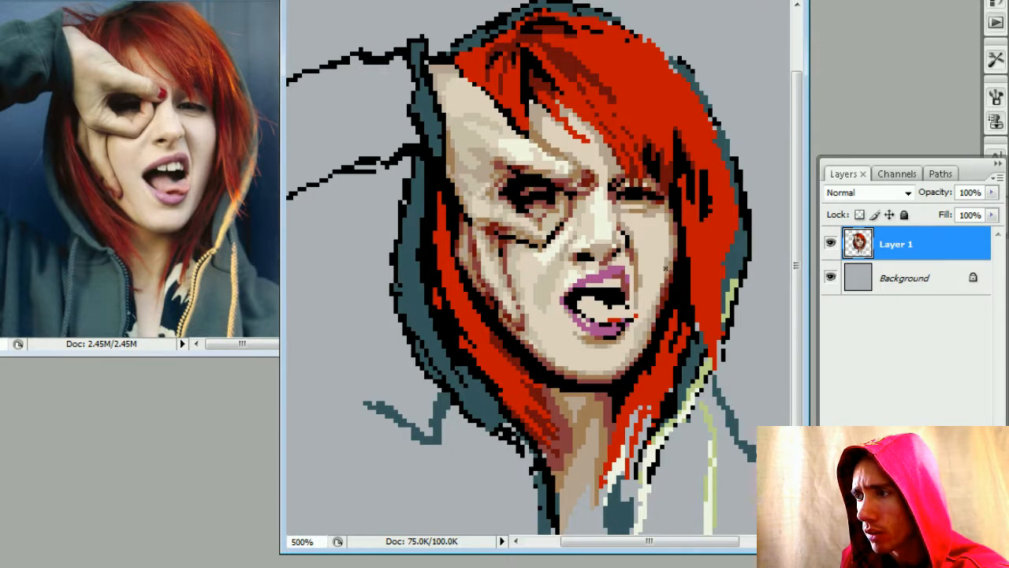
{"action": "left_click", "coordinate": [664, 295], "text": "alt"}
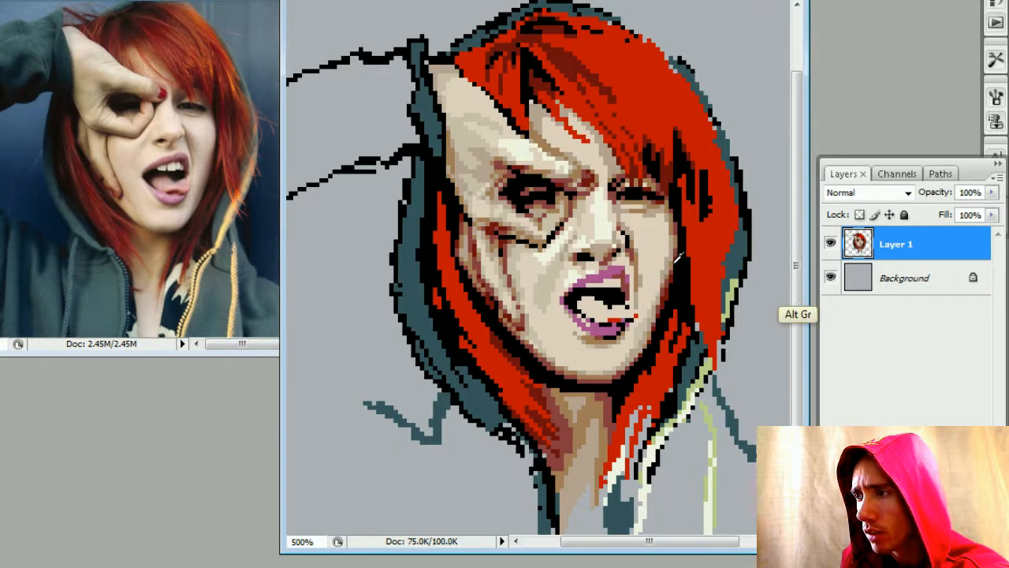
{"action": "left_click", "coordinate": [672, 263], "text": "alt"}
{"action": "left_click", "coordinate": [683, 243], "text": "alt"}
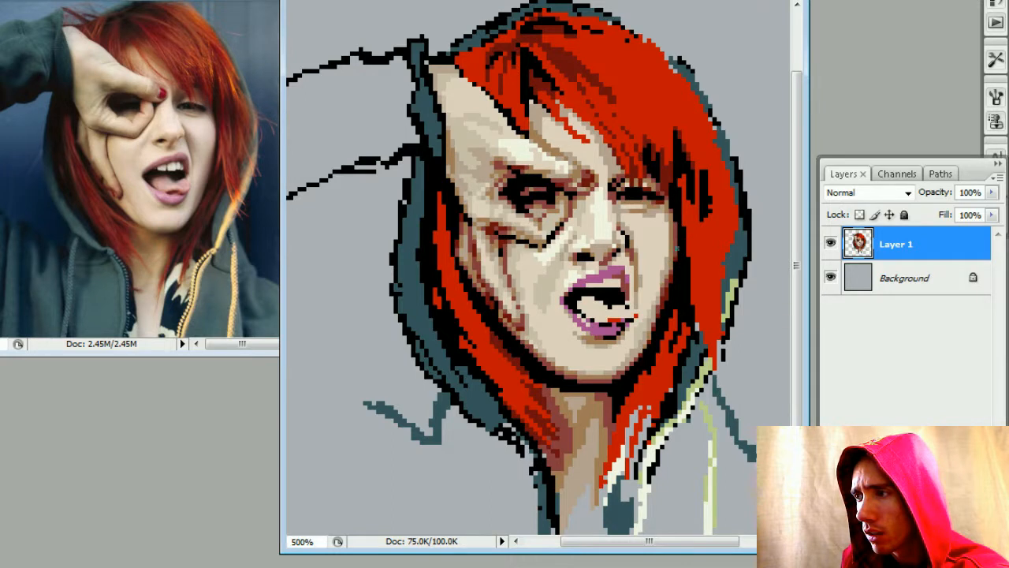
- Blend the outer cheek contour from the hair strand down to the jaw beside the mouth using adjacent skin tones
{"action": "left_click", "coordinate": [672, 252], "text": "alt"}
{"action": "left_click", "coordinate": [665, 259], "text": "alt"}
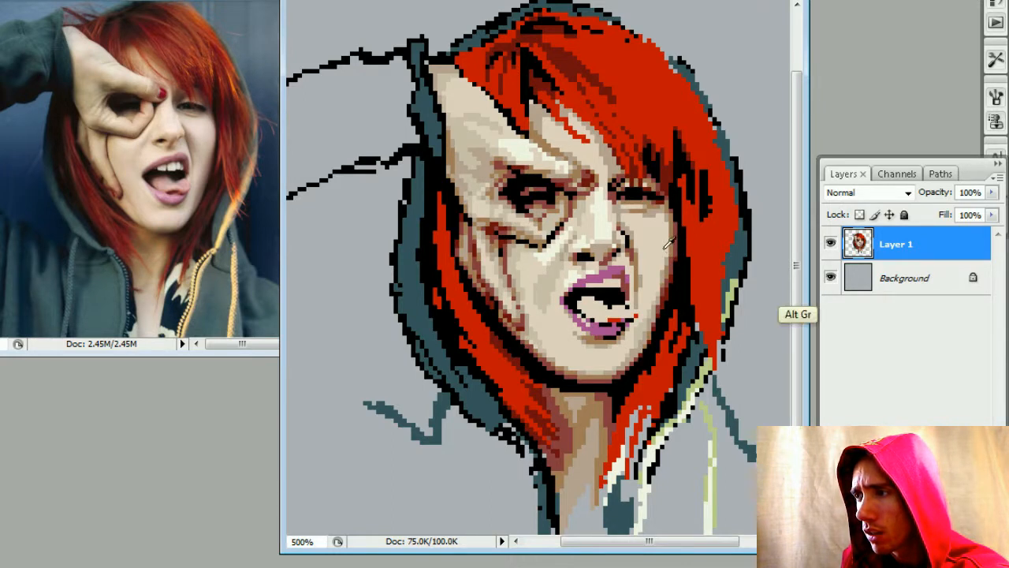
{"action": "left_click", "coordinate": [666, 251], "text": "alt"}
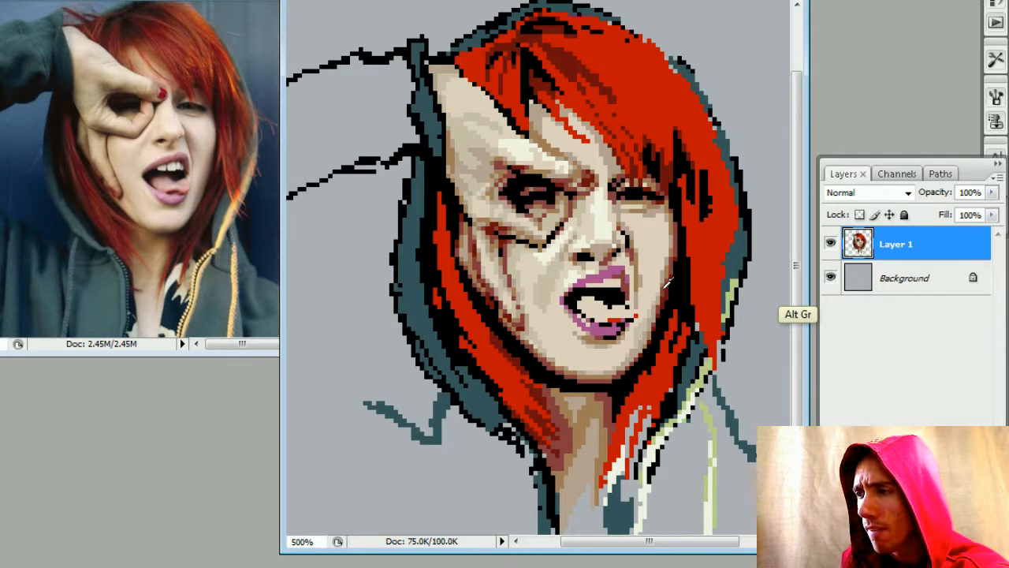
{"action": "left_click", "coordinate": [664, 287], "text": "alt"}
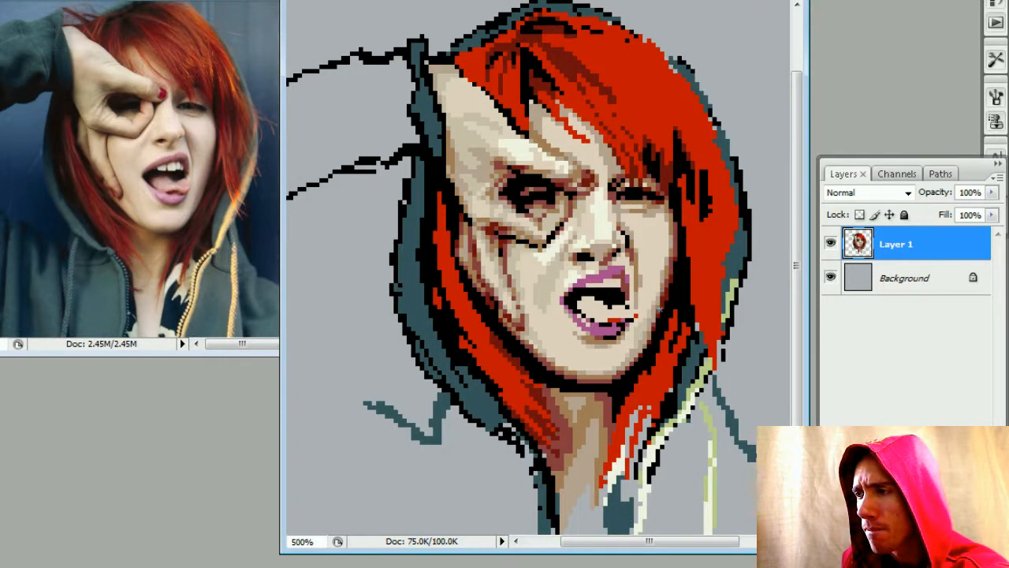
{"action": "left_click", "coordinate": [657, 323], "text": "alt"}
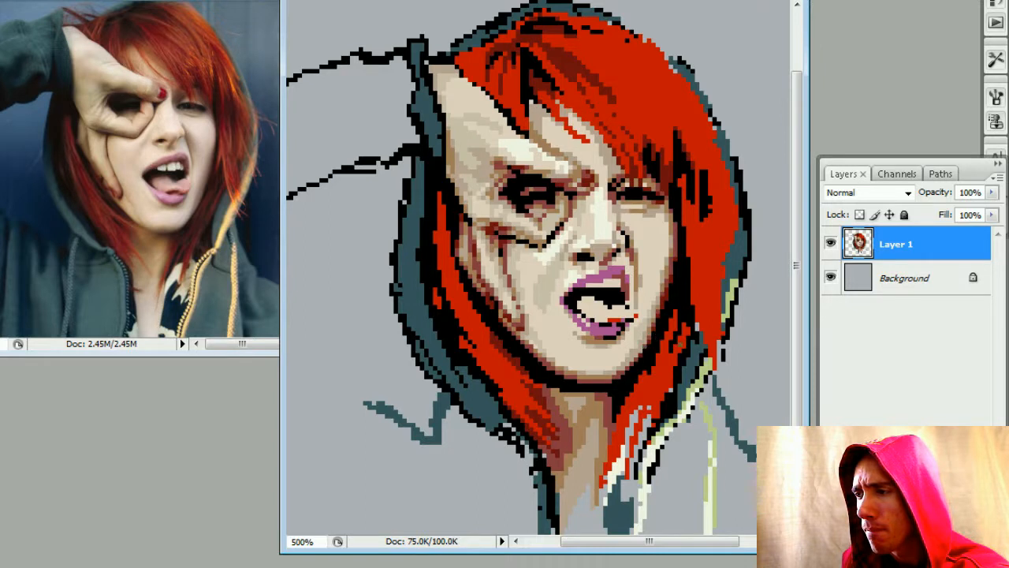
- Compare the reshaded outer cheek and jaw with the reference photo at magnifications between 100% and 500%
{"action": "key", "text": "ctrl+minus"}
{"action": "key", "text": "ctrl+minus"}
{"action": "key", "text": "ctrl+minus"}
{"action": "key", "text": "ctrl+minus"}
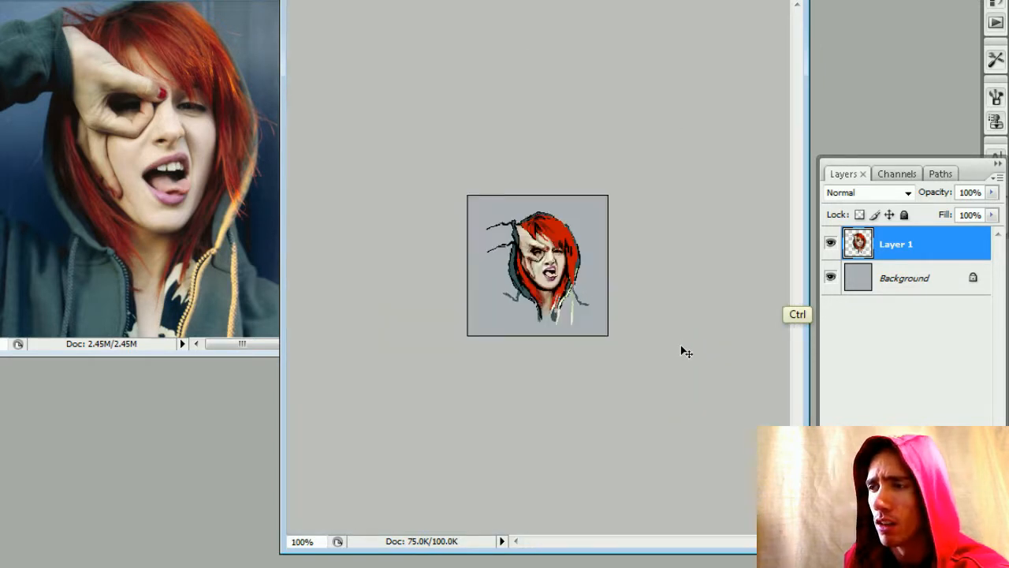
{"action": "key", "text": "ctrl+plus"}
{"action": "key", "text": "ctrl+minus"}
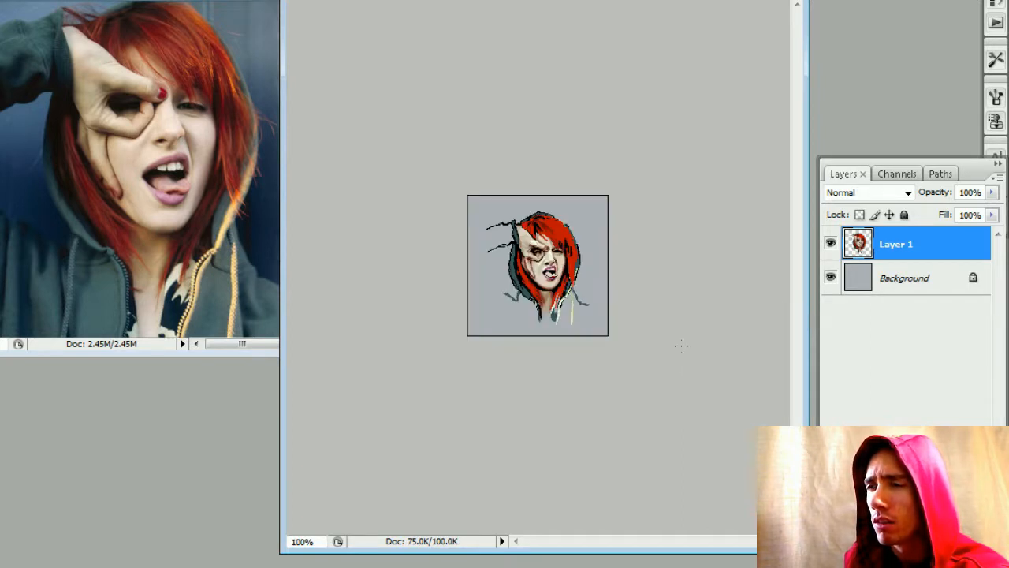
{"action": "key", "text": "ctrl+plus"}
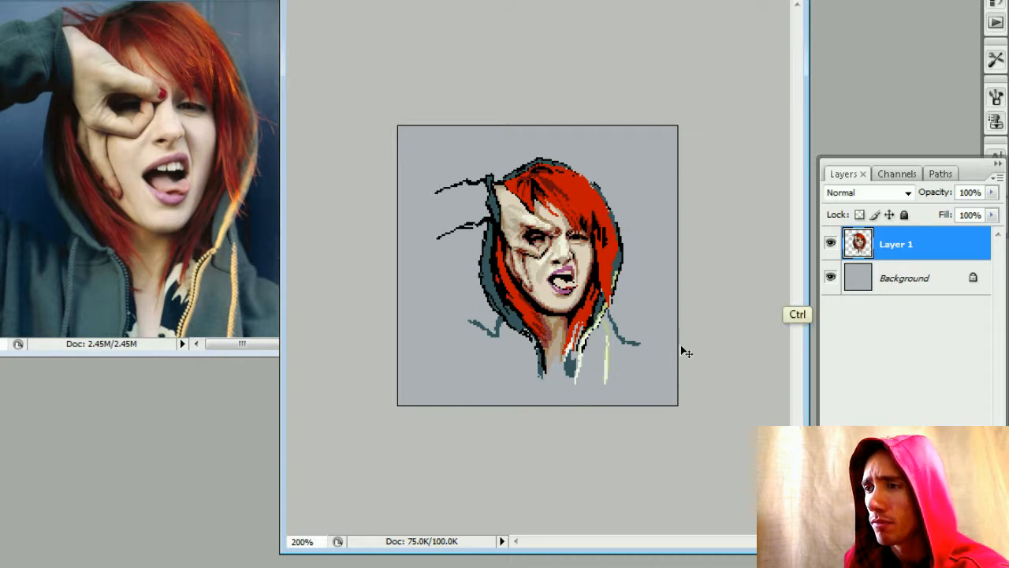
{"action": "key", "text": "ctrl+plus"}
{"action": "key", "text": "ctrl+plus"}
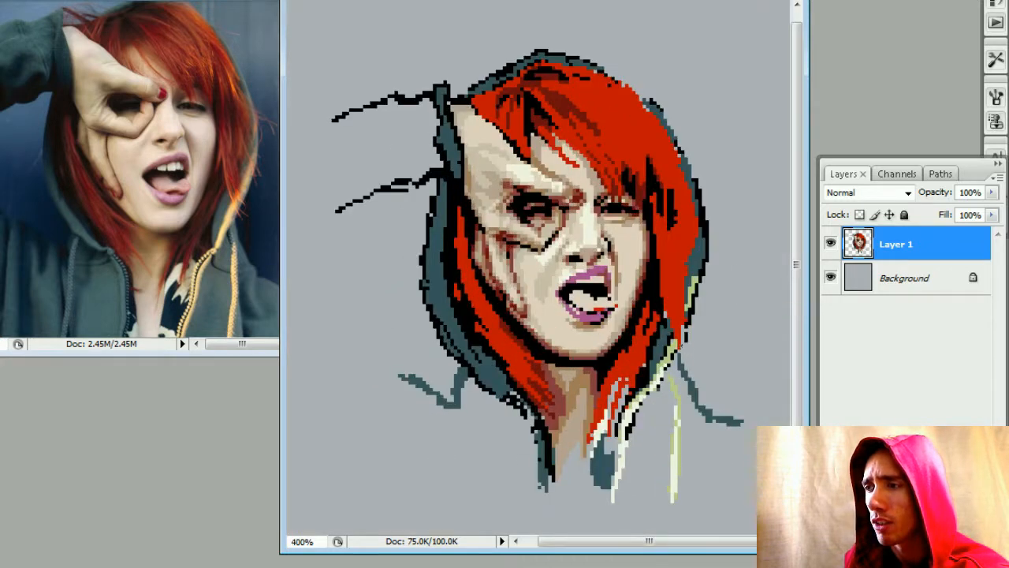
{"action": "key", "text": "ctrl+plus"}
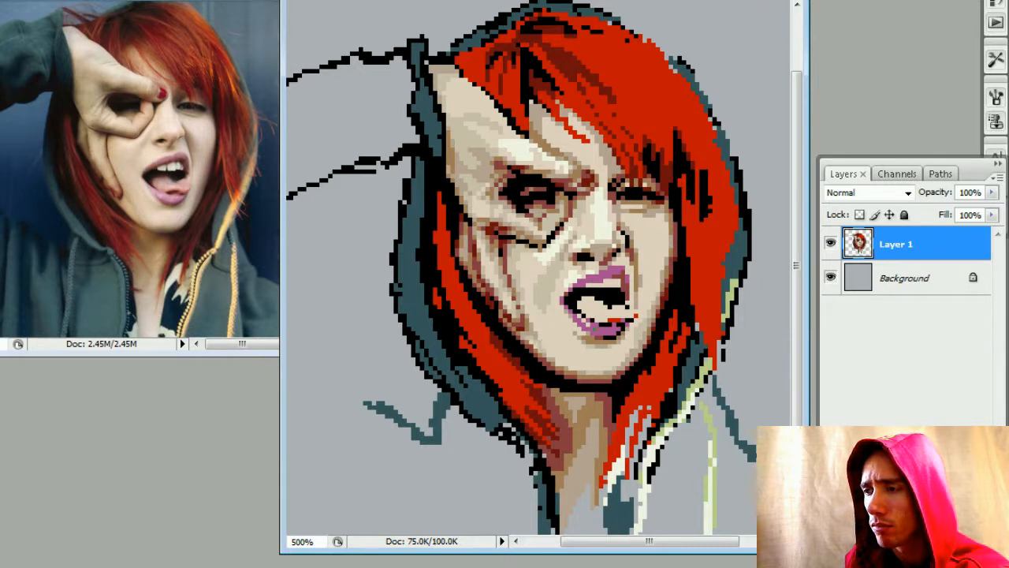
{"action": "key", "text": "ctrl+minus"}
{"action": "key", "text": "ctrl+minus"}
{"action": "key", "text": "ctrl+minus"}
{"action": "key", "text": "ctrl+minus"}
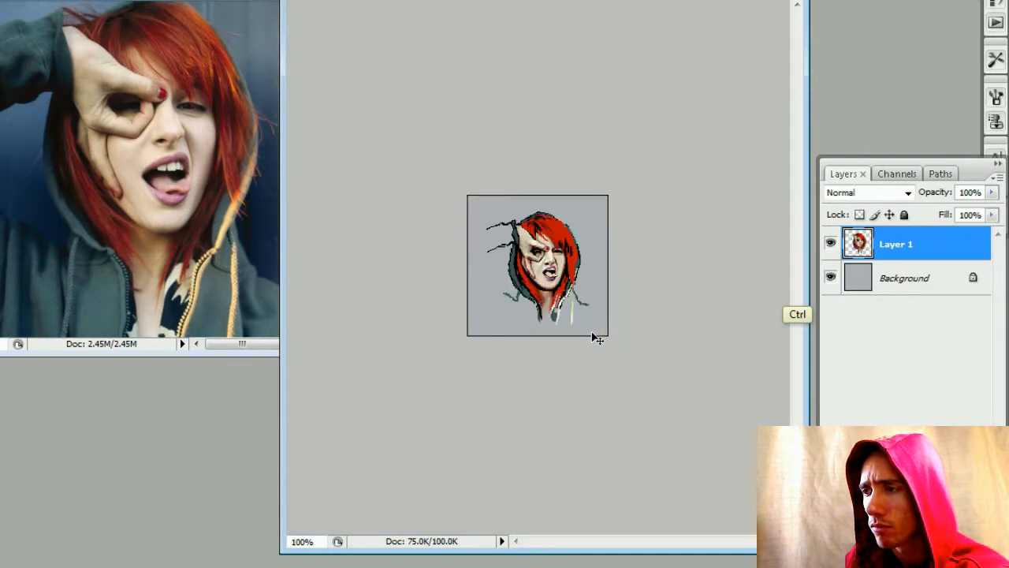
- Retouch the cheek shading between the fingers and the mouth with a skin tone sampled from that cheek at 500%
{"action": "key", "text": "ctrl+plus"}
{"action": "key", "text": "ctrl+plus"}
{"action": "key", "text": "ctrl+plus"}
{"action": "key", "text": "ctrl+plus"}
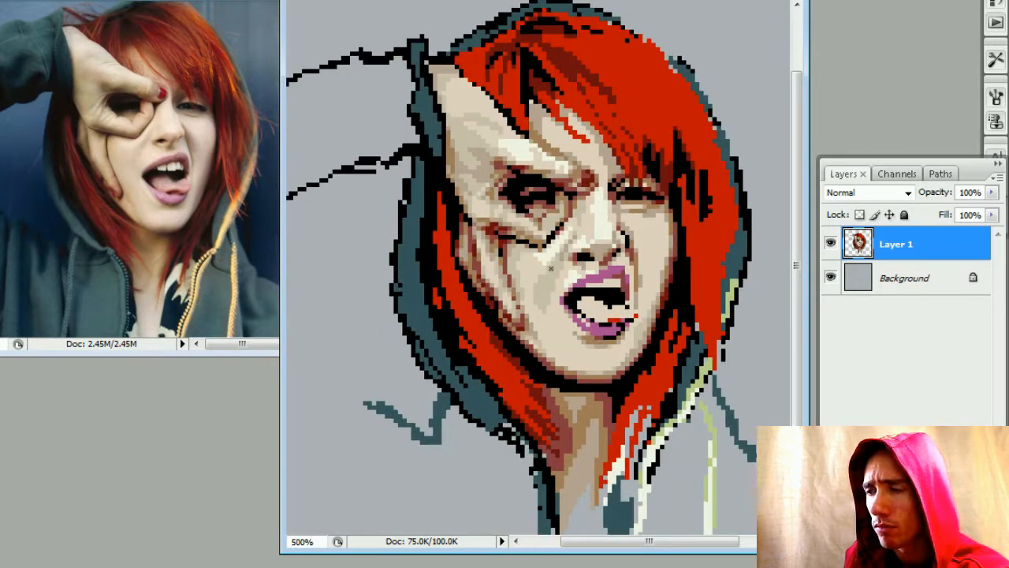
{"action": "key", "text": "alt"}
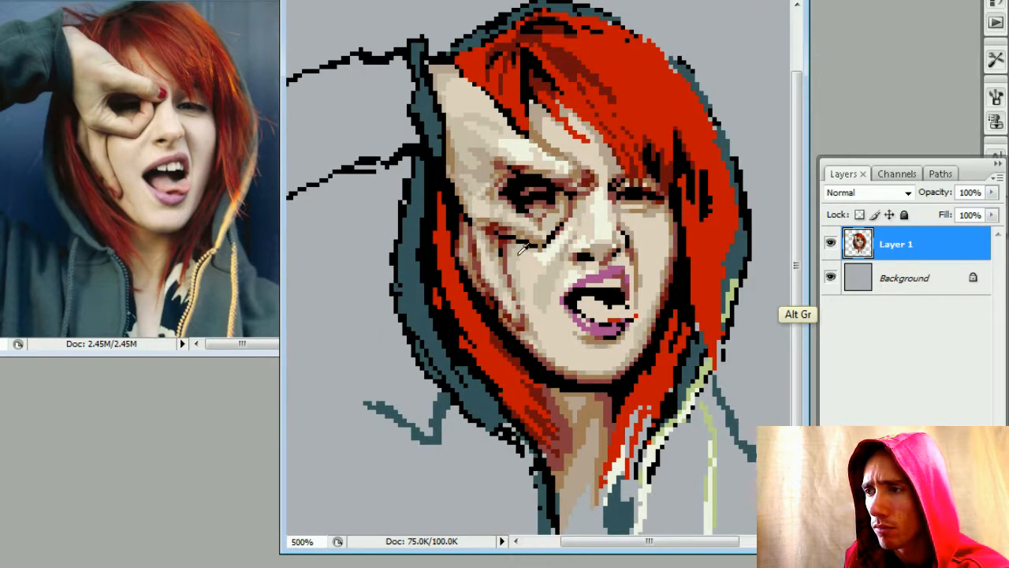
{"action": "left_click", "coordinate": [542, 291], "text": "alt"}
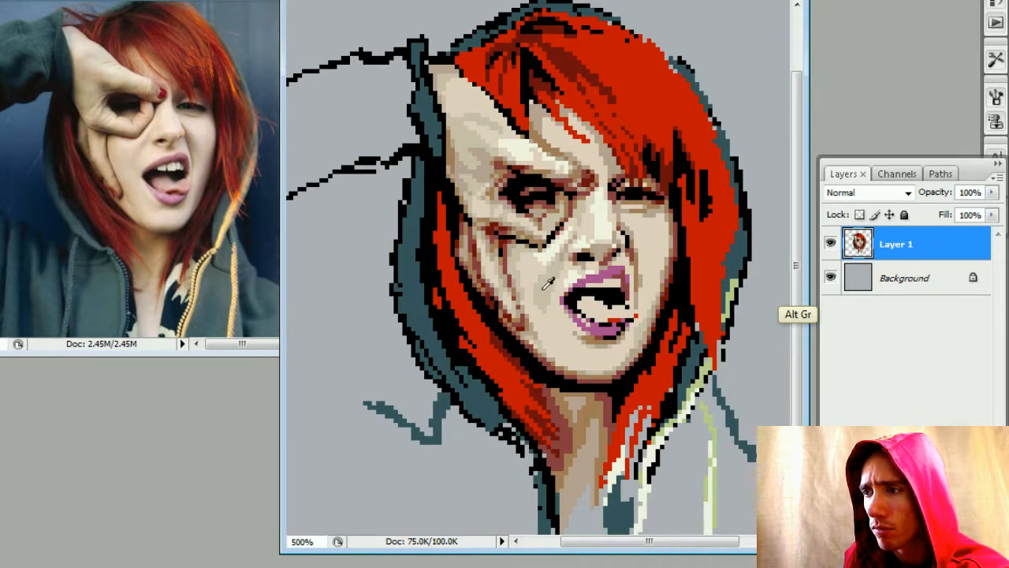
{"action": "mouse_move", "coordinate": [534, 318]}
{"action": "left_mouse_down"}
{"action": "mouse_move", "coordinate": [532, 296]}
{"action": "mouse_move", "coordinate": [529, 311]}
{"action": "left_mouse_up"}
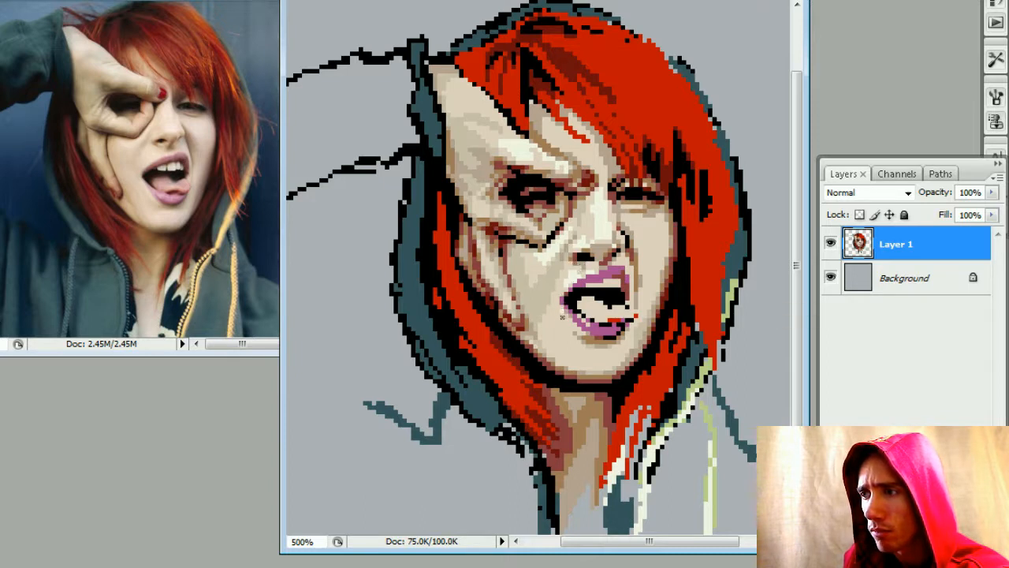
{"action": "key", "text": "shift"}
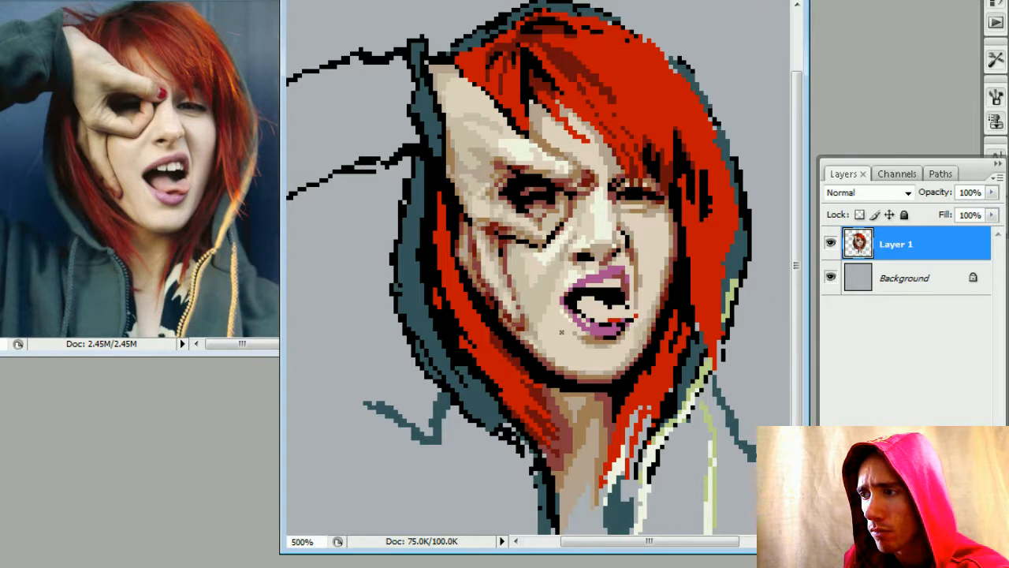
{"action": "key", "text": "alt"}
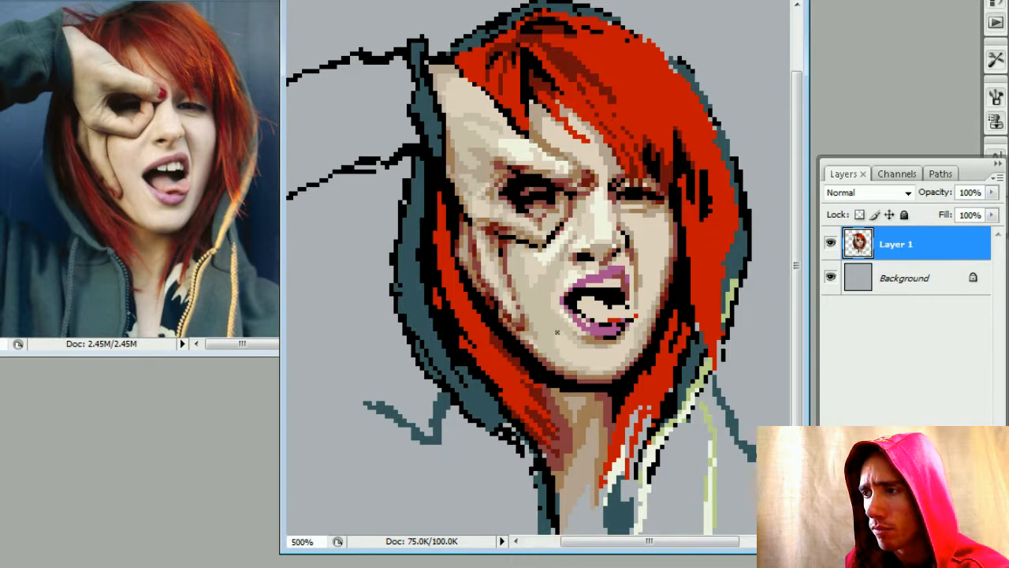
- Check the cheek shading between the hand and mouth at a reduced magnification, returning to 500%
{"action": "key", "text": "ctrl+minus"}
{"action": "key", "text": "ctrl+minus"}
{"action": "key", "text": "ctrl+minus"}
{"action": "key", "text": "ctrl+minus"}
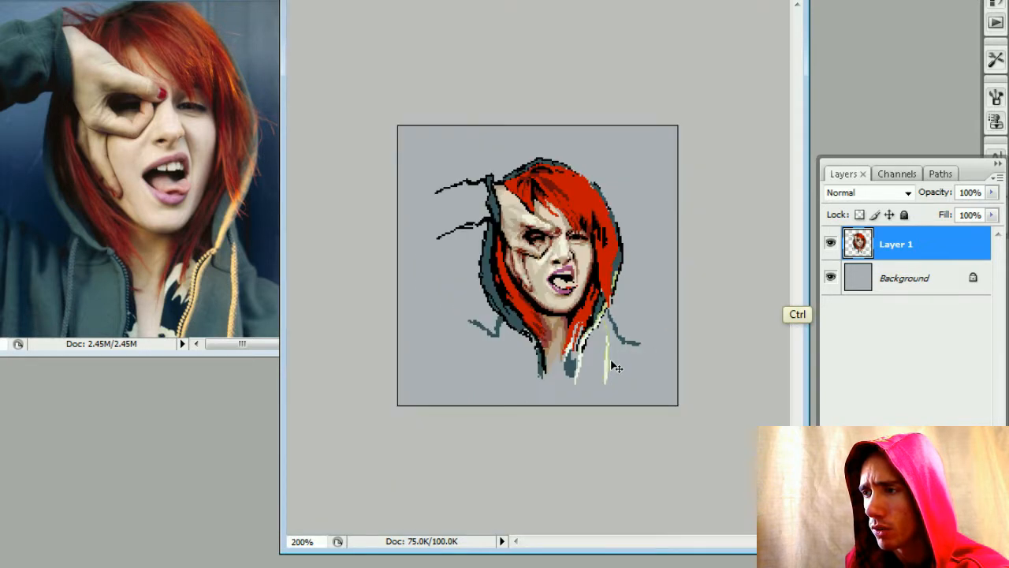
{"action": "key", "text": "ctrl+plus"}
{"action": "key", "text": "ctrl+plus"}
{"action": "key", "text": "ctrl+plus"}
{"action": "key", "text": "ctrl+plus"}
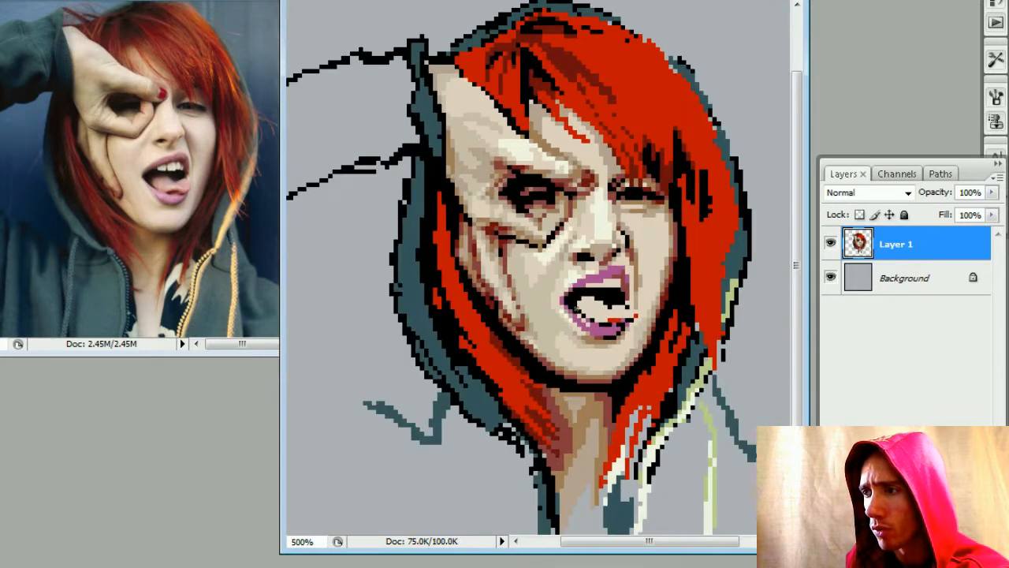
- Refine the upper cheek pixels just below the hand with light and mid skin tones sampled from the cheek
{"action": "left_click", "coordinate": [535, 271], "text": "alt"}
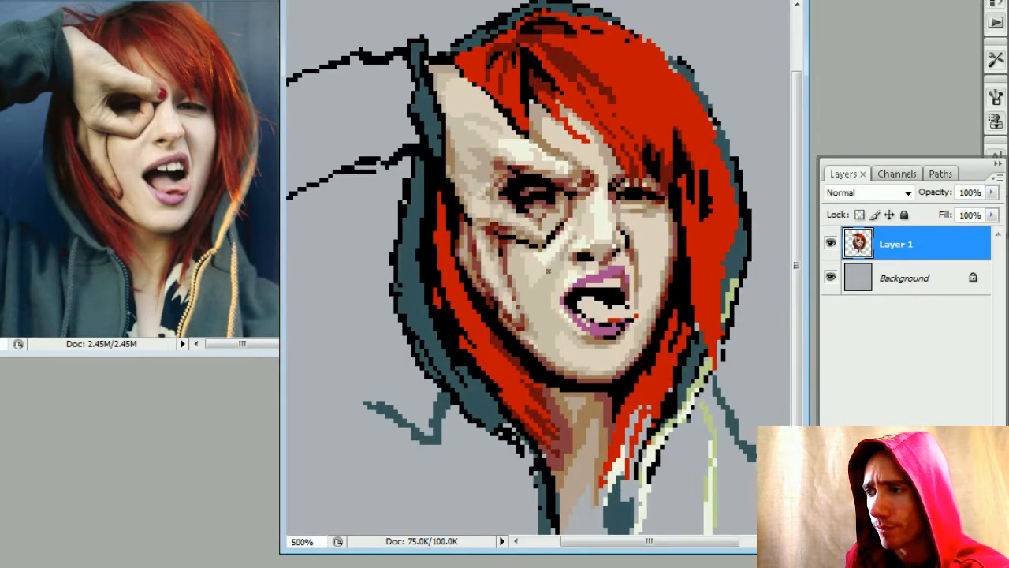
{"action": "left_click", "coordinate": [541, 288], "text": "alt"}
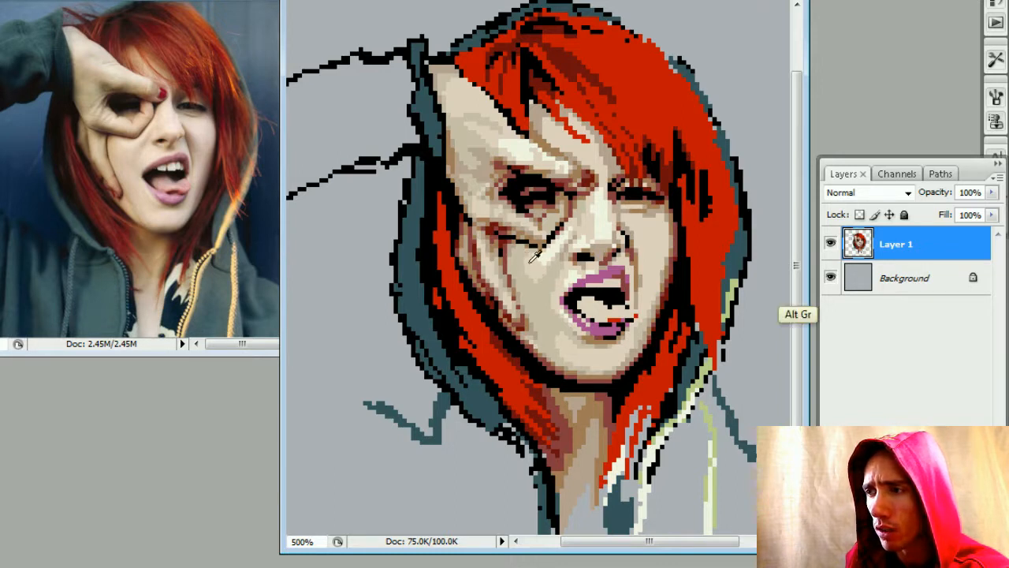
{"action": "left_click", "coordinate": [526, 279], "text": "alt"}
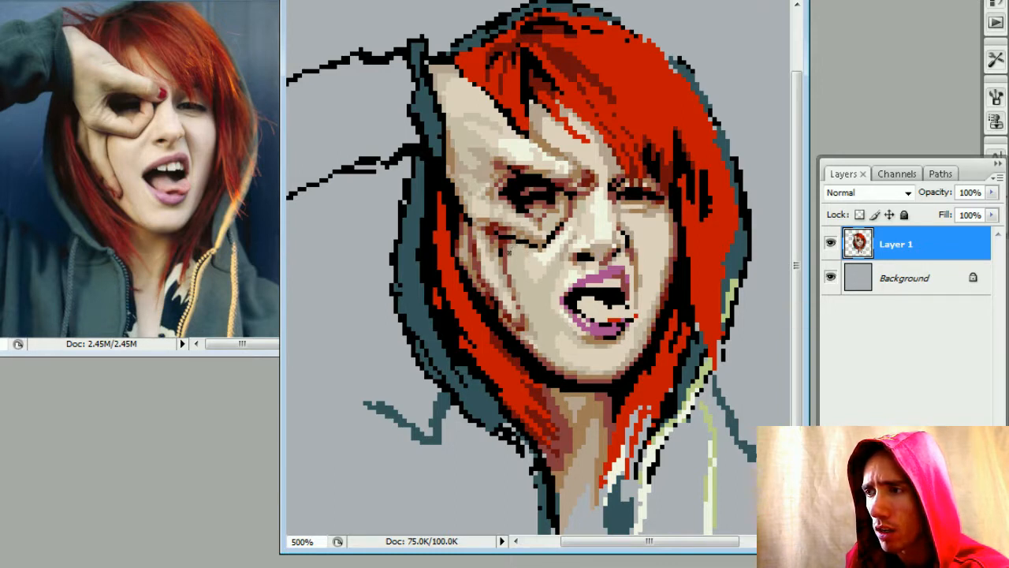
{"action": "left_click", "coordinate": [535, 253]}
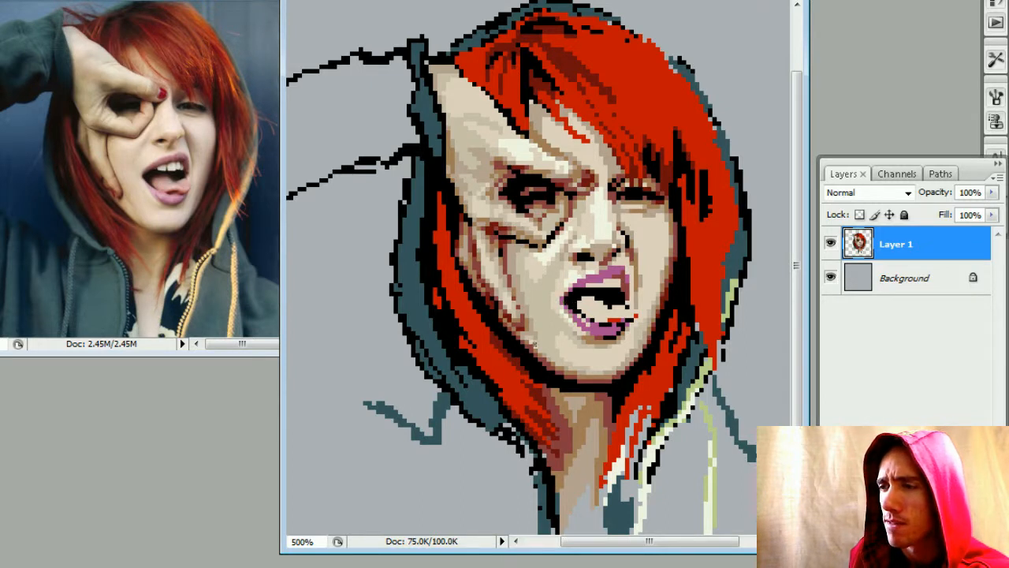
- Clean up the pixels where the finger's dark outline meets the upper cheek using tones sampled beside it
{"action": "key", "text": "alt"}
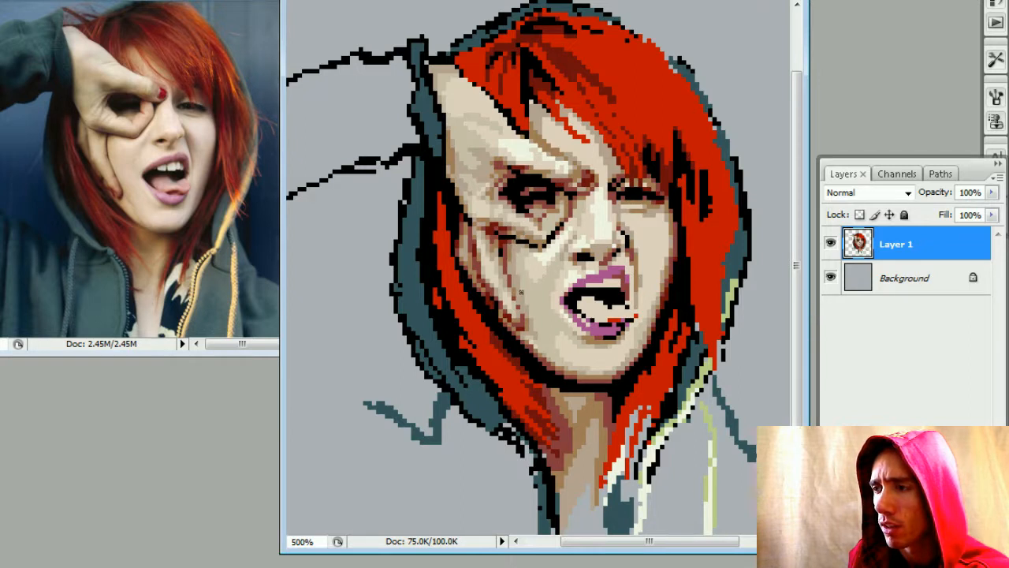
{"action": "left_click", "coordinate": [519, 254], "text": "alt"}
{"action": "left_click", "coordinate": [512, 258]}
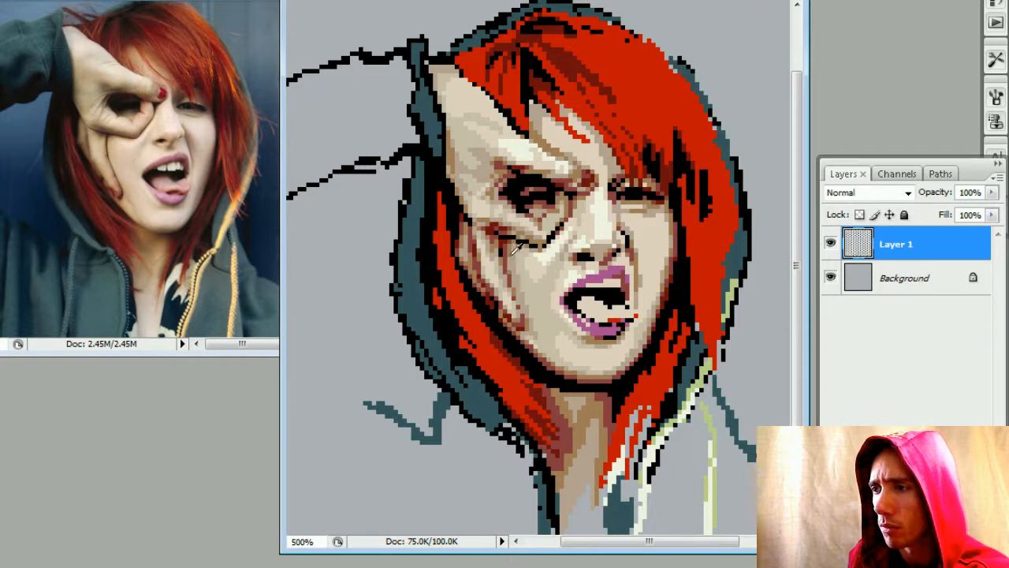
{"action": "left_click", "coordinate": [518, 242], "text": "alt"}
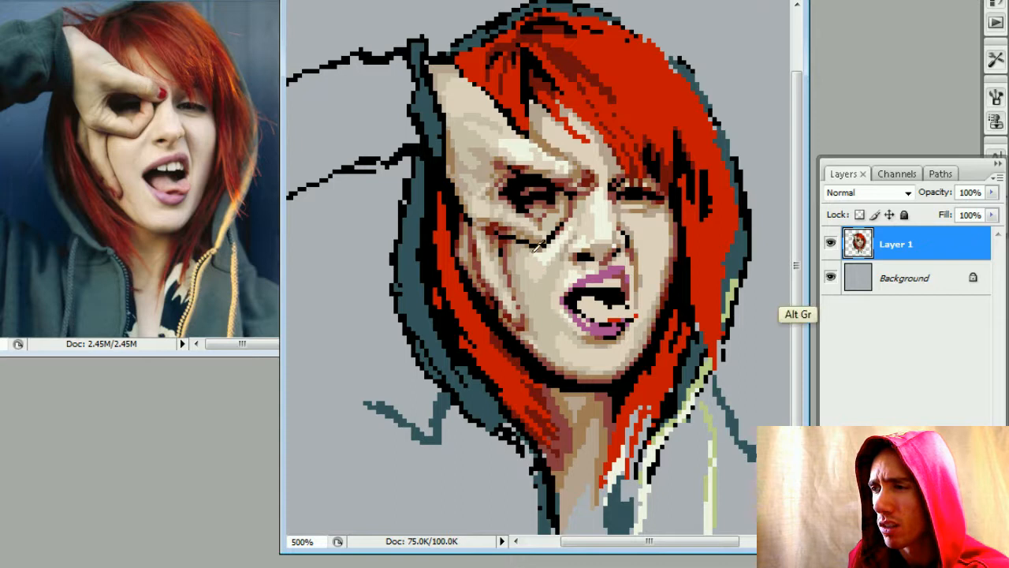
{"action": "left_click", "coordinate": [509, 250], "text": "alt"}
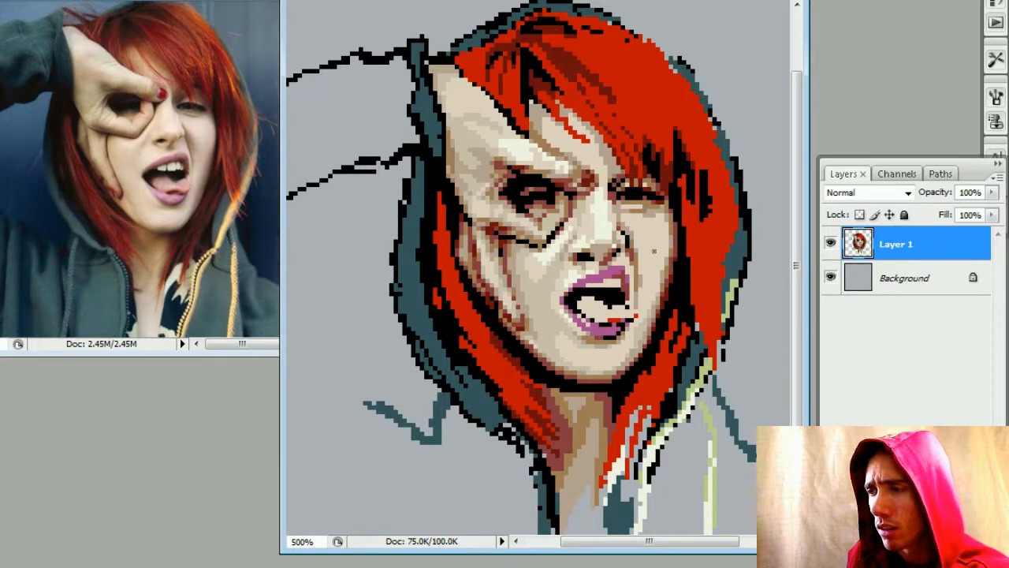
- Shade the cheek below the uncovered eye using a skin tone sampled from the opposite cheek
{"action": "left_click", "coordinate": [545, 263], "text": "alt"}
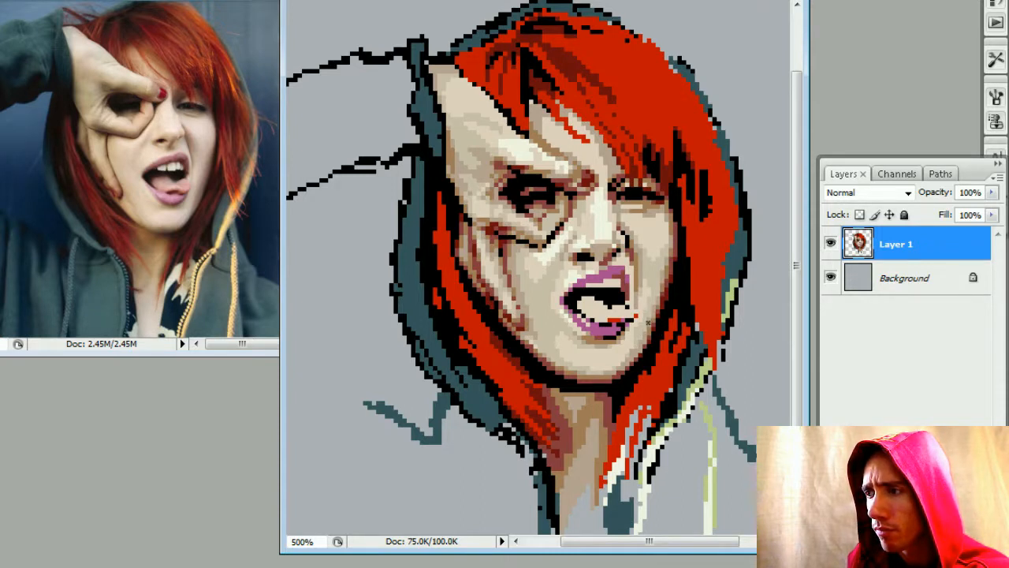
{"action": "key", "text": "alt"}
{"action": "key", "text": "alt"}
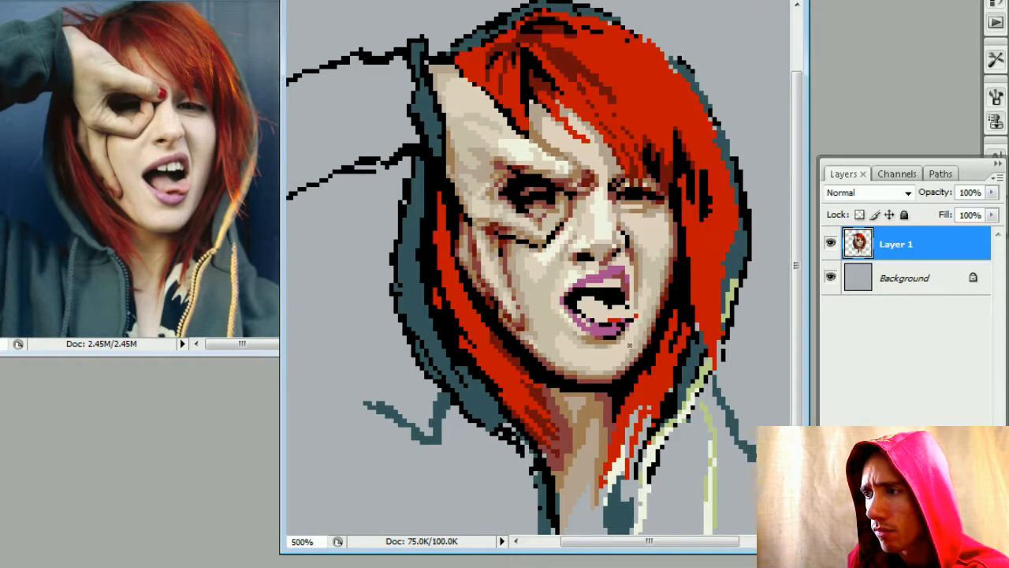
- Retouch the skin beside the chin below the mouth corner and along the opposite jaw edge with tones sampled nearby
{"action": "left_click", "coordinate": [630, 345]}
{"action": "left_click", "coordinate": [635, 343], "text": "alt"}
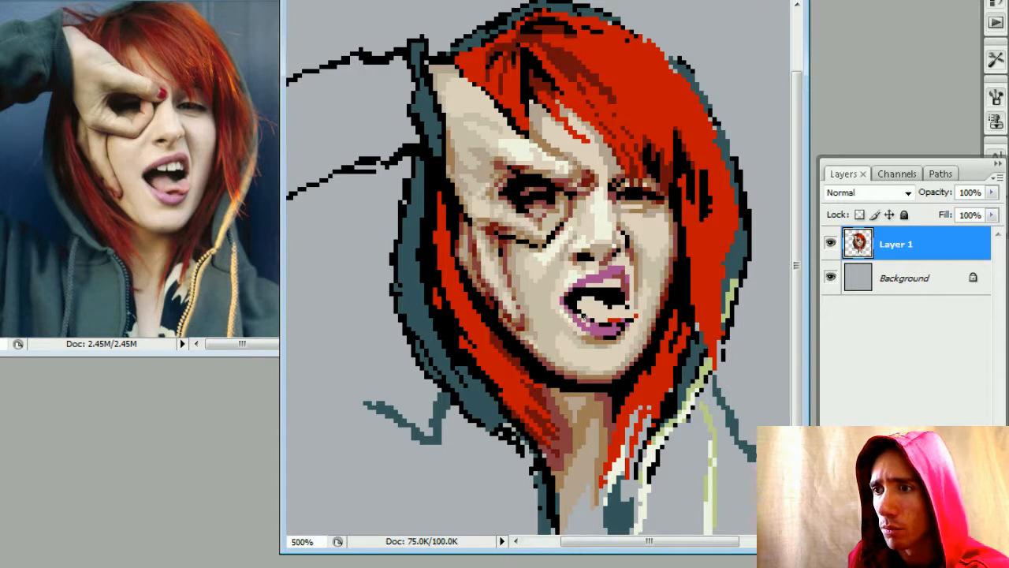
{"action": "left_click", "coordinate": [536, 338], "text": "alt"}
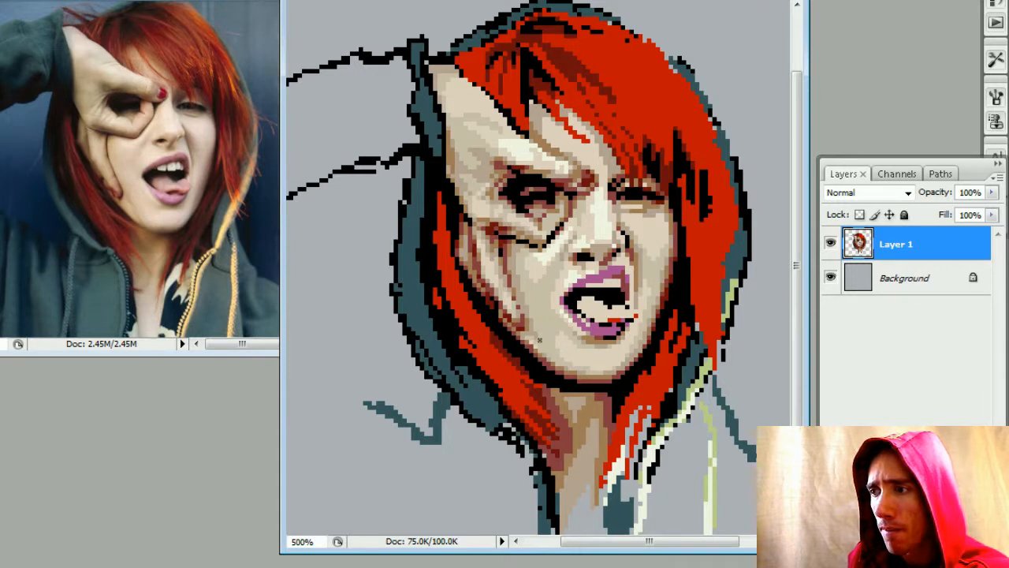
{"action": "left_click", "coordinate": [557, 360], "text": "shift"}
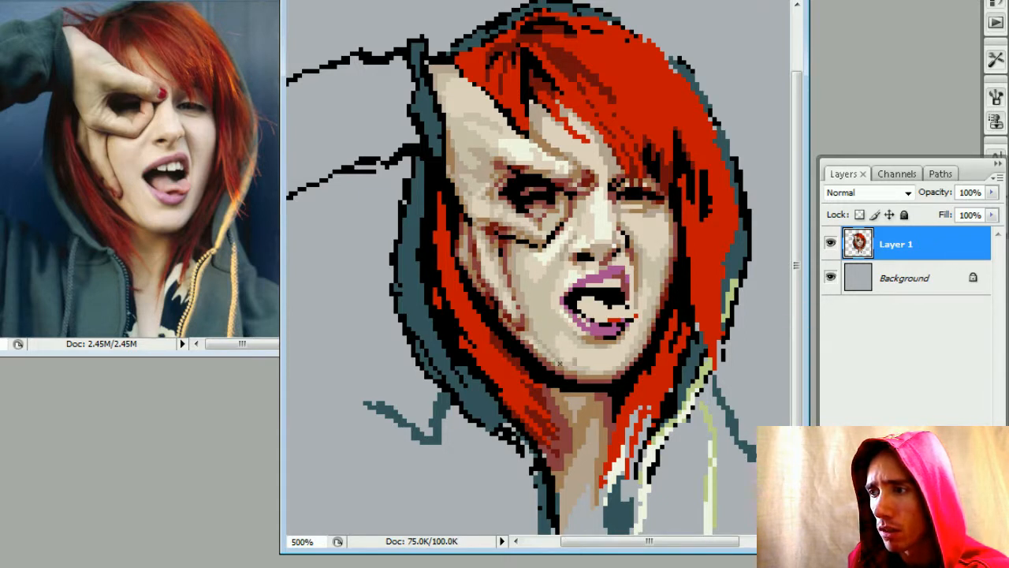
- Retouch the lower jaw edge beside the chin and the finger's edge on the cheek with skin tones sampled nearby
{"action": "left_click", "coordinate": [584, 347], "text": "alt"}
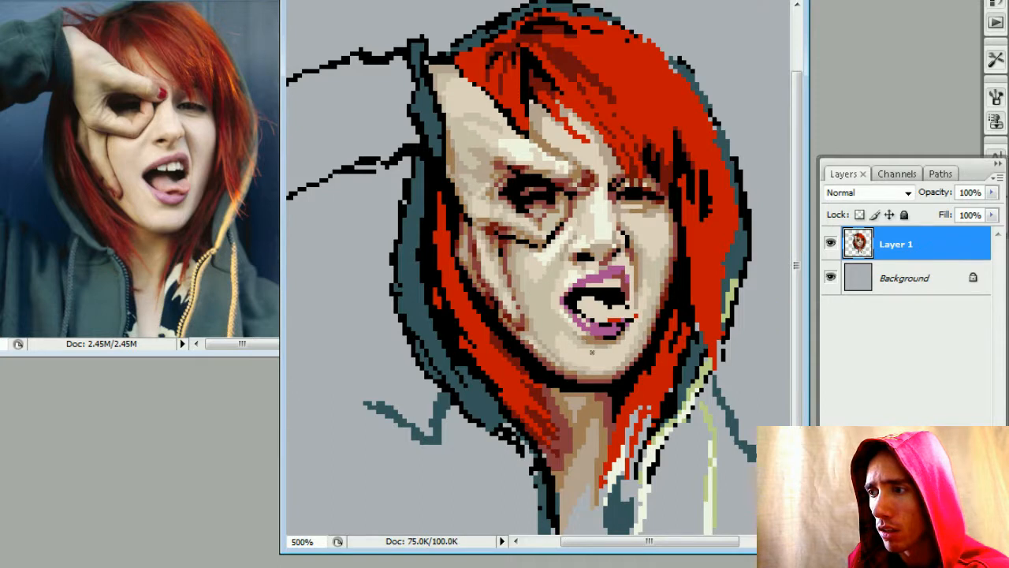
{"action": "left_click", "coordinate": [555, 358], "text": "alt"}
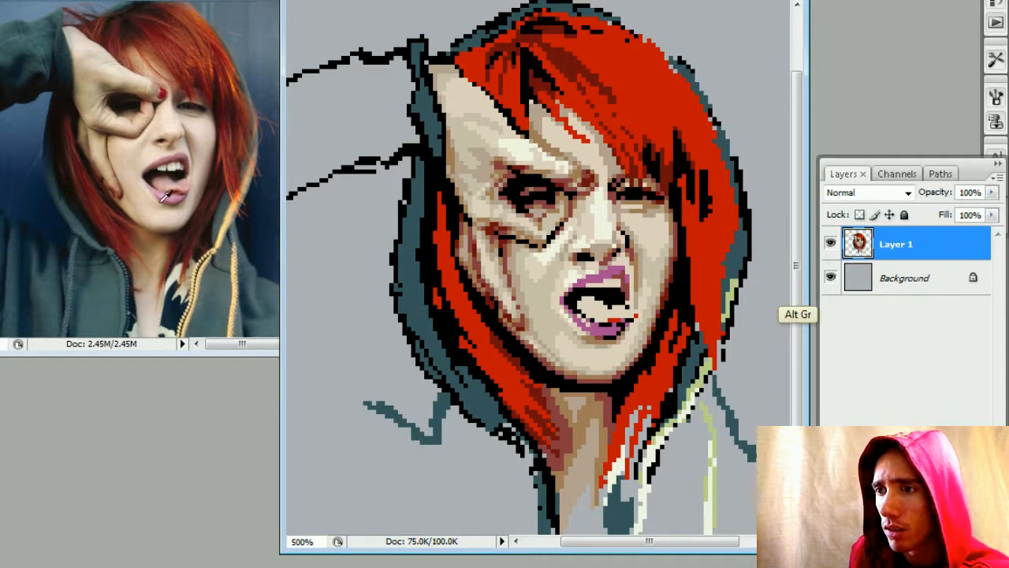
{"action": "left_click", "coordinate": [553, 358], "text": "alt"}
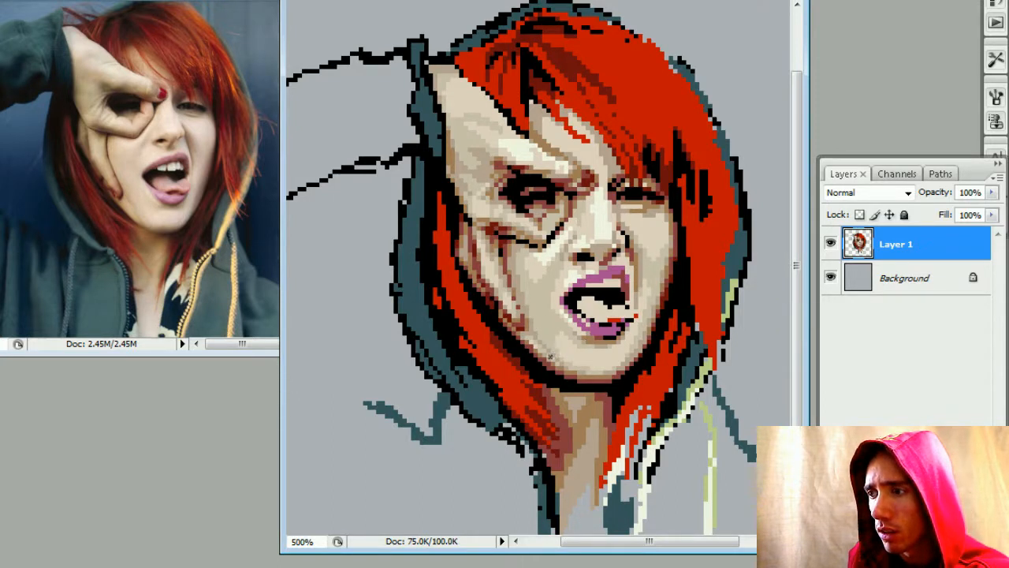
{"action": "left_click", "coordinate": [553, 358], "text": "alt"}
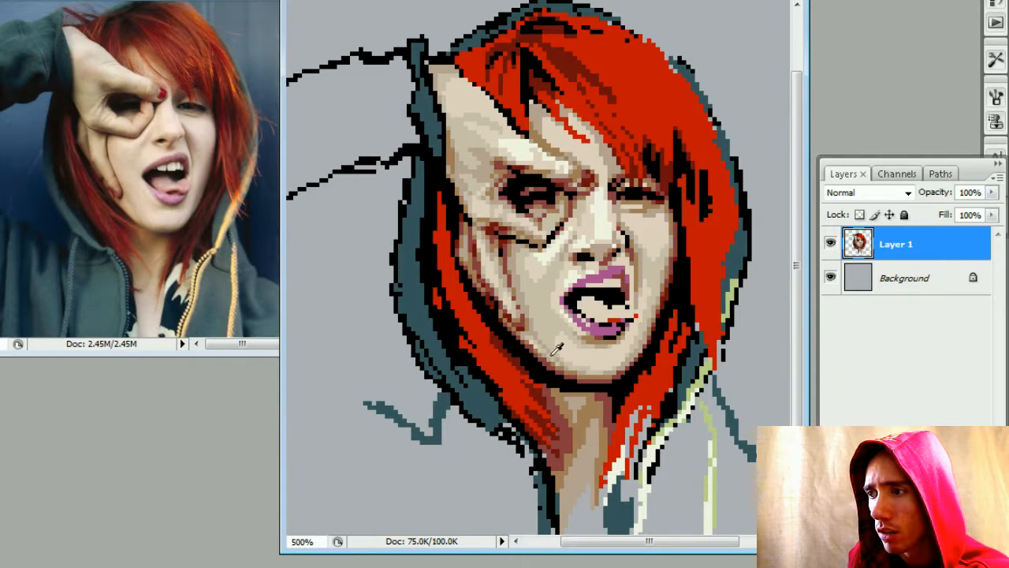
{"action": "left_click", "coordinate": [555, 351], "text": "alt"}
{"action": "left_click", "coordinate": [554, 356]}
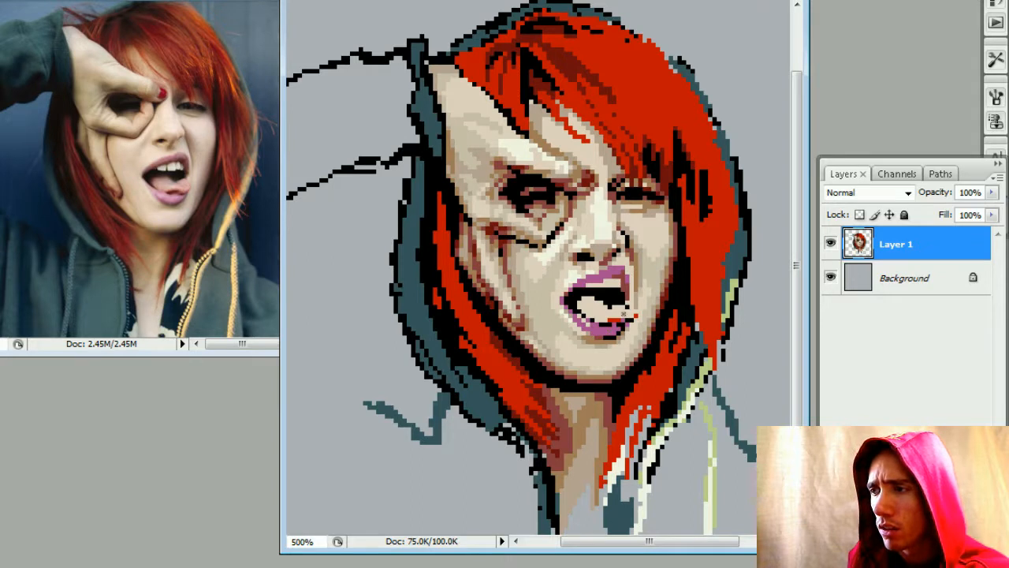
{"action": "left_click", "coordinate": [495, 302]}
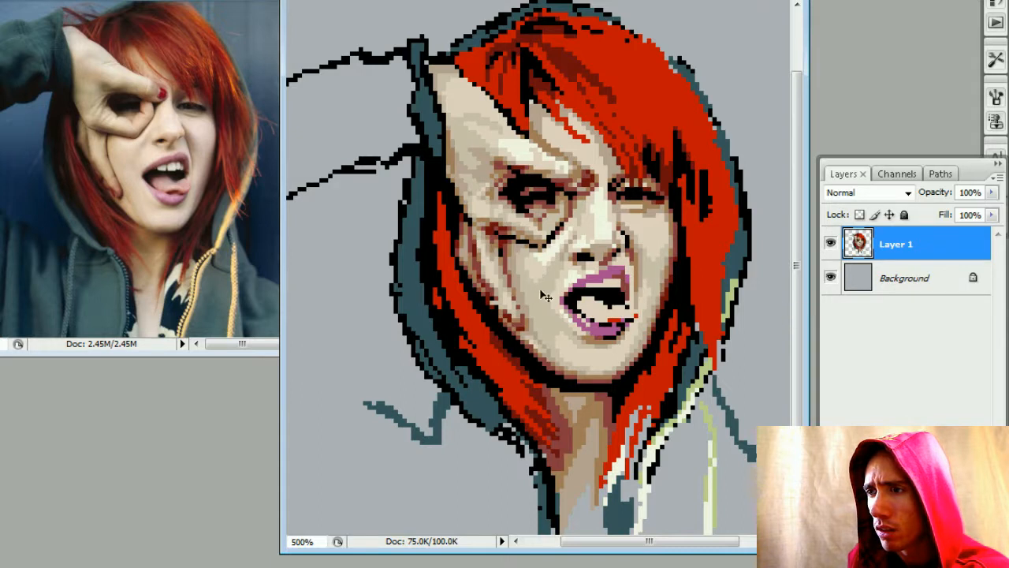
- Examine the whole portrait at reduced size to judge the jaw and cheek shading
{"action": "key", "text": "ctrl+minus"}
{"action": "key", "text": "ctrl+minus"}
{"action": "key", "text": "ctrl+minus"}
{"action": "key", "text": "ctrl+minus"}
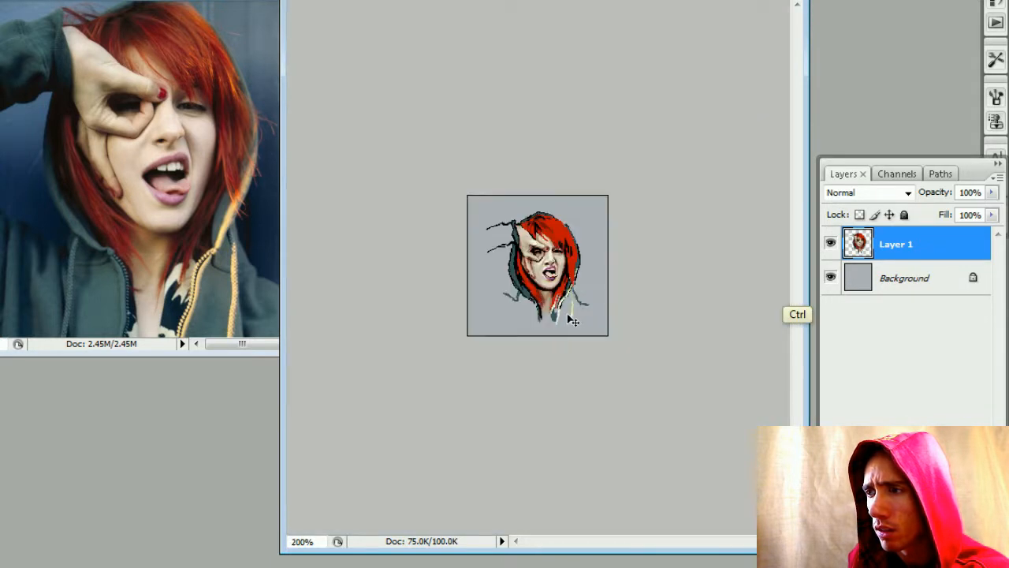
{"action": "key", "text": "ctrl+plus"}
{"action": "key", "text": "ctrl+plus"}
{"action": "key", "text": "ctrl+plus"}
{"action": "key", "text": "ctrl+plus"}
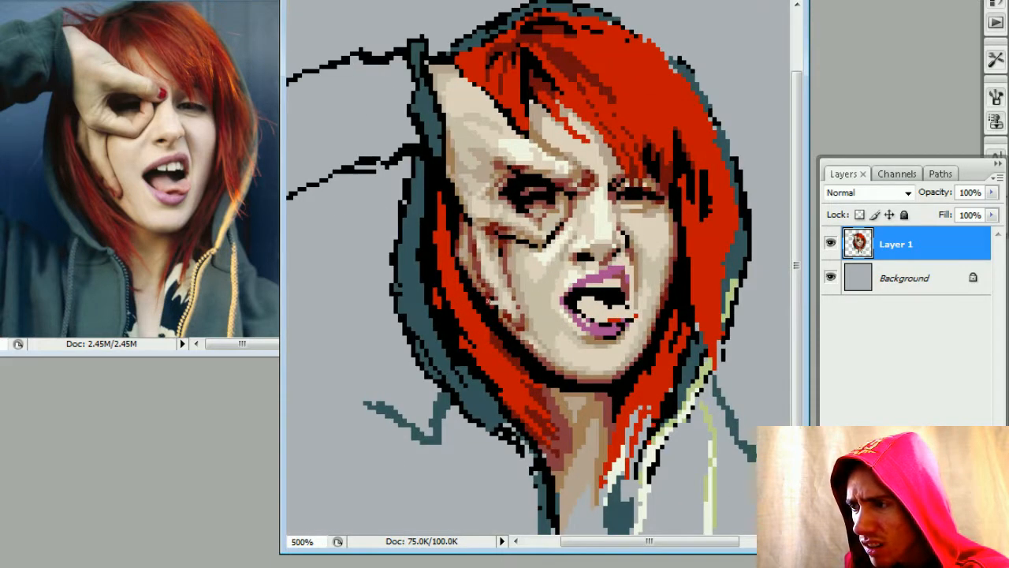
- Compare the originally opened state of portrait_01.psd with the latest state in the history
{"action": "left_click", "coordinate": [996, 6]}
{"action": "left_click", "coordinate": [927, 38]}
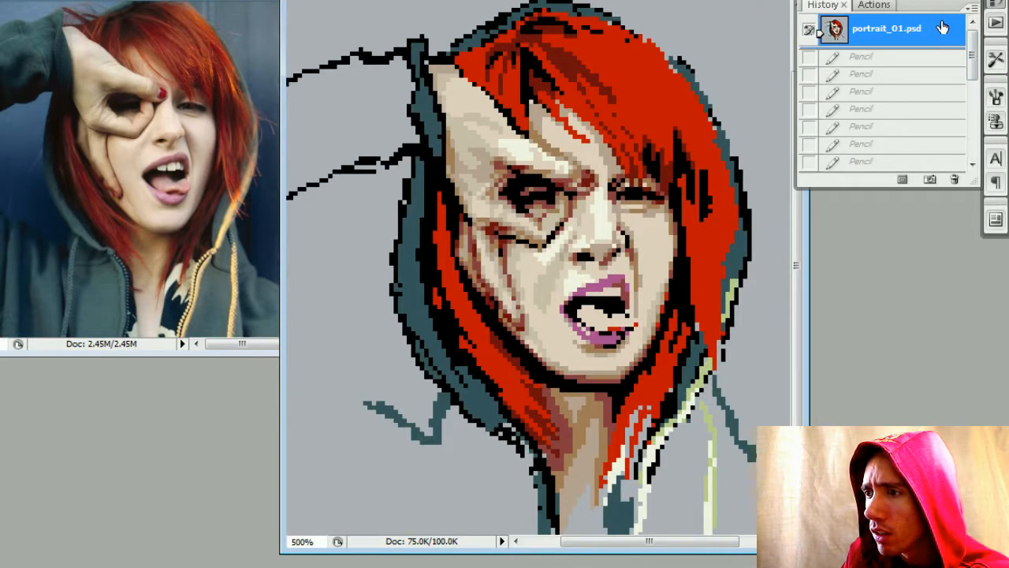
{"action": "left_click_drag", "start_coordinate": [975, 50], "coordinate": [974, 130]}
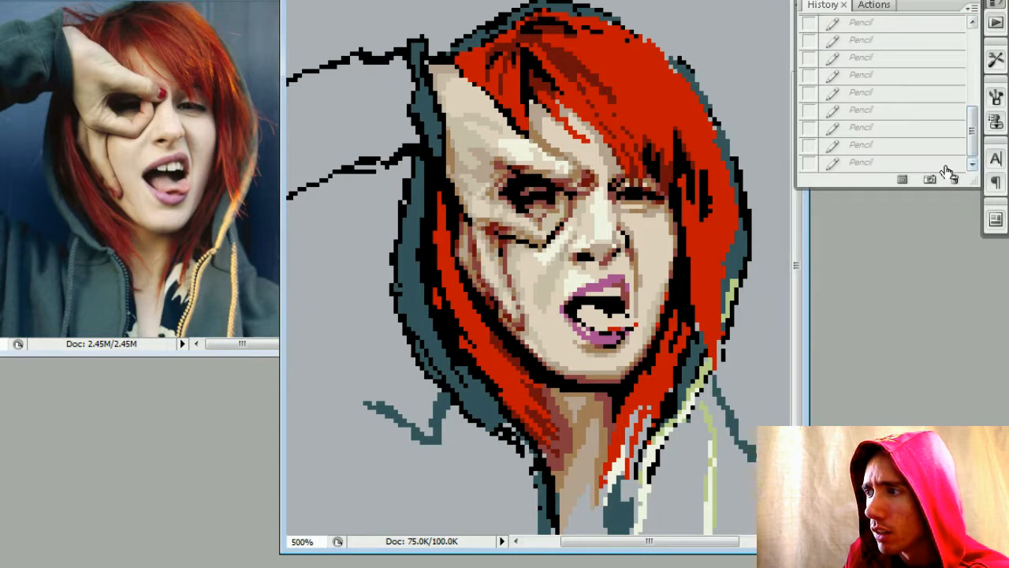
{"action": "left_click", "coordinate": [943, 162]}
- Step through the most recent Pencil states in the history to compare each stroke, and return to the latest state
{"action": "left_click", "coordinate": [893, 62]}
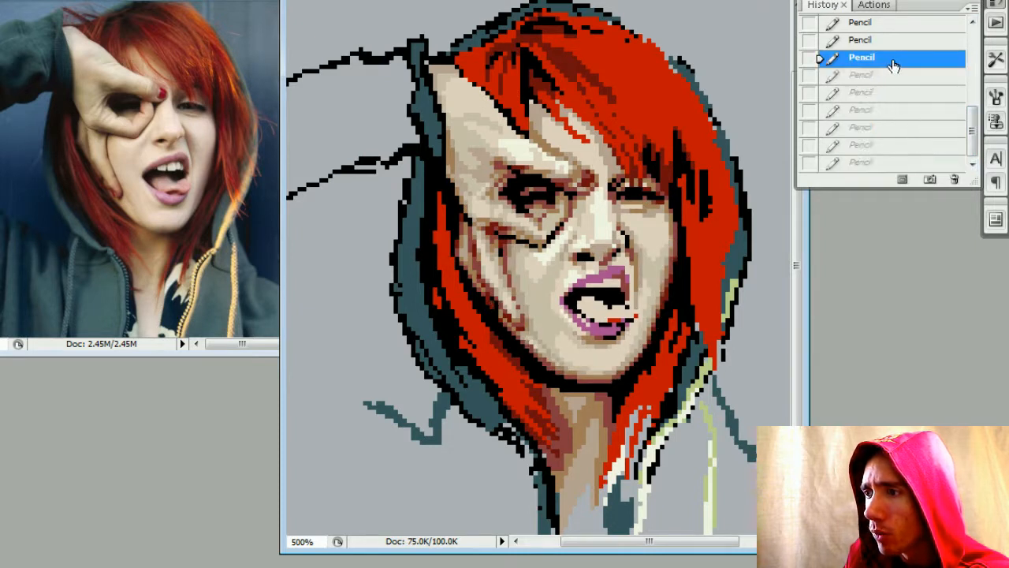
{"action": "left_click", "coordinate": [889, 79]}
{"action": "left_click", "coordinate": [888, 96]}
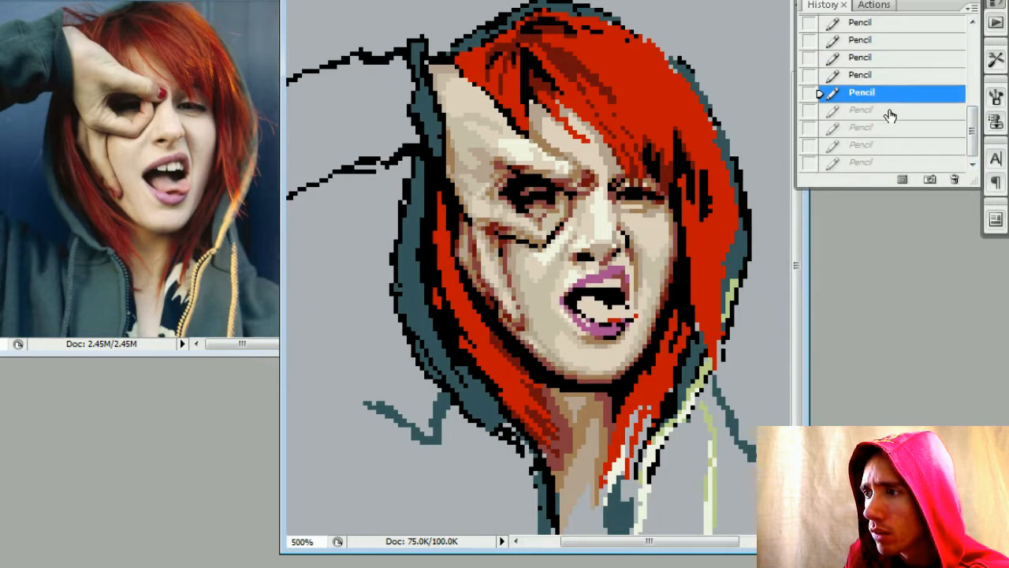
{"action": "left_click", "coordinate": [889, 113]}
{"action": "left_click", "coordinate": [888, 129]}
{"action": "left_click", "coordinate": [883, 147]}
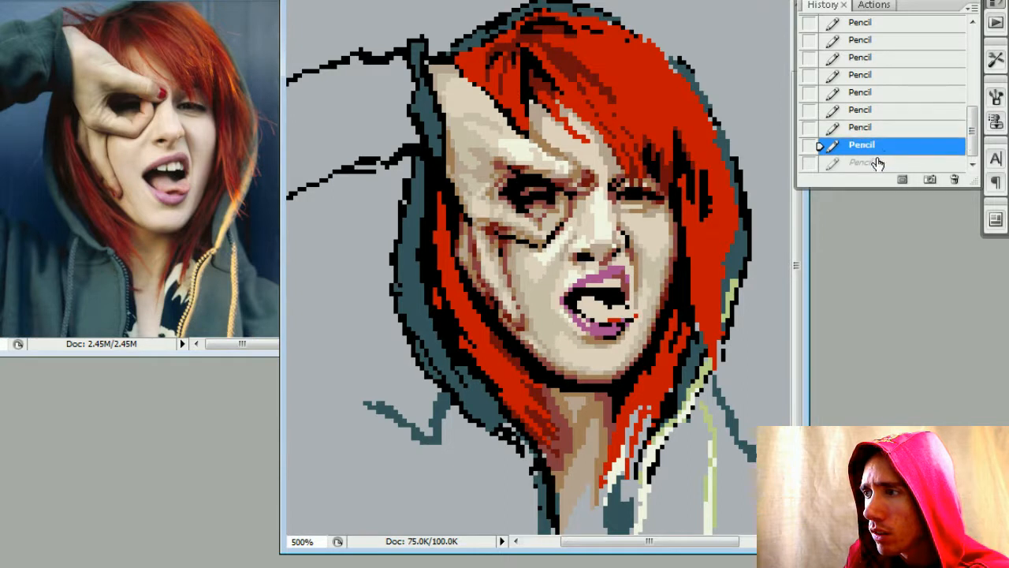
{"action": "left_click", "coordinate": [881, 162]}
{"action": "left_click", "coordinate": [883, 148]}
{"action": "left_click", "coordinate": [880, 163]}
{"action": "left_click", "coordinate": [881, 148]}
{"action": "key", "text": "ISO_Level3_Shift"}
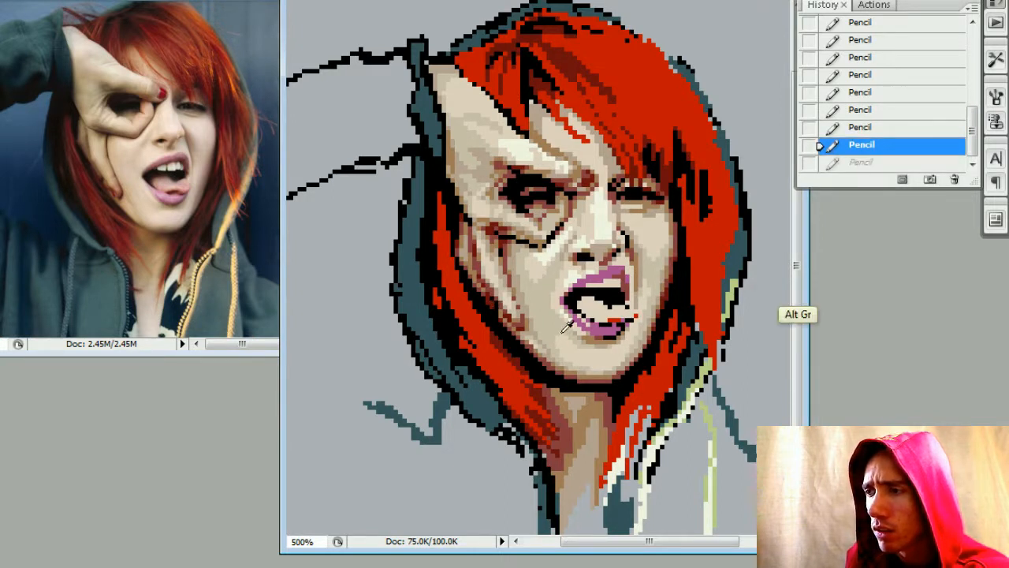
{"action": "key", "text": "ctrl+z"}
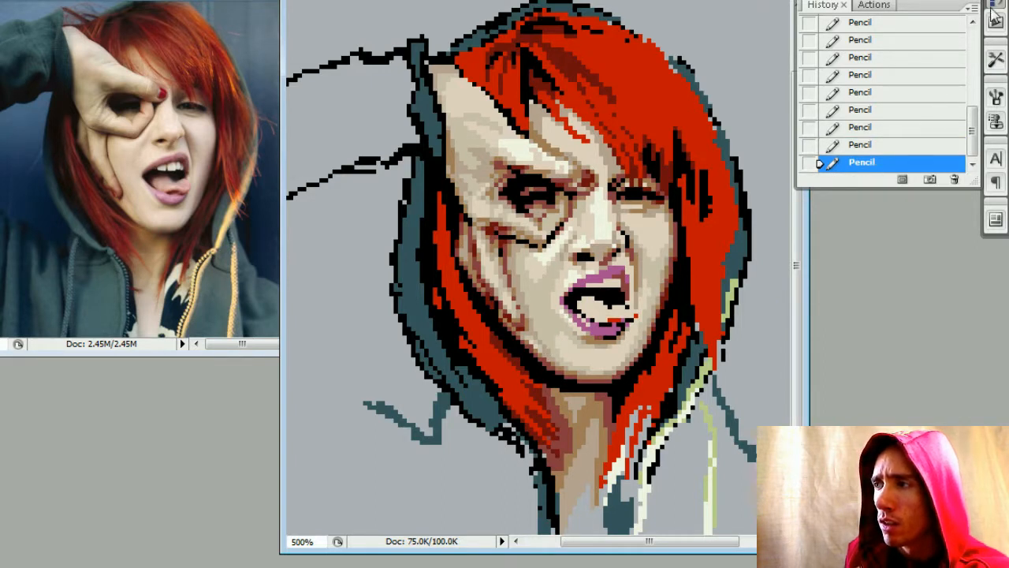
{"action": "left_click", "coordinate": [996, 5]}
- Check how the portrait reads at actual size against the reference photo
{"action": "key", "text": "ctrl+minus"}
{"action": "key", "text": "ctrl+minus"}
{"action": "key", "text": "ctrl+minus"}
{"action": "key", "text": "ctrl+minus"}
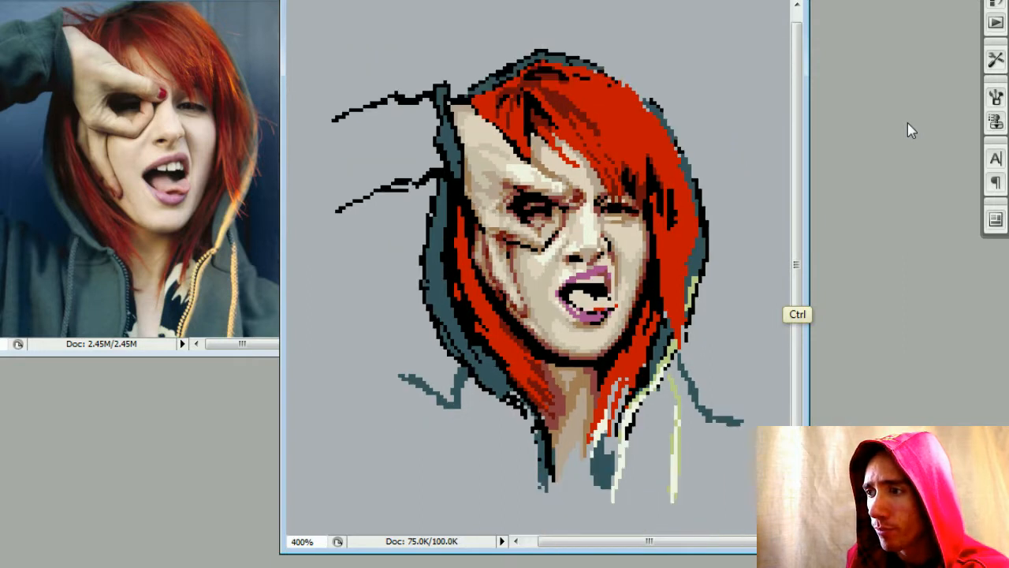
{"action": "key", "text": "ctrl+minus"}
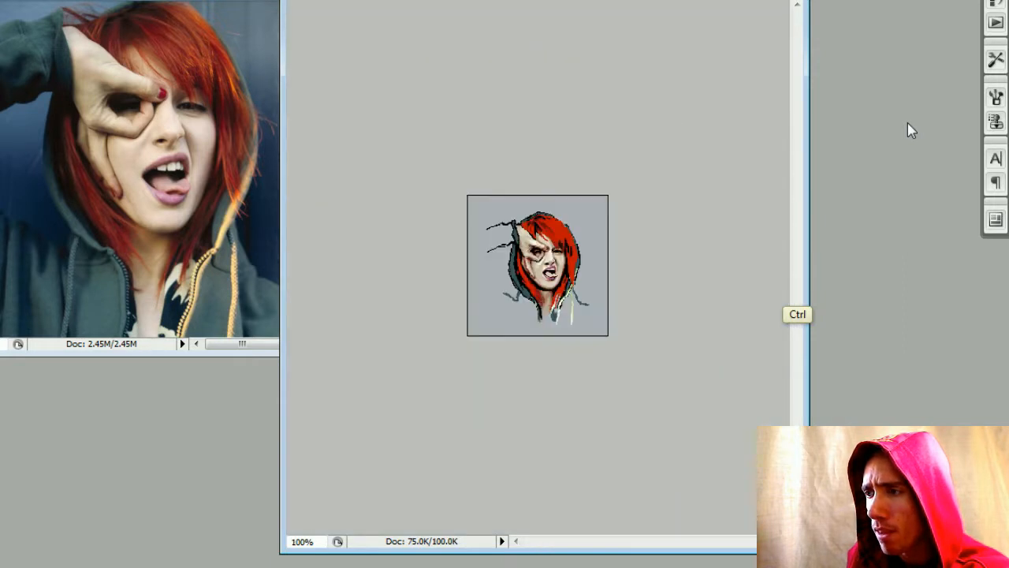
{"action": "key", "text": "ctrl+plus"}
{"action": "key", "text": "ctrl+minus"}
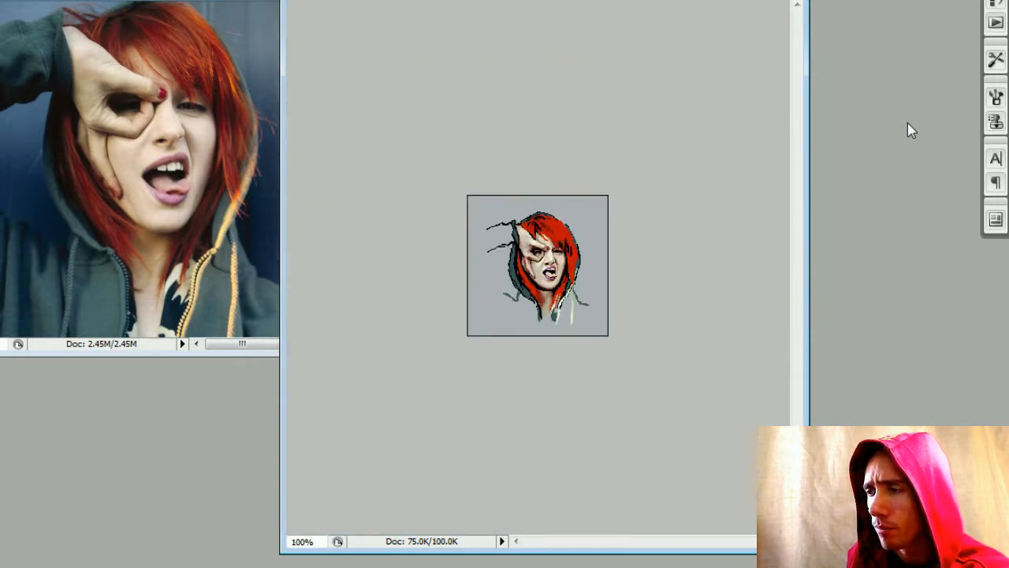
{"action": "key", "text": "ctrl+plus"}
{"action": "key", "text": "ctrl+plus"}
{"action": "key", "text": "ctrl+plus"}
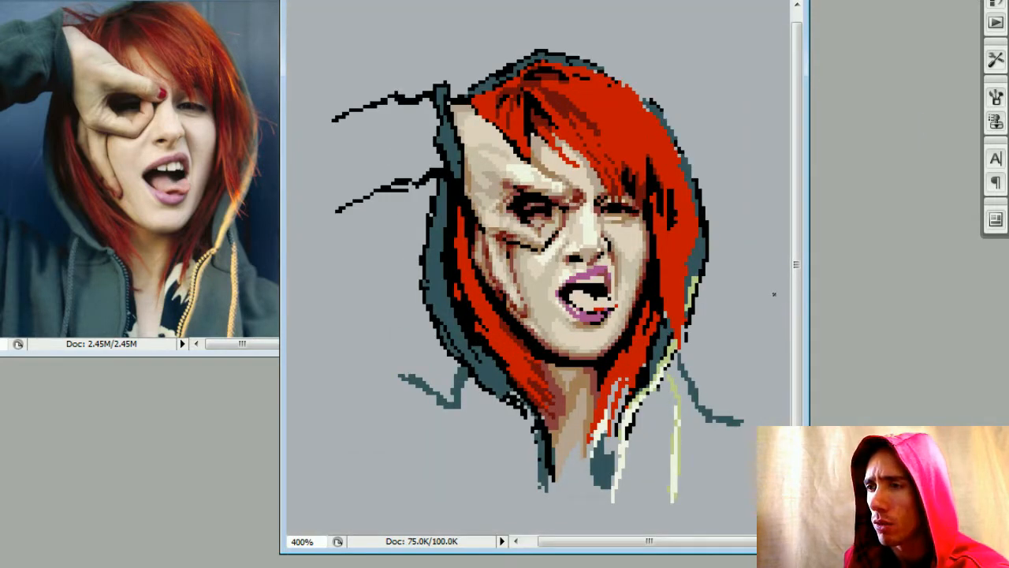
- Shade the upper forehead corner beside the fringe with darker and lighter skin tones sampled from the forehead
{"action": "key", "text": "ctrl+plus"}
{"action": "key", "text": "ctrl+plus"}
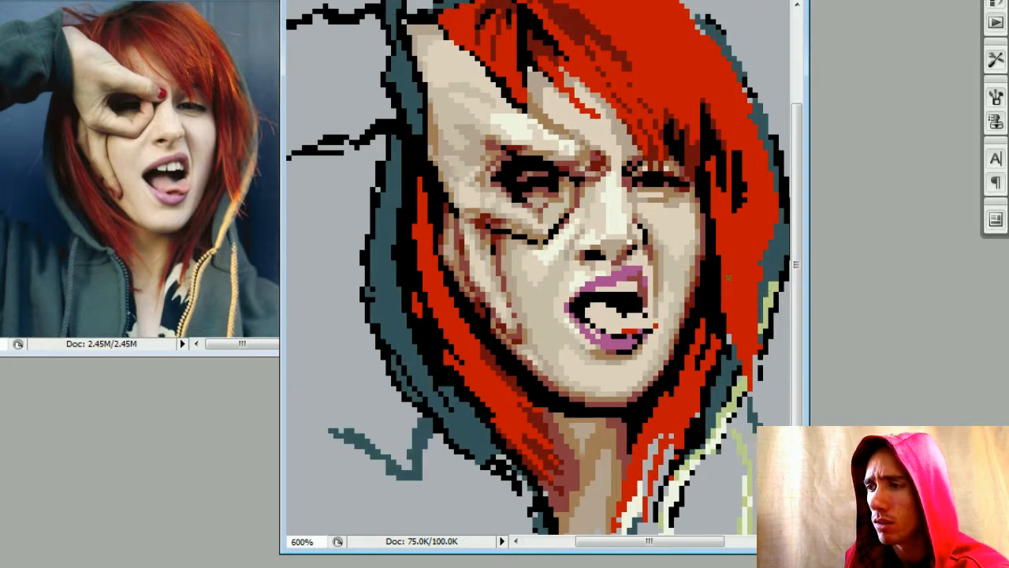
{"action": "scroll", "coordinate": [625, 256], "scroll_direction": "up", "scroll_amount": 3}
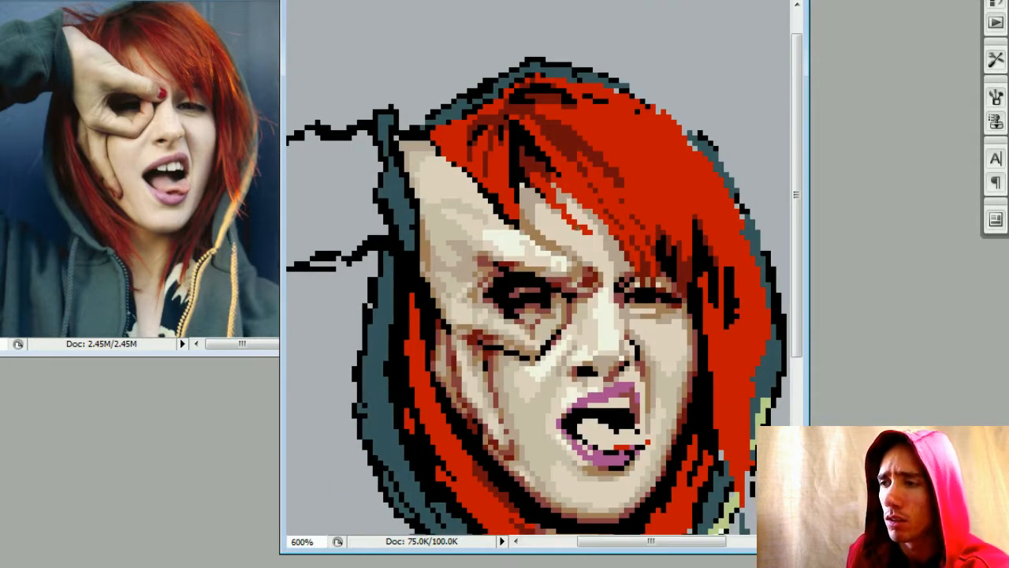
{"action": "left_click", "coordinate": [524, 223], "text": "alt"}
{"action": "left_click_drag", "start_coordinate": [520, 186], "coordinate": [522, 203]}
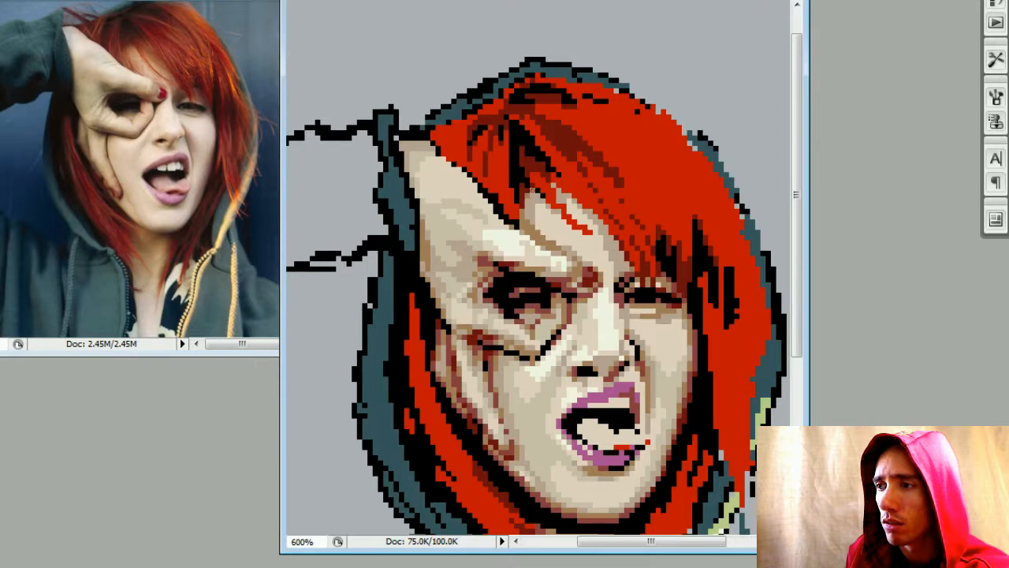
{"action": "left_click", "coordinate": [541, 193], "text": "alt"}
{"action": "left_click_drag", "start_coordinate": [527, 186], "coordinate": [526, 194]}
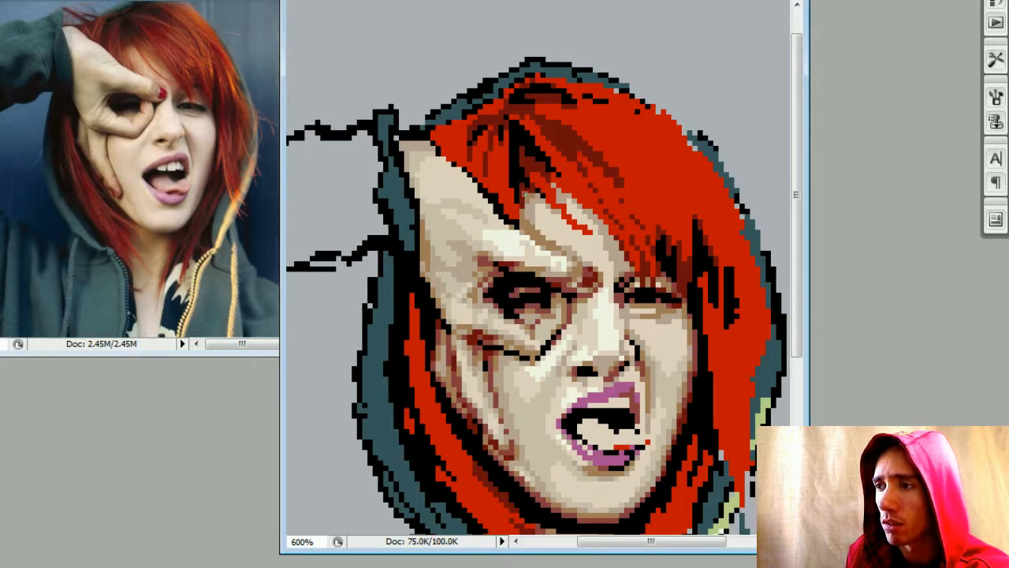
{"action": "left_click", "coordinate": [526, 194]}
- Blend the forehead pixels just under the fringe using tones sampled from the hairline, the hand and the shadow above the finger
{"action": "left_click", "coordinate": [542, 189], "text": "alt"}
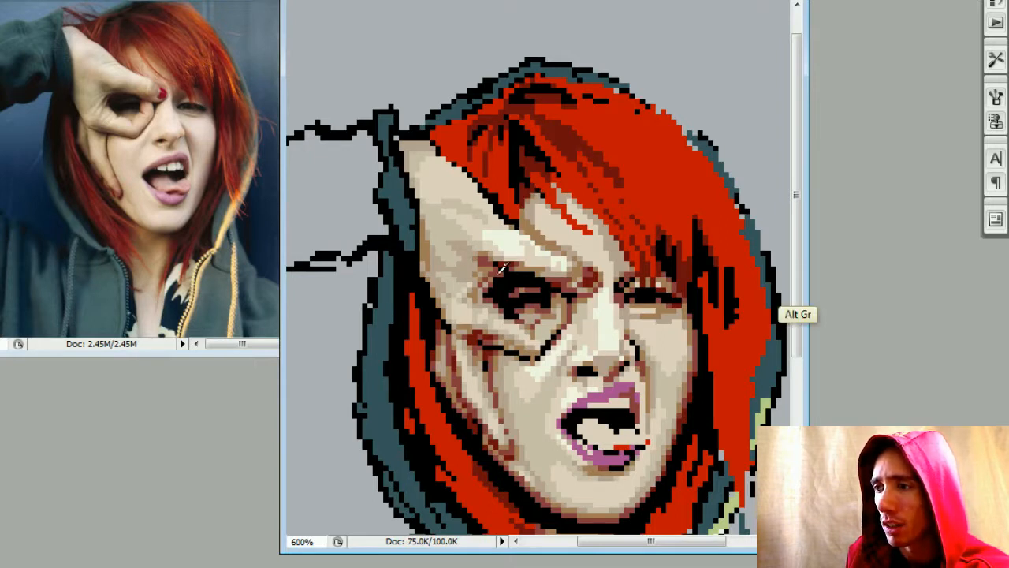
{"action": "left_click", "coordinate": [500, 264], "text": "alt"}
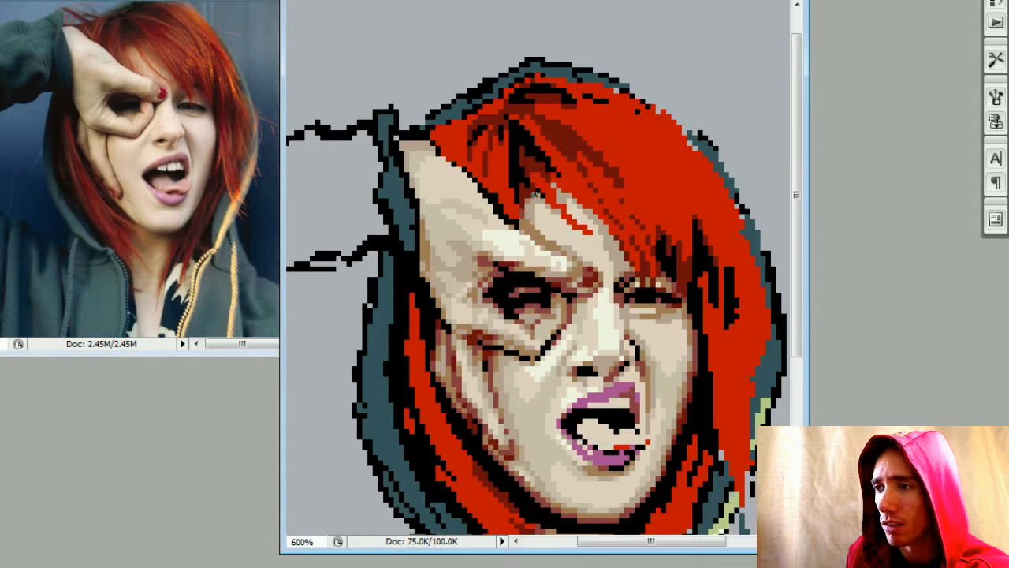
{"action": "left_click", "coordinate": [522, 229], "text": "alt"}
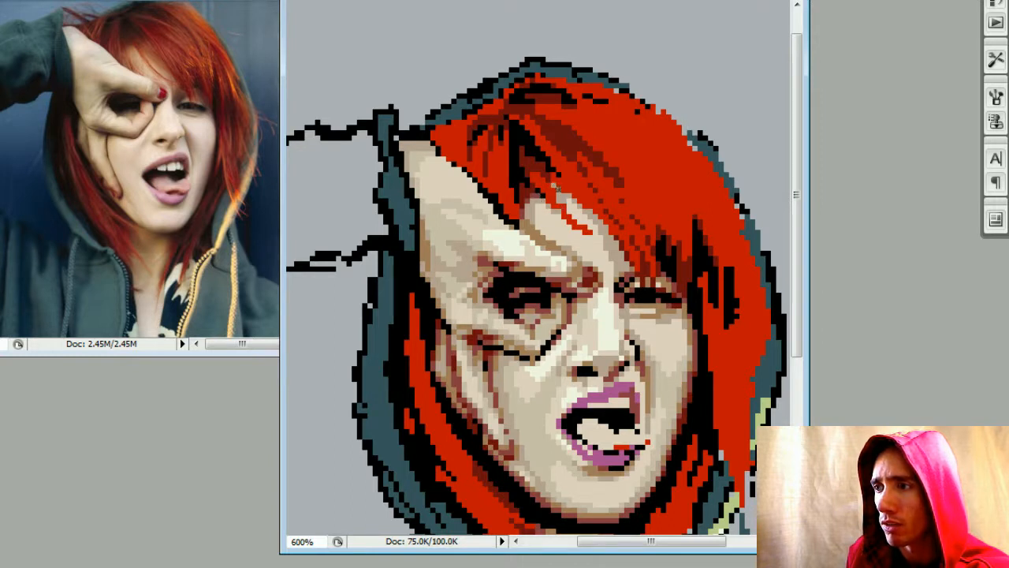
{"action": "left_click", "coordinate": [543, 190], "text": "alt"}
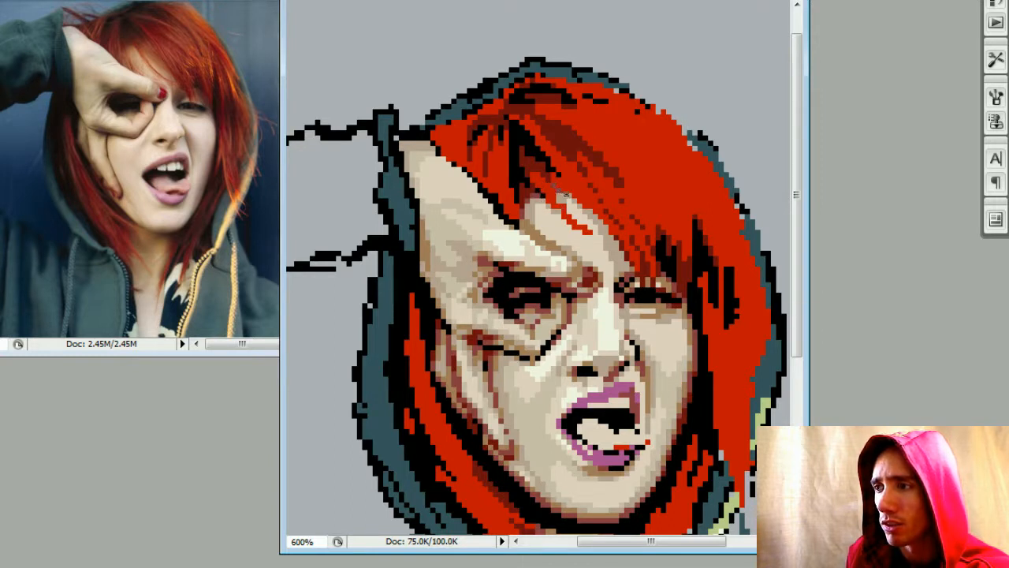
{"action": "left_click", "coordinate": [530, 226], "text": "alt"}
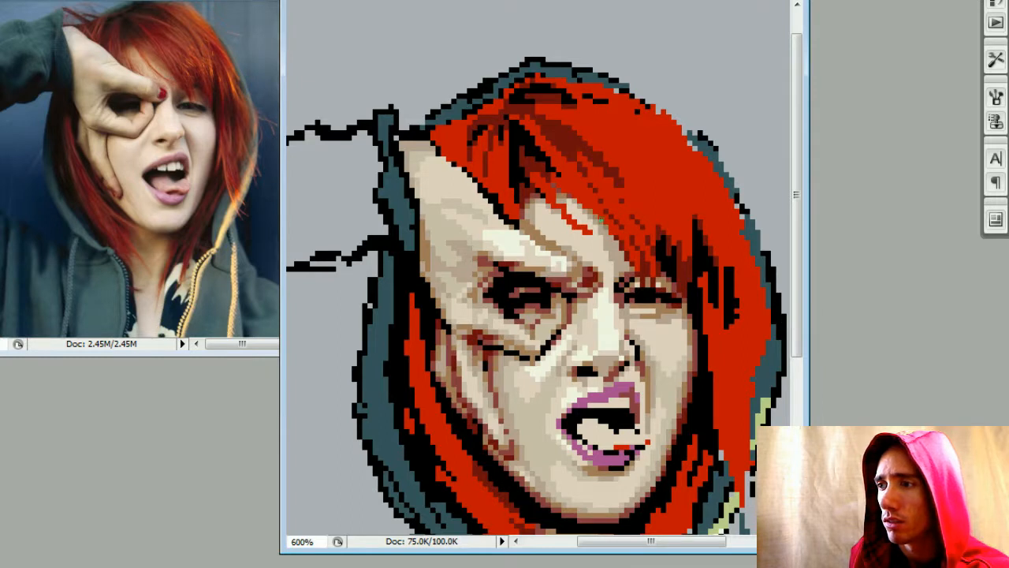
- Examine the forehead shading with the whole portrait at reduced size
{"action": "key", "text": "ctrl+minus"}
{"action": "key", "text": "ctrl+minus"}
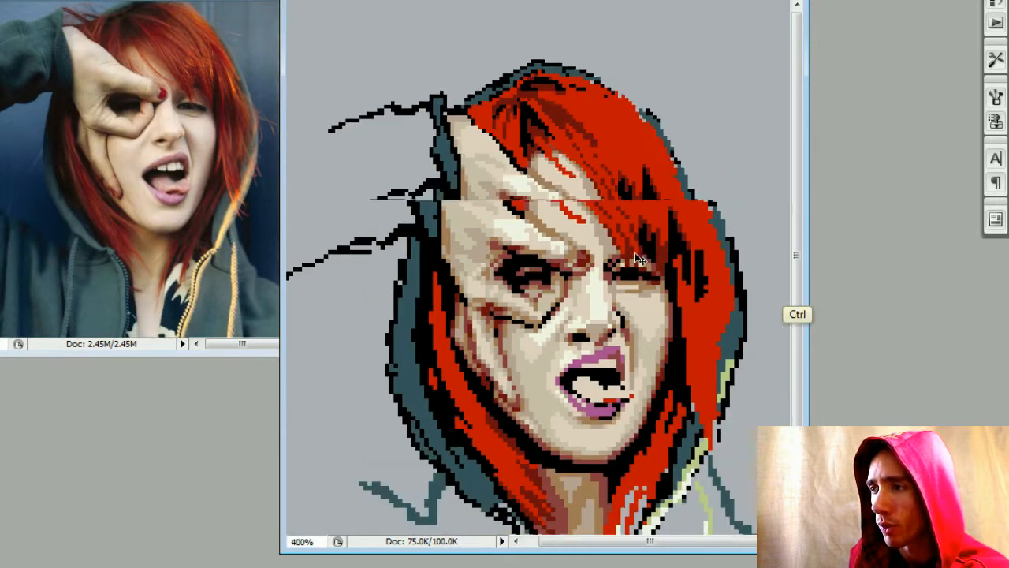
{"action": "key", "text": "ctrl+minus"}
{"action": "key", "text": "ctrl+minus"}
{"action": "key", "text": "ctrl+minus"}
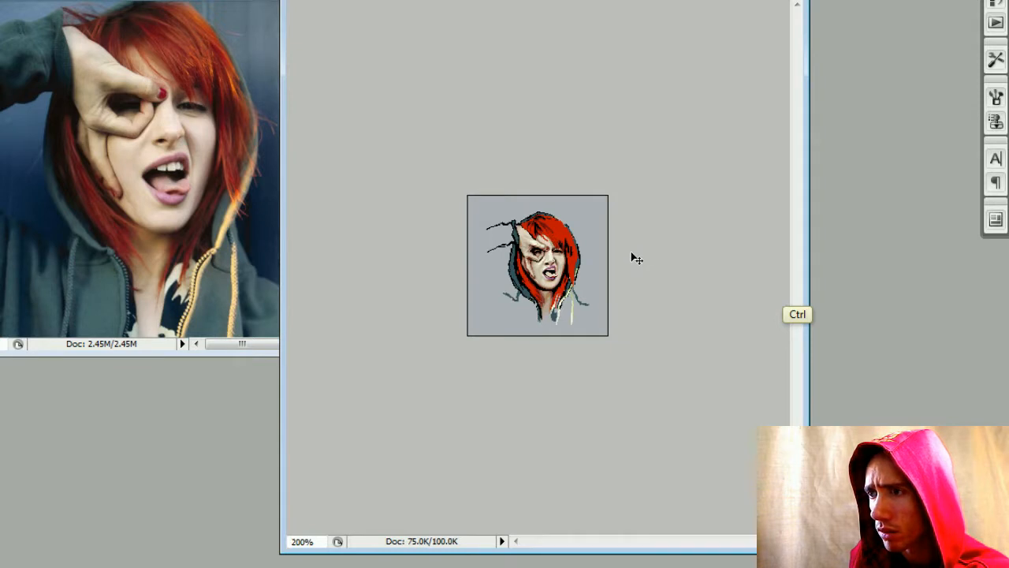
{"action": "key", "text": "ctrl+plus"}
{"action": "key", "text": "ctrl+plus"}
{"action": "key", "text": "ctrl+plus"}
{"action": "key", "text": "ctrl+plus"}
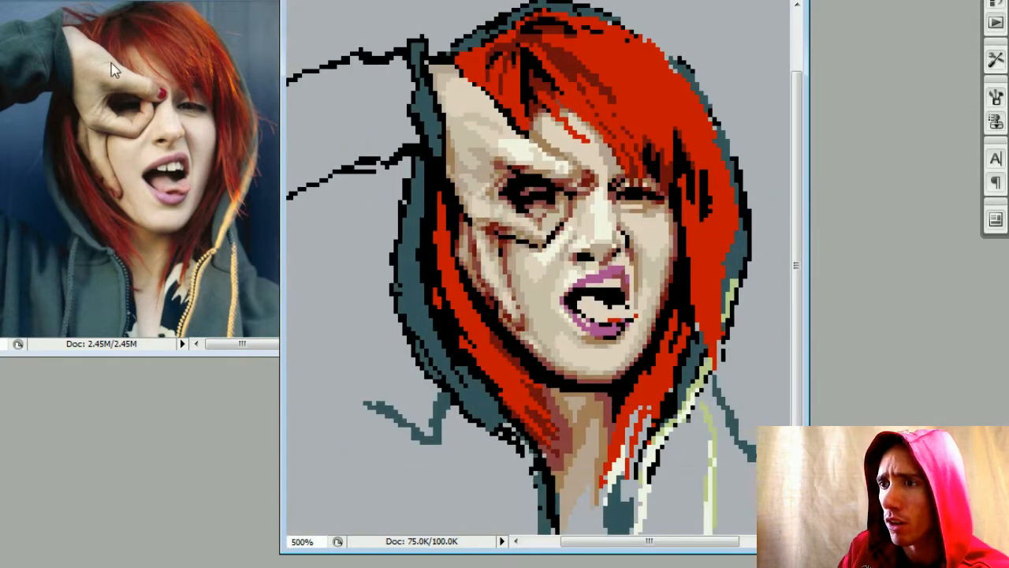
- Refine the fringe's edge along the forehead with a diagonal stroke and a straight line in a tone sampled beside it
{"action": "key", "text": "alt"}
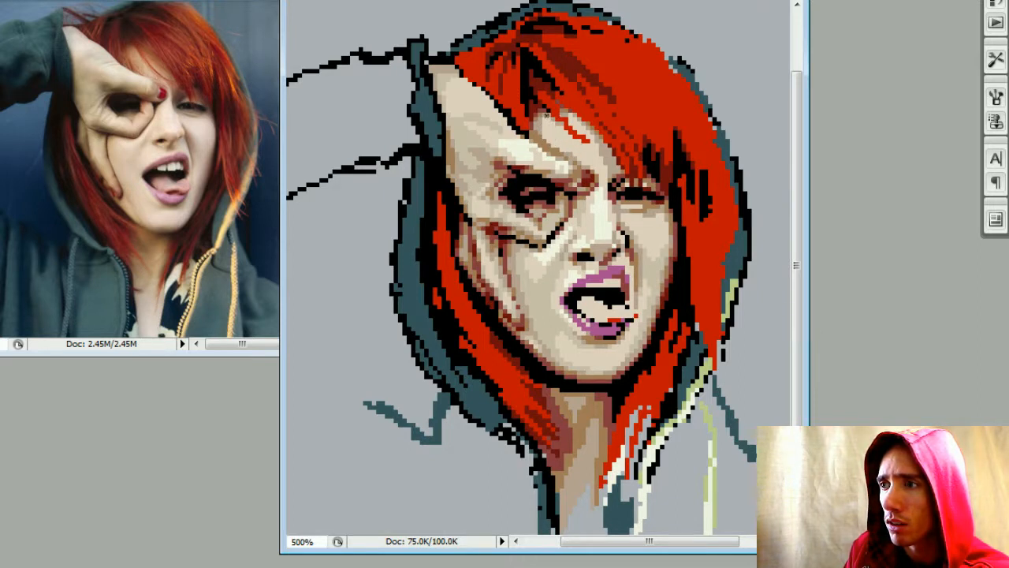
{"action": "left_click_drag", "start_coordinate": [569, 113], "coordinate": [602, 141]}
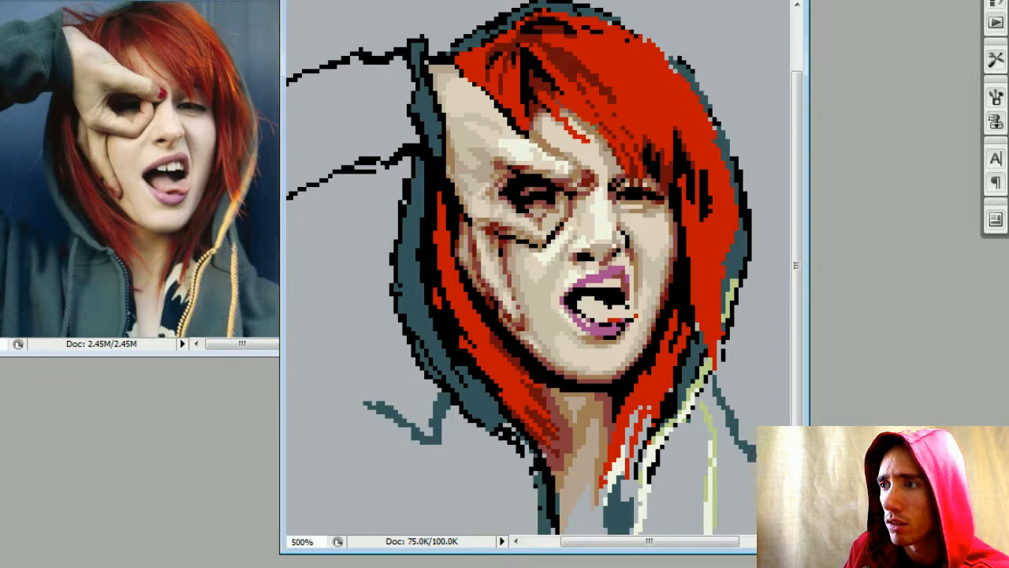
{"action": "left_click", "coordinate": [614, 146], "text": "alt"}
{"action": "left_click", "coordinate": [607, 142]}
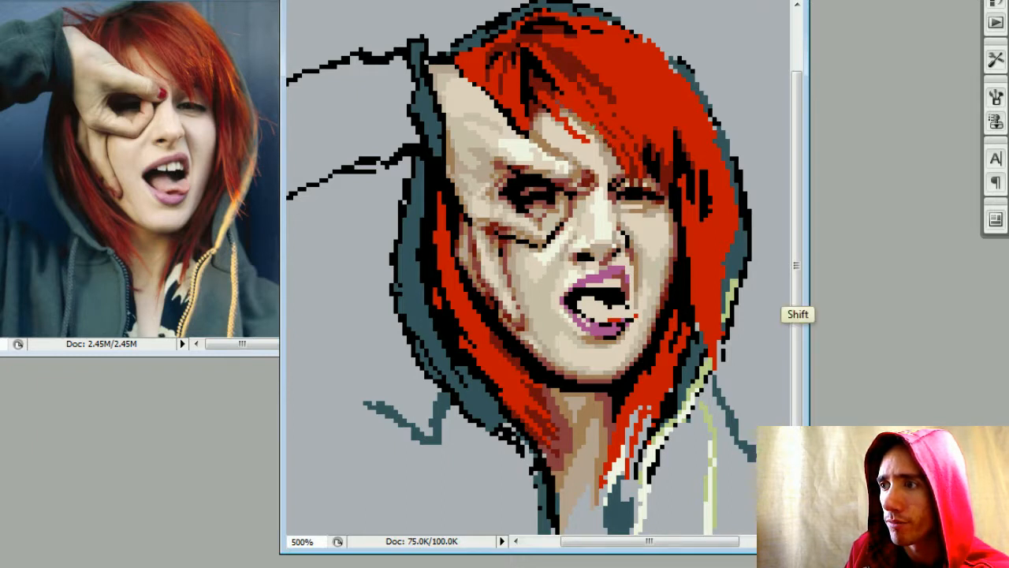
{"action": "left_click", "coordinate": [588, 122], "text": "shift"}
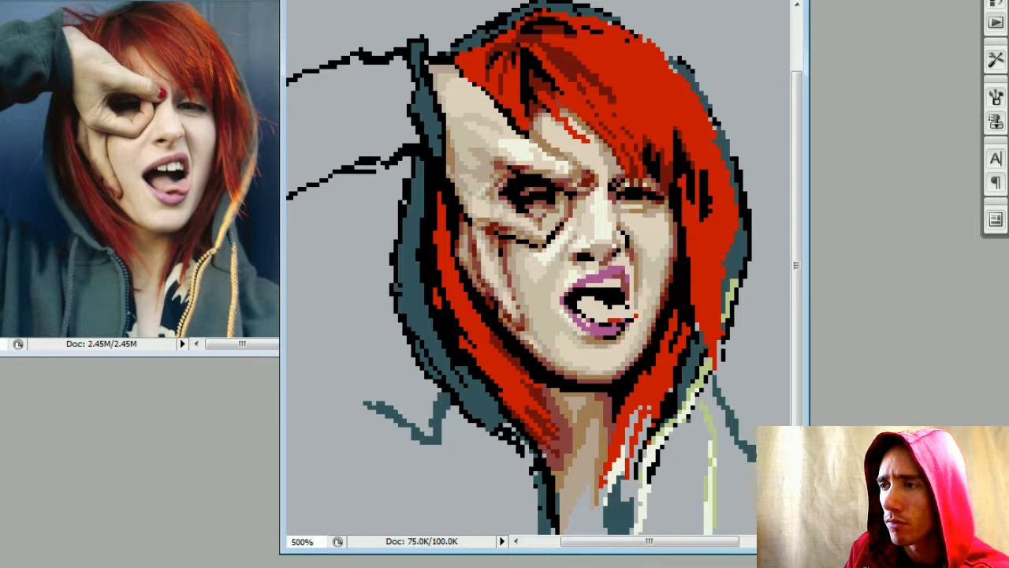
- Draw short diagonal lines along the forehead under the fringe in skin tones sampled from the forehead and hairline
{"action": "left_click", "coordinate": [587, 120], "text": "alt"}
{"action": "left_click", "coordinate": [599, 132]}
{"action": "left_click", "coordinate": [612, 149], "text": "shift"}
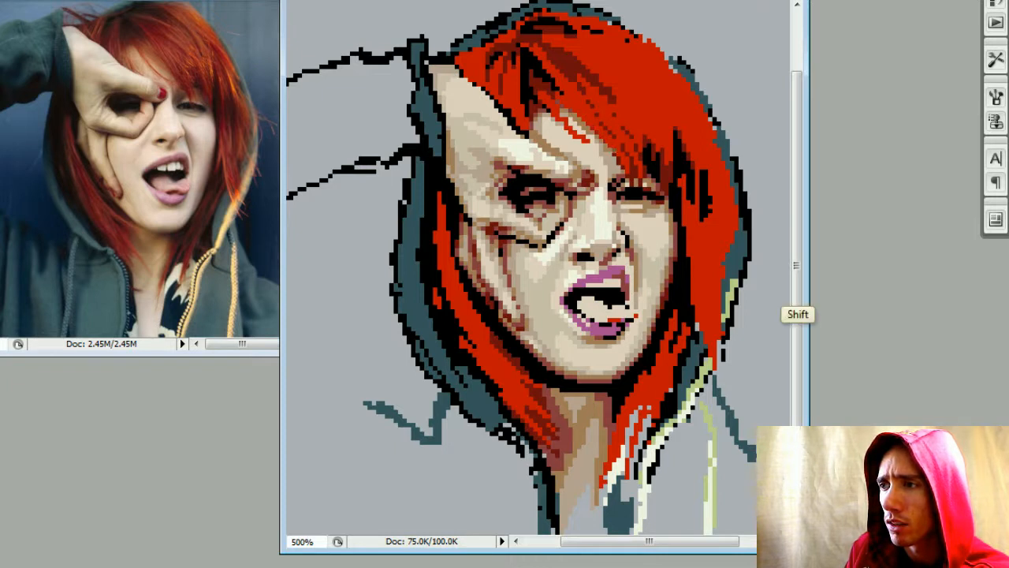
{"action": "left_click", "coordinate": [607, 140], "text": "alt"}
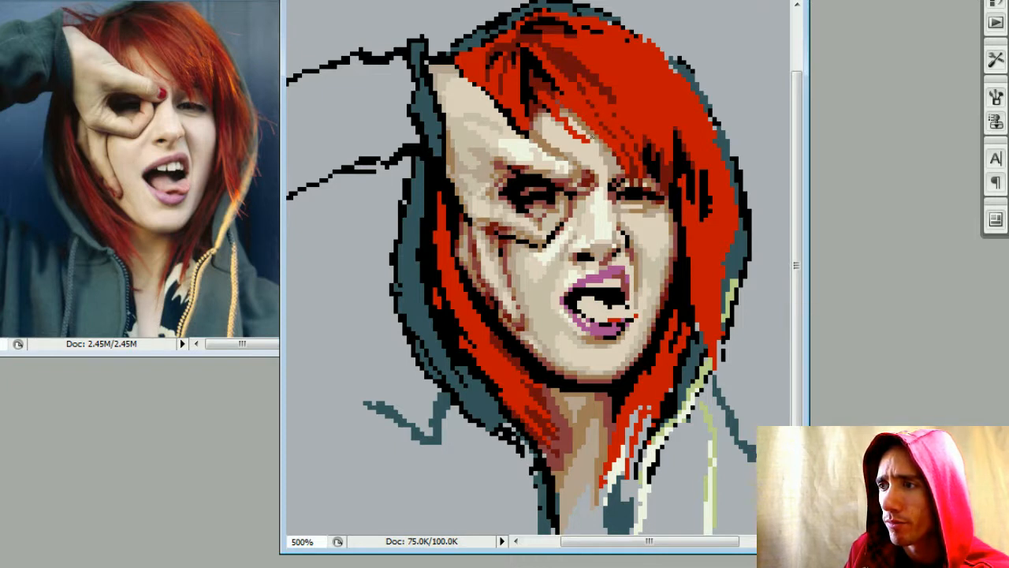
{"action": "left_click", "coordinate": [584, 133]}
{"action": "left_click", "coordinate": [571, 118], "text": "shift"}
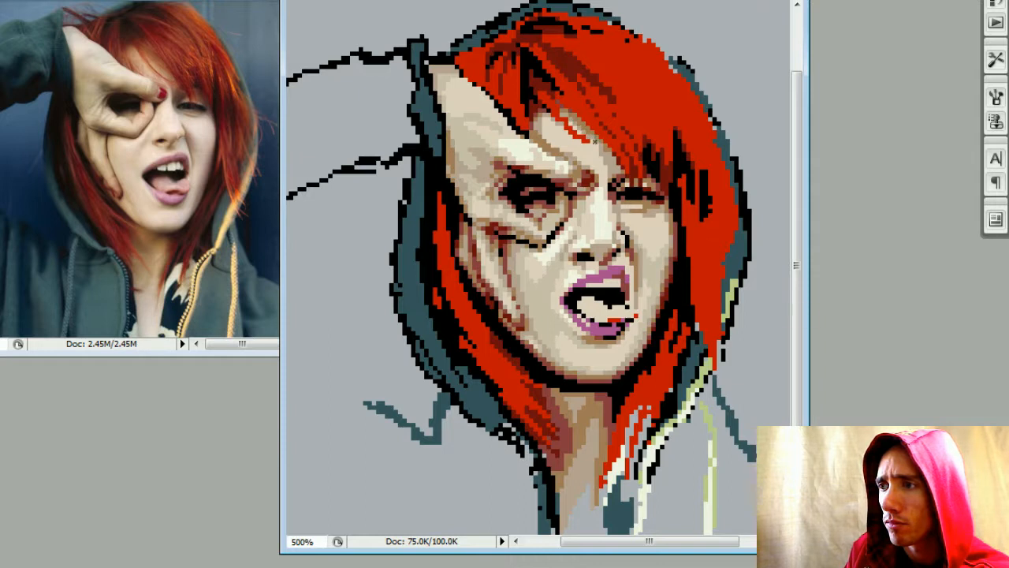
{"action": "left_click", "coordinate": [591, 133], "text": "alt"}
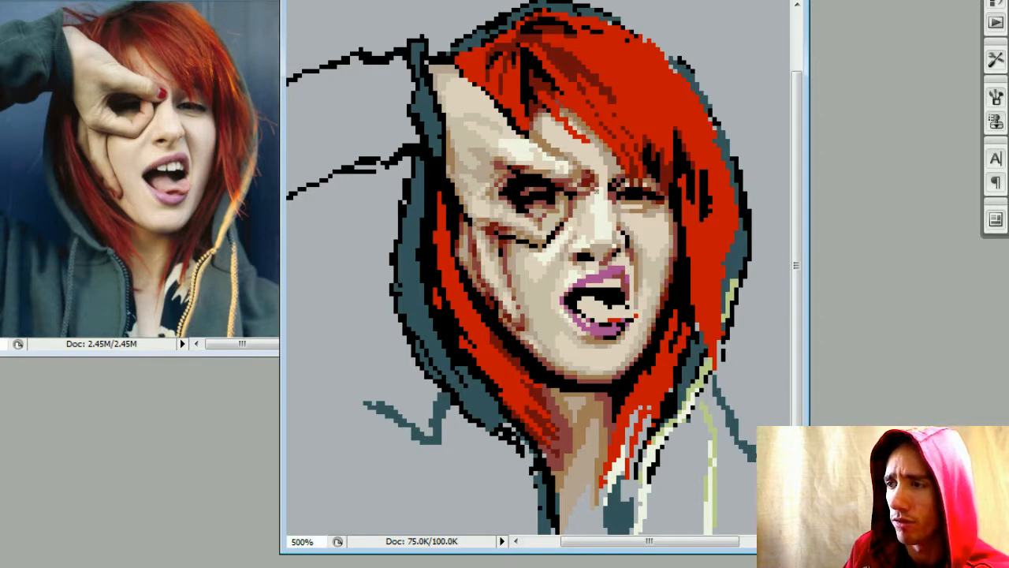
- Refine the fringe roots at the upper forehead corner with tones sampled from the hairline and the dark hair
{"action": "left_click", "coordinate": [548, 111], "text": "alt"}
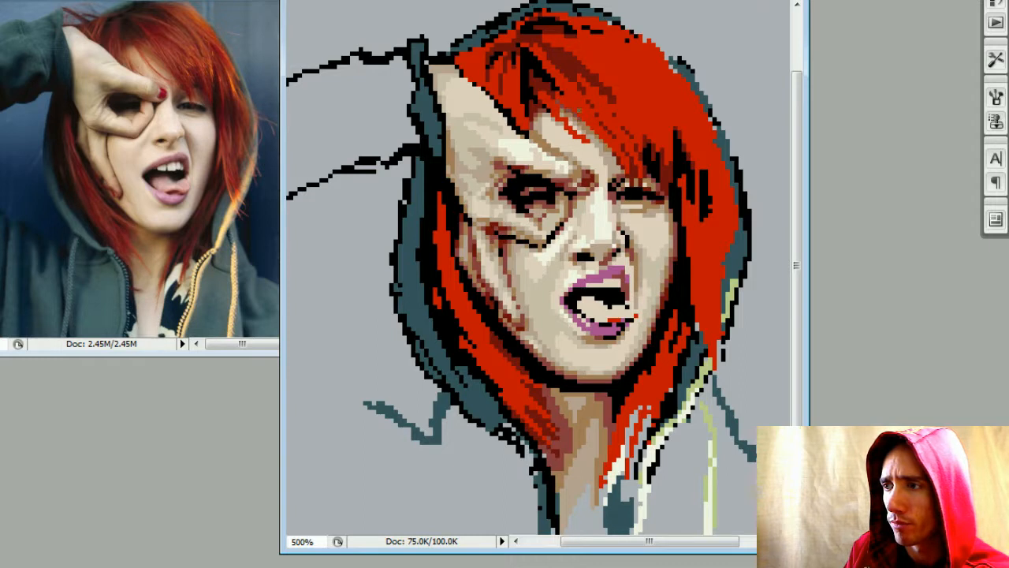
{"action": "key", "text": "alt"}
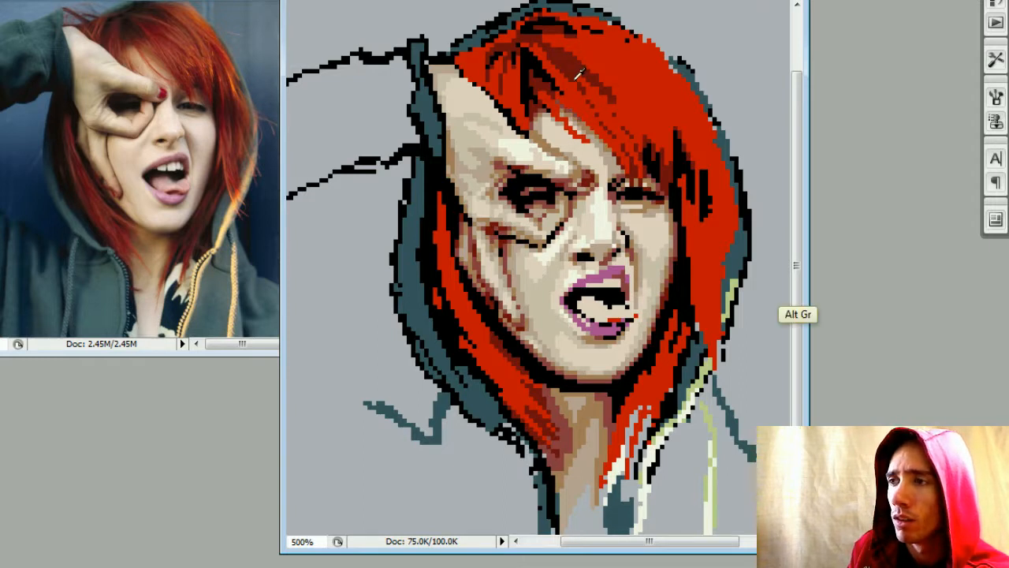
{"action": "left_click", "coordinate": [557, 90], "text": "alt"}
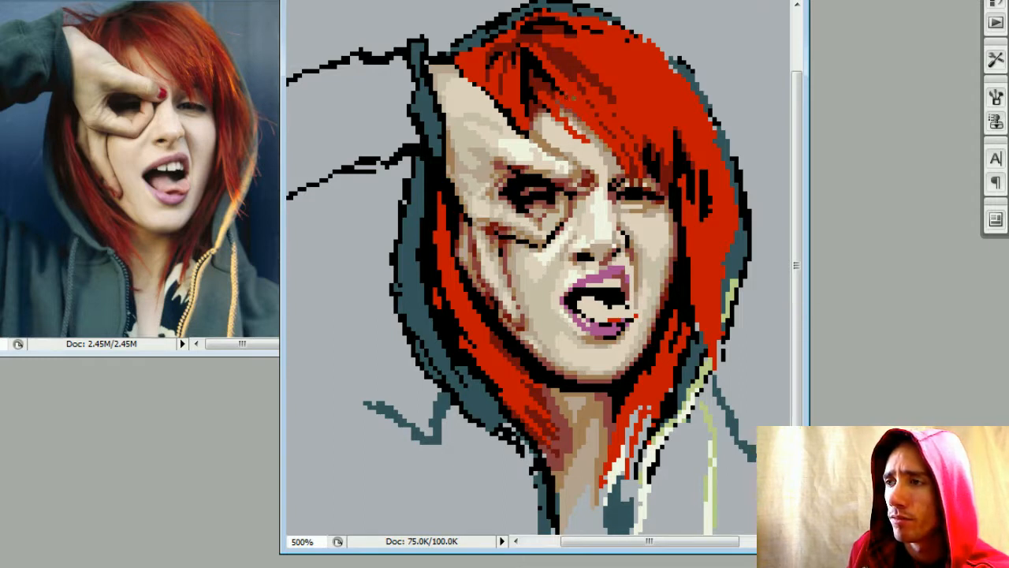
{"action": "key", "text": "alt"}
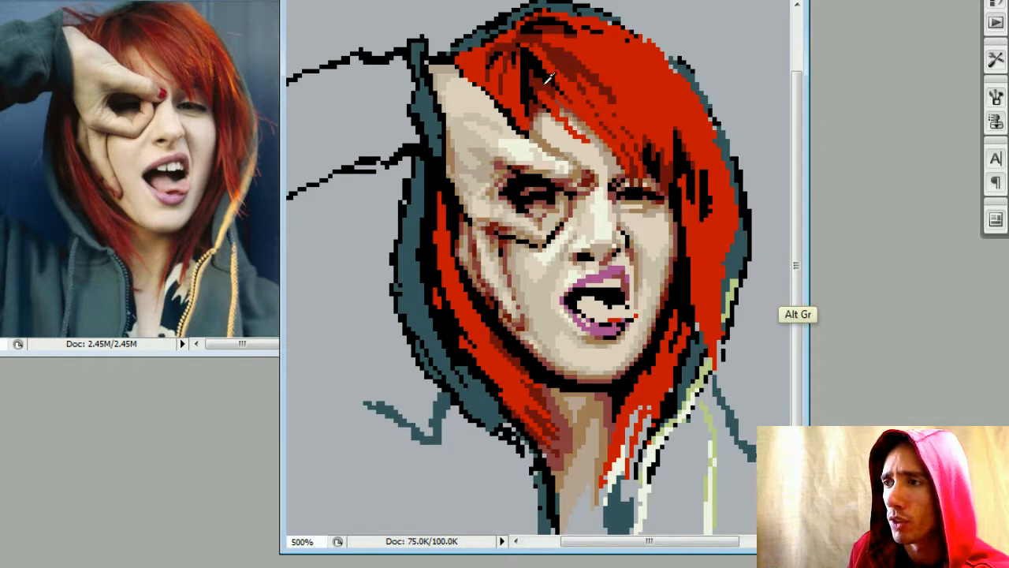
{"action": "left_click", "coordinate": [544, 77], "text": "alt"}
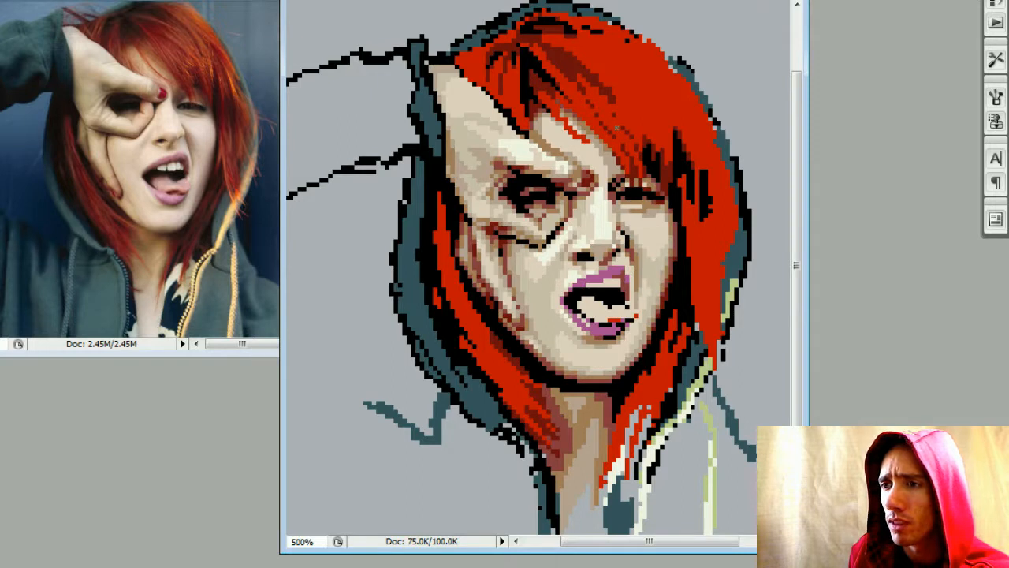
- Touch up the thin red strands crossing the forehead with tones sampled from the skin and the strands
{"action": "left_click", "coordinate": [561, 119], "text": "alt"}
{"action": "key", "text": "alt"}
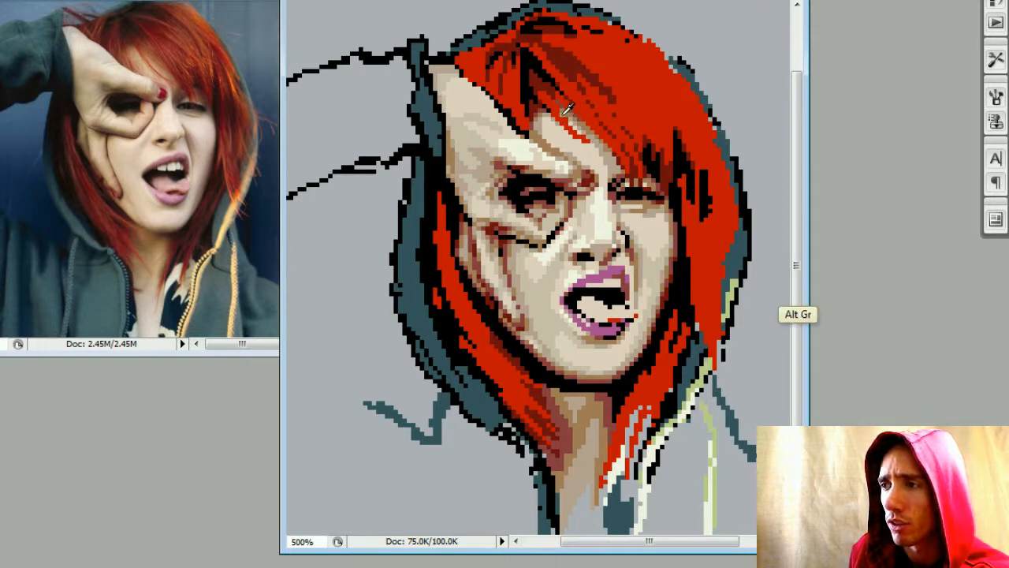
{"action": "left_click", "coordinate": [566, 108], "text": "alt"}
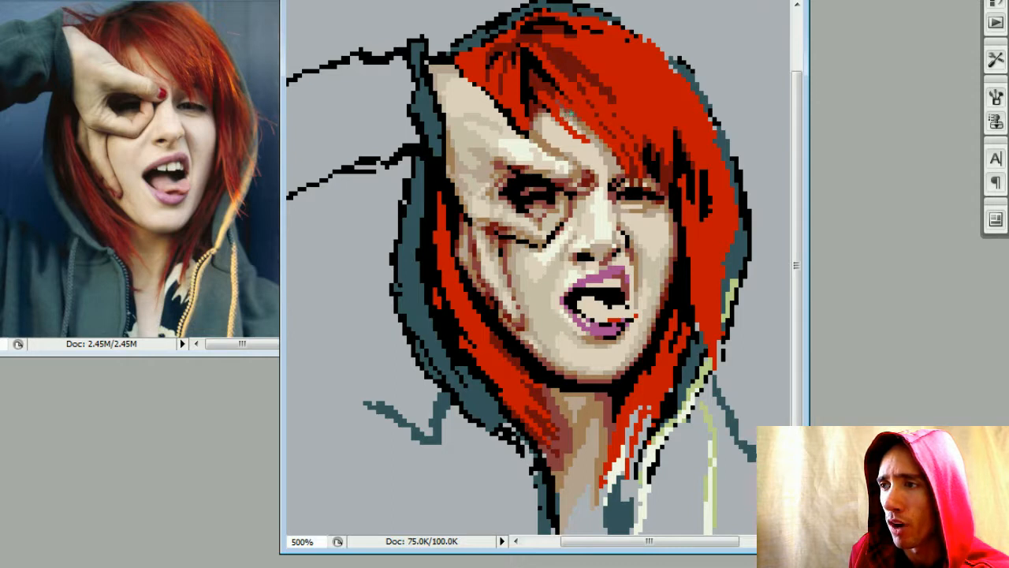
{"action": "key", "text": "alt"}
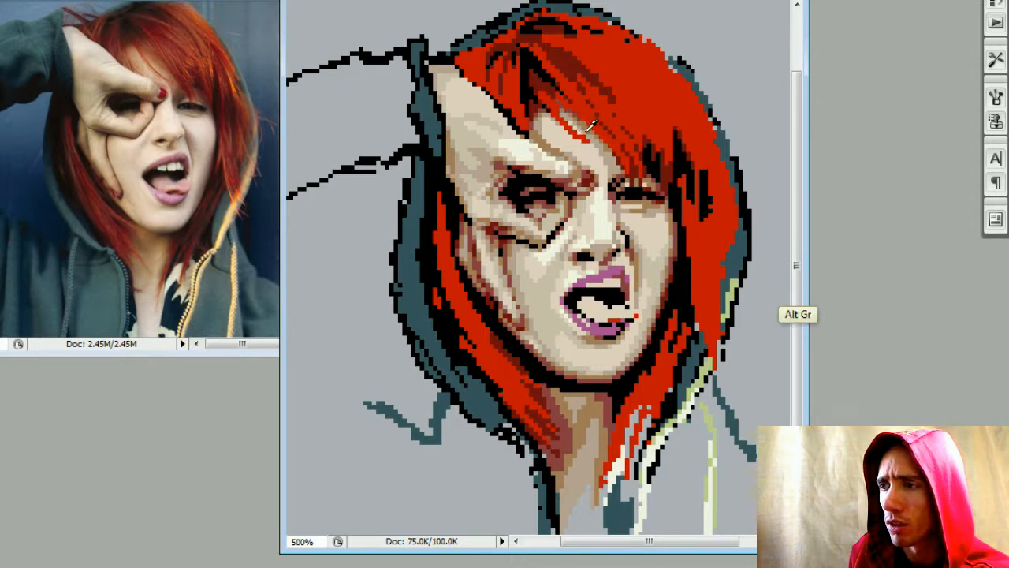
{"action": "left_click", "coordinate": [589, 137], "text": "alt"}
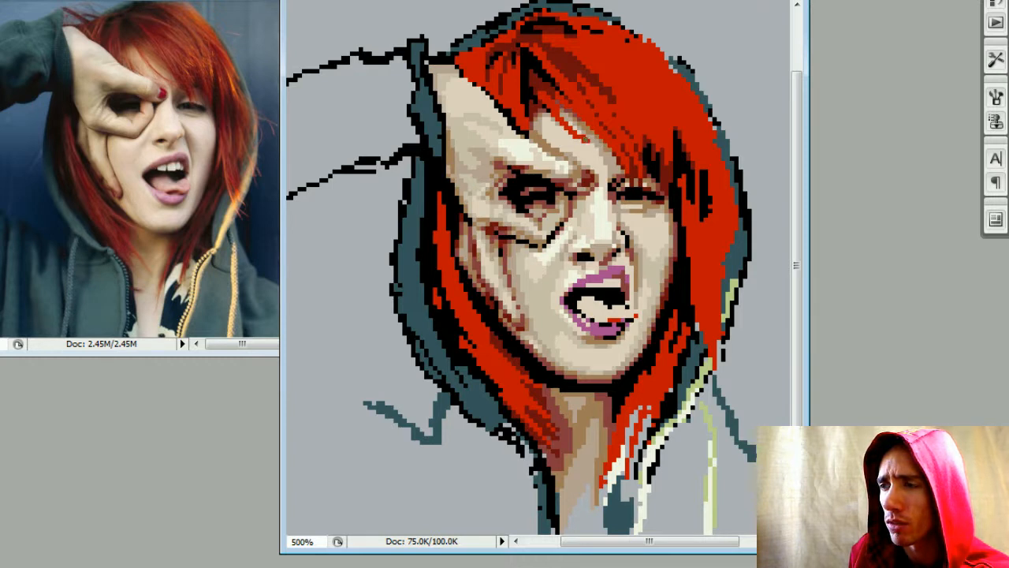
- Blend the lower forehead between the fringe tip and the brow with single pixels in skin tones sampled nearby
{"action": "key", "text": "alt"}
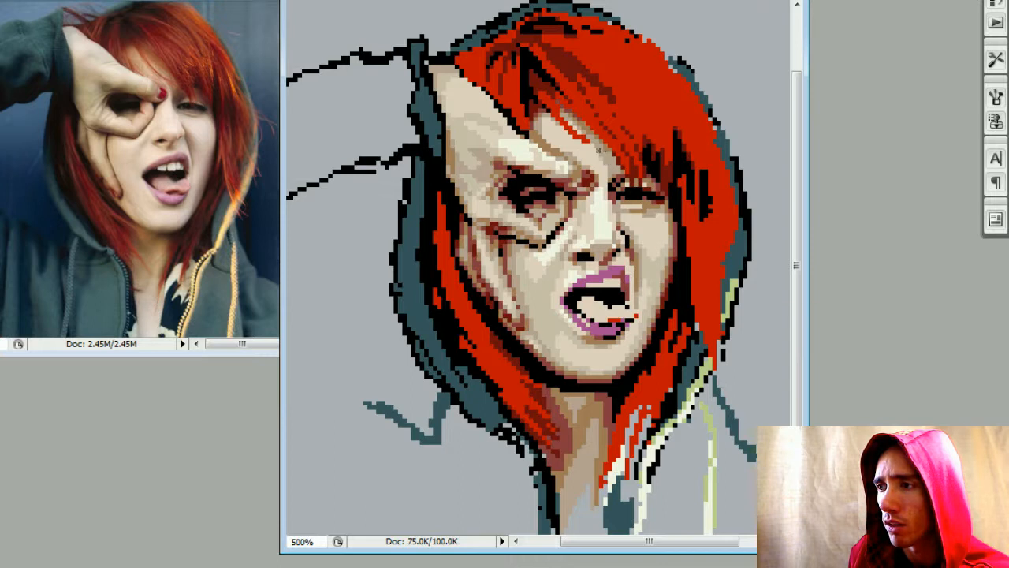
{"action": "left_click", "coordinate": [606, 167], "text": "alt"}
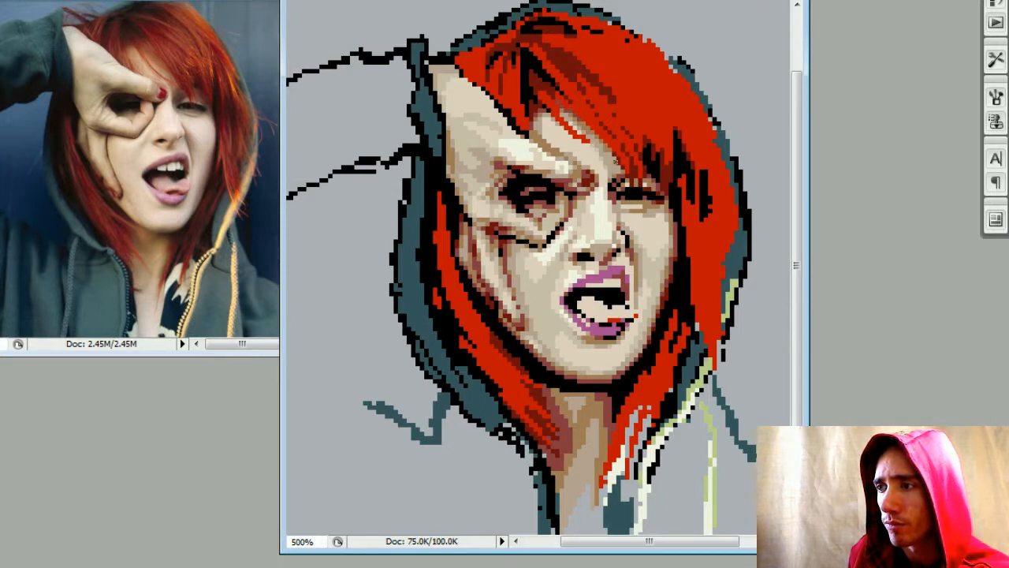
{"action": "left_click", "coordinate": [604, 155], "text": "alt"}
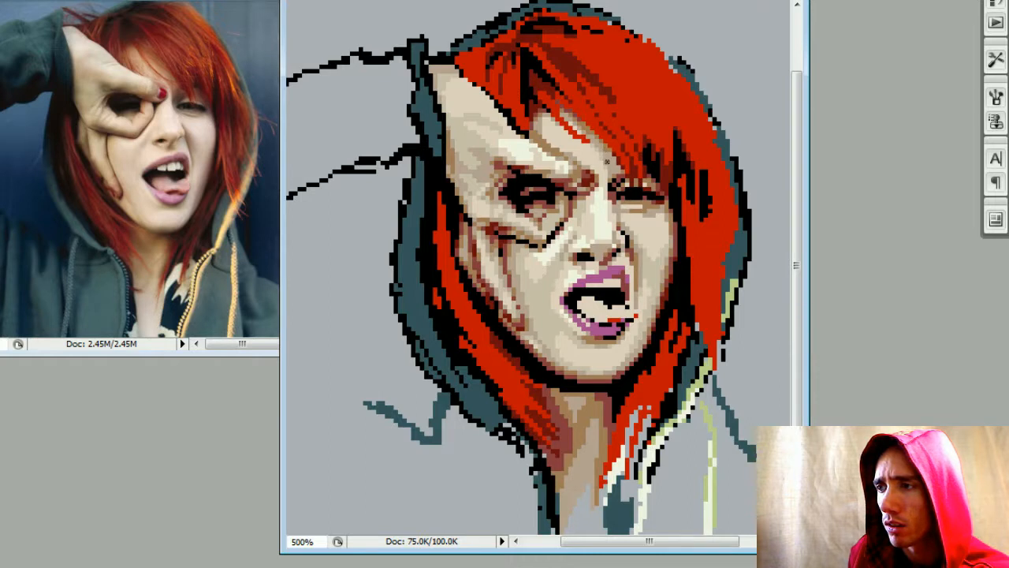
{"action": "left_click", "coordinate": [598, 164], "text": "alt"}
{"action": "left_click", "coordinate": [599, 158]}
{"action": "left_click", "coordinate": [606, 161], "text": "alt"}
{"action": "left_click", "coordinate": [603, 156]}
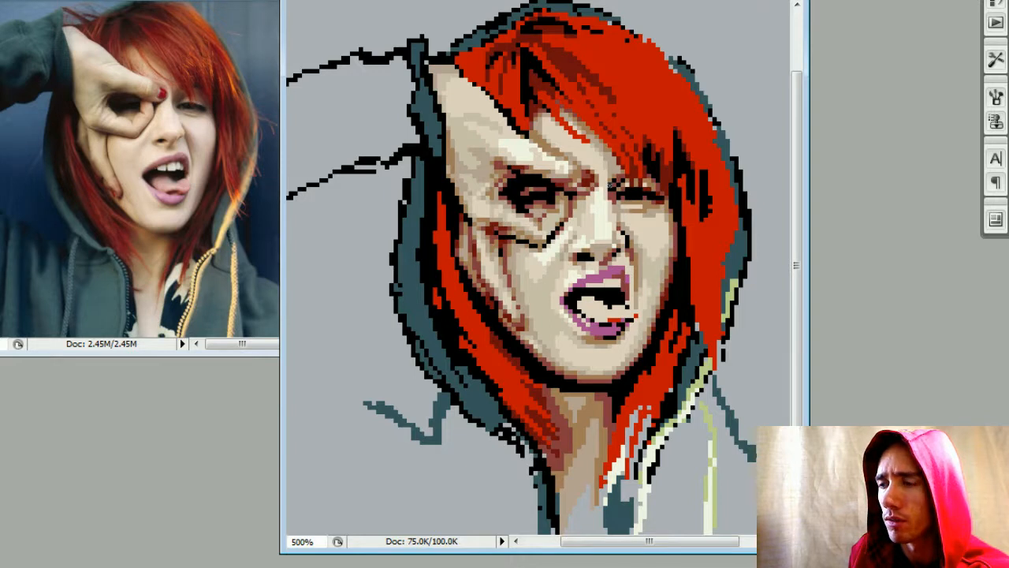
- Touch up the shading of the raised hand with tones sampled from the fingers, the knuckles and the hand's outer edge
{"action": "left_click", "coordinate": [537, 328], "text": "alt"}
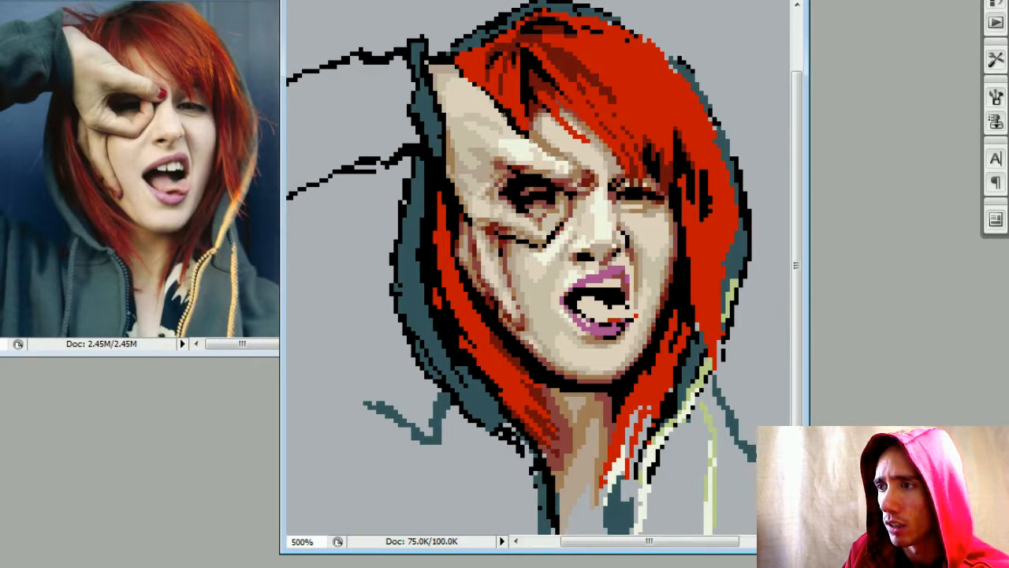
{"action": "left_click", "coordinate": [487, 154], "text": "alt"}
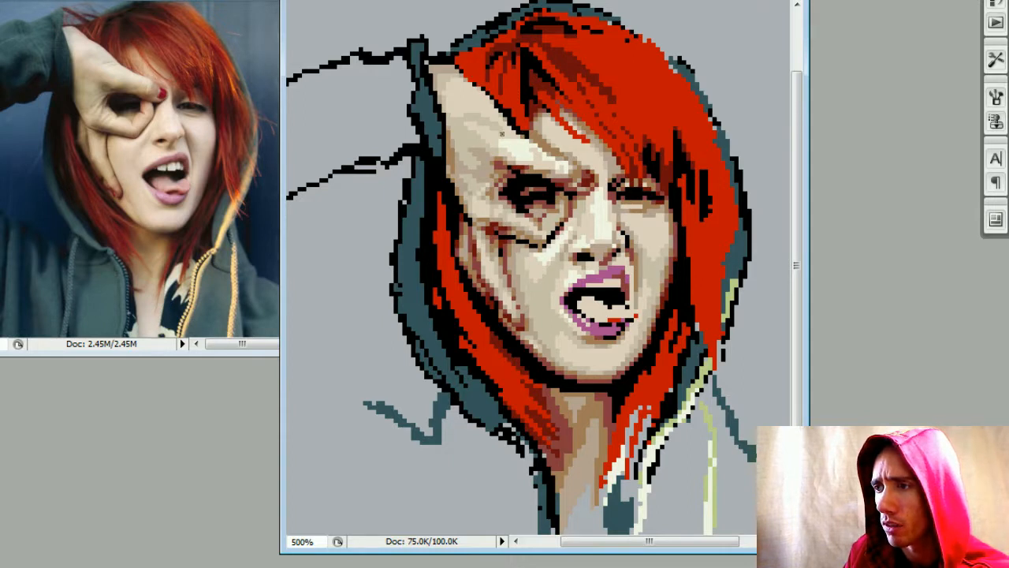
{"action": "left_click", "coordinate": [506, 168], "text": "alt"}
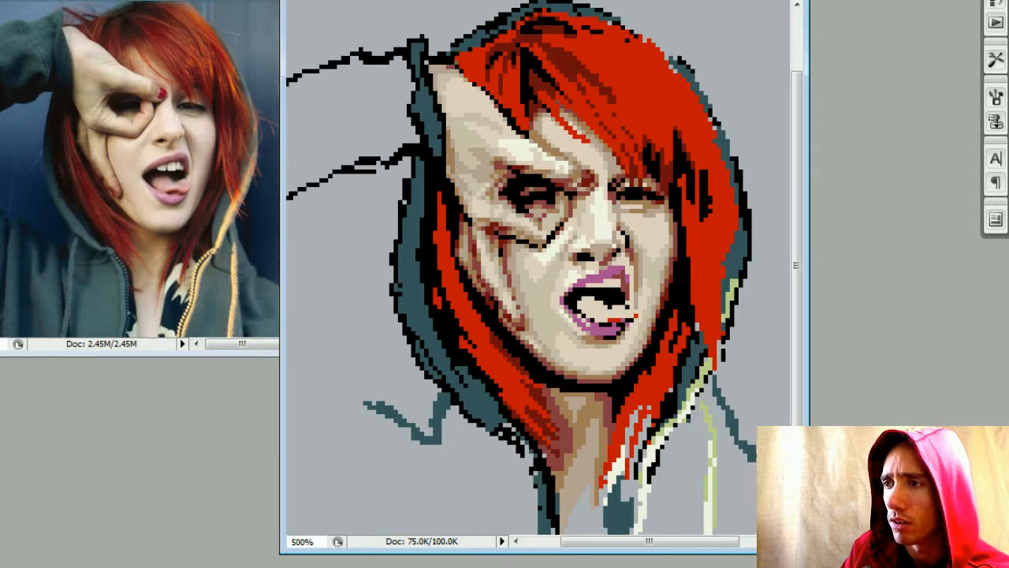
{"action": "left_click", "coordinate": [450, 160], "text": "alt"}
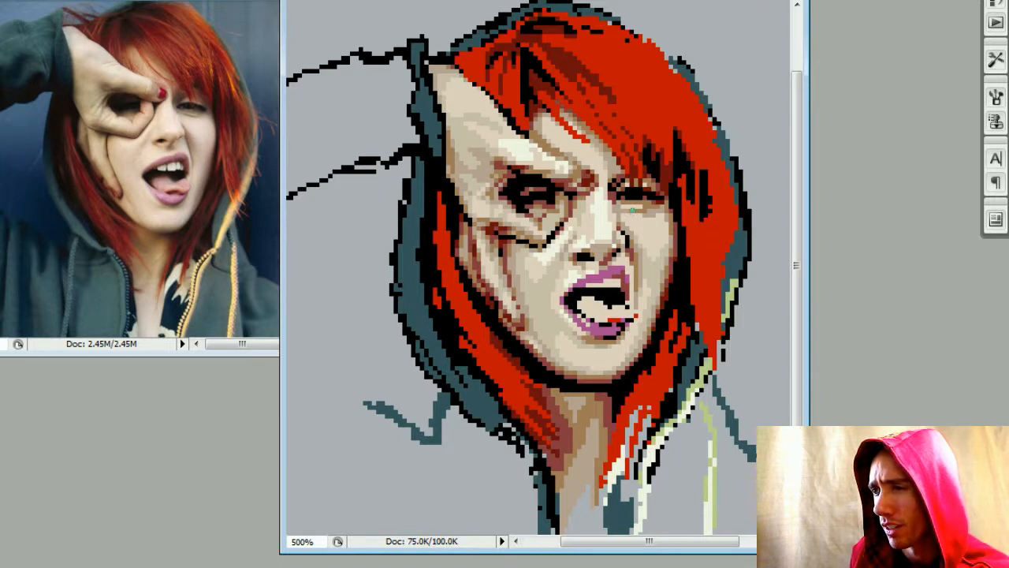
- Shade the skin directly beneath the uncovered eye with tones sampled from the cheek and the side of the nose
{"action": "key", "text": "alt"}
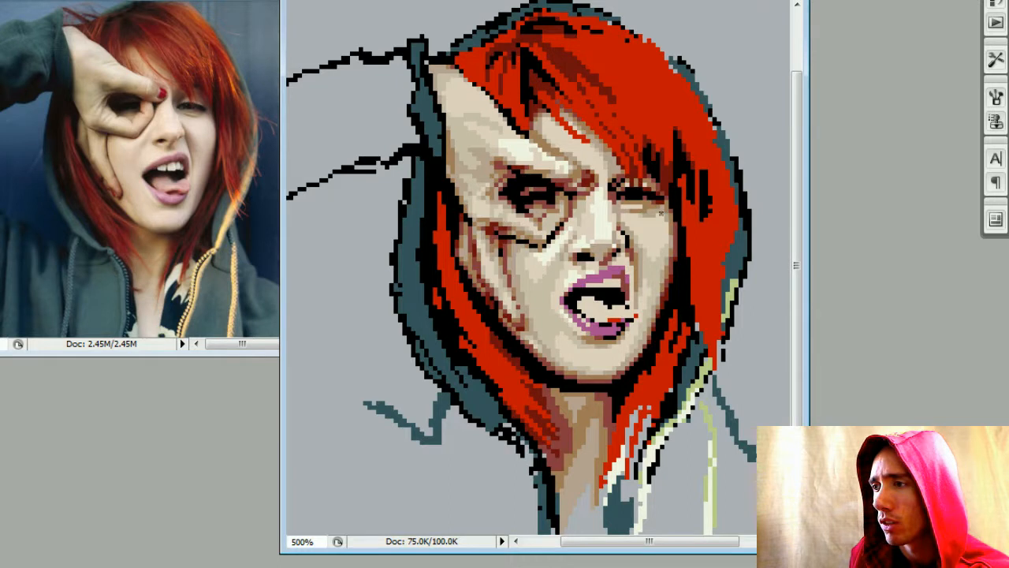
{"action": "key", "text": "alt"}
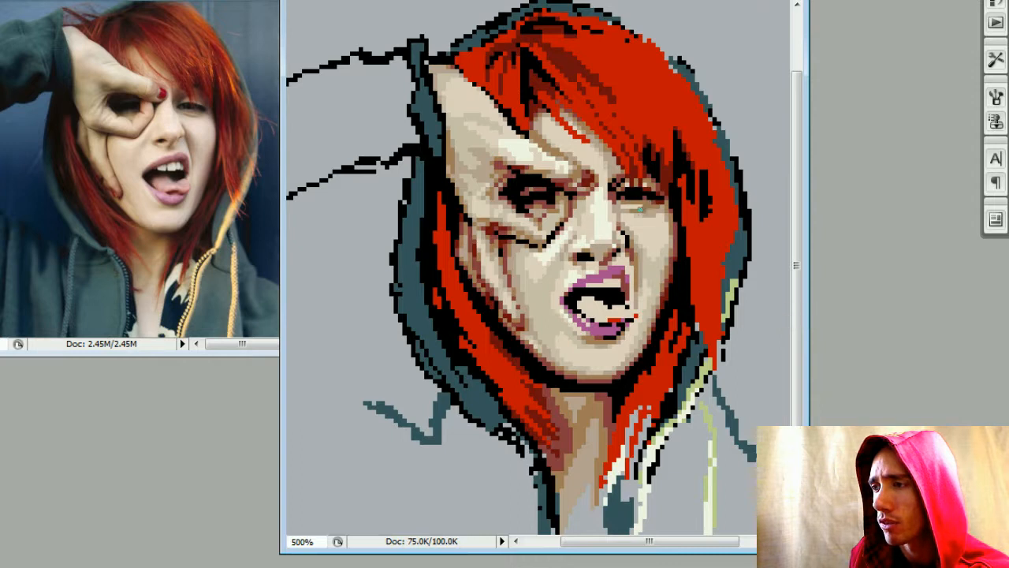
{"action": "key", "text": "alt"}
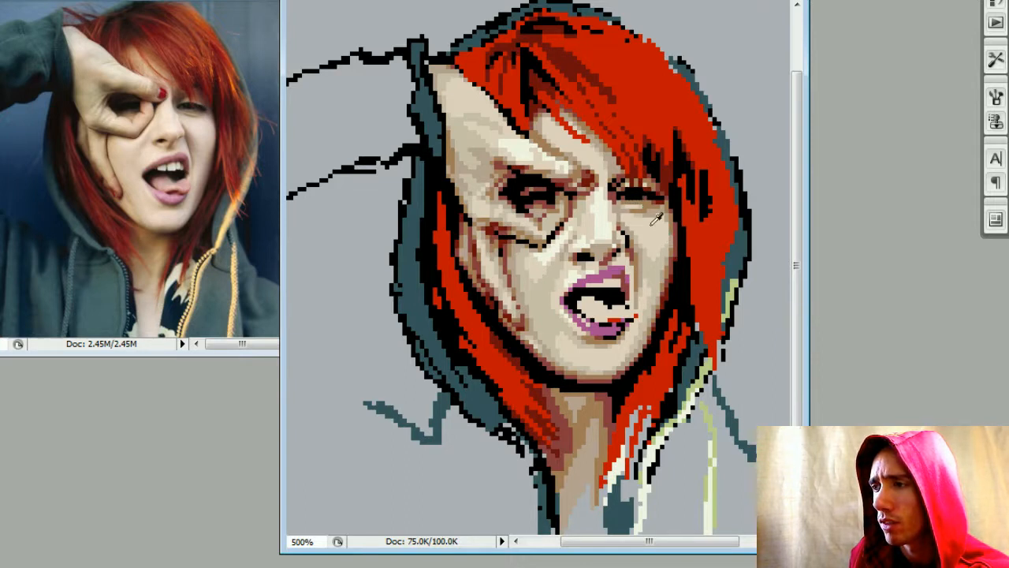
{"action": "key", "text": "alt"}
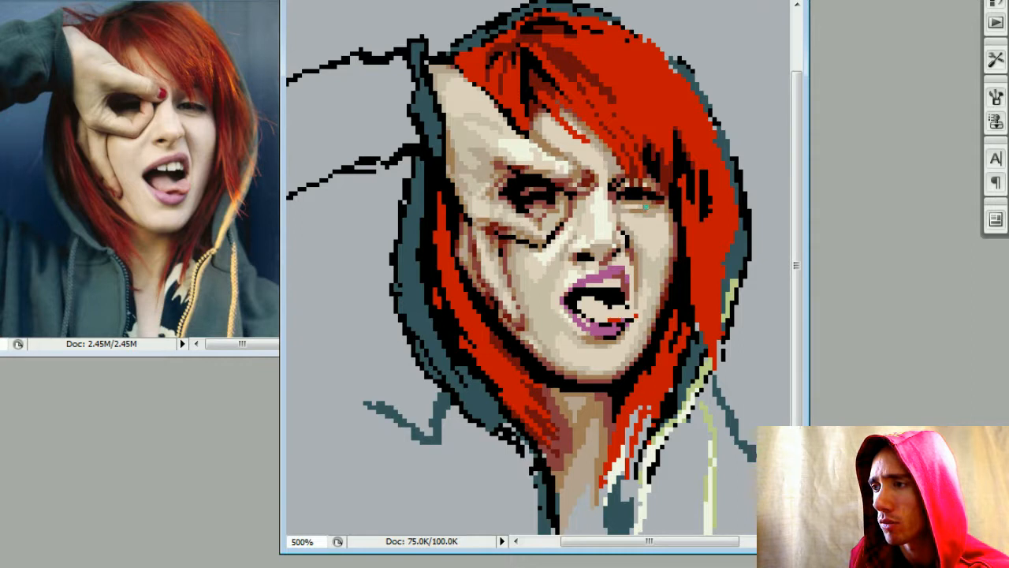
{"action": "key", "text": "alt"}
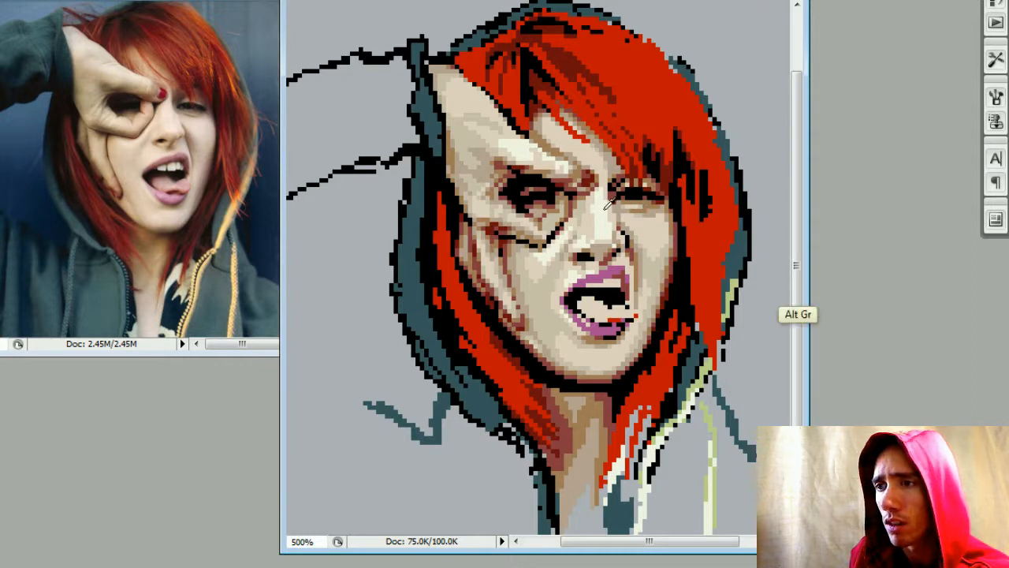
{"action": "key", "text": "alt"}
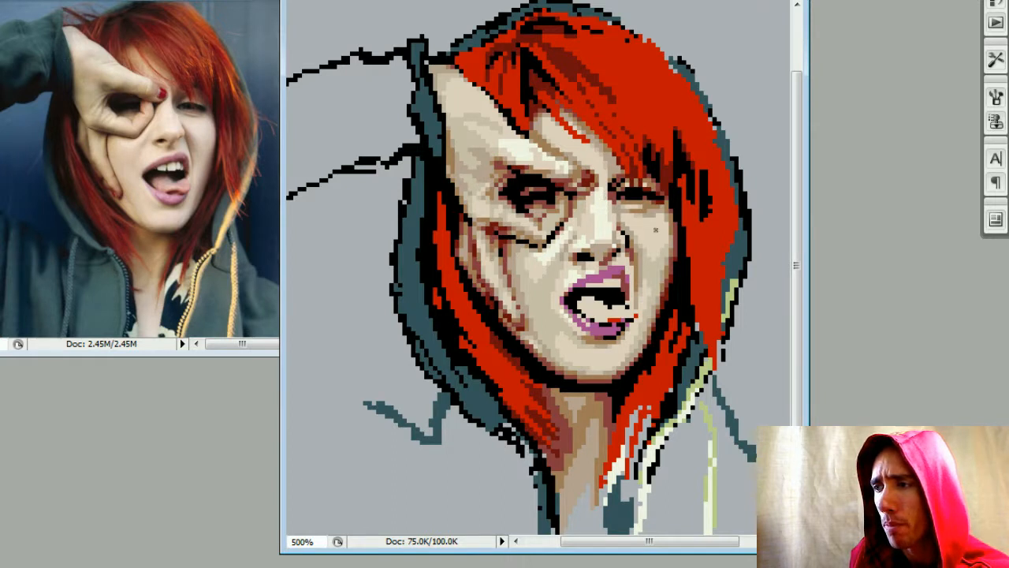
- Lighten the upper cheek beside the nose with highlight pixels in sampled skin tones
{"action": "key", "text": "alt"}
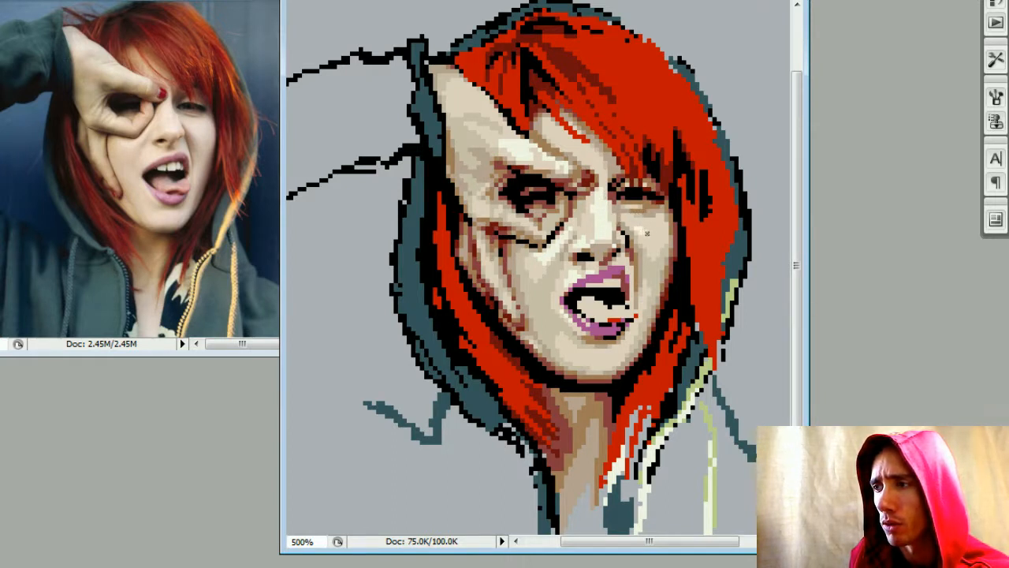
{"action": "key", "text": "alt"}
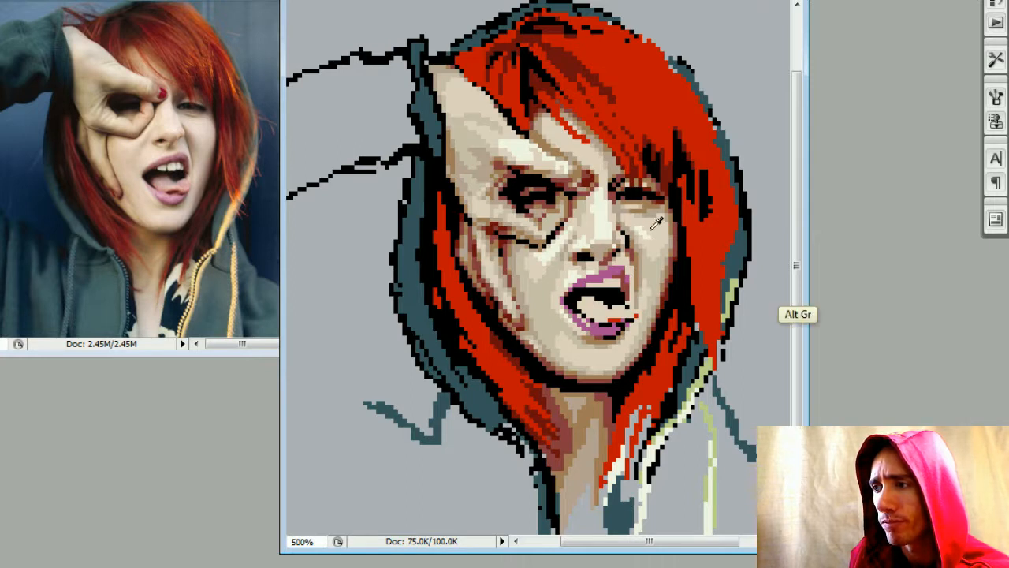
{"action": "left_click", "coordinate": [633, 226]}
{"action": "left_click", "coordinate": [645, 233], "text": "alt"}
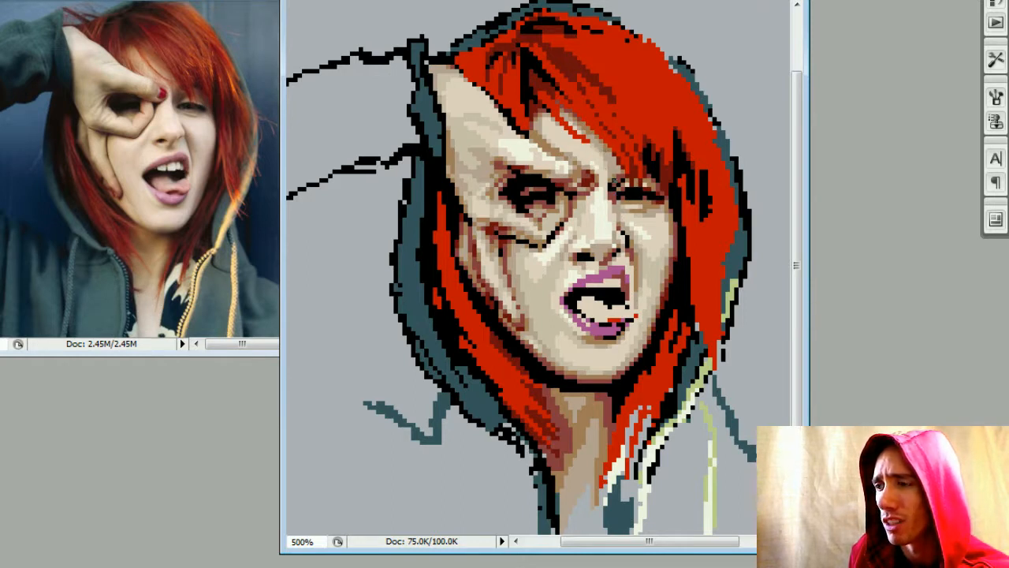
- Refine the skin around the brow, the nose bridge and beneath the uncovered eye with single pixels in sampled nearby tones
{"action": "key", "text": "alt"}
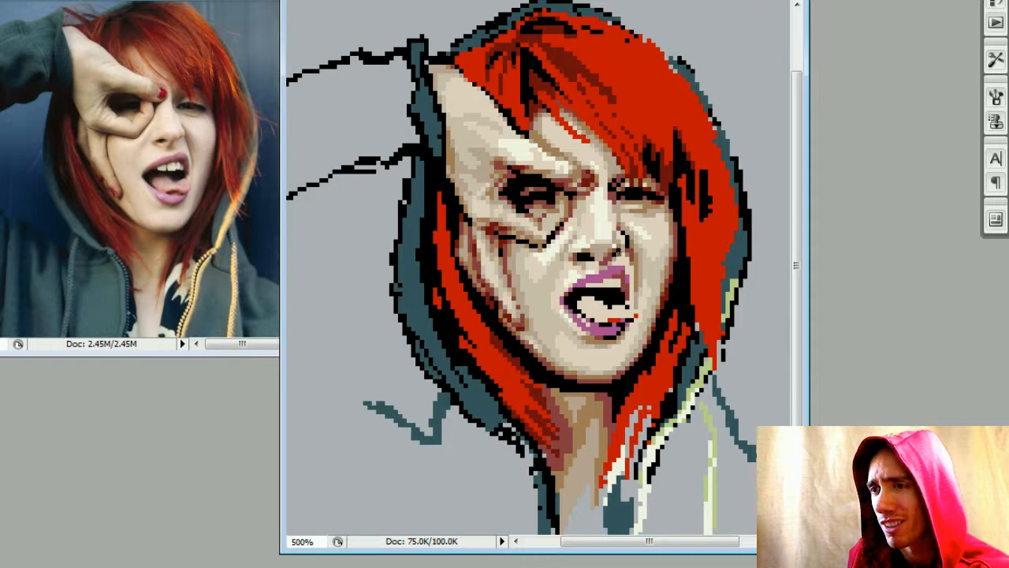
{"action": "key", "text": "alt"}
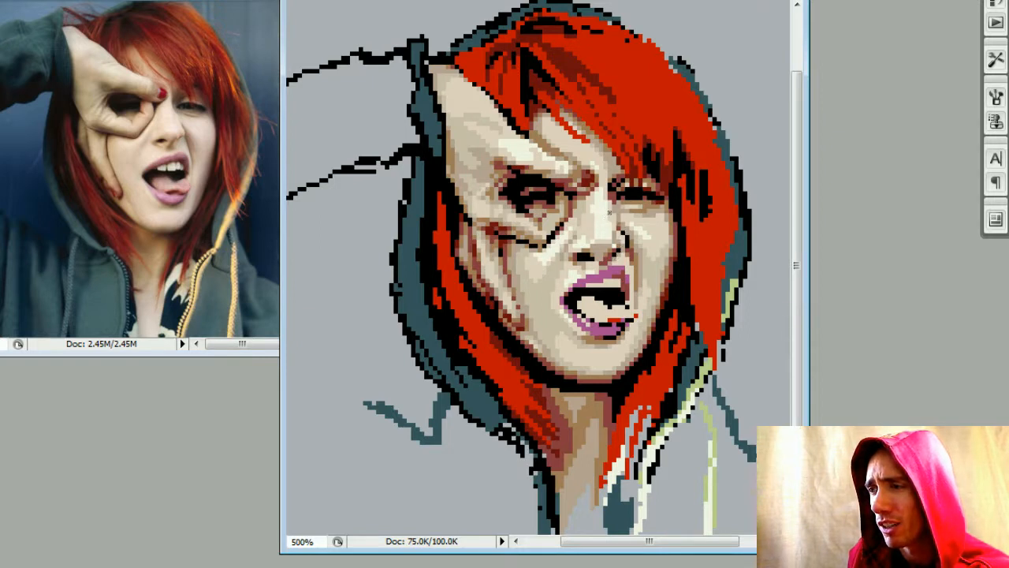
{"action": "key", "text": "alt"}
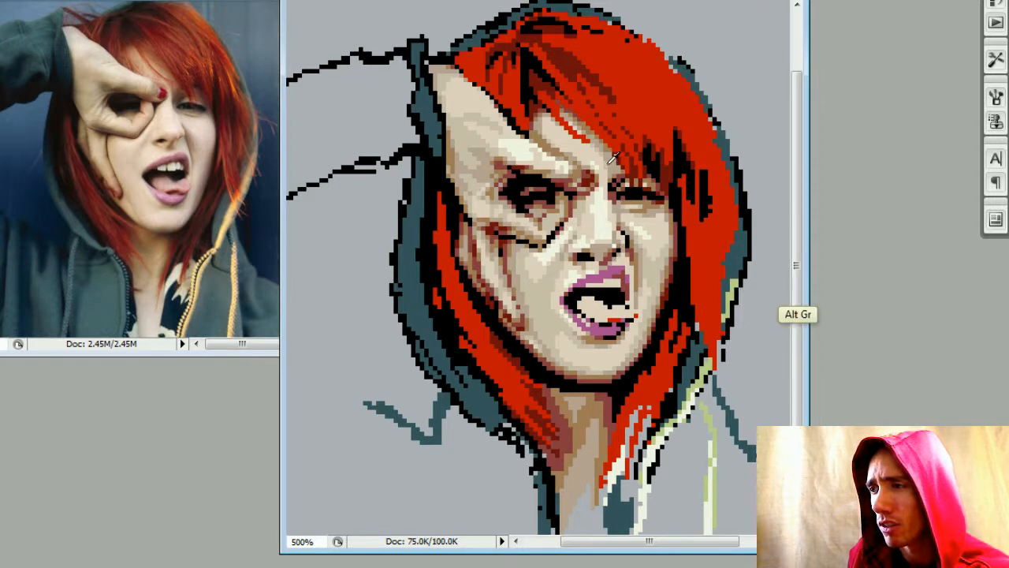
{"action": "key", "text": "alt"}
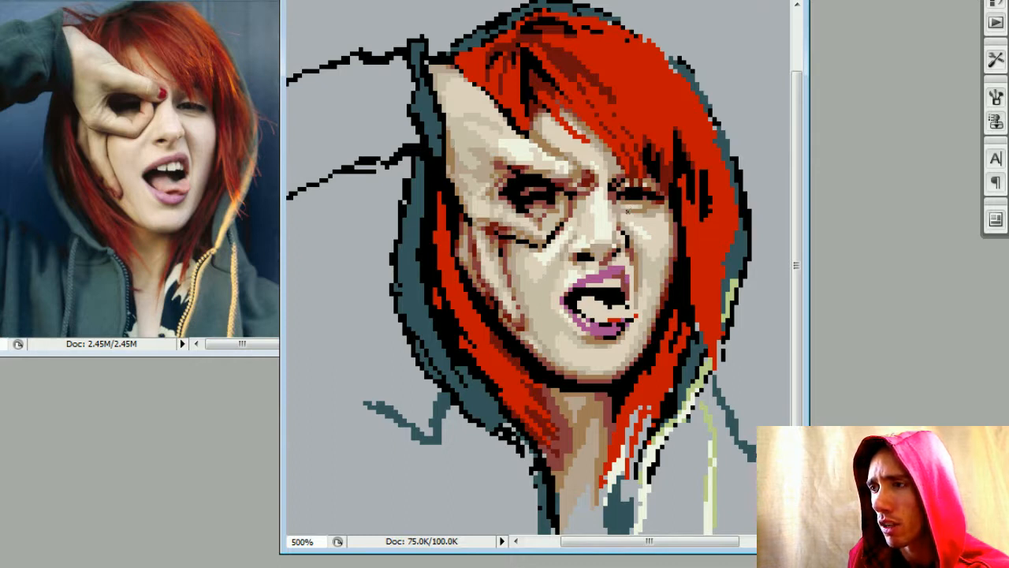
{"action": "key", "text": "alt"}
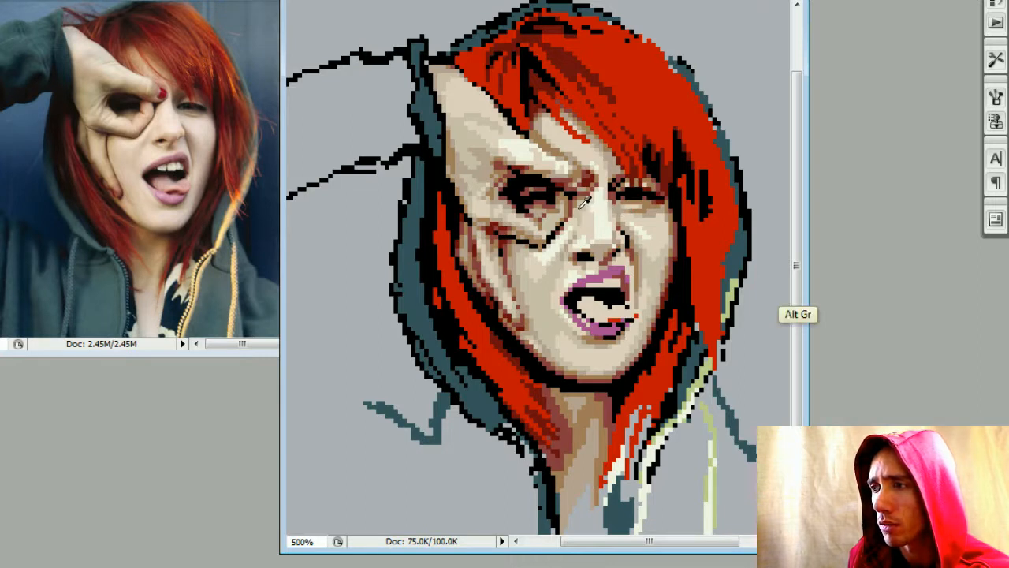
{"action": "key", "text": "alt"}
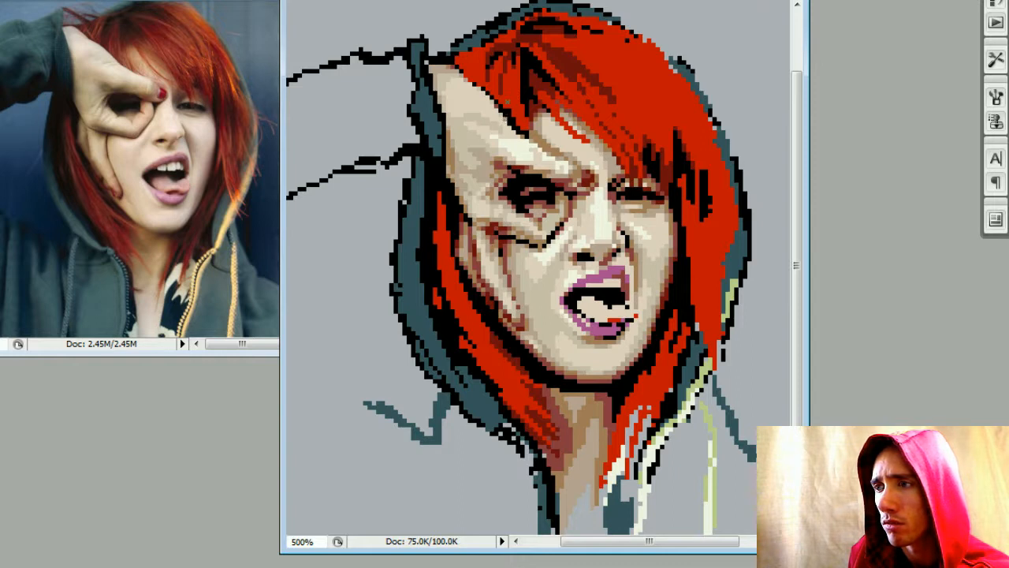
- Smooth the shading on the back of the raised hand beside the fringe with light skin tones sampled from the hand
{"action": "key", "text": "alt"}
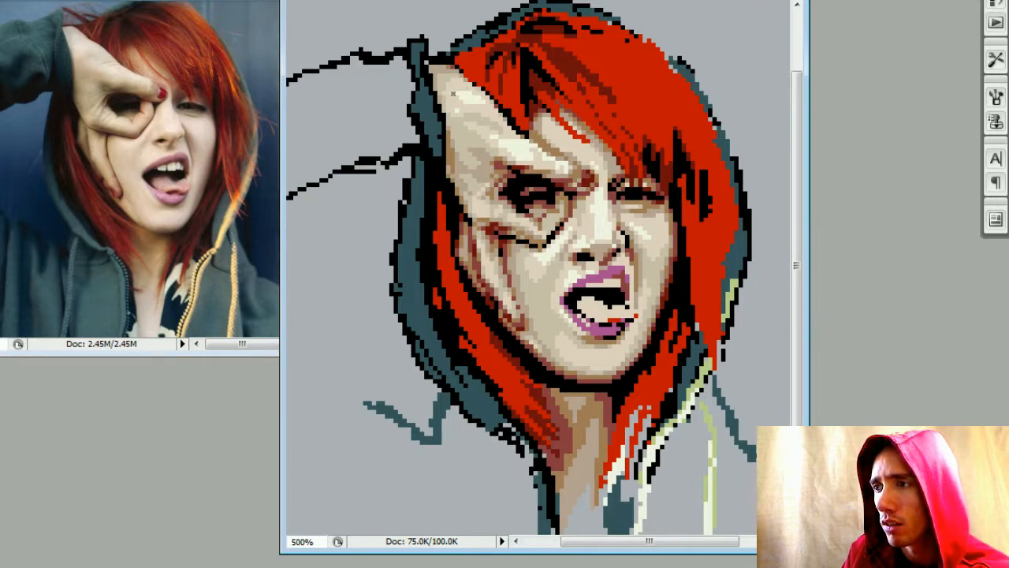
{"action": "left_click", "coordinate": [478, 99], "text": "alt"}
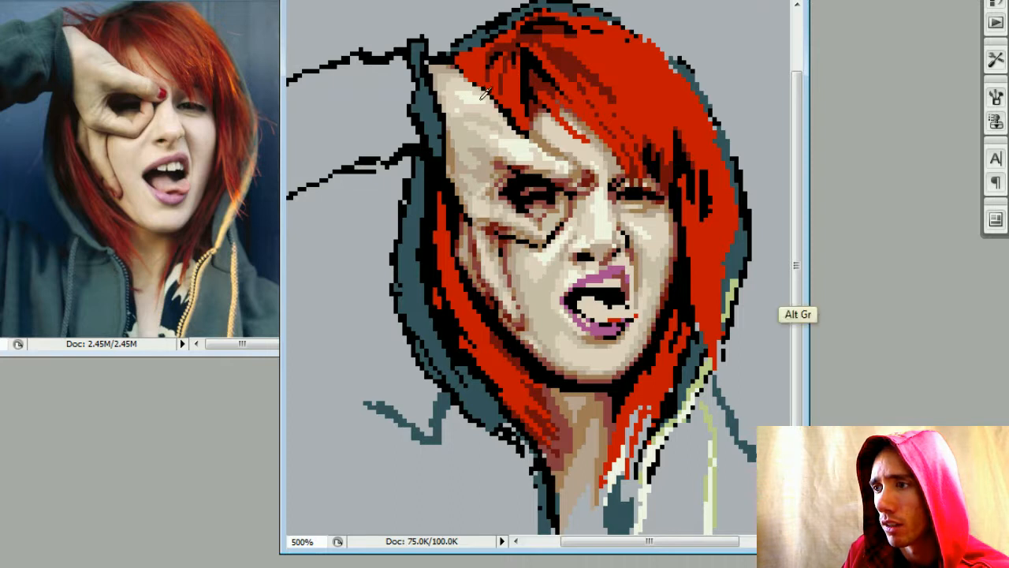
{"action": "left_click", "coordinate": [482, 100], "text": "alt"}
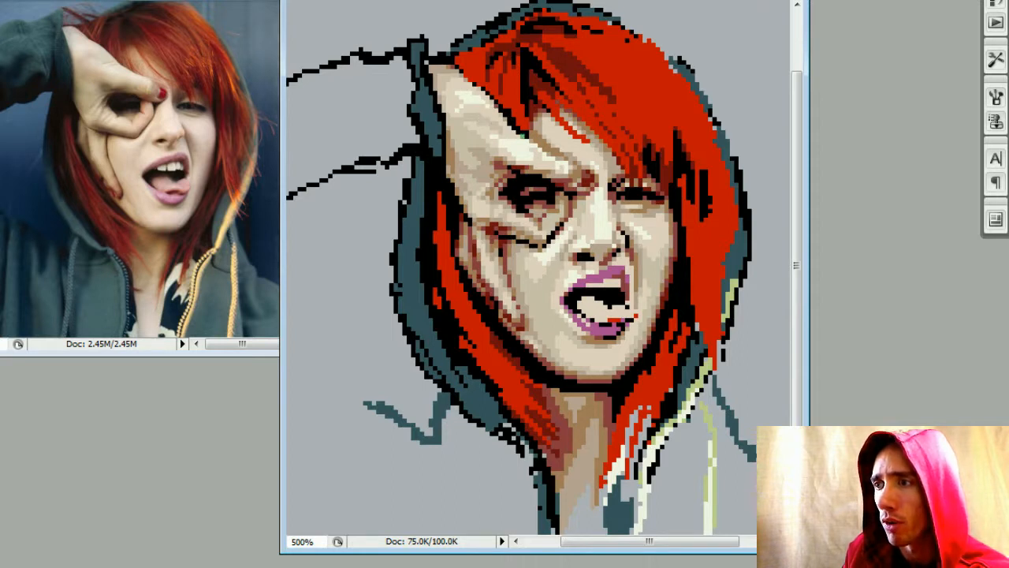
{"action": "left_click", "coordinate": [477, 113], "text": "alt"}
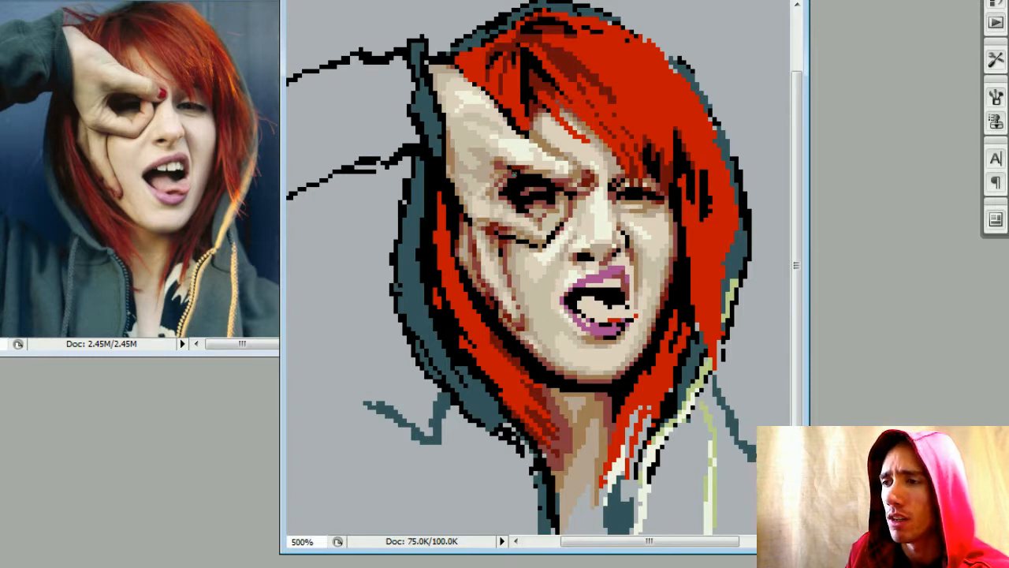
{"action": "left_click", "coordinate": [470, 104], "text": "alt"}
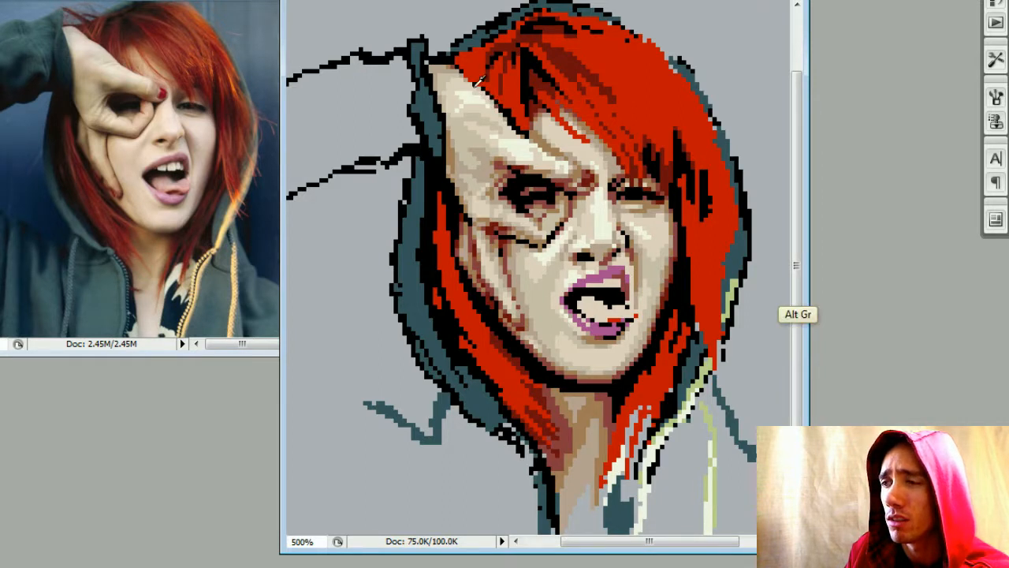
{"action": "key", "text": "alt"}
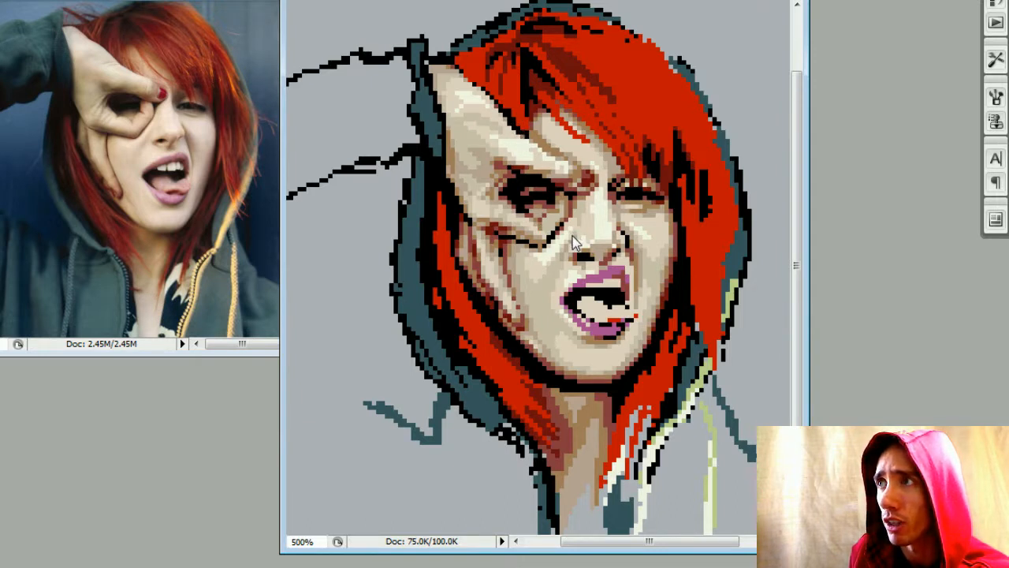
- Touch up the upper edge of the raised finger where it meets the forehead and fringe, using sampled skin tones
{"action": "key", "text": "alt"}
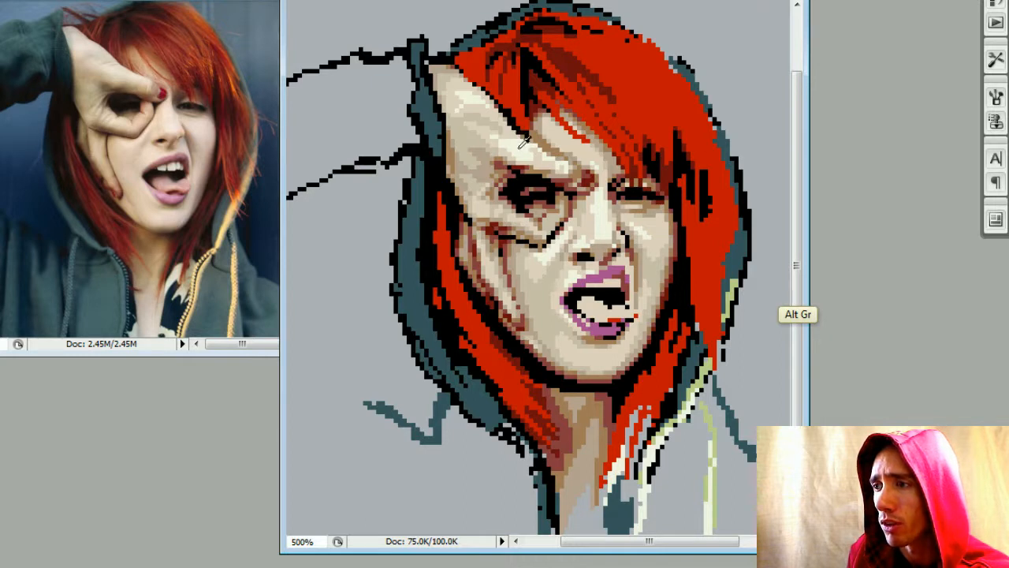
{"action": "key", "text": "alt"}
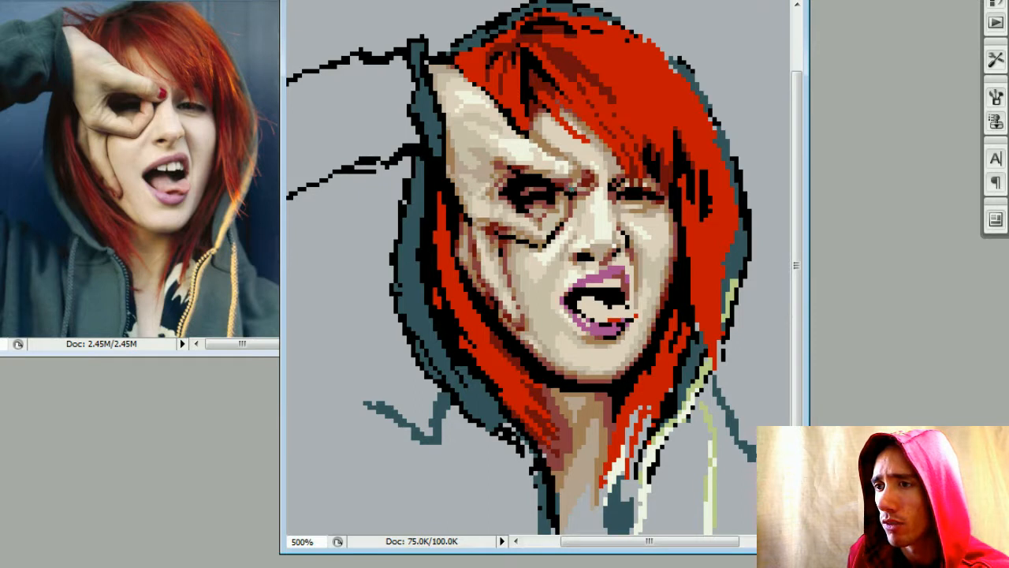
{"action": "key", "text": "alt"}
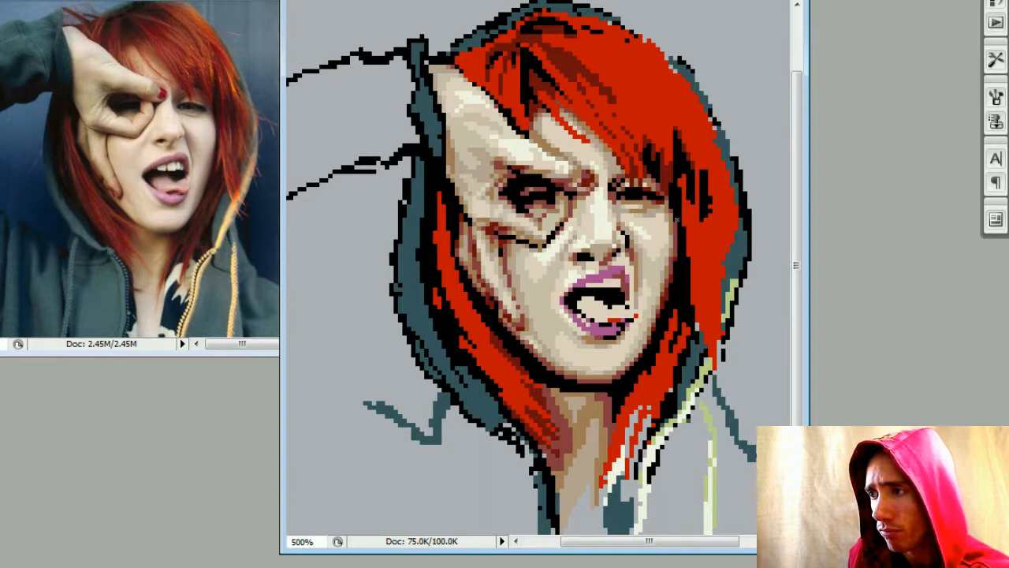
- Clean up the upper lip's outer corner and the skin beside the open mouth with tones sampled around the lips
{"action": "key", "text": "alt"}
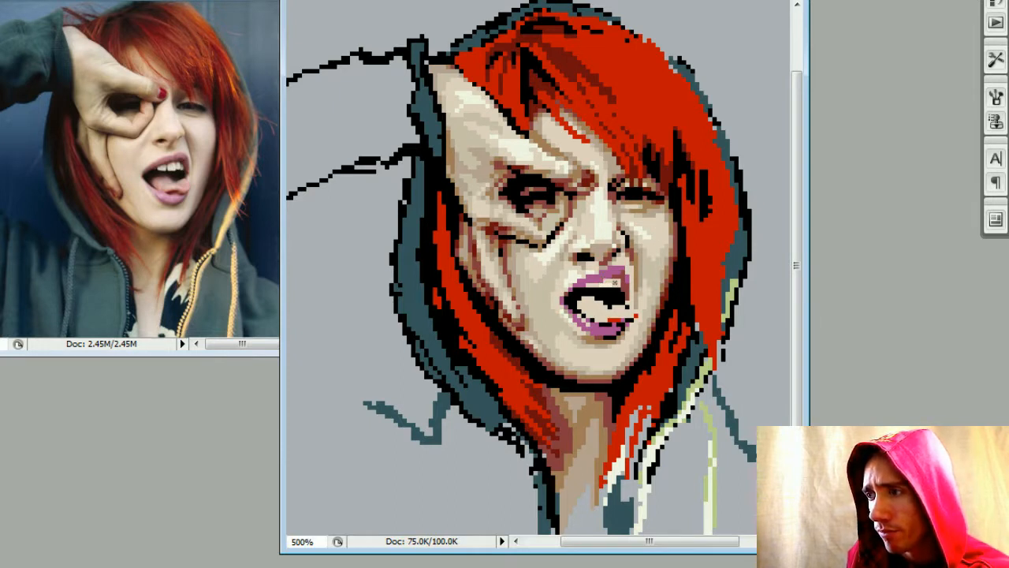
{"action": "left_click", "coordinate": [634, 276], "text": "alt"}
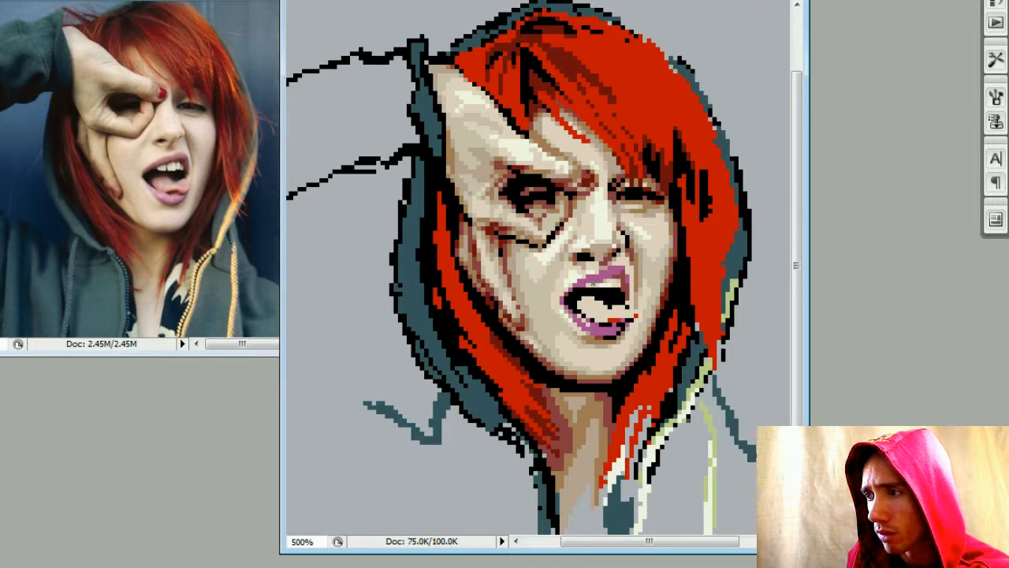
{"action": "left_click", "coordinate": [638, 278], "text": "alt"}
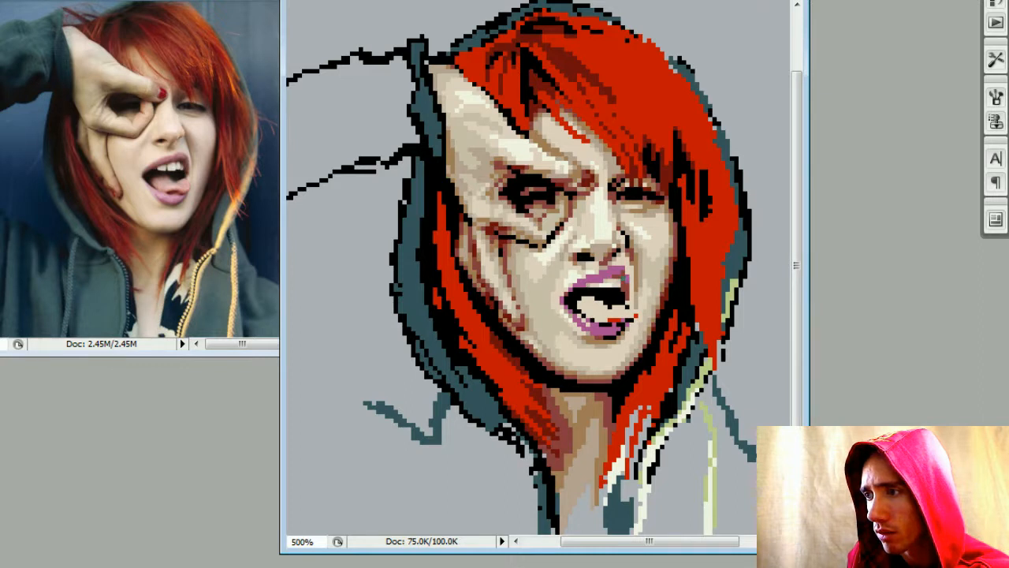
{"action": "left_click", "coordinate": [629, 280], "text": "alt"}
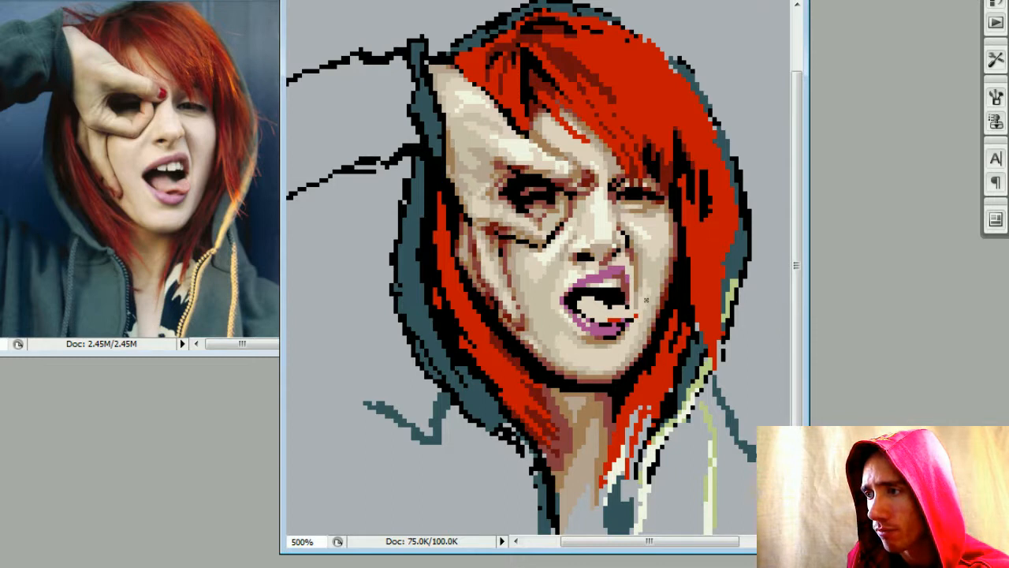
{"action": "left_click", "coordinate": [637, 299], "text": "alt"}
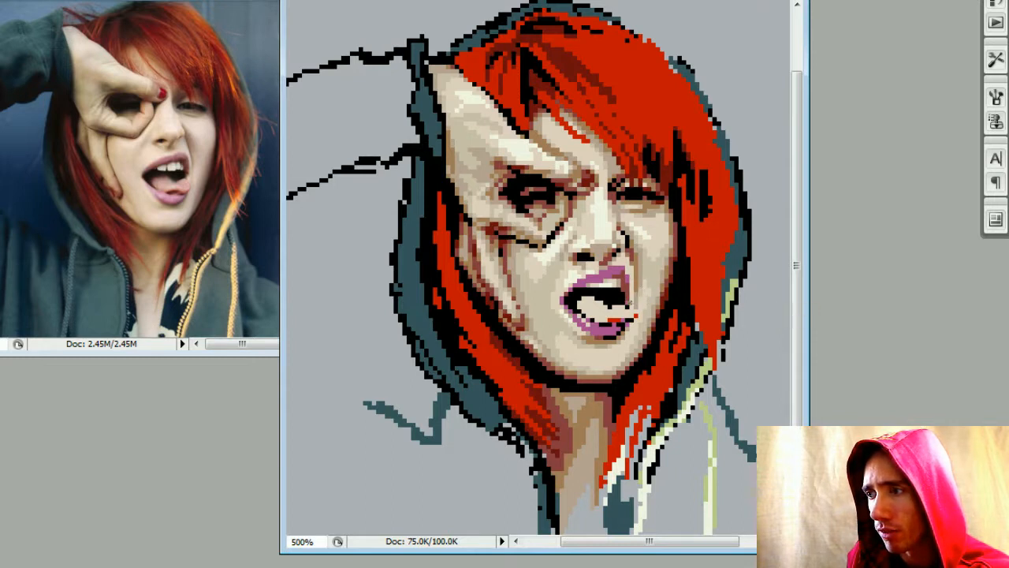
{"action": "left_click", "coordinate": [636, 299], "text": "alt"}
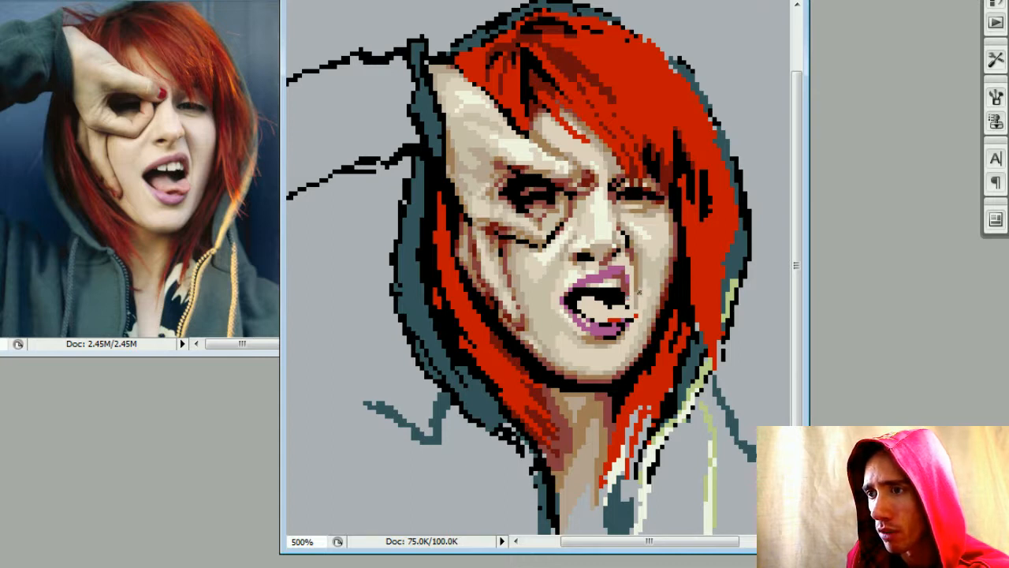
- Blend the cheek between the nostril and the mouth corner with sampled skin tones, and darken the mouth interior above the tongue
{"action": "left_click", "coordinate": [635, 273], "text": "alt"}
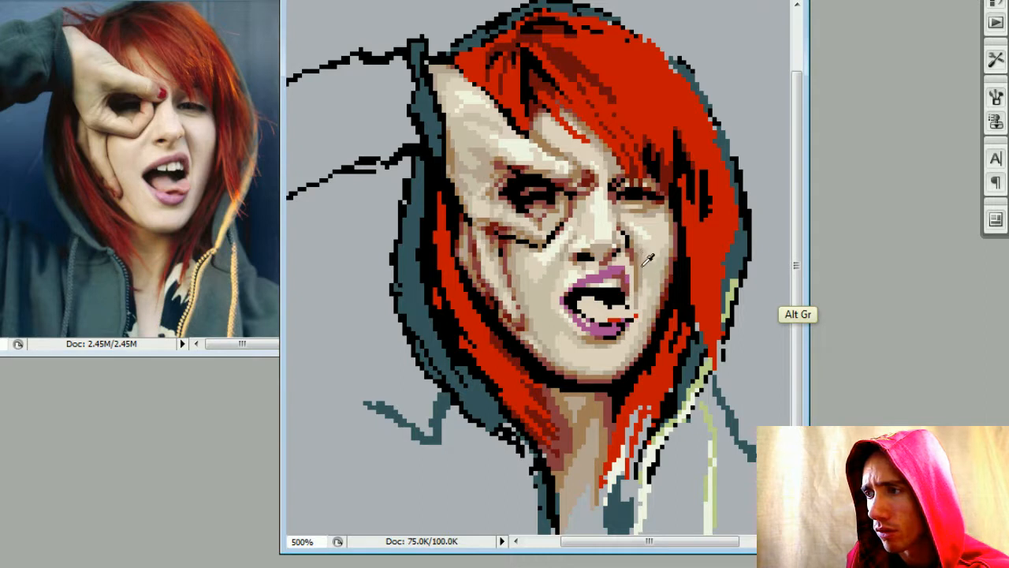
{"action": "left_click", "coordinate": [640, 265], "text": "alt"}
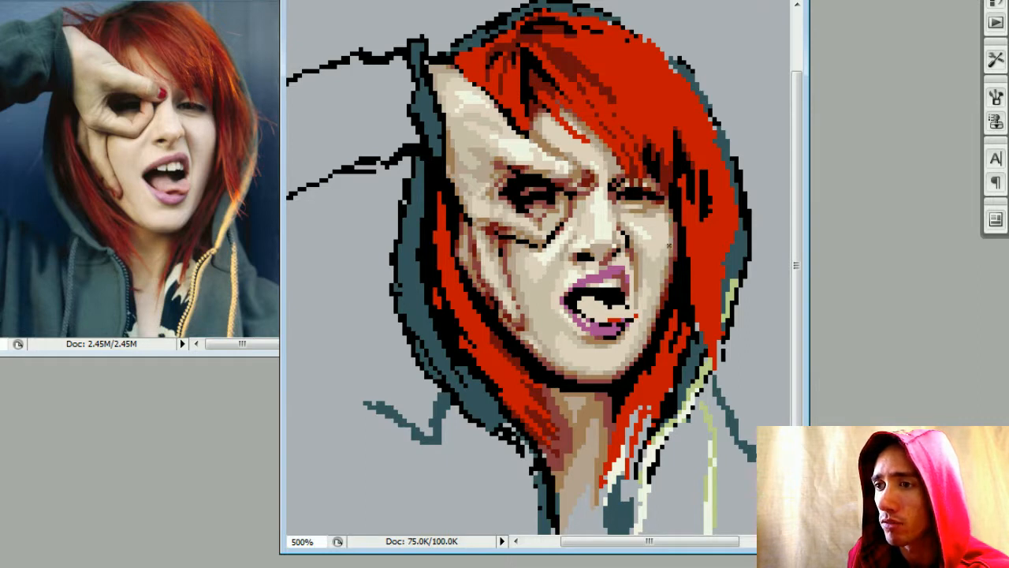
{"action": "left_click", "coordinate": [633, 261], "text": "alt"}
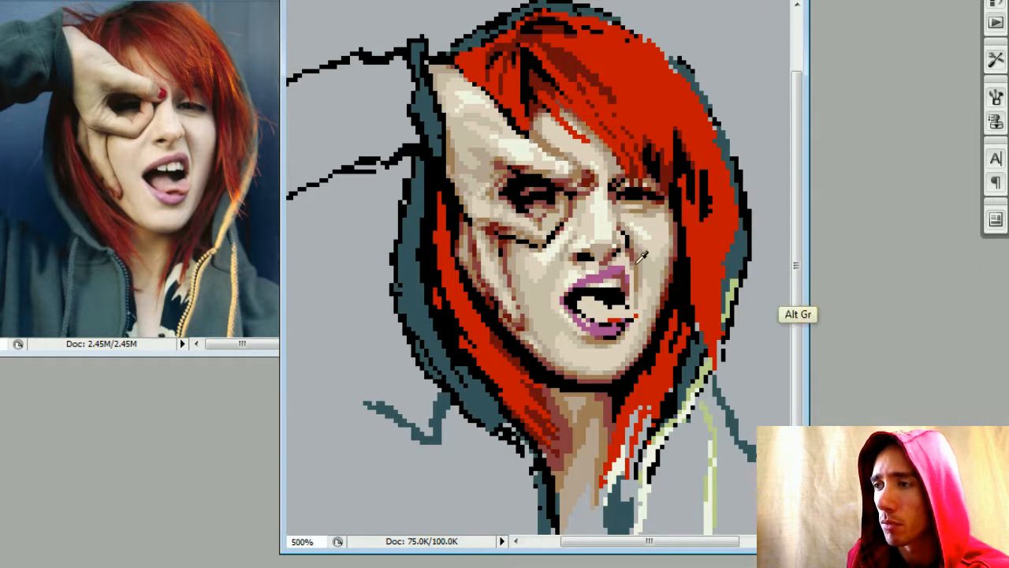
{"action": "key", "text": "alt"}
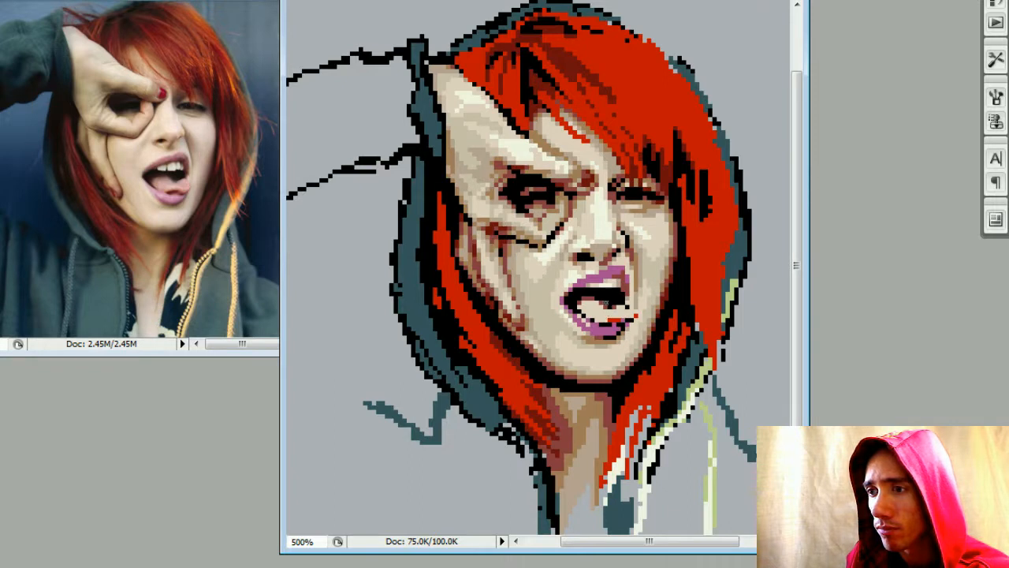
- Refine the nose tip, the nostrils and the adjoining cheek with pixels in tones sampled from the surrounding skin
{"action": "key", "text": "alt"}
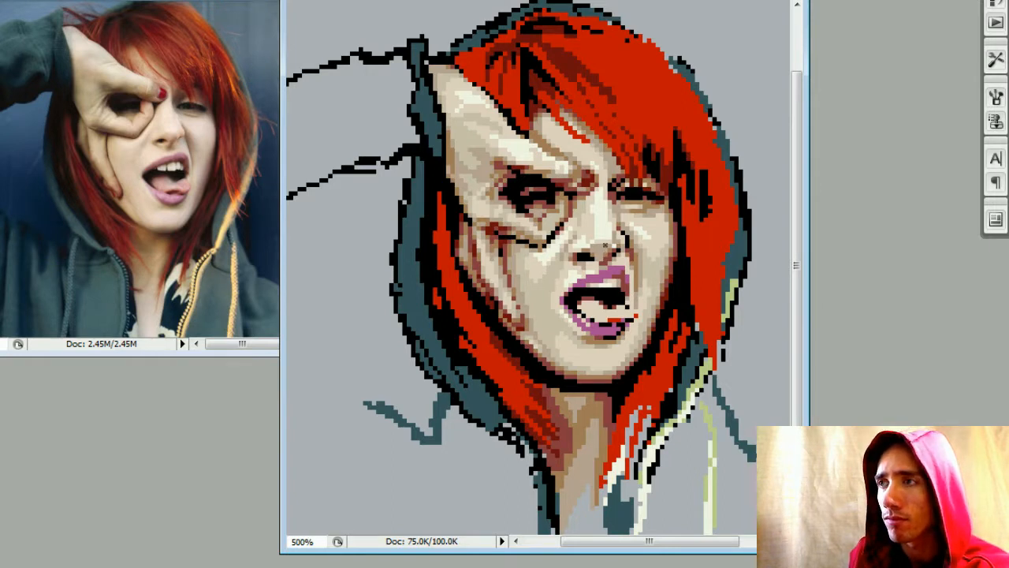
{"action": "key", "text": "alt"}
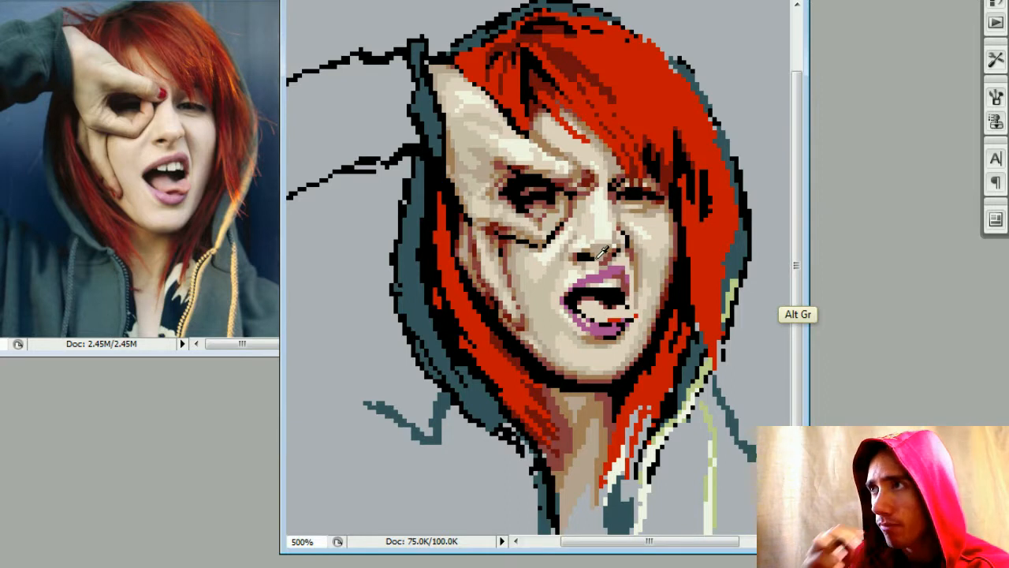
{"action": "key", "text": "alt"}
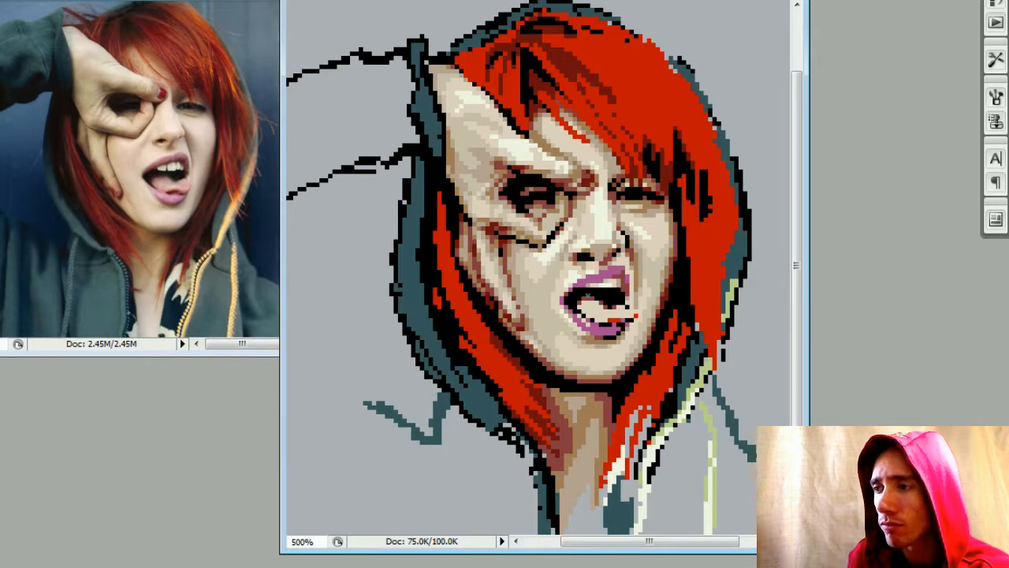
{"action": "key", "text": "alt"}
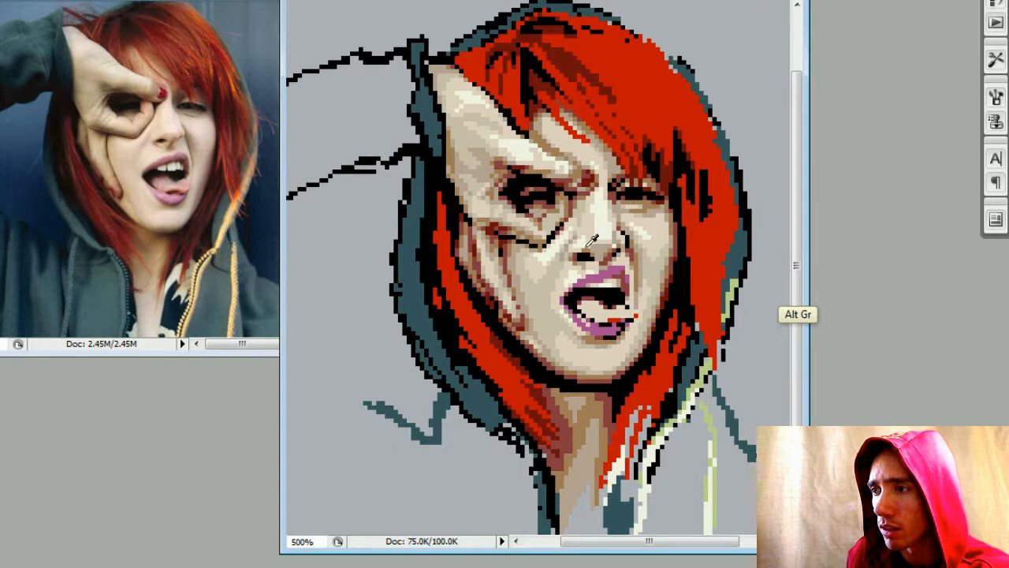
{"action": "key", "text": "alt"}
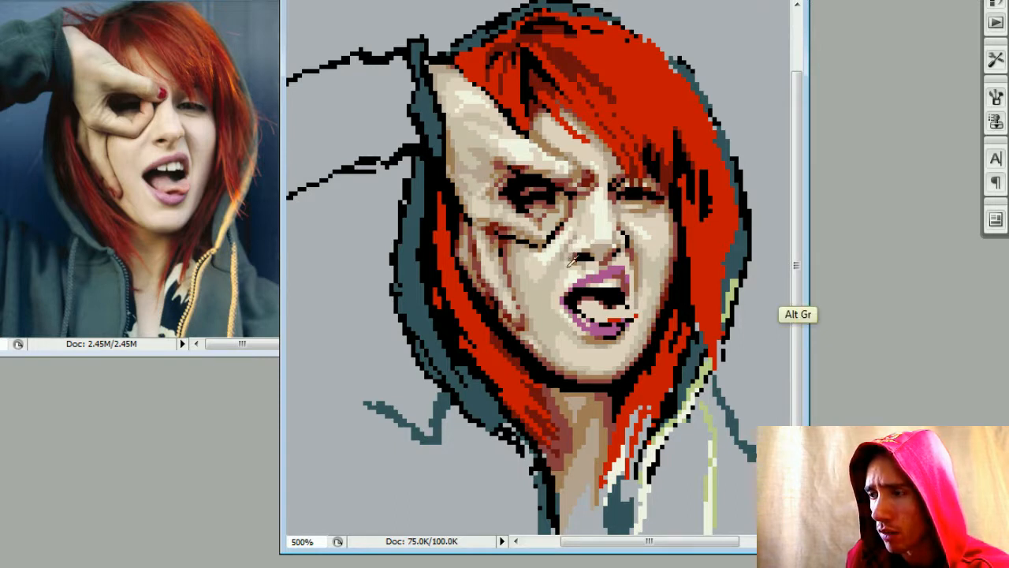
{"action": "key", "text": "alt"}
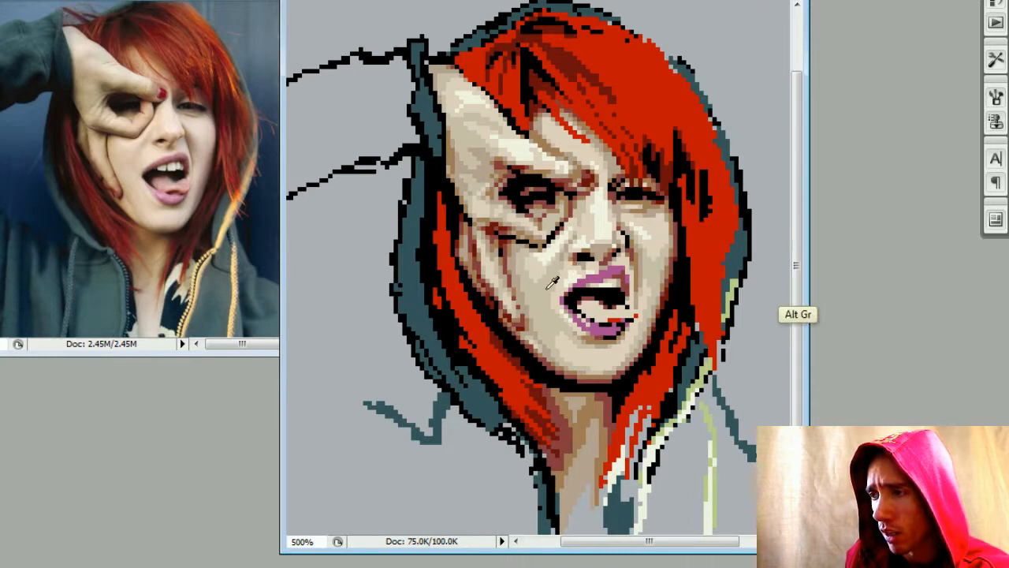
- Adjust the shading of the cheek beside the upper lip and below the uncovered eye with sampled skin tones
{"action": "key", "text": "alt"}
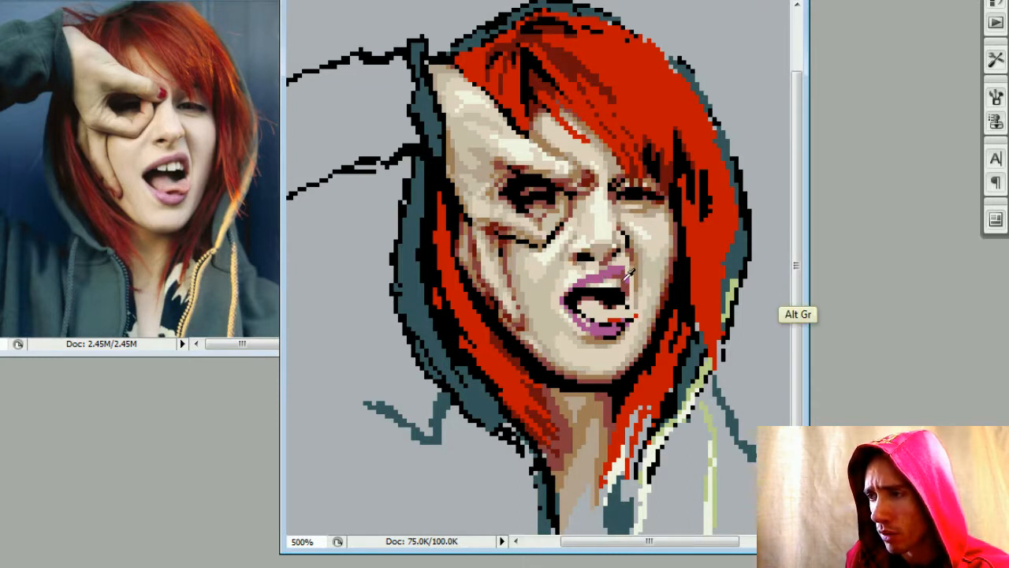
{"action": "key", "text": "alt"}
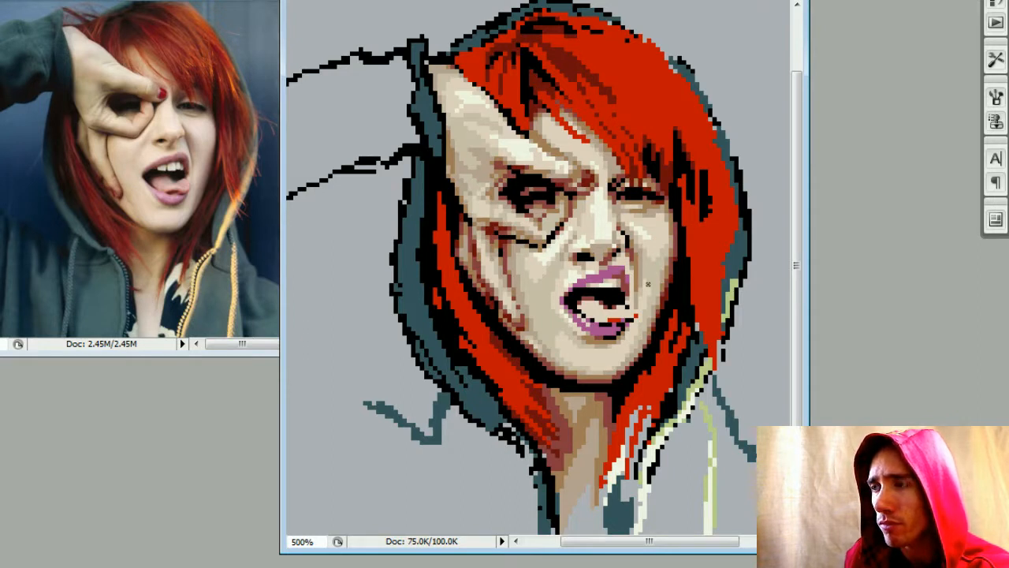
{"action": "key", "text": "alt"}
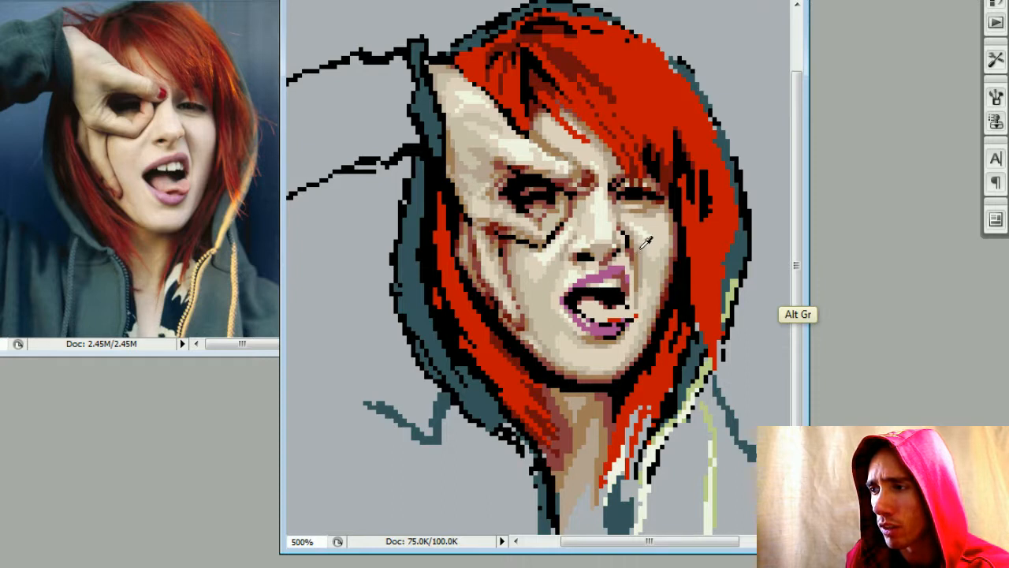
{"action": "key", "text": "alt"}
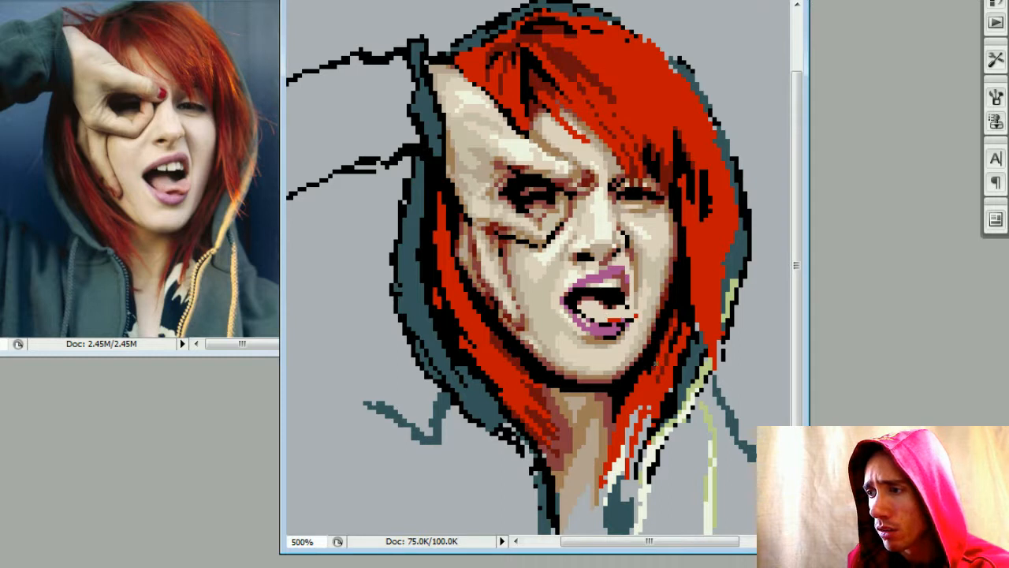
- Touch up the cheek, the jaw edge beside the hair and the chin with tones sampled from the portrait
{"action": "key", "text": "alt"}
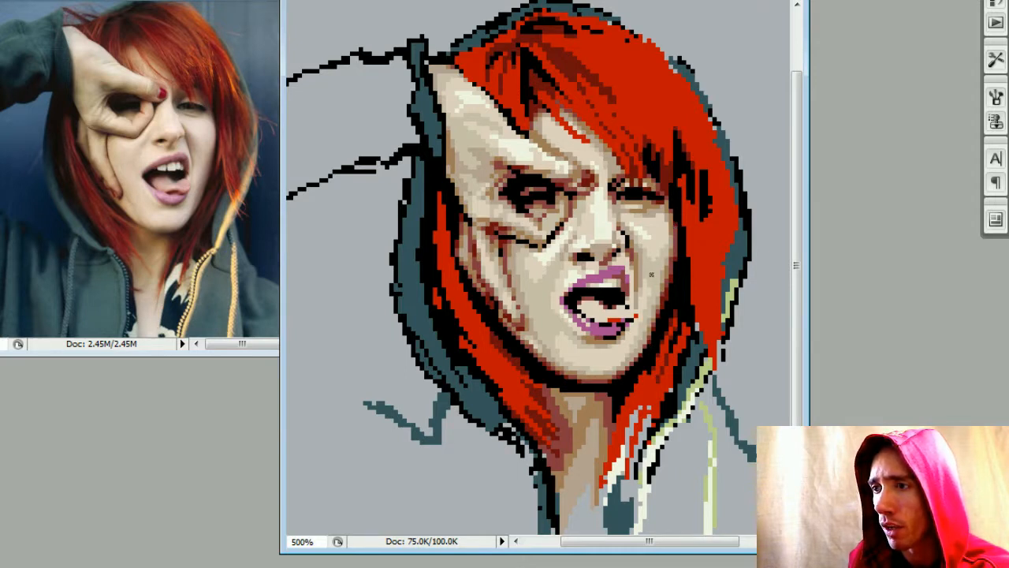
{"action": "key", "text": "alt"}
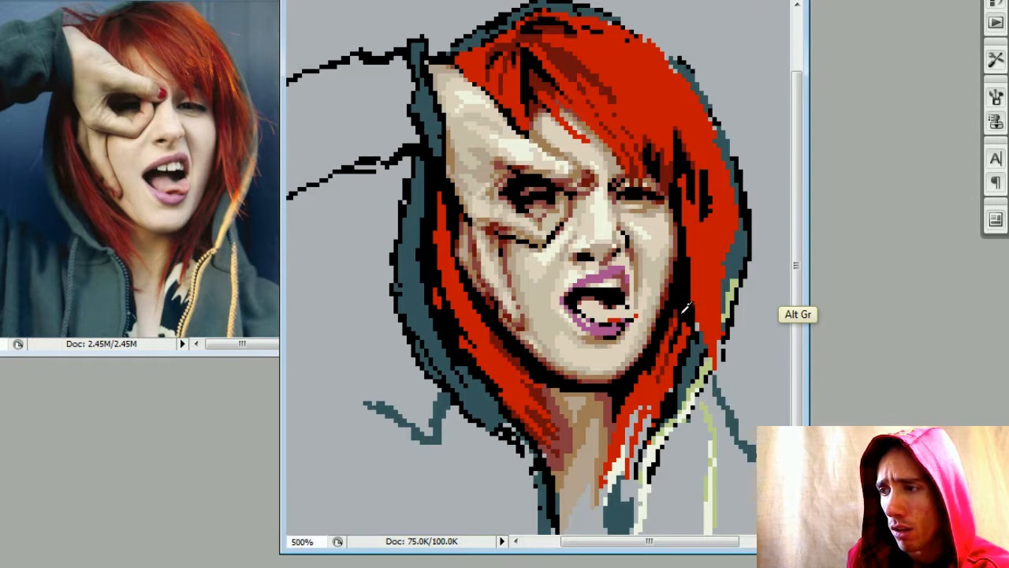
{"action": "left_click", "coordinate": [678, 313], "text": "alt"}
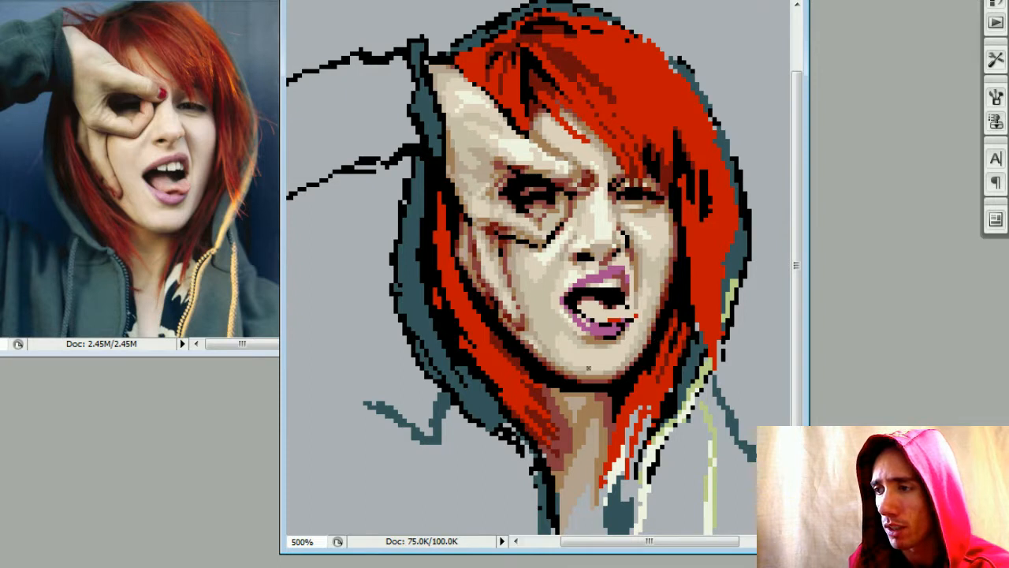
{"action": "key", "text": "alt"}
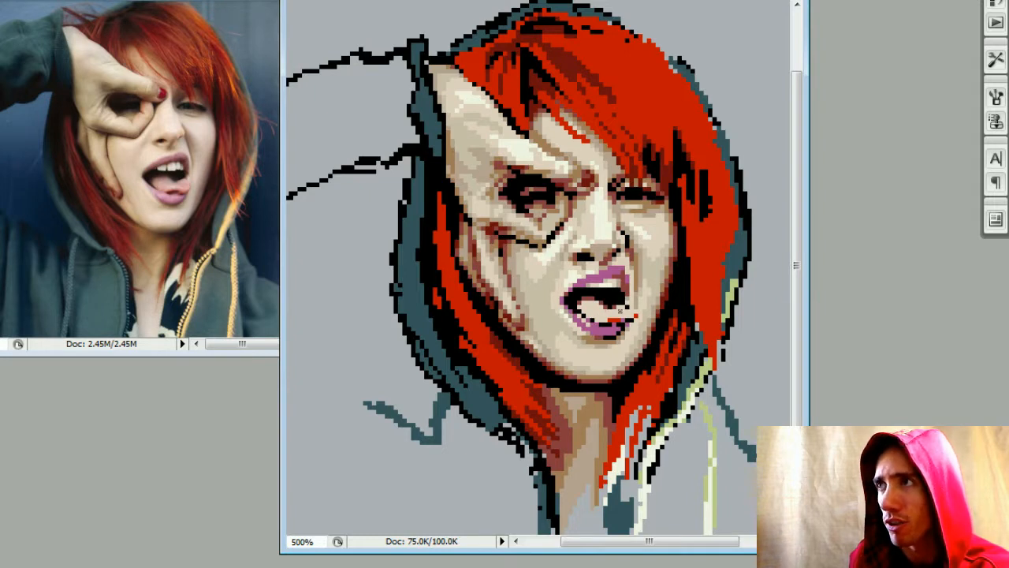
- Refine the inner corner of the open mouth beside the tongue with sampled tones
{"action": "key", "text": "alt"}
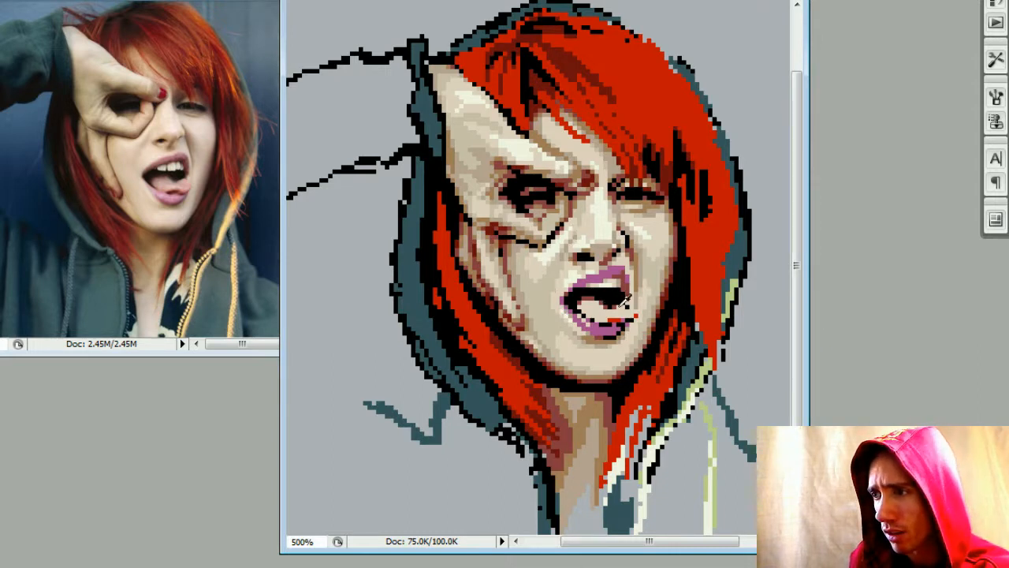
{"action": "key", "text": "alt"}
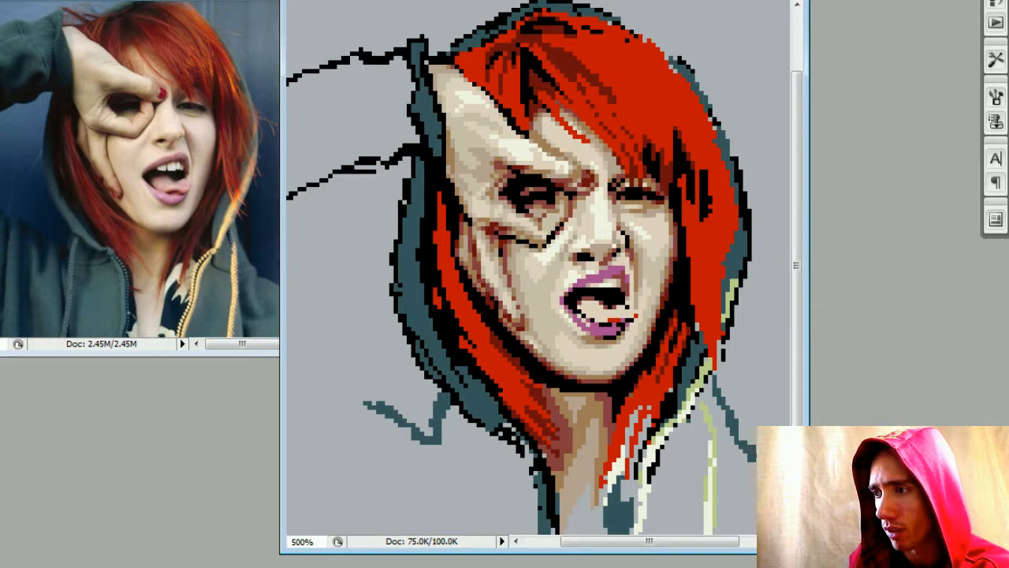
{"action": "key", "text": "alt"}
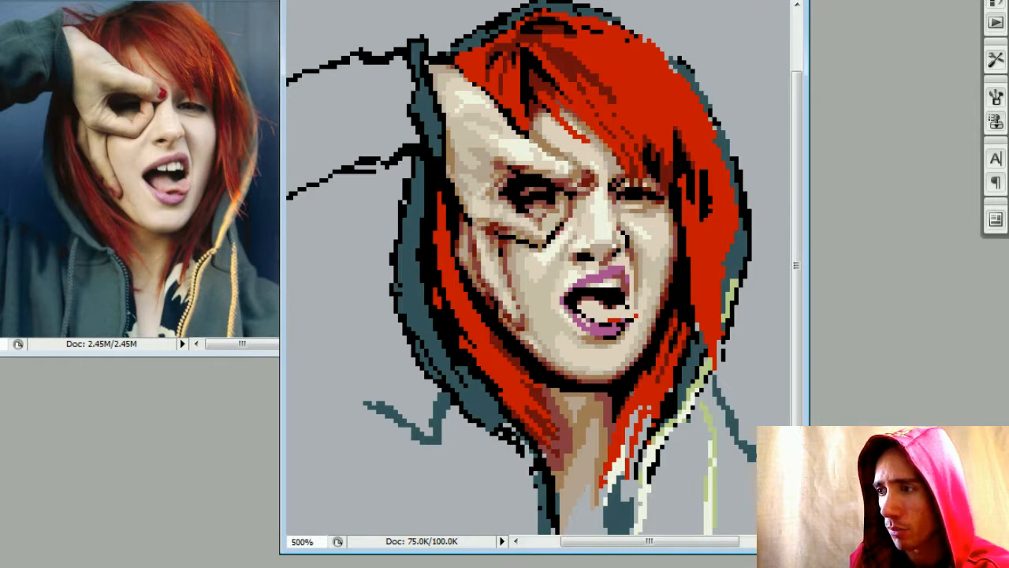
- Soften the heavy black outline under the chin with dark red-brown shadow pixels along the top of the neck
{"action": "key", "text": "alt"}
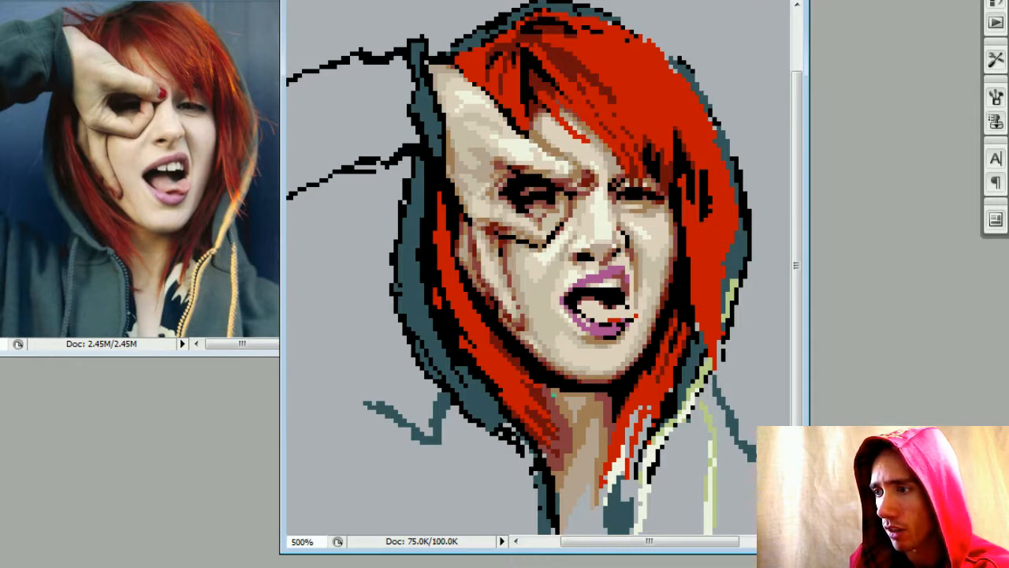
{"action": "key", "text": "alt"}
{"action": "key", "text": "alt"}
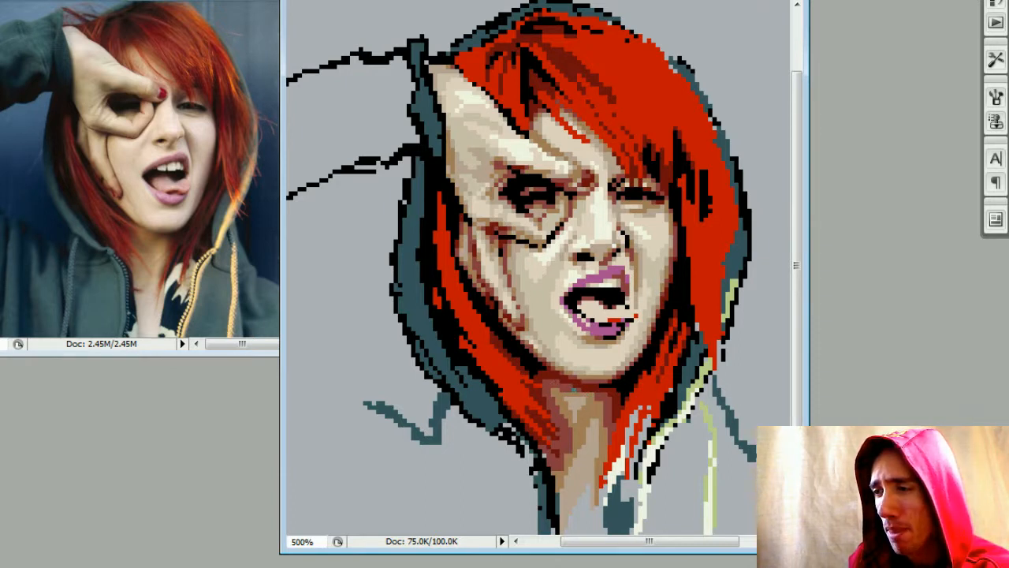
- Blend the shadow on the upper neck below the jaw with tones sampled from the neck
{"action": "left_click", "coordinate": [557, 384], "text": "alt"}
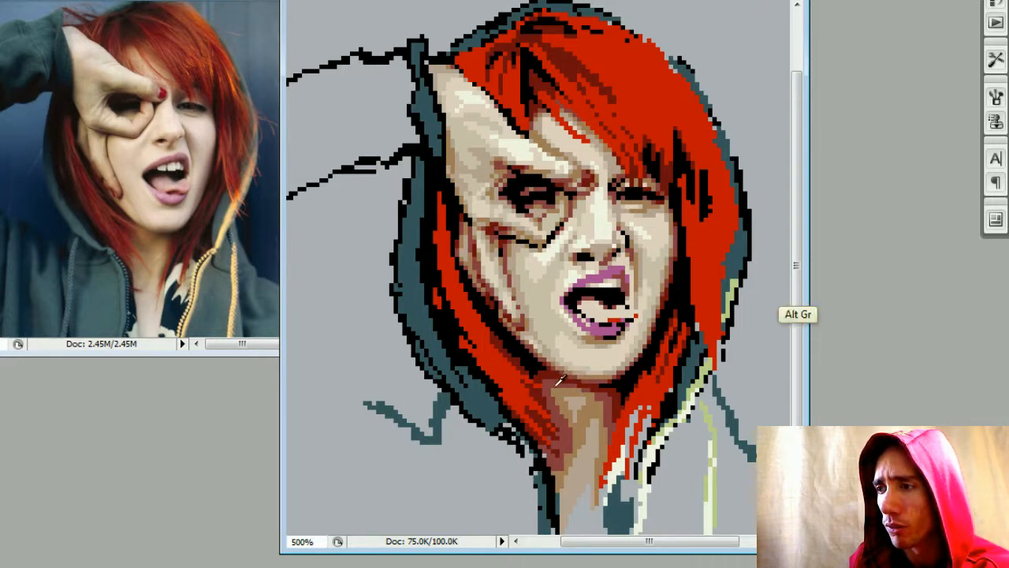
{"action": "left_click", "coordinate": [554, 412], "text": "alt"}
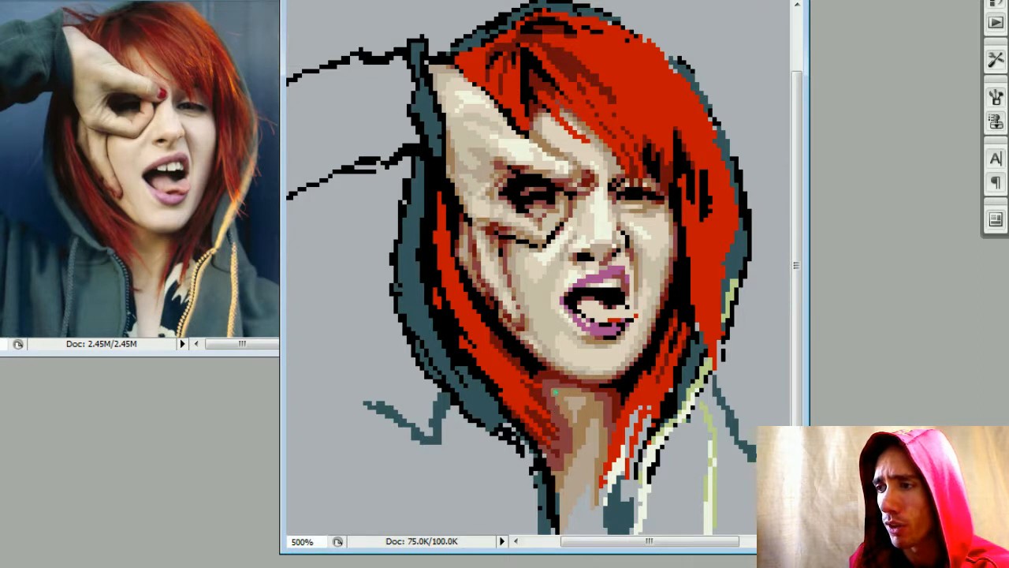
{"action": "left_click", "coordinate": [557, 406], "text": "alt"}
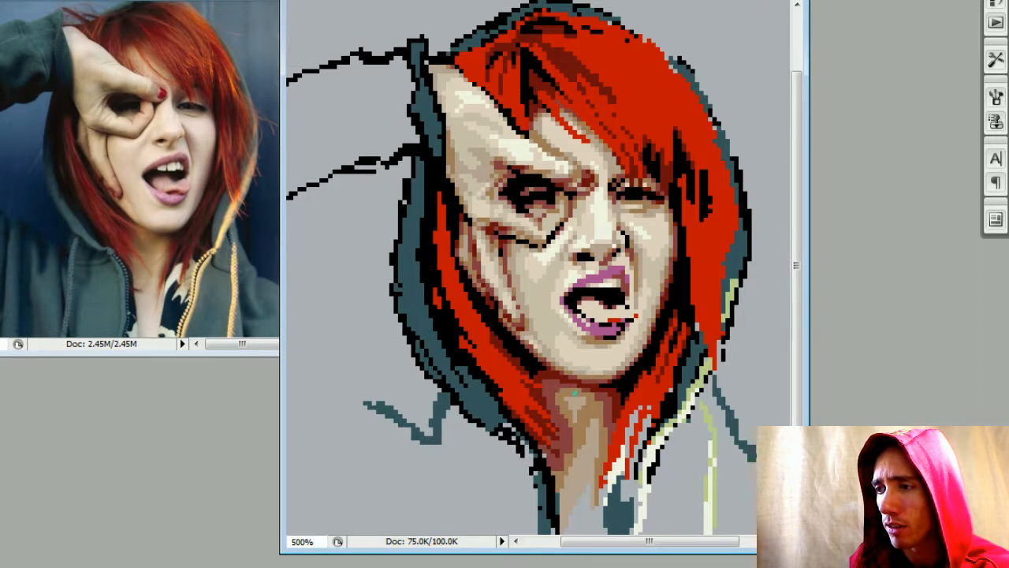
{"action": "left_click", "coordinate": [562, 392], "text": "alt"}
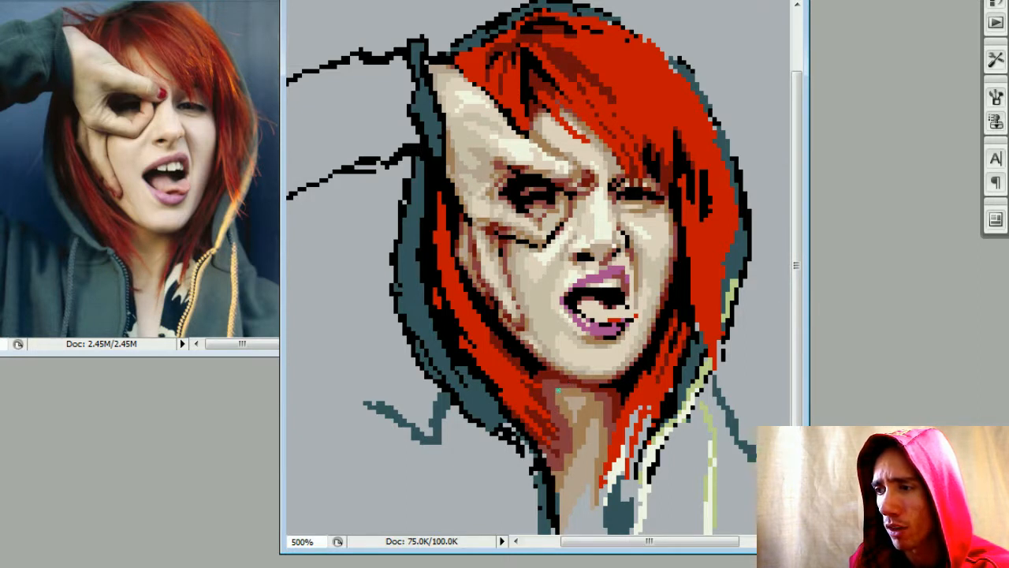
{"action": "left_click", "coordinate": [557, 394], "text": "alt"}
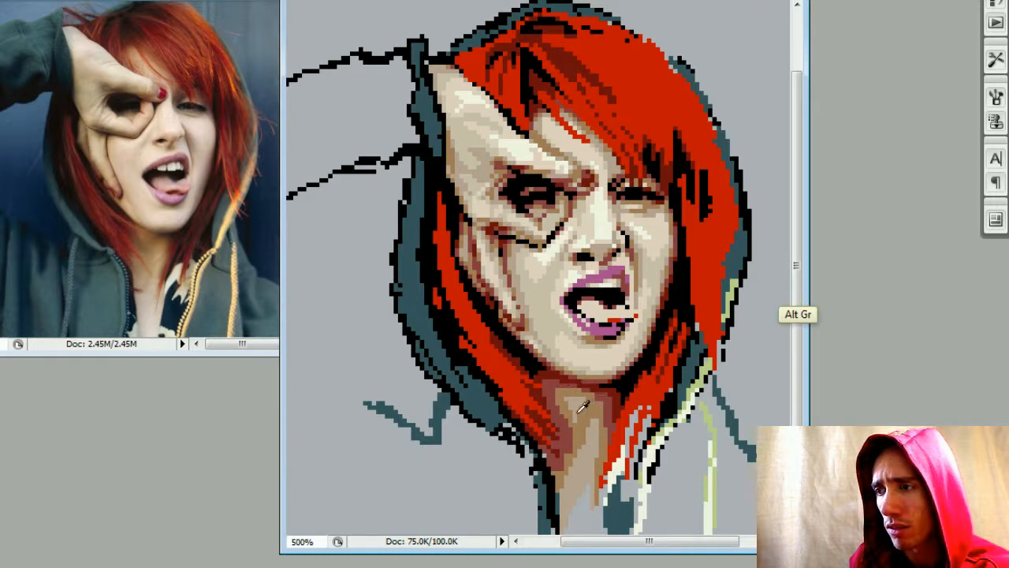
{"action": "left_click", "coordinate": [574, 400], "text": "alt"}
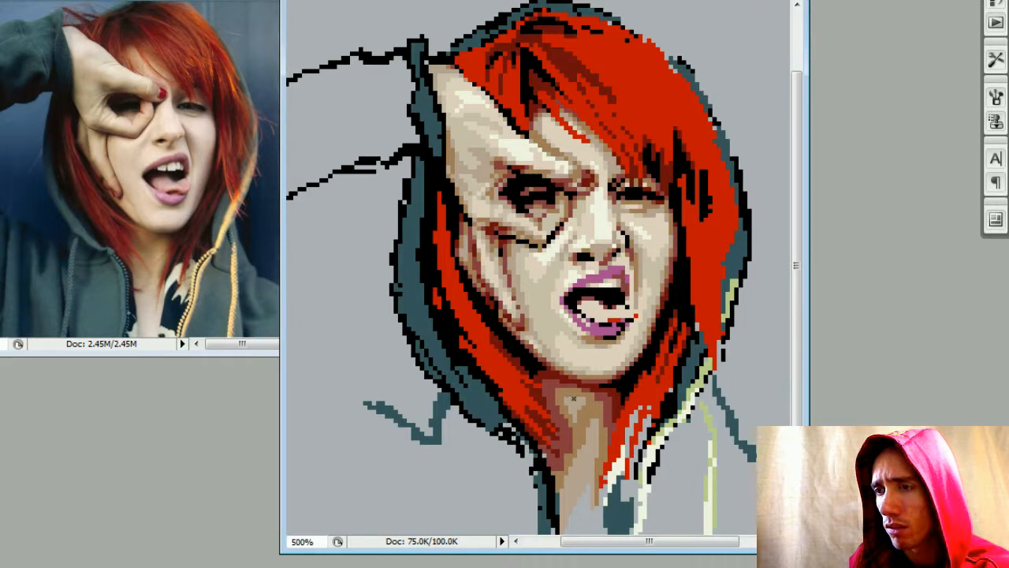
{"action": "key", "text": "alt"}
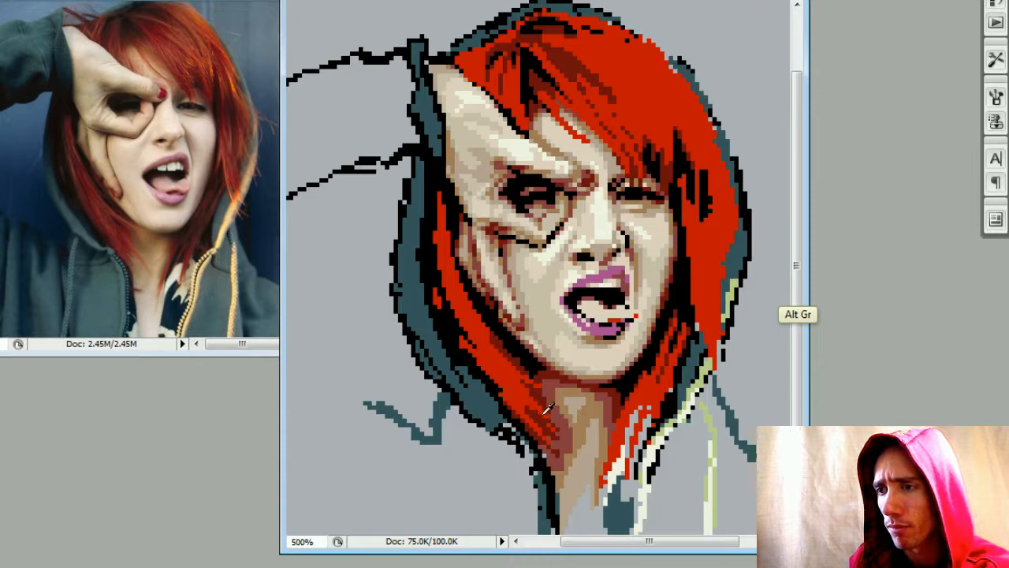
- Smooth the transition between the tan skin and the dark red shadow along the lower side of the neck
{"action": "left_click", "coordinate": [577, 436], "text": "alt"}
{"action": "left_click_drag", "start_coordinate": [574, 446], "coordinate": [565, 453]}
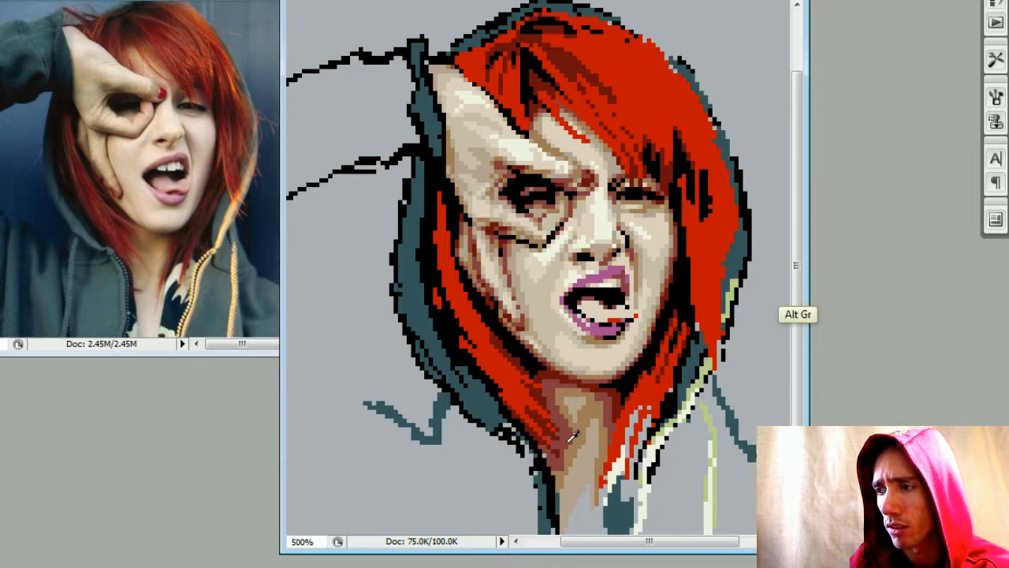
{"action": "left_click", "coordinate": [568, 442], "text": "alt"}
{"action": "left_click", "coordinate": [567, 450]}
{"action": "left_click", "coordinate": [567, 446], "text": "alt"}
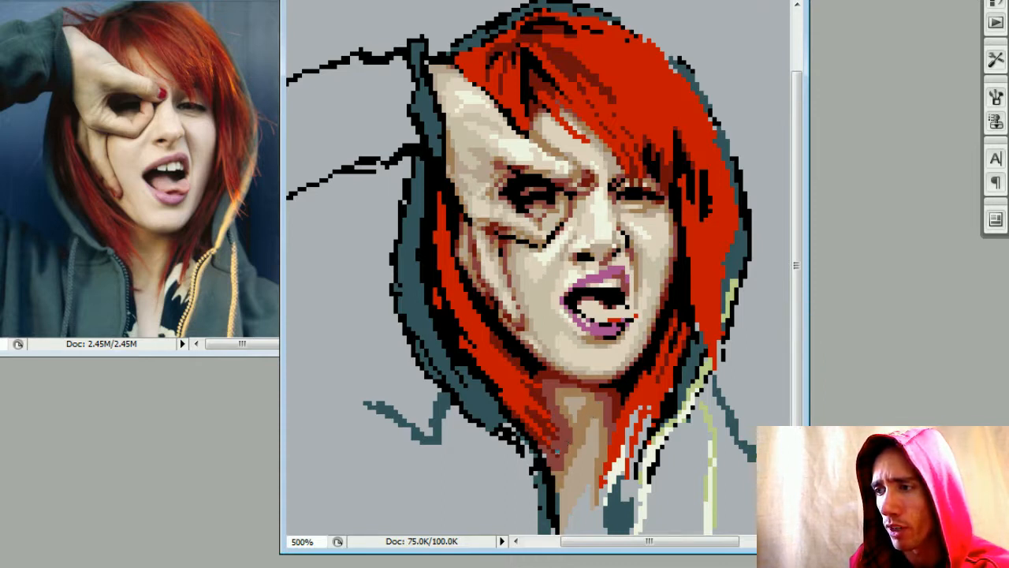
{"action": "left_click", "coordinate": [556, 449]}
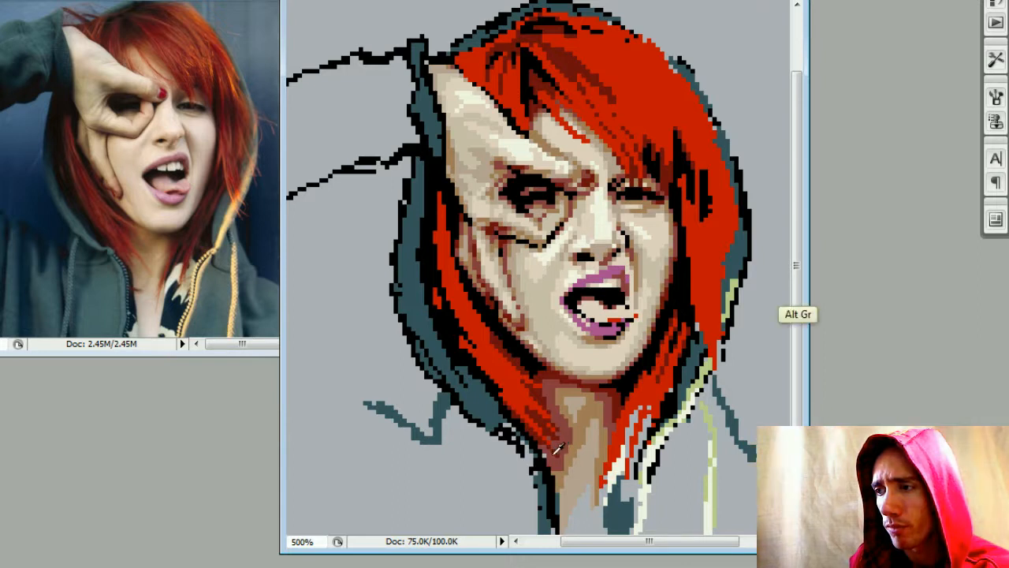
- Extend the dark red shadow into the ends of the hair strands beside the neck and sample the adjoining skin tones
{"action": "left_click", "coordinate": [552, 455], "text": "alt"}
{"action": "left_click", "coordinate": [545, 444]}
{"action": "left_click", "coordinate": [540, 448]}
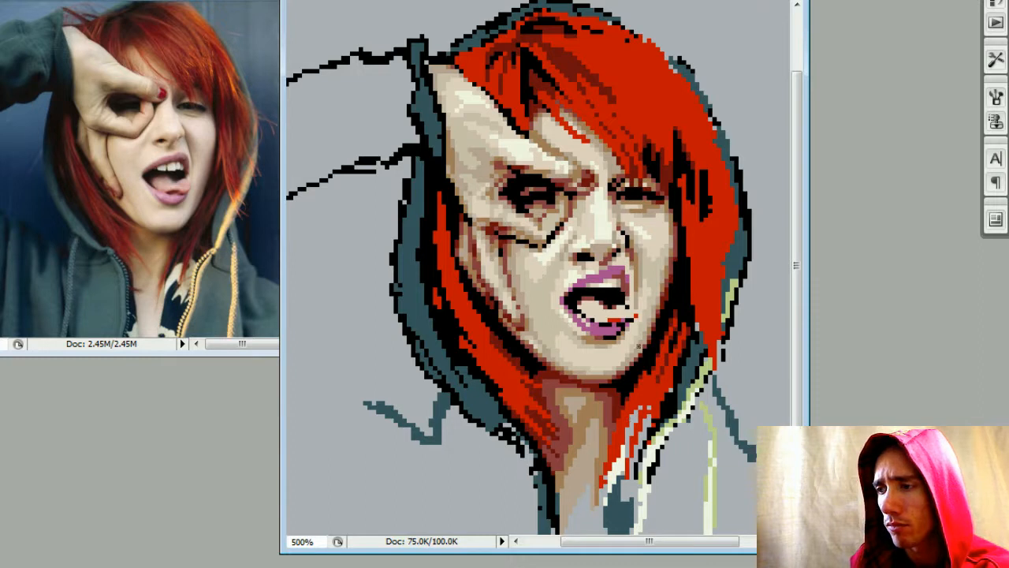
{"action": "left_click", "coordinate": [569, 459], "text": "alt"}
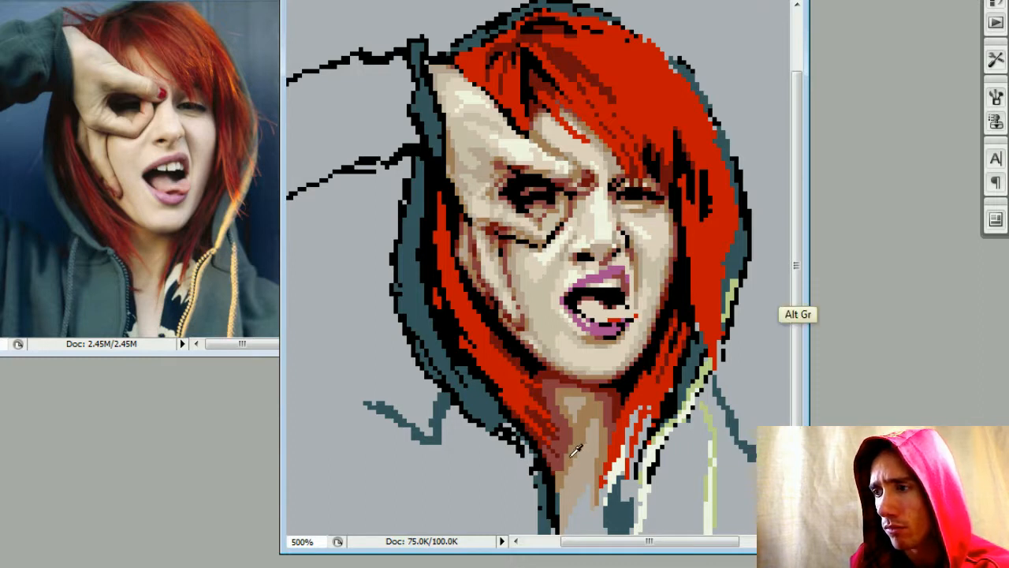
{"action": "left_click", "coordinate": [569, 432], "text": "alt"}
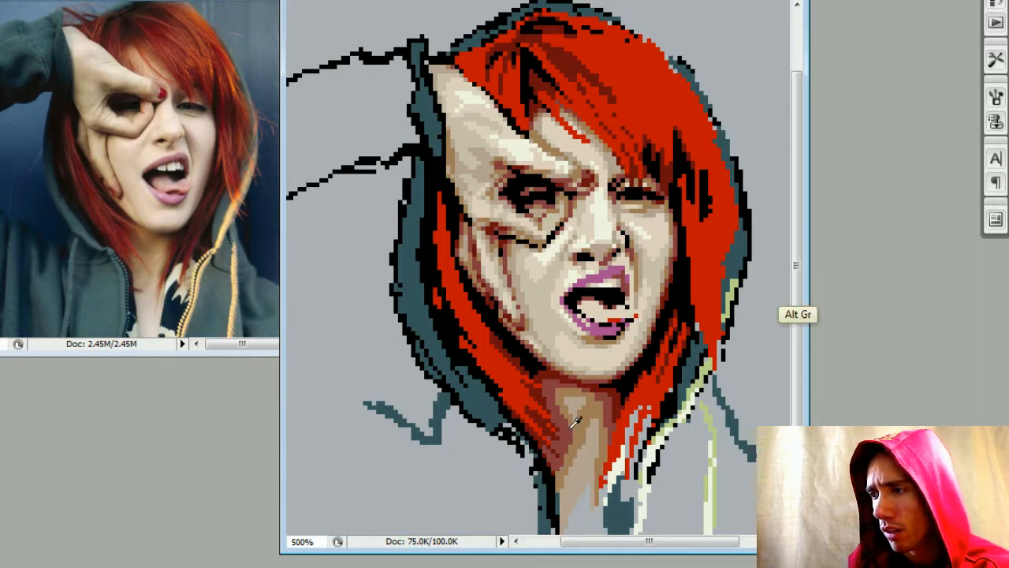
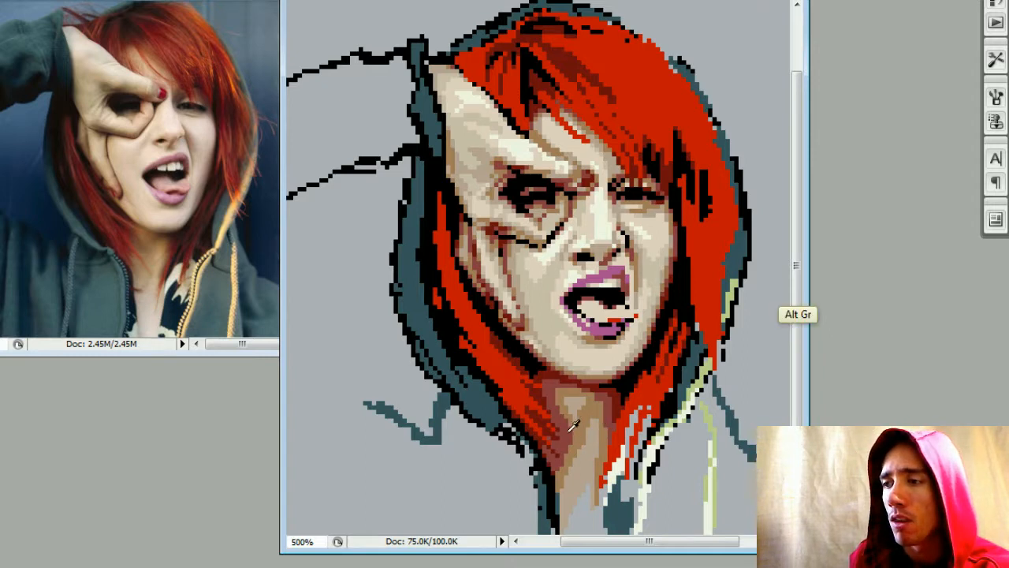
- Compare the RGB values of the neck's tan skin tone and its dark red shadow by sampling them alternately
{"action": "key", "text": "F6"}
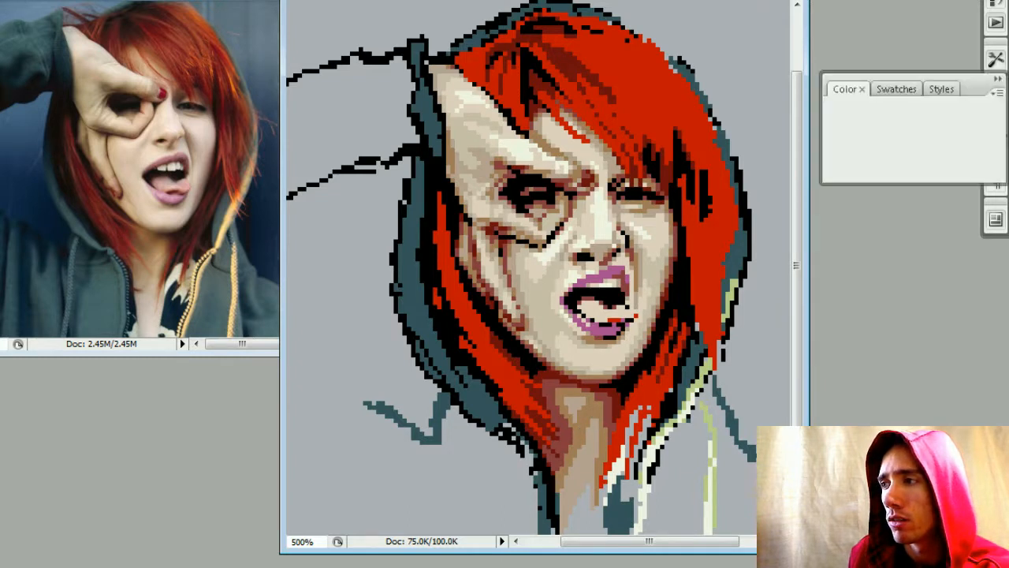
{"action": "left_click", "coordinate": [575, 431], "text": "alt"}
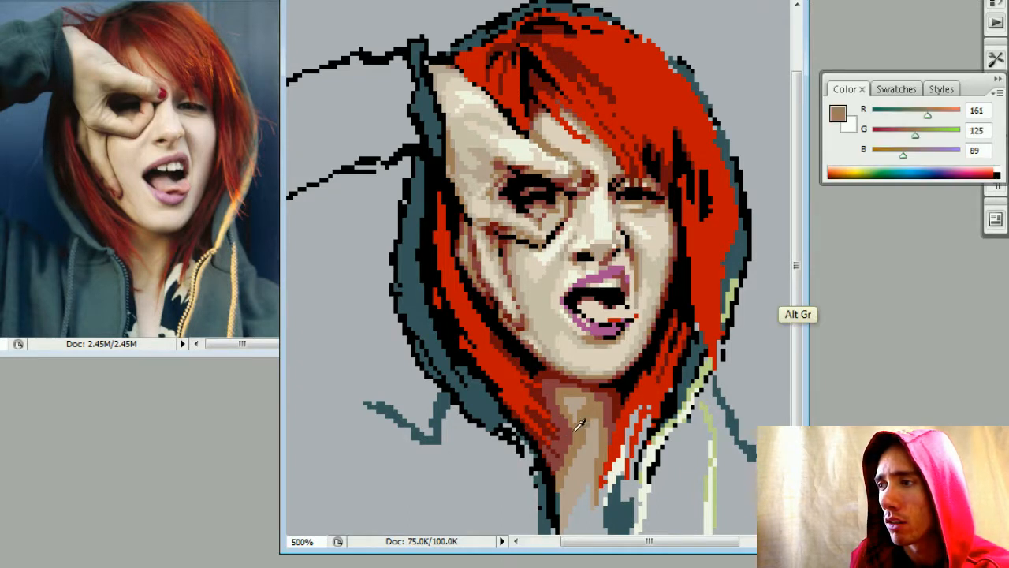
{"action": "left_click", "coordinate": [561, 444], "text": "alt"}
{"action": "left_click", "coordinate": [577, 430], "text": "alt"}
{"action": "left_click", "coordinate": [562, 444], "text": "alt"}
{"action": "left_click", "coordinate": [577, 430], "text": "alt"}
{"action": "left_click", "coordinate": [560, 446], "text": "alt"}
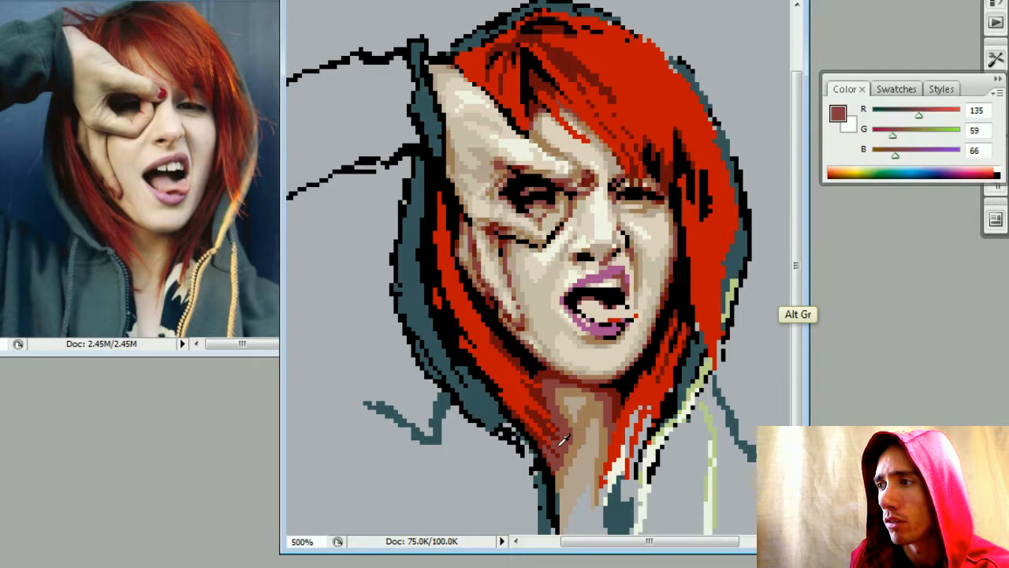
{"action": "left_click", "coordinate": [577, 430], "text": "alt"}
{"action": "left_click", "coordinate": [562, 444], "text": "alt"}
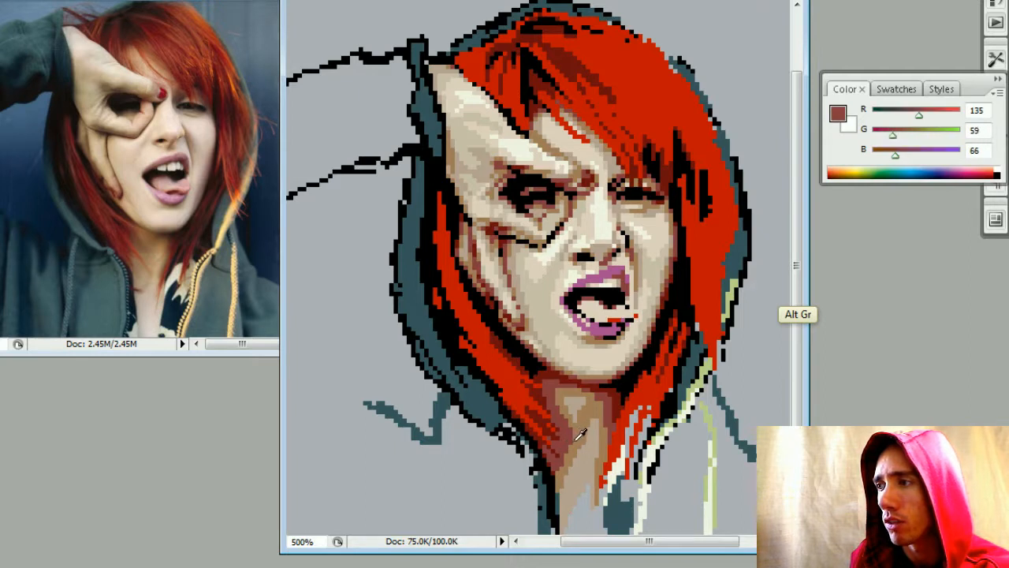
{"action": "left_click", "coordinate": [577, 430], "text": "alt"}
{"action": "left_click", "coordinate": [561, 444], "text": "alt"}
{"action": "left_click", "coordinate": [577, 430], "text": "alt"}
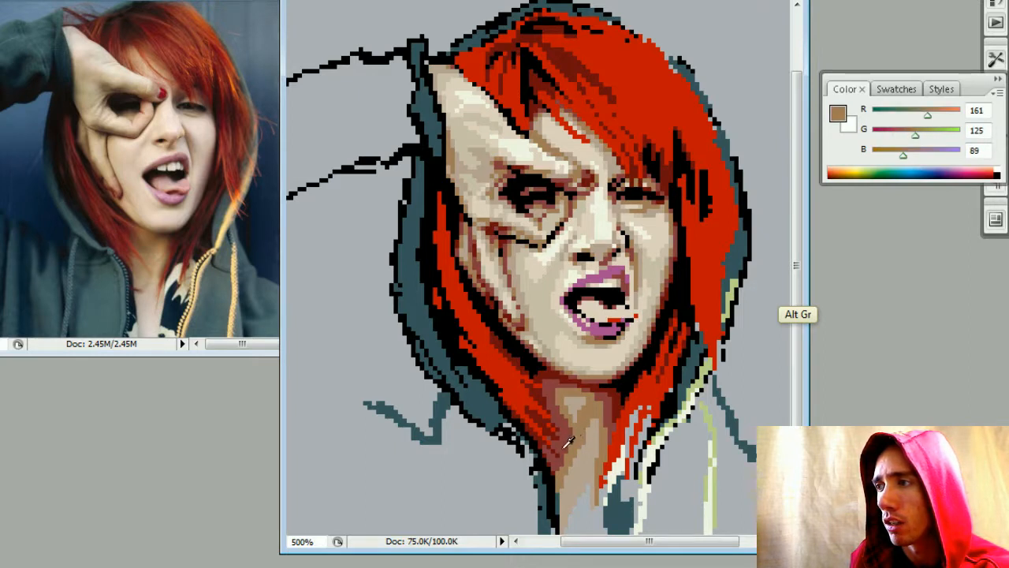
{"action": "left_click", "coordinate": [562, 444], "text": "alt"}
- Mix an intermediate brown for the neck from the dark red shadow, setting green to 89 and adjusting red and blue
{"action": "left_click", "coordinate": [903, 136]}
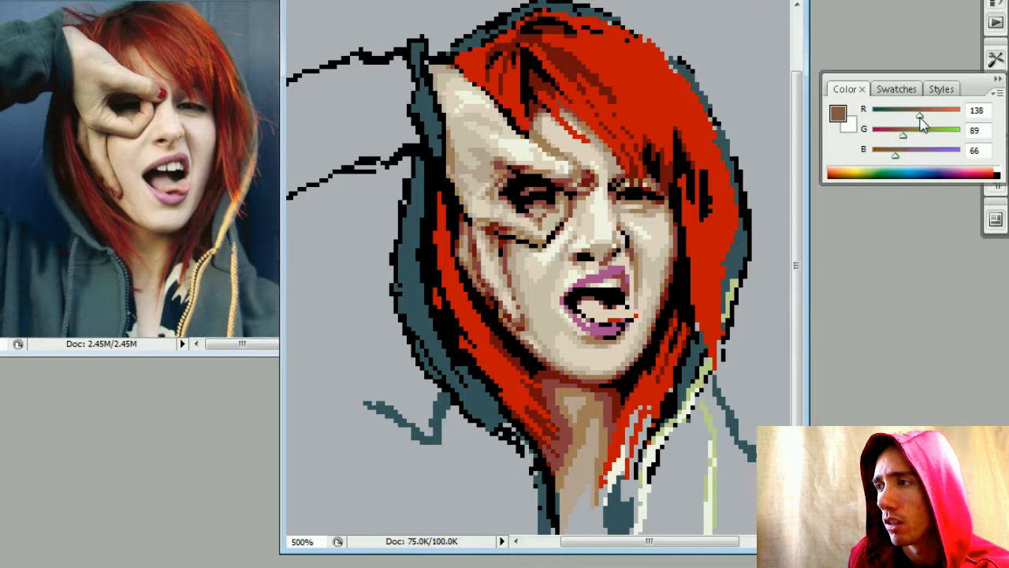
{"action": "left_click_drag", "start_coordinate": [919, 118], "coordinate": [922, 118]}
{"action": "left_click", "coordinate": [900, 160]}
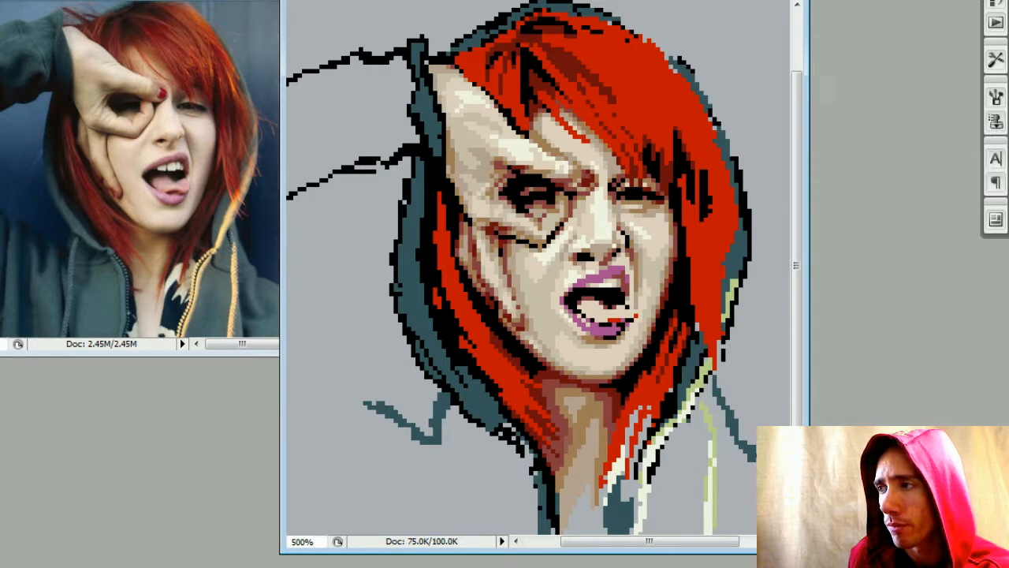
{"action": "key", "text": "F6"}
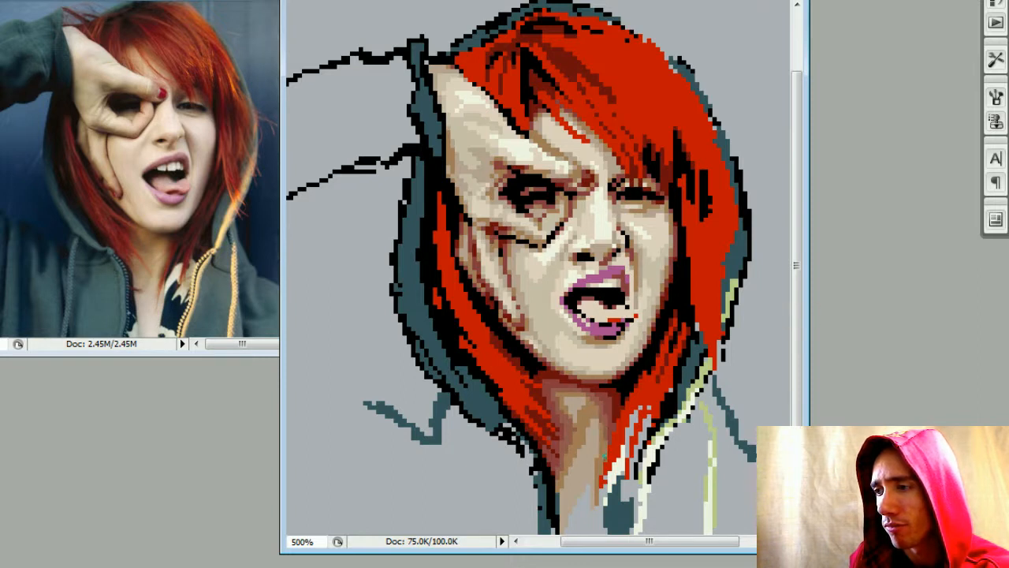
- Blend the light and shadow in the middle of the neck below the chin with sampled skin tones
{"action": "left_click", "coordinate": [605, 444], "text": "alt"}
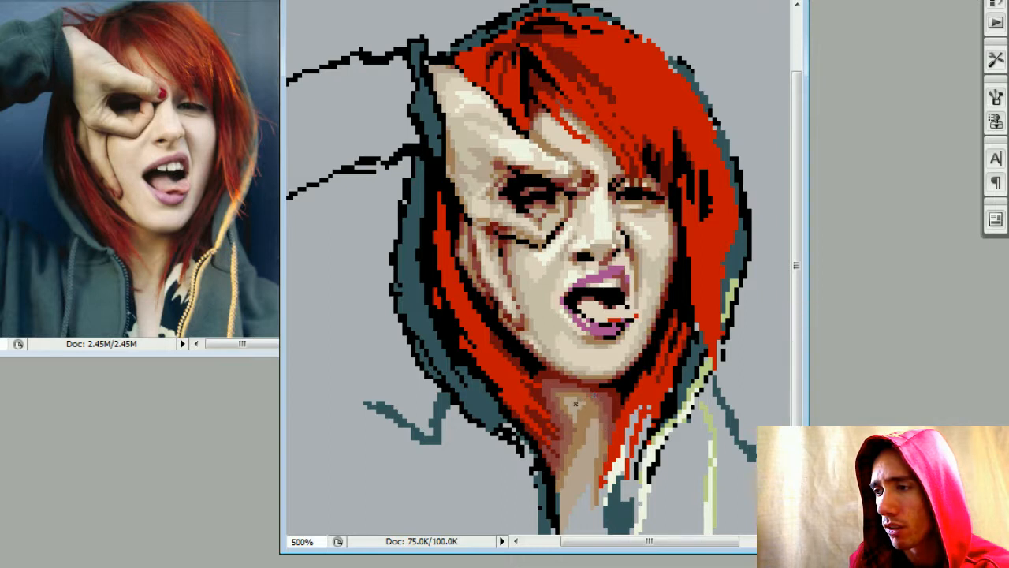
{"action": "left_click", "coordinate": [593, 411], "text": "alt"}
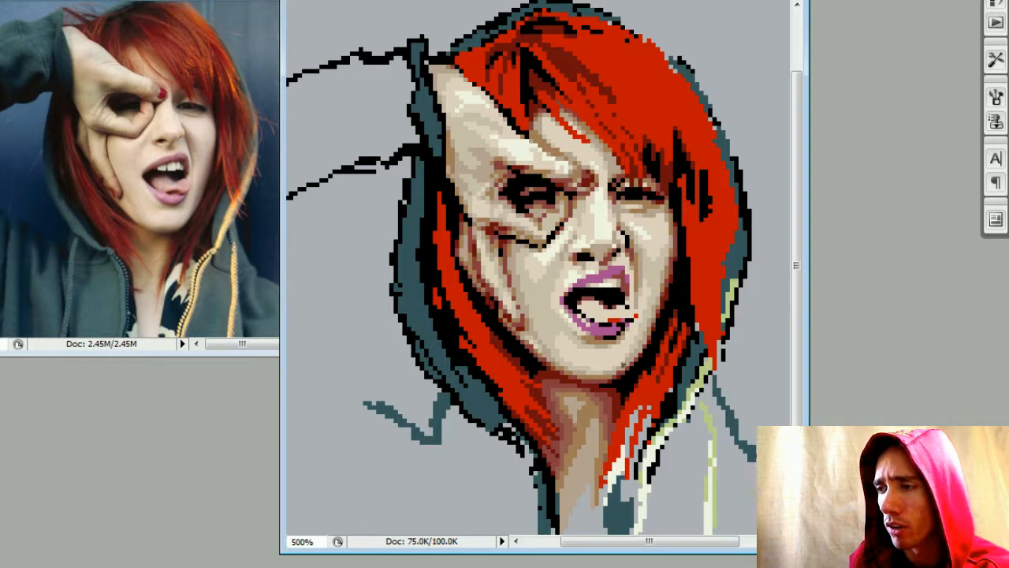
{"action": "left_click", "coordinate": [582, 417], "text": "alt"}
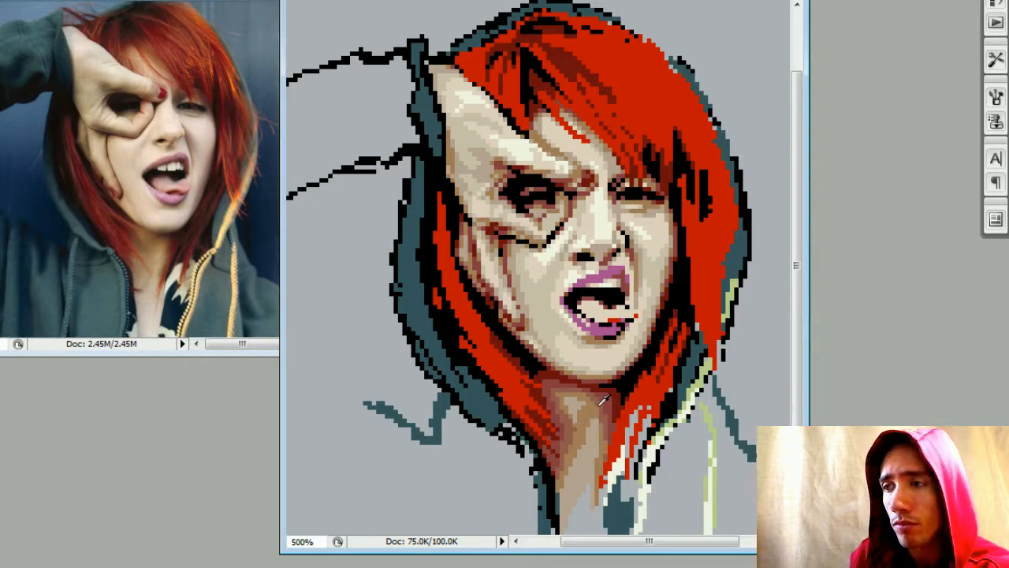
{"action": "left_click", "coordinate": [583, 417], "text": "alt"}
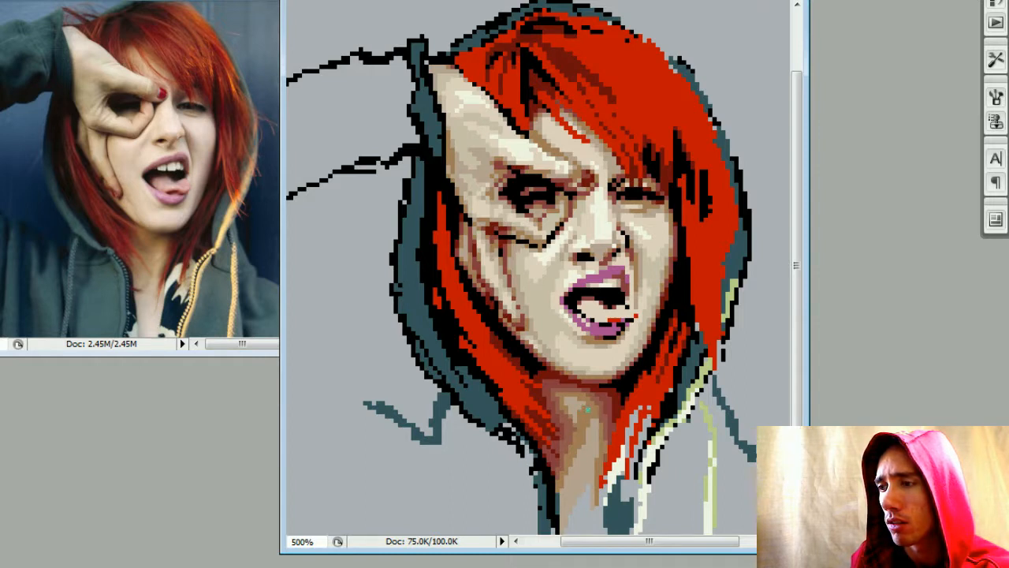
- Blend the brown and reddish shadow tones on the upper neck below the chin, using colours sampled from the neck
{"action": "left_click", "coordinate": [584, 407], "text": "alt"}
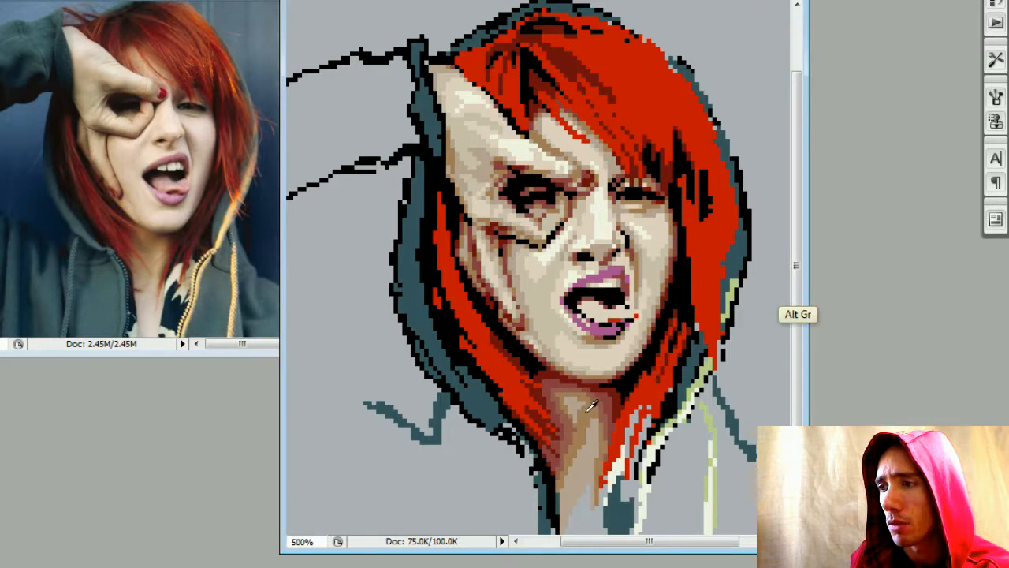
{"action": "left_click", "coordinate": [584, 402], "text": "alt"}
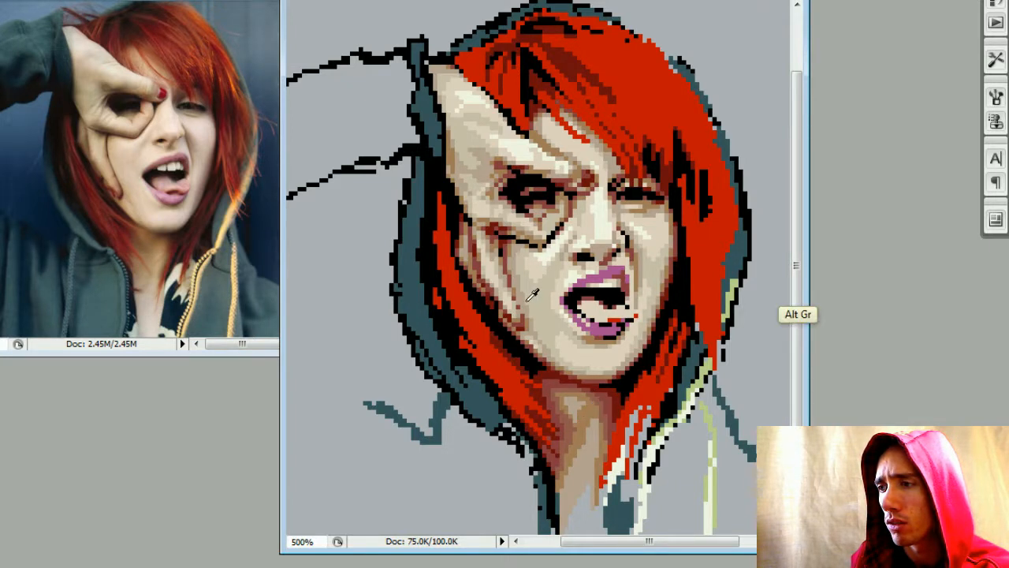
{"action": "left_click", "coordinate": [584, 423], "text": "alt"}
{"action": "left_click", "coordinate": [585, 413], "text": "alt"}
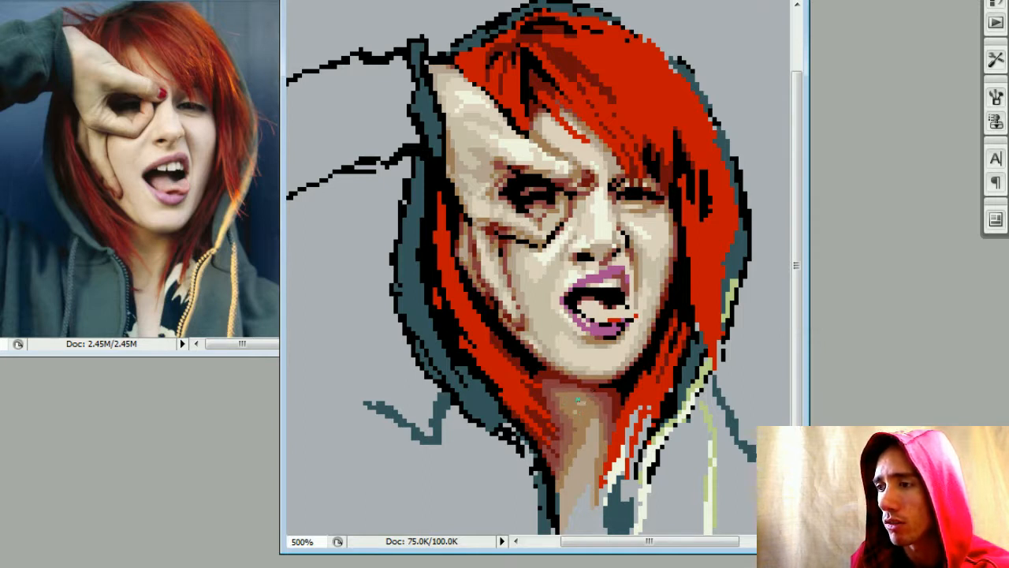
{"action": "left_click", "coordinate": [591, 397], "text": "alt"}
{"action": "mouse_move", "coordinate": [590, 395]}
{"action": "left_mouse_down"}
{"action": "mouse_move", "coordinate": [575, 397]}
{"action": "mouse_move", "coordinate": [590, 408]}
{"action": "mouse_move", "coordinate": [581, 416]}
{"action": "mouse_move", "coordinate": [580, 393]}
{"action": "mouse_move", "coordinate": [574, 401]}
{"action": "left_mouse_up"}
{"action": "left_click", "coordinate": [580, 395], "text": "alt"}
{"action": "left_click", "coordinate": [574, 410], "text": "alt"}
{"action": "left_click", "coordinate": [589, 397], "text": "alt"}
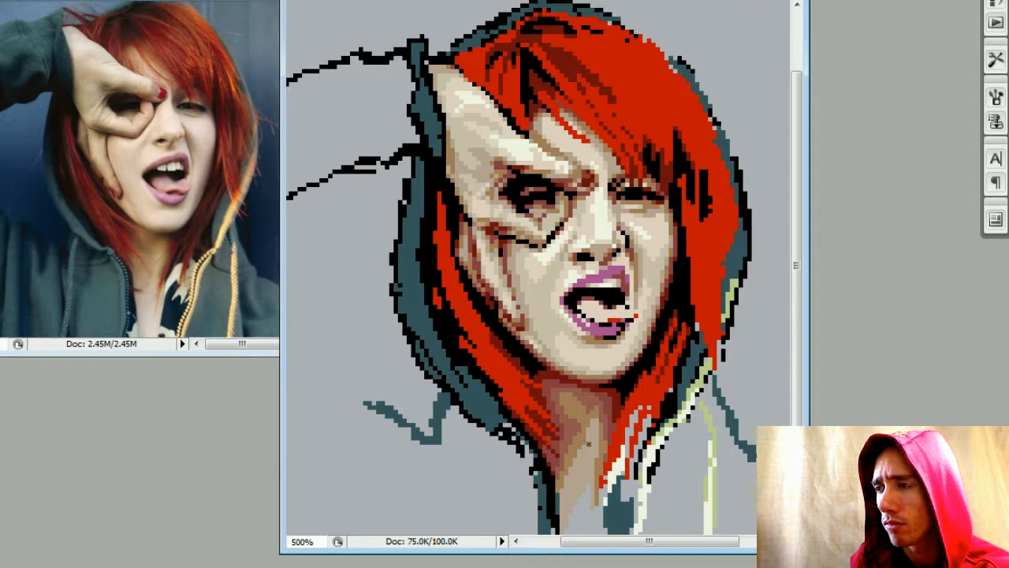
{"action": "key", "text": "alt"}
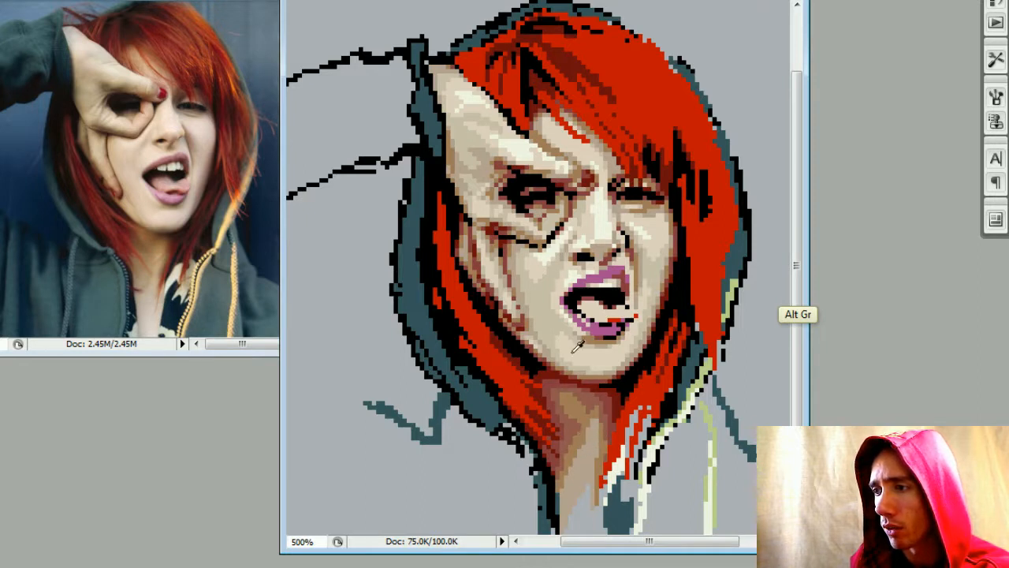
- Mix an intermediate neck tone from the sampled light skin colour, setting RGB to 173, 143, 120
{"action": "left_click", "coordinate": [581, 440], "text": "alt"}
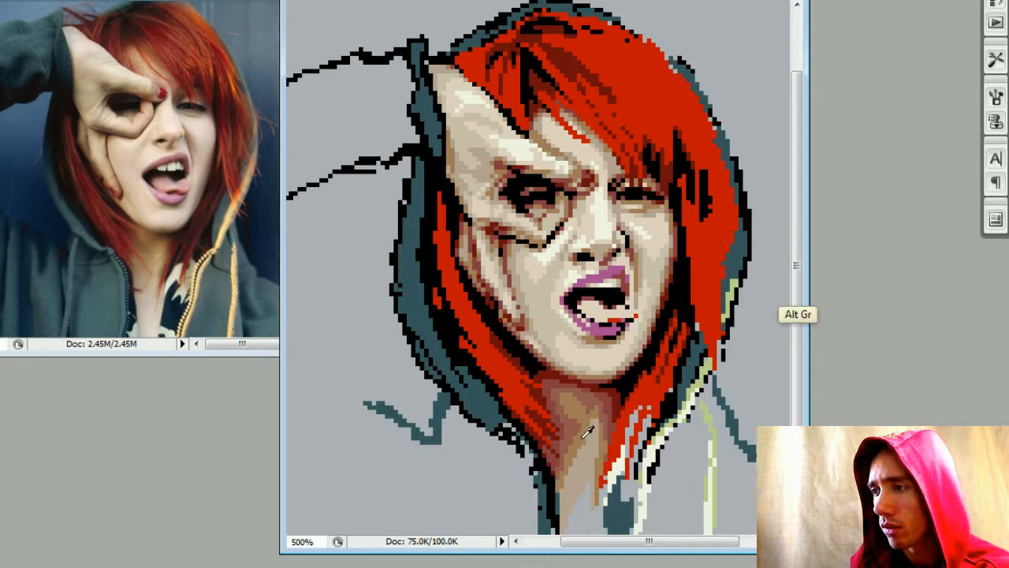
{"action": "left_click", "coordinate": [1007, 126]}
{"action": "key", "text": "alt"}
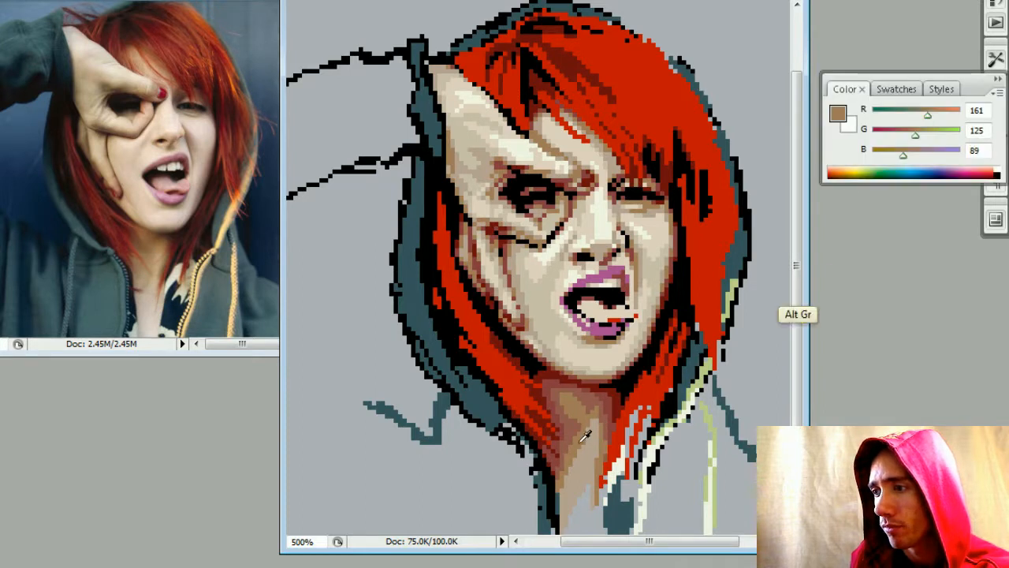
{"action": "left_click", "coordinate": [588, 451], "text": "alt"}
{"action": "left_click", "coordinate": [583, 454], "text": "alt"}
{"action": "left_click", "coordinate": [587, 455], "text": "alt"}
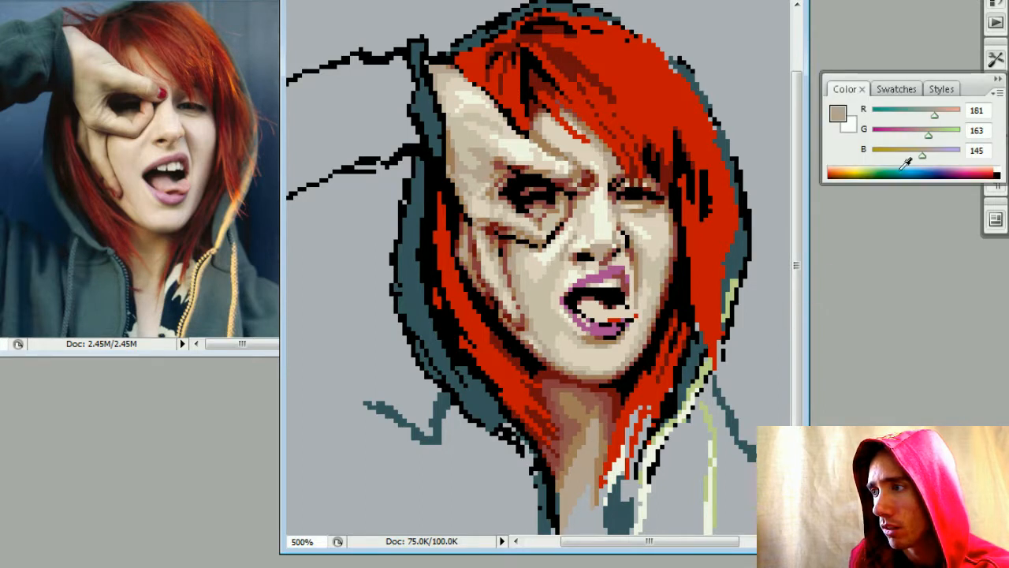
{"action": "left_click_drag", "start_coordinate": [925, 138], "coordinate": [915, 153]}
{"action": "left_click_drag", "start_coordinate": [935, 117], "coordinate": [936, 117]}
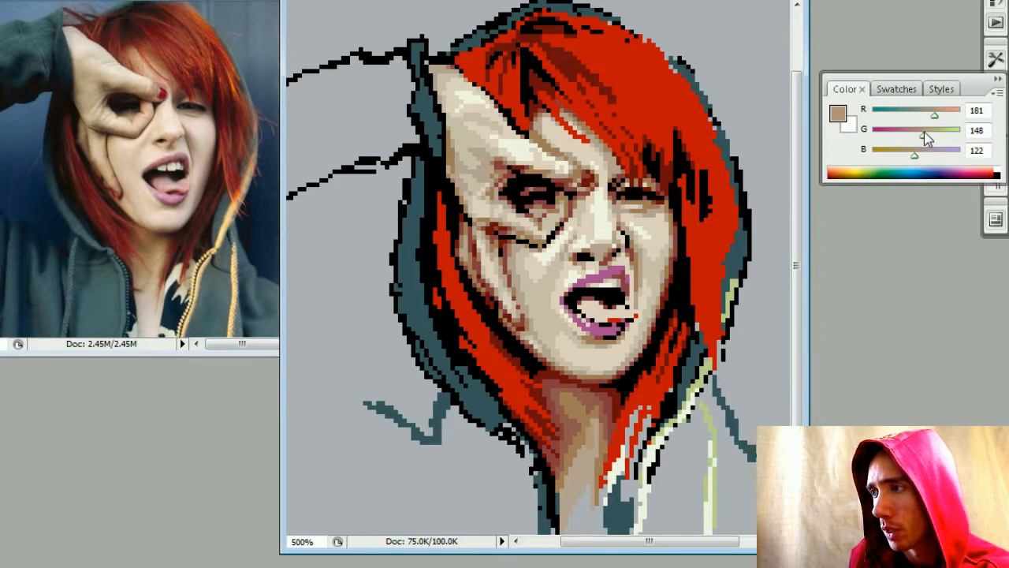
{"action": "left_click_drag", "start_coordinate": [924, 135], "coordinate": [925, 135]}
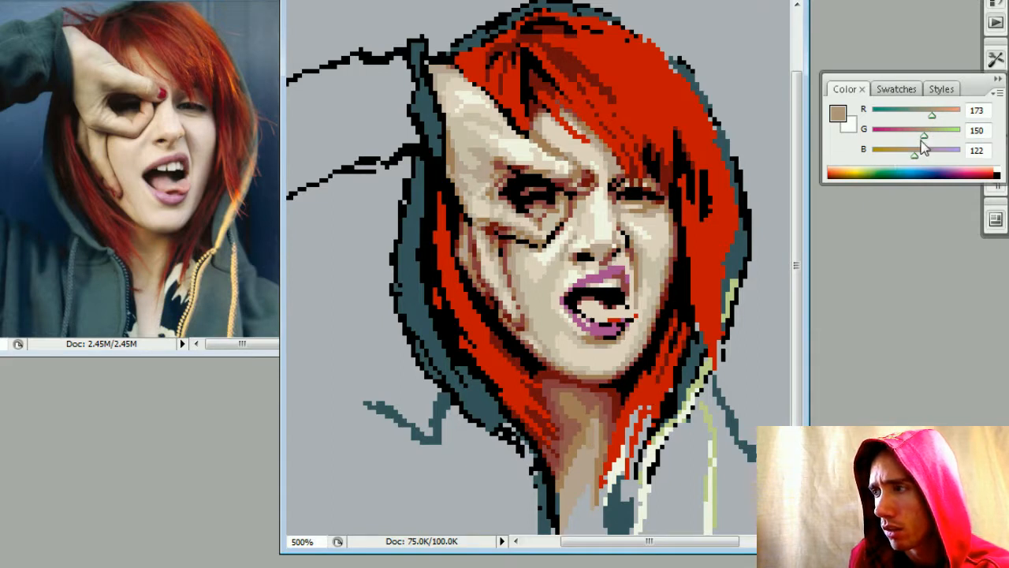
{"action": "left_click_drag", "start_coordinate": [916, 155], "coordinate": [913, 156]}
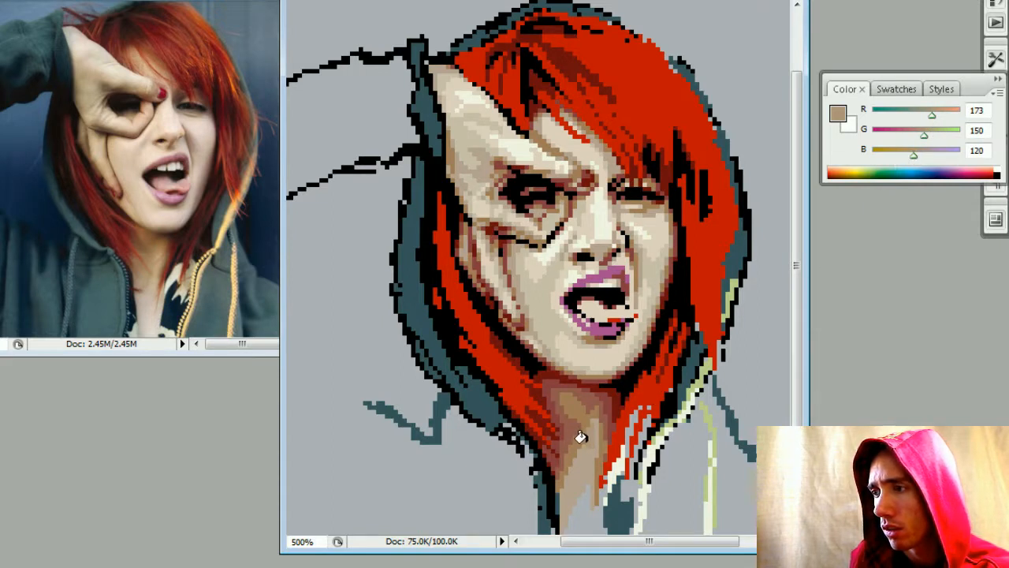
{"action": "left_click_drag", "start_coordinate": [924, 137], "coordinate": [922, 136]}
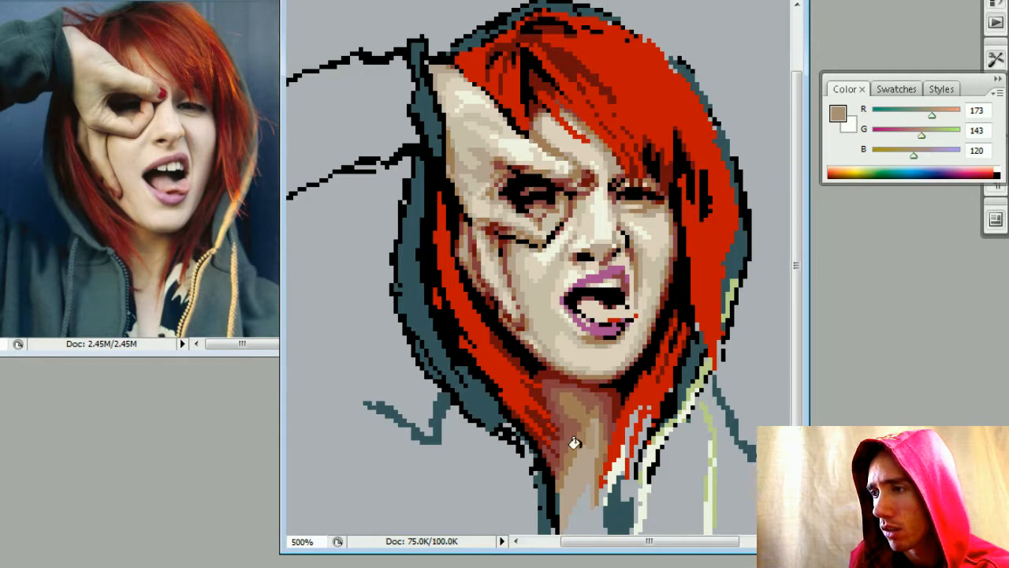
- Brush the mixed skin tone down the lower middle of the neck to soften its light-to-shadow transition
{"action": "key", "text": "b"}
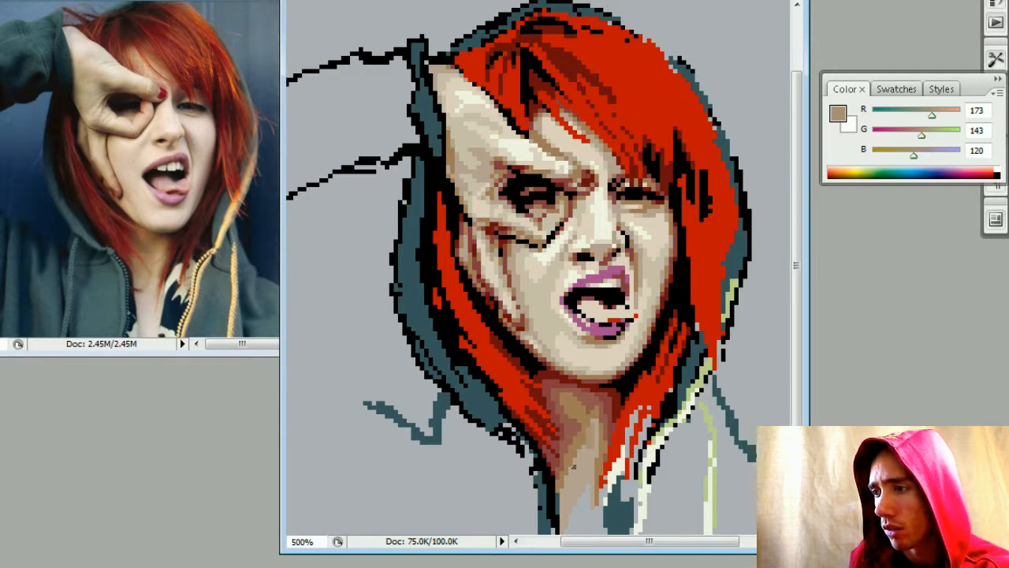
{"action": "mouse_move", "coordinate": [583, 452]}
{"action": "left_mouse_down"}
{"action": "mouse_move", "coordinate": [595, 421]}
{"action": "mouse_move", "coordinate": [601, 461]}
{"action": "mouse_move", "coordinate": [584, 447]}
{"action": "mouse_move", "coordinate": [565, 481]}
{"action": "left_mouse_up"}
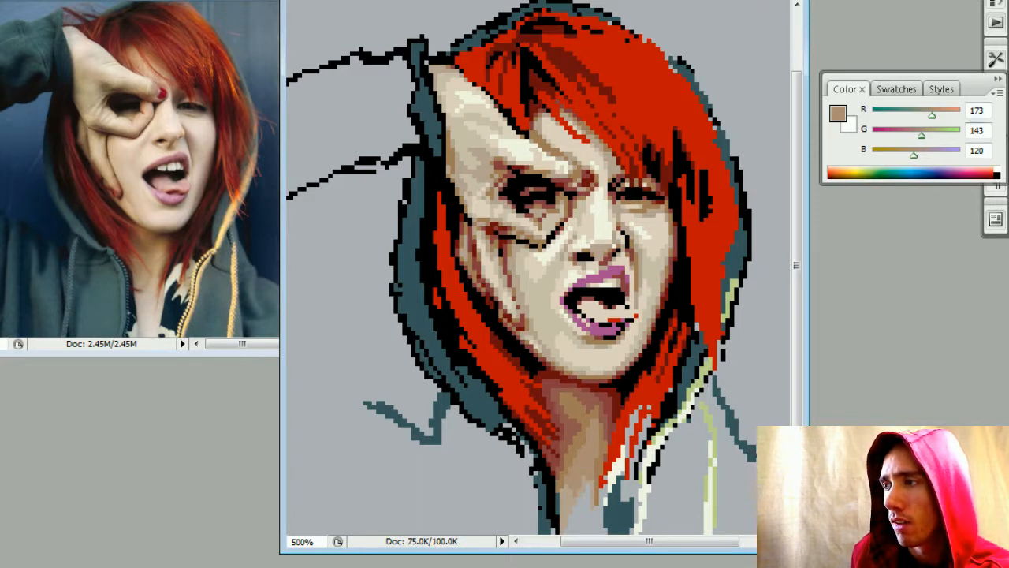
{"action": "left_click", "coordinate": [999, 79]}
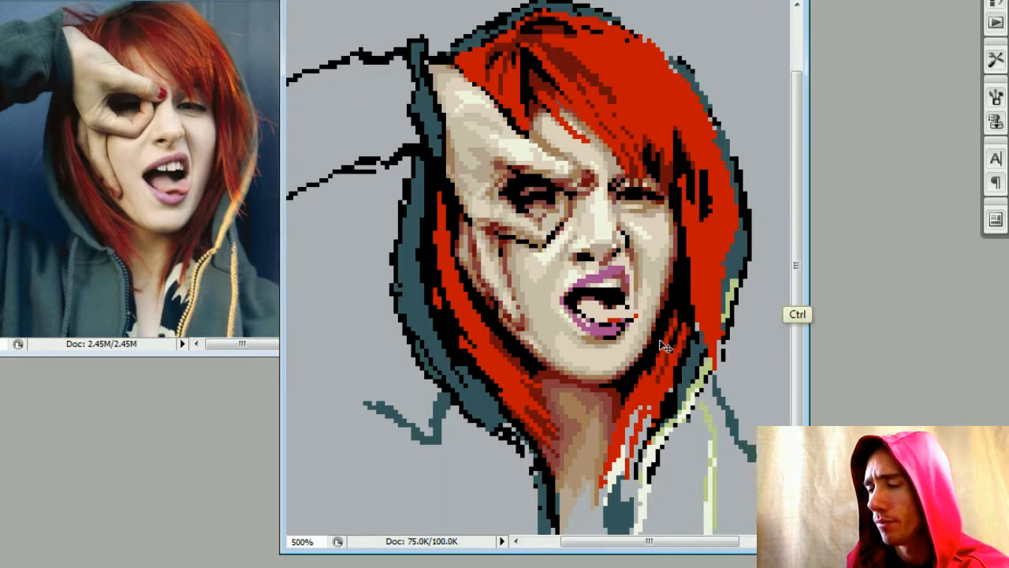
- Examine the whole portrait at actual size to judge the reworked neck shading against the reference photo
{"action": "key", "text": "ctrl+minus"}
{"action": "key", "text": "ctrl+minus"}
{"action": "key", "text": "ctrl+minus"}
{"action": "key", "text": "ctrl+minus"}
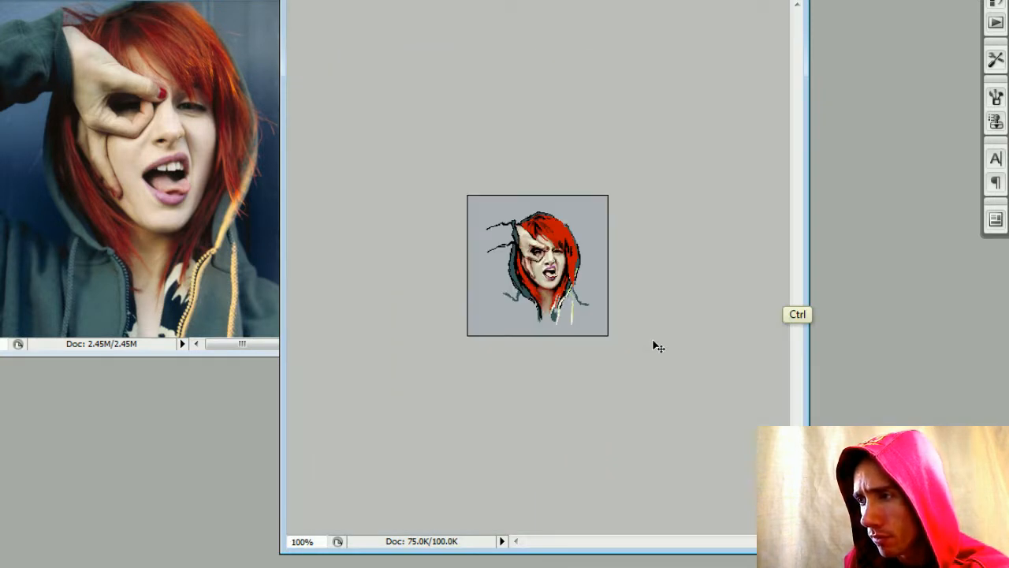
{"action": "key", "text": "ctrl+plus"}
{"action": "key", "text": "ctrl+minus"}
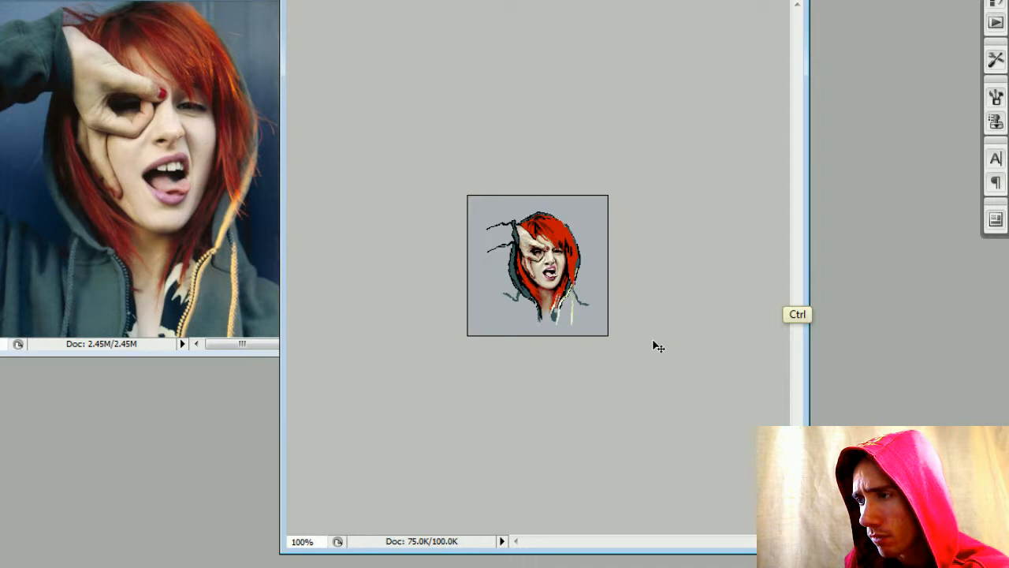
{"action": "key", "text": "ctrl+plus"}
{"action": "key", "text": "ctrl+plus"}
{"action": "key", "text": "ctrl+plus"}
{"action": "key", "text": "ctrl+plus"}
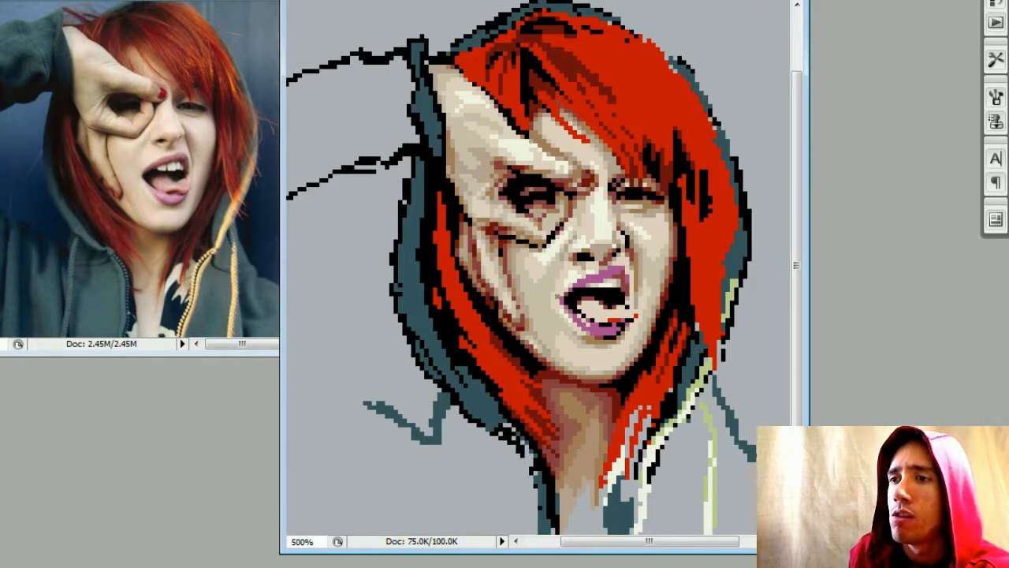
- Mix a soft pink of RGB 207, 153, 186 from the tongue's light tone and shade the tongue with it
{"action": "left_click", "coordinate": [619, 254], "text": "alt"}
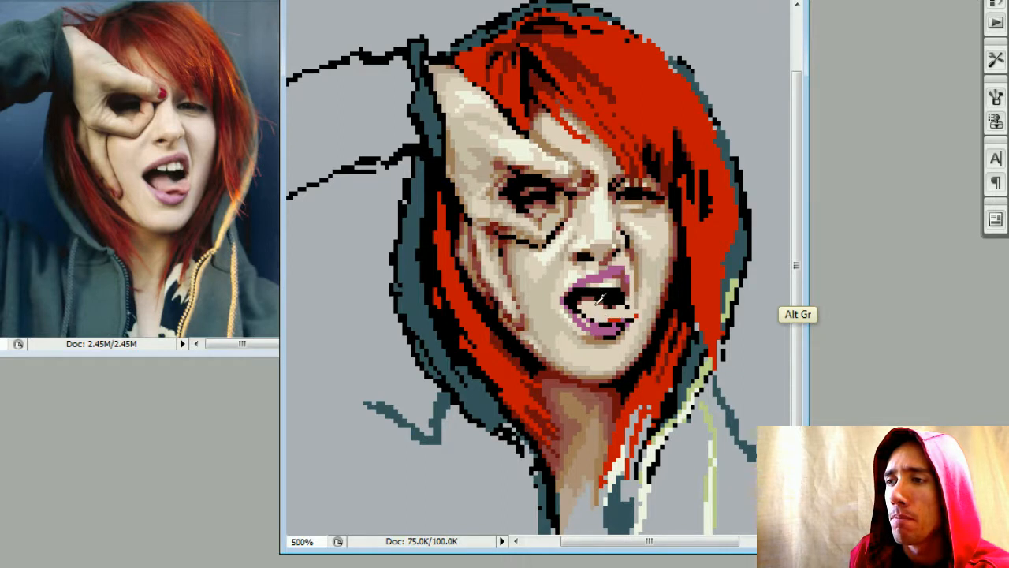
{"action": "left_click", "coordinate": [594, 306], "text": "alt"}
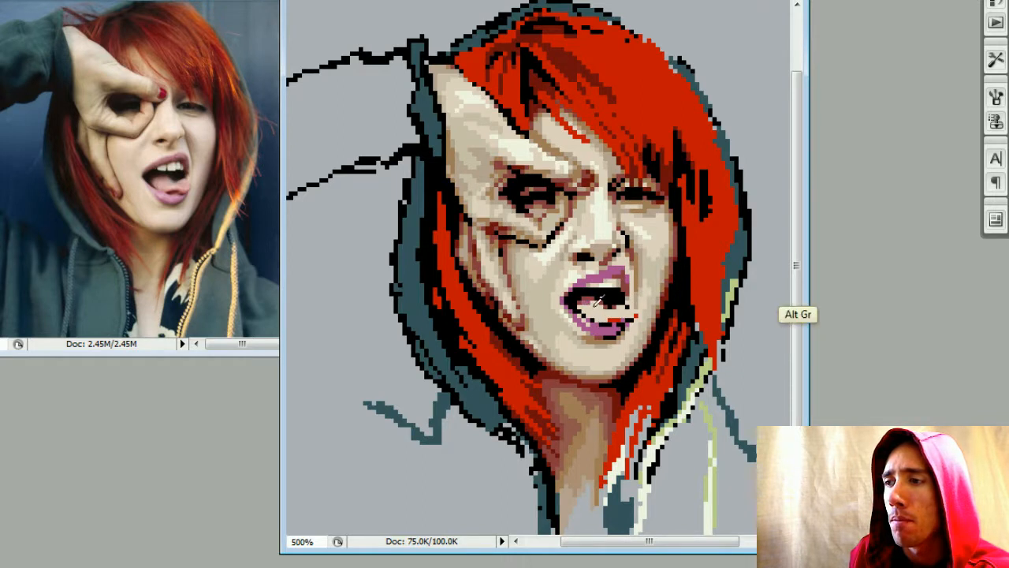
{"action": "left_click", "coordinate": [597, 302], "text": "alt"}
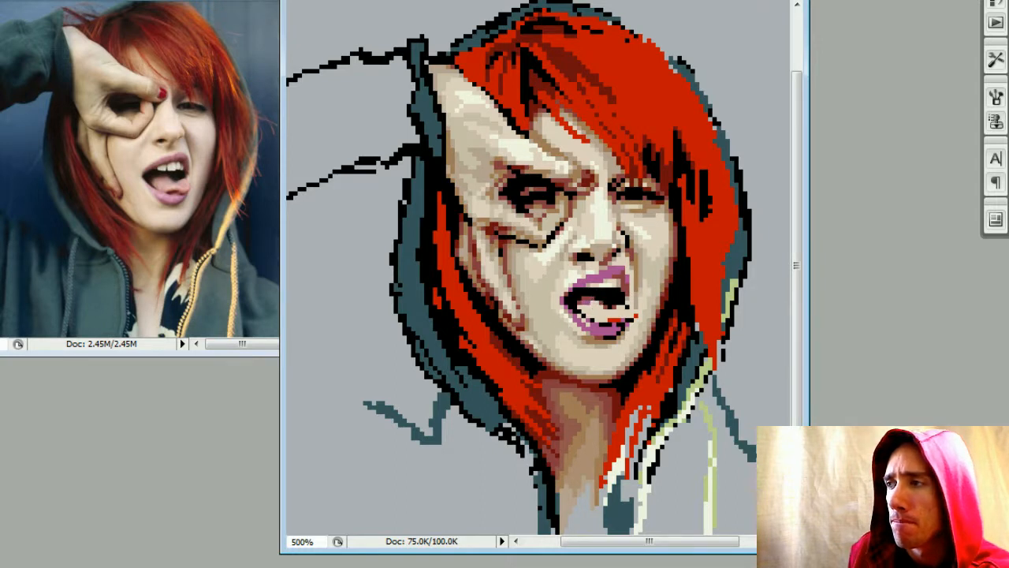
{"action": "key", "text": "F6"}
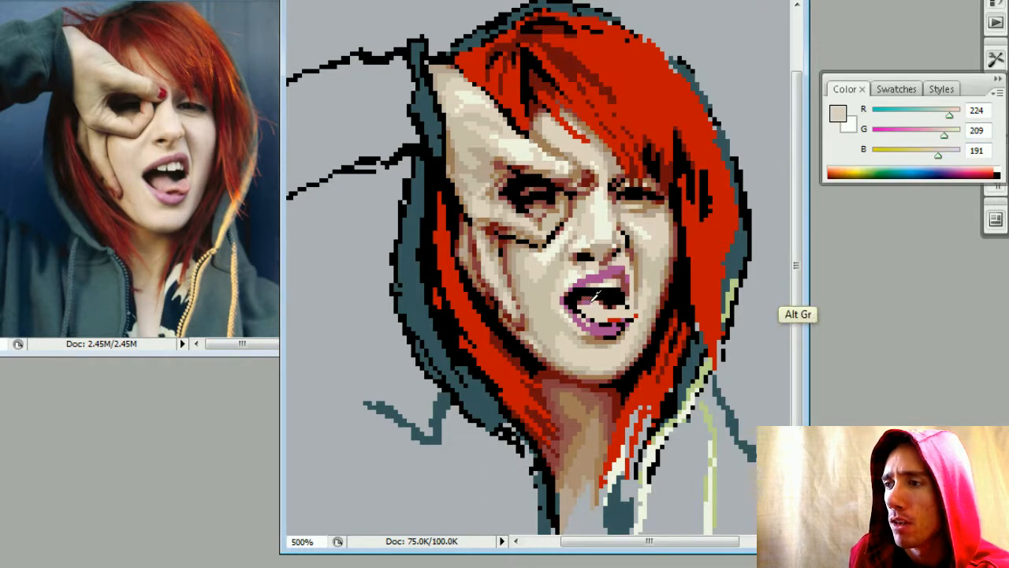
{"action": "left_click", "coordinate": [591, 300], "text": "alt"}
{"action": "left_click", "coordinate": [593, 306], "text": "alt"}
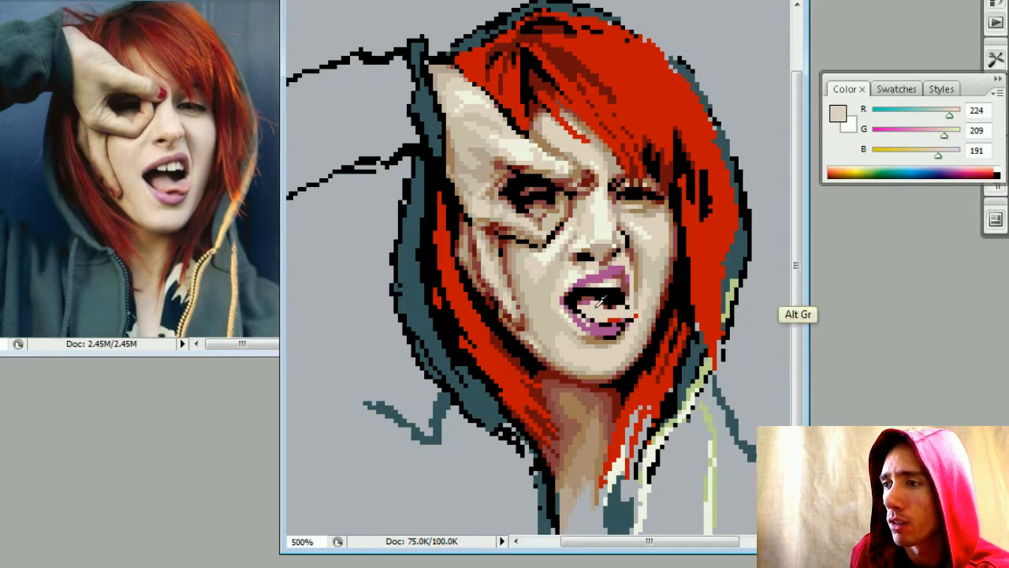
{"action": "left_click", "coordinate": [596, 298], "text": "alt"}
{"action": "left_click", "coordinate": [598, 297], "text": "alt"}
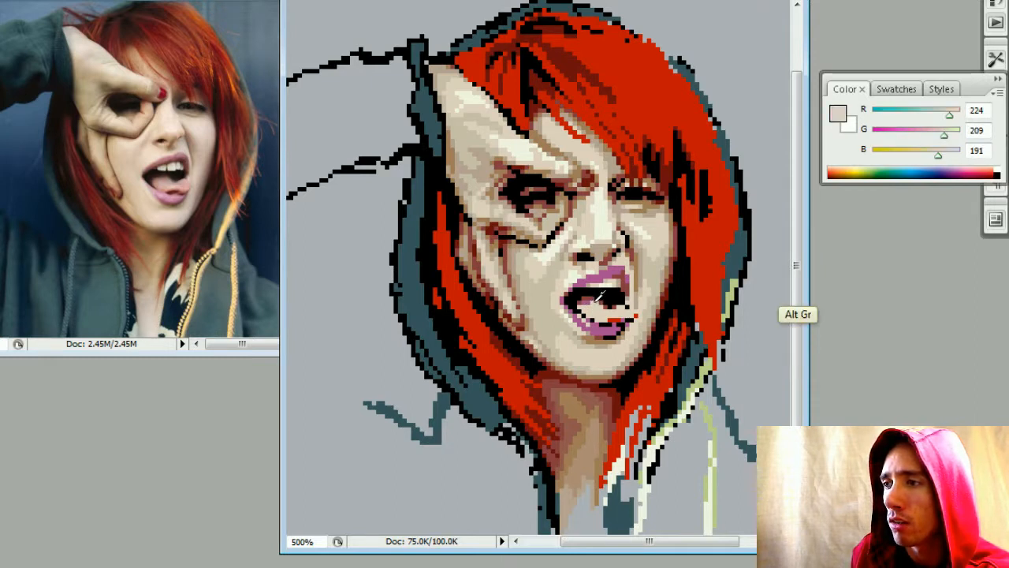
{"action": "left_click", "coordinate": [590, 302], "text": "alt"}
{"action": "left_click", "coordinate": [593, 302], "text": "alt"}
{"action": "left_click", "coordinate": [925, 133]}
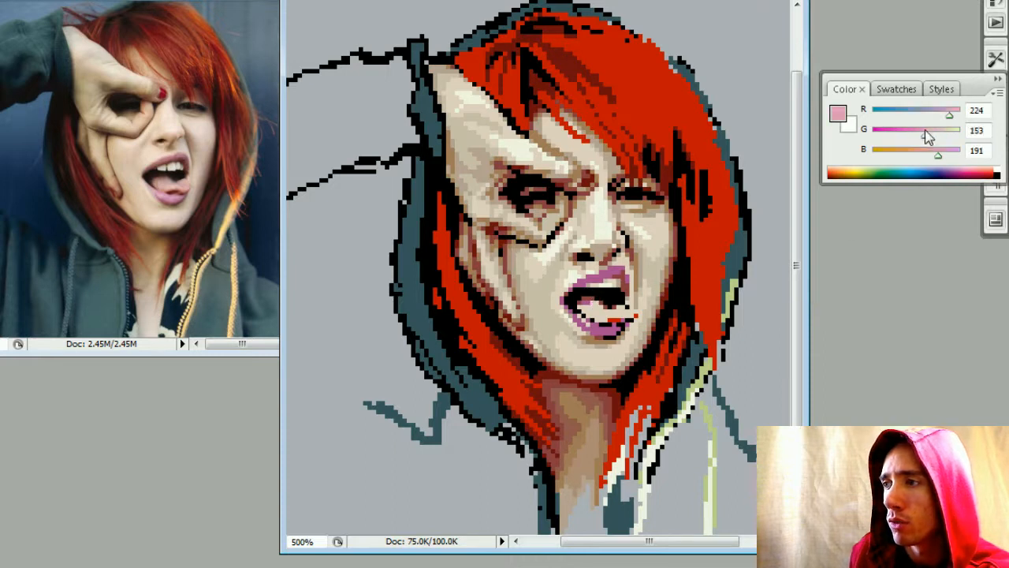
{"action": "left_click_drag", "start_coordinate": [925, 130], "coordinate": [943, 116]}
{"action": "left_click_drag", "start_coordinate": [937, 159], "coordinate": [924, 132]}
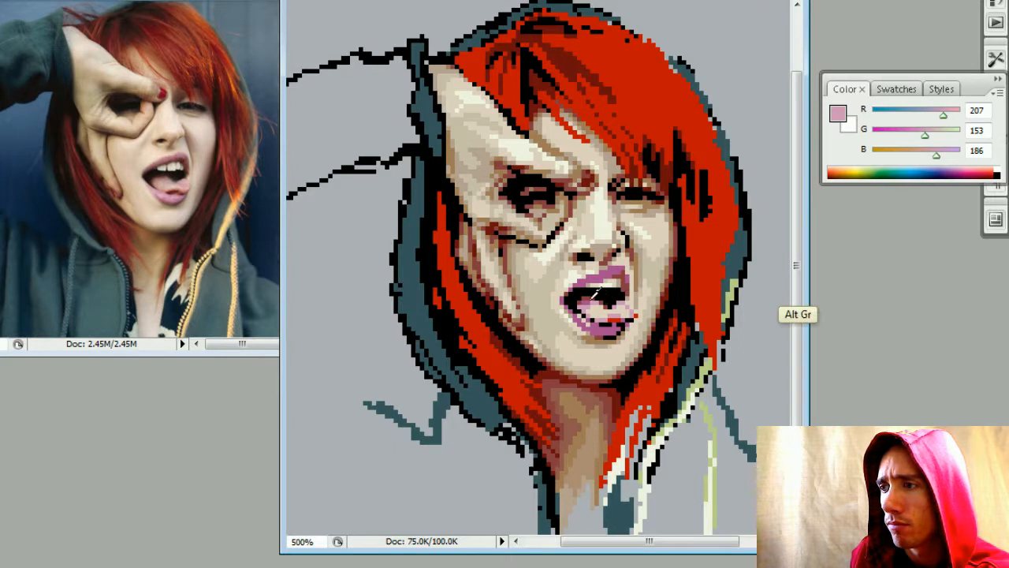
- Touch up the edge of the tongue and the adjoining mouth corner with the sampled lip purple and bright red
{"action": "left_click", "coordinate": [597, 297], "text": "alt"}
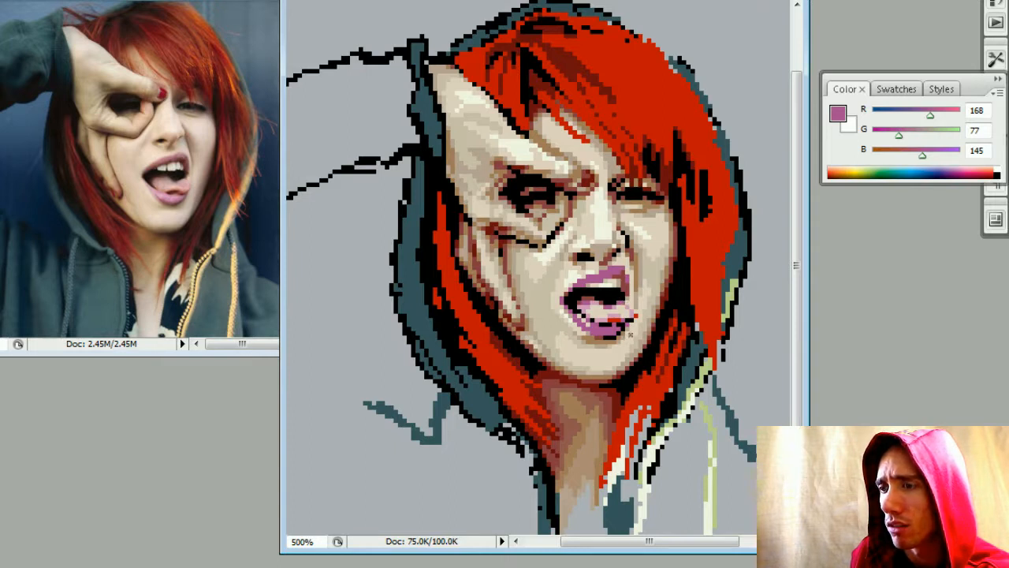
{"action": "key", "text": "alt"}
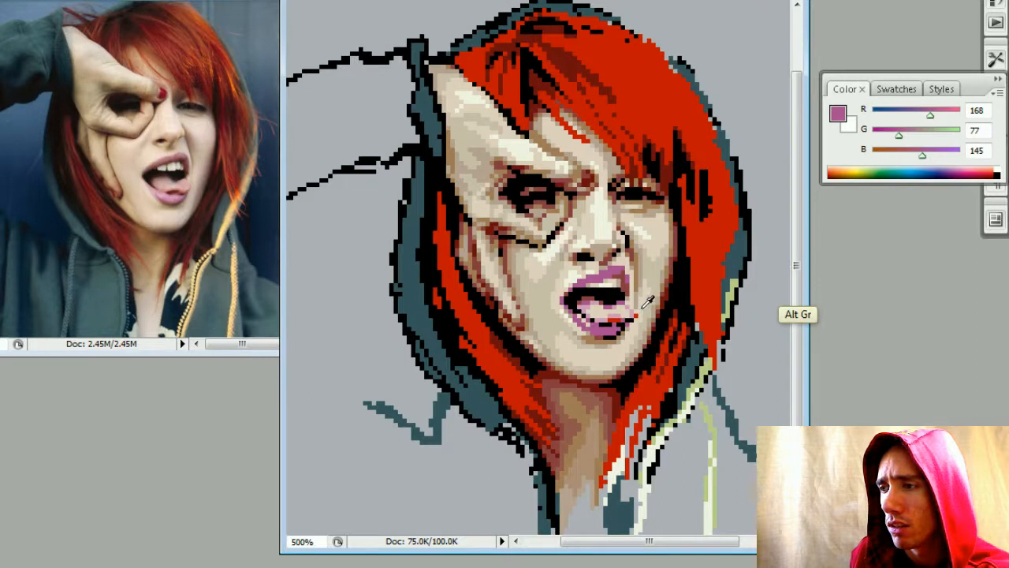
{"action": "left_click", "coordinate": [637, 312], "text": "alt"}
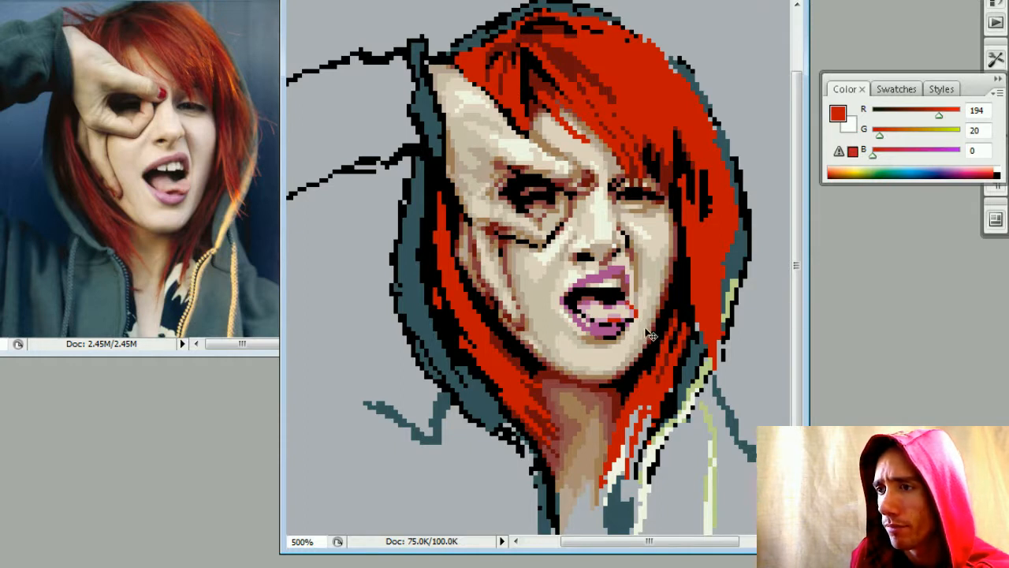
- Compare the portrait at 100%, 200% and 500% to check how the recoloured tongue and mouth read
{"action": "key", "text": "ctrl+alt+0"}
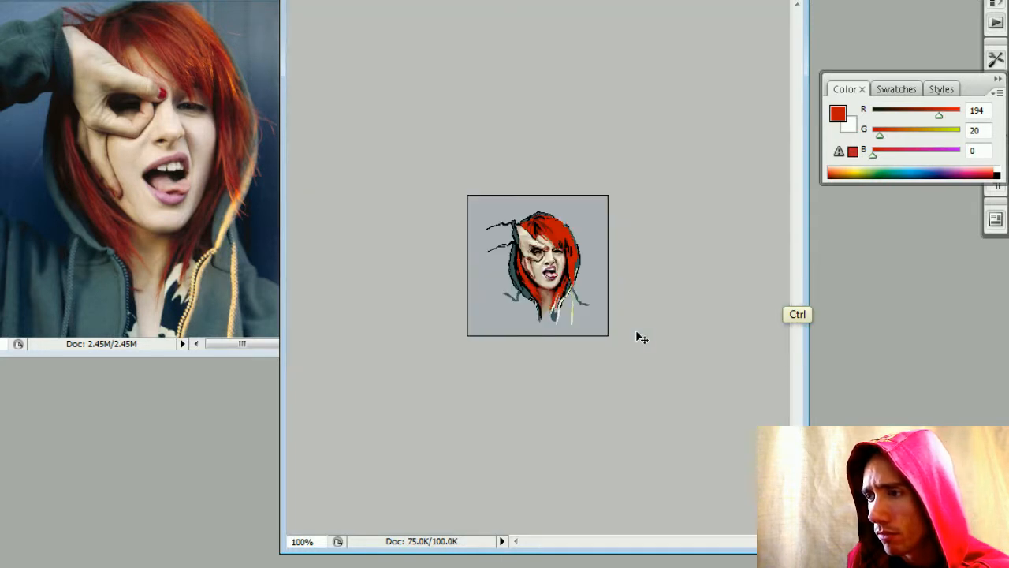
{"action": "key", "text": "ctrl+plus"}
{"action": "key", "text": "ctrl+minus"}
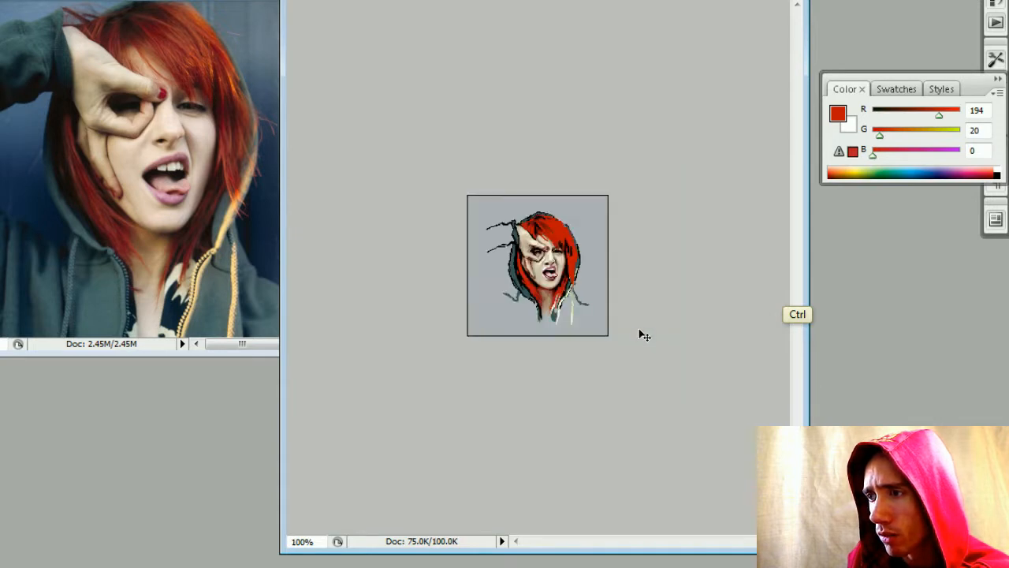
{"action": "key", "text": "ctrl+plus"}
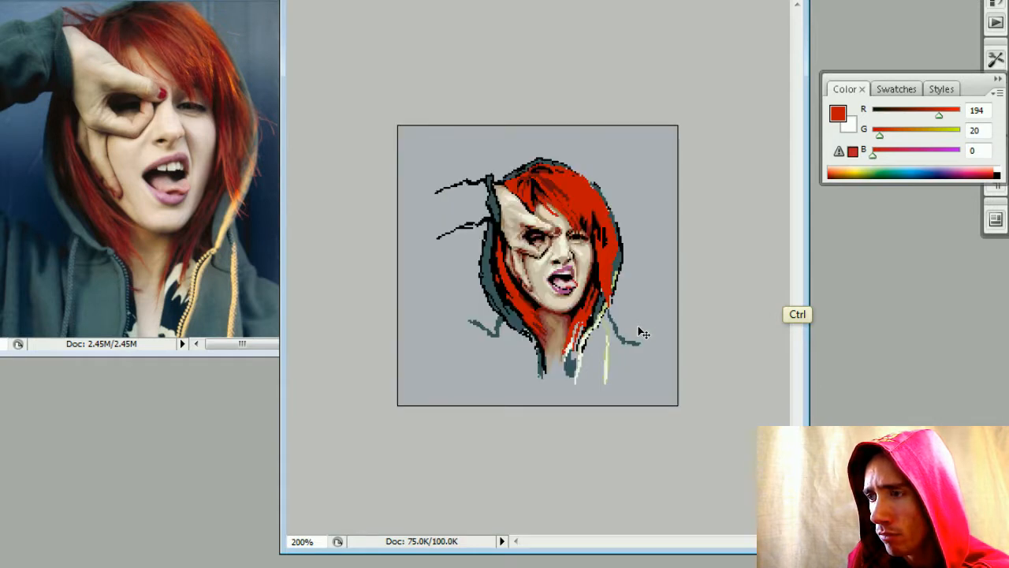
{"action": "key", "text": "ctrl+minus"}
{"action": "key", "text": "ctrl+plus"}
{"action": "key", "text": "ctrl+plus"}
{"action": "key", "text": "ctrl+plus"}
{"action": "key", "text": "ctrl+plus"}
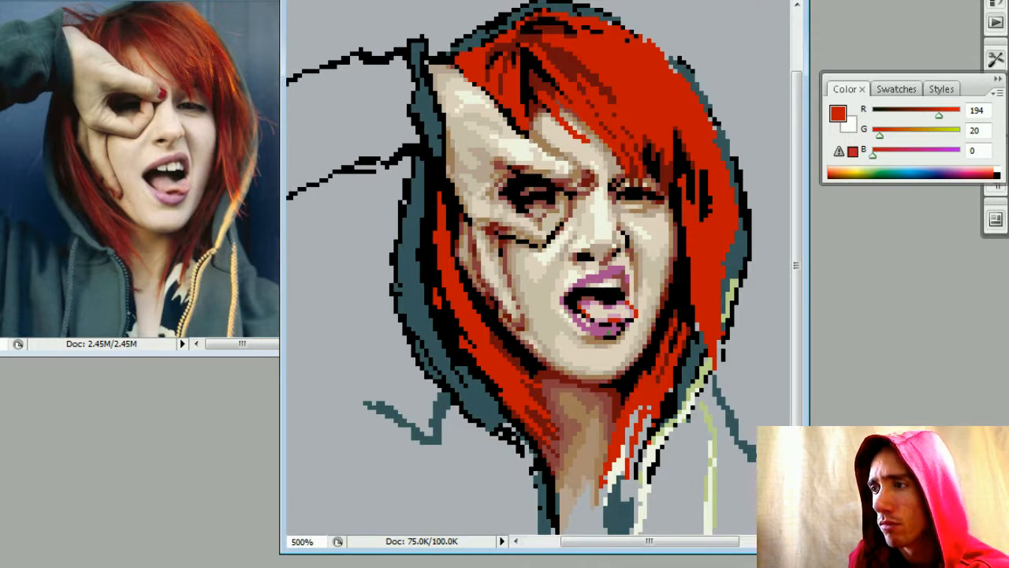
{"action": "key", "text": "ctrl+minus"}
{"action": "key", "text": "ctrl+minus"}
{"action": "key", "text": "ctrl+minus"}
{"action": "key", "text": "ctrl+minus"}
{"action": "key", "text": "ctrl+plus"}
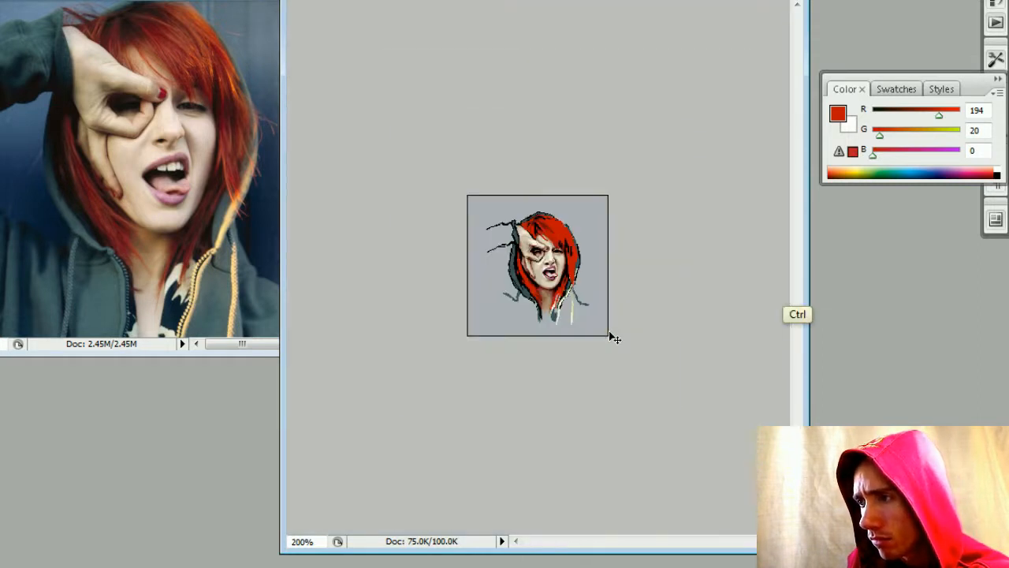
{"action": "key", "text": "ctrl+minus"}
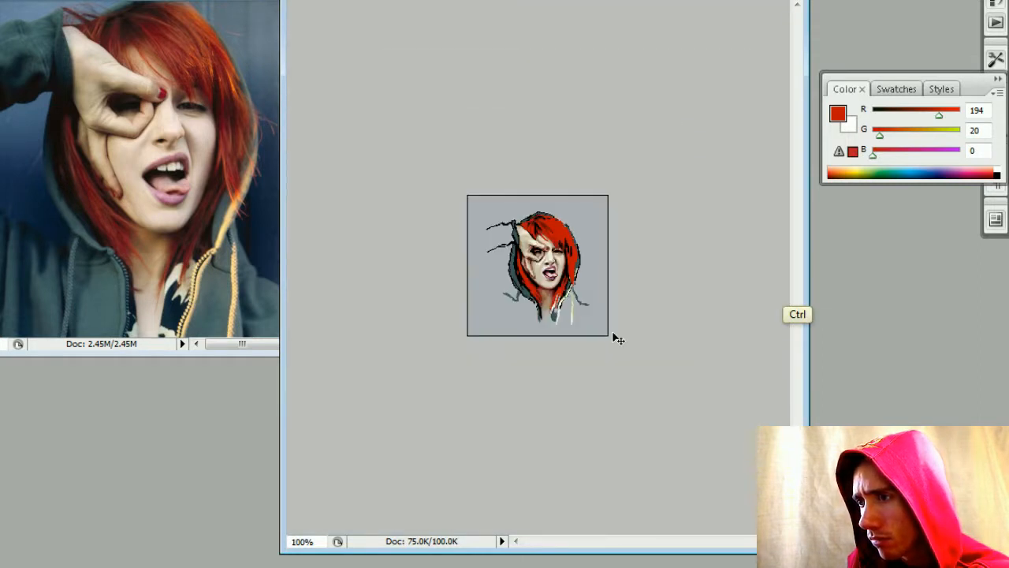
- Examine the whole portrait at several magnifications between 100% and 500% to judge the face and hair against the reference photo
{"action": "key", "text": "ctrl+plus"}
{"action": "key", "text": "ctrl+plus"}
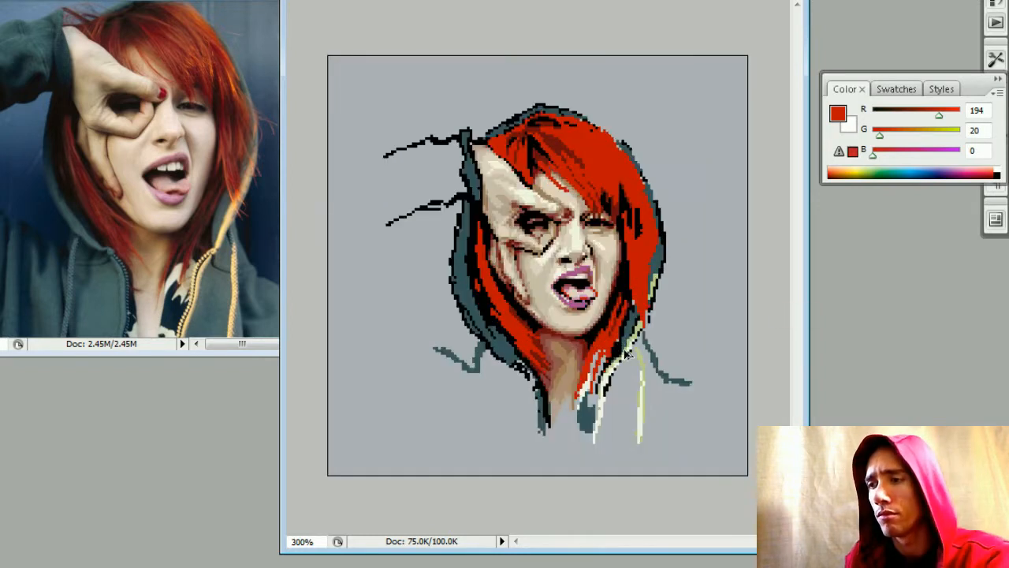
{"action": "key", "text": "ctrl+alt"}
{"action": "key", "text": "ctrl+minus"}
{"action": "key", "text": "ctrl+minus"}
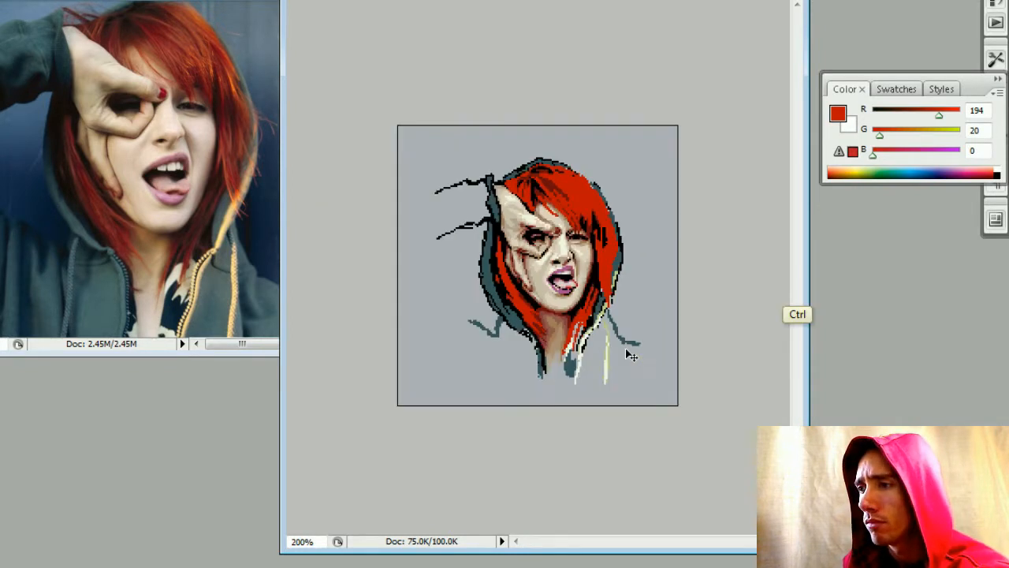
{"action": "key", "text": "ctrl+plus"}
{"action": "key", "text": "ctrl+plus"}
{"action": "key", "text": "ctrl+plus"}
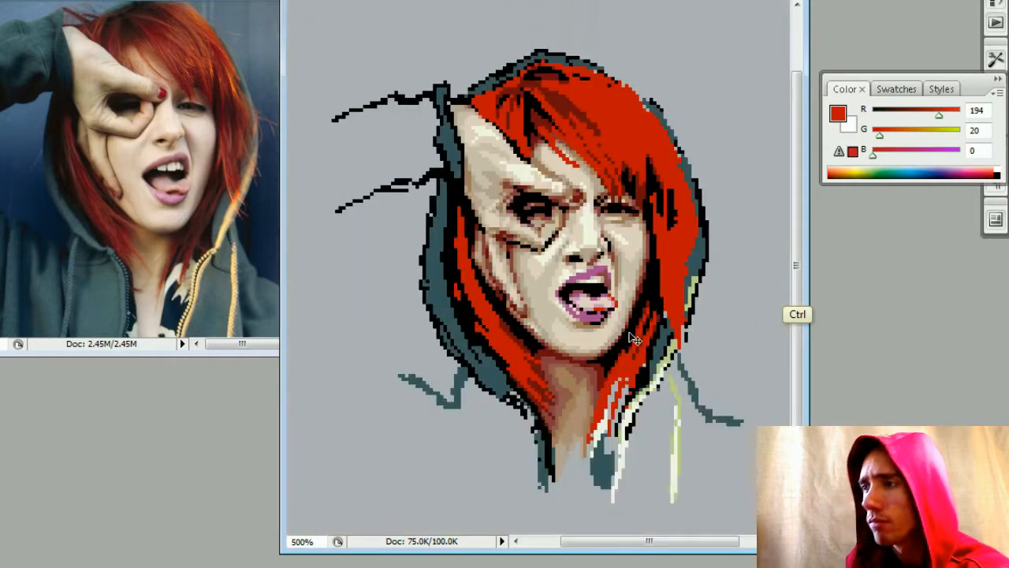
{"action": "key", "text": "ctrl+plus"}
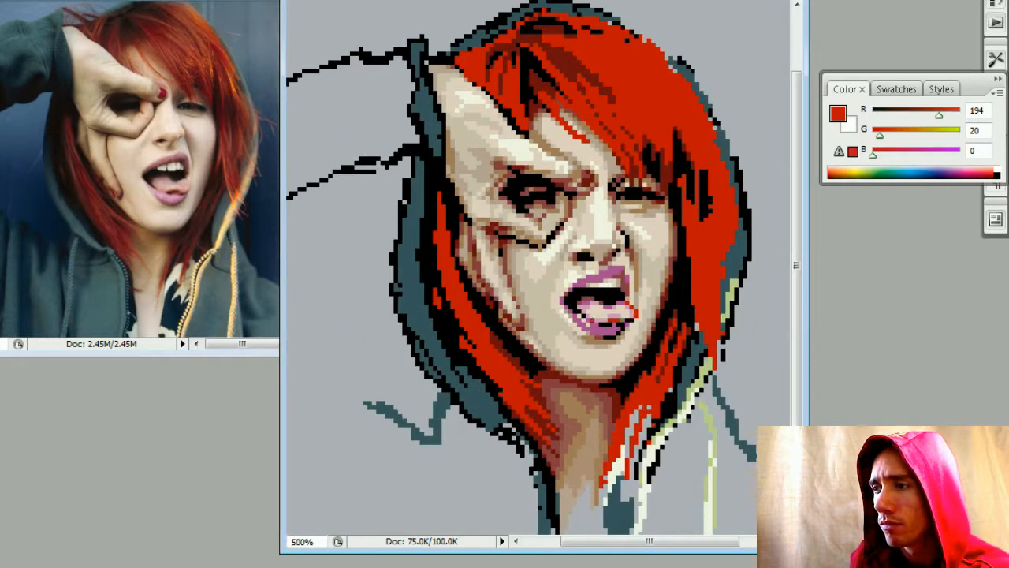
{"action": "key", "text": "ctrl+minus"}
{"action": "key", "text": "ctrl+minus"}
{"action": "key", "text": "ctrl+minus"}
{"action": "key", "text": "ctrl+minus"}
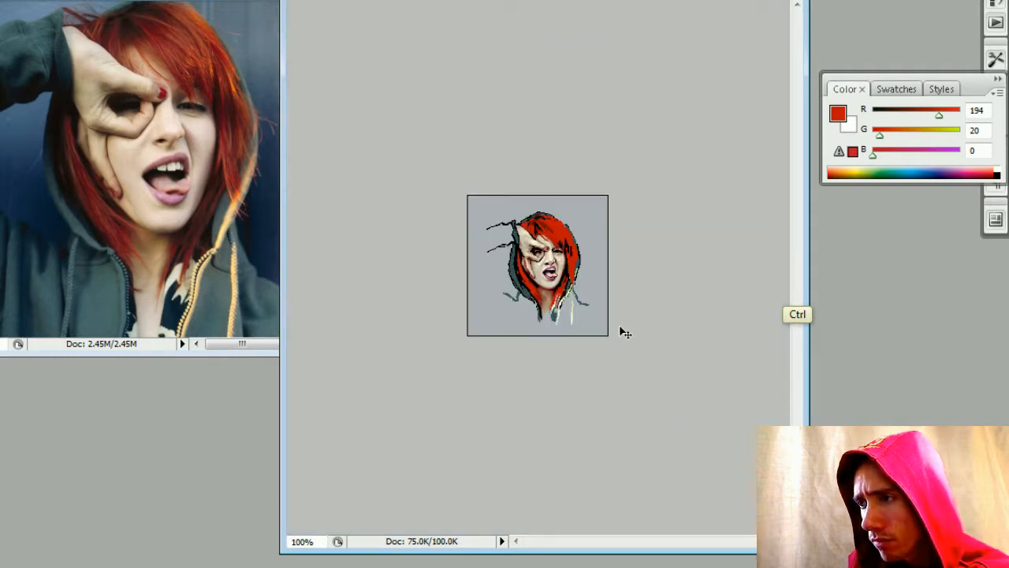
{"action": "key", "text": "ctrl+plus"}
{"action": "key", "text": "ctrl+plus"}
{"action": "key", "text": "ctrl+plus"}
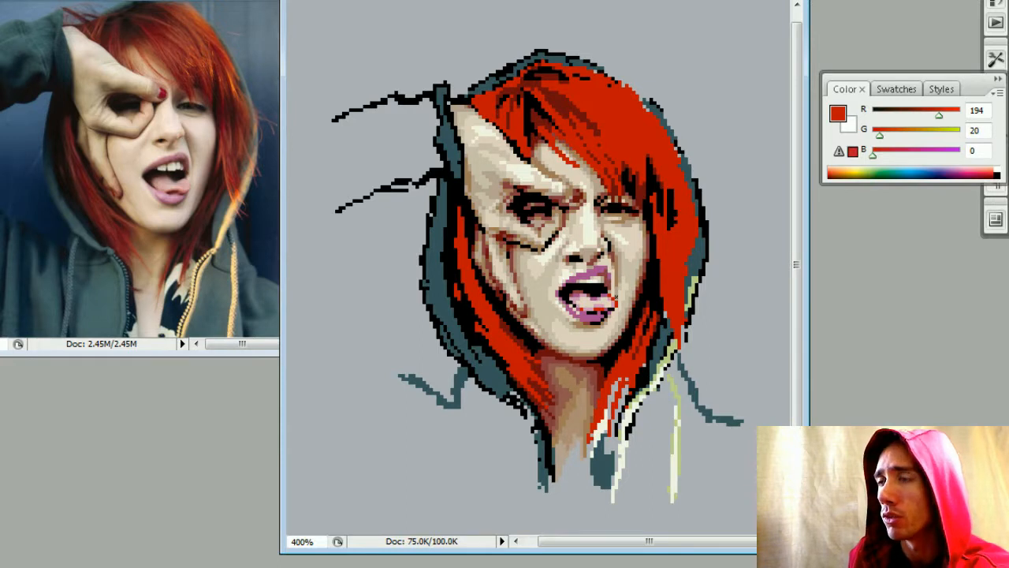
{"action": "key", "text": "ctrl+plus"}
{"action": "key", "text": "ctrl+minus"}
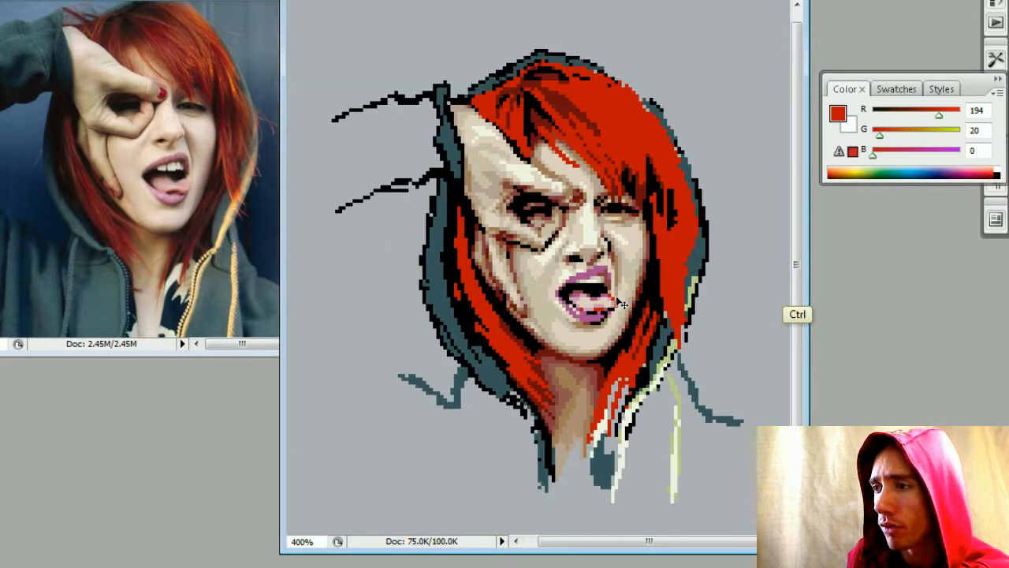
- Paint fine hair strands beside the parting above the raised hand, alternating sampled dark red (110, 15, 15) and bright red (194, 20, 0)
{"action": "key", "text": "ctrl+plus"}
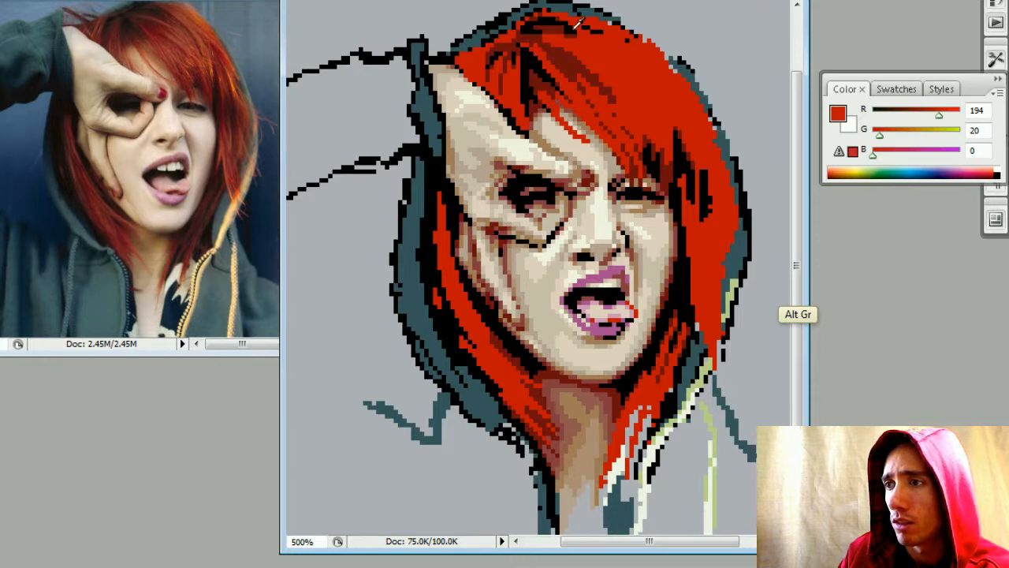
{"action": "left_click", "coordinate": [517, 38], "text": "alt"}
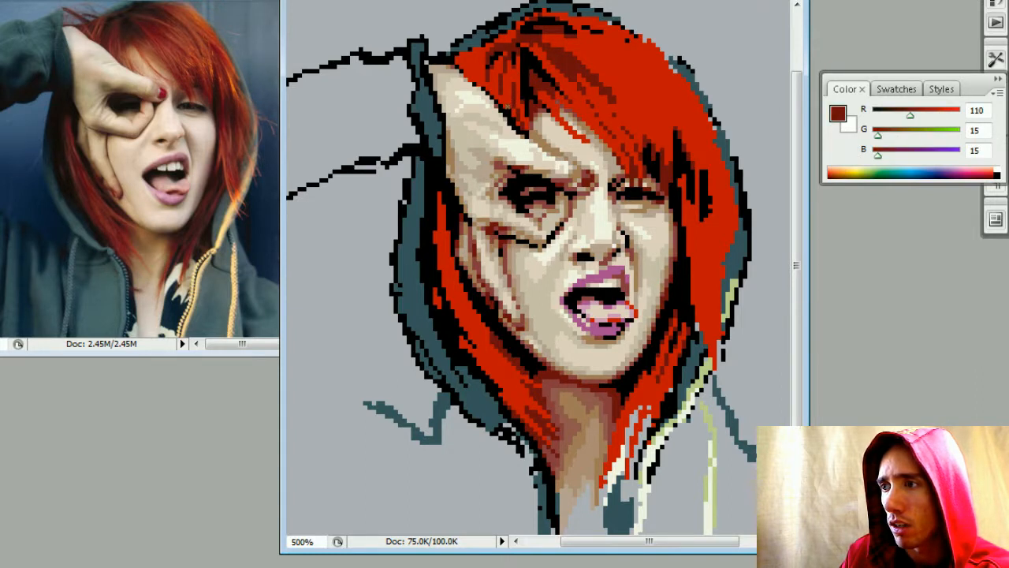
{"action": "left_click", "coordinate": [515, 88], "text": "alt"}
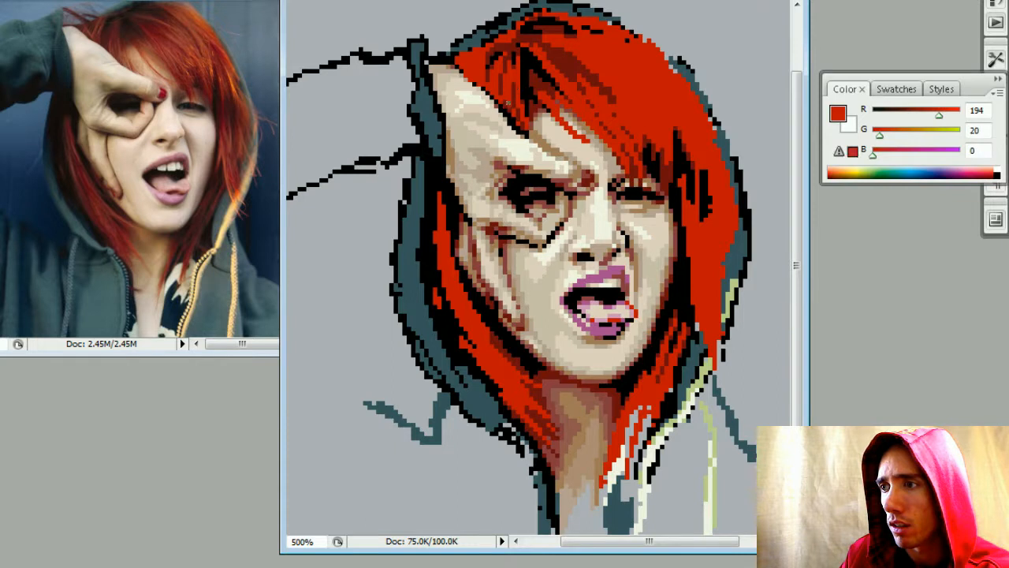
{"action": "left_click", "coordinate": [518, 95], "text": "alt"}
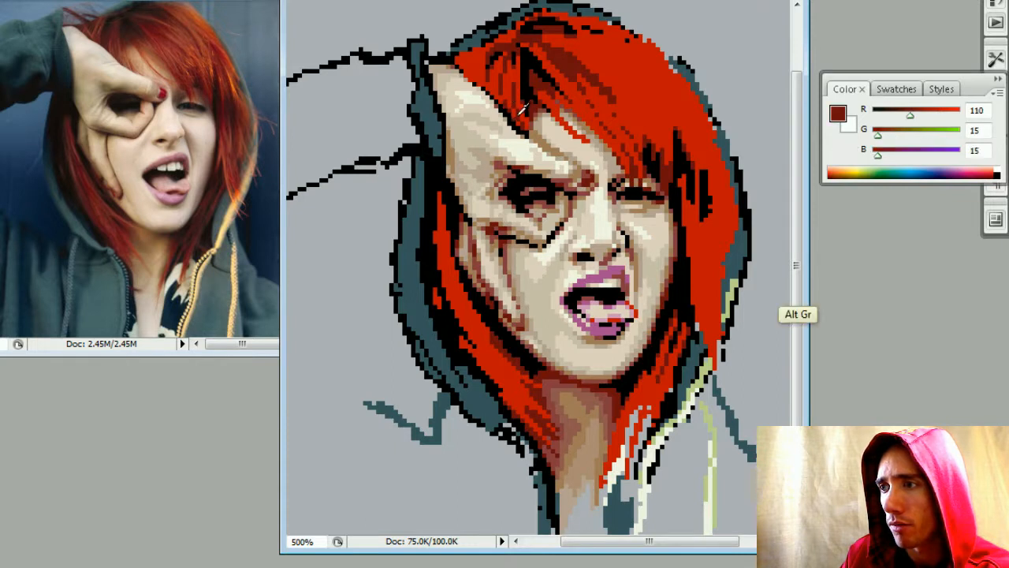
{"action": "left_click", "coordinate": [520, 108], "text": "alt"}
{"action": "left_click", "coordinate": [520, 108], "text": "alt"}
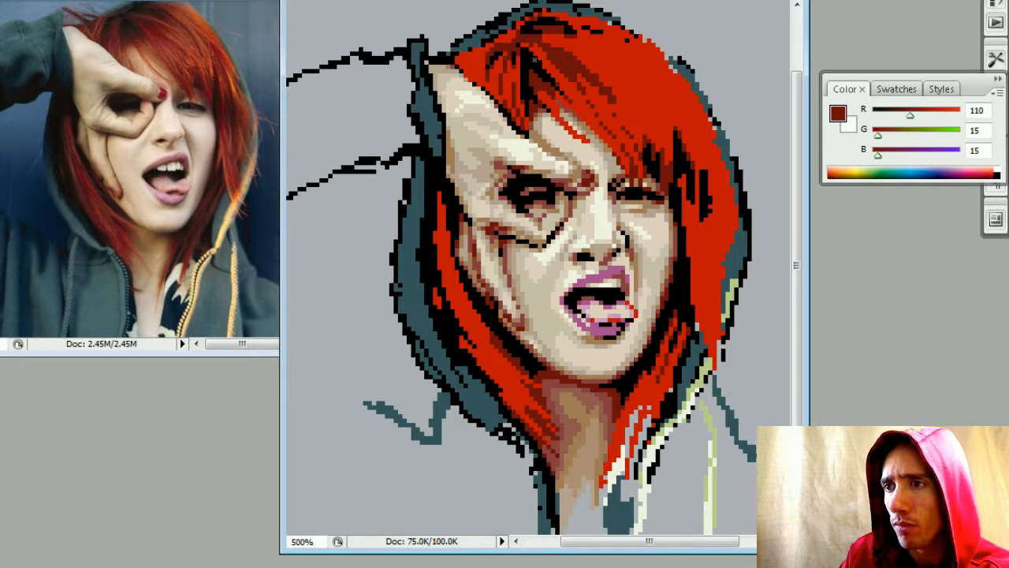
{"action": "key", "text": "alt"}
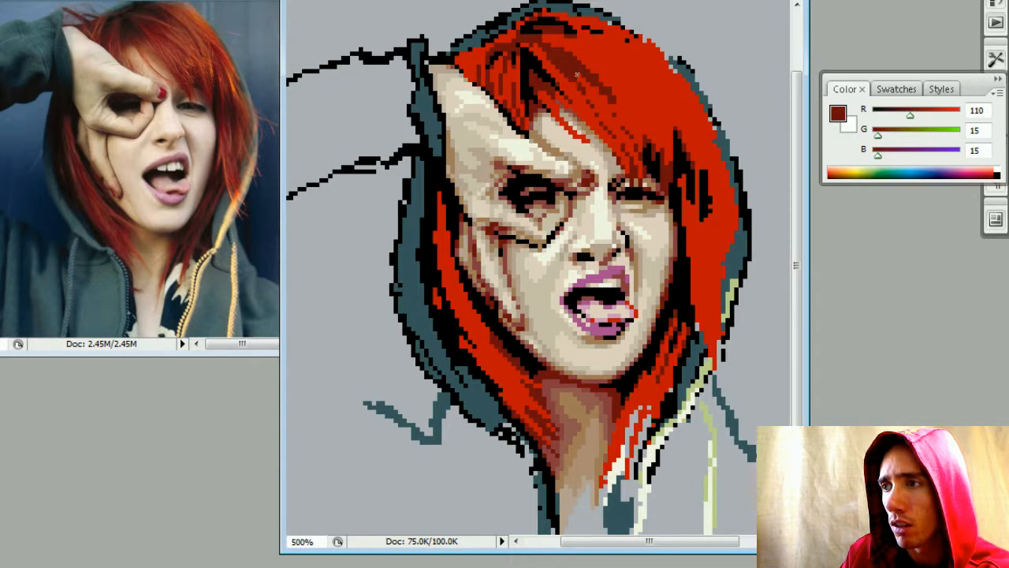
- Break up the flat red of the swept fringe and crown with thin diagonal strands in the sampled dark and bright reds
{"action": "left_click", "coordinate": [572, 84], "text": "alt"}
{"action": "left_click", "coordinate": [572, 73], "text": "alt"}
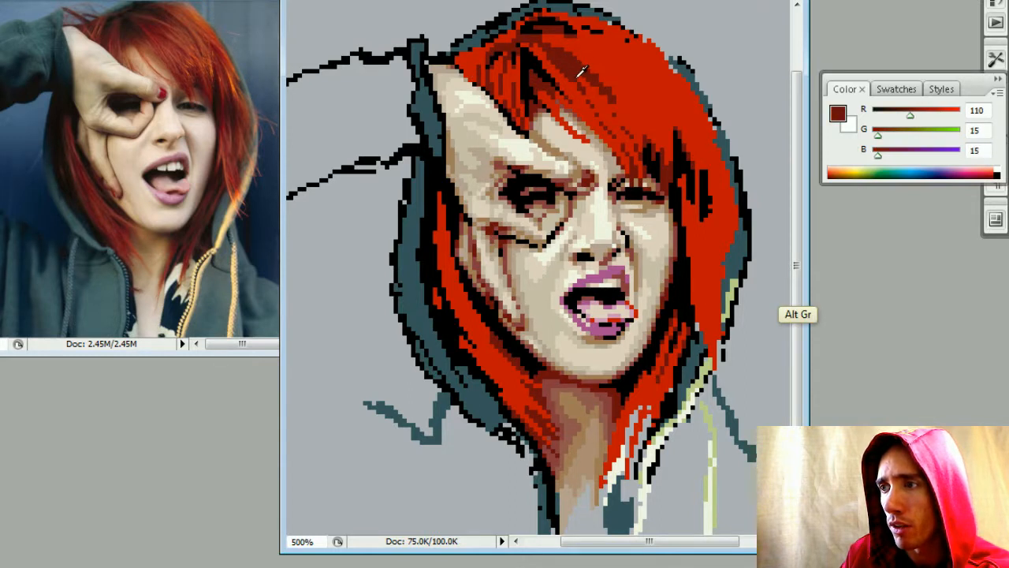
{"action": "left_click", "coordinate": [603, 61], "text": "alt"}
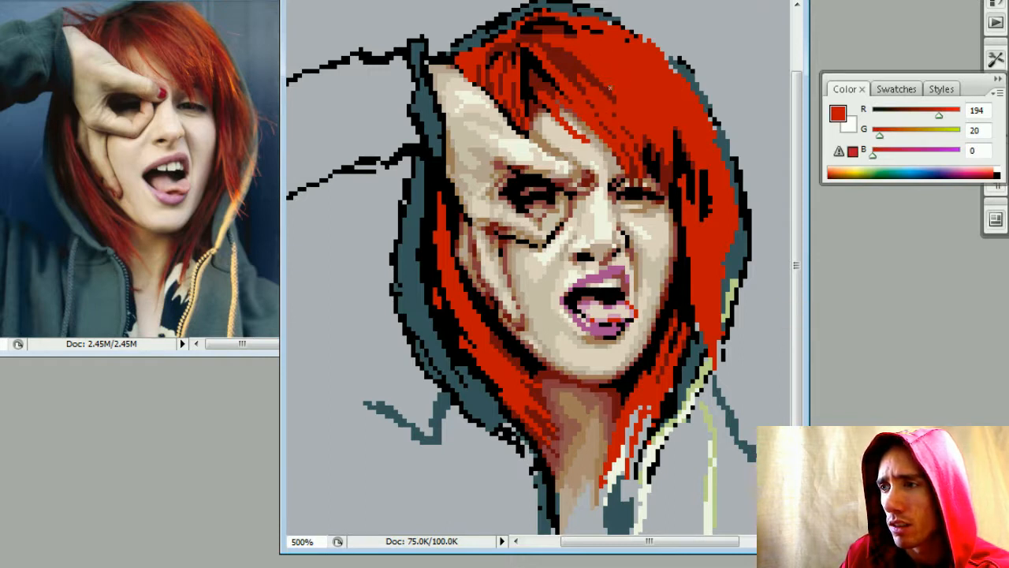
{"action": "left_click", "coordinate": [636, 77], "text": "alt"}
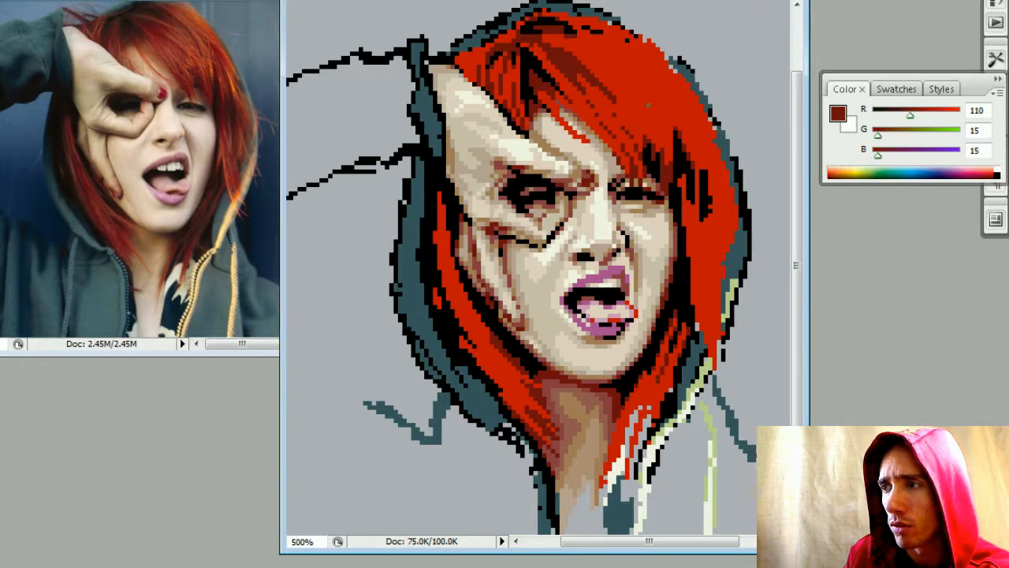
{"action": "left_click_drag", "start_coordinate": [655, 124], "coordinate": [634, 93]}
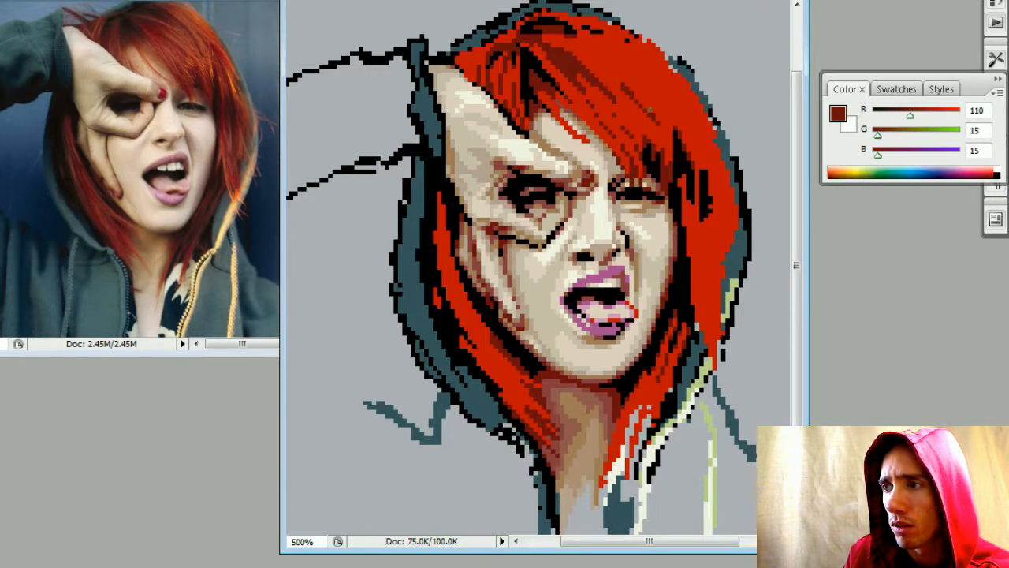
{"action": "left_click", "coordinate": [657, 105], "text": "alt"}
{"action": "left_click", "coordinate": [662, 108], "text": "alt"}
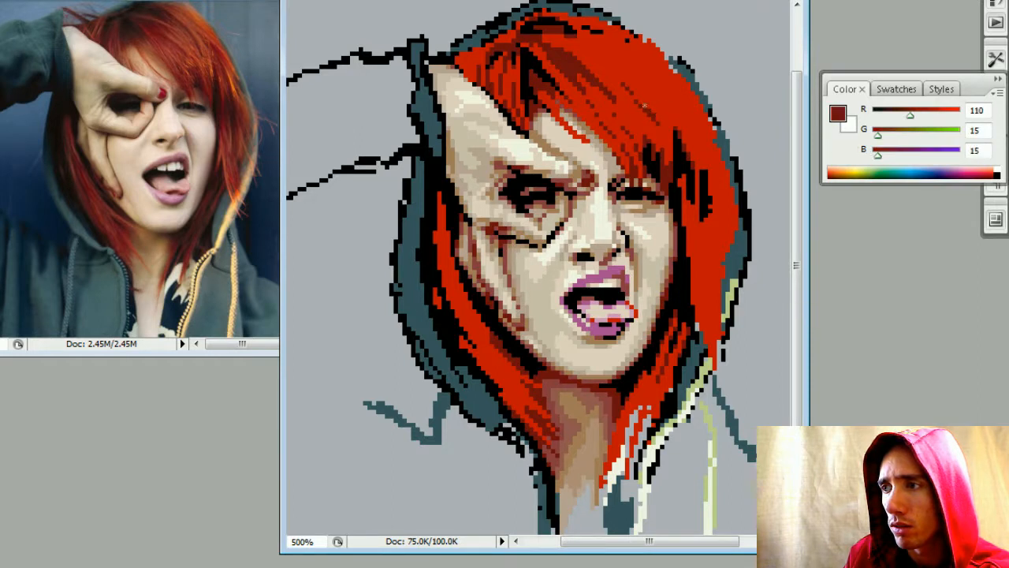
- Paint dark red (110, 15, 15) strands through the bright red hair above the fringe, sampling tones from the hair
{"action": "left_click", "coordinate": [637, 99], "text": "alt"}
{"action": "left_click", "coordinate": [641, 87], "text": "alt"}
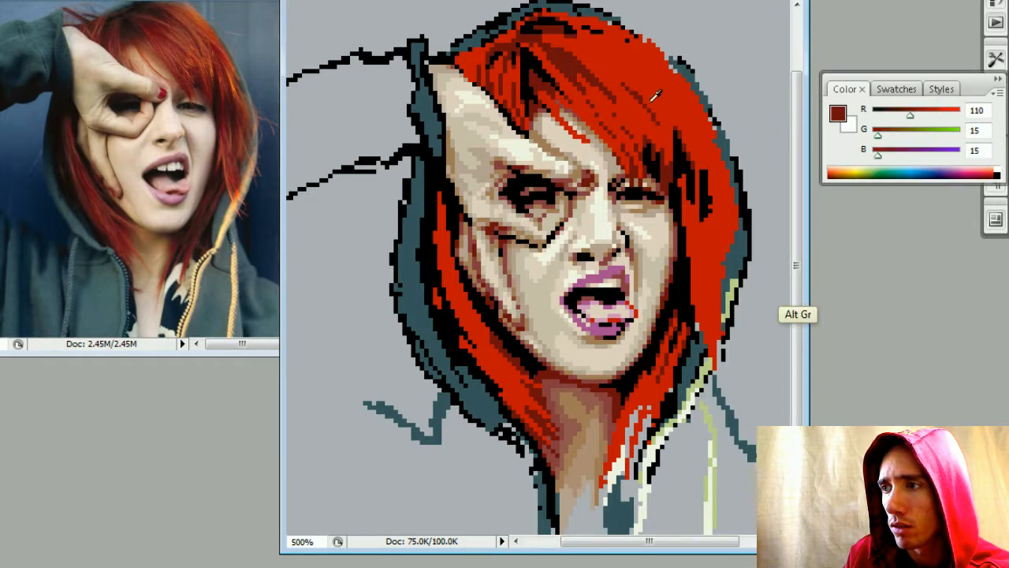
{"action": "left_click", "coordinate": [651, 102], "text": "alt"}
{"action": "left_click", "coordinate": [638, 94], "text": "alt"}
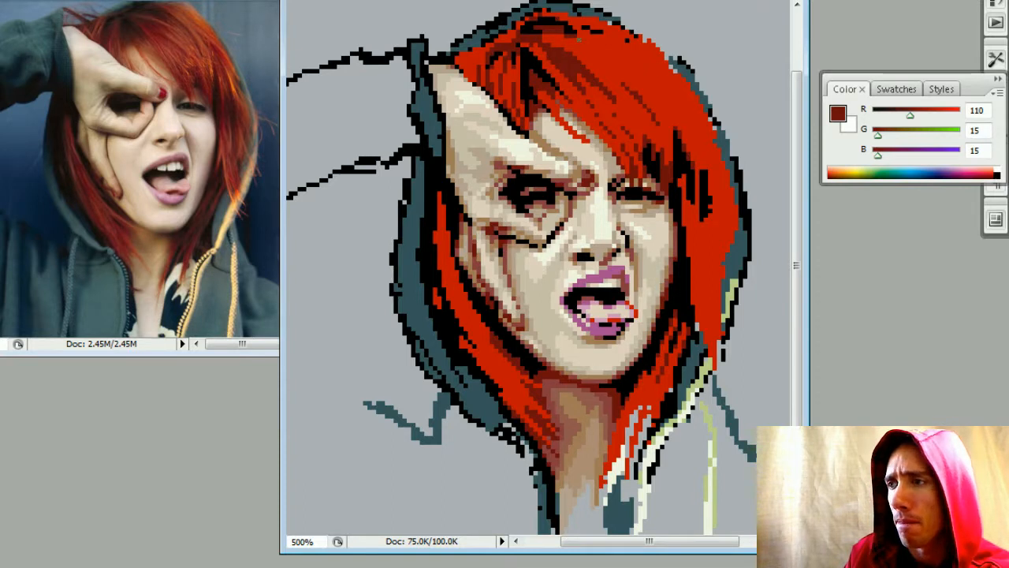
{"action": "left_click_drag", "start_coordinate": [578, 37], "coordinate": [602, 54]}
{"action": "left_click", "coordinate": [624, 60], "text": "alt"}
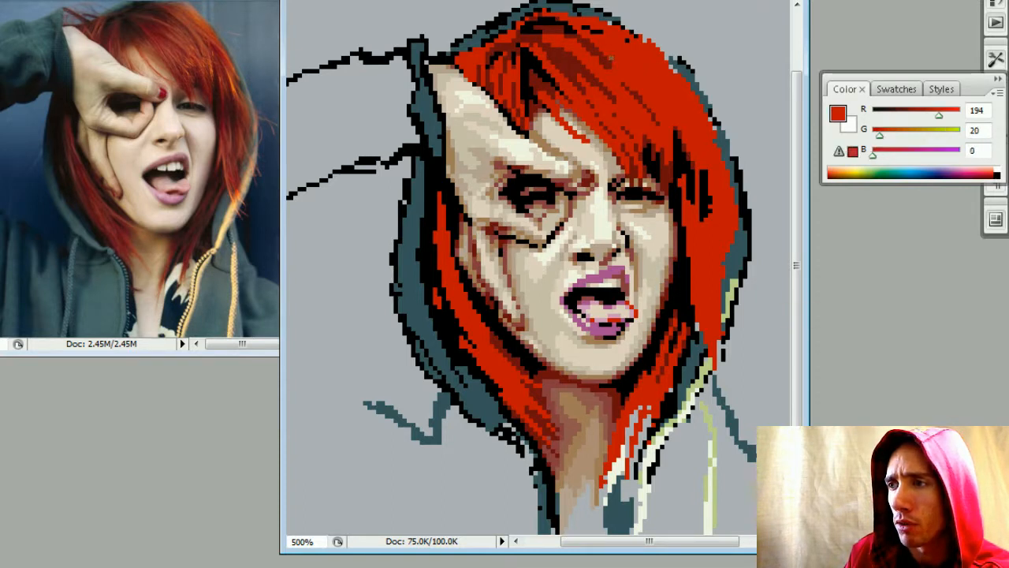
- Deepen the crown near the hair parting with a black strand and short dark red (110, 15, 15) strokes
{"action": "left_click", "coordinate": [589, 46], "text": "alt"}
{"action": "left_click_drag", "start_coordinate": [597, 57], "coordinate": [565, 30]}
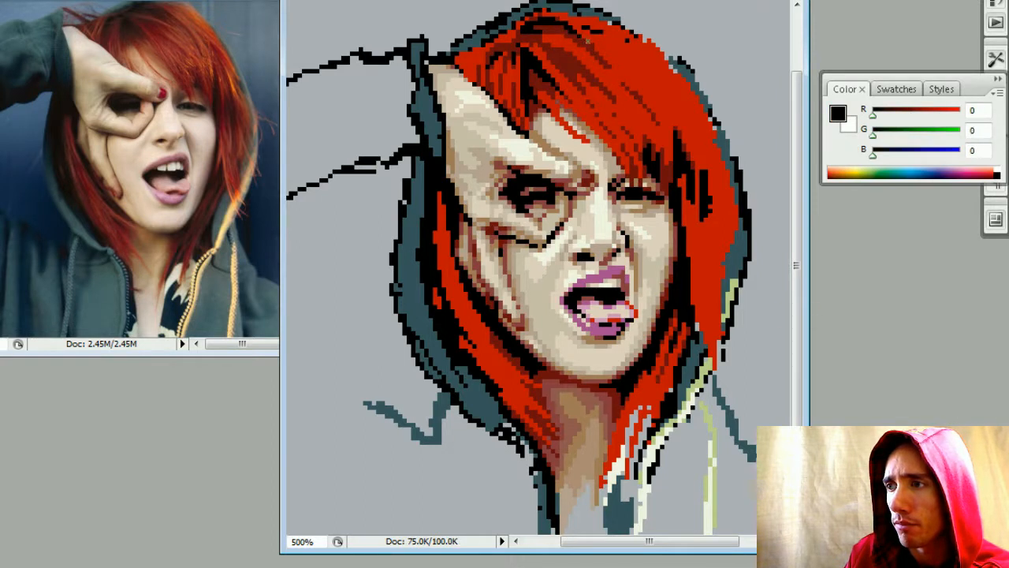
{"action": "left_click", "coordinate": [601, 33], "text": "alt"}
{"action": "left_click", "coordinate": [599, 38], "text": "alt"}
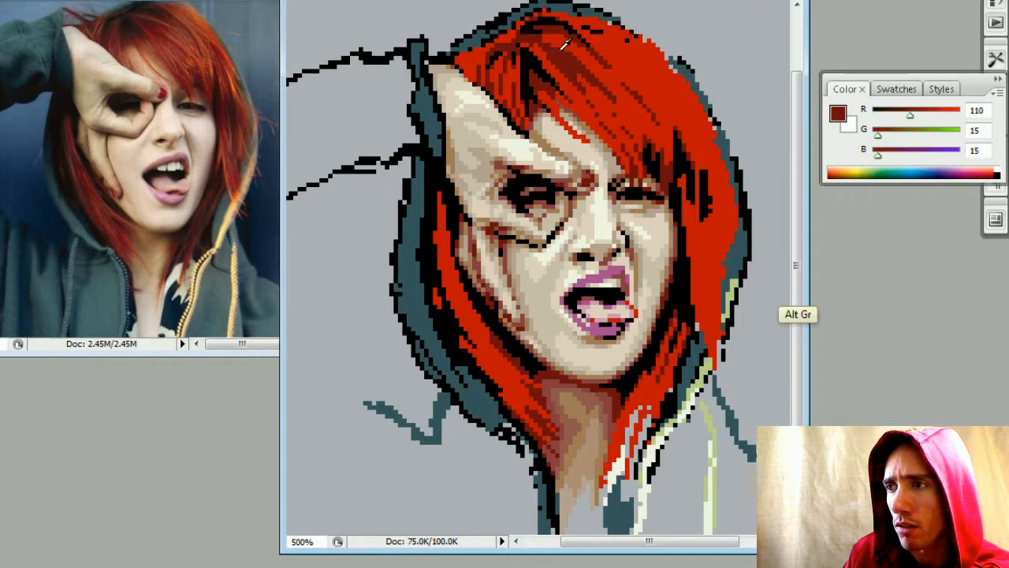
{"action": "left_click_drag", "start_coordinate": [553, 51], "coordinate": [554, 46]}
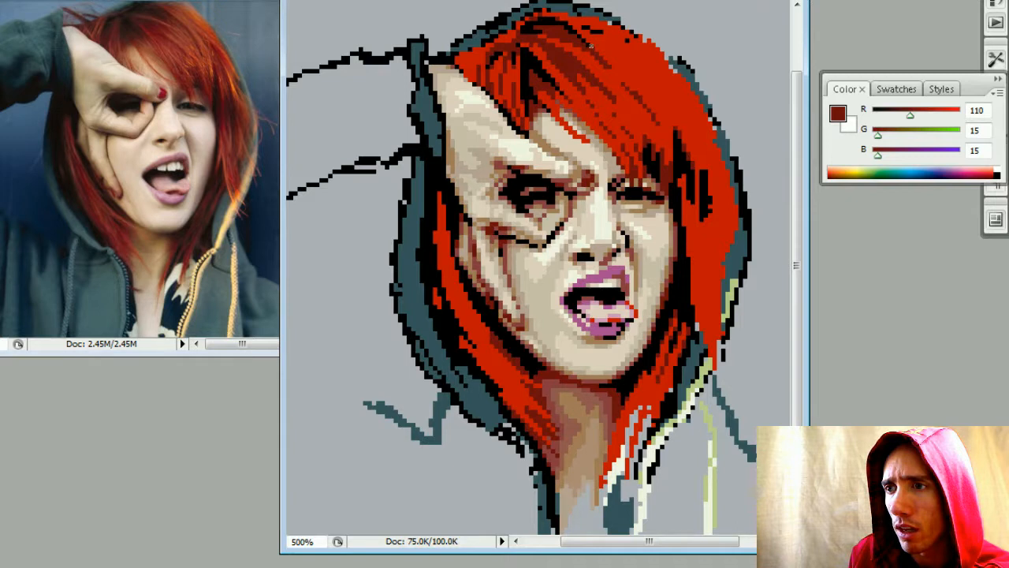
{"action": "key", "text": "alt"}
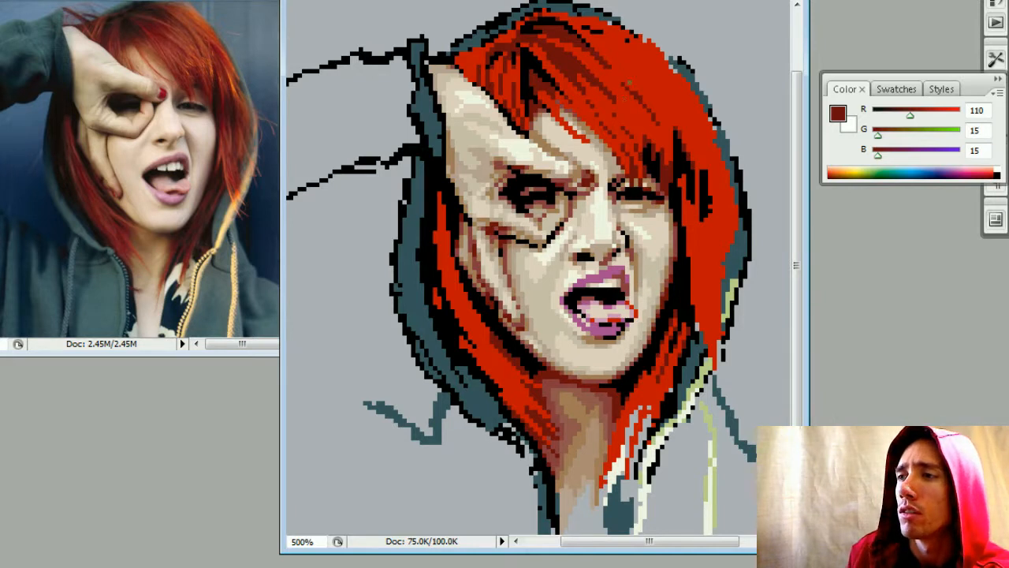
- Mix an orange highlight colour of R 209, G 74, B 18 from the sampled bright red of the hair
{"action": "left_click", "coordinate": [652, 112], "text": "alt"}
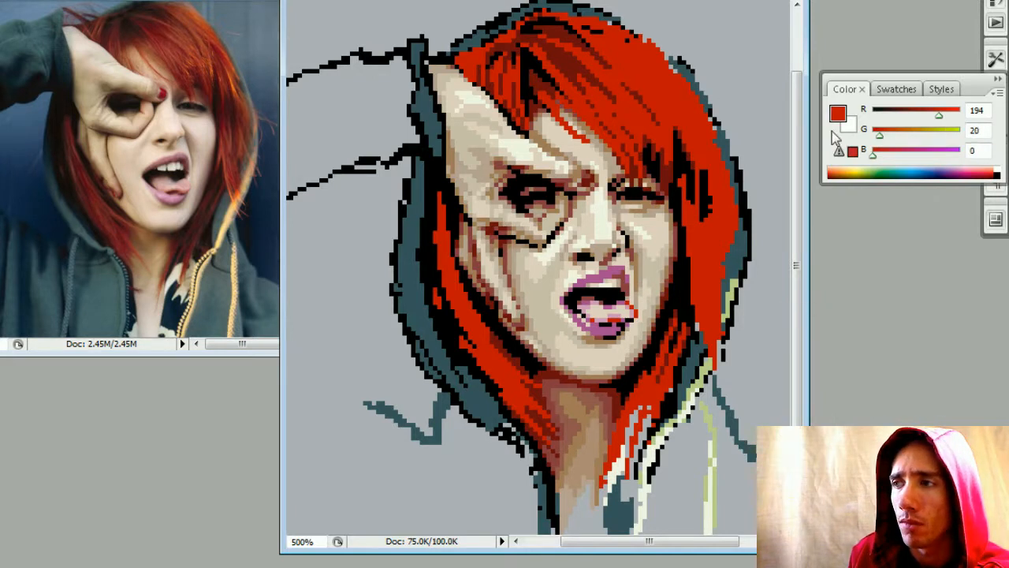
{"action": "left_click", "coordinate": [895, 135]}
{"action": "left_click", "coordinate": [943, 120]}
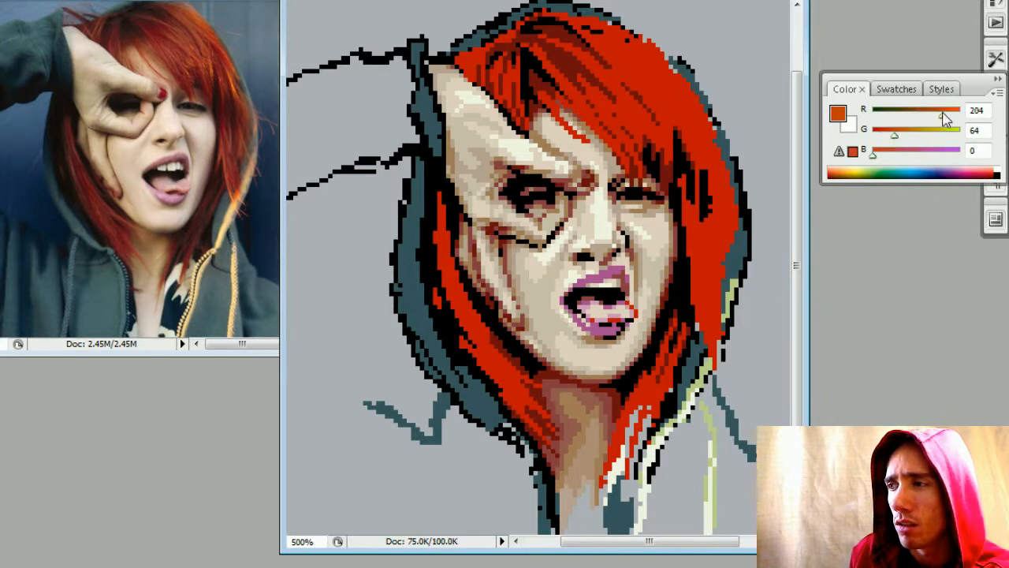
{"action": "left_click_drag", "start_coordinate": [897, 138], "coordinate": [878, 153]}
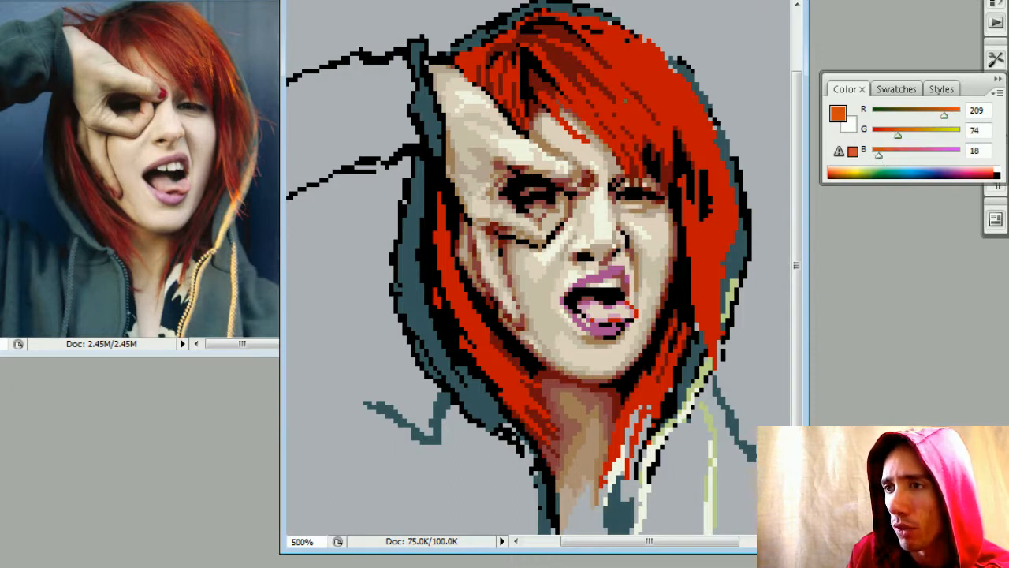
- Paint diagonal orange highlight strands across the middle of the fringe, following the direction of the hair
{"action": "left_click", "coordinate": [644, 113], "text": "shift"}
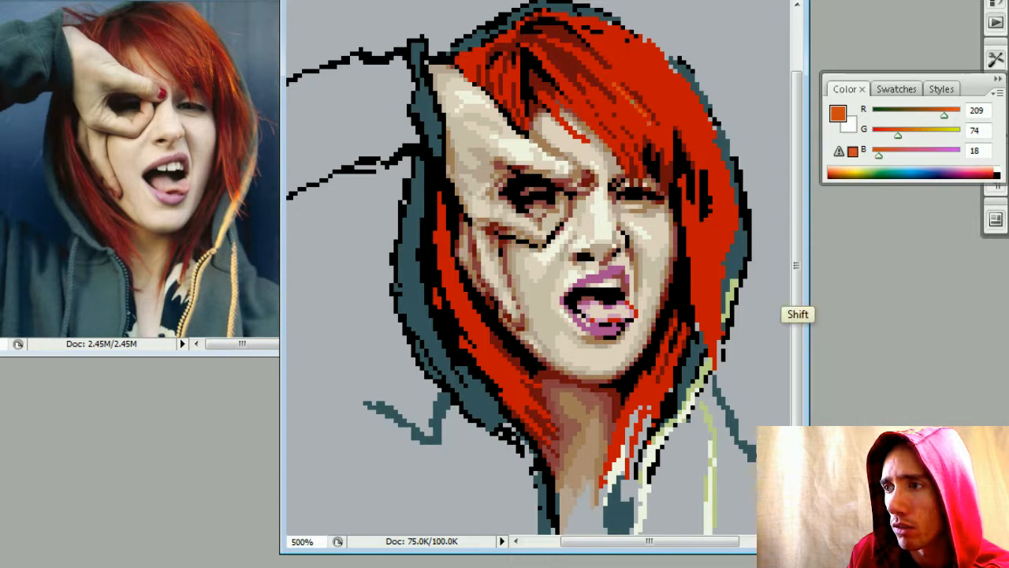
{"action": "left_click", "coordinate": [649, 121], "text": "shift"}
{"action": "left_click", "coordinate": [626, 109], "text": "shift"}
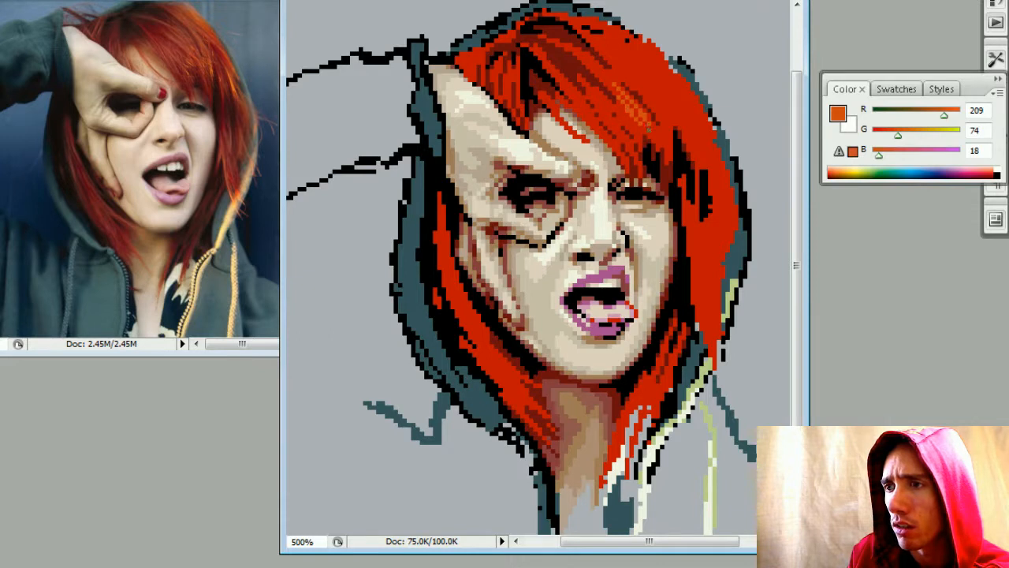
{"action": "left_click_drag", "start_coordinate": [664, 128], "coordinate": [651, 106]}
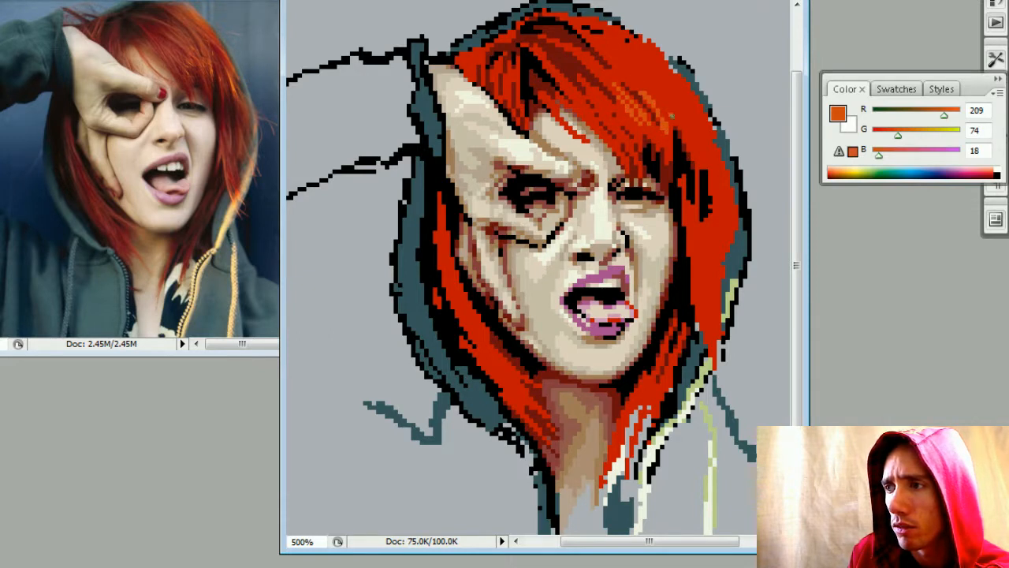
{"action": "left_click_drag", "start_coordinate": [672, 116], "coordinate": [650, 86]}
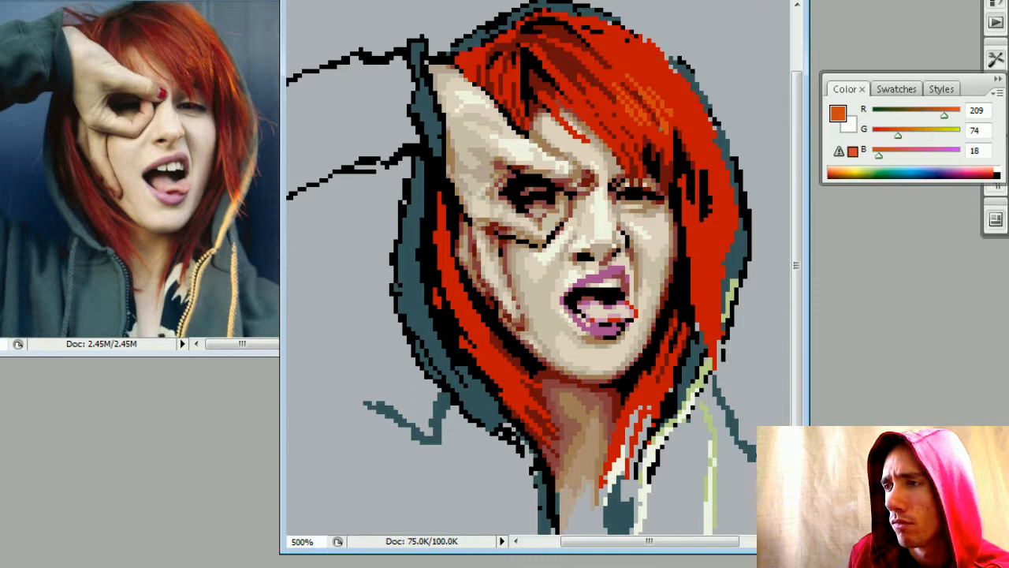
- Refine the fringe highlights with sampled red and orange, and extend orange strands into the upper side hair beside the hood
{"action": "left_click", "coordinate": [677, 115], "text": "alt"}
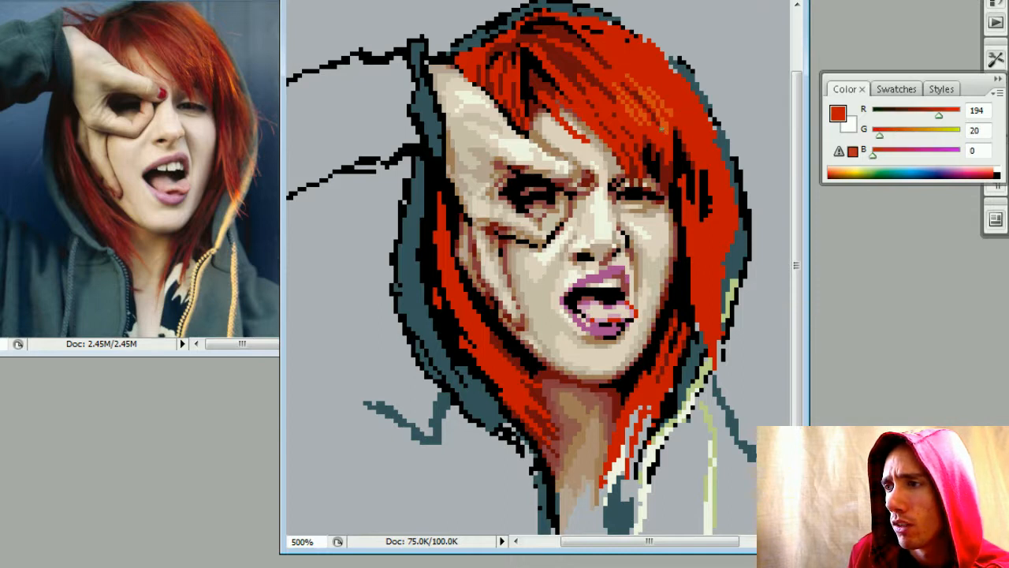
{"action": "left_click", "coordinate": [670, 120], "text": "alt"}
{"action": "left_click", "coordinate": [668, 123], "text": "alt"}
{"action": "left_click", "coordinate": [670, 117], "text": "alt"}
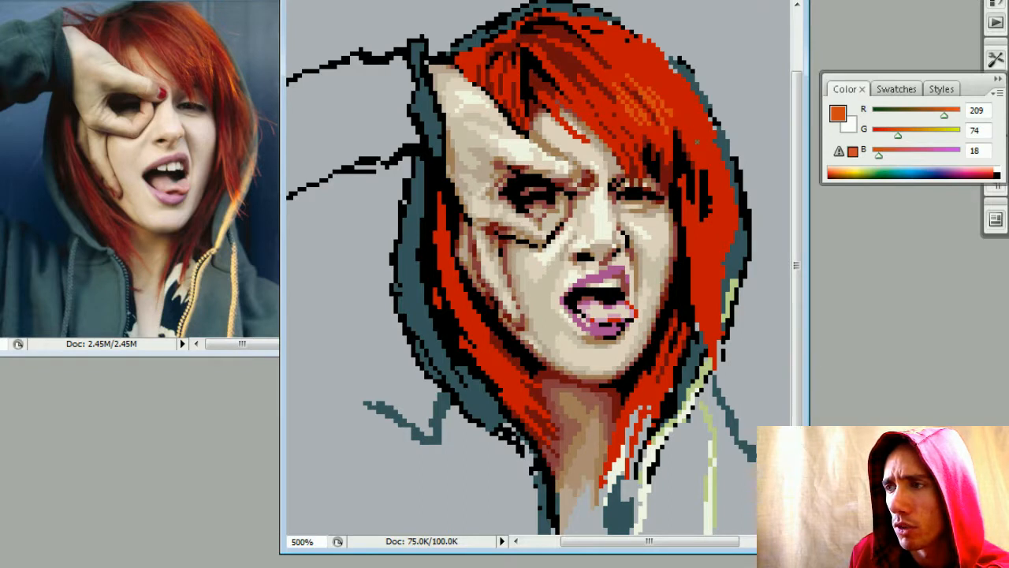
{"action": "left_click", "coordinate": [698, 118], "text": "alt"}
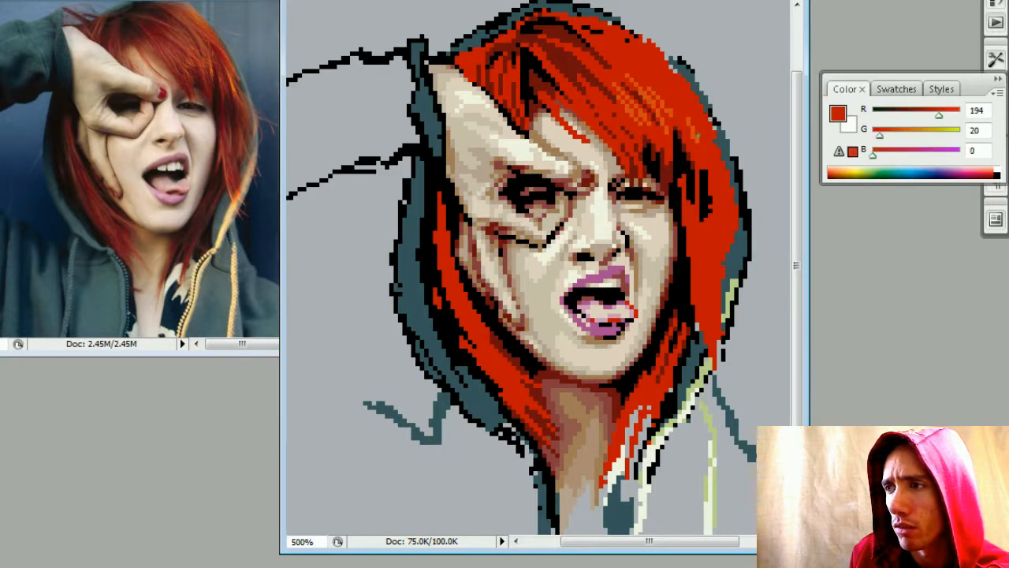
{"action": "left_click", "coordinate": [696, 138], "text": "alt"}
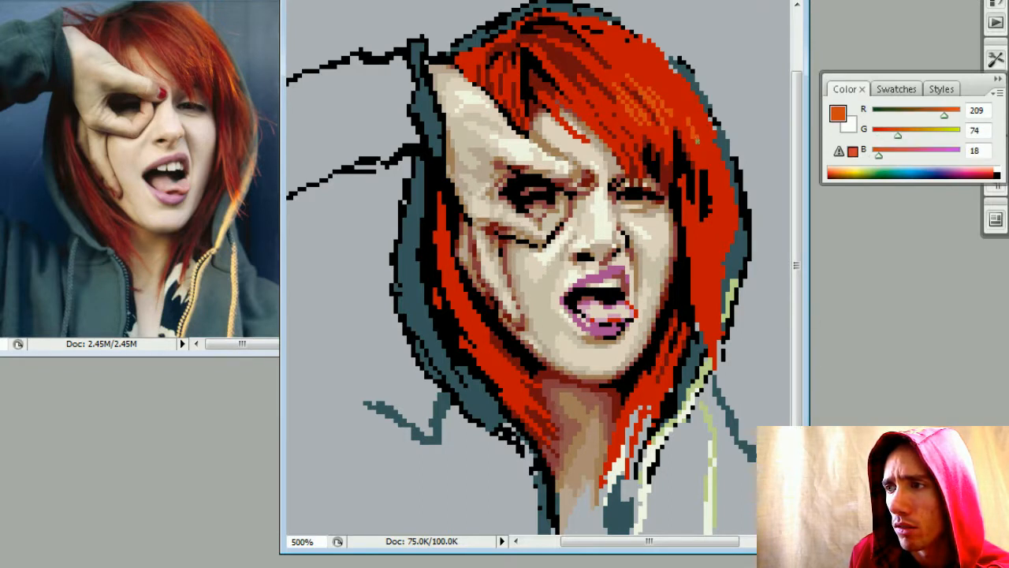
{"action": "left_click", "coordinate": [680, 103], "text": "alt"}
{"action": "left_click", "coordinate": [674, 105], "text": "alt"}
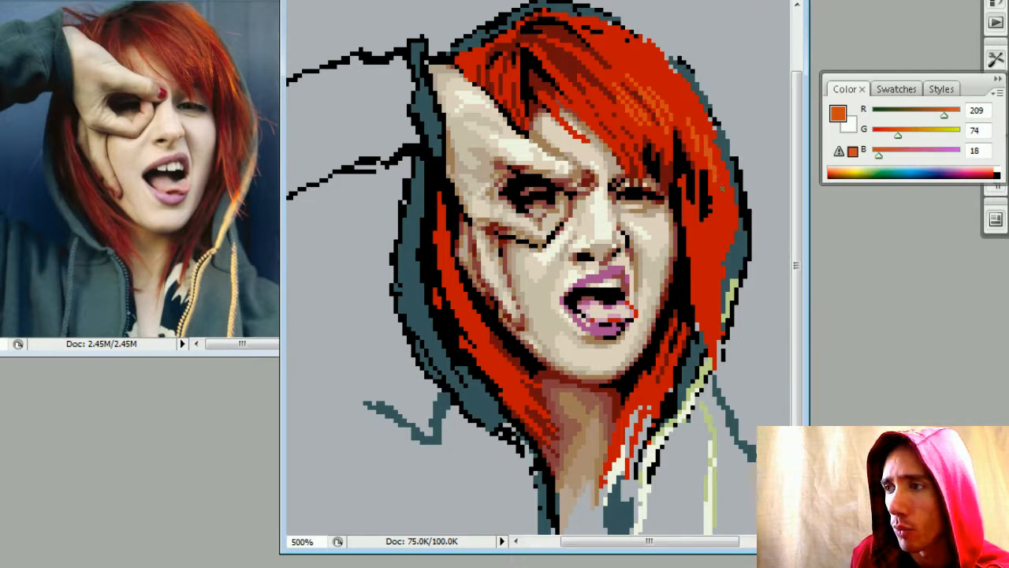
- Add black and dark red shadow strands and more orange highlights to the side hair beside the eye
{"action": "left_click", "coordinate": [698, 153], "text": "alt"}
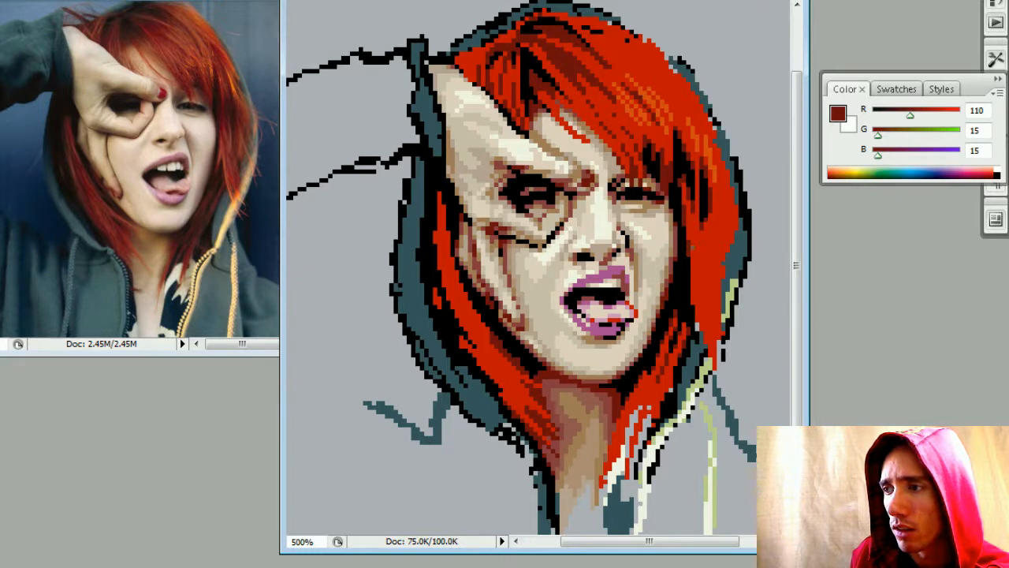
{"action": "left_click", "coordinate": [678, 175], "text": "alt"}
{"action": "left_click", "coordinate": [682, 168], "text": "alt"}
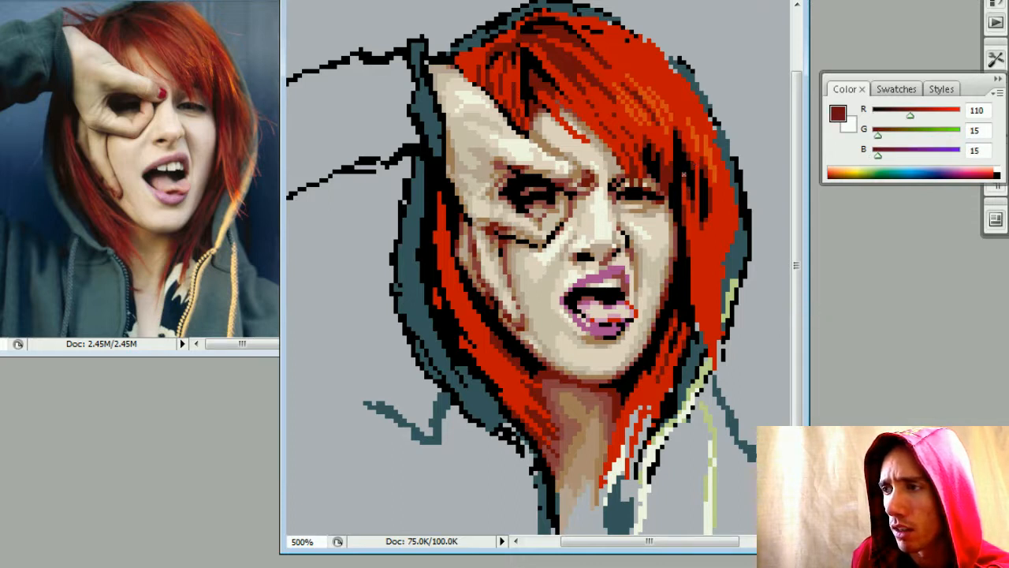
{"action": "left_click", "coordinate": [710, 156], "text": "alt"}
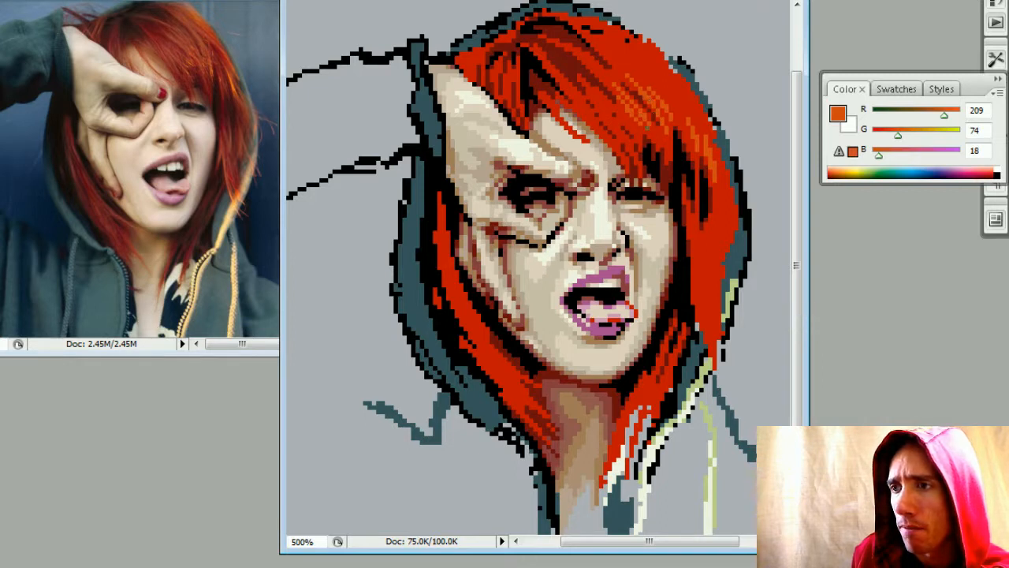
- Check the hair shading on the whole portrait at a smaller scale against the reference photo
{"action": "key", "text": "ctrl+minus"}
{"action": "key", "text": "ctrl+minus"}
{"action": "key", "text": "ctrl+minus"}
{"action": "key", "text": "ctrl+minus"}
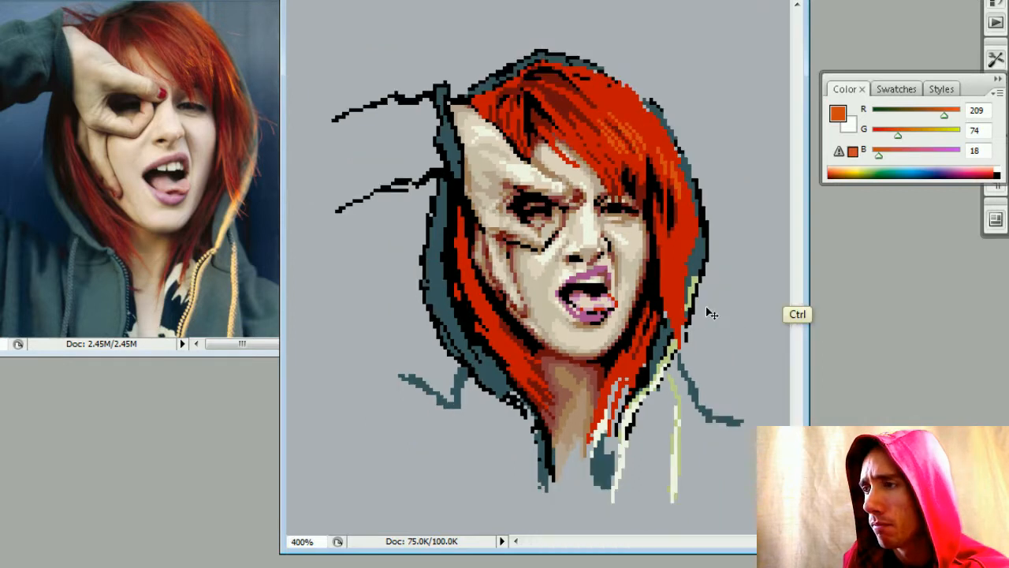
{"action": "key", "text": "ctrl+plus"}
{"action": "key", "text": "ctrl+plus"}
{"action": "key", "text": "ctrl+plus"}
{"action": "key", "text": "ctrl+plus"}
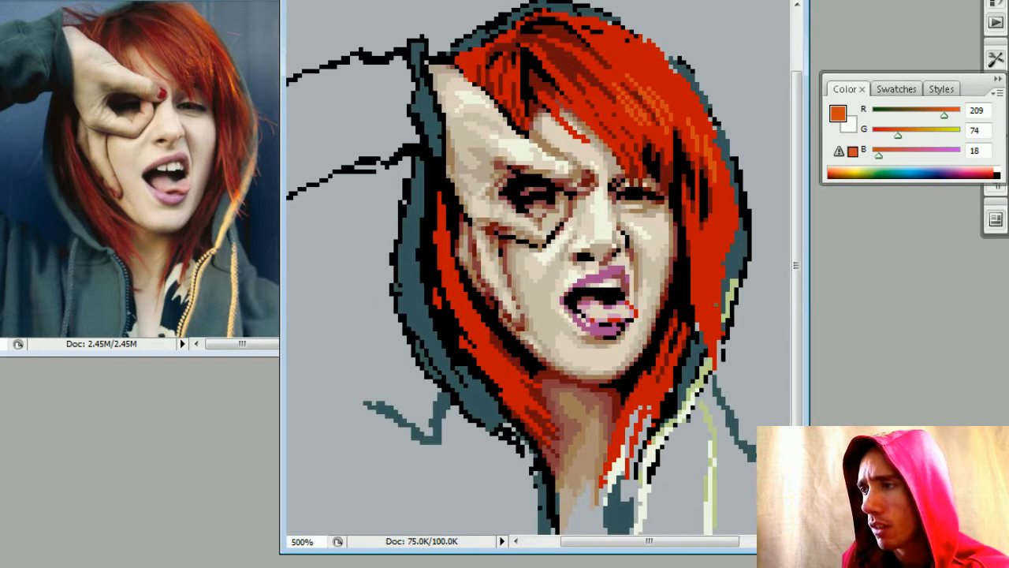
- Touch up the side hair with sampled dark red and orange, and add short black strands in the dark area beside the parting
{"action": "left_click", "coordinate": [684, 175], "text": "alt"}
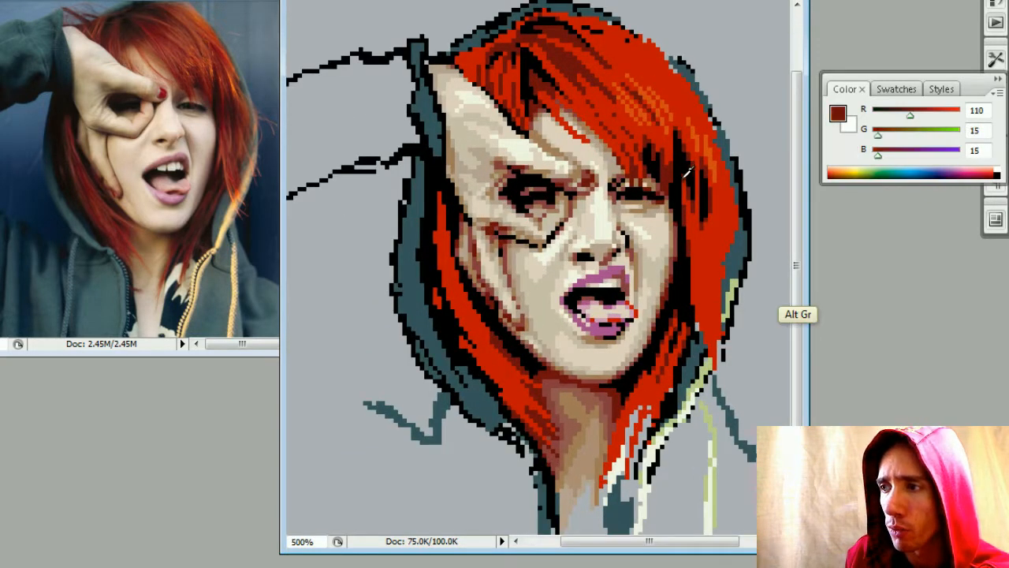
{"action": "left_click", "coordinate": [698, 126], "text": "alt"}
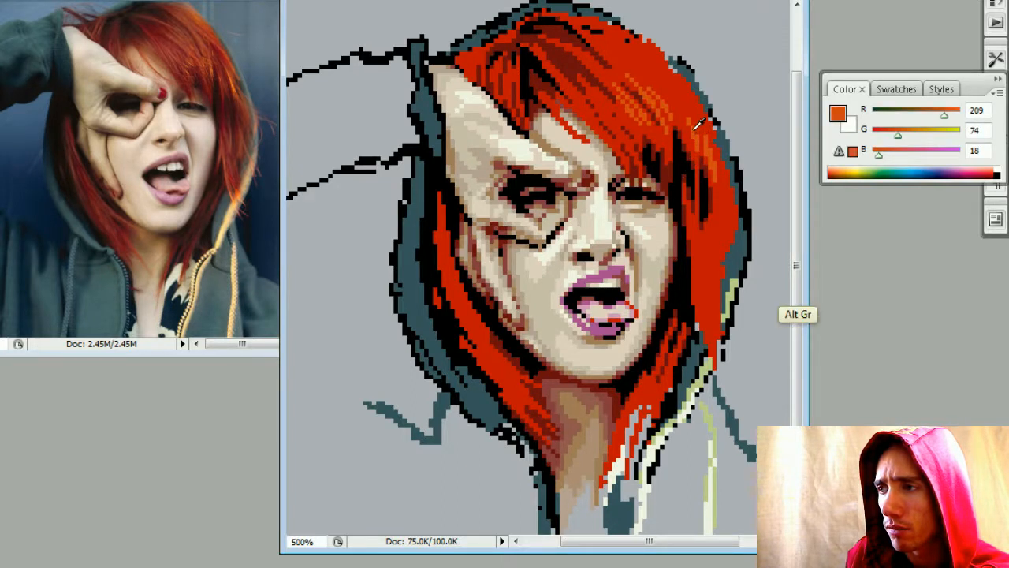
{"action": "left_click", "coordinate": [542, 73], "text": "alt"}
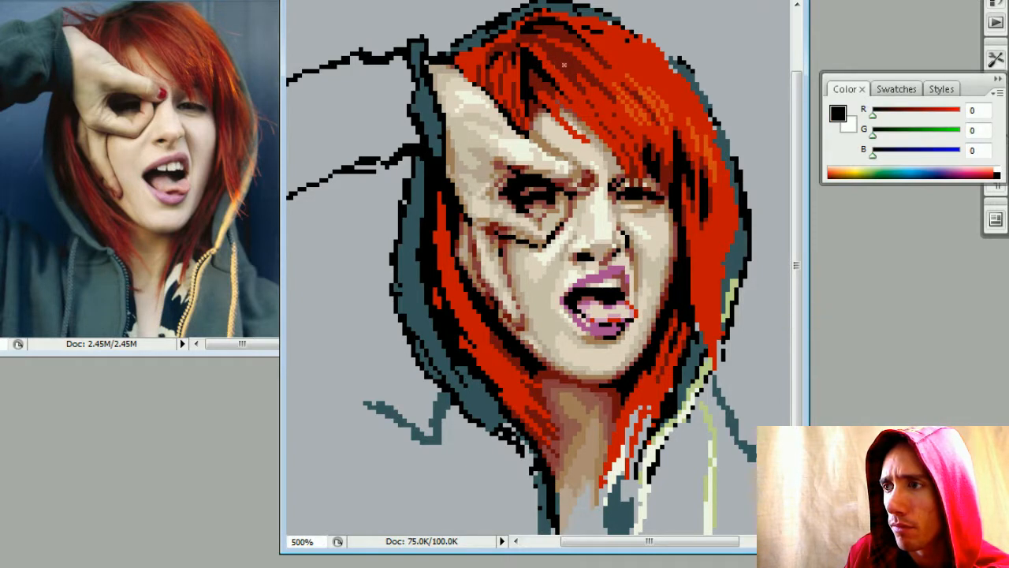
{"action": "left_click", "coordinate": [565, 65]}
{"action": "left_click", "coordinate": [550, 50], "text": "shift"}
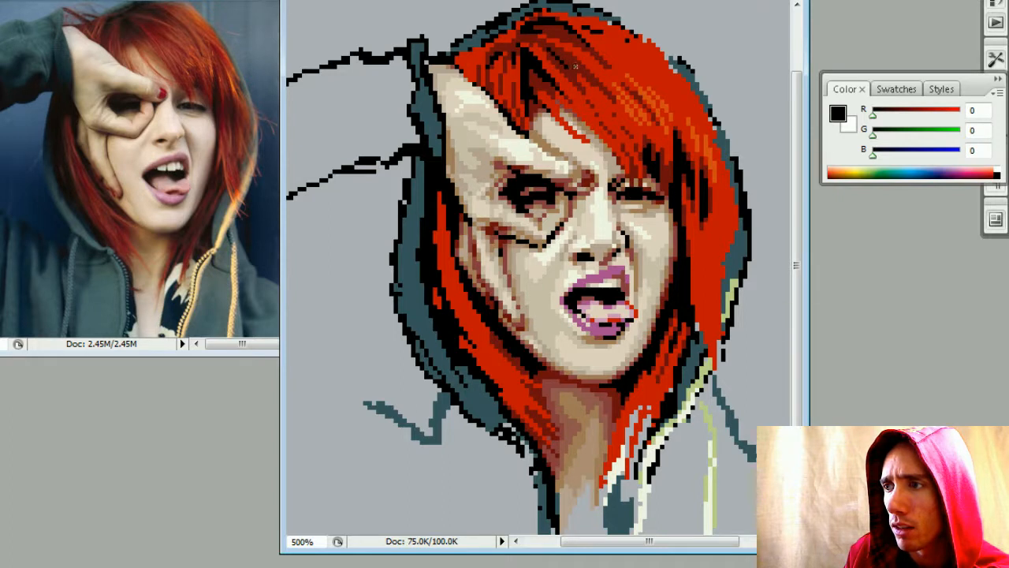
{"action": "left_click", "coordinate": [574, 66]}
{"action": "left_click", "coordinate": [564, 53], "text": "shift"}
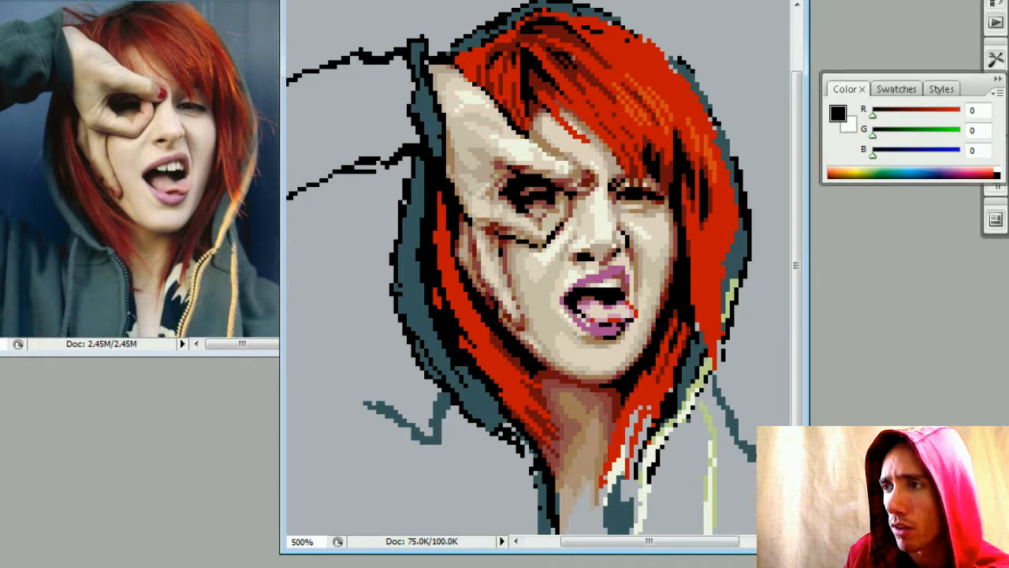
{"action": "left_click", "coordinate": [559, 56], "text": "alt"}
{"action": "left_click", "coordinate": [557, 54]}
{"action": "left_click", "coordinate": [563, 53], "text": "alt"}
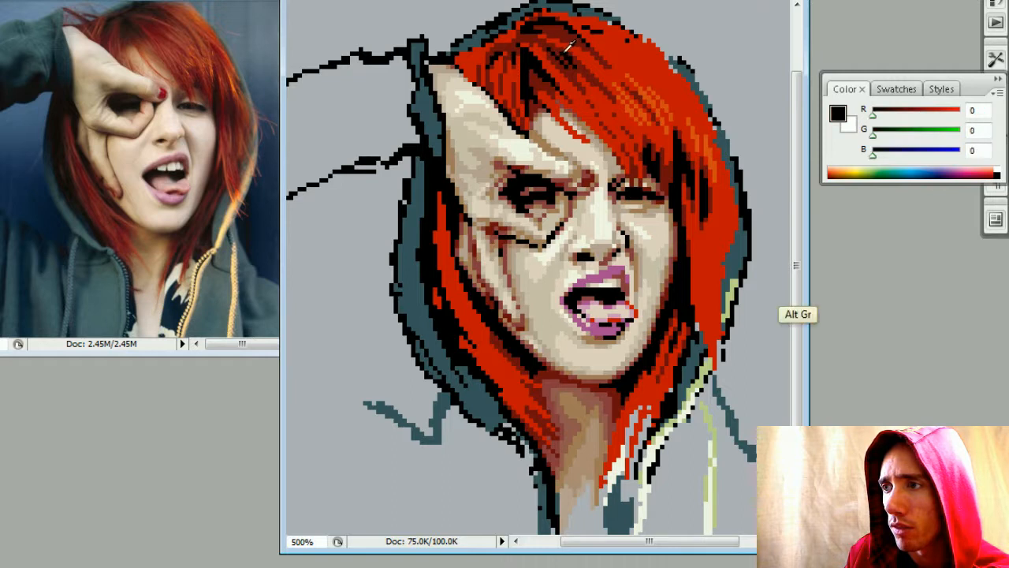
- Compare the complete pixel portrait with the reference photo at 100%, 200% and 300% zoom
{"action": "key", "text": "ctrl+minus"}
{"action": "key", "text": "ctrl+minus"}
{"action": "key", "text": "ctrl+minus"}
{"action": "key", "text": "ctrl+minus"}
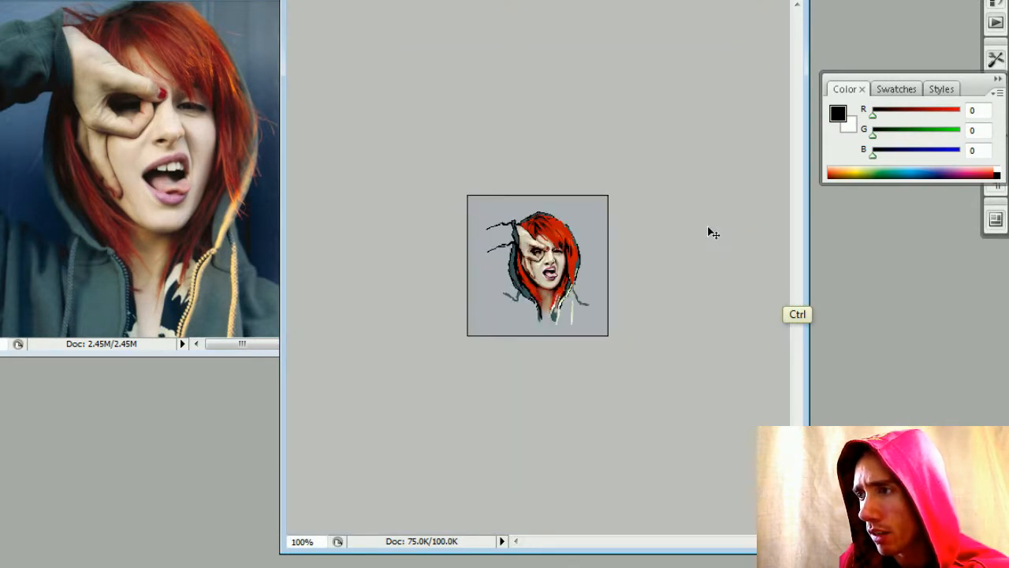
{"action": "key", "text": "ctrl+plus"}
{"action": "key", "text": "ctrl+plus"}
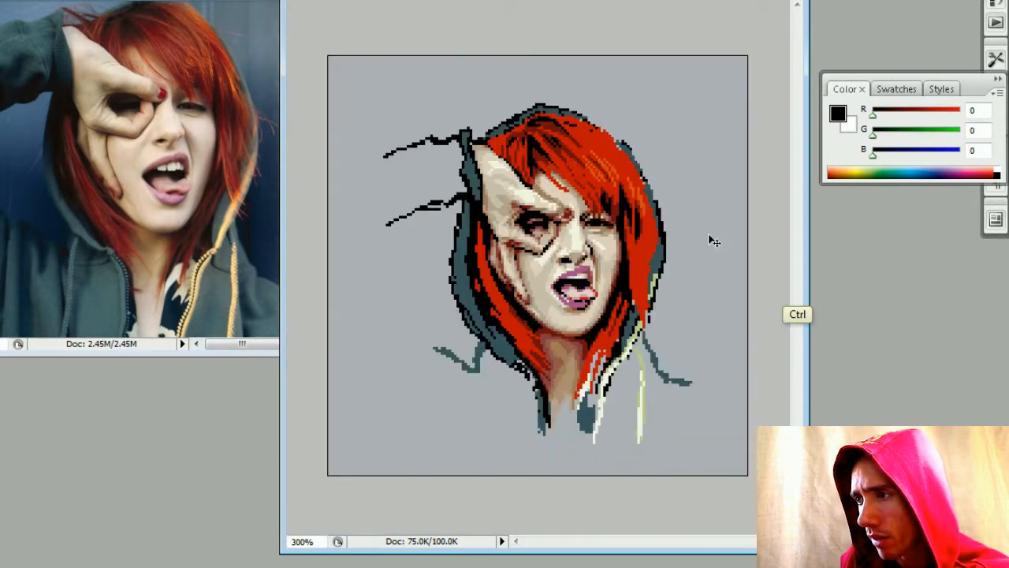
{"action": "key", "text": "ctrl+minus"}
{"action": "key", "text": "ctrl+minus"}
{"action": "key", "text": "ctrl+plus"}
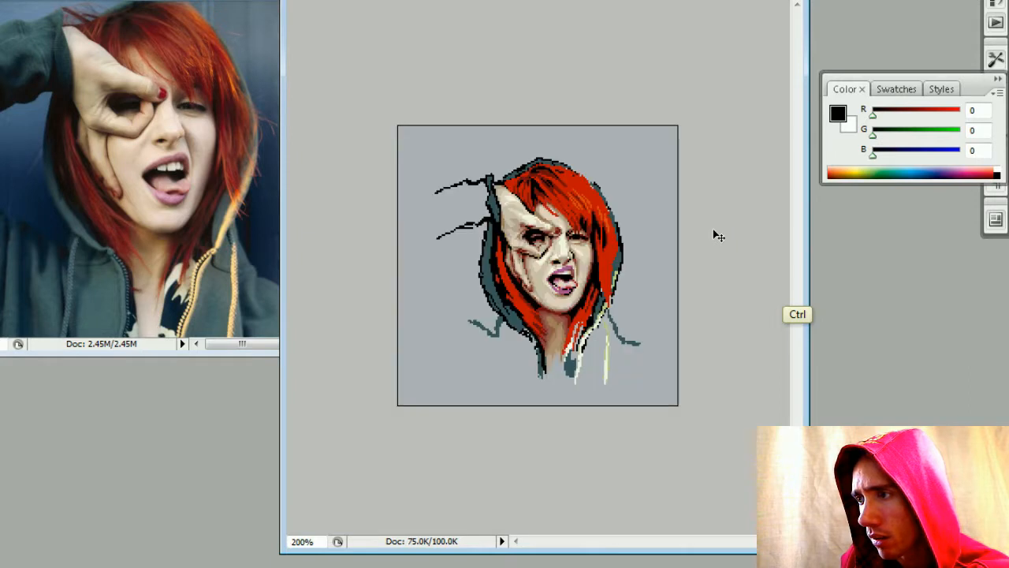
{"action": "key", "text": "ctrl+plus"}
{"action": "key", "text": "ctrl+plus"}
{"action": "key", "text": "ctrl+plus"}
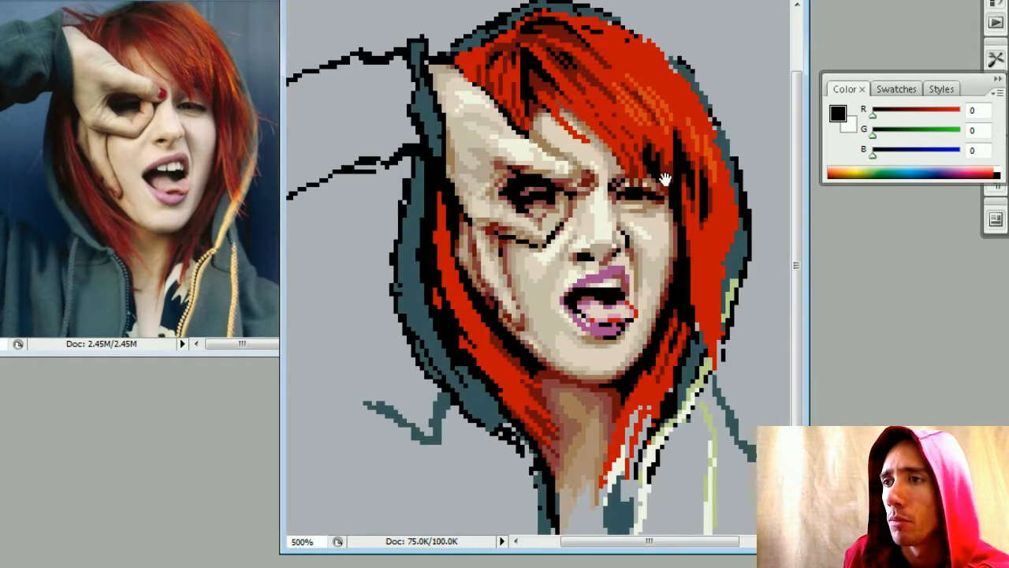
{"action": "left_click_drag", "start_coordinate": [667, 178], "coordinate": [648, 227]}
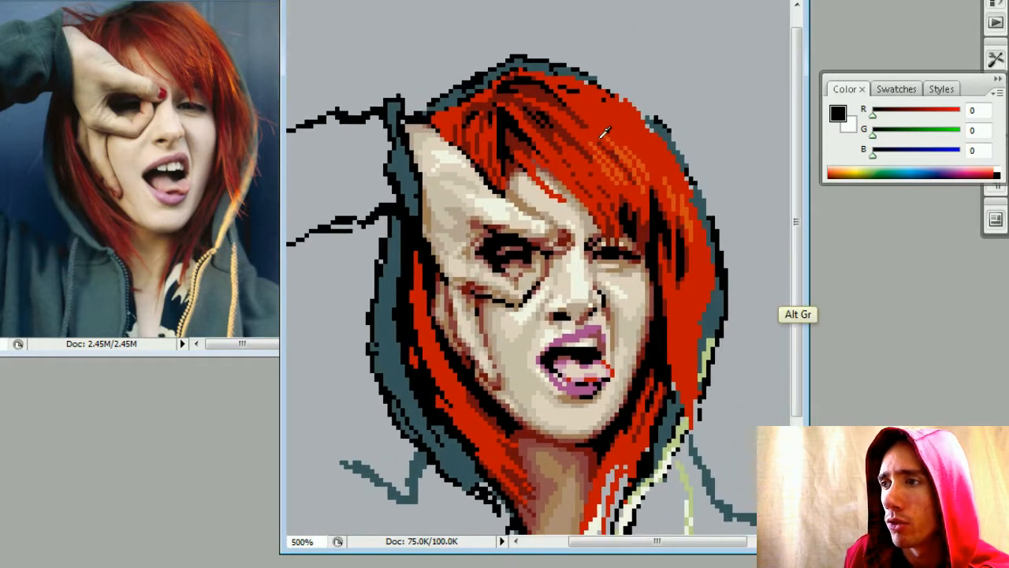
- Paint dark red shadow strands across the top of the hair and along its edge beside the raised hand
{"action": "left_click", "coordinate": [588, 112], "text": "alt"}
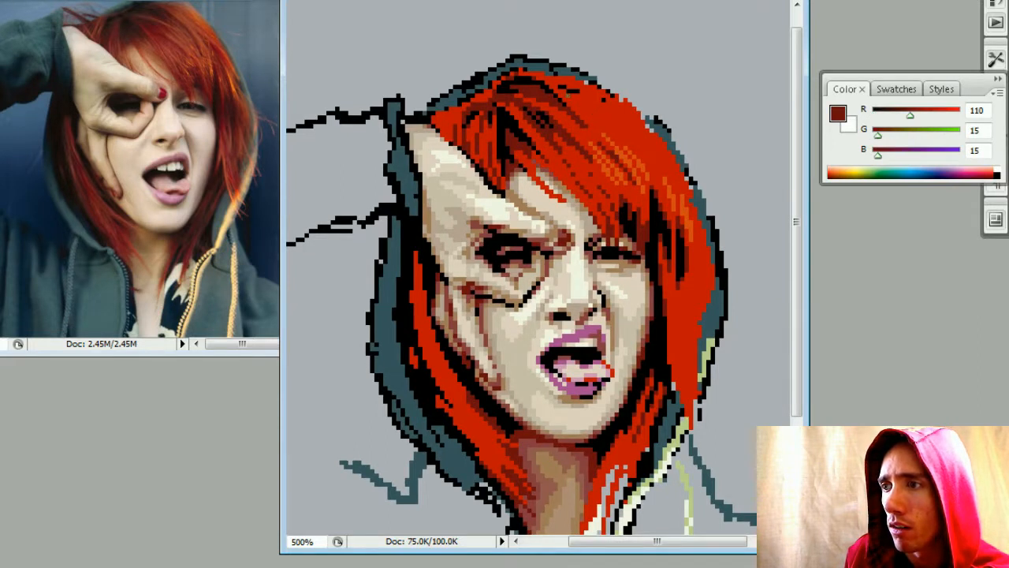
{"action": "key", "text": "shift"}
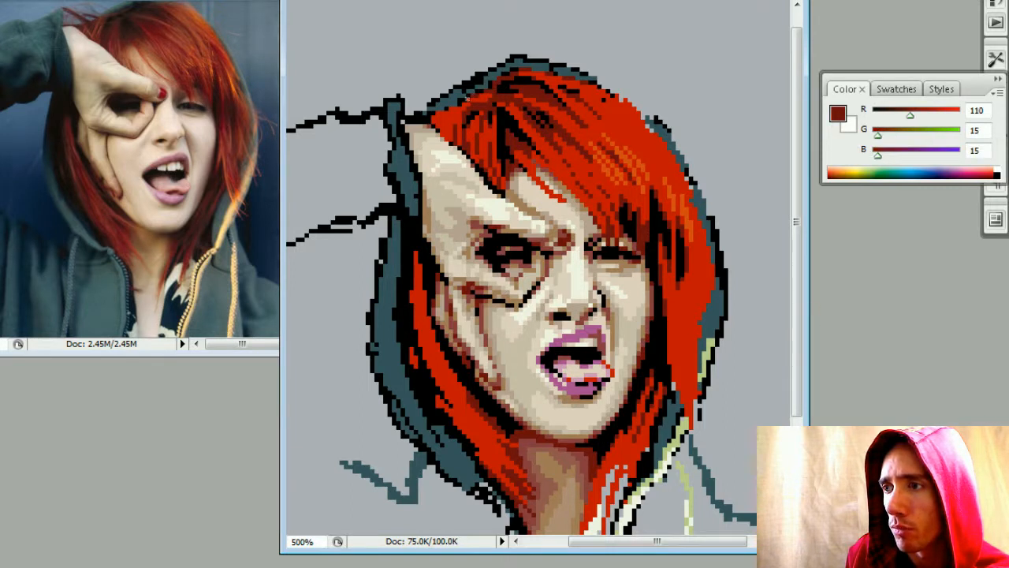
{"action": "left_click", "coordinate": [467, 97], "text": "alt"}
{"action": "left_click", "coordinate": [475, 90], "text": "alt"}
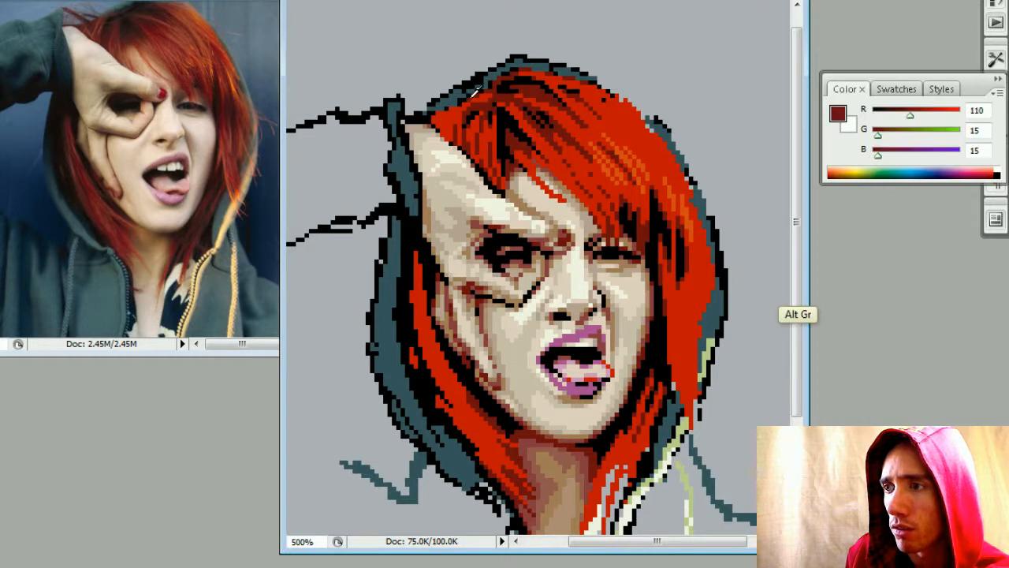
- Retouch the boundary between the hood's upper rim and the hair with sampled black, teal and dark red
{"action": "left_click", "coordinate": [465, 95], "text": "alt"}
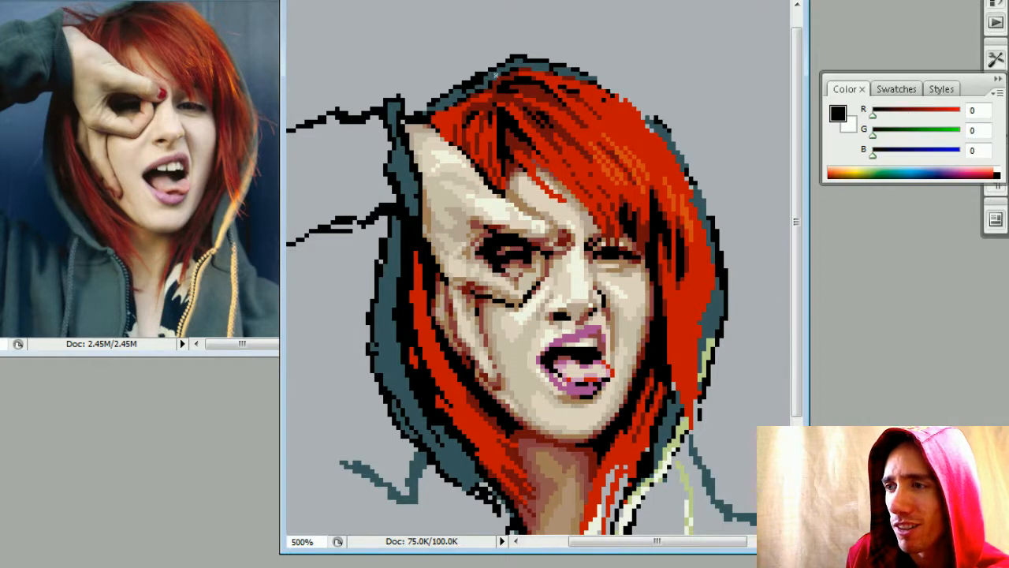
{"action": "left_click", "coordinate": [501, 81], "text": "alt"}
{"action": "left_click", "coordinate": [496, 69], "text": "alt"}
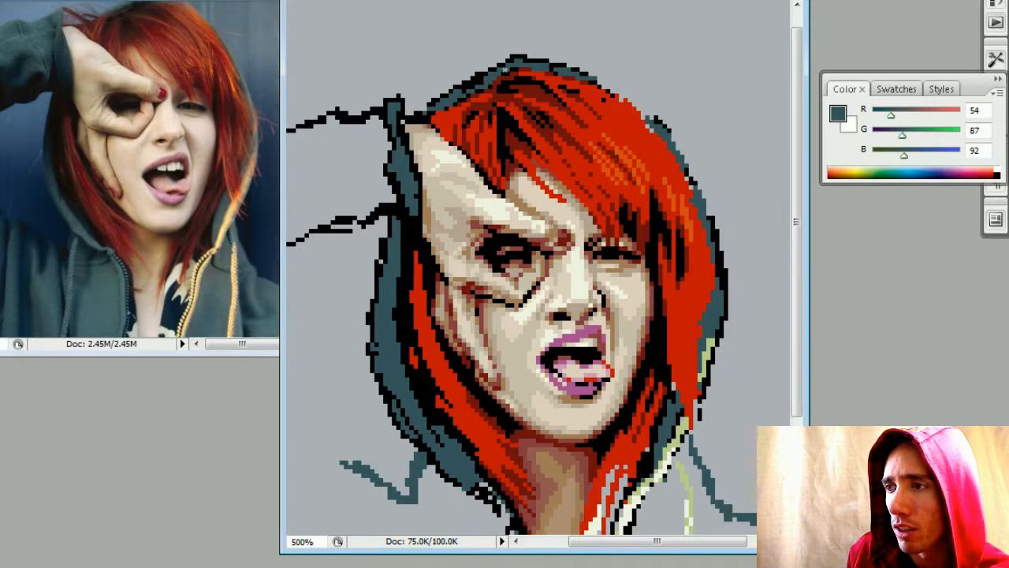
{"action": "left_click", "coordinate": [517, 71], "text": "alt"}
{"action": "left_click", "coordinate": [531, 66], "text": "alt"}
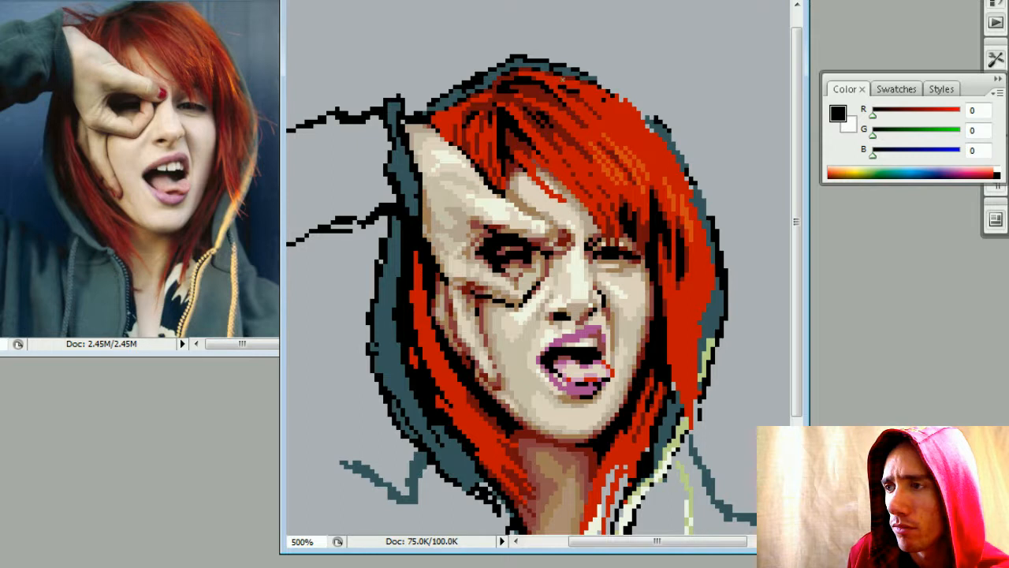
{"action": "left_click", "coordinate": [550, 65], "text": "alt"}
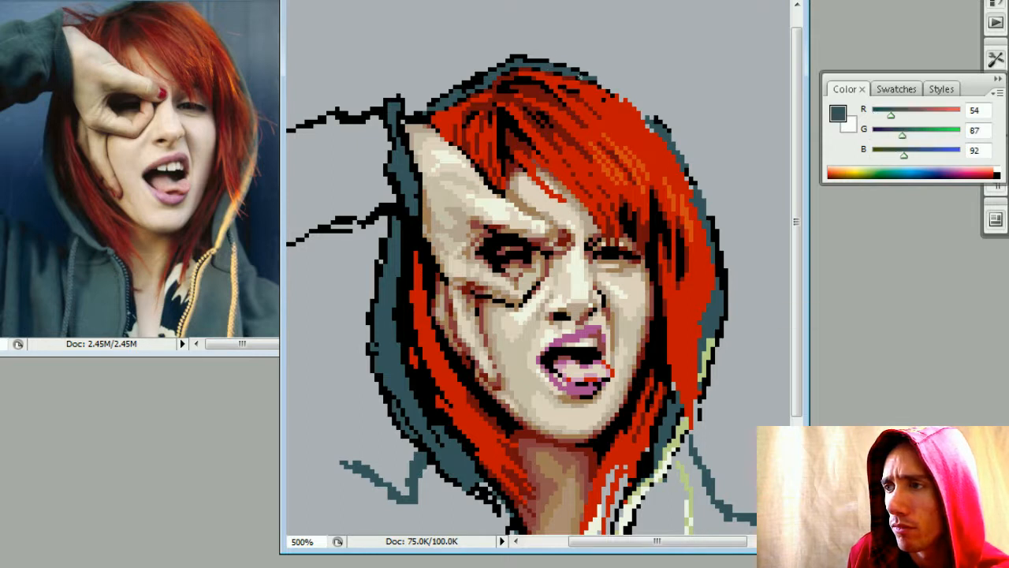
{"action": "left_click", "coordinate": [564, 68], "text": "alt"}
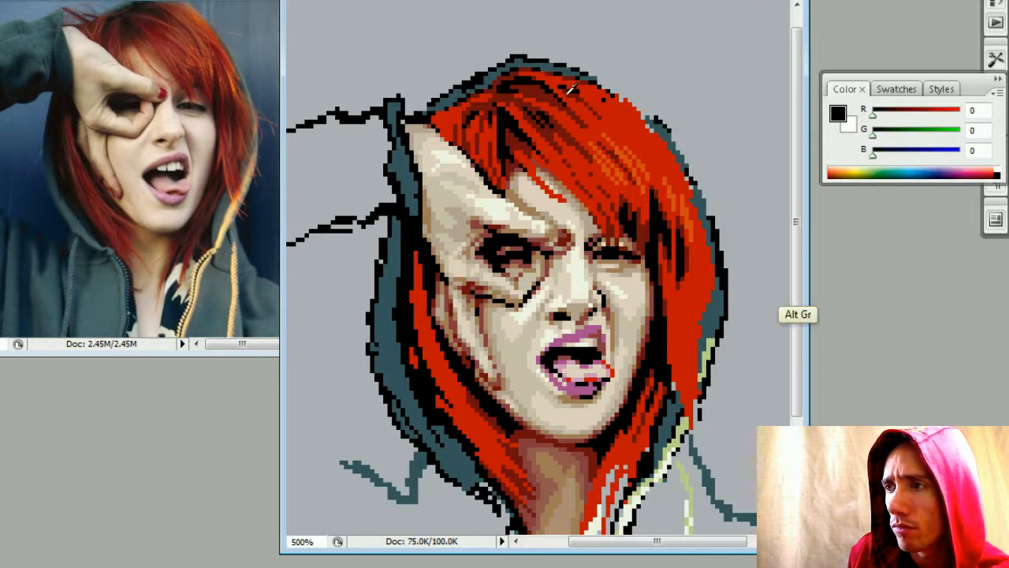
{"action": "left_click", "coordinate": [551, 92], "text": "alt"}
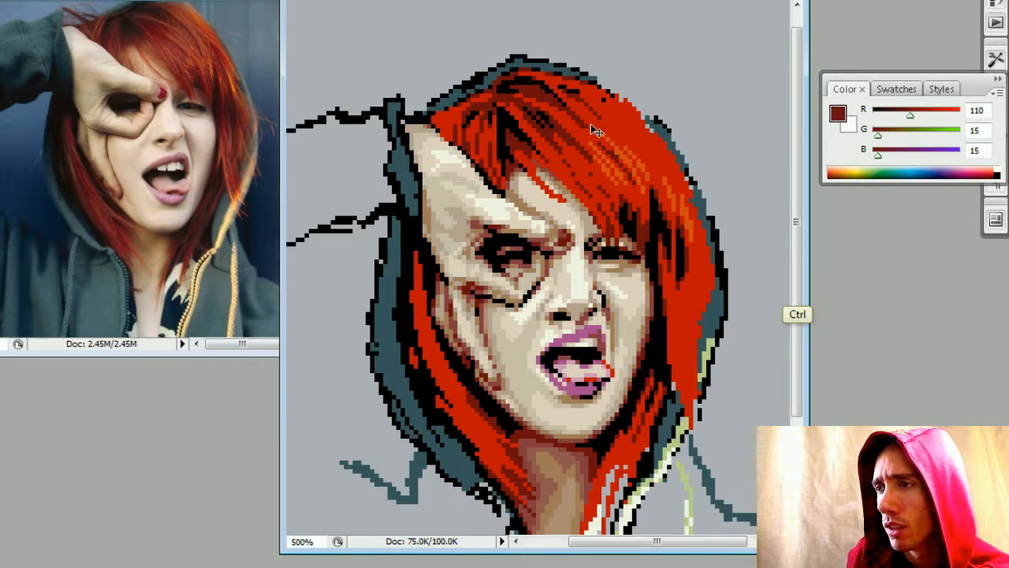
- Compare the shaded hair and hood rim with the reference photo at 100%, 200% and closer zoom levels
{"action": "key", "text": "ctrl+minus"}
{"action": "key", "text": "ctrl+minus"}
{"action": "key", "text": "ctrl+minus"}
{"action": "key", "text": "ctrl+minus"}
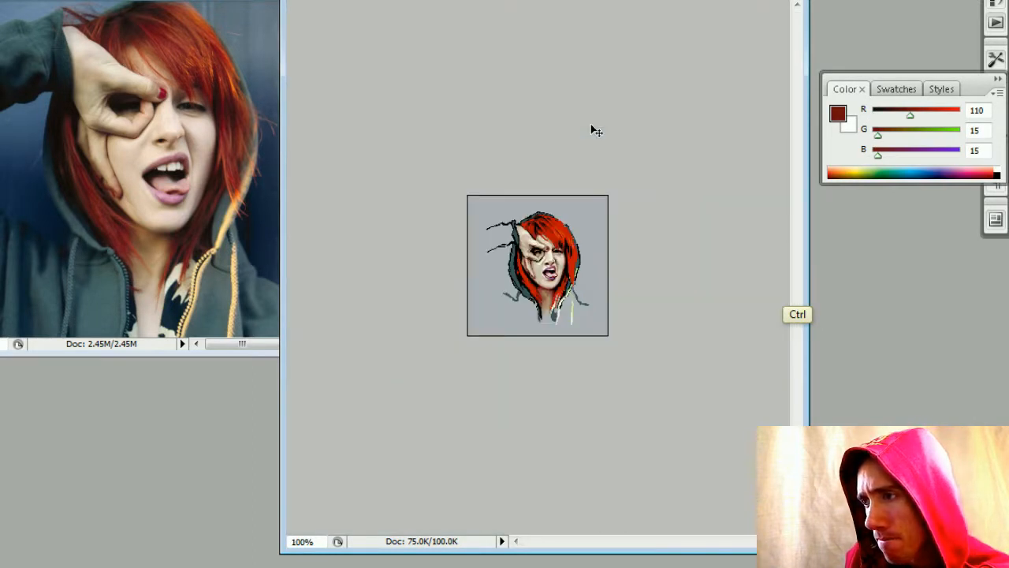
{"action": "key", "text": "ctrl+plus"}
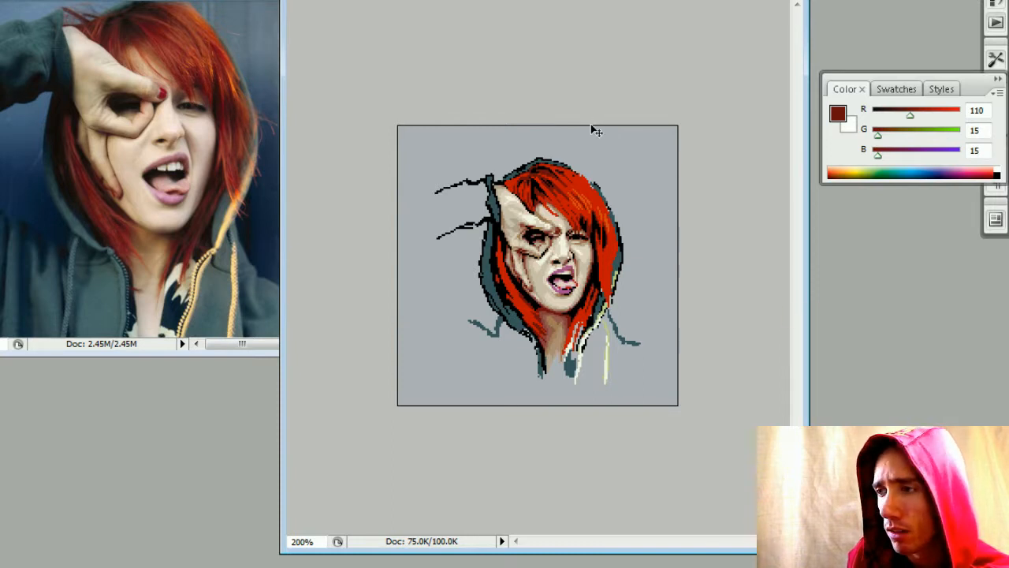
{"action": "key", "text": "ctrl"}
{"action": "key", "text": "ctrl+plus"}
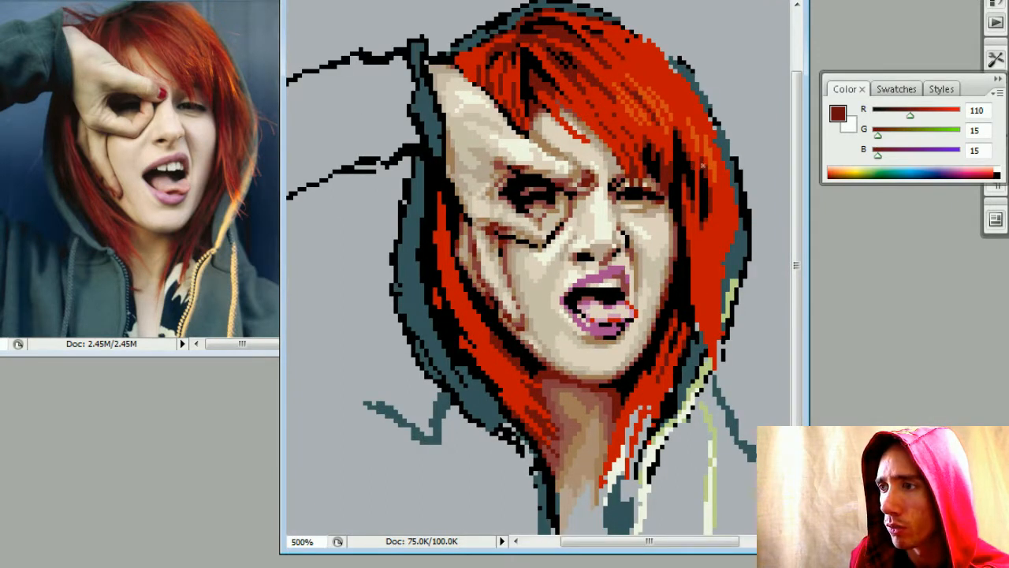
{"action": "key", "text": "ctrl+plus"}
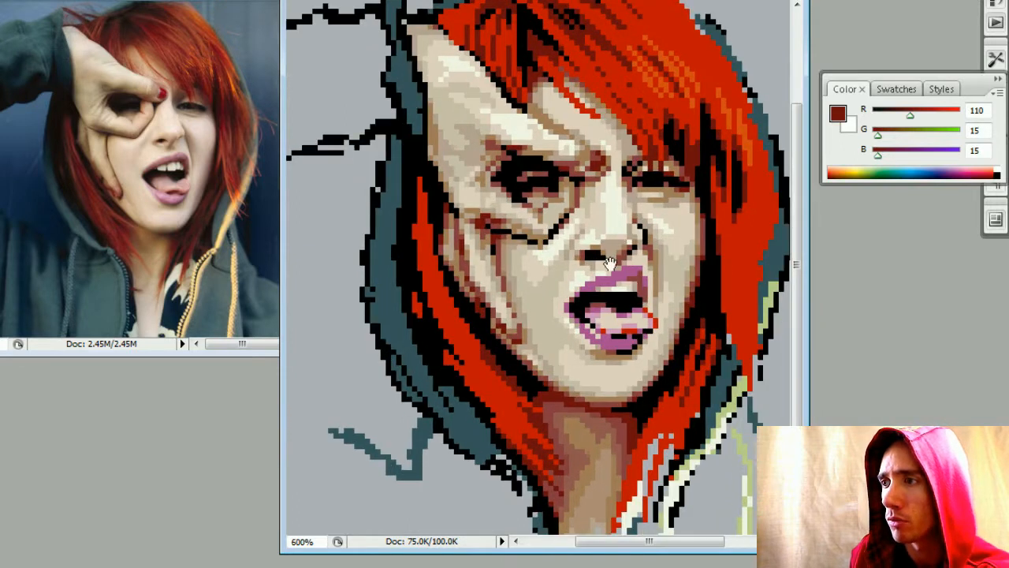
{"action": "left_click_drag", "start_coordinate": [627, 205], "coordinate": [615, 258]}
{"action": "left_click_drag", "start_coordinate": [600, 222], "coordinate": [598, 245]}
{"action": "key", "text": "ctrl+minus"}
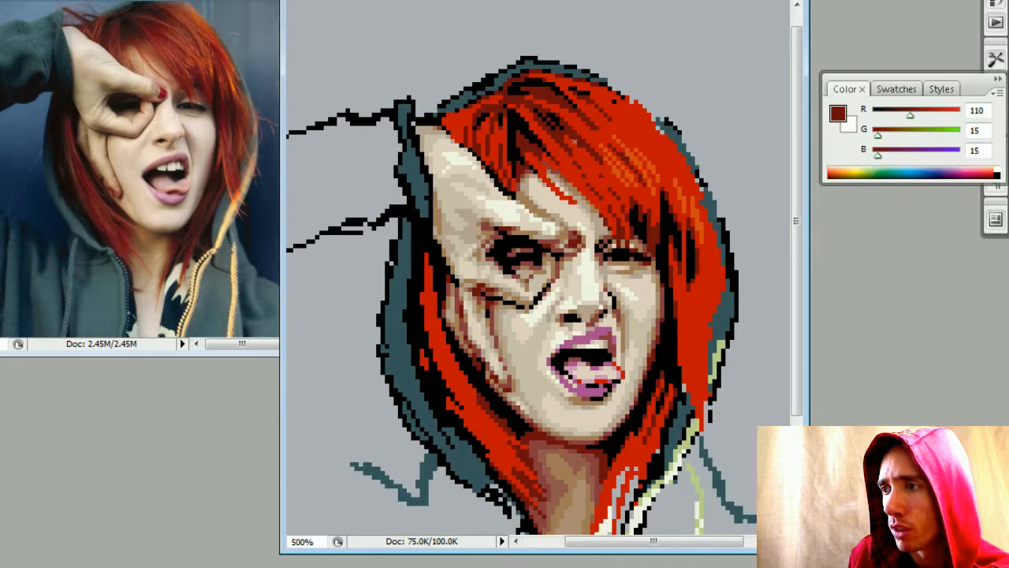
- Add fine black strands and sampled orange highlights around the dark parting of the hair
{"action": "key", "text": "alt"}
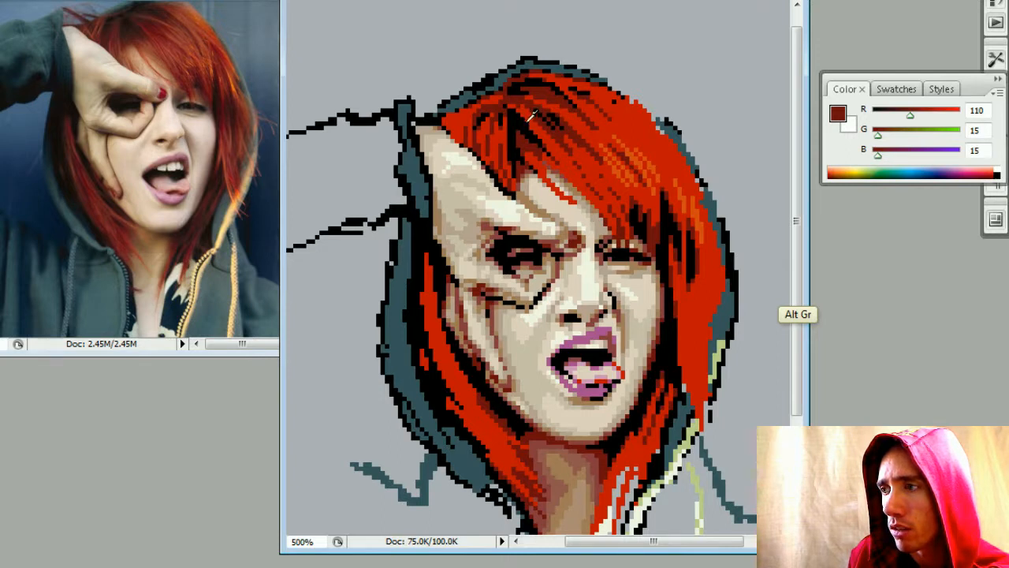
{"action": "left_click", "coordinate": [529, 115], "text": "alt"}
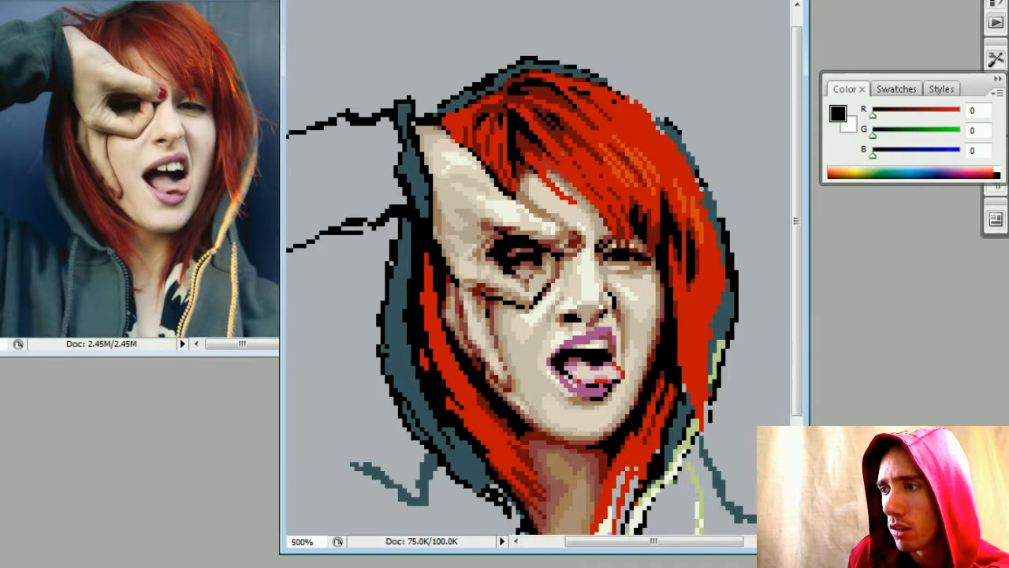
{"action": "key", "text": "alt"}
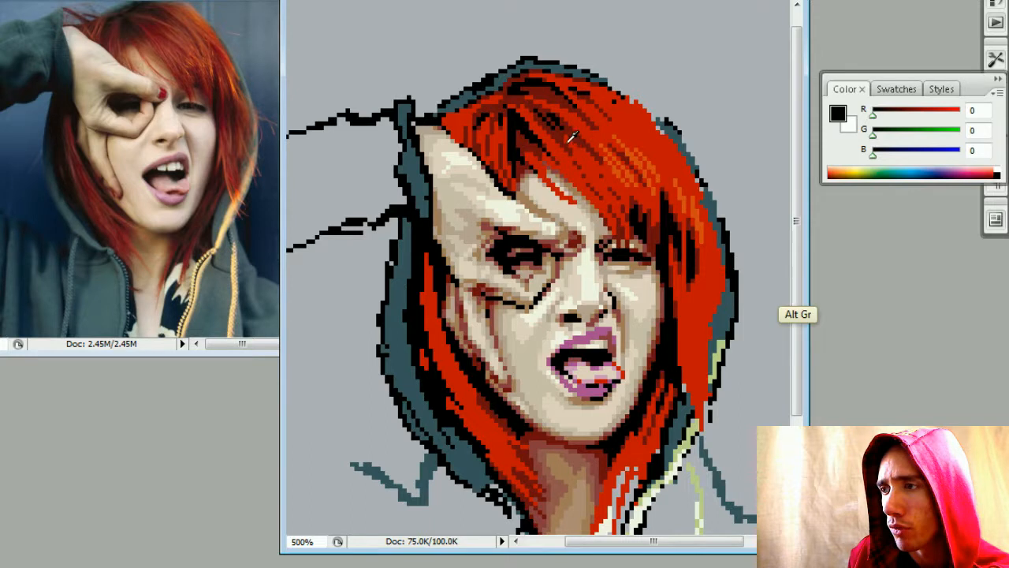
{"action": "left_click", "coordinate": [618, 151], "text": "alt"}
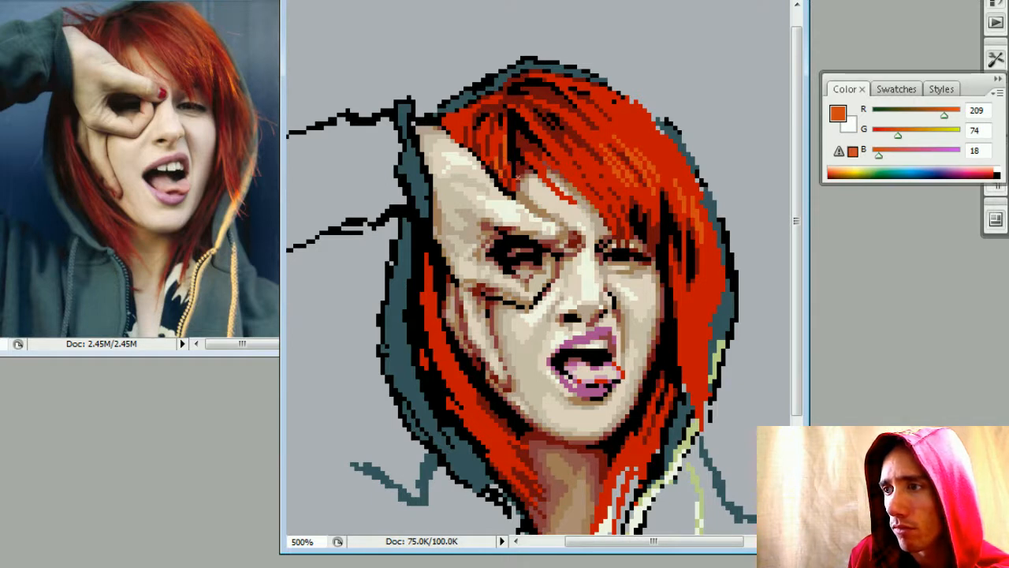
- Check the parting's new highlights on the whole portrait at 100% zoom
{"action": "key", "text": "ctrl+minus"}
{"action": "key", "text": "ctrl+minus"}
{"action": "key", "text": "ctrl+minus"}
{"action": "key", "text": "ctrl+minus"}
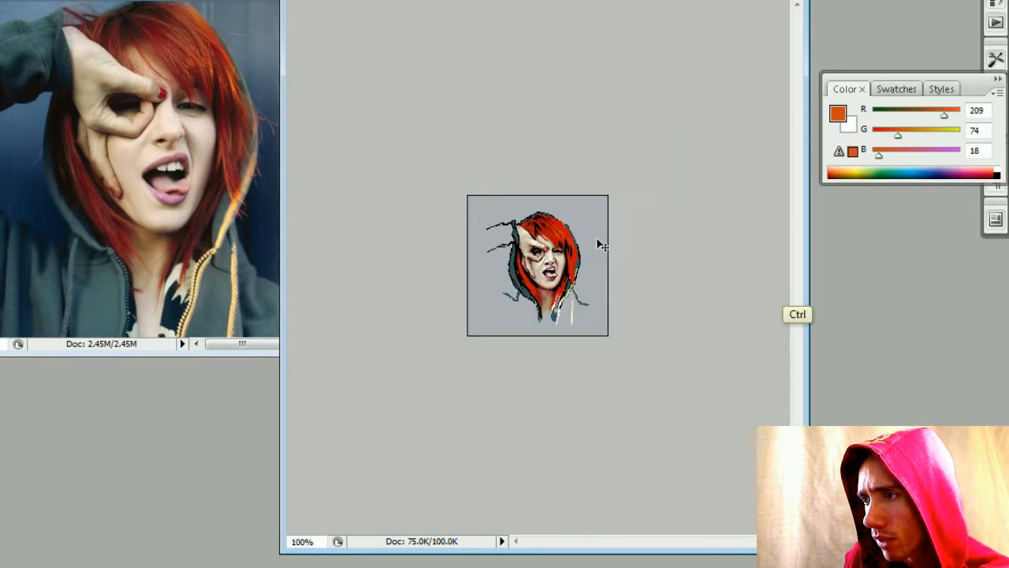
{"action": "key", "text": "ctrl+plus"}
{"action": "key", "text": "ctrl+plus"}
{"action": "key", "text": "ctrl+plus"}
{"action": "key", "text": "ctrl+plus"}
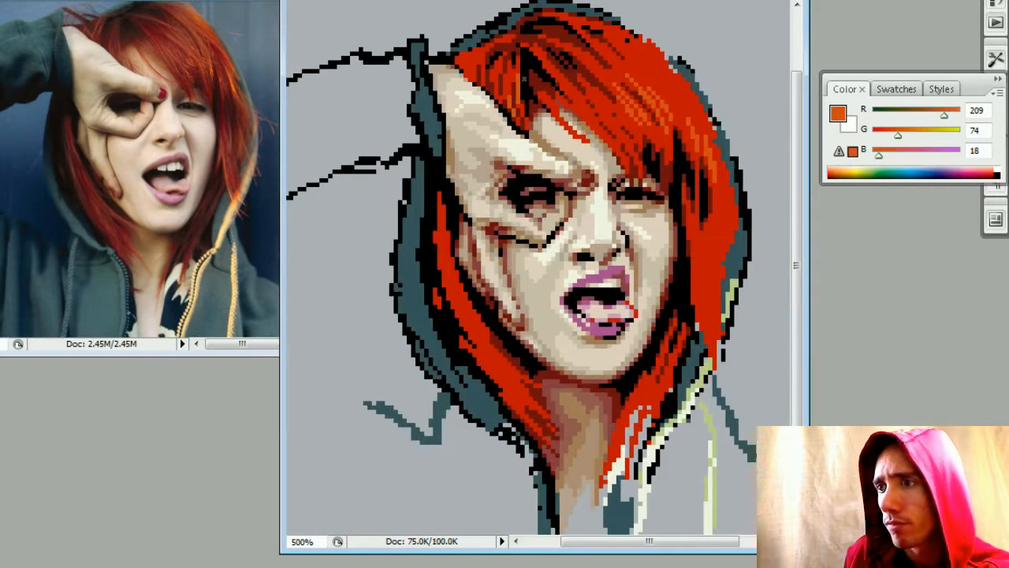
- Touch up the hair between the parting and the raised hand with sampled red and short orange highlights
{"action": "left_click", "coordinate": [514, 70], "text": "alt"}
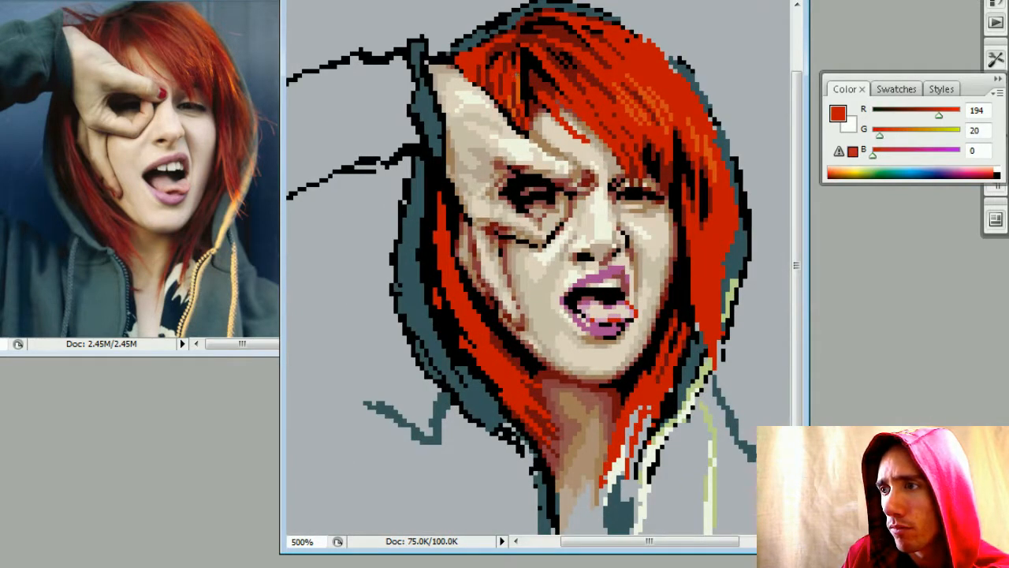
{"action": "left_click", "coordinate": [526, 87], "text": "alt"}
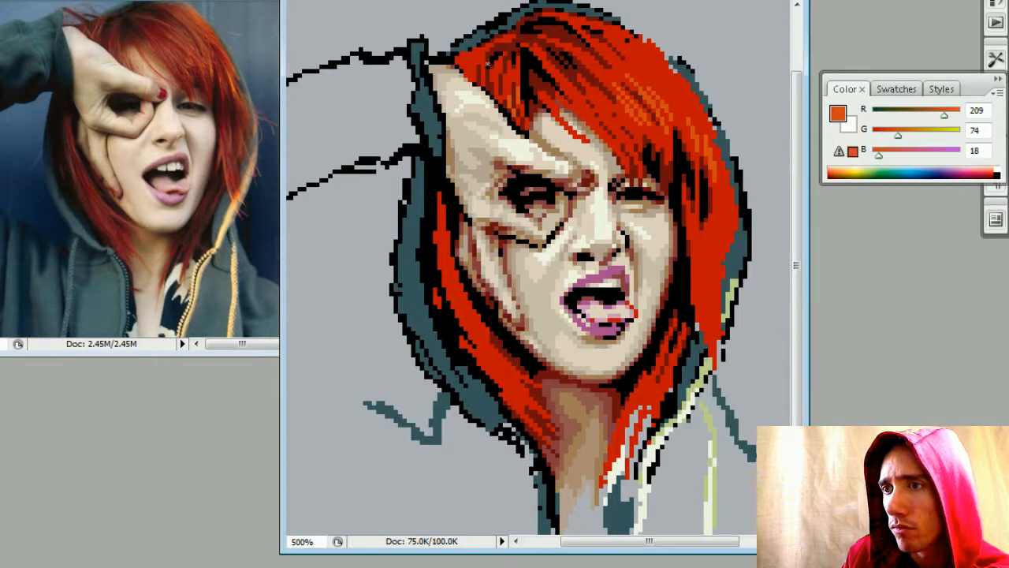
{"action": "left_click_drag", "start_coordinate": [481, 66], "coordinate": [485, 78]}
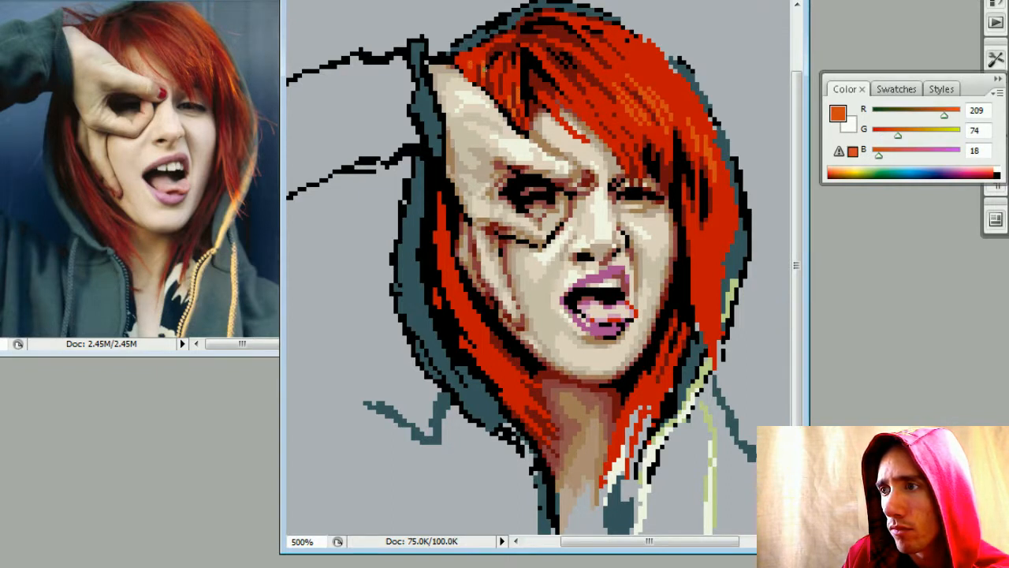
- Shade the hair's edge above the raised hand with alternating dark red, orange and base red strands
{"action": "left_click", "coordinate": [474, 55], "text": "alt"}
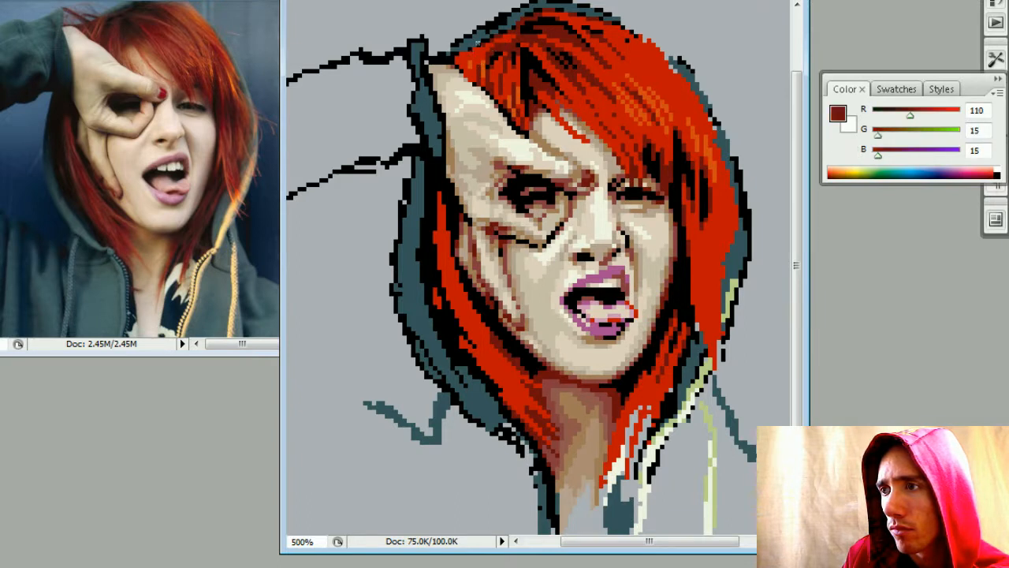
{"action": "left_click_drag", "start_coordinate": [467, 66], "coordinate": [478, 49]}
{"action": "left_click", "coordinate": [486, 56], "text": "alt"}
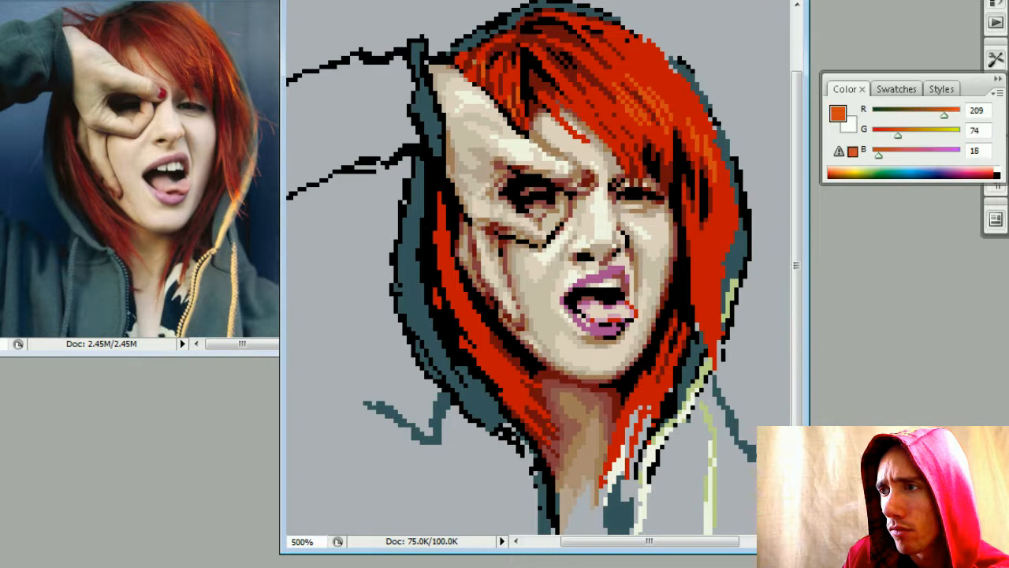
{"action": "left_click", "coordinate": [478, 45], "text": "alt"}
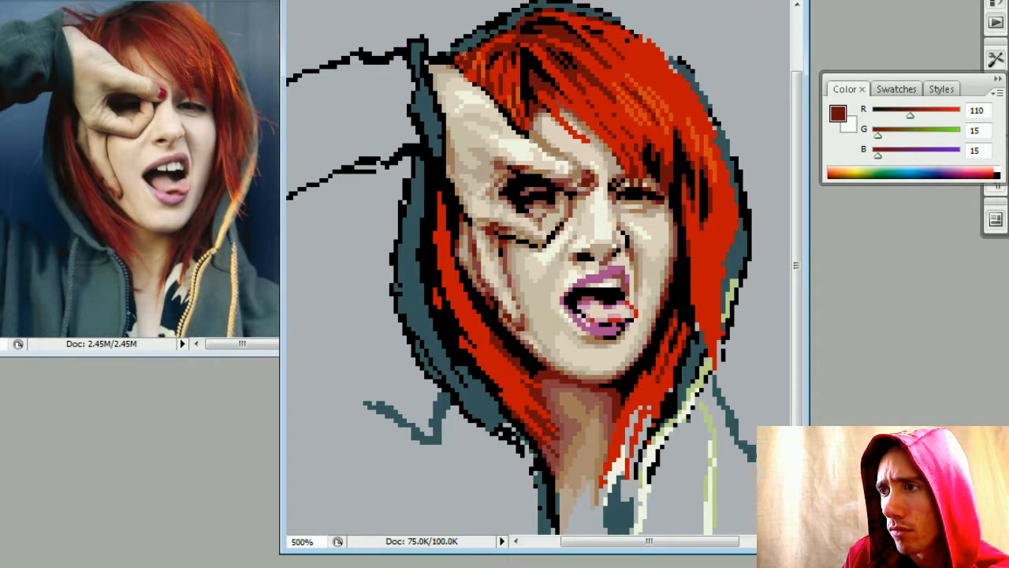
{"action": "left_click", "coordinate": [470, 50], "text": "alt"}
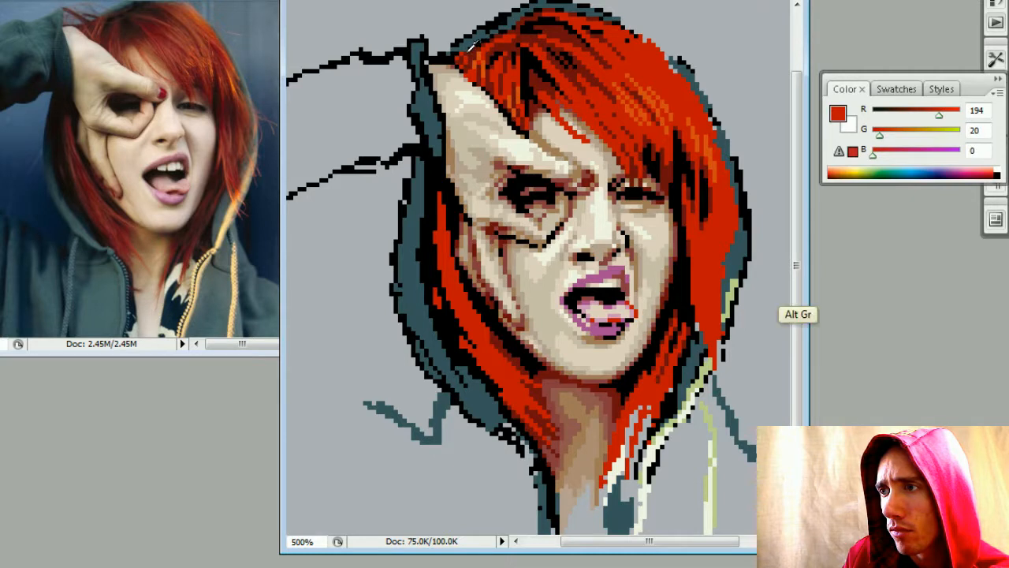
{"action": "left_click", "coordinate": [478, 45], "text": "alt"}
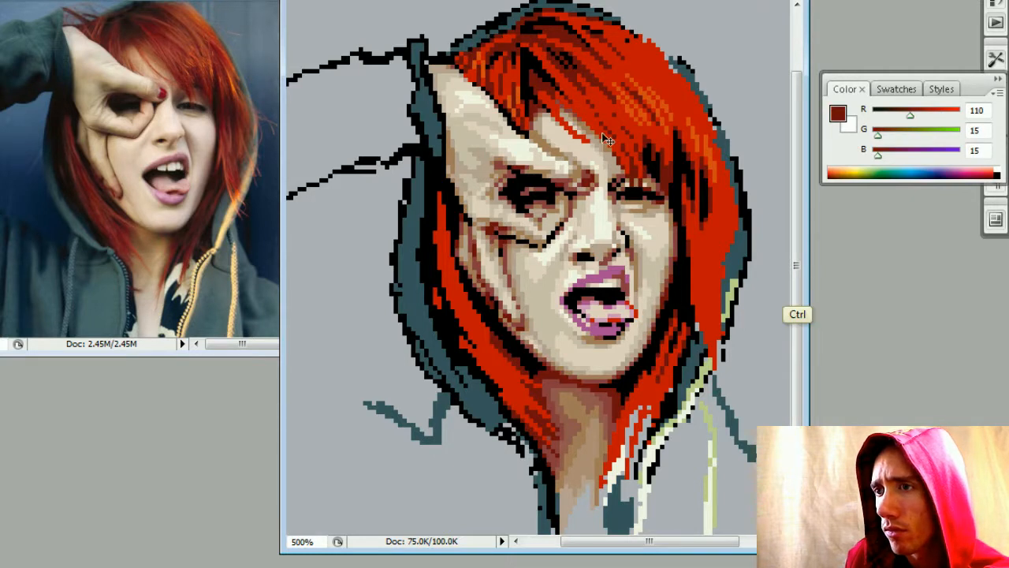
- Check the hair shading above the raised hand on the whole portrait at 100% zoom
{"action": "key", "text": "ctrl+minus"}
{"action": "key", "text": "ctrl+minus"}
{"action": "key", "text": "ctrl+minus"}
{"action": "key", "text": "ctrl+minus"}
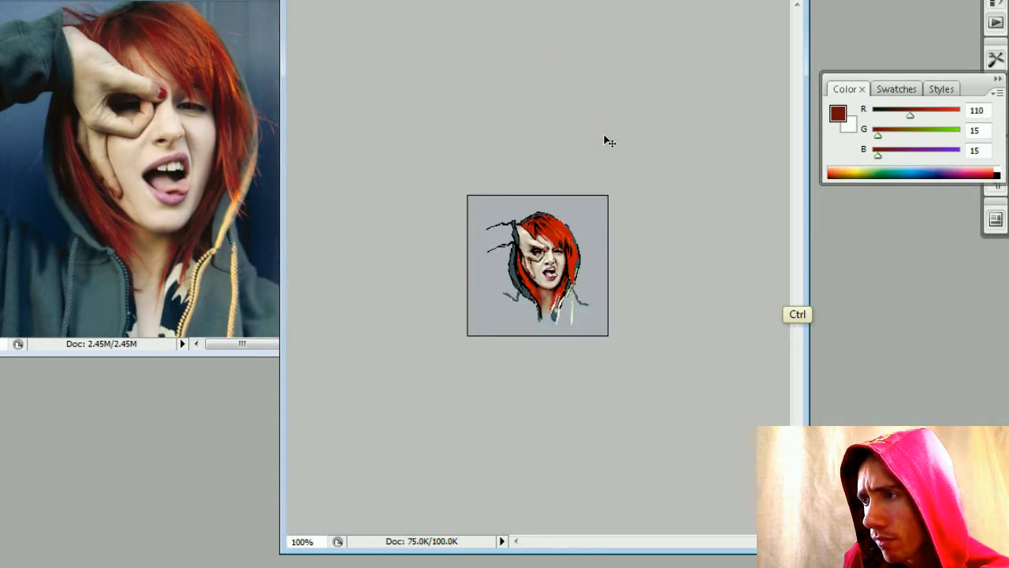
{"action": "key", "text": "ctrl+plus"}
{"action": "key", "text": "ctrl+plus"}
{"action": "key", "text": "ctrl+plus"}
{"action": "key", "text": "ctrl+plus"}
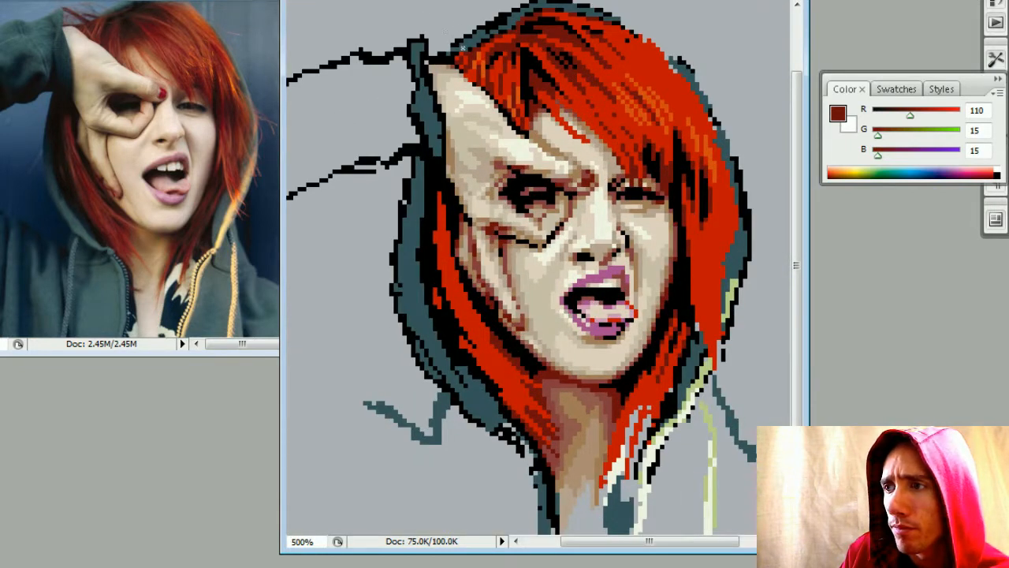
- Draw thin dark red flyaway strands past the hood edge above the raised hand, sampling black and dark red for touch-ups
{"action": "left_click_drag", "start_coordinate": [463, 47], "coordinate": [428, 33]}
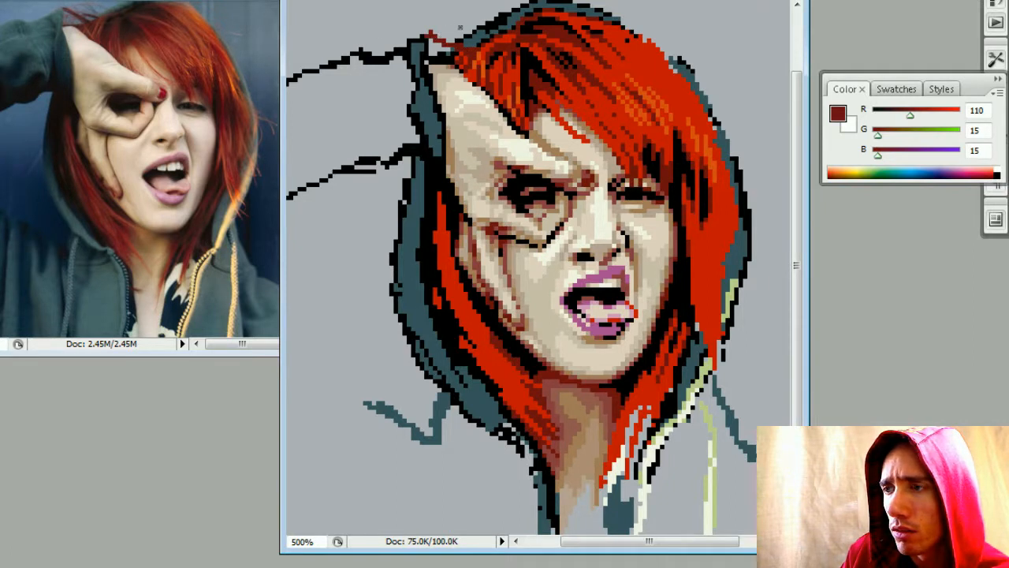
{"action": "key", "text": "alt"}
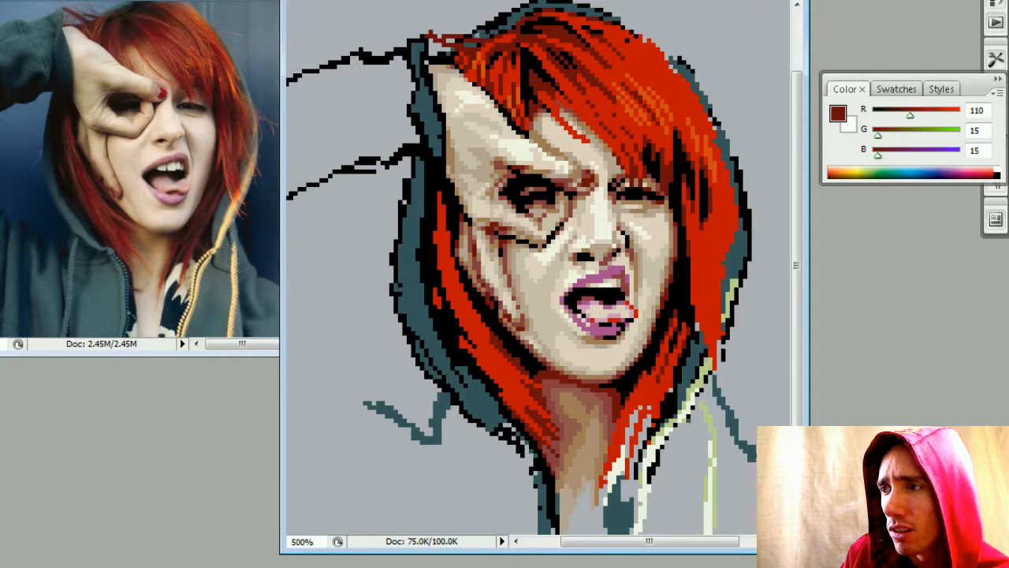
{"action": "left_click", "coordinate": [480, 36], "text": "alt"}
{"action": "key", "text": "alt"}
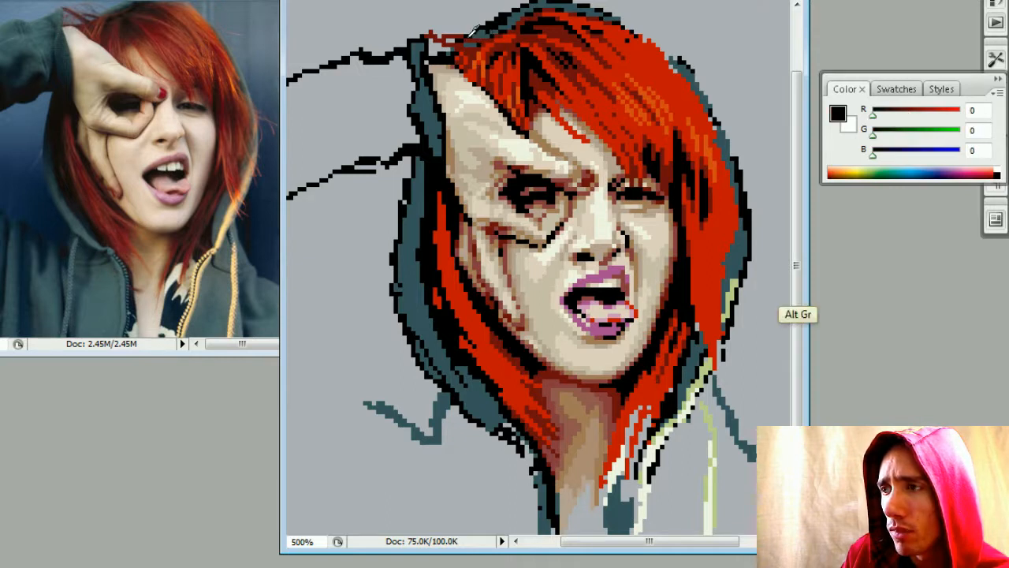
{"action": "left_click", "coordinate": [469, 36], "text": "alt"}
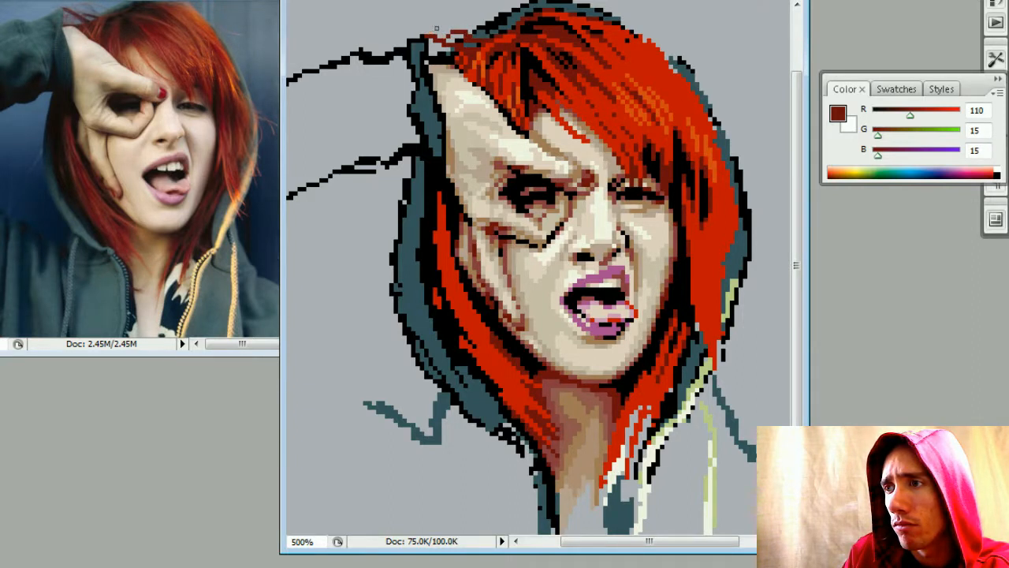
- Clean up the hood's edge beside the flyaway strands with sampled black and teal, resampling dark red for the hair
{"action": "left_click", "coordinate": [473, 32], "text": "alt"}
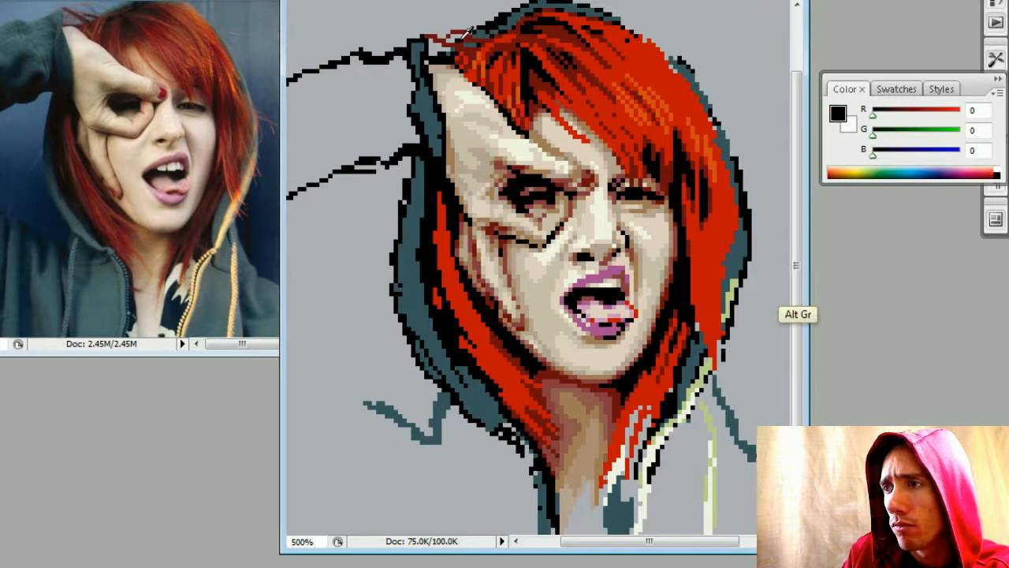
{"action": "left_click", "coordinate": [490, 26], "text": "alt"}
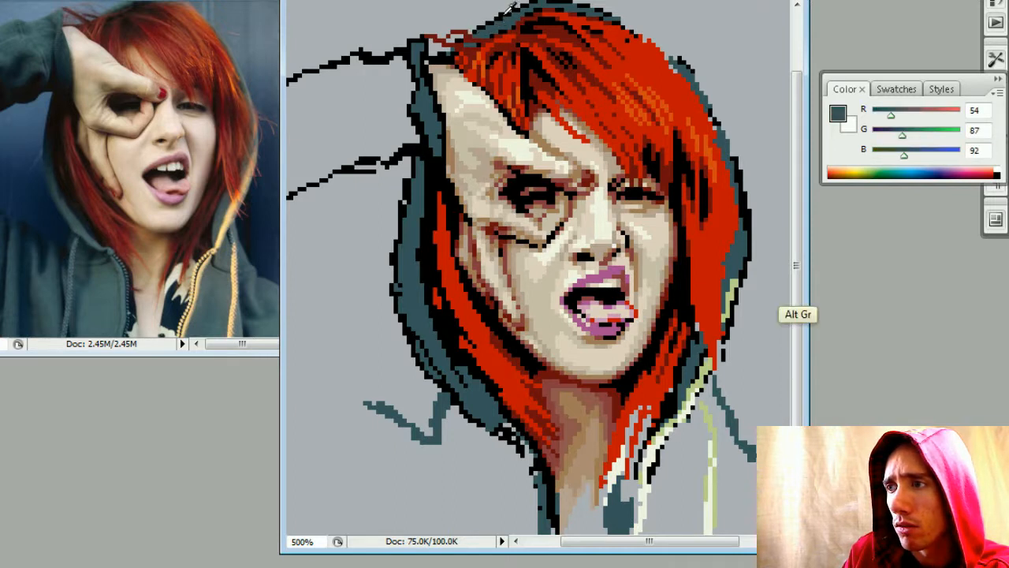
{"action": "left_click", "coordinate": [514, 8], "text": "alt"}
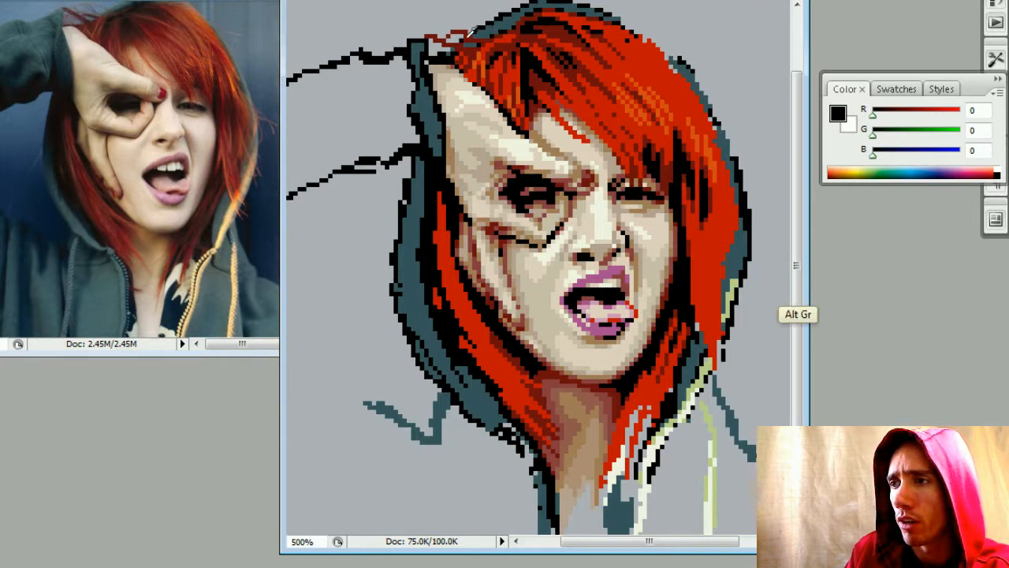
{"action": "left_click", "coordinate": [483, 33], "text": "alt"}
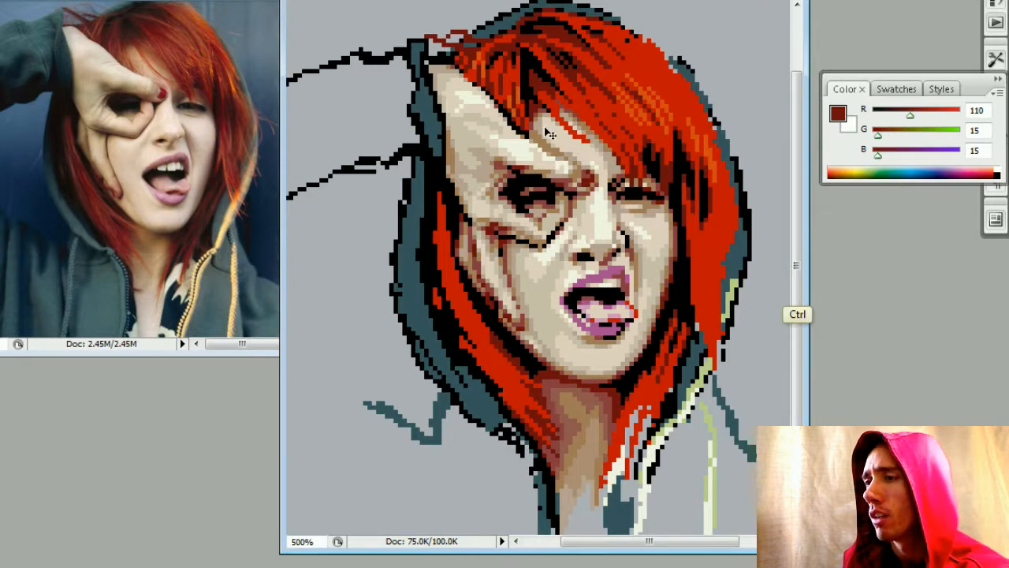
- Check the flyaway strands above the raised hand on the whole portrait at 100% zoom
{"action": "key", "text": "ctrl+minus"}
{"action": "key", "text": "ctrl+minus"}
{"action": "key", "text": "ctrl+minus"}
{"action": "key", "text": "ctrl+minus"}
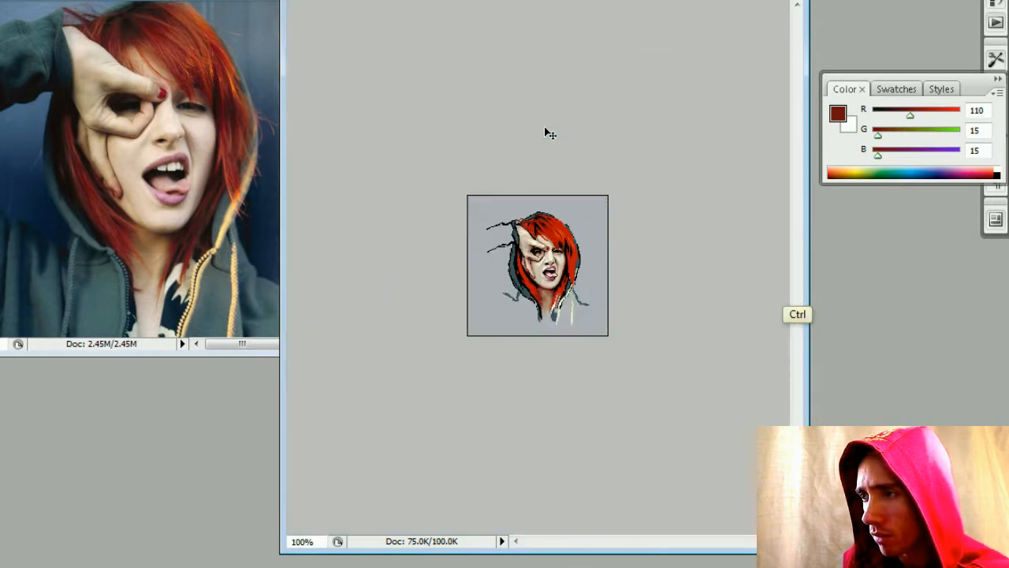
{"action": "key", "text": "ctrl+plus"}
{"action": "key", "text": "ctrl+plus"}
{"action": "key", "text": "ctrl+plus"}
{"action": "key", "text": "ctrl+plus"}
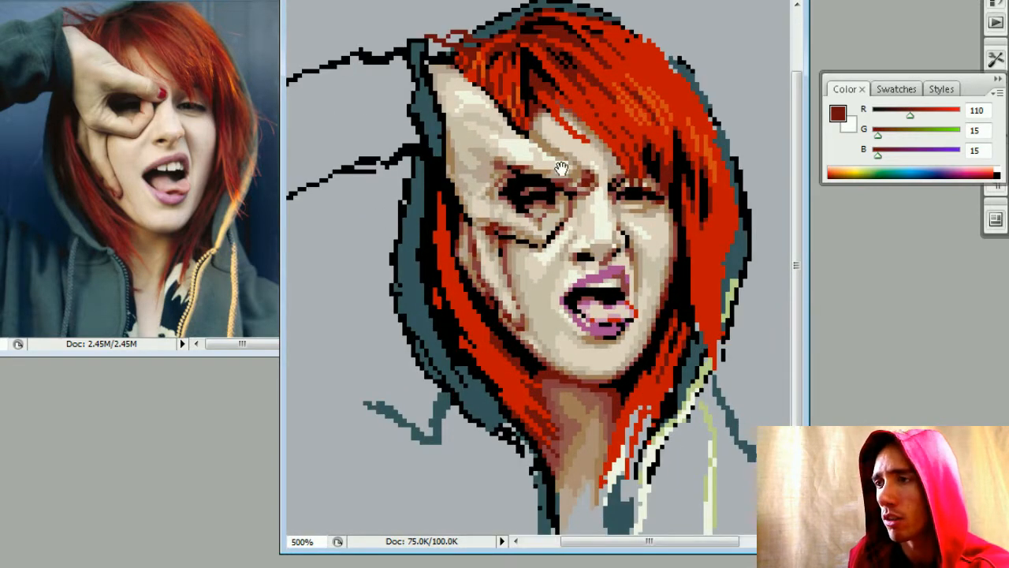
- Touch up the gap between the flyaway strands and the raised hand with sampled hood teal and dark red
{"action": "left_click_drag", "start_coordinate": [558, 168], "coordinate": [601, 220]}
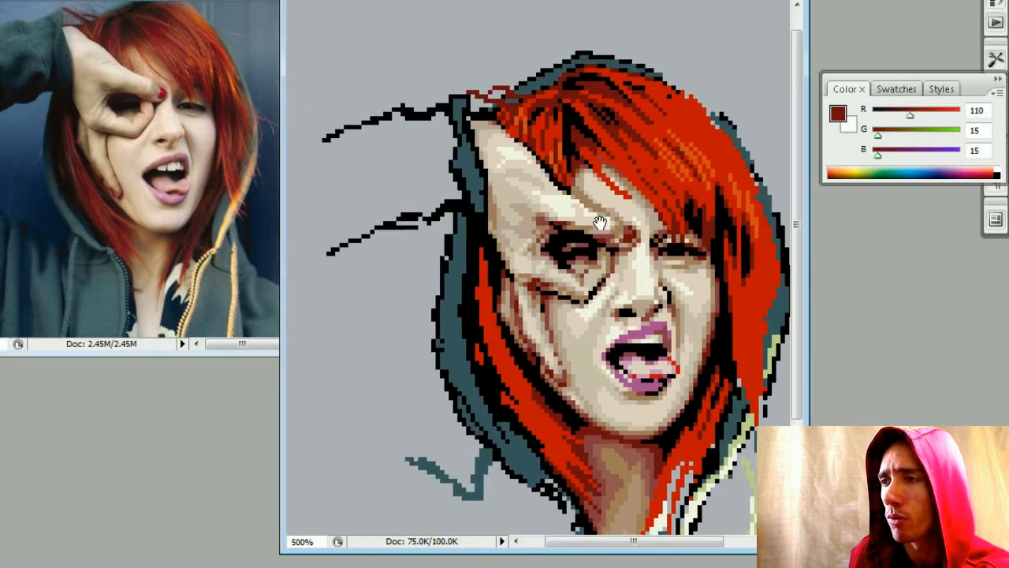
{"action": "left_click", "coordinate": [493, 105], "text": "alt"}
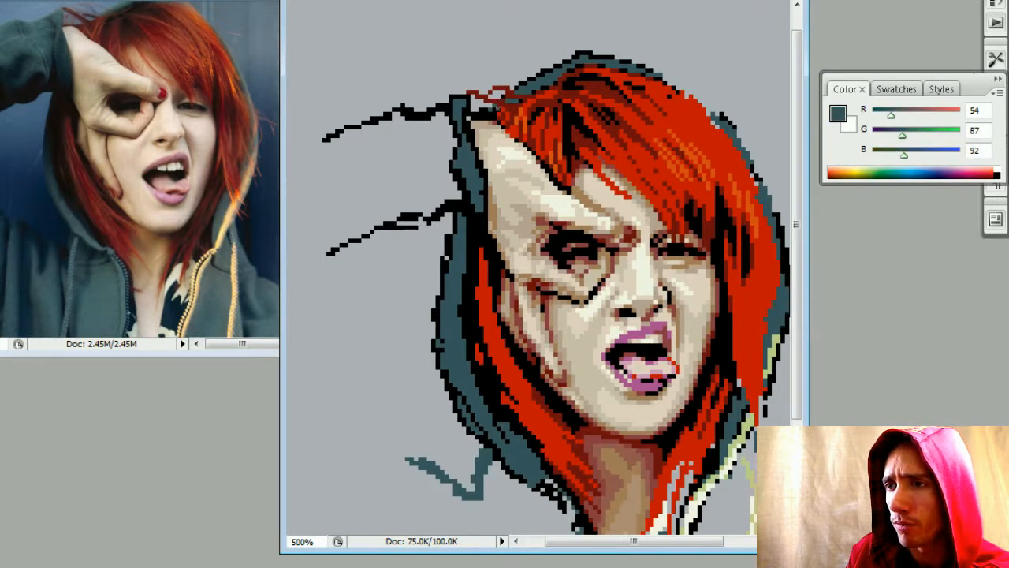
{"action": "left_click", "coordinate": [498, 111], "text": "alt"}
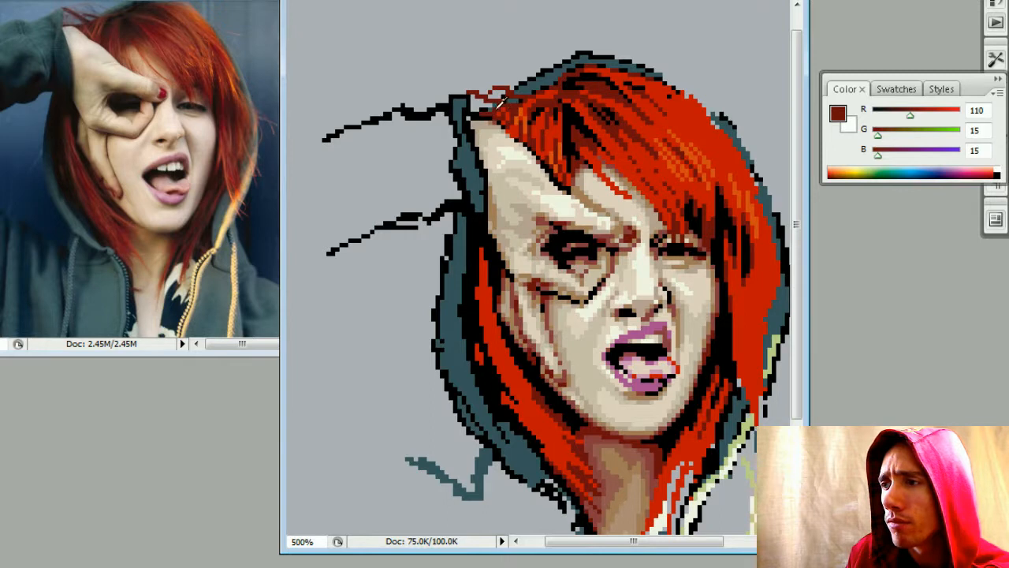
{"action": "left_click", "coordinate": [498, 101], "text": "alt"}
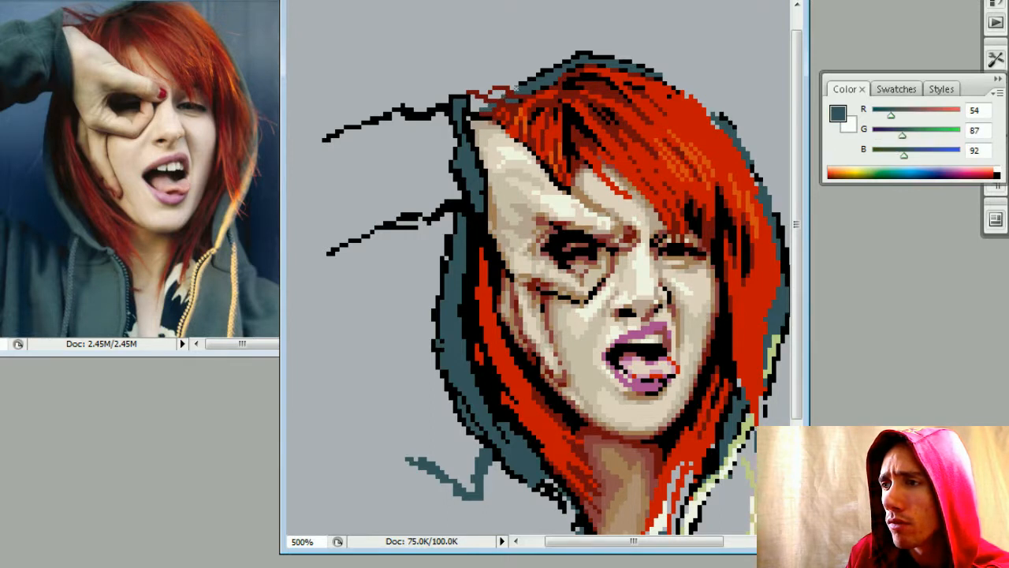
- Paint over the black outline along the top of the hood with the teal hood color
{"action": "mouse_move", "coordinate": [529, 82]}
{"action": "left_mouse_down"}
{"action": "mouse_move", "coordinate": [579, 57]}
{"action": "mouse_move", "coordinate": [613, 57]}
{"action": "mouse_move", "coordinate": [593, 52]}
{"action": "mouse_move", "coordinate": [659, 74]}
{"action": "left_mouse_up"}
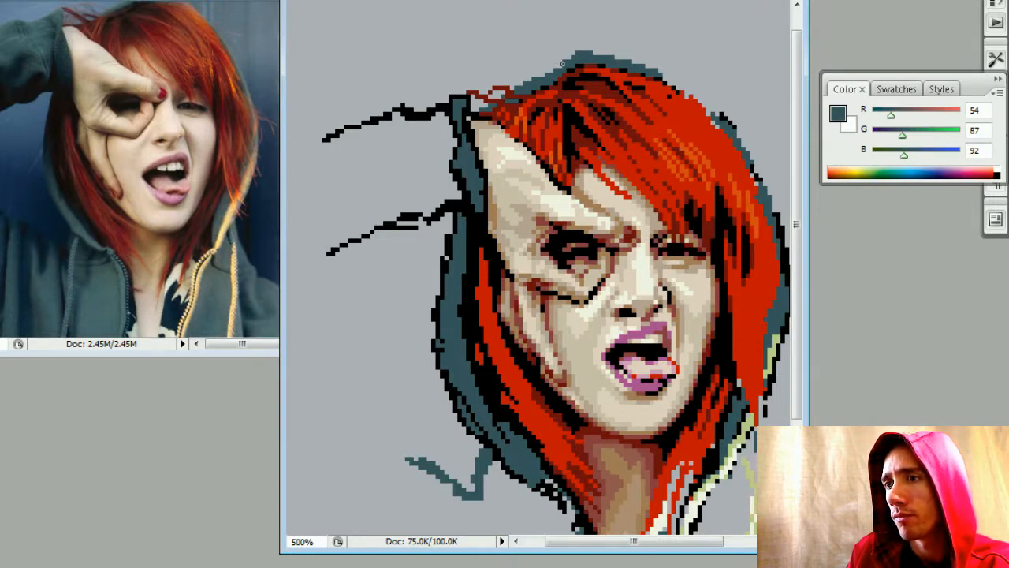
{"action": "left_click_drag", "start_coordinate": [545, 73], "coordinate": [564, 66]}
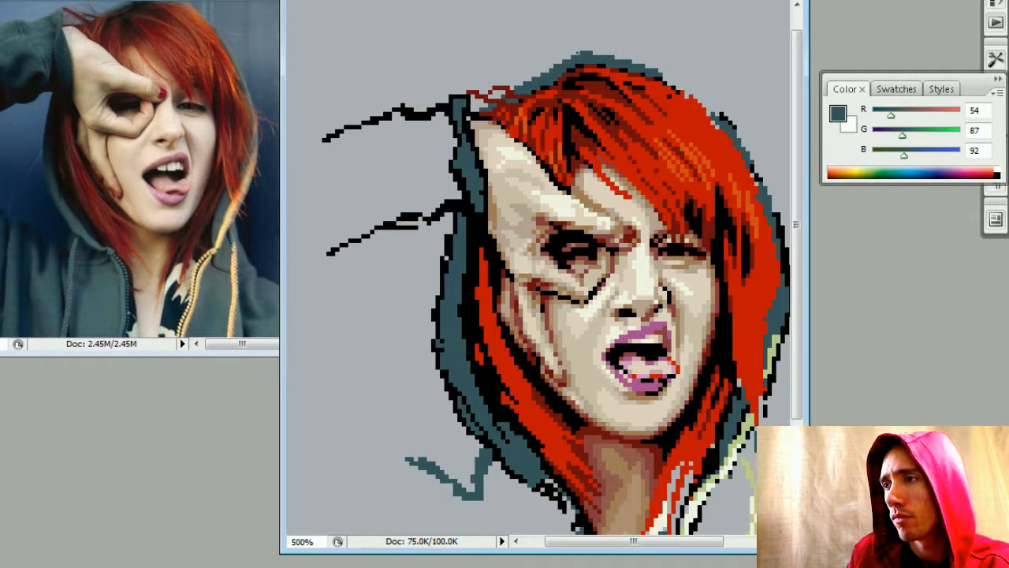
{"action": "left_click", "coordinate": [577, 53]}
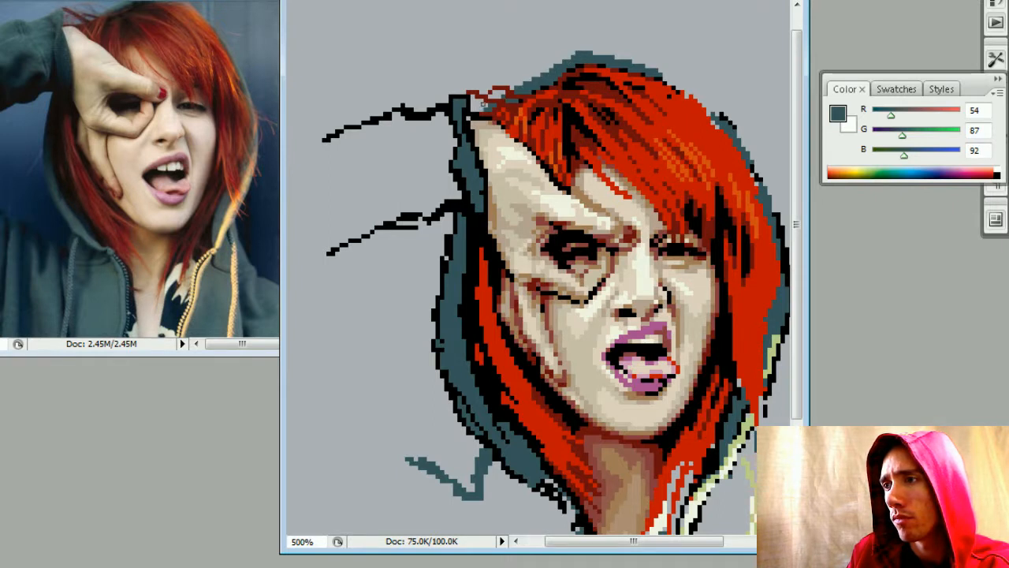
- Compare the recolored hood edge on the whole portrait at 100%, 200% and 300% zoom
{"action": "key", "text": "ctrl+minus"}
{"action": "key", "text": "ctrl+minus"}
{"action": "key", "text": "ctrl+minus"}
{"action": "key", "text": "ctrl+minus"}
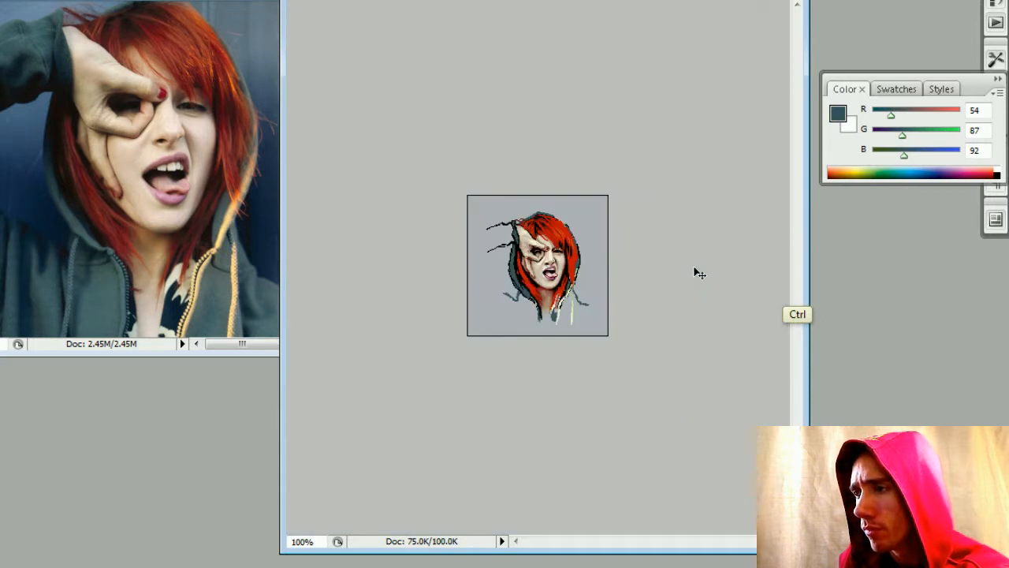
{"action": "key", "text": "ctrl+plus"}
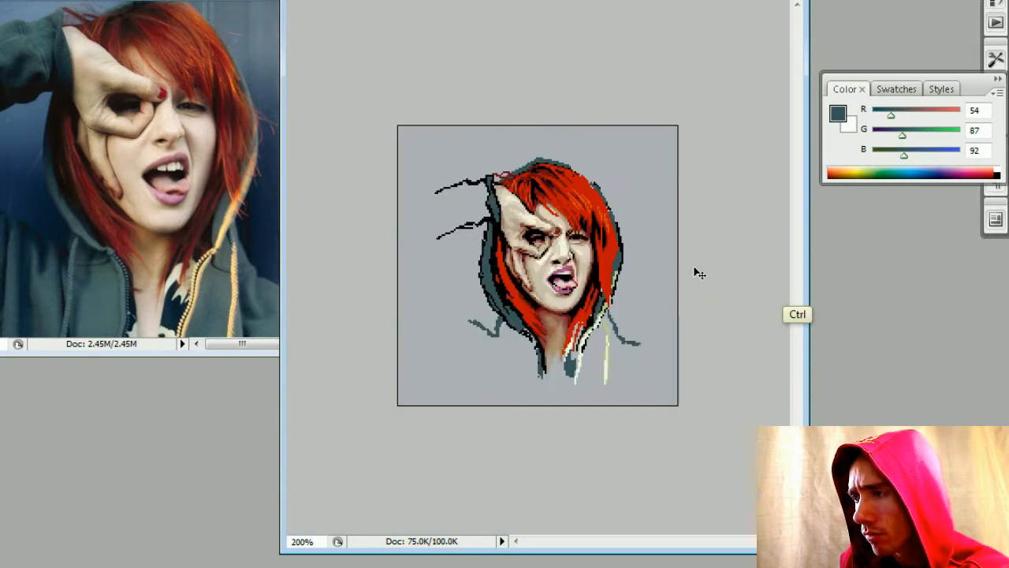
{"action": "key", "text": "ctrl+minus"}
{"action": "key", "text": "ctrl+plus"}
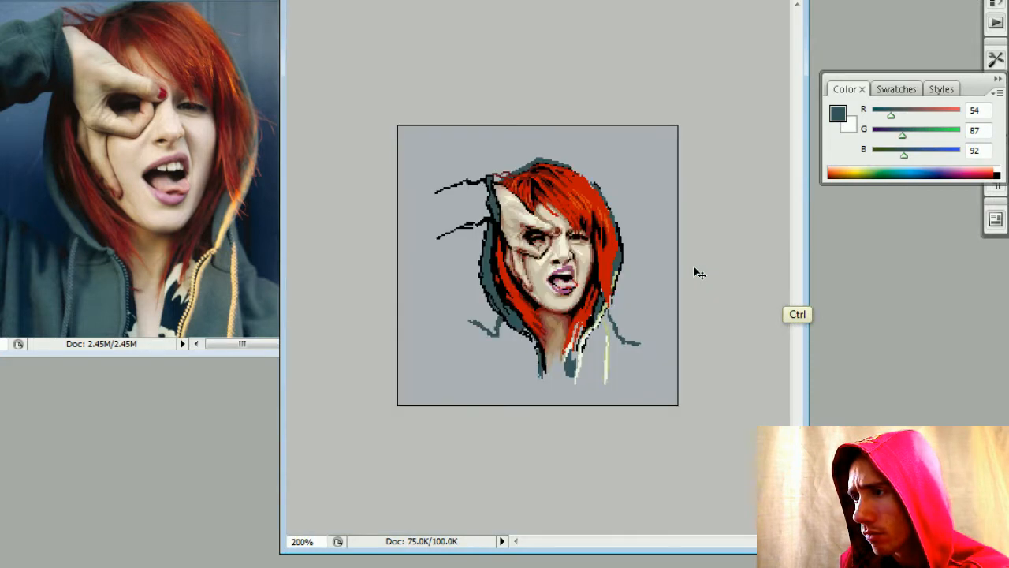
{"action": "key", "text": "ctrl+plus"}
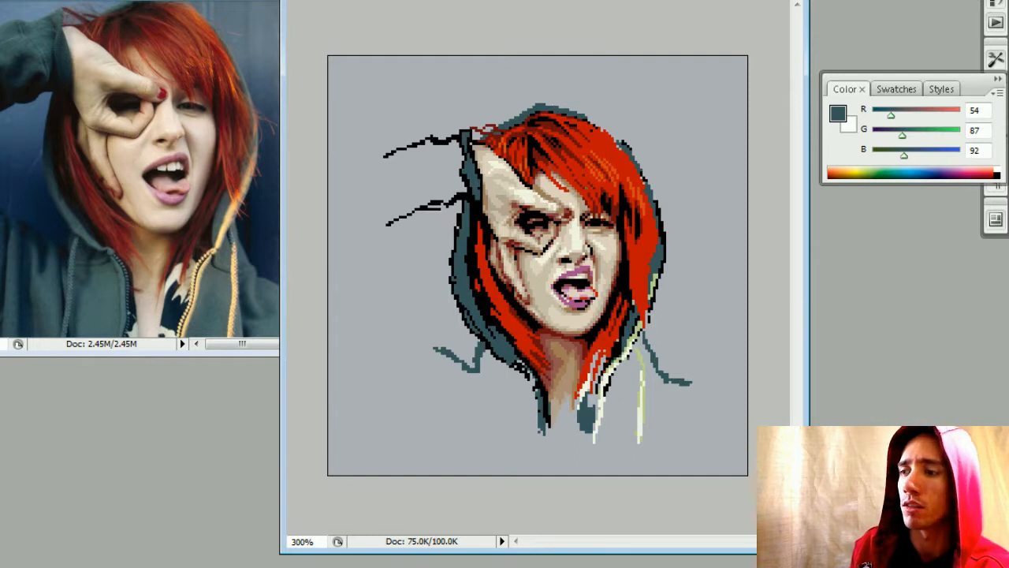
{"action": "key", "text": "ctrl"}
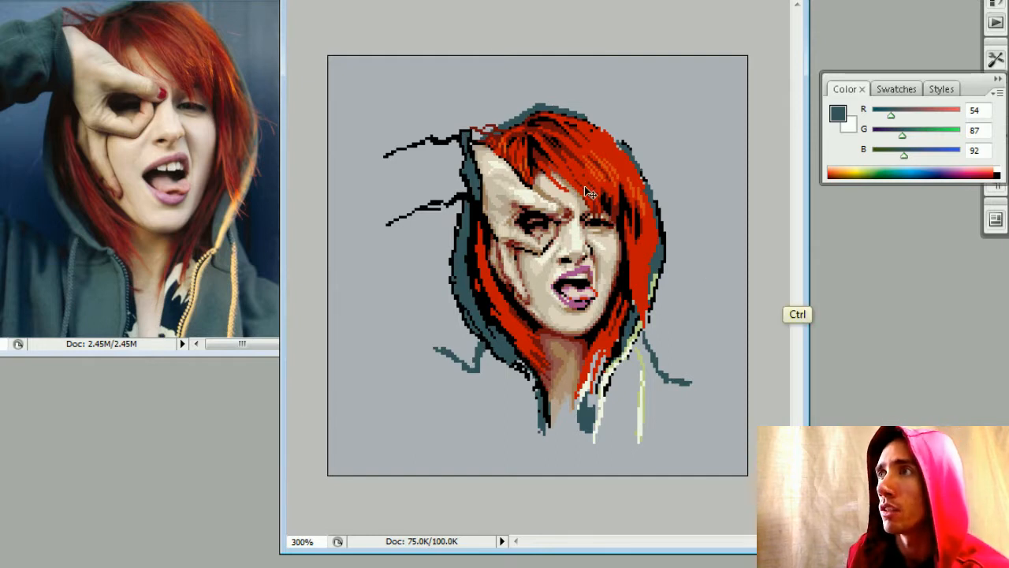
{"action": "key", "text": "ctrl+plus"}
{"action": "key", "text": "ctrl+plus"}
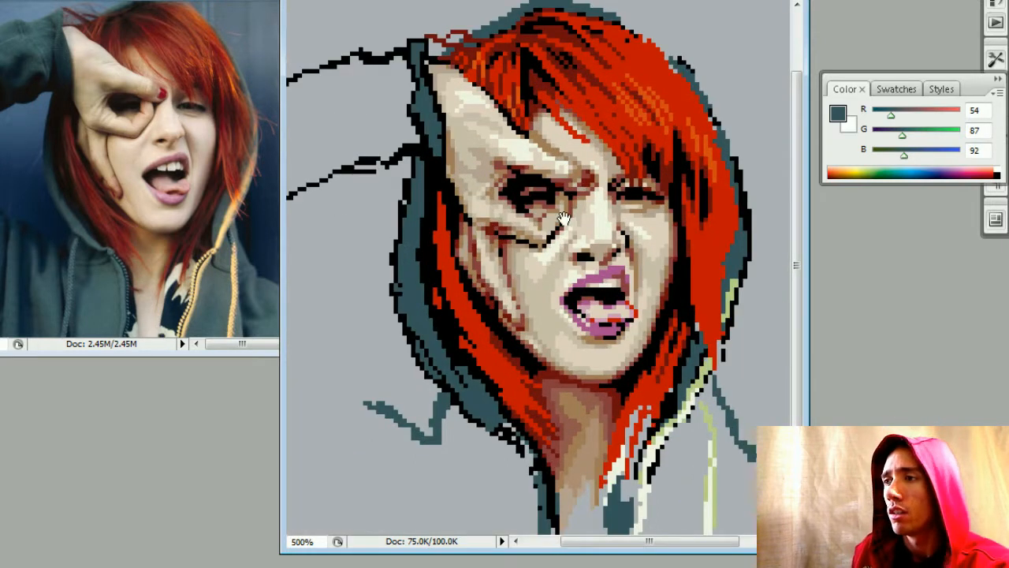
- Try a black shading stroke down the red hair lock beside the raised hand's wrist
{"action": "left_click_drag", "start_coordinate": [562, 218], "coordinate": [529, 241]}
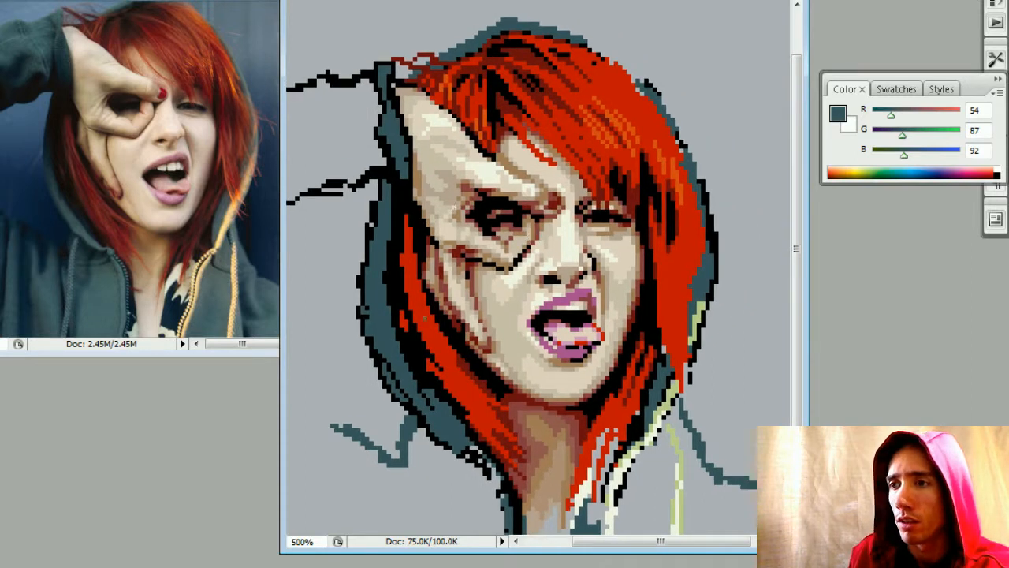
{"action": "left_click", "coordinate": [418, 252], "text": "alt"}
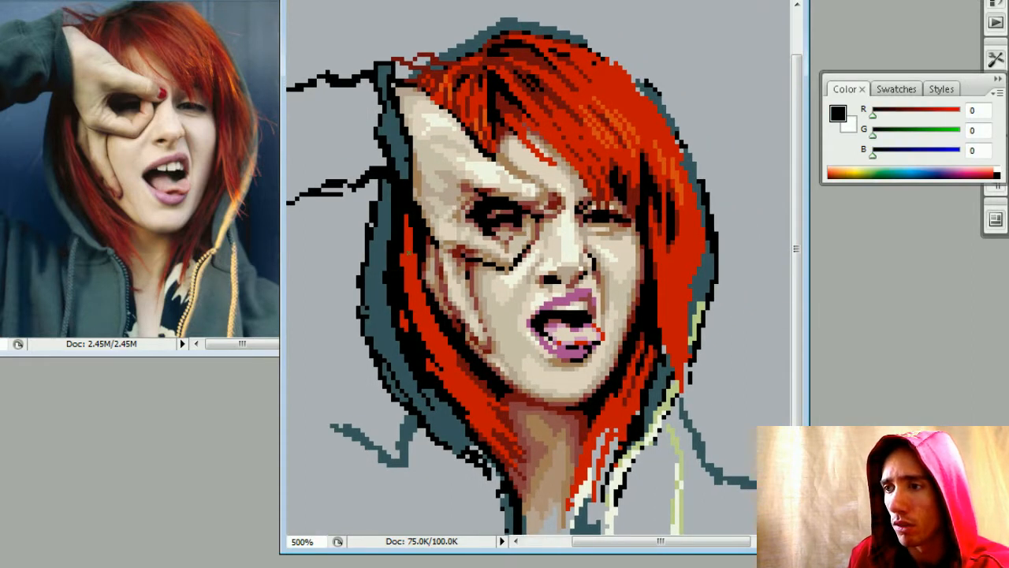
{"action": "left_click_drag", "start_coordinate": [406, 217], "coordinate": [411, 276]}
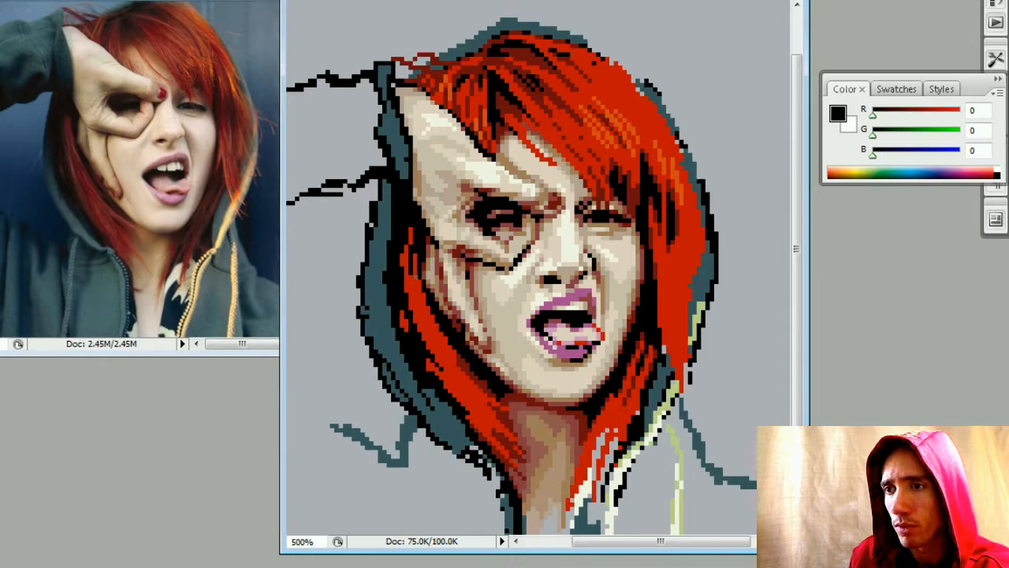
{"action": "key", "text": "ctrl+alt+z"}
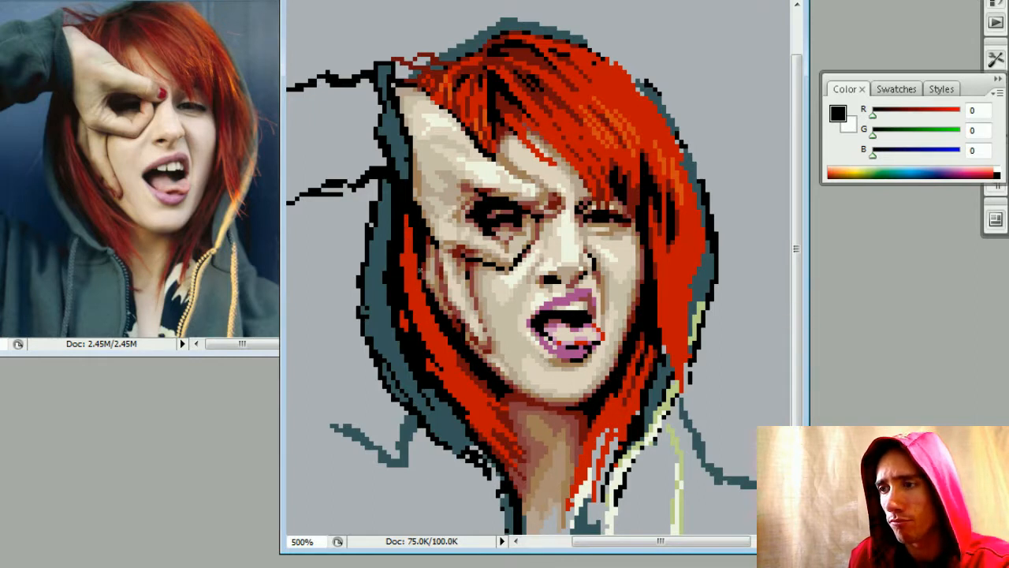
- Shade the hair lock beside the raised hand's wrist with long dark red strokes (RGB 110, 15, 15)
{"action": "left_click", "coordinate": [470, 359], "text": "alt"}
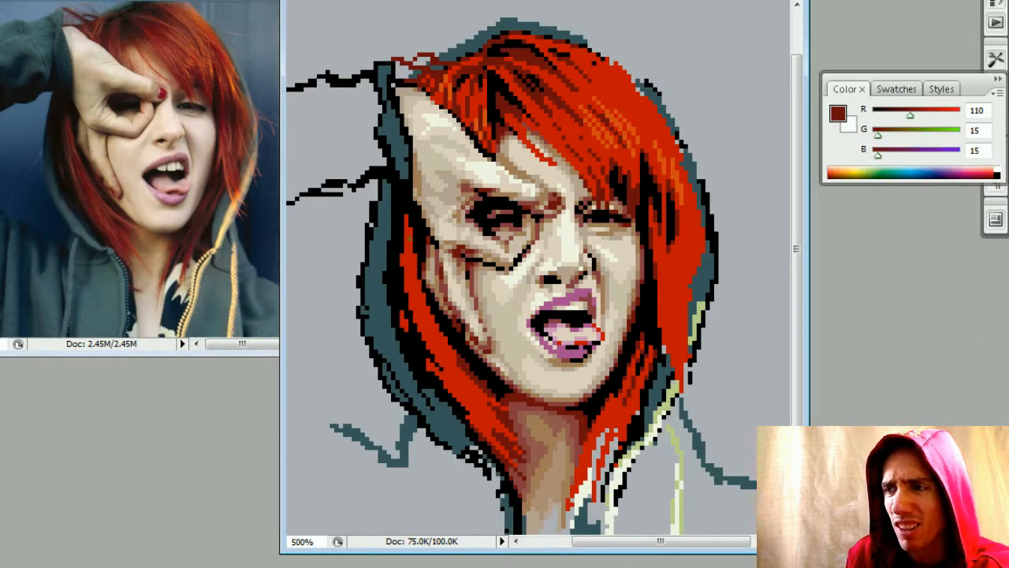
{"action": "mouse_move", "coordinate": [404, 214]}
{"action": "left_mouse_down"}
{"action": "mouse_move", "coordinate": [416, 276]}
{"action": "mouse_move", "coordinate": [405, 266]}
{"action": "left_mouse_up"}
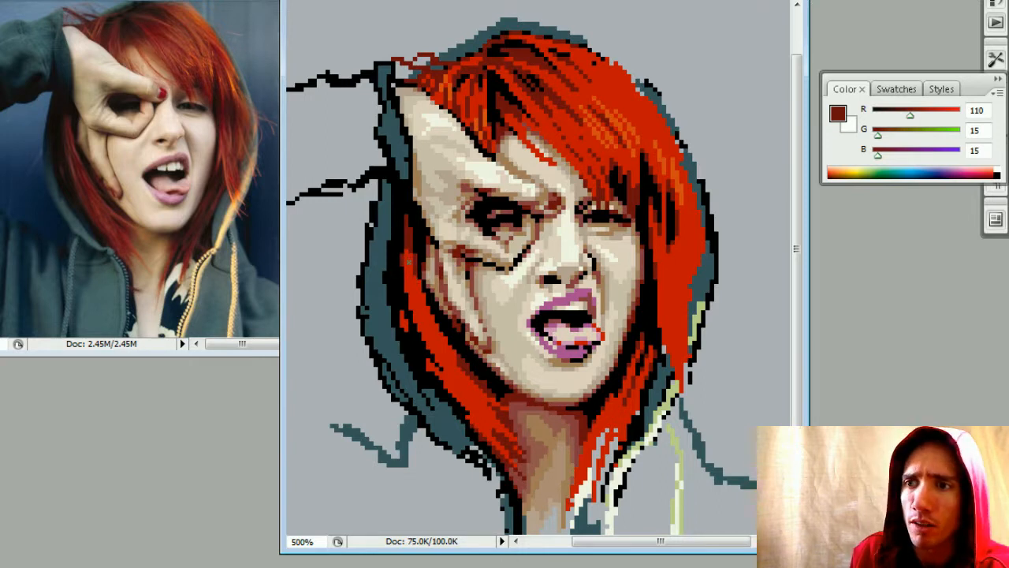
{"action": "mouse_move", "coordinate": [434, 341]}
{"action": "left_mouse_down"}
{"action": "mouse_move", "coordinate": [411, 280]}
{"action": "mouse_move", "coordinate": [410, 246]}
{"action": "left_mouse_up"}
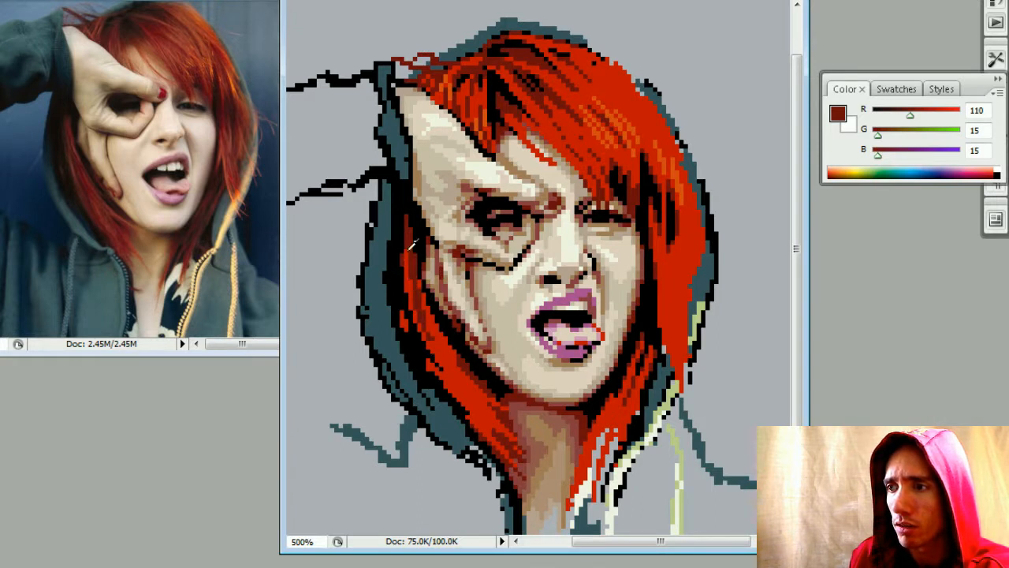
- Refine the strands in the hair lock below the wrist by alternating sampled base red (194, 20, 0) and dark red (110, 15, 15)
{"action": "left_click", "coordinate": [411, 268], "text": "alt"}
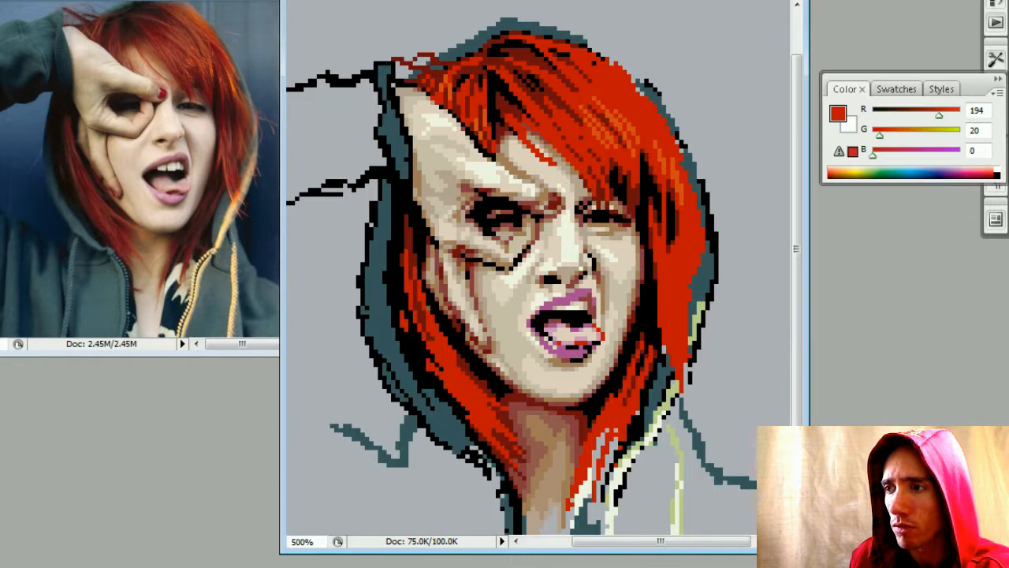
{"action": "left_click", "coordinate": [430, 311], "text": "alt"}
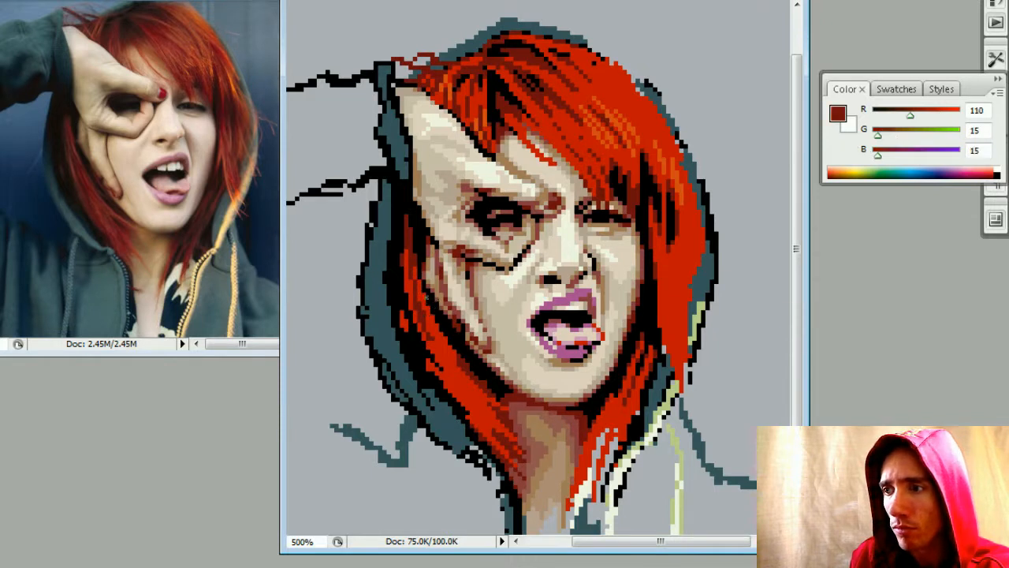
{"action": "left_click", "coordinate": [415, 287], "text": "alt"}
{"action": "left_click", "coordinate": [410, 276], "text": "alt"}
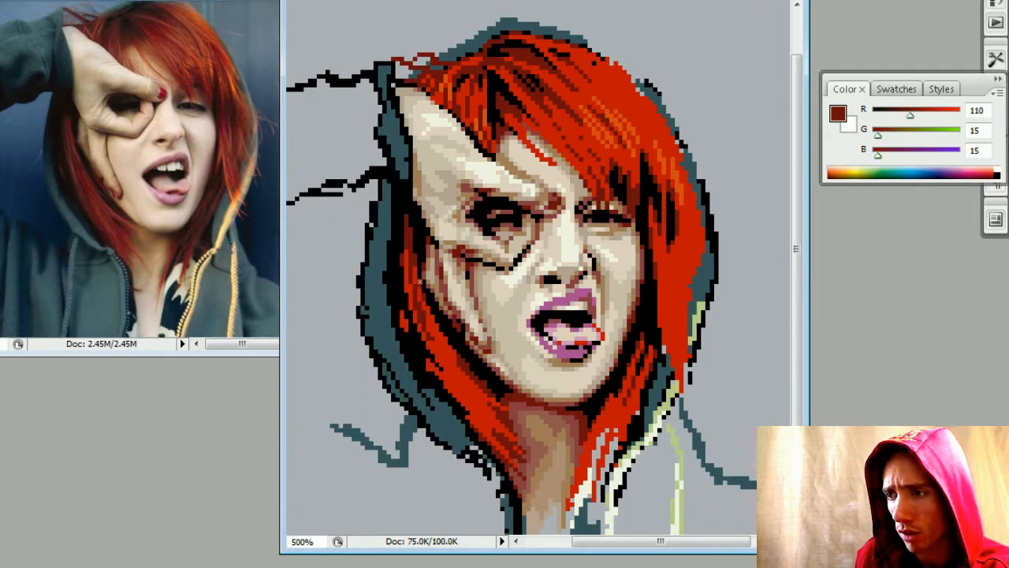
{"action": "left_click", "coordinate": [420, 281], "text": "alt"}
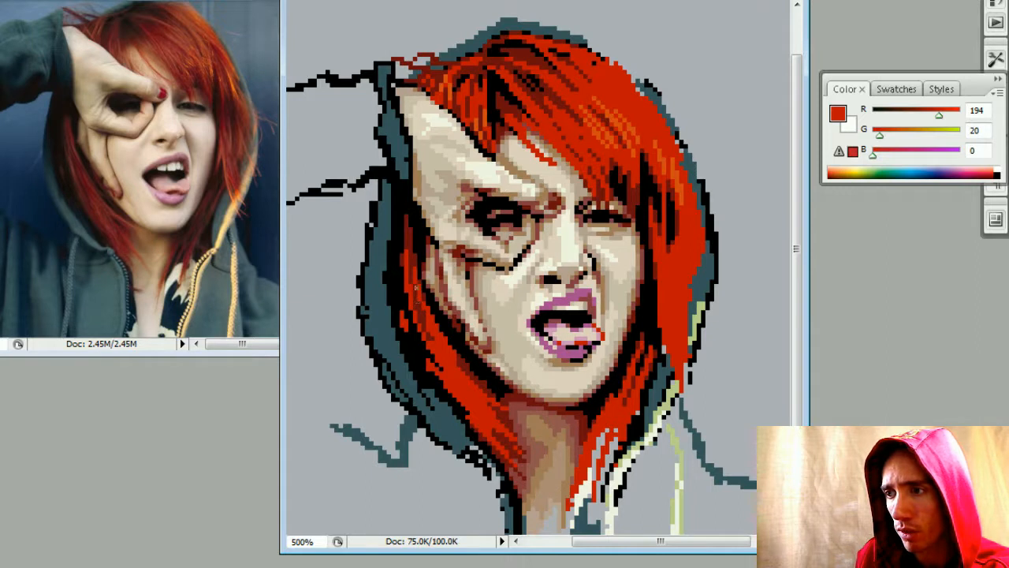
{"action": "left_click", "coordinate": [418, 285], "text": "alt"}
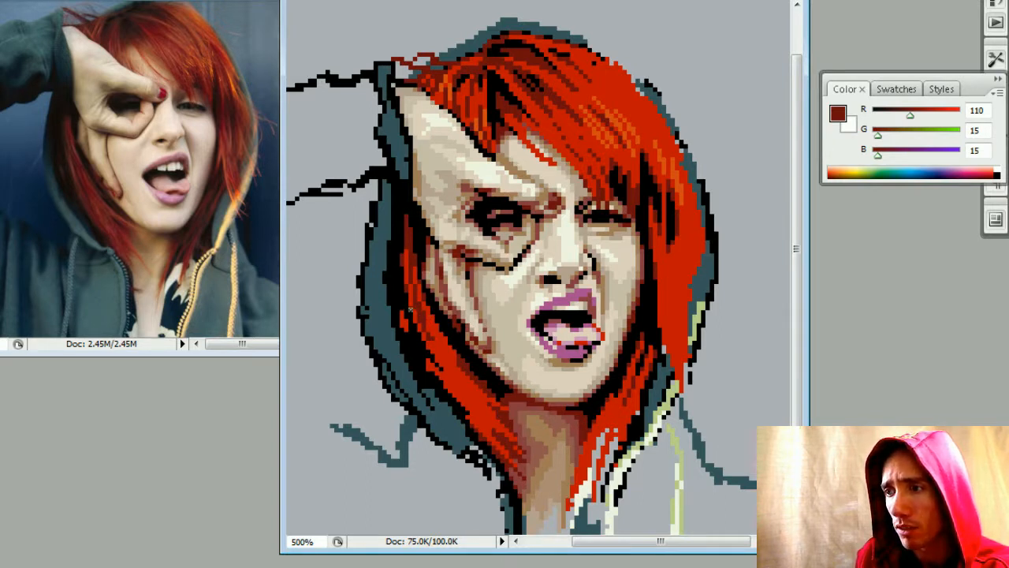
- Refine the strands in the hair lock beside and below the wrist with sampled dark red (110, 15, 15) and black pixels
{"action": "left_click", "coordinate": [409, 298], "text": "alt"}
{"action": "left_click", "coordinate": [414, 306]}
{"action": "left_click", "coordinate": [421, 301], "text": "alt"}
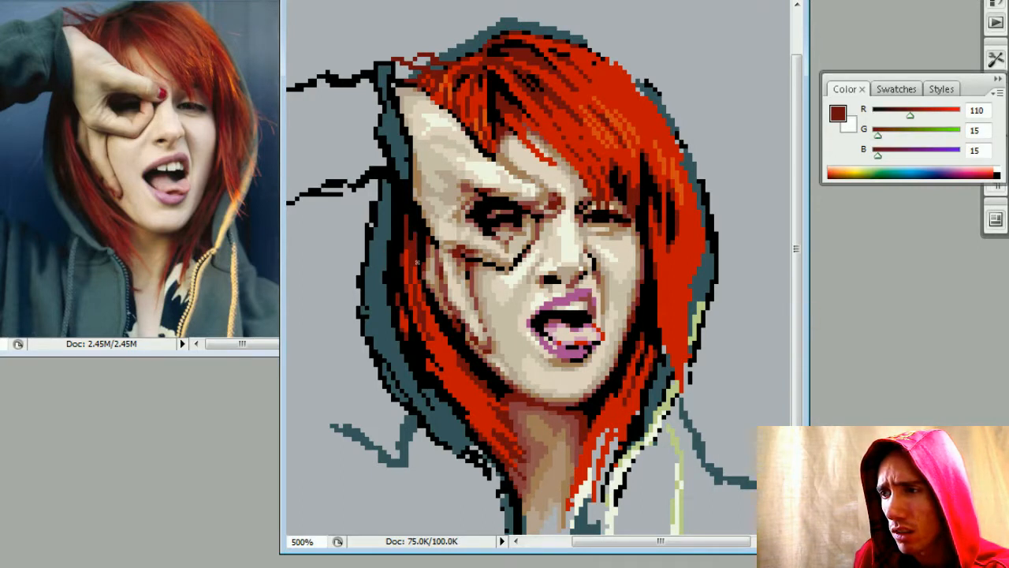
{"action": "key", "text": "alt"}
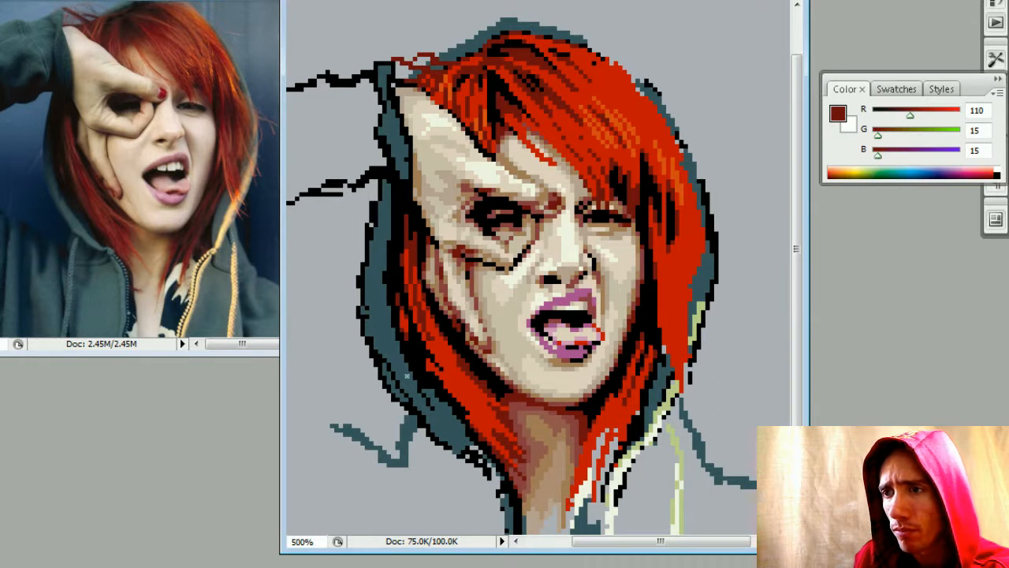
{"action": "left_click_drag", "start_coordinate": [436, 350], "coordinate": [440, 351]}
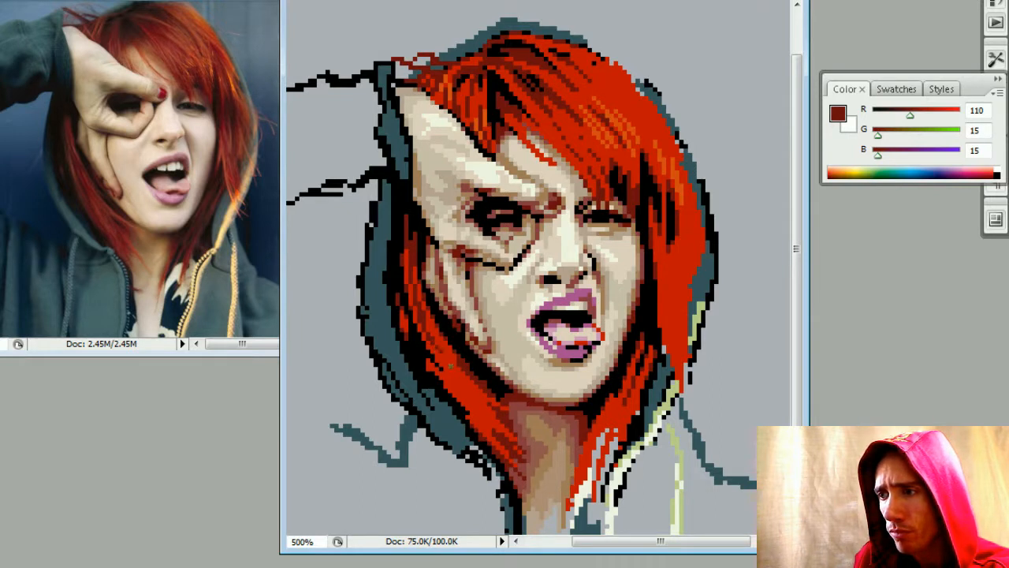
{"action": "left_click", "coordinate": [450, 356], "text": "alt"}
{"action": "left_click", "coordinate": [440, 352], "text": "alt"}
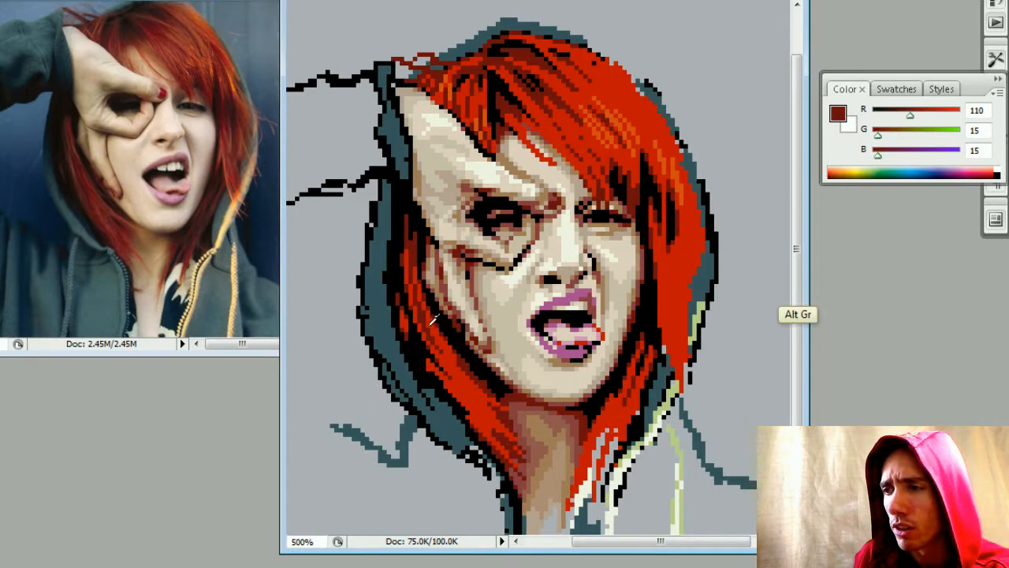
{"action": "left_click", "coordinate": [451, 325], "text": "alt"}
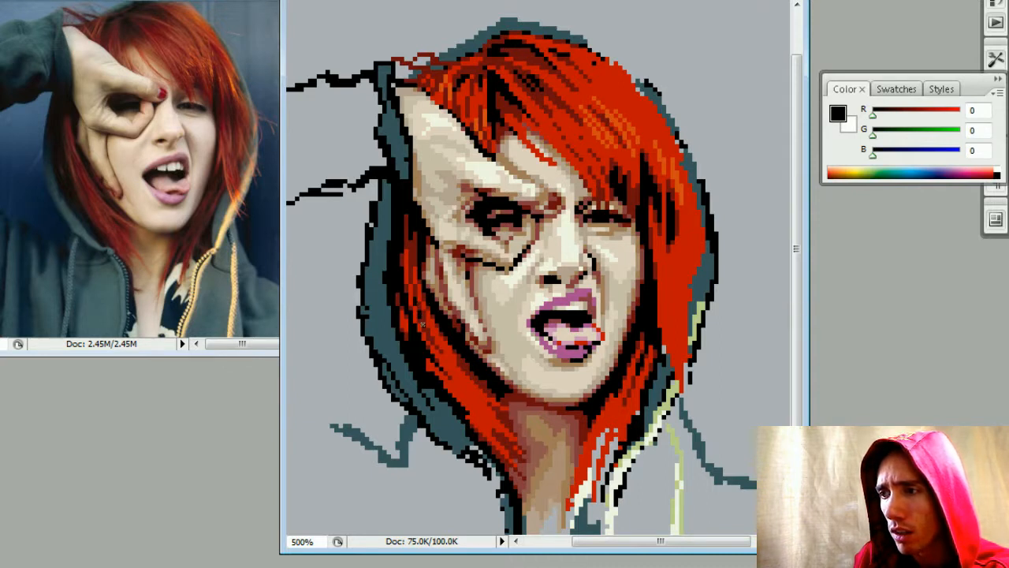
{"action": "left_click", "coordinate": [433, 308], "text": "alt"}
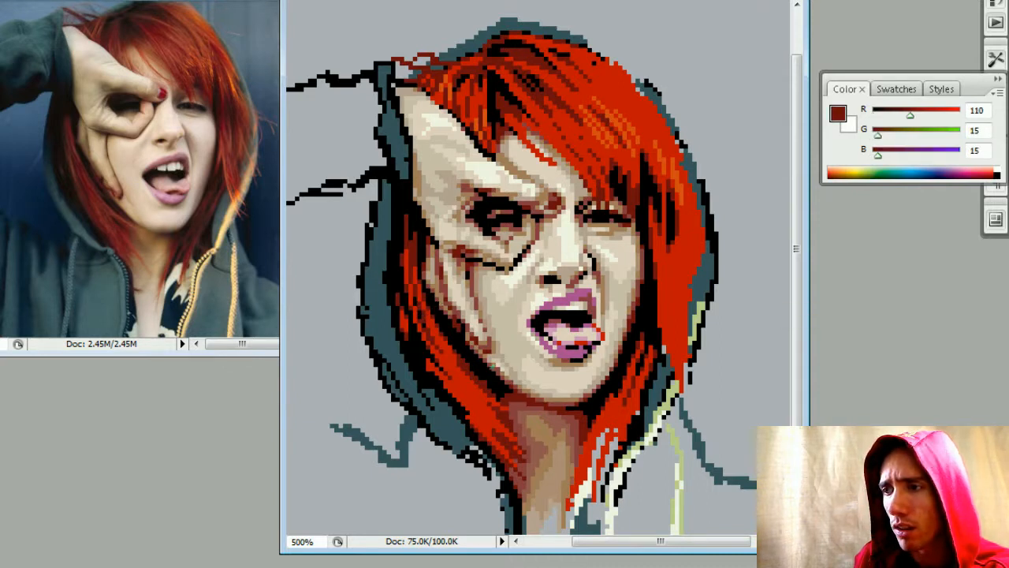
- Compare the shaded hair lock below the hand with the reference photo on the whole portrait at 100% zoom and larger
{"action": "key", "text": "ctrl+minus"}
{"action": "key", "text": "ctrl+minus"}
{"action": "key", "text": "ctrl+minus"}
{"action": "key", "text": "ctrl+minus"}
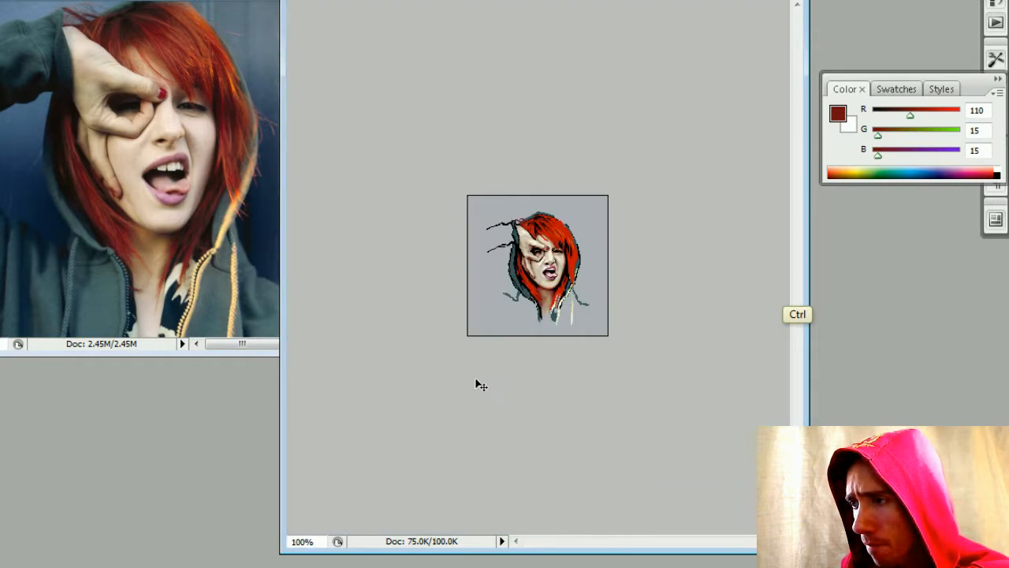
{"action": "key", "text": "ctrl+plus"}
{"action": "key", "text": "ctrl+plus"}
{"action": "key", "text": "ctrl+minus"}
{"action": "key", "text": "ctrl+minus"}
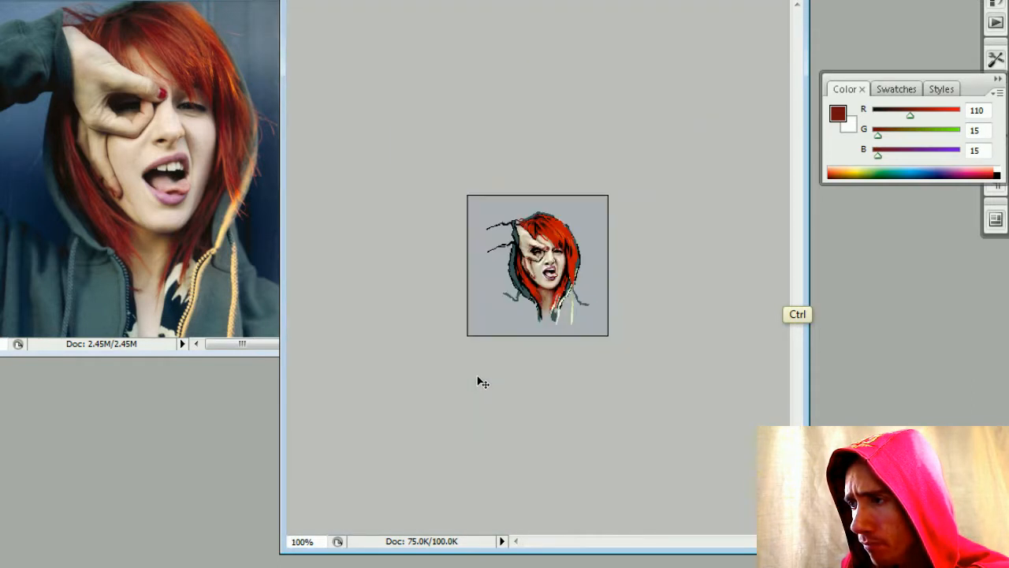
{"action": "key", "text": "ctrl+plus"}
{"action": "key", "text": "ctrl+plus"}
{"action": "key", "text": "ctrl+plus"}
{"action": "key", "text": "ctrl+plus"}
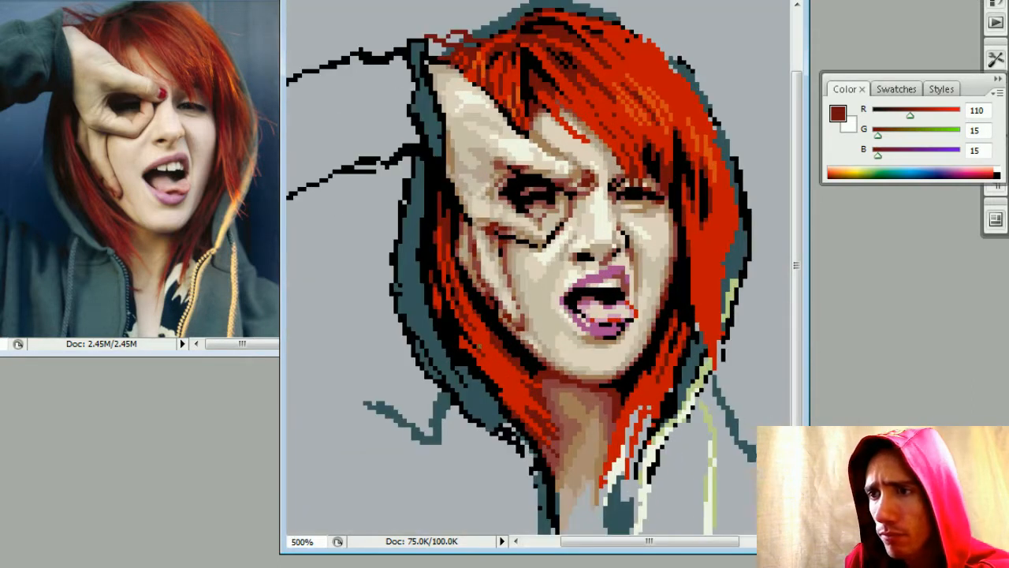
- Examine the hair beside the wrist up close and on the whole portrait at 100% and 200% zoom
{"action": "key", "text": "ISO_Level3_Shift"}
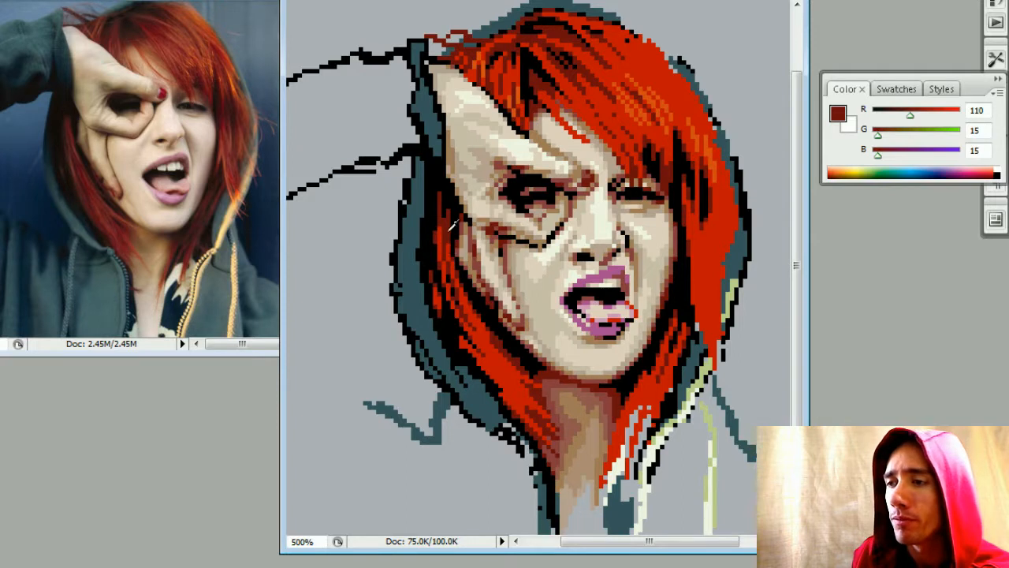
{"action": "key", "text": "ISO_Level3_Shift"}
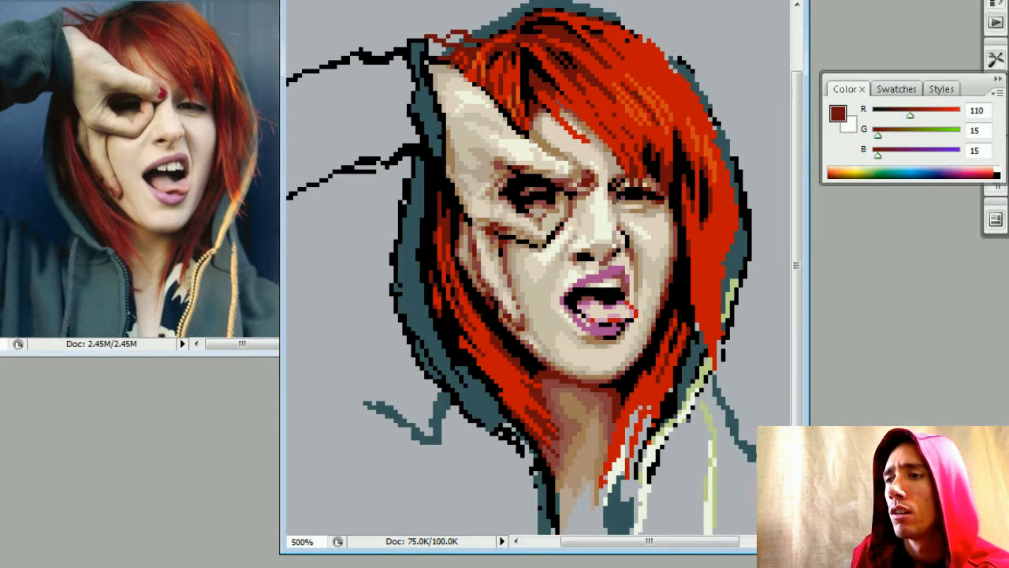
{"action": "key", "text": "ctrl+minus"}
{"action": "key", "text": "ctrl+minus"}
{"action": "key", "text": "ctrl+minus"}
{"action": "key", "text": "ctrl+minus"}
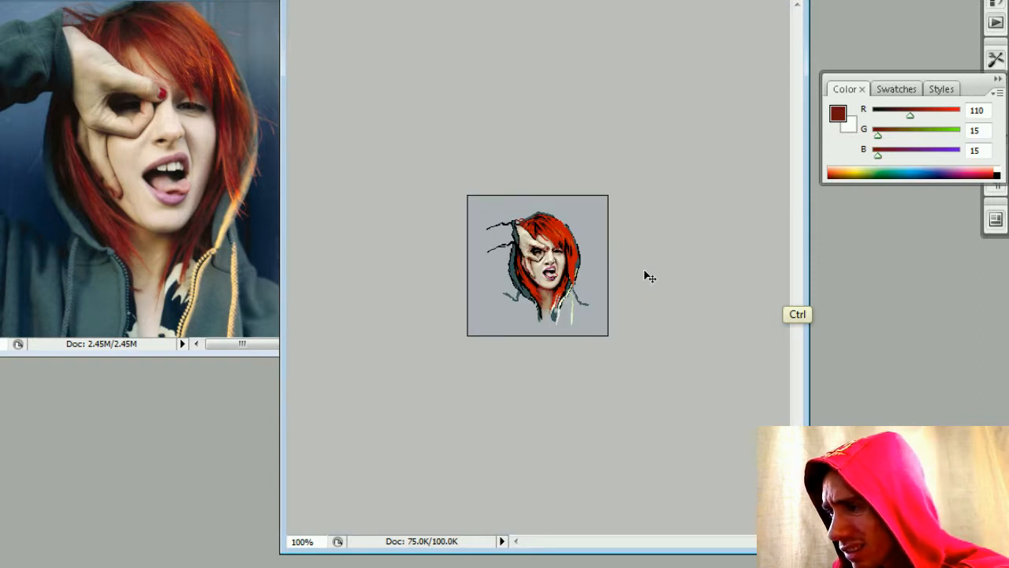
{"action": "key", "text": "ctrl+plus"}
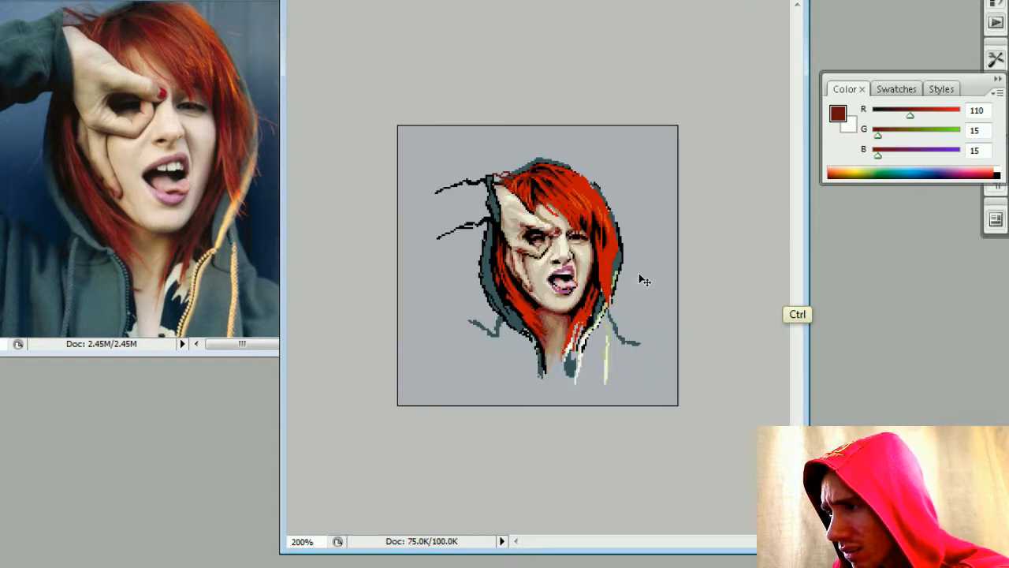
{"action": "key", "text": "ctrl+minus"}
{"action": "key", "text": "ctrl+plus"}
{"action": "key", "text": "ctrl+plus"}
{"action": "key", "text": "ctrl+plus"}
{"action": "key", "text": "ctrl+plus"}
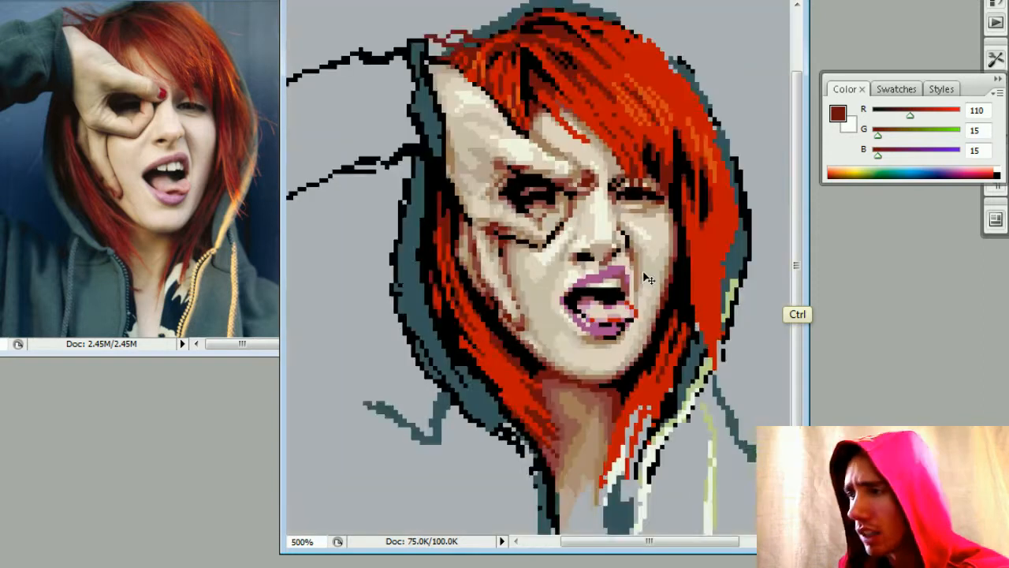
{"action": "key", "text": "ctrl+plus"}
{"action": "key", "text": "ctrl+minus"}
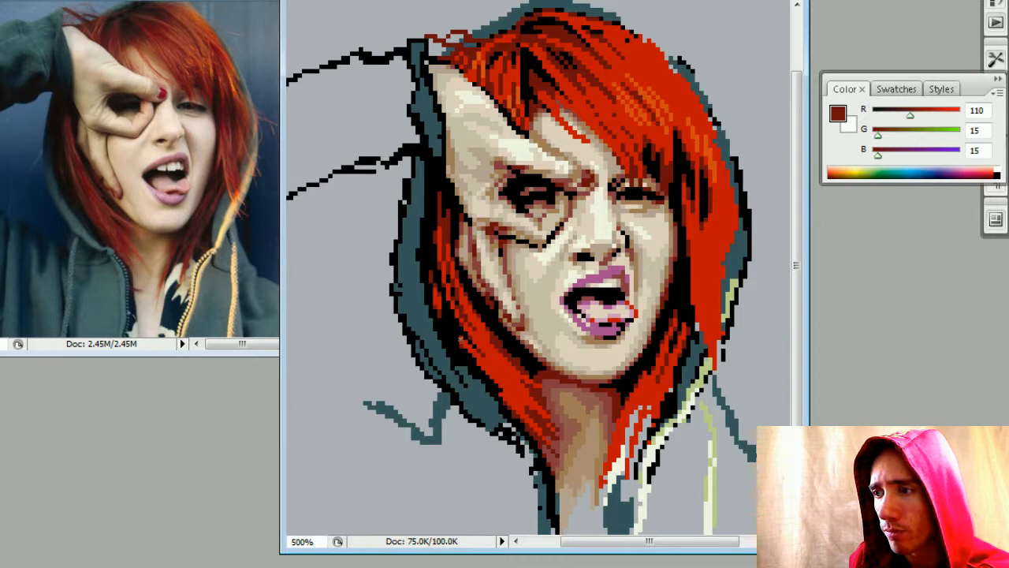
- Touch up the hair strands just below the fingertips with sampled black and dark red (110, 15, 15)
{"action": "left_click", "coordinate": [458, 347], "text": "alt"}
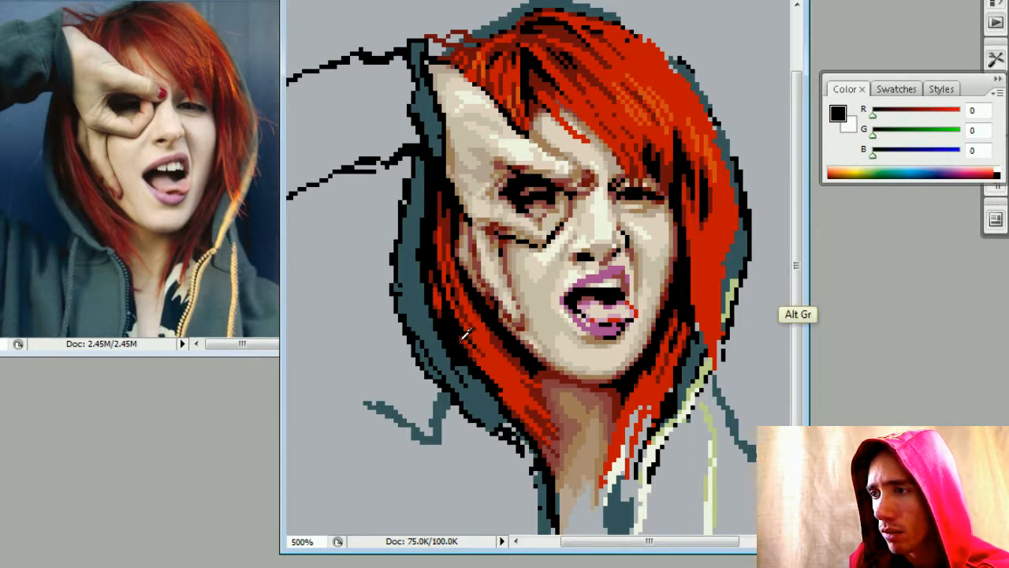
{"action": "left_click", "coordinate": [457, 334], "text": "alt"}
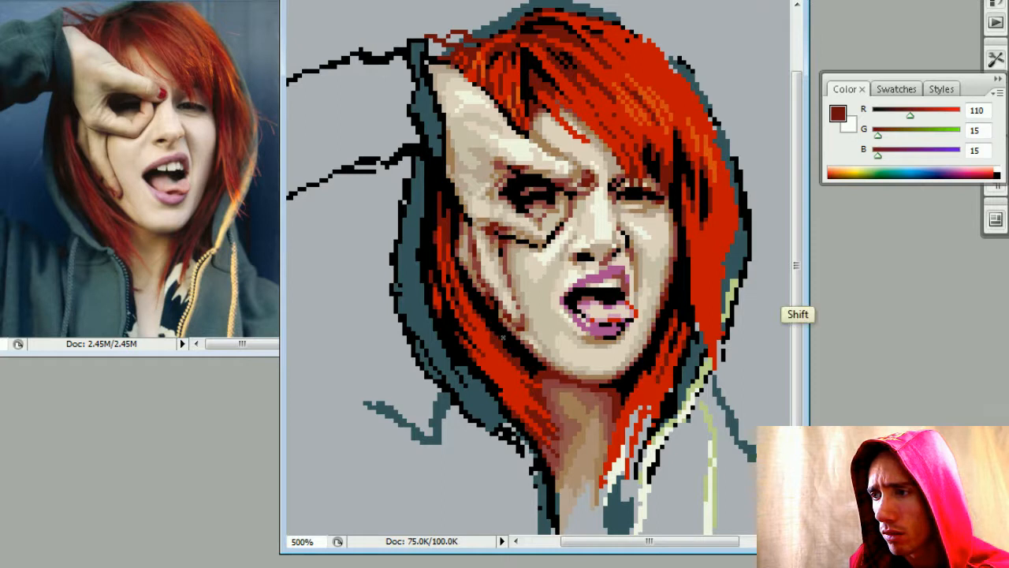
{"action": "left_click", "coordinate": [503, 338], "text": "shift"}
{"action": "left_click", "coordinate": [507, 344], "text": "alt"}
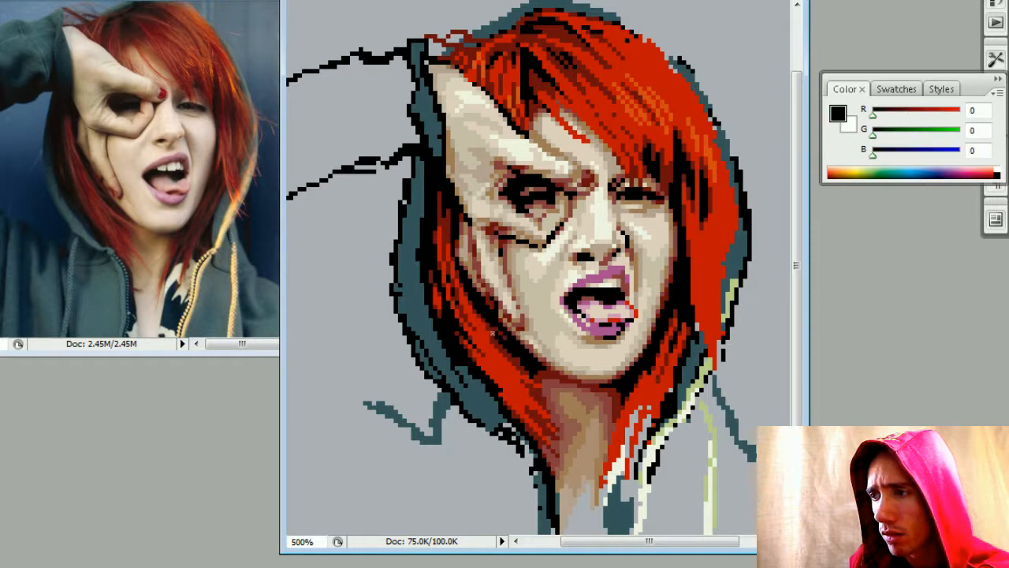
{"action": "left_click", "coordinate": [496, 324], "text": "alt"}
{"action": "left_click", "coordinate": [502, 317], "text": "alt"}
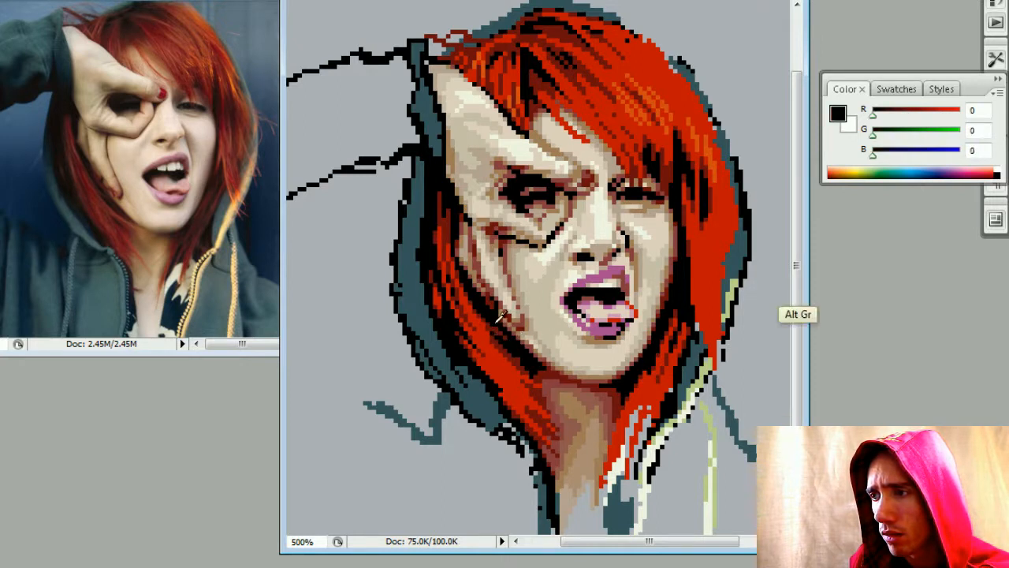
{"action": "left_click", "coordinate": [505, 325], "text": "alt"}
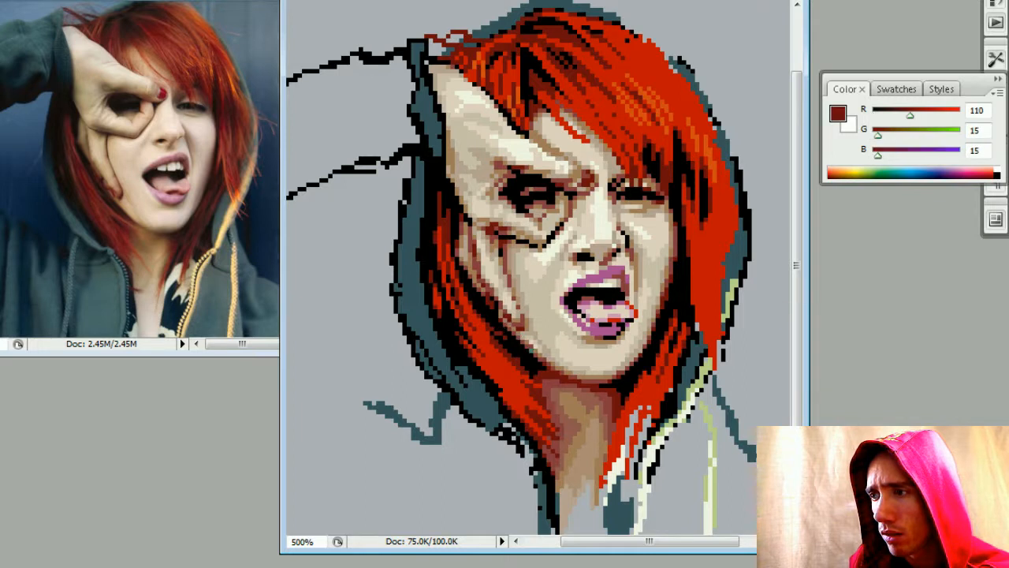
- Refine the hair strands along the jaw below the hand by alternating sampled dark red (110, 15, 15) and base red (194, 20, 0)
{"action": "key", "text": "ctrl+minus"}
{"action": "key", "text": "ctrl+minus"}
{"action": "key", "text": "ctrl+minus"}
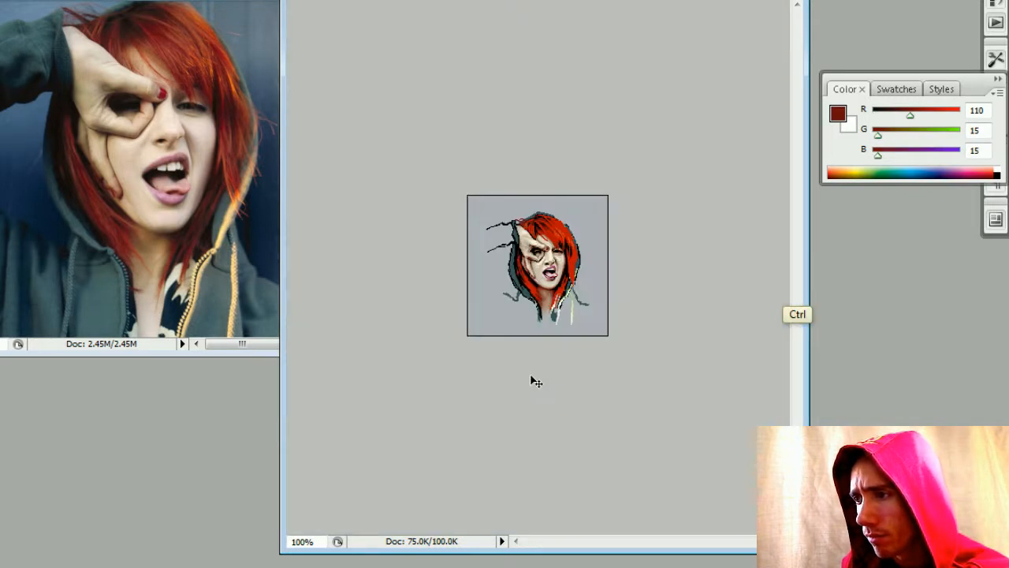
{"action": "key", "text": "ctrl+plus"}
{"action": "key", "text": "ctrl+plus"}
{"action": "key", "text": "ctrl+plus"}
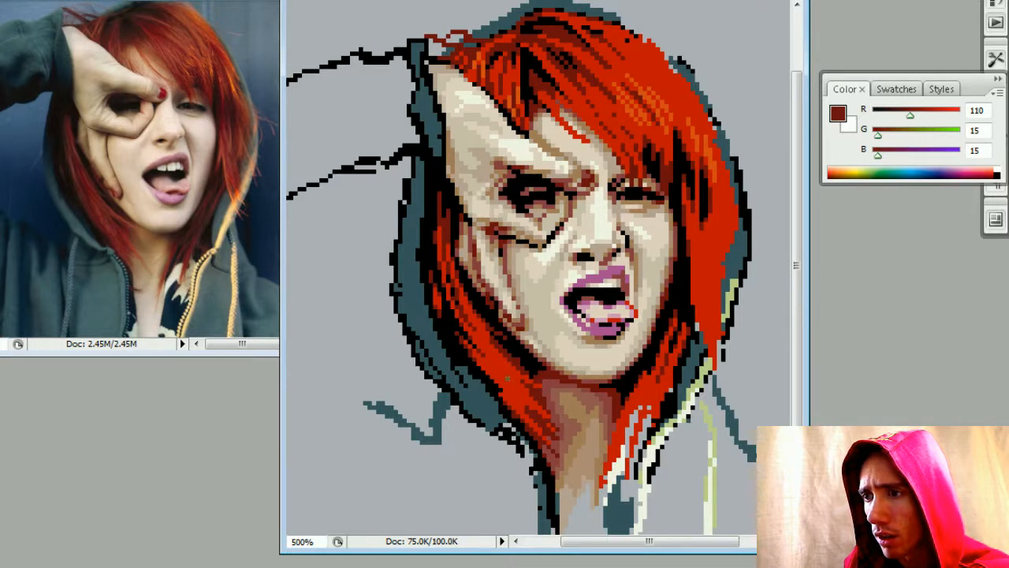
{"action": "key", "text": "ISO_Level3_Shift"}
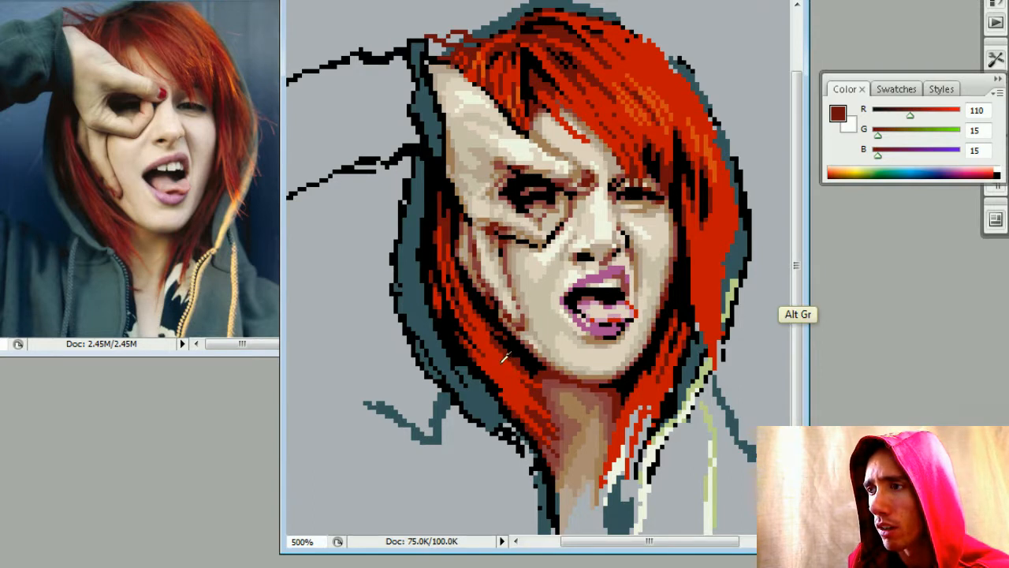
{"action": "key", "text": "ISO_Level3_Shift"}
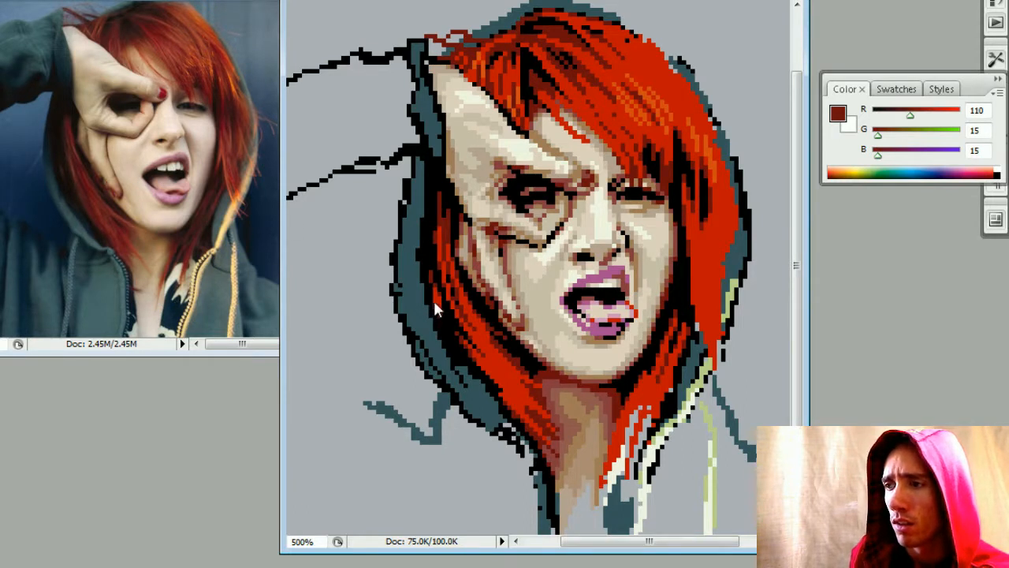
{"action": "left_click", "coordinate": [630, 277], "text": "alt"}
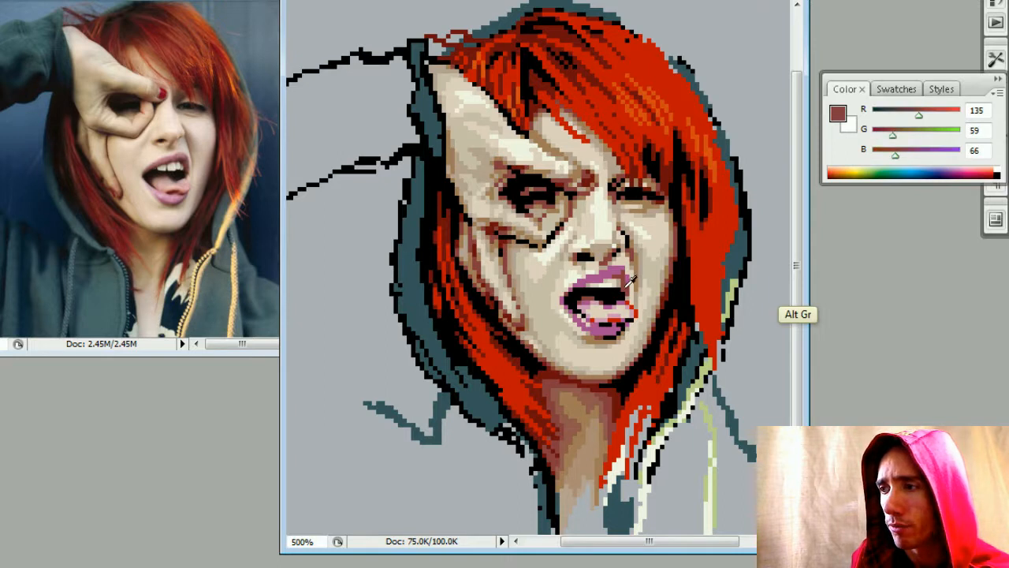
{"action": "left_click", "coordinate": [515, 372], "text": "alt"}
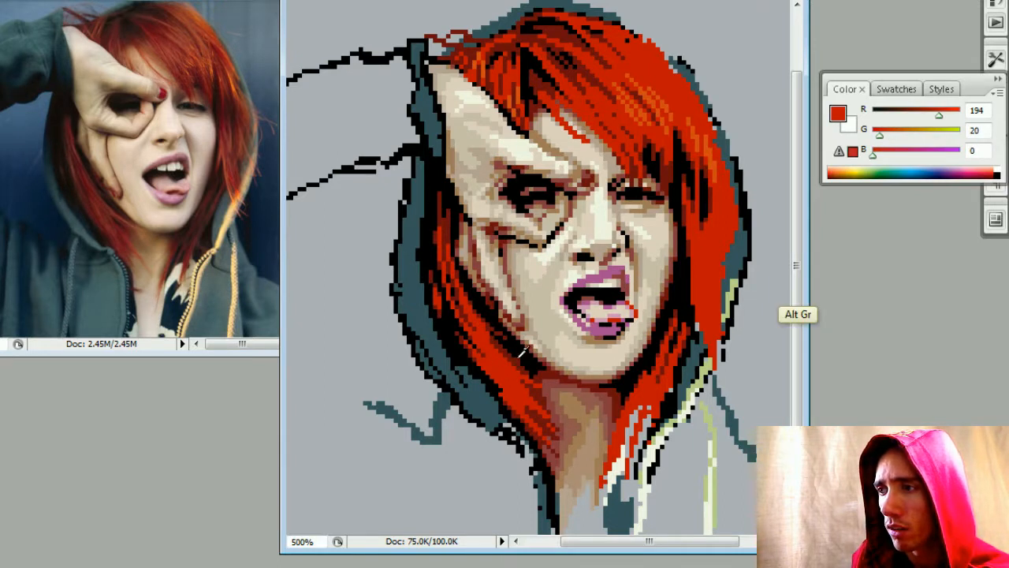
{"action": "left_click", "coordinate": [592, 177], "text": "alt"}
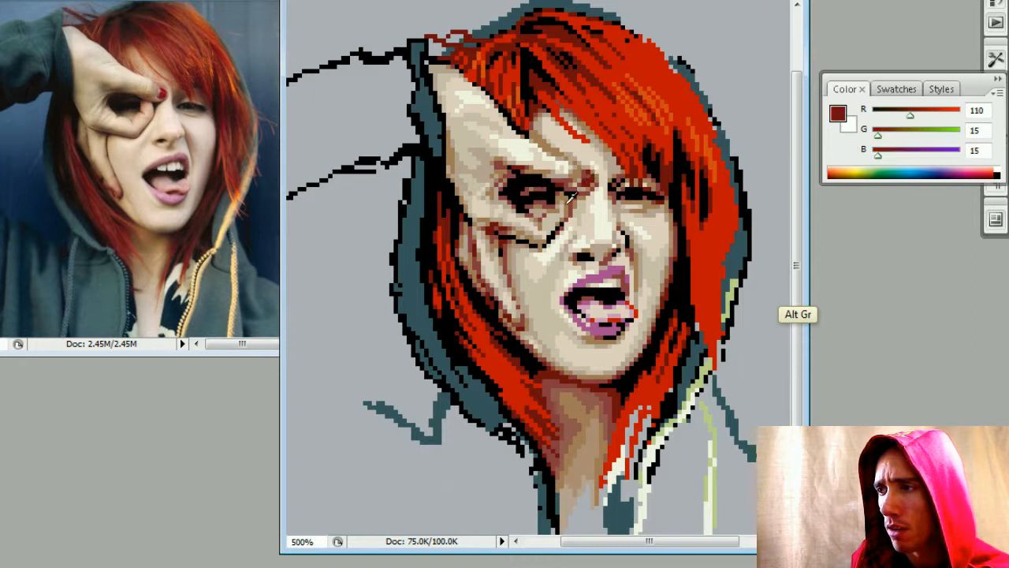
{"action": "left_click", "coordinate": [513, 364], "text": "alt"}
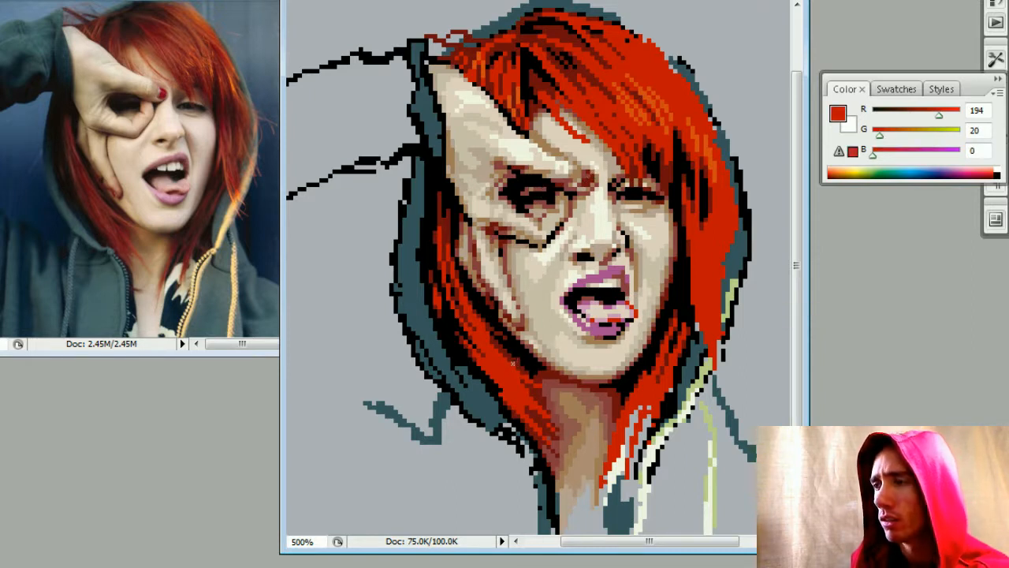
- Review the refined strands along the jaw on the whole portrait at 100% and 200% zoom
{"action": "key", "text": "ctrl+minus"}
{"action": "key", "text": "ctrl+minus"}
{"action": "key", "text": "ctrl+minus"}
{"action": "key", "text": "ctrl+minus"}
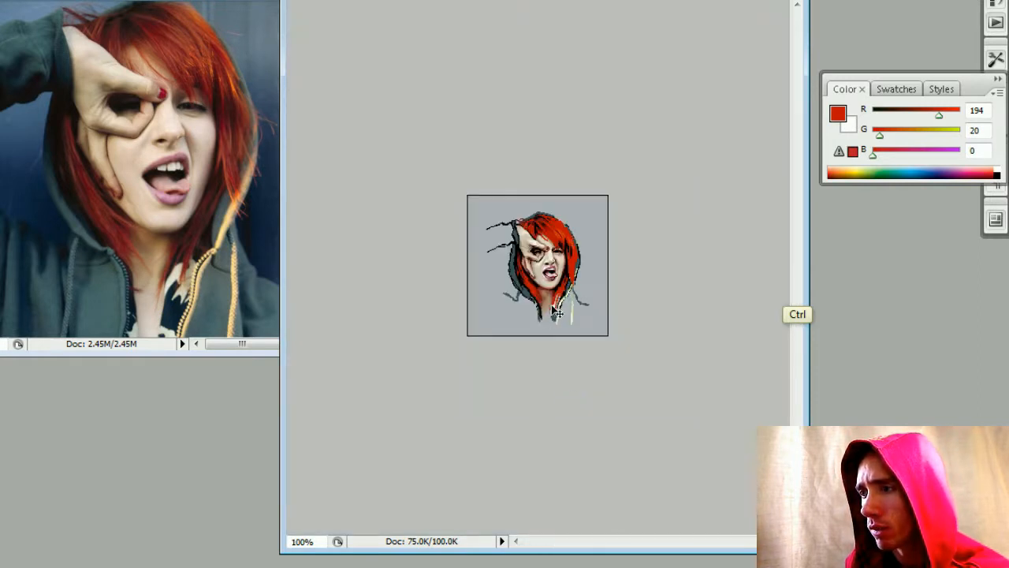
{"action": "key", "text": "ctrl+plus"}
{"action": "key", "text": "ctrl+minus"}
{"action": "key", "text": "ctrl+plus"}
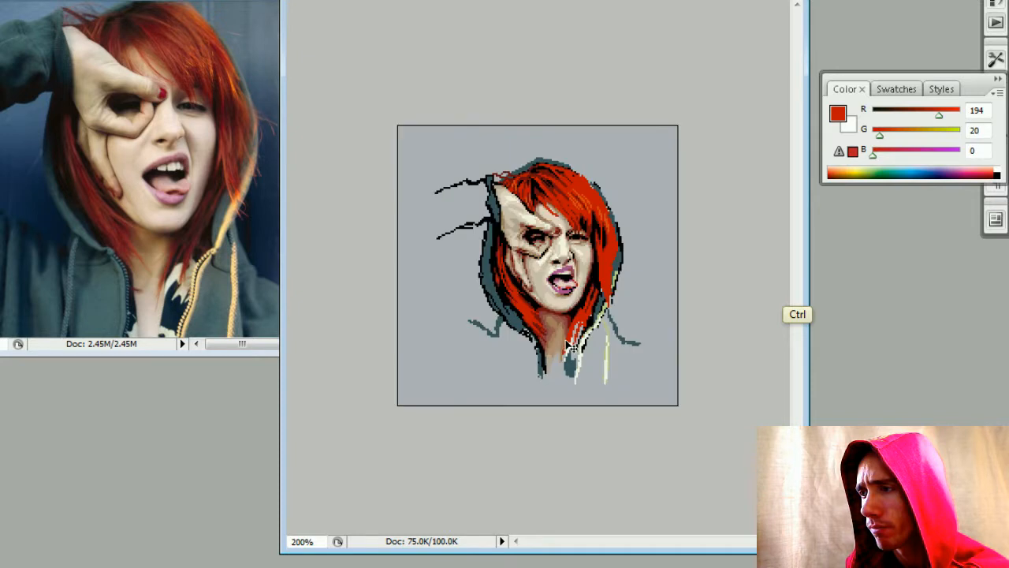
{"action": "key", "text": "ctrl+plus"}
{"action": "key", "text": "ctrl+plus"}
{"action": "key", "text": "ctrl+plus"}
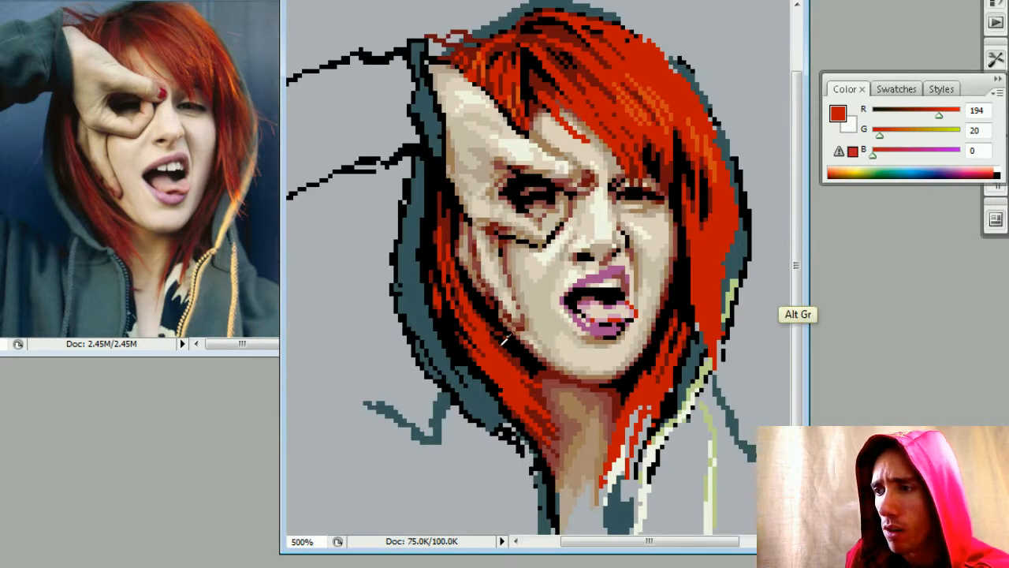
- Fill the base red areas of the hair lock below the raised hand with a darker red (RGB 158, 15, 0)
{"action": "left_click", "coordinate": [520, 351], "text": "alt"}
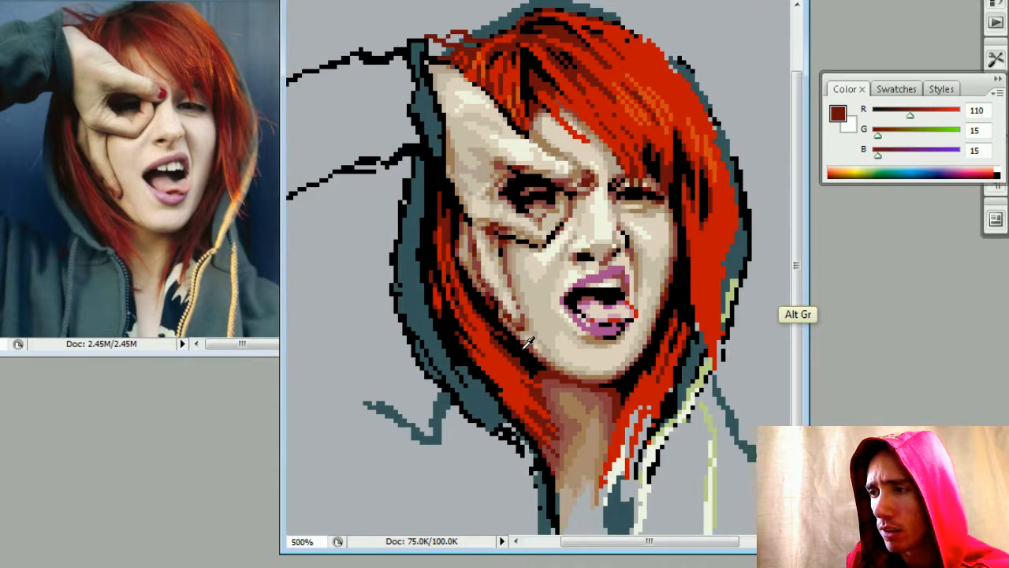
{"action": "left_click", "coordinate": [514, 361], "text": "alt"}
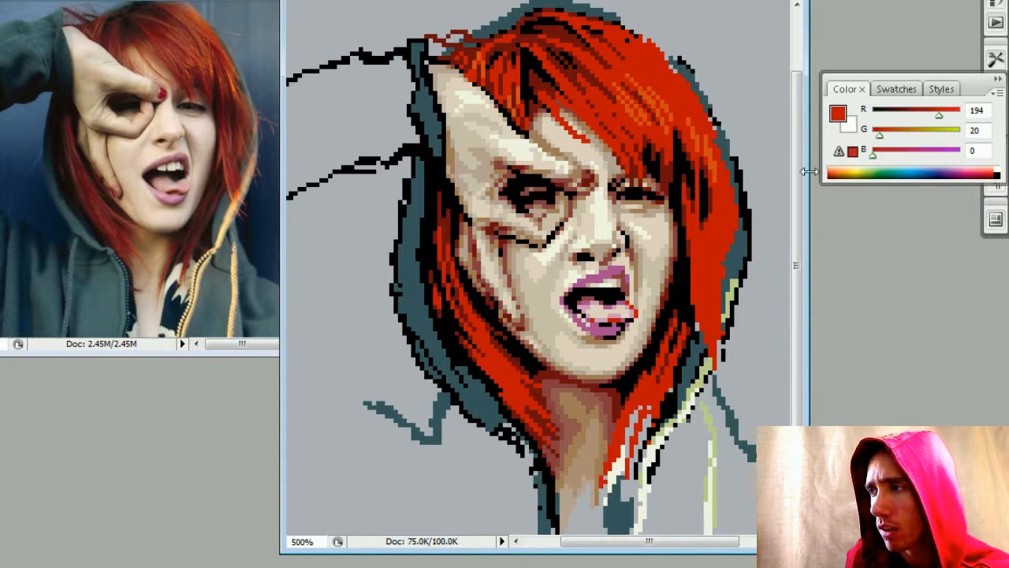
{"action": "left_click_drag", "start_coordinate": [928, 115], "coordinate": [877, 138]}
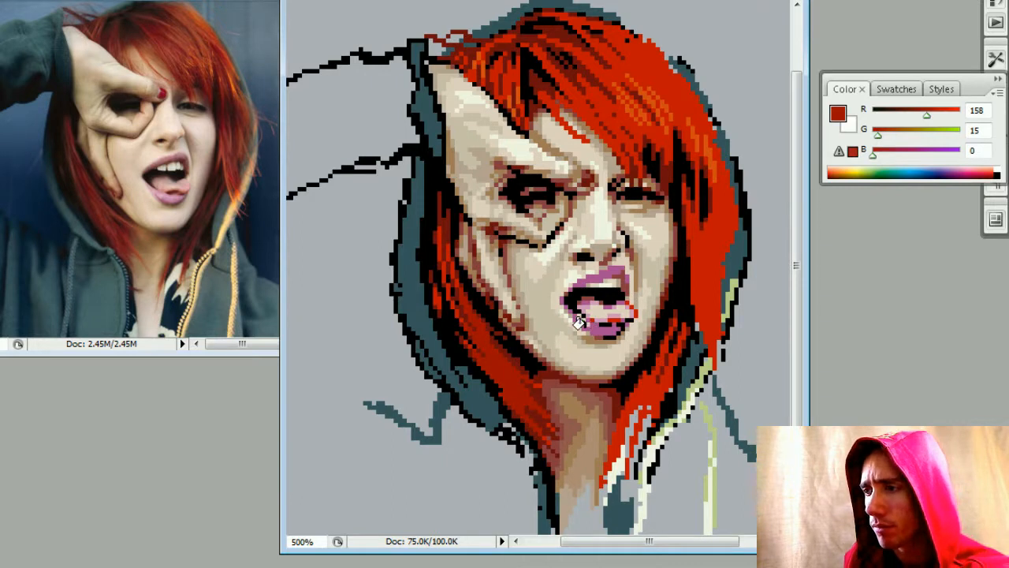
{"action": "key", "text": "ctrl+minus"}
{"action": "key", "text": "ctrl+minus"}
{"action": "key", "text": "ctrl+minus"}
{"action": "key", "text": "ctrl+minus"}
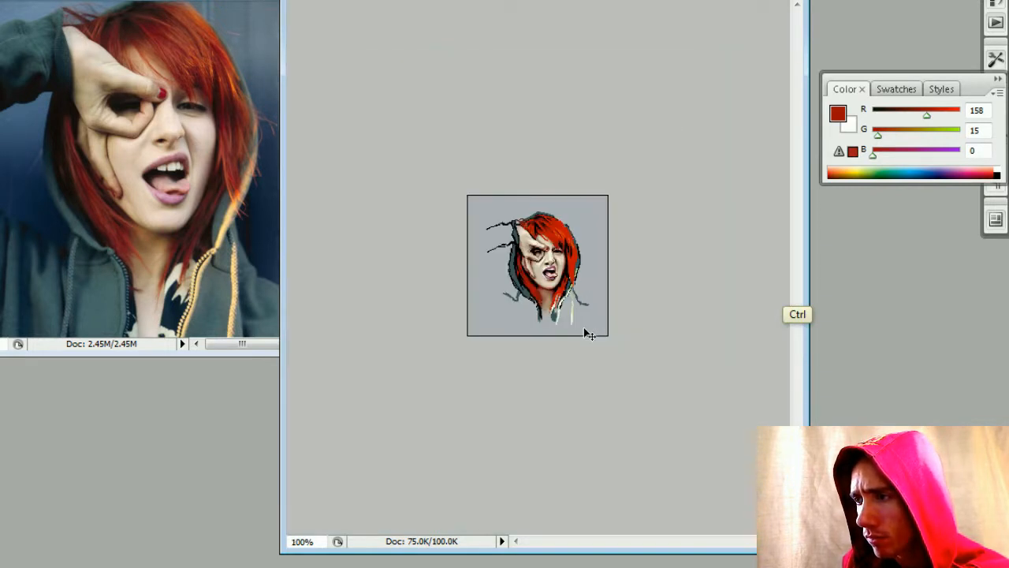
- Select the side hair below the hand and darken its dark red strands to RGB 87, 15, 15
{"action": "key", "text": "ctrl+plus"}
{"action": "key", "text": "ctrl+plus"}
{"action": "key", "text": "ctrl+plus"}
{"action": "key", "text": "ctrl+plus"}
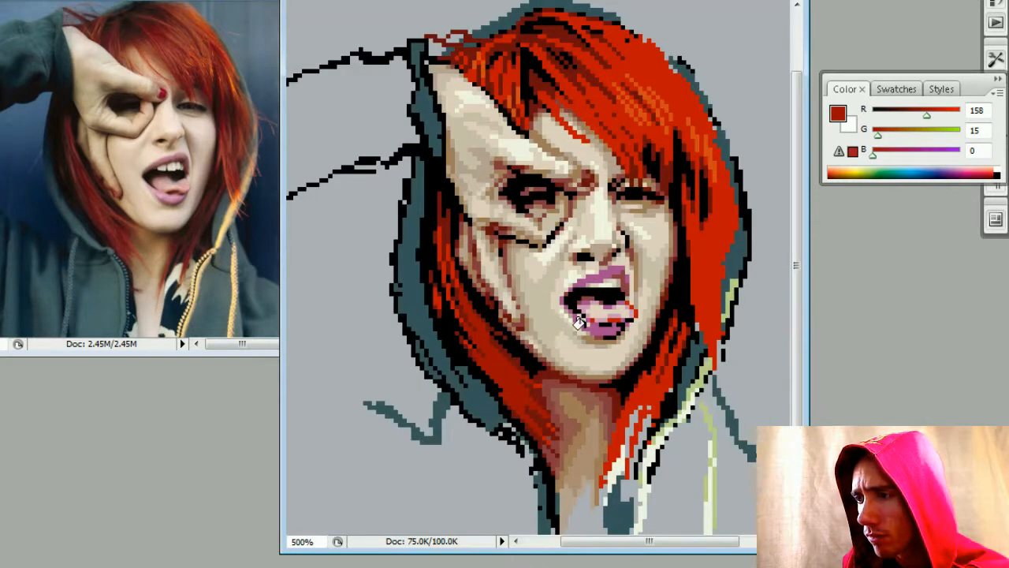
{"action": "left_click", "coordinate": [522, 358], "text": "alt"}
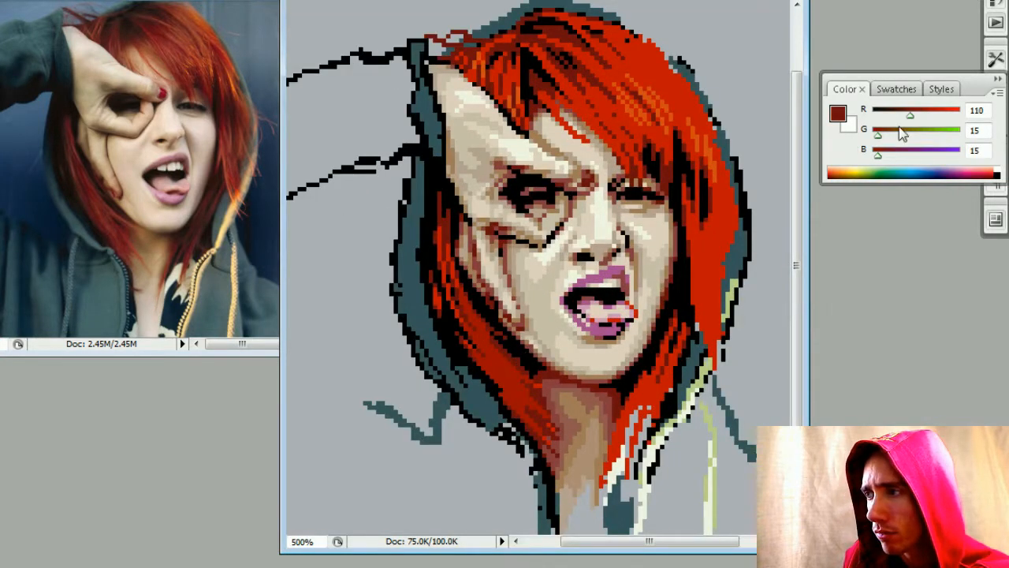
{"action": "left_click_drag", "start_coordinate": [909, 116], "coordinate": [902, 115]}
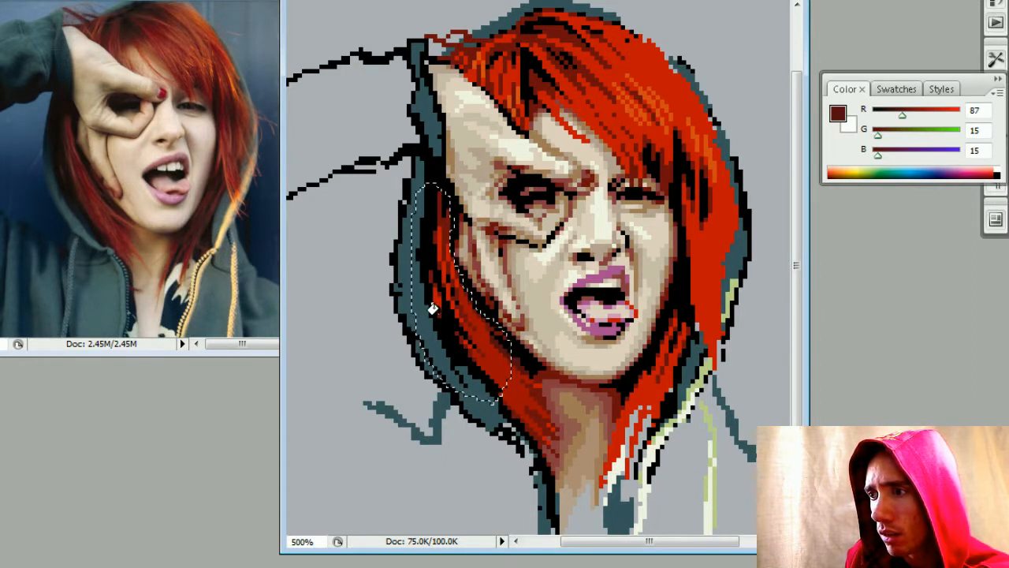
- Mix a very dark red (RGB 59, 10, 18) for the deepest shadows in the selected side hair
{"action": "left_click", "coordinate": [898, 115]}
{"action": "left_click", "coordinate": [879, 155]}
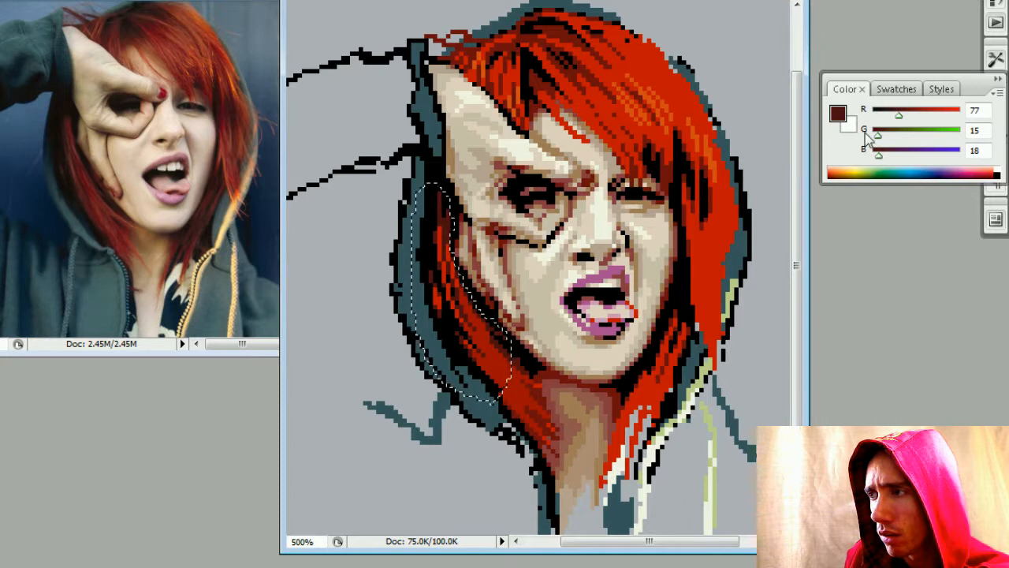
{"action": "left_click", "coordinate": [876, 134]}
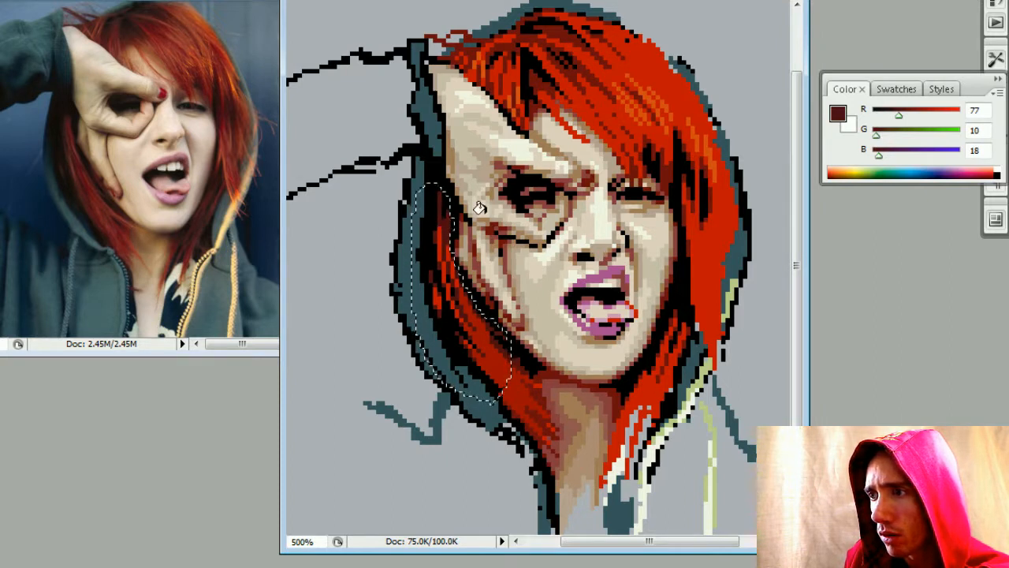
{"action": "left_click", "coordinate": [893, 116]}
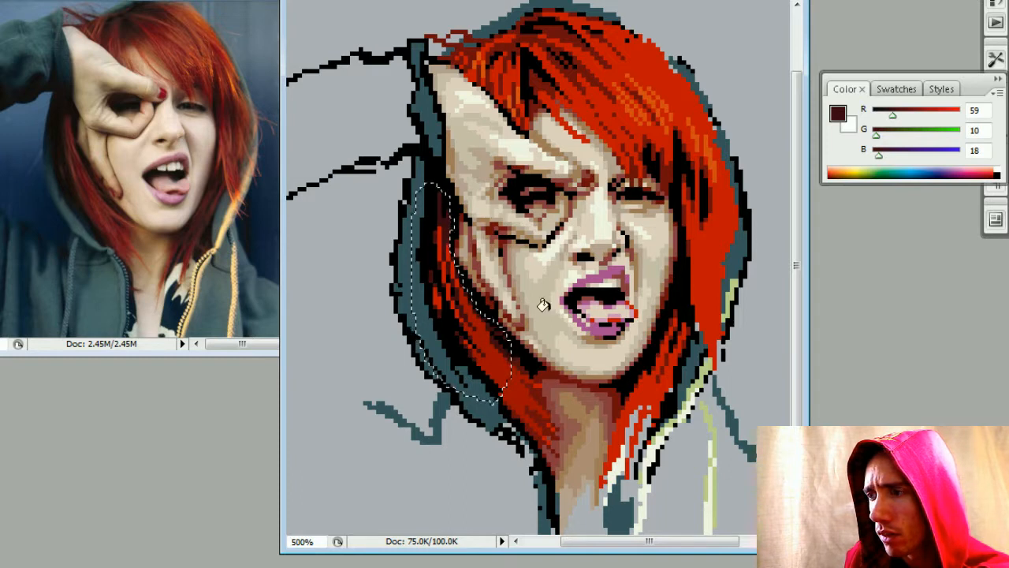
- Shade the upper strands of the selected side hair with red (158, 15, 0), dark red (87, 15, 15) and near-black red (38, 10, 18)
{"action": "left_click", "coordinate": [441, 254], "text": "alt"}
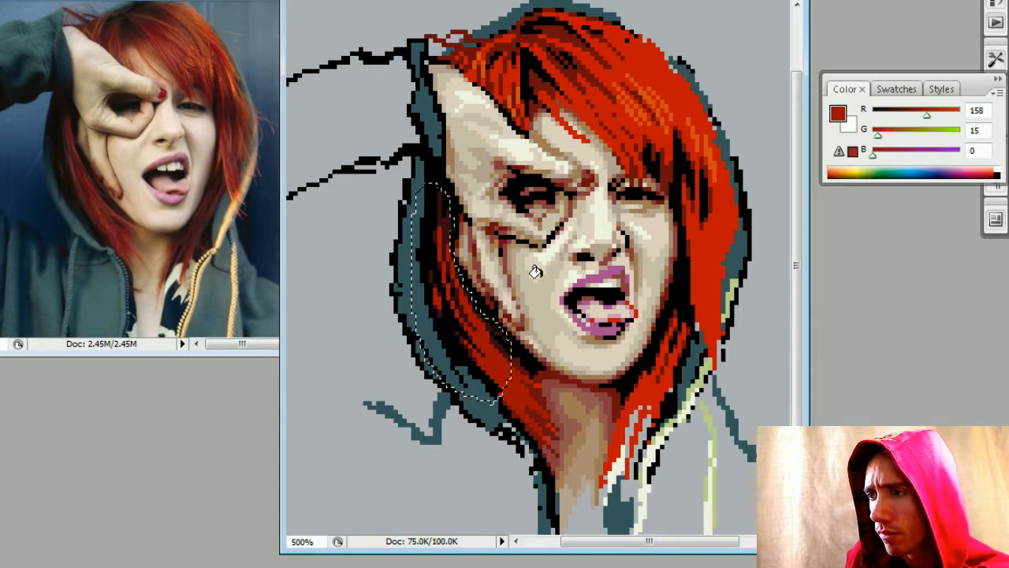
{"action": "left_click", "coordinate": [517, 352], "text": "alt"}
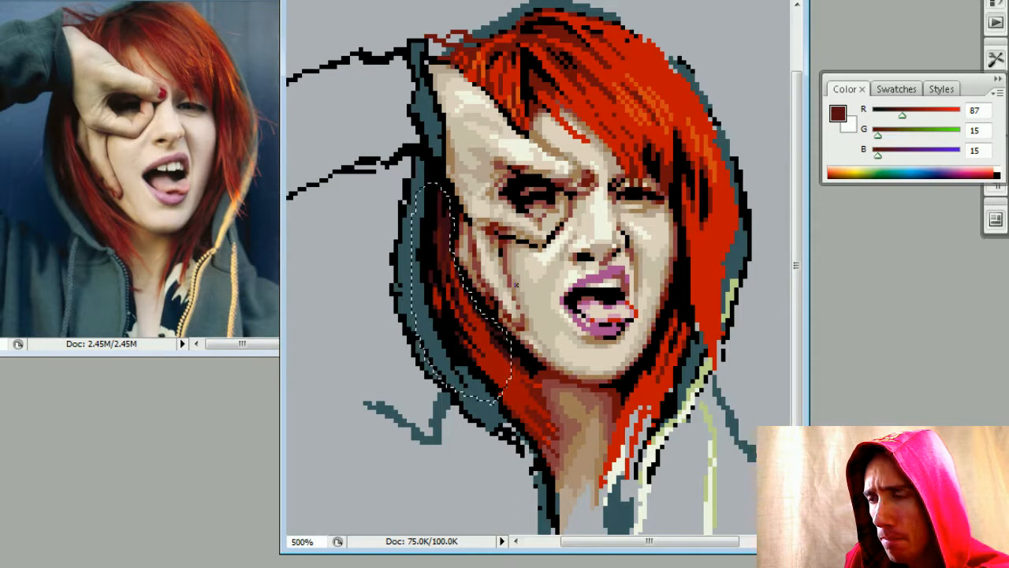
{"action": "key", "text": "alt"}
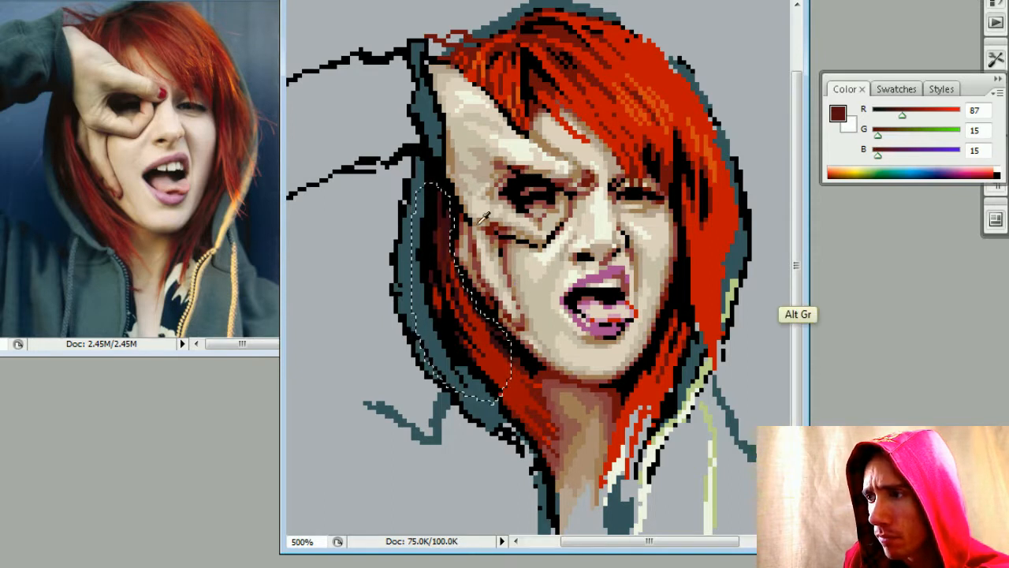
{"action": "left_click", "coordinate": [480, 222], "text": "alt"}
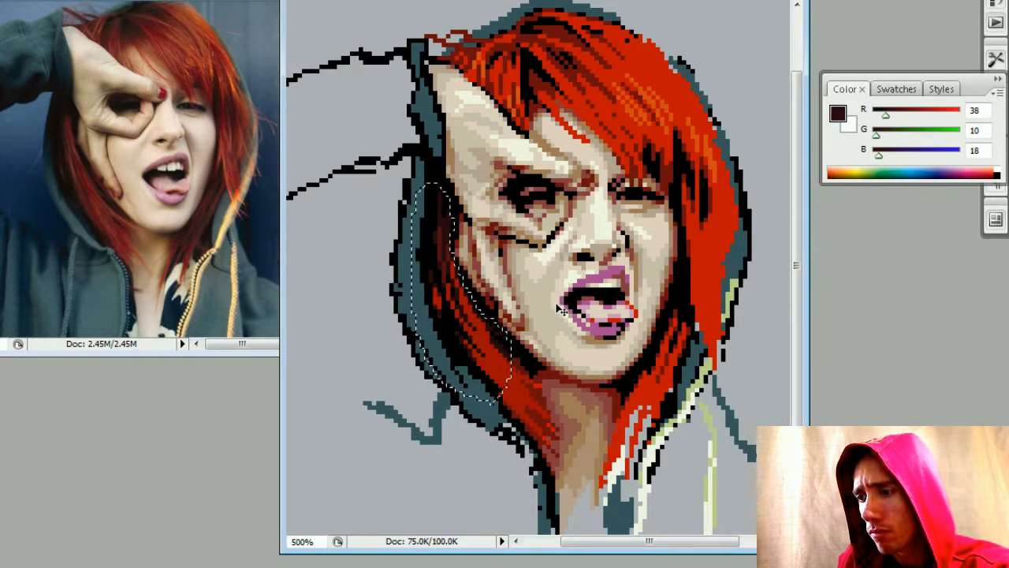
- Review the darkened side hair on the whole portrait at 100% and 200% zoom
{"action": "key", "text": "ctrl+minus"}
{"action": "key", "text": "ctrl+minus"}
{"action": "key", "text": "ctrl+minus"}
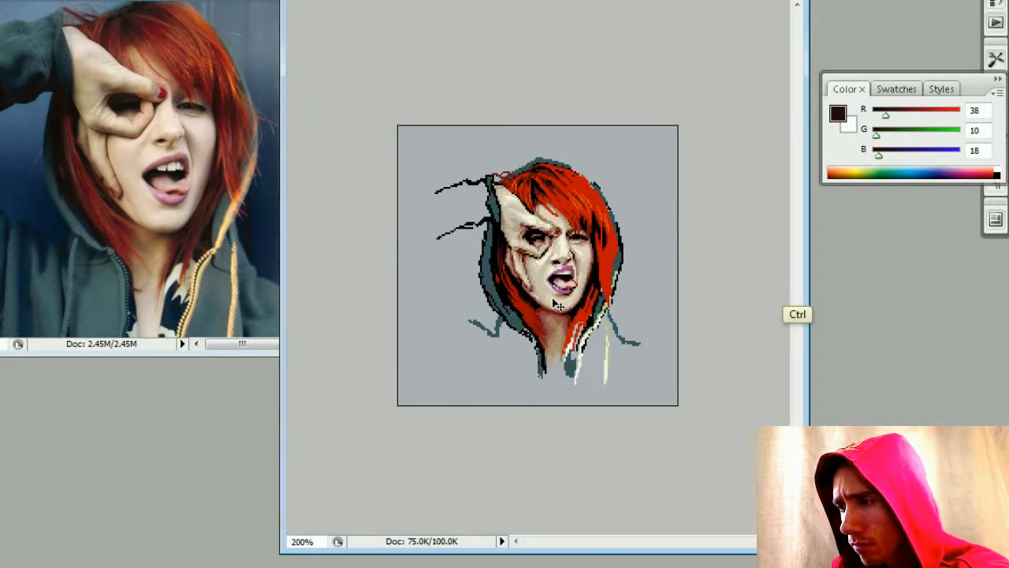
{"action": "key", "text": "ctrl+minus"}
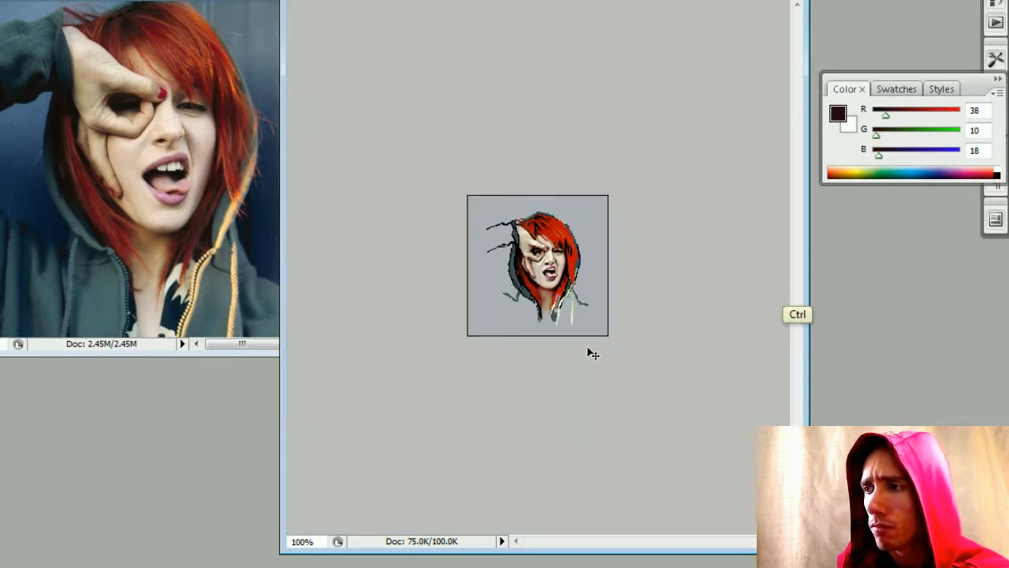
{"action": "key", "text": "ctrl+plus"}
{"action": "key", "text": "ctrl+minus"}
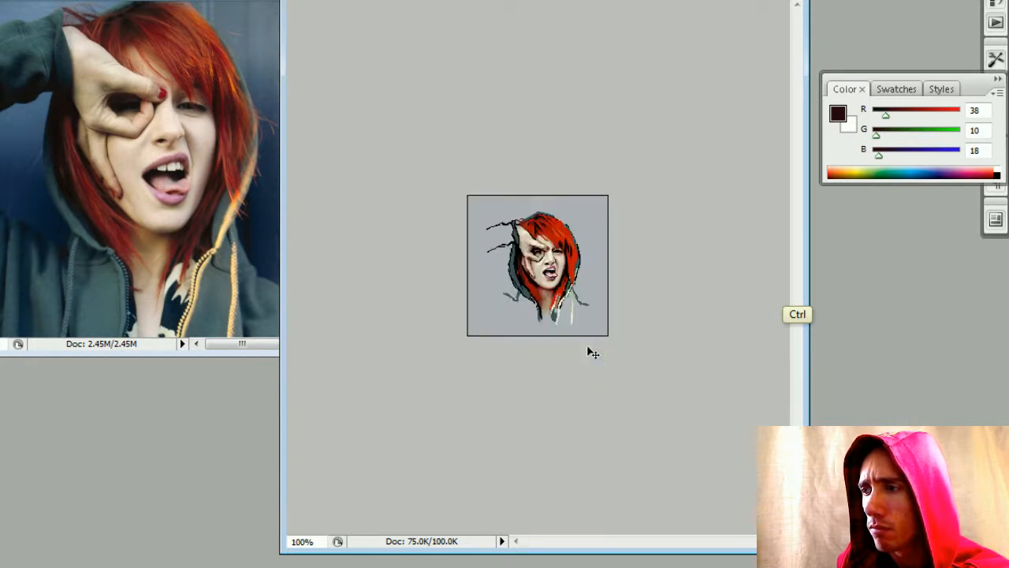
{"action": "key", "text": "ctrl+plus"}
{"action": "key", "text": "ctrl+plus"}
{"action": "key", "text": "ctrl+plus"}
{"action": "key", "text": "ctrl+plus"}
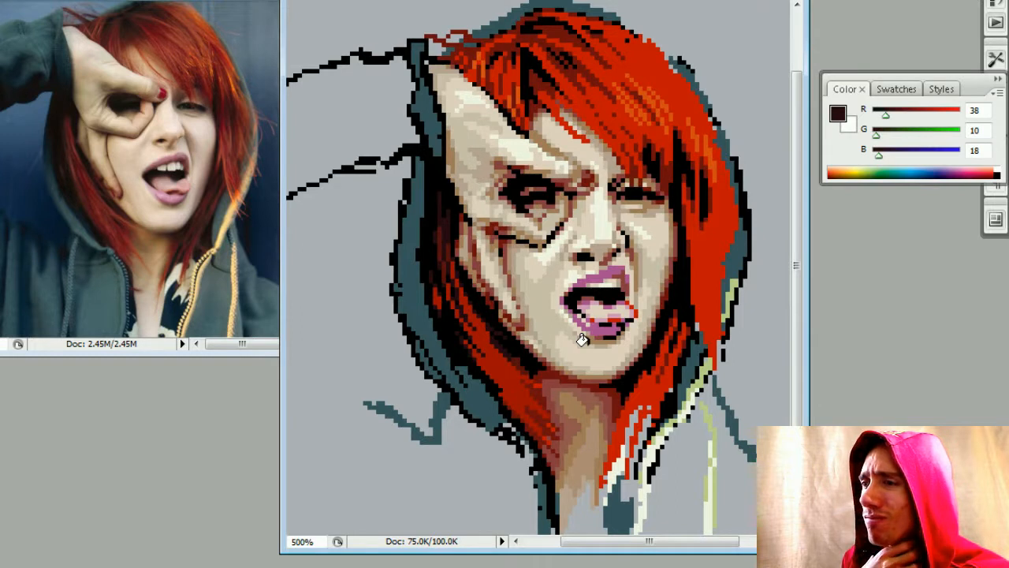
- Refine the strands beside the heel of the hand with sampled red (158, 15, 0) and dark red (87, 15, 15)
{"action": "key", "text": "ctrl+plus"}
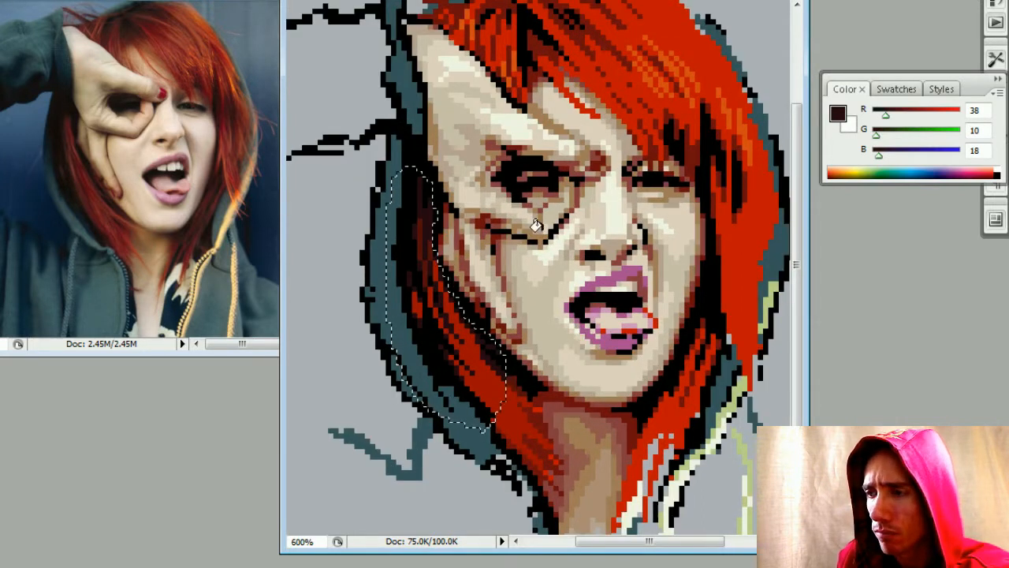
{"action": "key", "text": "alt"}
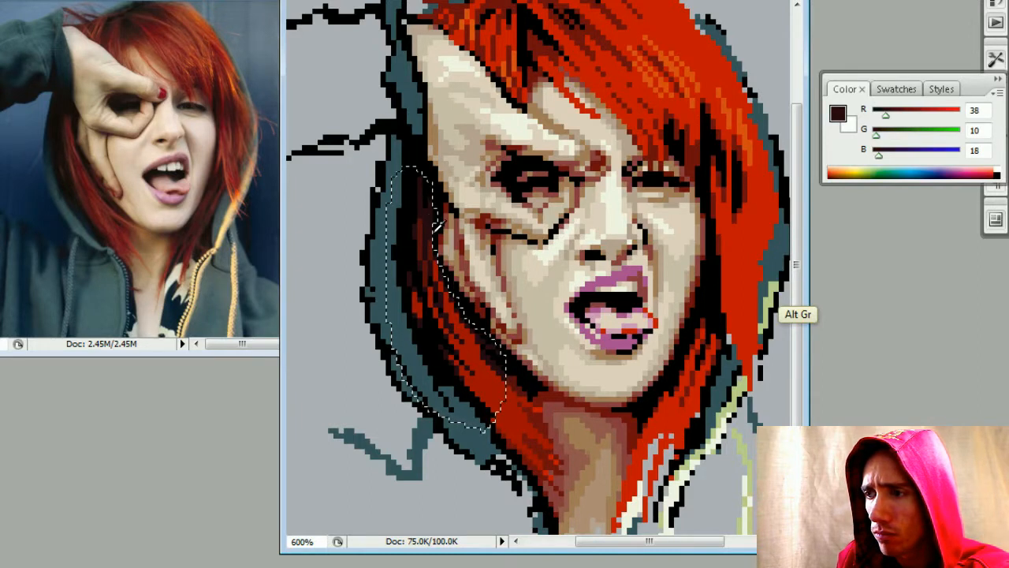
{"action": "key", "text": "ISO_Level3_Shift"}
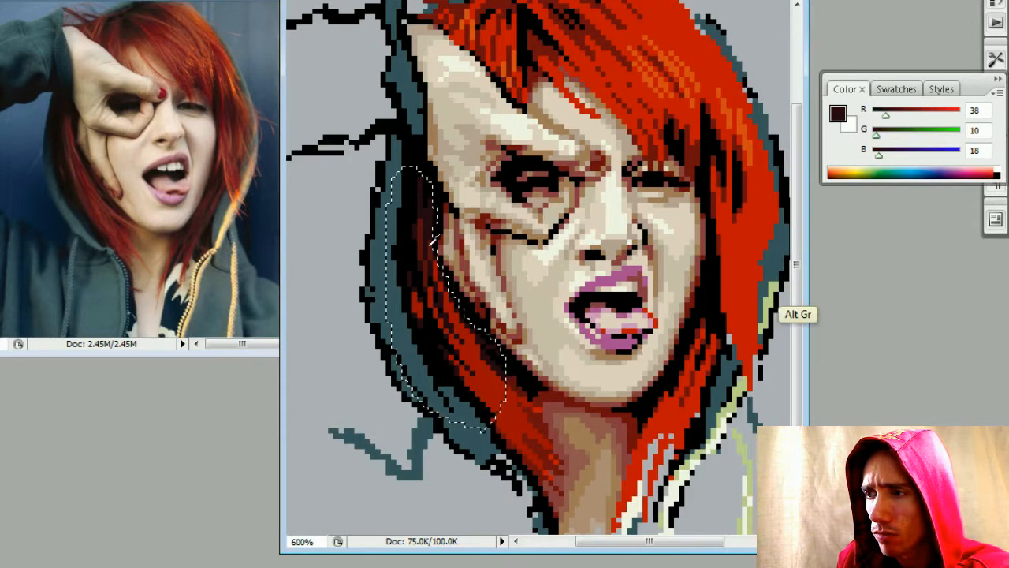
{"action": "left_click", "coordinate": [435, 289], "text": "alt"}
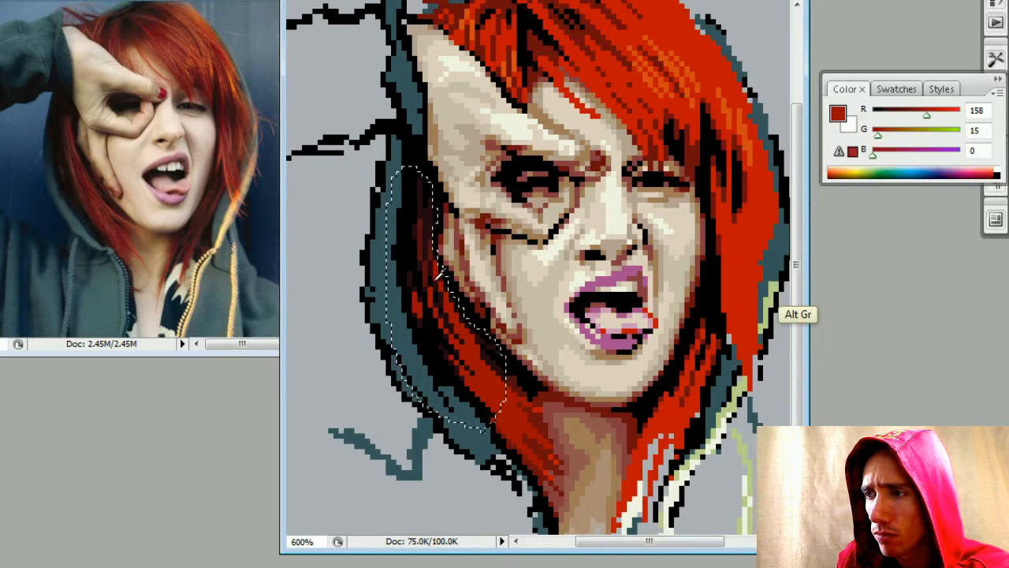
{"action": "left_click", "coordinate": [427, 266], "text": "alt"}
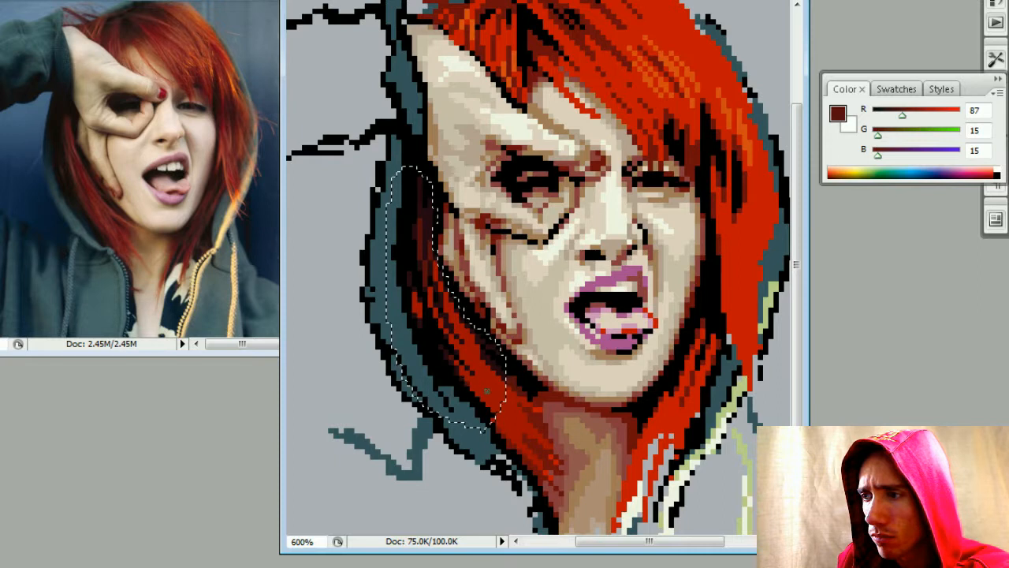
- Extend lighter strands up the side hair toward the wrist with sampled red (158, 15, 0) and dark red (110, 15, 15)
{"action": "key", "text": "shift"}
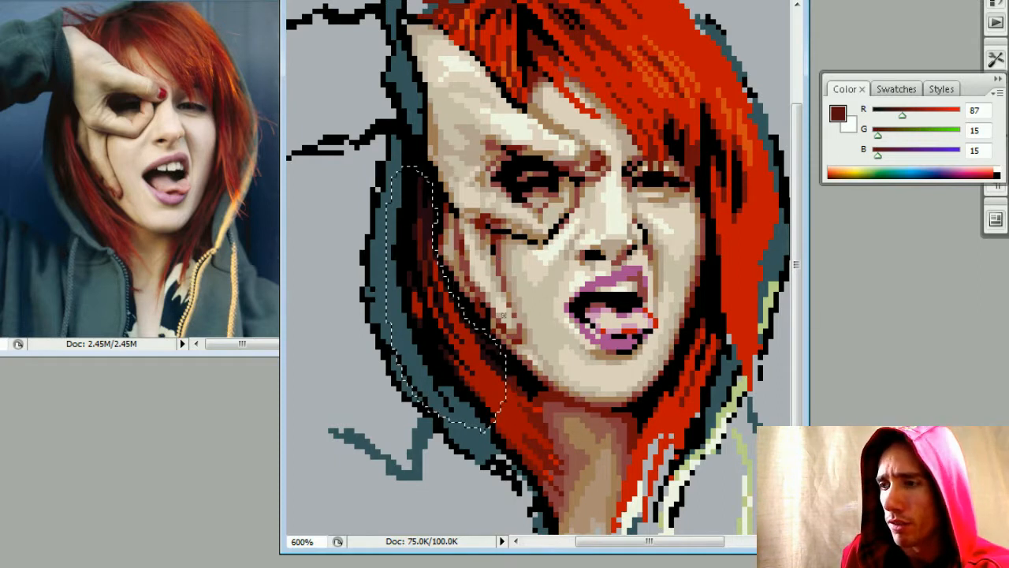
{"action": "key", "text": "alt"}
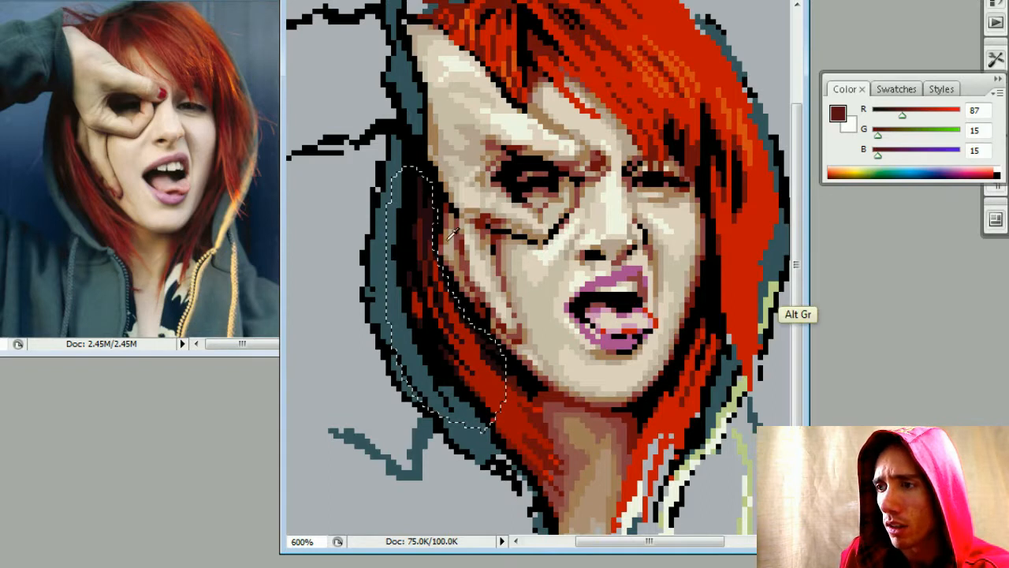
{"action": "left_click", "coordinate": [453, 310], "text": "alt"}
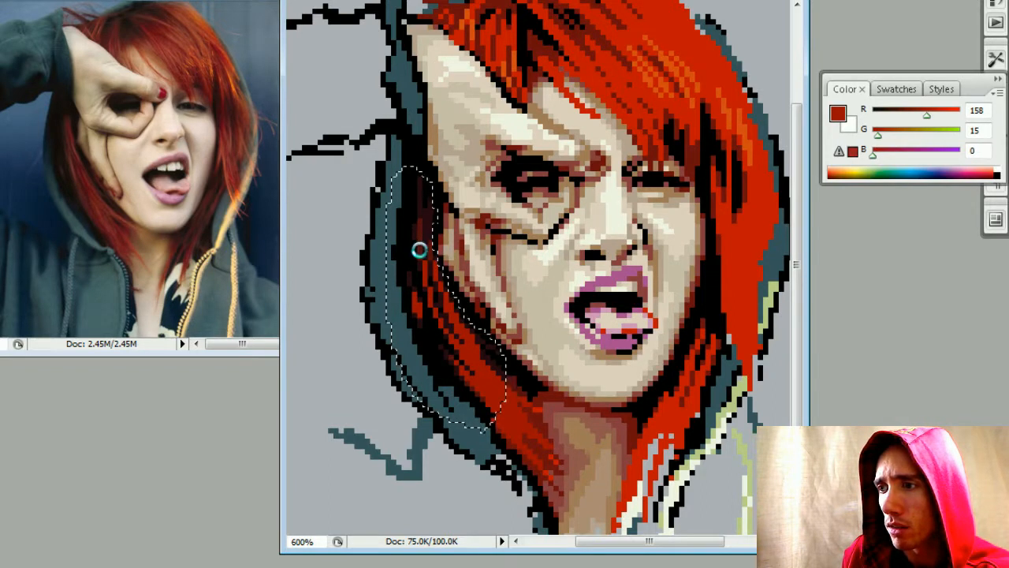
{"action": "key", "text": "alt"}
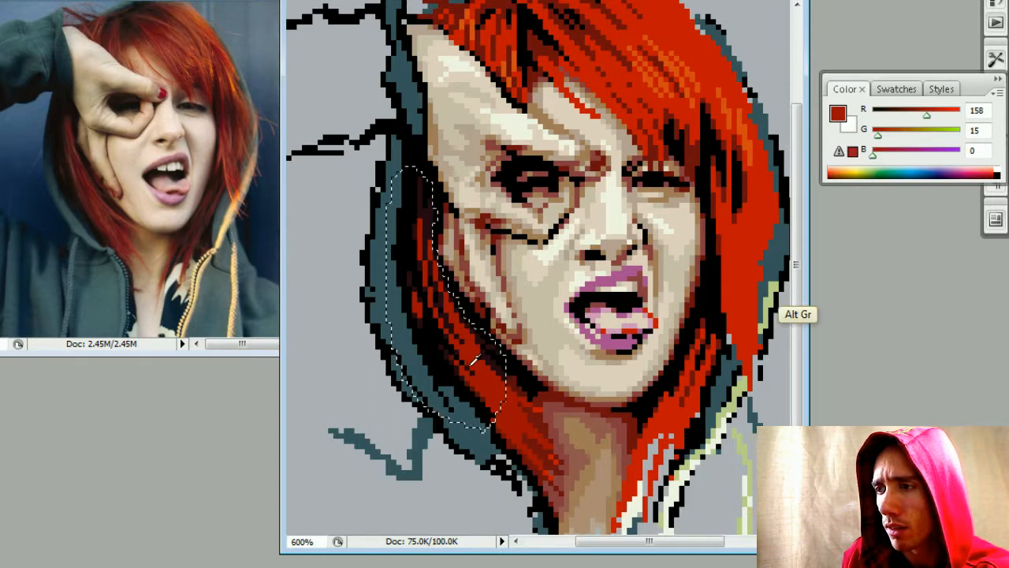
{"action": "left_click", "coordinate": [541, 418], "text": "alt"}
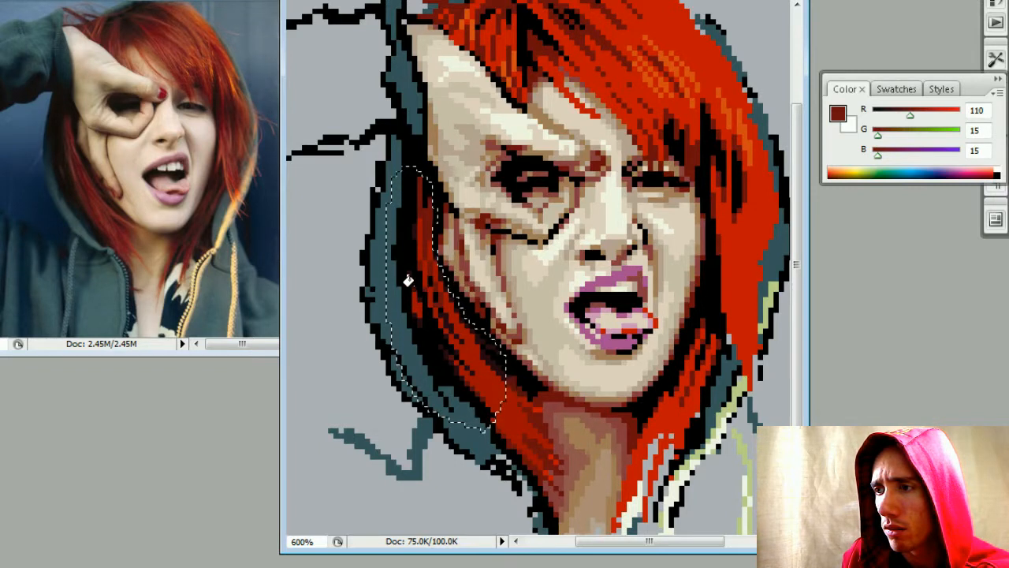
- Touch up the topmost strands of the selected side hair with sampled RGB 38, 10, 18 and RGB 87, 15, 15
{"action": "key", "text": "ISO_Level3_Shift"}
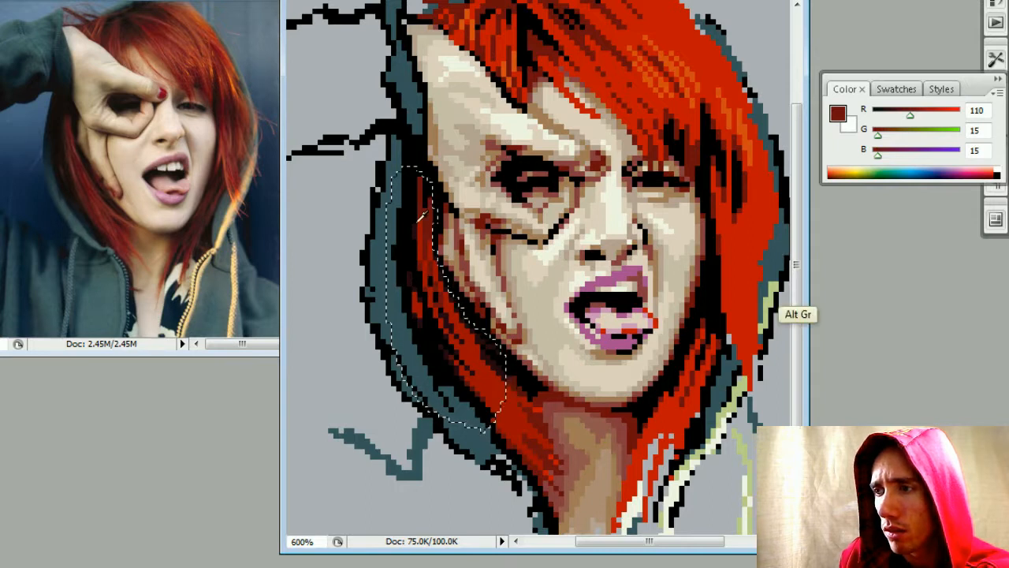
{"action": "left_click", "coordinate": [419, 224], "text": "alt"}
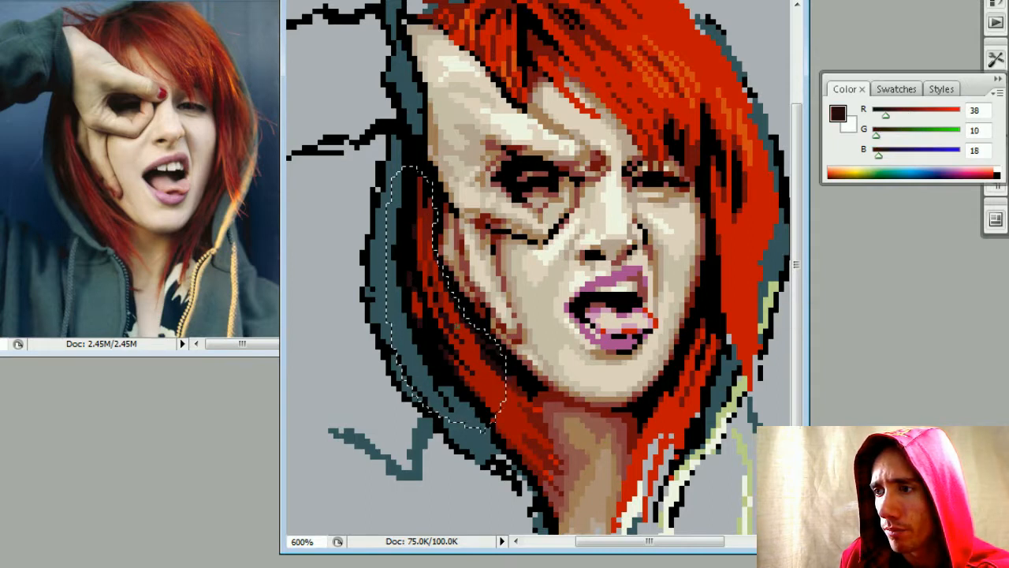
{"action": "left_click", "coordinate": [420, 190], "text": "alt"}
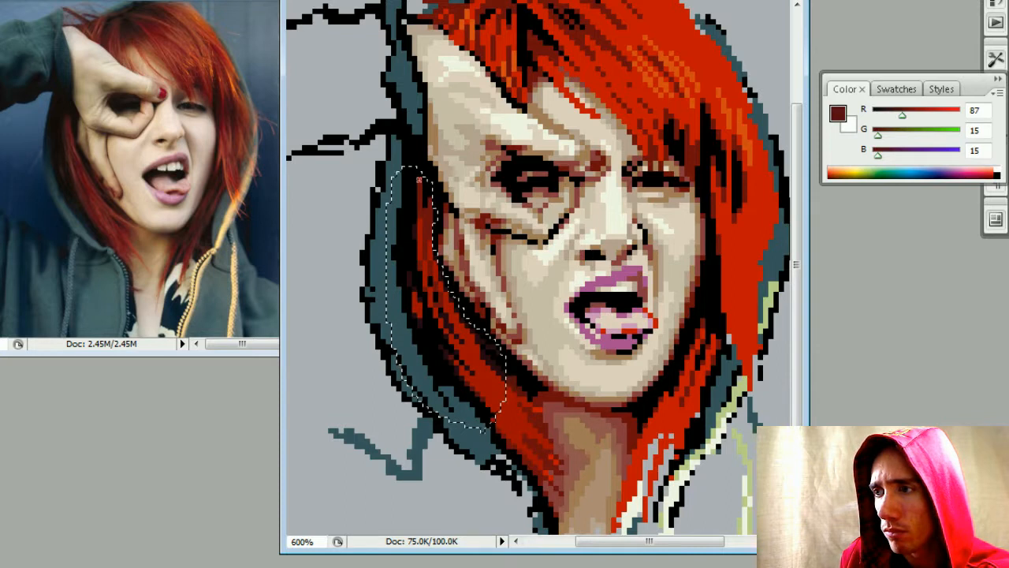
{"action": "left_click", "coordinate": [423, 199], "text": "alt"}
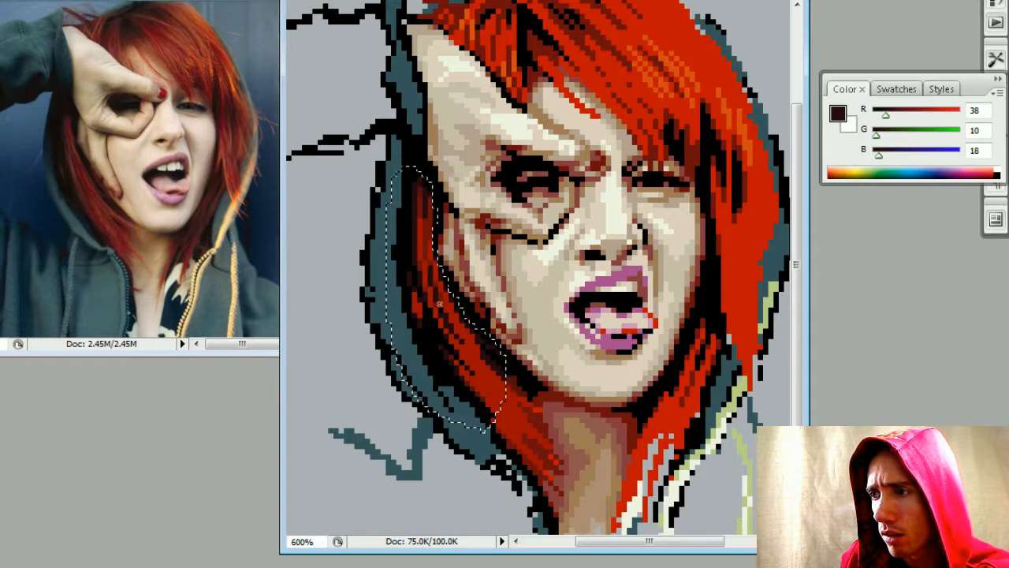
- Refine the middle and lower side hair strands with dark red (110, 15, 15) and near-black red (38, 10, 18), and clear the selection
{"action": "left_click", "coordinate": [444, 317]}
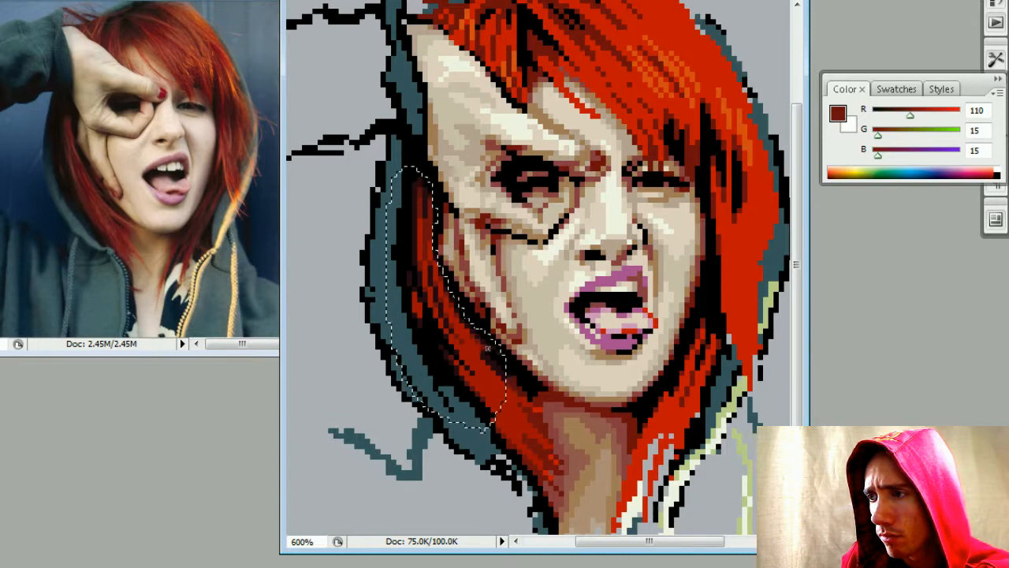
{"action": "left_click", "coordinate": [491, 352], "text": "alt"}
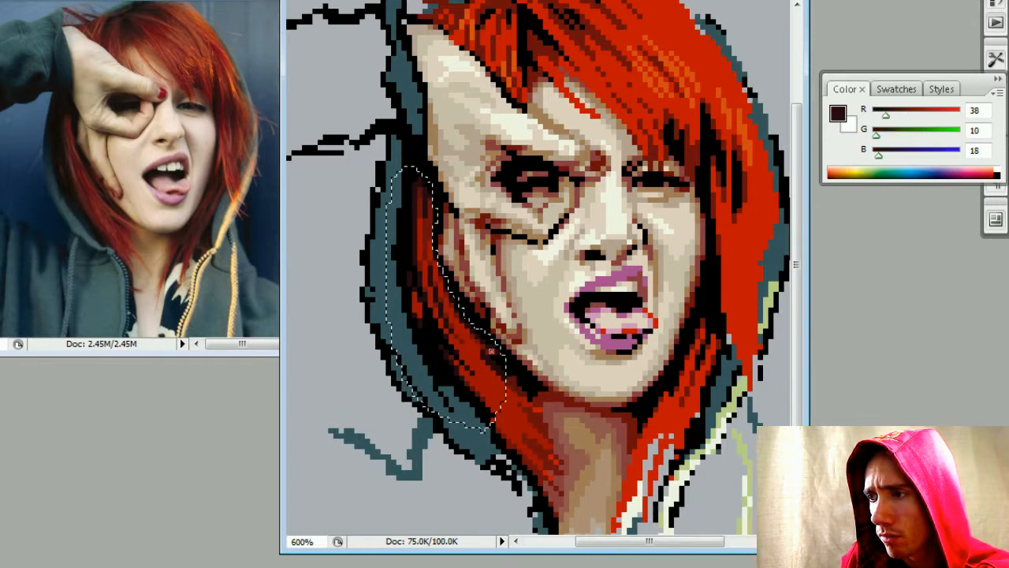
{"action": "left_click", "coordinate": [489, 341], "text": "alt"}
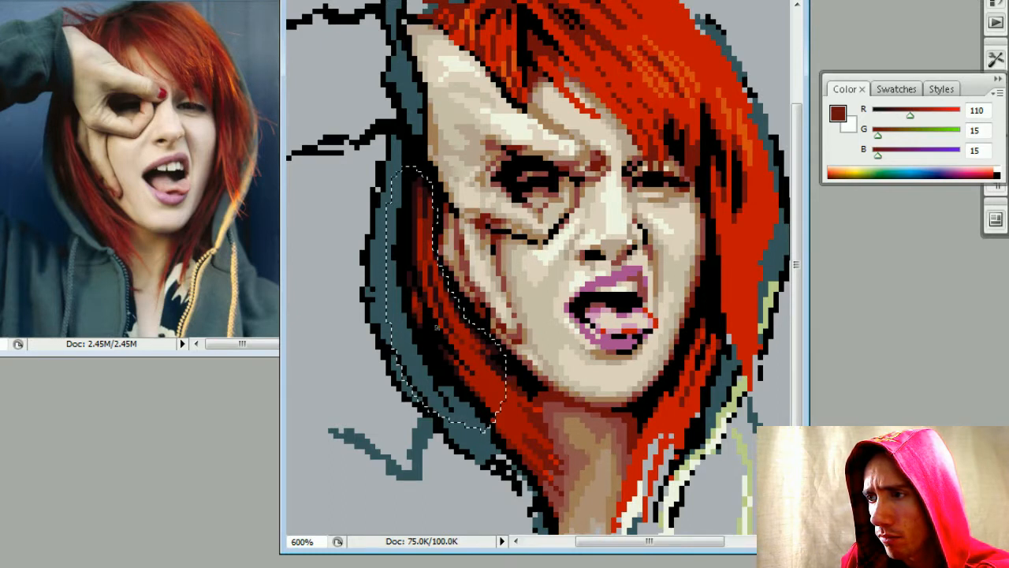
{"action": "left_click", "coordinate": [423, 315], "text": "alt"}
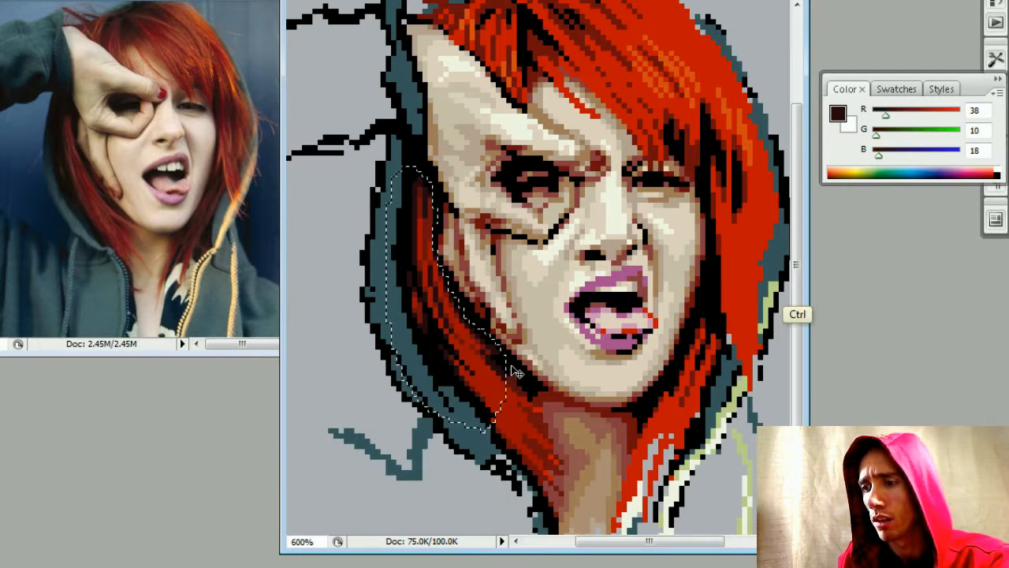
{"action": "key", "text": "ctrl+d"}
- Review the reshaded side hair on the whole portrait at reduced zoom levels around 200%
{"action": "key", "text": "ctrl+minus"}
{"action": "key", "text": "ctrl+minus"}
{"action": "key", "text": "ctrl+minus"}
{"action": "key", "text": "ctrl+minus"}
{"action": "key", "text": "ctrl+minus"}
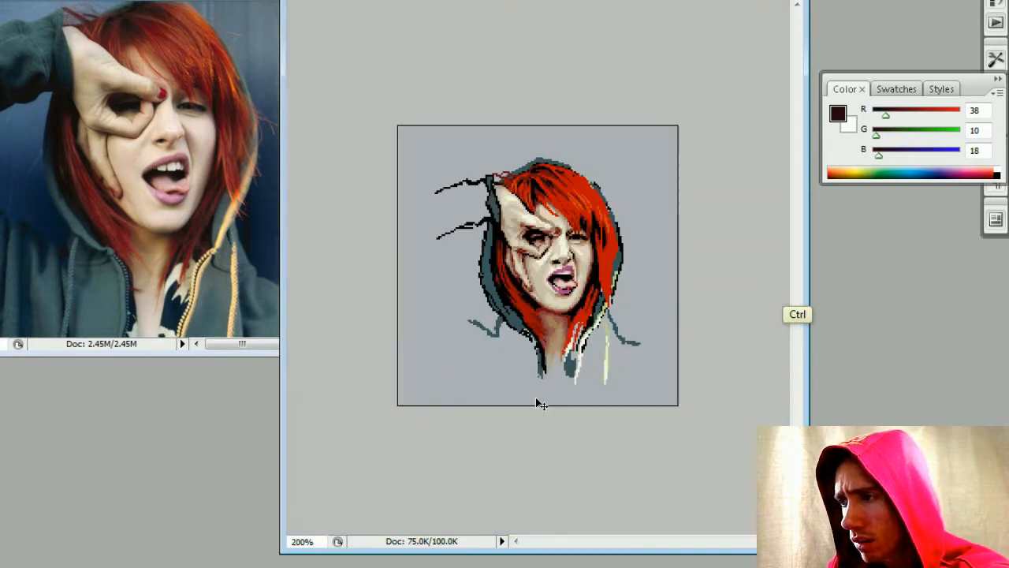
{"action": "key", "text": "ctrl+plus"}
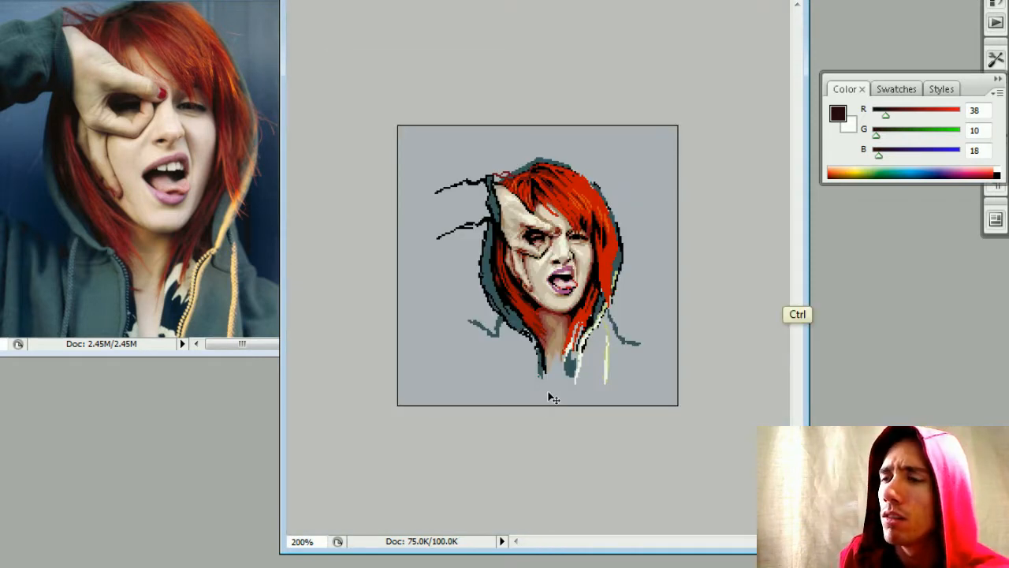
{"action": "key", "text": "ctrl+plus"}
{"action": "key", "text": "ctrl+plus"}
{"action": "key", "text": "ctrl+minus"}
{"action": "key", "text": "ctrl+minus"}
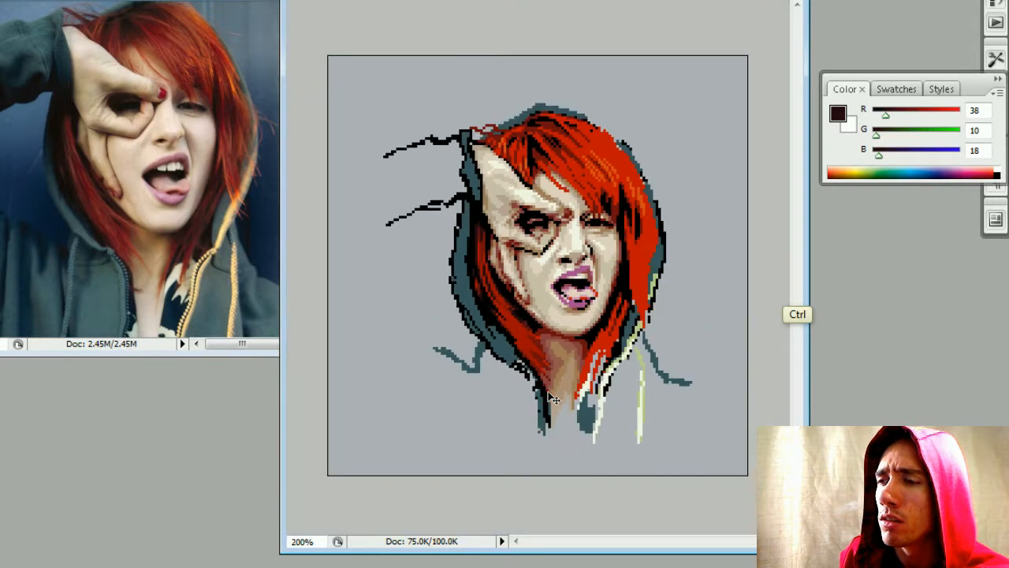
- Touch up the top strands of the side hair just below the wrist with sampled dark reds RGB 110, 15, 15 and 87, 15, 15
{"action": "key", "text": "ctrl+minus"}
{"action": "key", "text": "ctrl+plus"}
{"action": "key", "text": "ctrl+plus"}
{"action": "key", "text": "ctrl+plus"}
{"action": "key", "text": "ctrl+plus"}
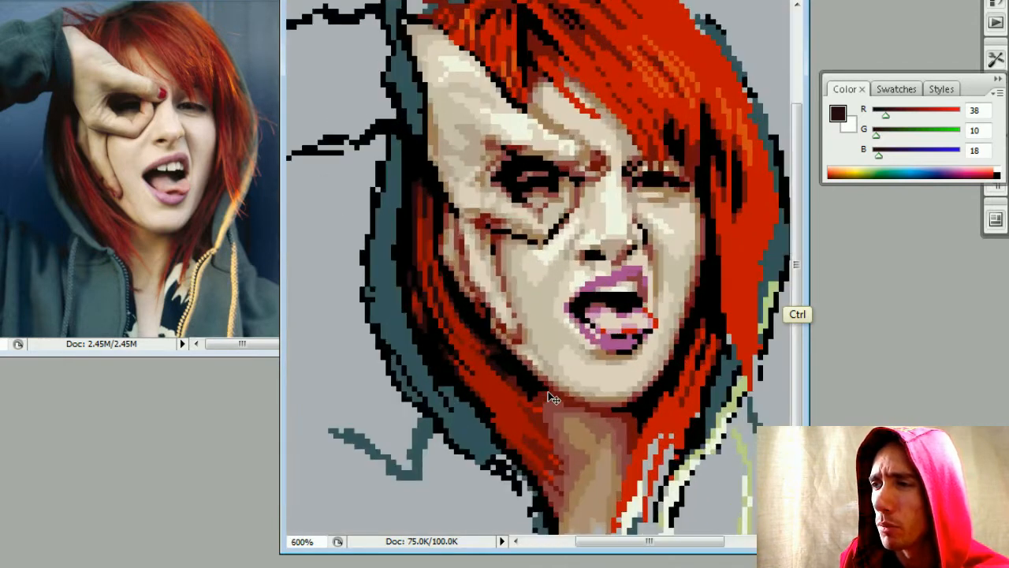
{"action": "key", "text": "ctrl+plus"}
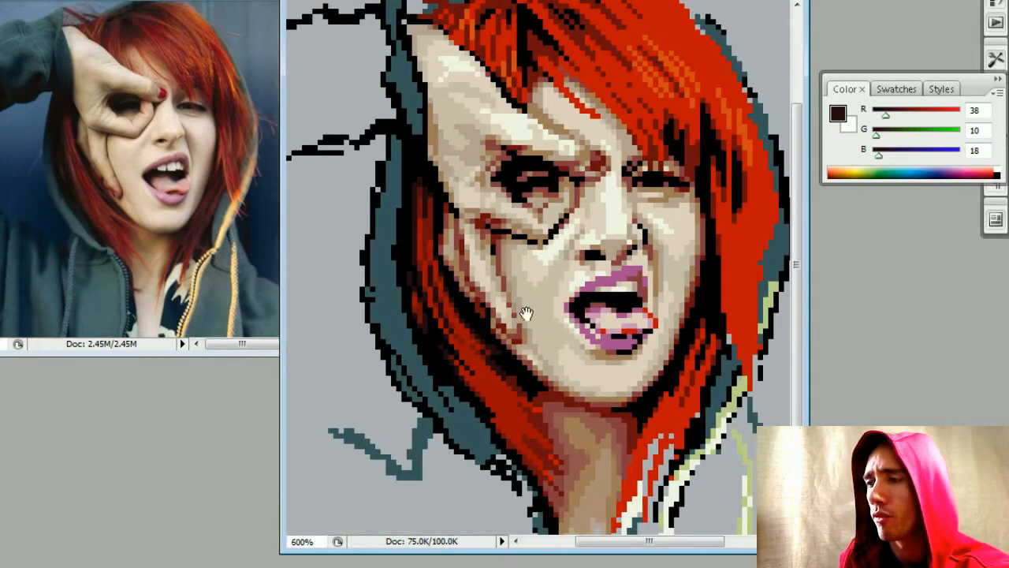
{"action": "left_click_drag", "start_coordinate": [526, 314], "coordinate": [490, 333]}
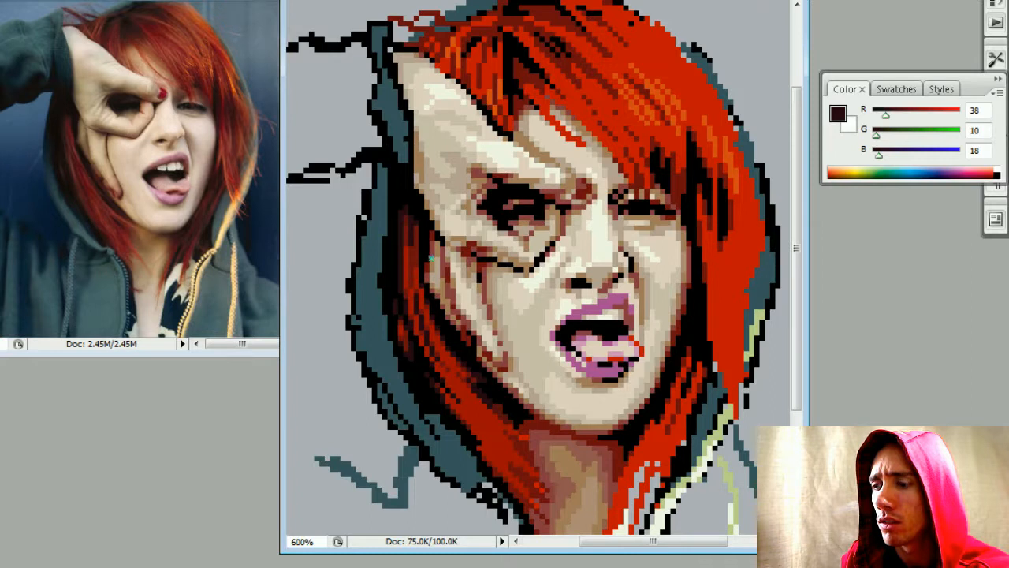
{"action": "left_click", "coordinate": [410, 244], "text": "alt"}
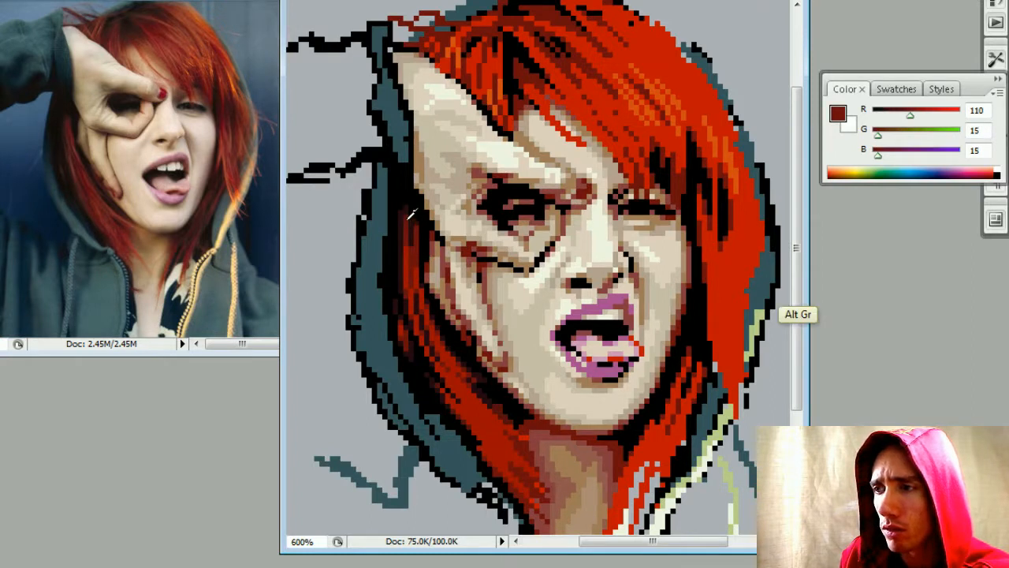
{"action": "left_click", "coordinate": [407, 222], "text": "alt"}
{"action": "left_click", "coordinate": [406, 225]}
{"action": "left_click", "coordinate": [407, 238], "text": "alt"}
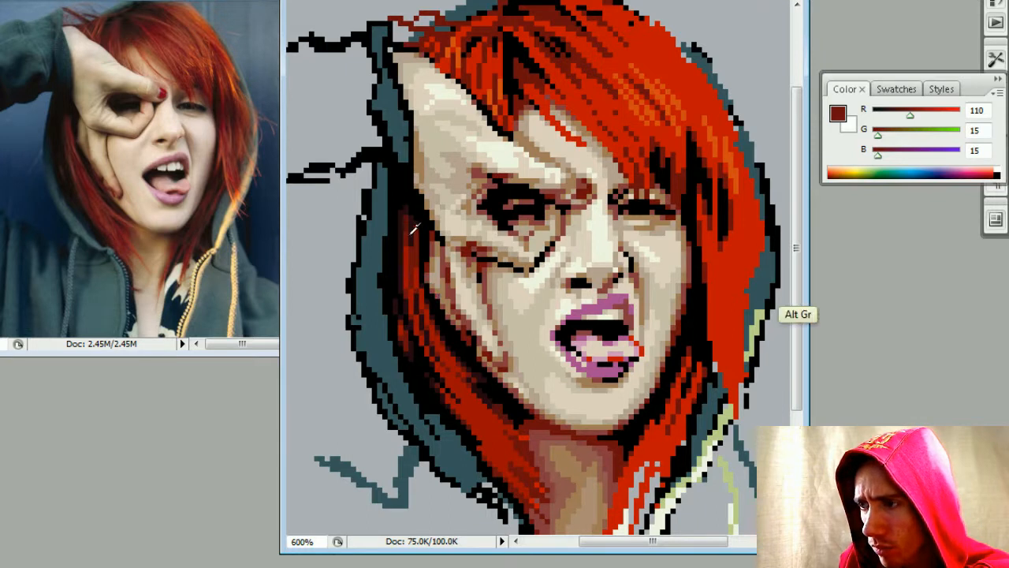
{"action": "left_click", "coordinate": [413, 222], "text": "alt"}
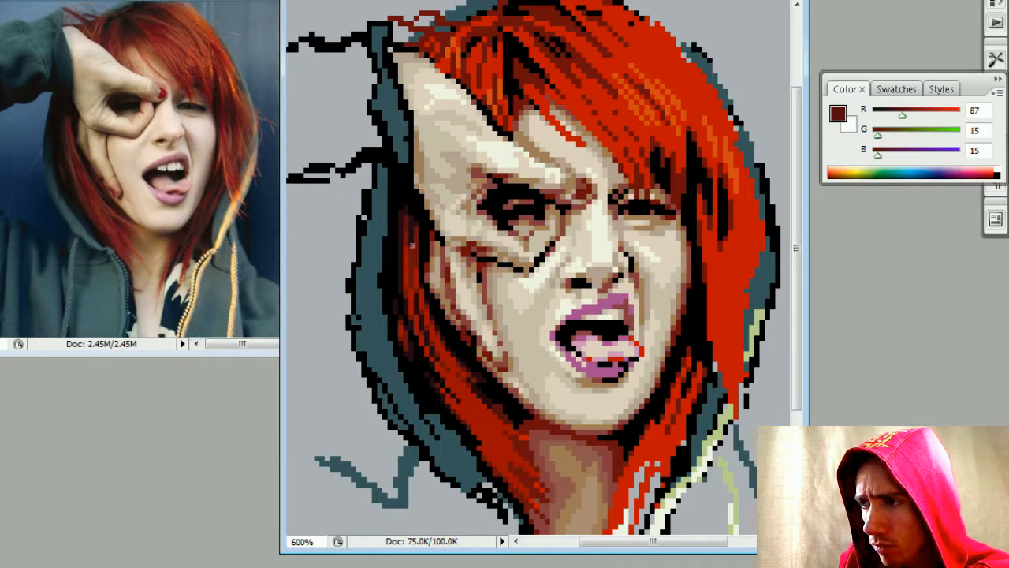
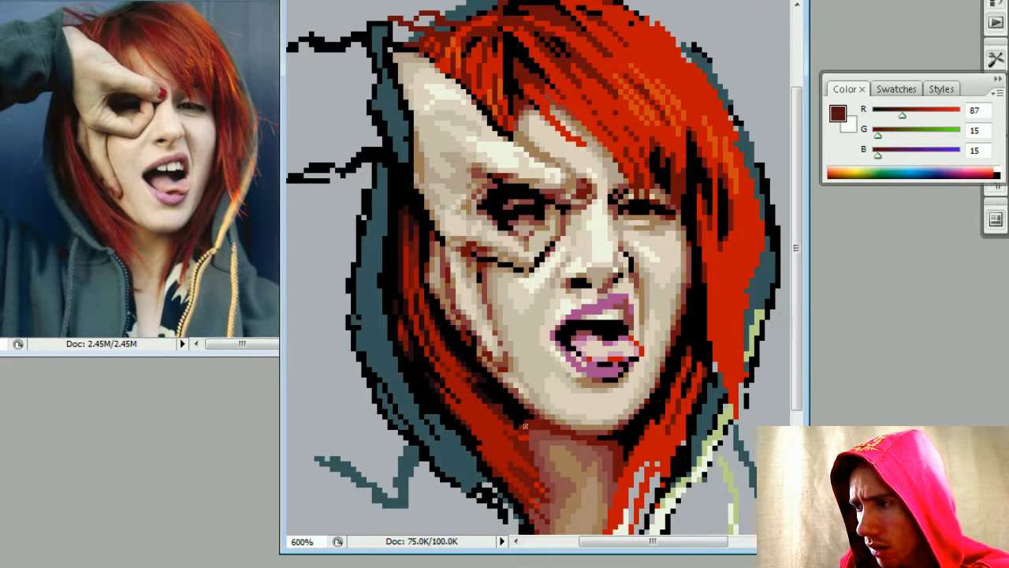
- Darken the sampled strand colour to RGB 71, 15, 15 and fill the dark strand areas of the side hair below the wrist with it
{"action": "key", "text": "ISO_Level3_Shift"}
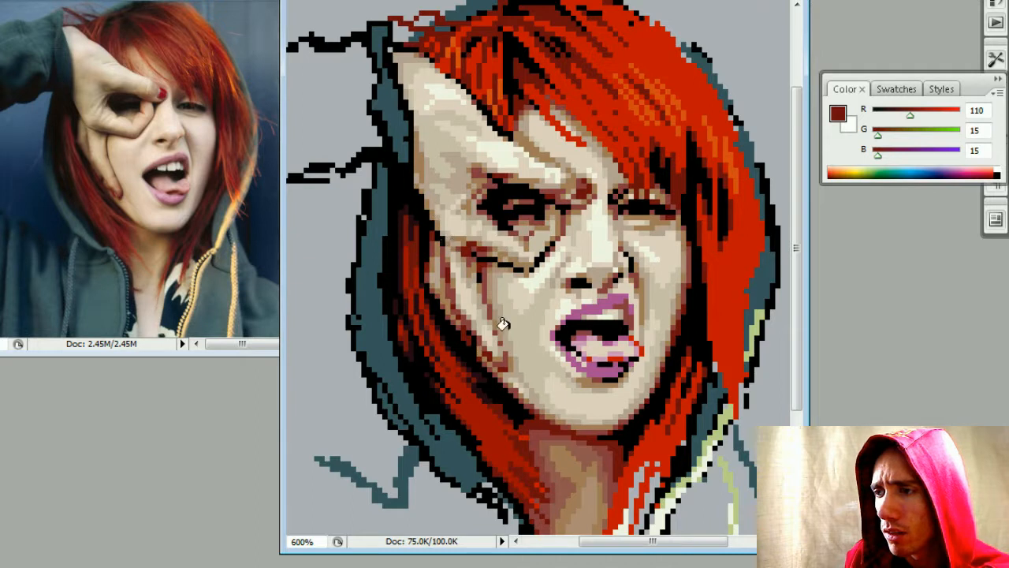
{"action": "key", "text": "ctrl"}
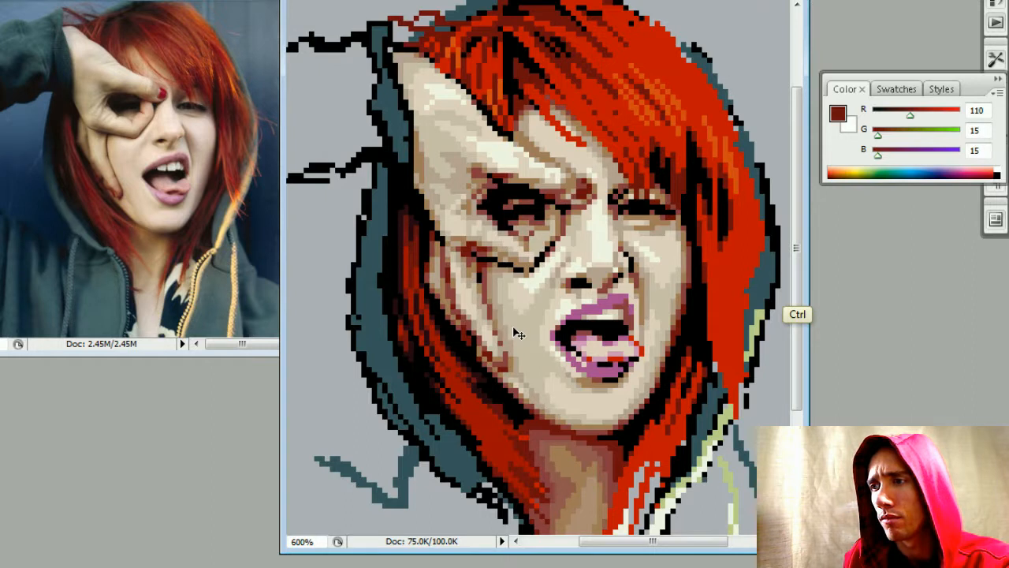
{"action": "key", "text": "ctrl"}
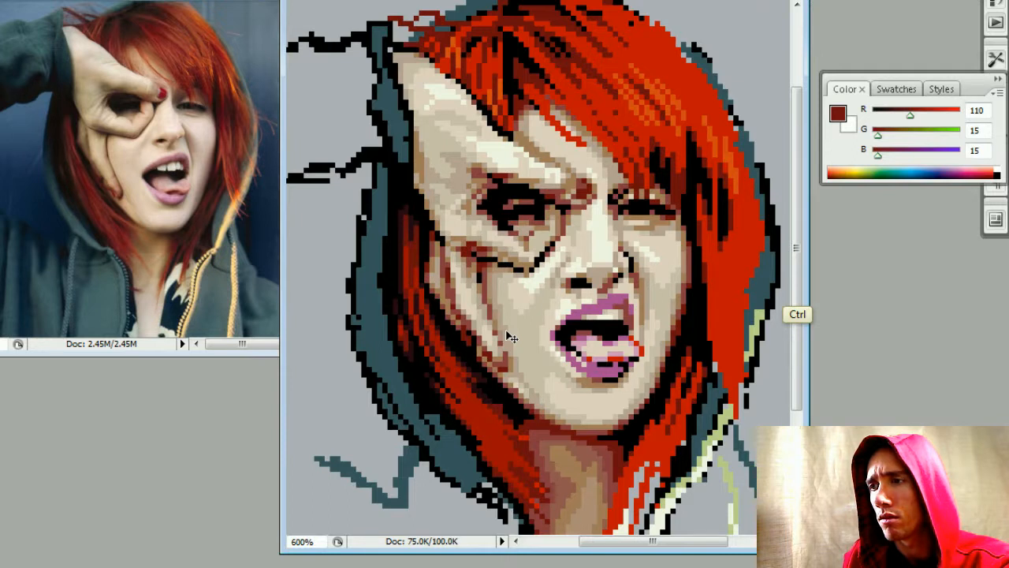
{"action": "left_click", "coordinate": [422, 223], "text": "alt"}
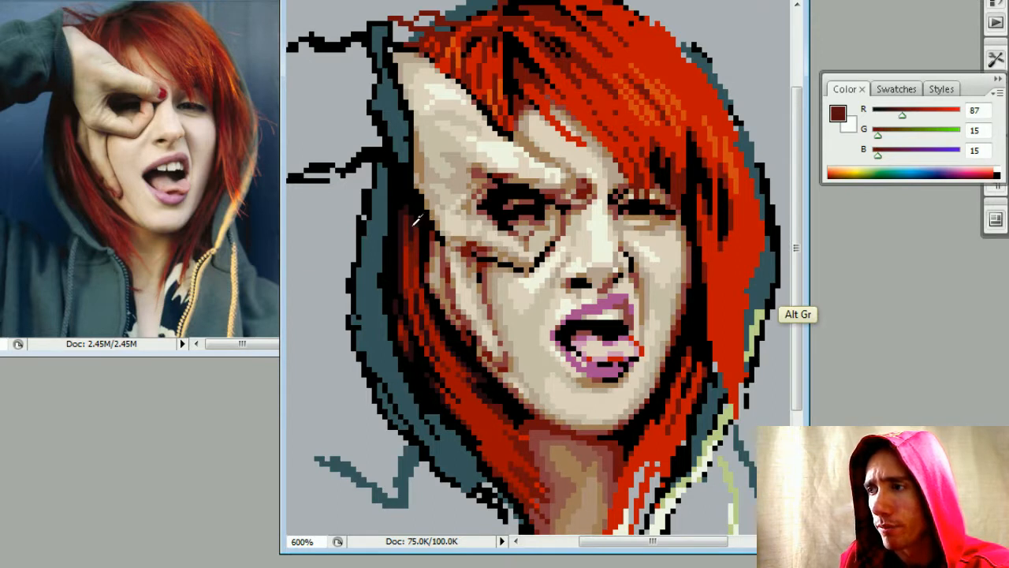
{"action": "left_click", "coordinate": [896, 115]}
{"action": "left_click_drag", "start_coordinate": [895, 115], "coordinate": [898, 116]}
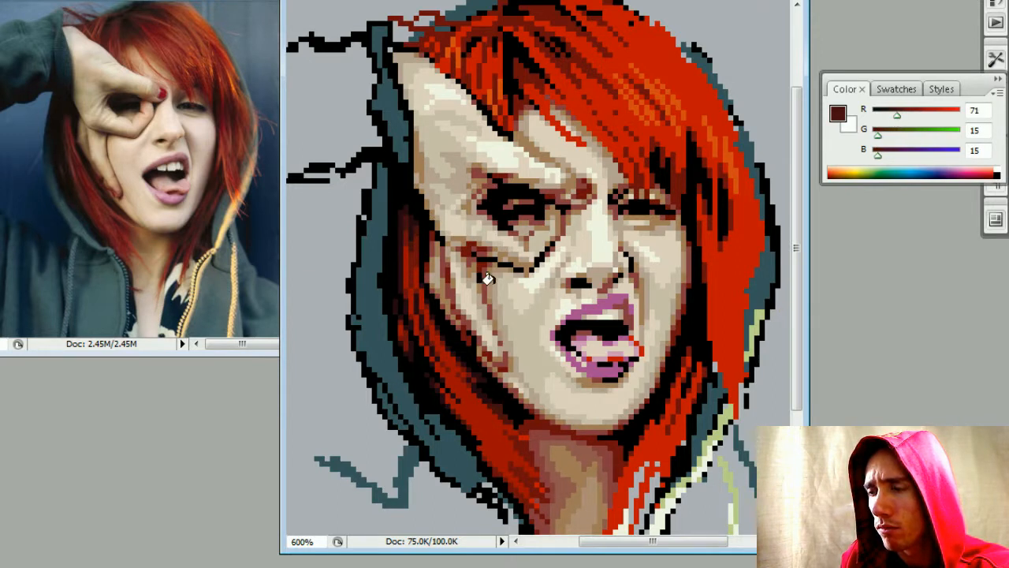
{"action": "key", "text": "ctrl"}
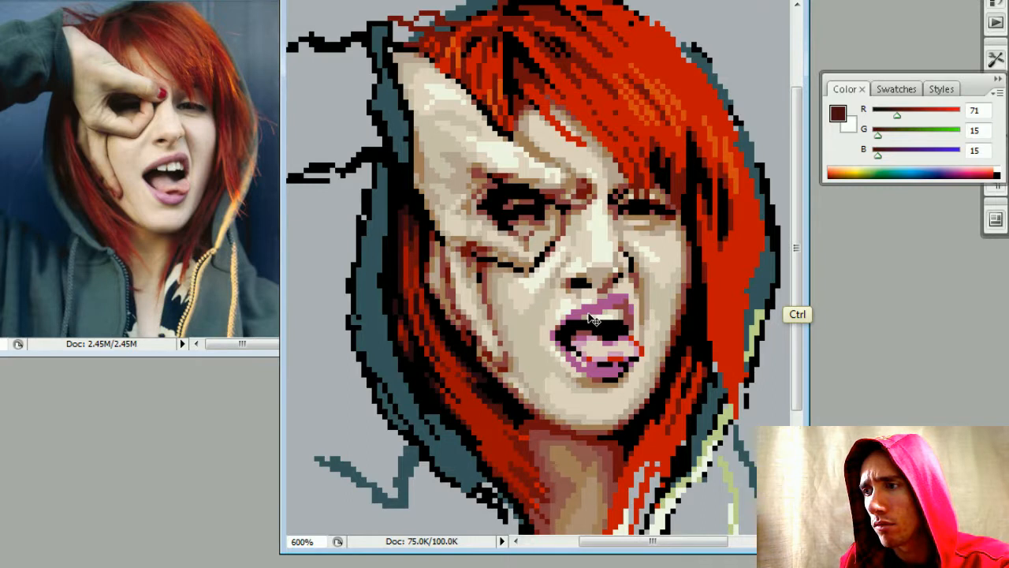
- Check the recoloured side hair strands against the whole portrait at reduced zoom levels
{"action": "key", "text": "ctrl+minus"}
{"action": "key", "text": "ctrl+minus"}
{"action": "key", "text": "ctrl+minus"}
{"action": "key", "text": "ctrl+minus"}
{"action": "key", "text": "ctrl+minus"}
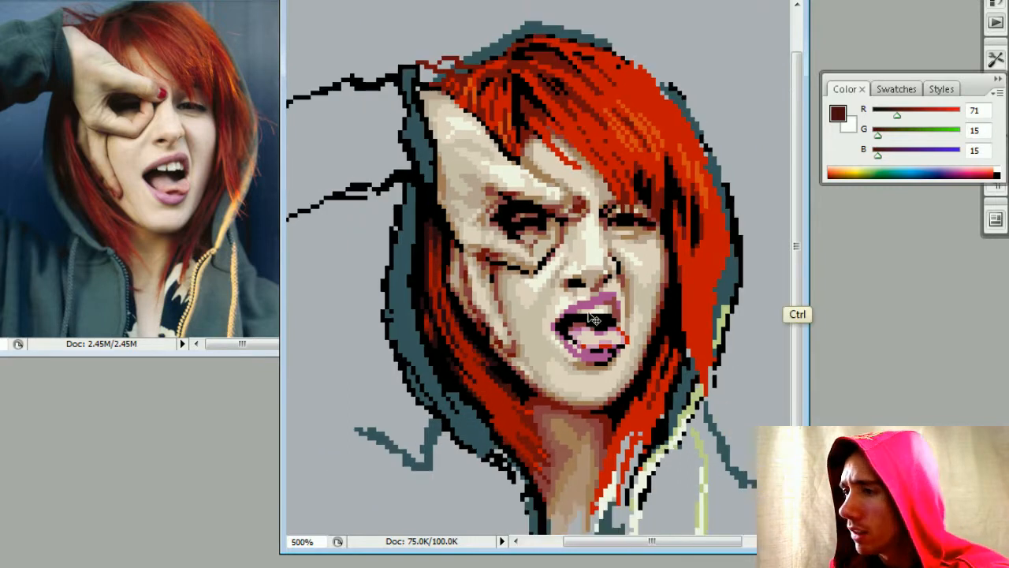
{"action": "key", "text": "ctrl+plus"}
{"action": "key", "text": "ctrl+plus"}
{"action": "key", "text": "ctrl+plus"}
{"action": "key", "text": "ctrl+plus"}
{"action": "key", "text": "ctrl+plus"}
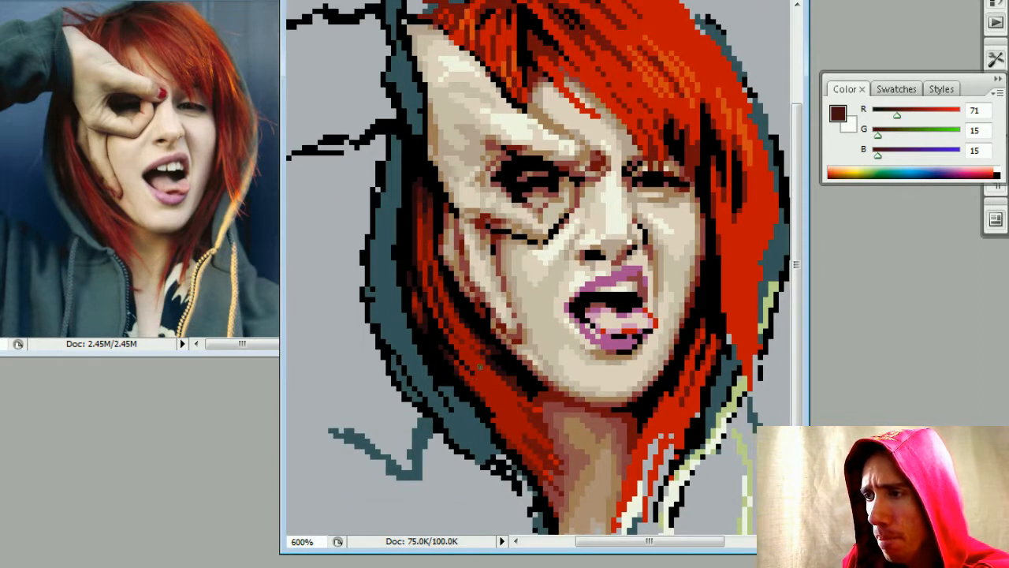
- Draw thin near-black red strands (38, 10, 18) through the black shadow between the side hair and the jaw, up toward the fingers
{"action": "left_click", "coordinate": [483, 350], "text": "alt"}
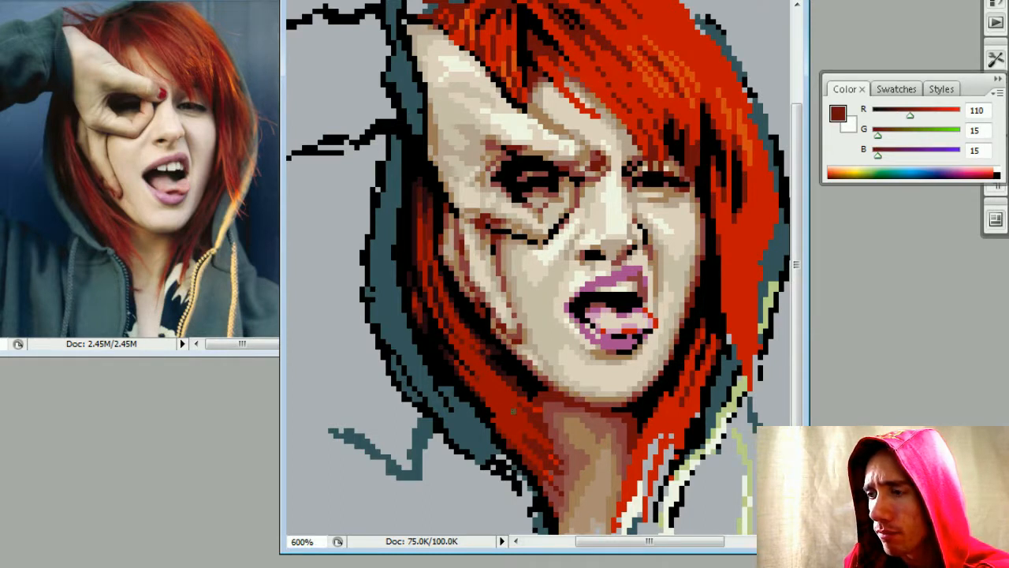
{"action": "left_click", "coordinate": [511, 369], "text": "alt"}
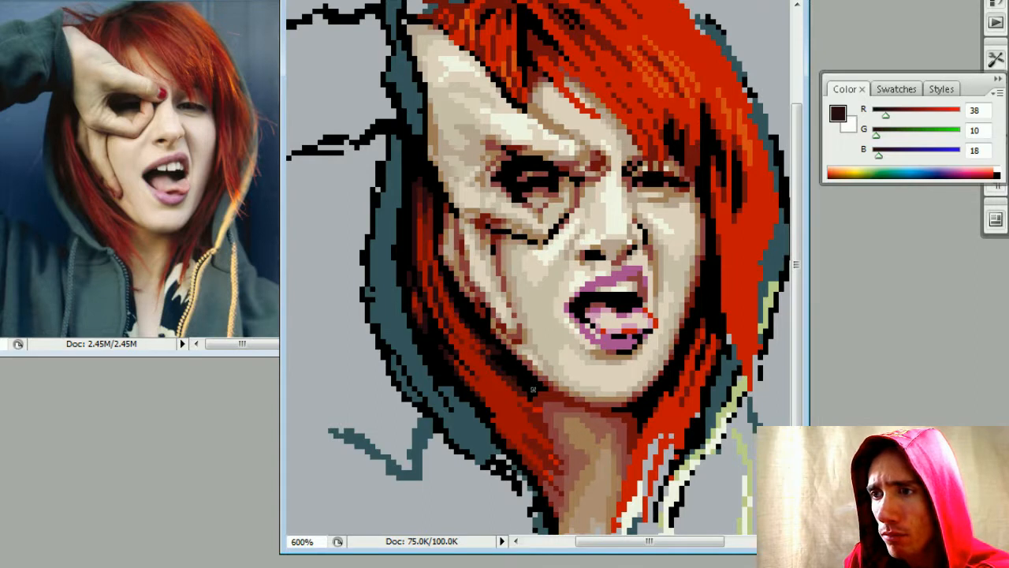
{"action": "left_click", "coordinate": [529, 386], "text": "alt"}
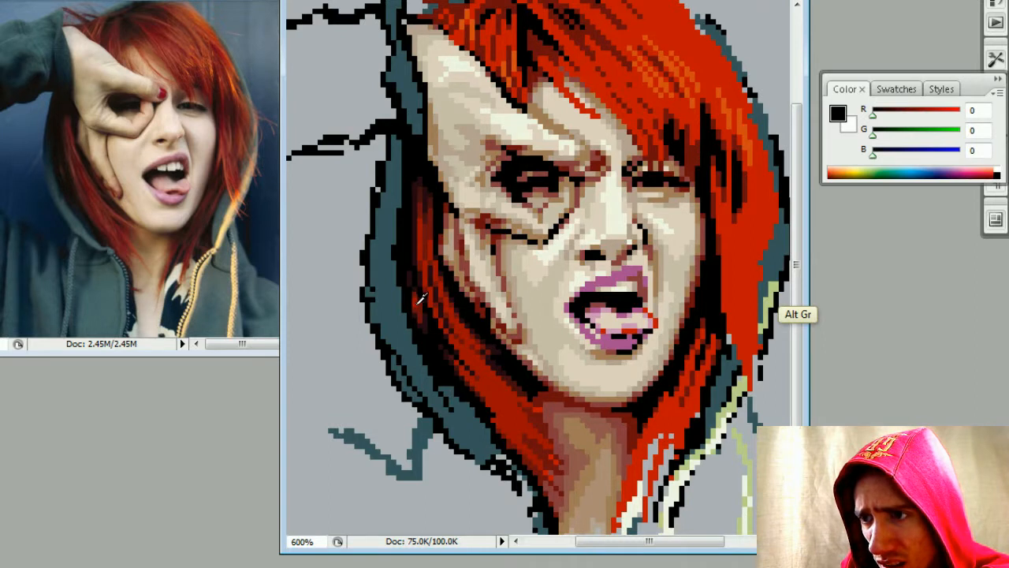
{"action": "left_click", "coordinate": [503, 355], "text": "alt"}
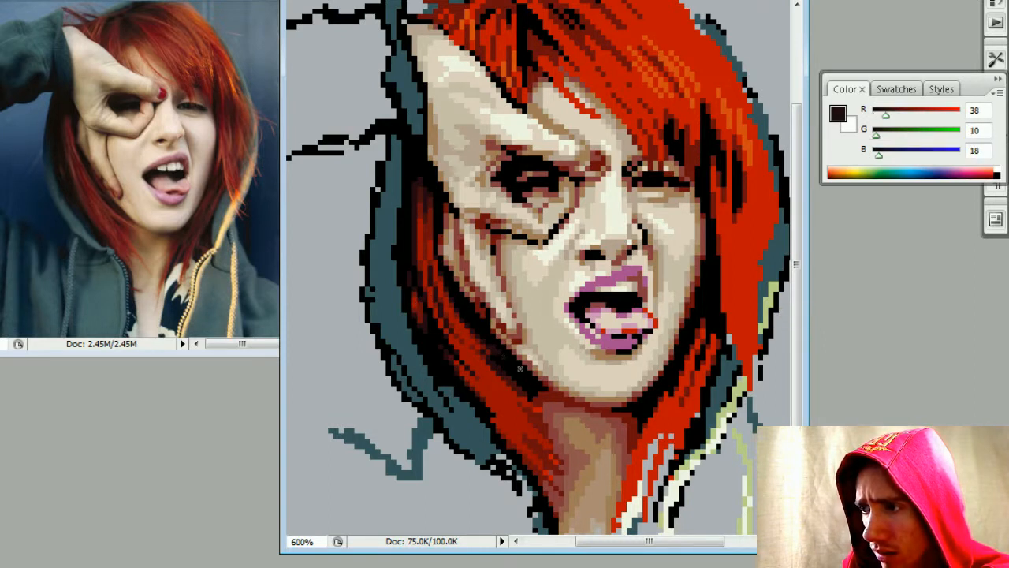
{"action": "left_click", "coordinate": [536, 392], "text": "shift"}
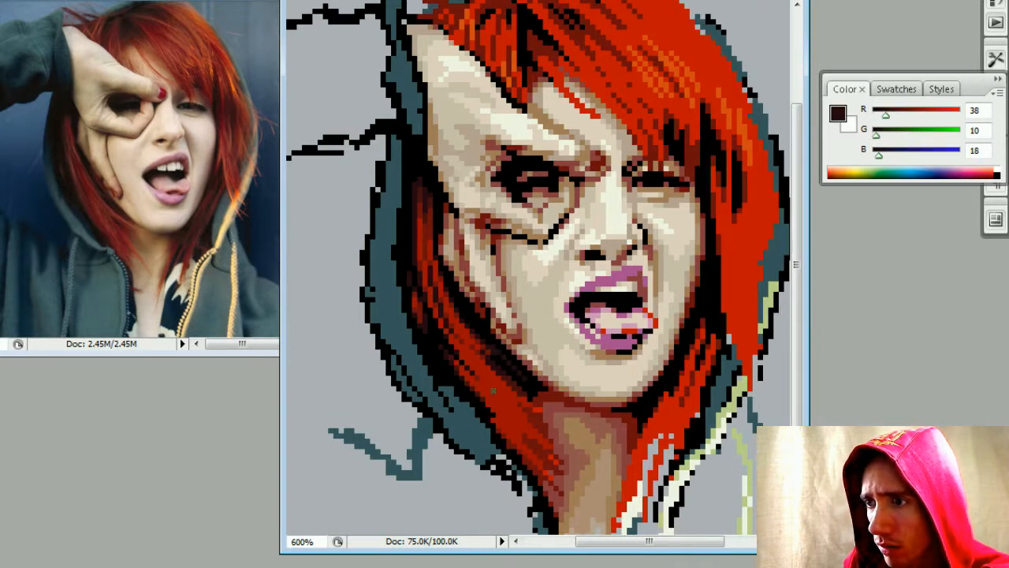
{"action": "left_click", "coordinate": [470, 321], "text": "shift"}
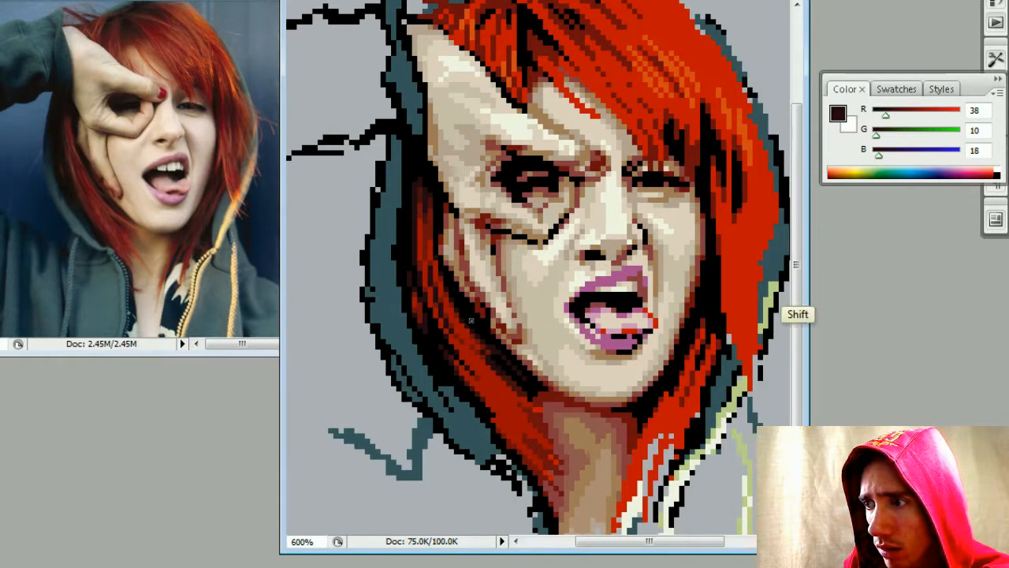
{"action": "left_click", "coordinate": [493, 345]}
{"action": "left_click", "coordinate": [467, 308], "text": "shift"}
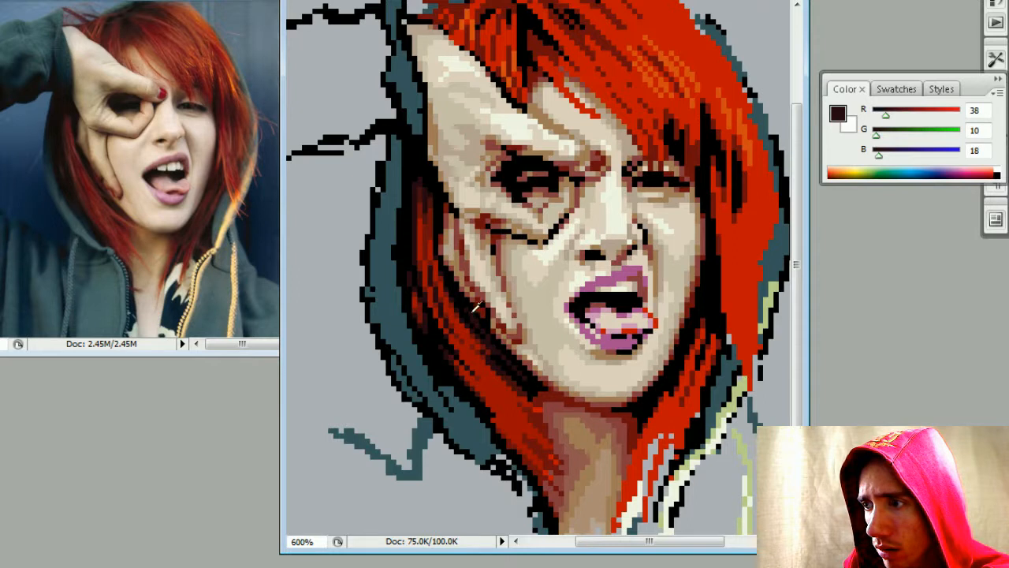
- Refine the upper ends of the shadow strands just below the fingers with sampled near-black red (38, 10, 18)
{"action": "key", "text": "alt"}
{"action": "key", "text": "alt"}
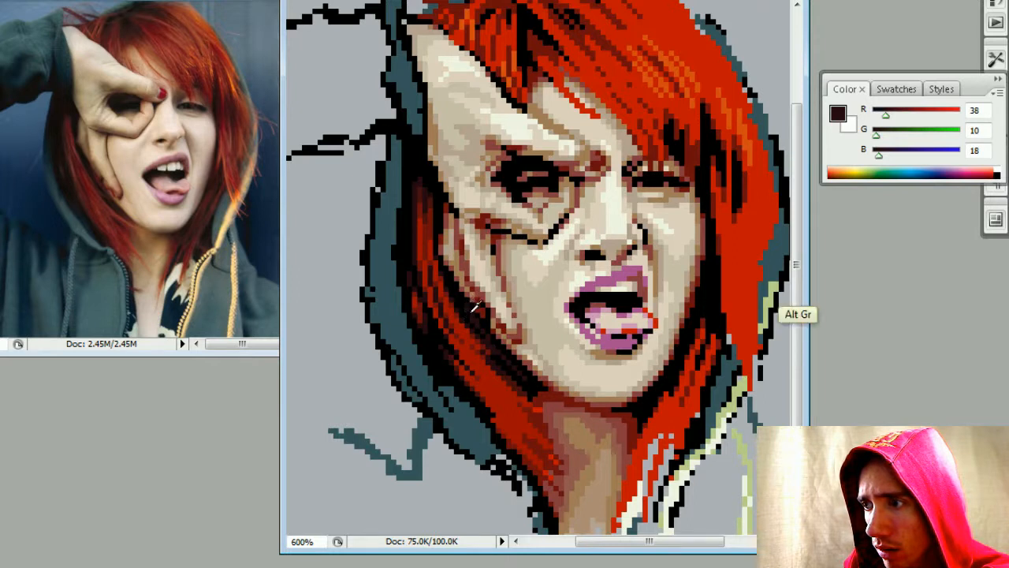
{"action": "left_click", "coordinate": [472, 315], "text": "alt"}
{"action": "left_click", "coordinate": [472, 321]}
{"action": "left_click", "coordinate": [479, 323], "text": "alt"}
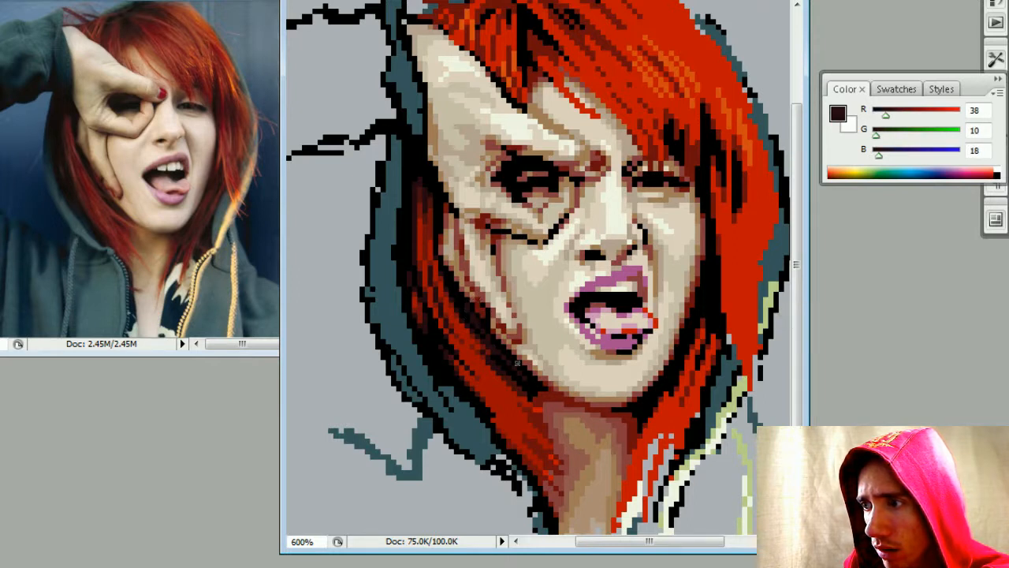
- Add another straight near-black red strand (38, 10, 18) along the jaw shadow, running from the neck up toward the hand
{"action": "key", "text": "ctrl+alt+0"}
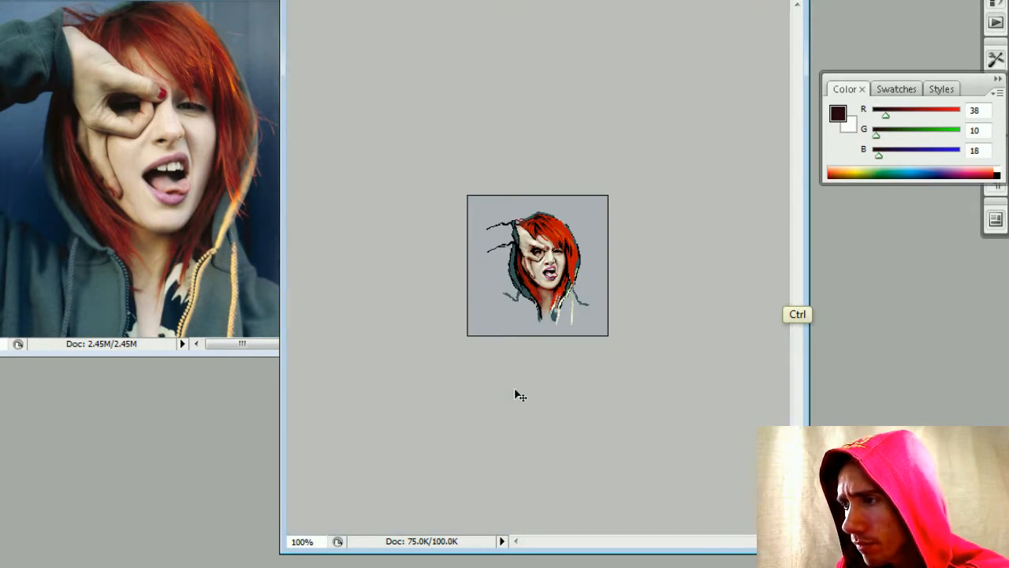
{"action": "key", "text": "ctrl+plus"}
{"action": "key", "text": "ctrl+plus"}
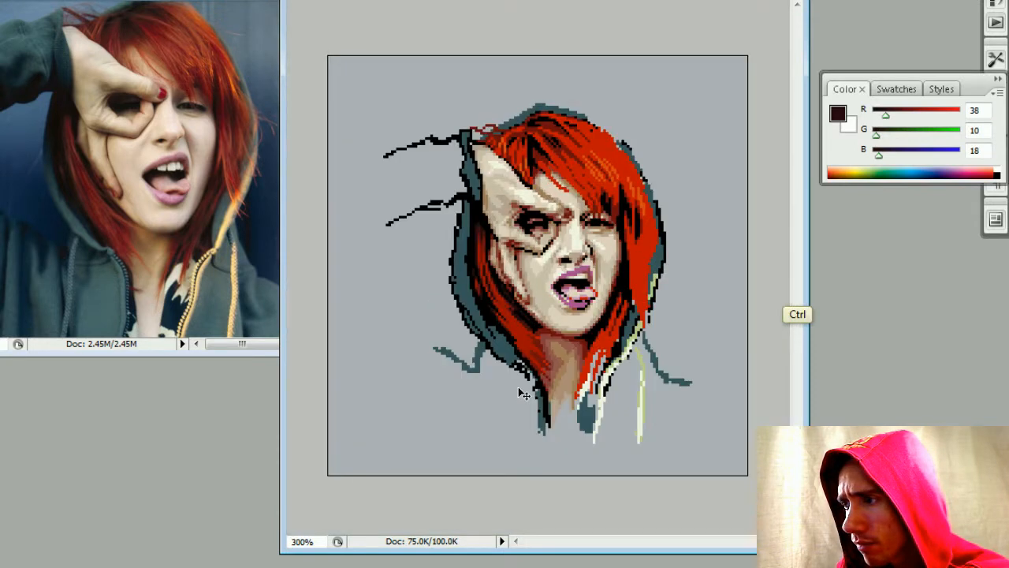
{"action": "key", "text": "ctrl+plus"}
{"action": "key", "text": "ctrl+plus"}
{"action": "key", "text": "ctrl+plus"}
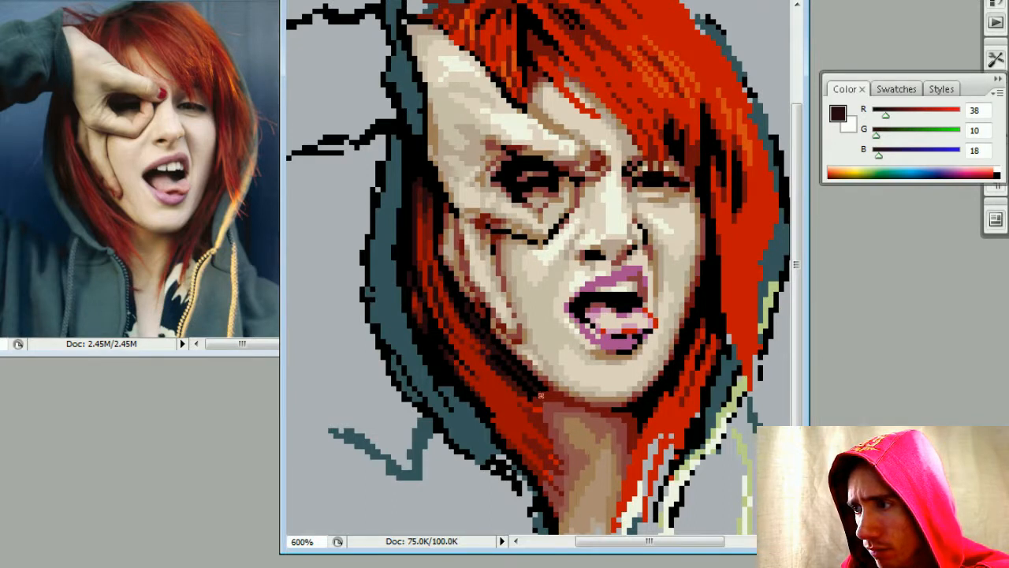
{"action": "left_click", "coordinate": [500, 357], "text": "shift"}
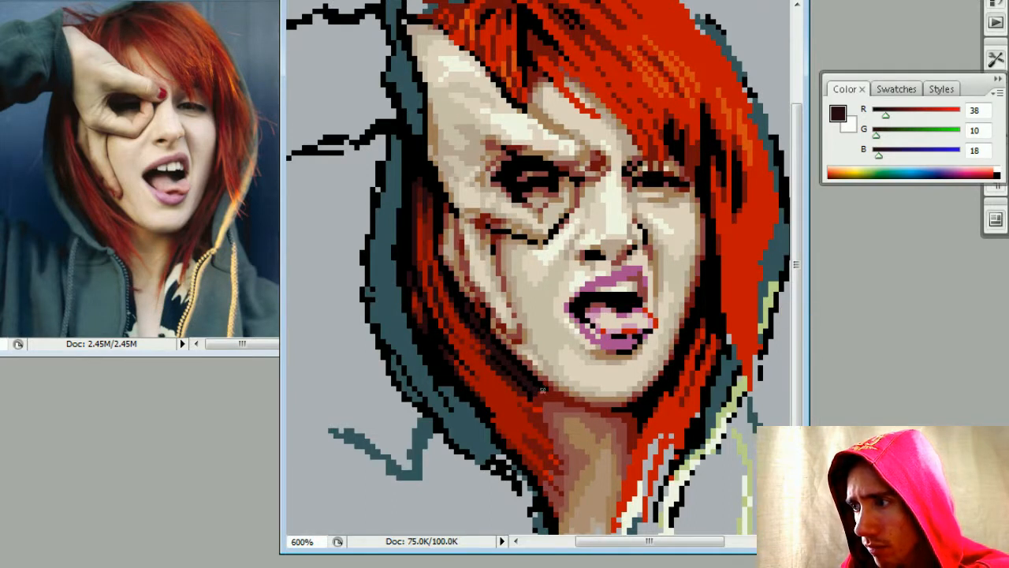
- Touch up the strand tips where the jaw shadow meets the neck with sampled RGB 110, 15, 15 and 38, 10, 18
{"action": "key", "text": "ctrl+minus"}
{"action": "key", "text": "ctrl+minus"}
{"action": "key", "text": "ctrl+minus"}
{"action": "key", "text": "ctrl+minus"}
{"action": "key", "text": "ctrl+plus"}
{"action": "key", "text": "ctrl+plus"}
{"action": "key", "text": "ctrl+plus"}
{"action": "key", "text": "ctrl+plus"}
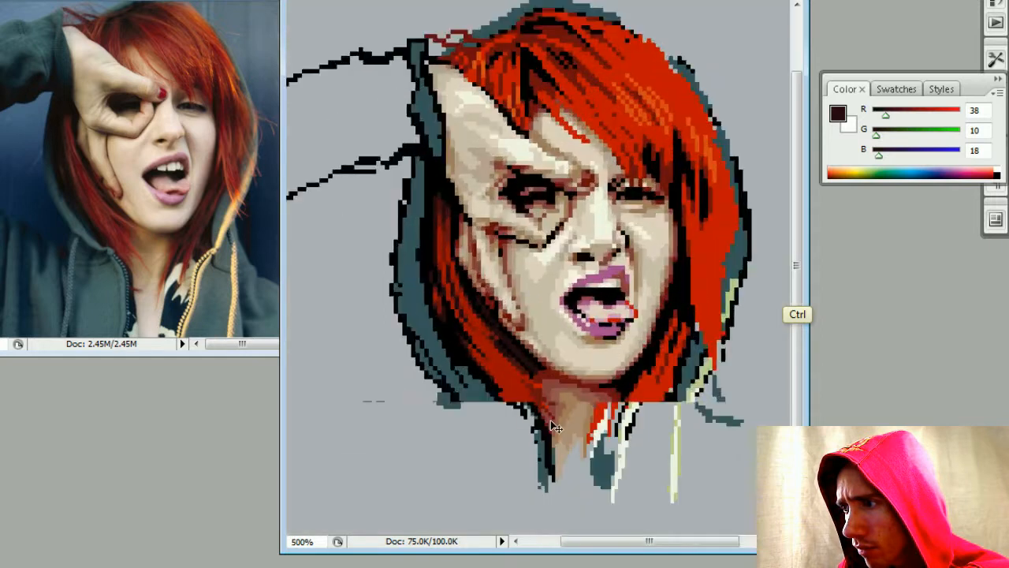
{"action": "left_click", "coordinate": [548, 389], "text": "alt"}
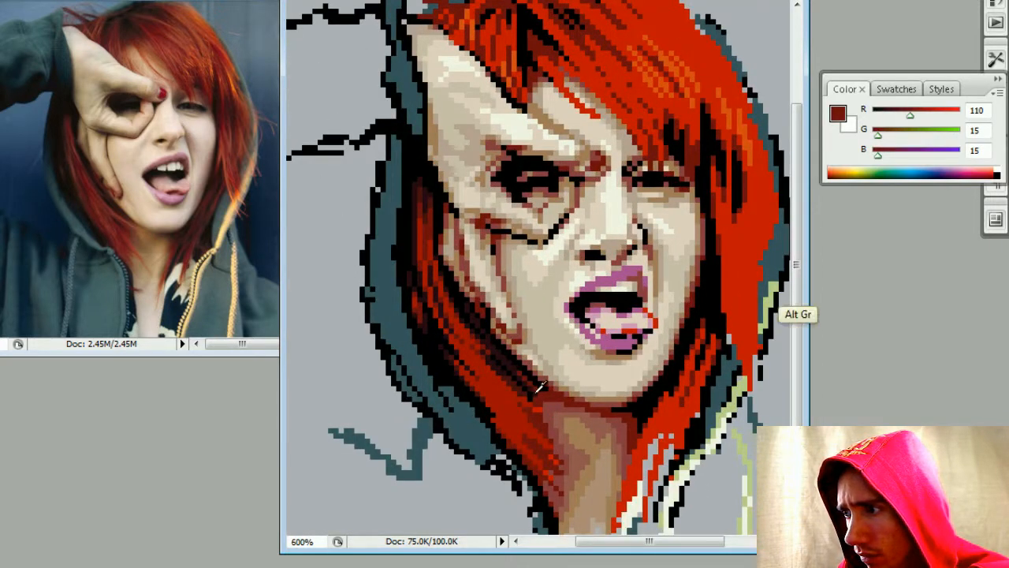
{"action": "left_click", "coordinate": [538, 387], "text": "alt"}
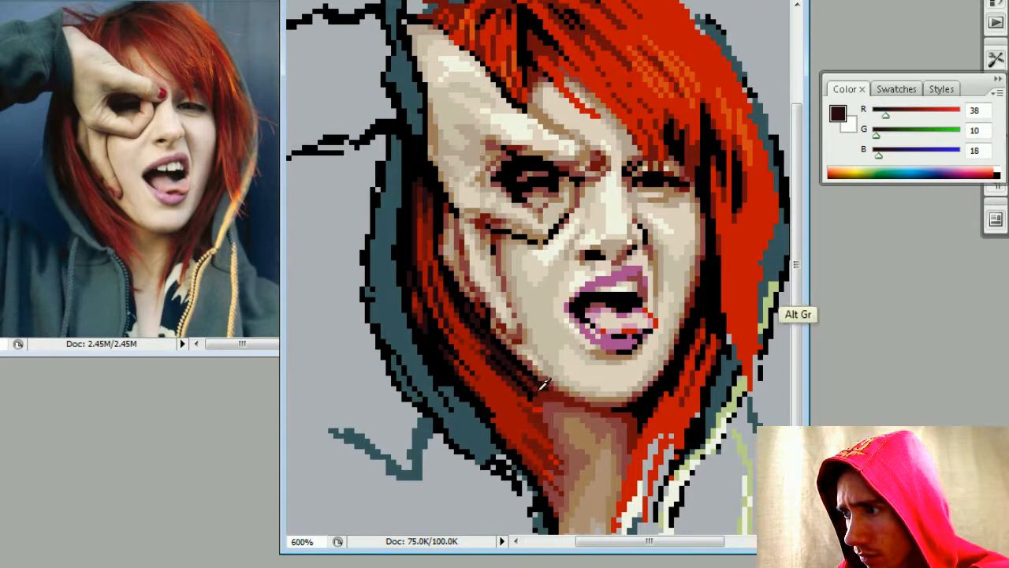
{"action": "left_click", "coordinate": [536, 390], "text": "alt"}
- Blend the dark strands in the side hair beside the jaw with sampled dark red (71, 15, 15)
{"action": "key", "text": "ctrl+minus"}
{"action": "key", "text": "ctrl+minus"}
{"action": "key", "text": "ctrl+minus"}
{"action": "key", "text": "ctrl+minus"}
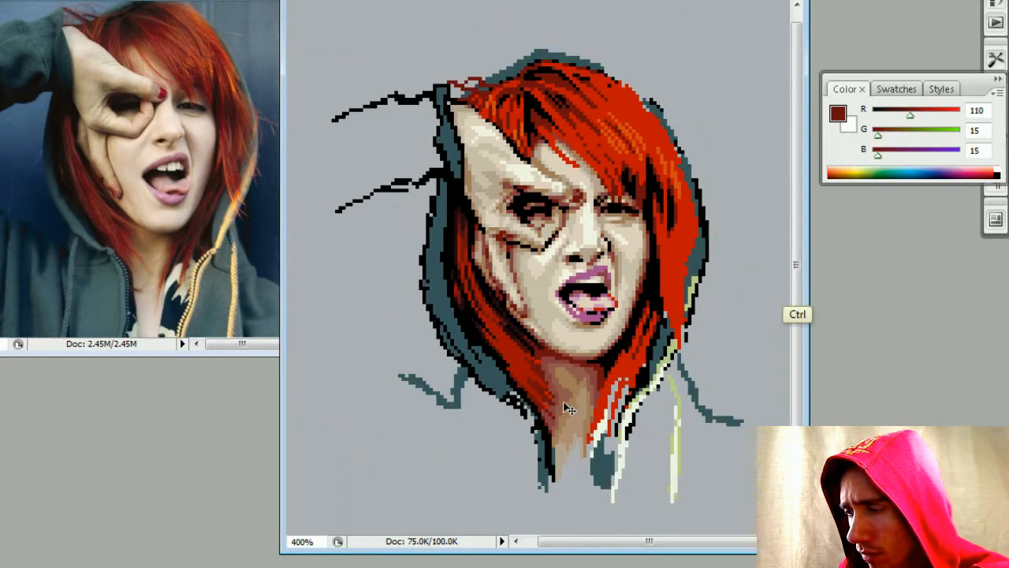
{"action": "key", "text": "ctrl+plus"}
{"action": "key", "text": "ctrl+plus"}
{"action": "key", "text": "ctrl+plus"}
{"action": "key", "text": "ctrl+plus"}
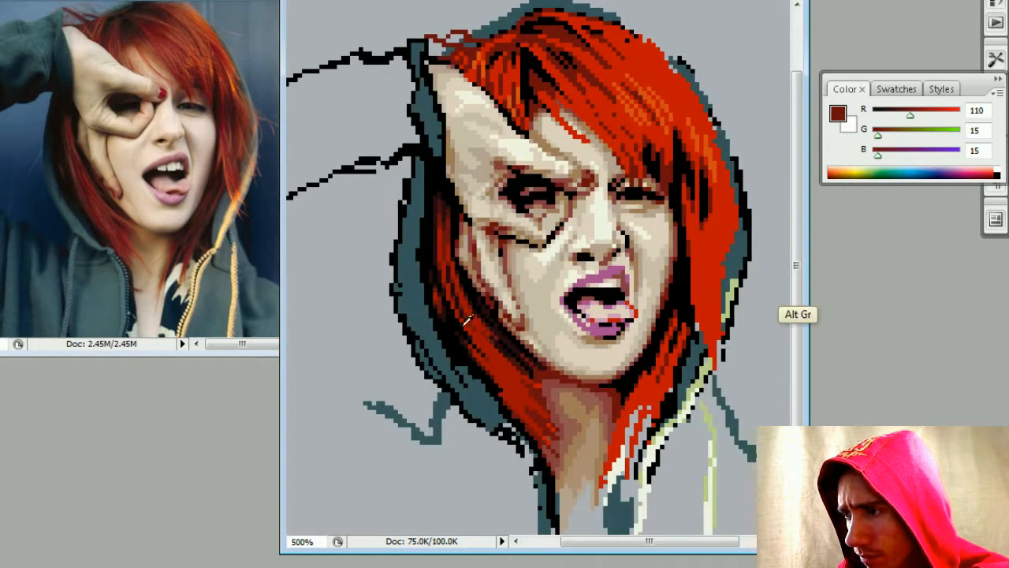
{"action": "left_click", "coordinate": [453, 203], "text": "alt"}
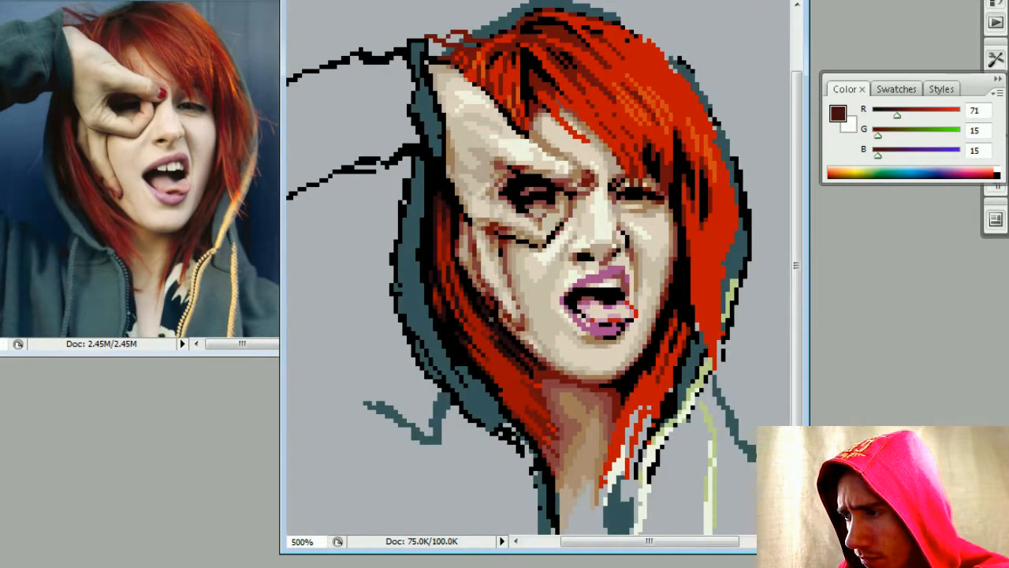
- Touch up the strand ends at the corner of jaw and neck with sampled RGB 110, 15, 15 and 38, 10, 18
{"action": "key", "text": "ctrl+plus"}
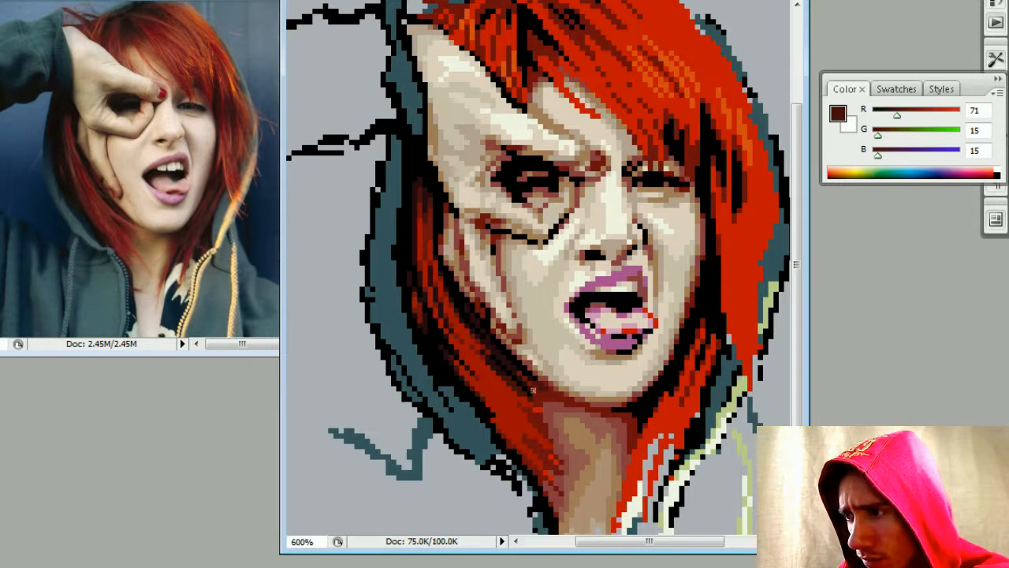
{"action": "left_click", "coordinate": [538, 395], "text": "alt"}
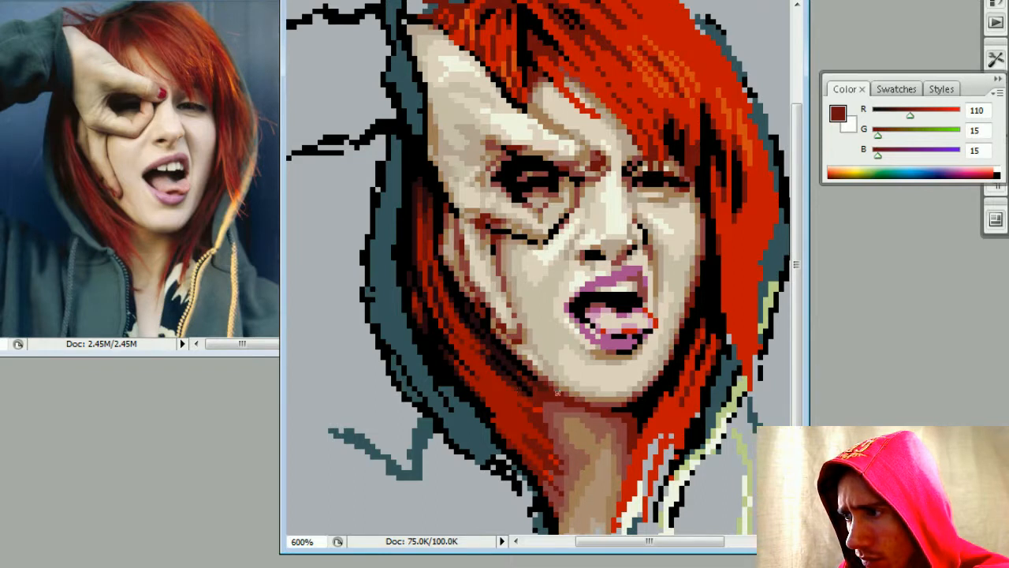
{"action": "left_click", "coordinate": [529, 393], "text": "alt"}
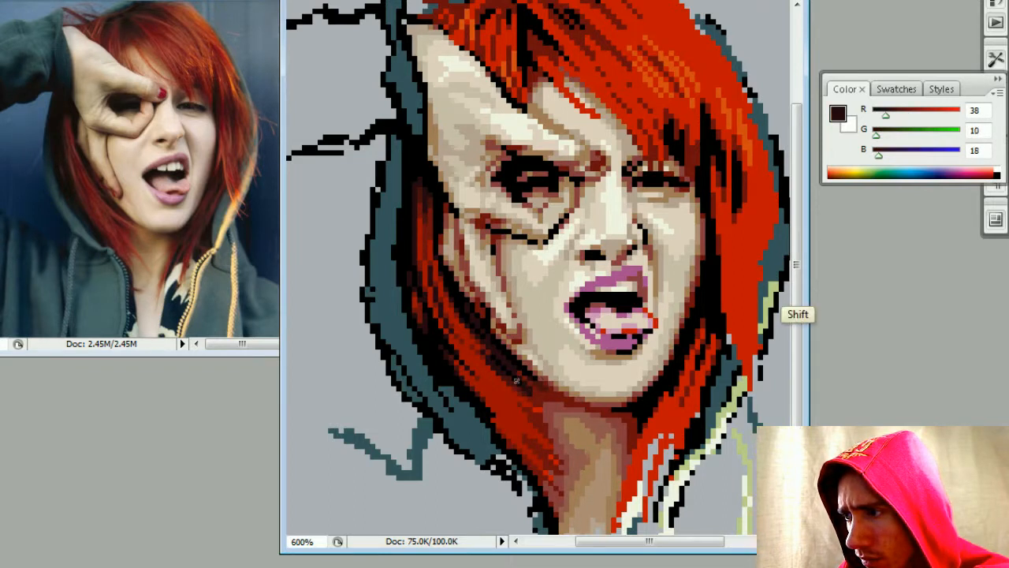
- Soften the shadow strand tips just under the jaw with sampled dark red (71, 15, 15)
{"action": "key", "text": "ctrl+minus"}
{"action": "key", "text": "ctrl+minus"}
{"action": "key", "text": "ctrl+minus"}
{"action": "key", "text": "ctrl+minus"}
{"action": "key", "text": "ctrl+minus"}
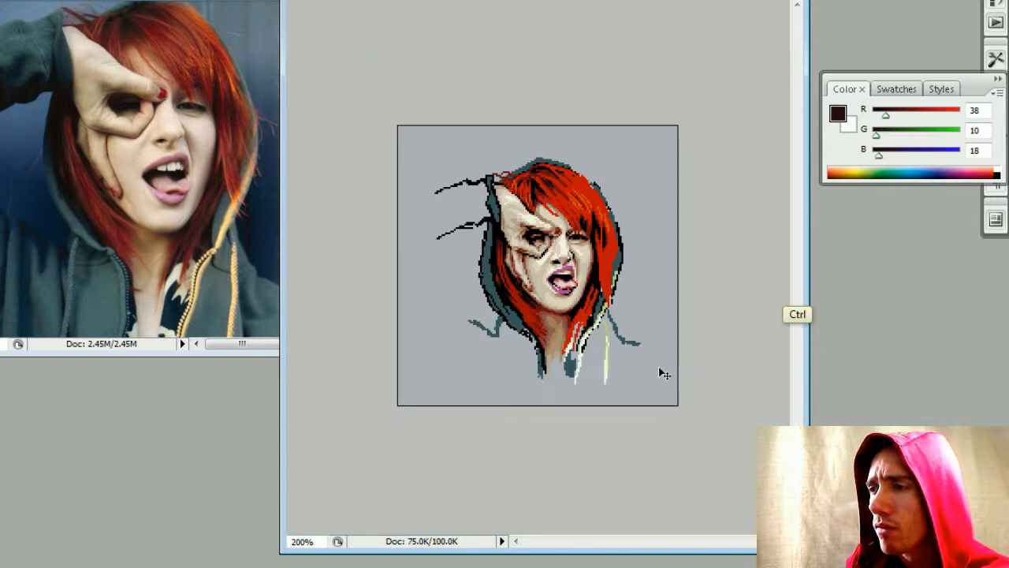
{"action": "key", "text": "ctrl+plus"}
{"action": "key", "text": "ctrl+plus"}
{"action": "key", "text": "ctrl+plus"}
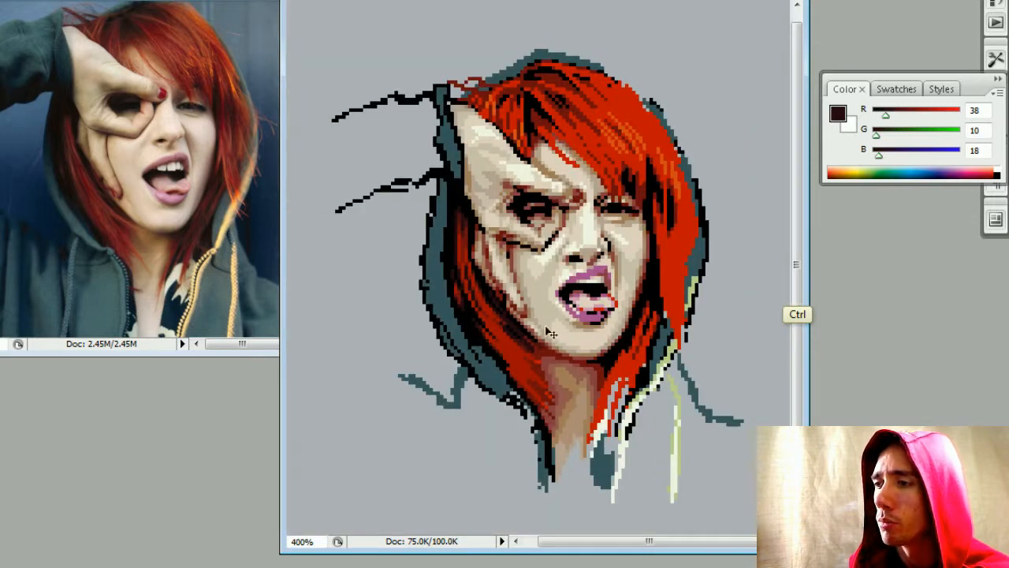
{"action": "key", "text": "ctrl+plus"}
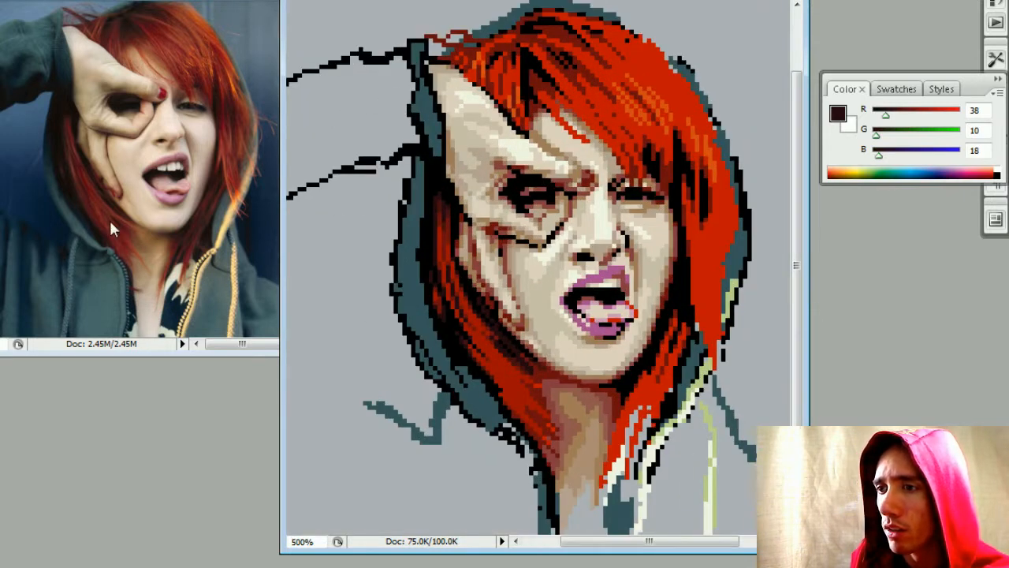
{"action": "left_click", "coordinate": [539, 366], "text": "alt"}
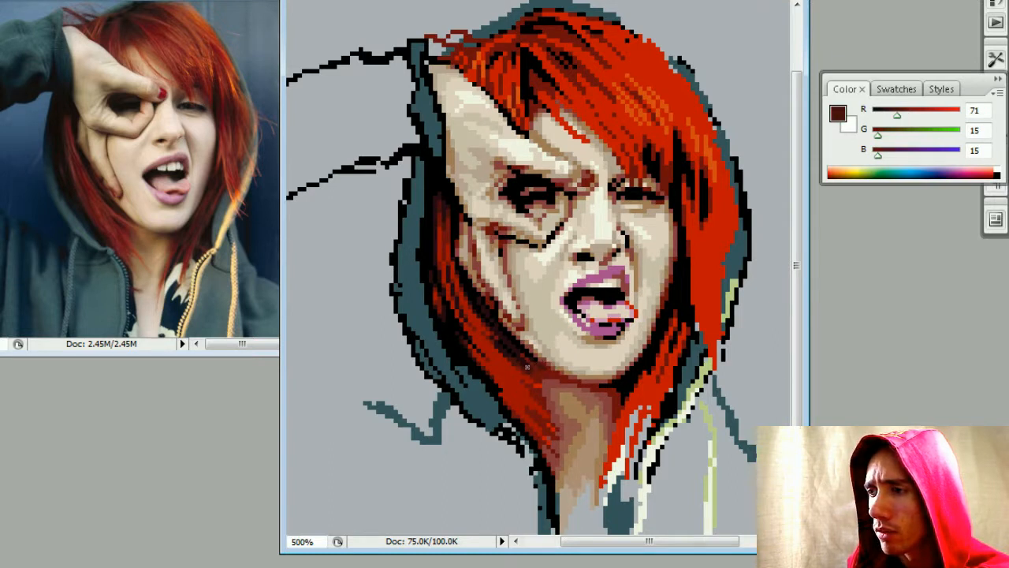
- Extend the side hair's lower strands over the edge of the neck with sampled reds (158, 15, 0 and 194, 20, 0)
{"action": "key", "text": "ctrl+minus"}
{"action": "key", "text": "ctrl+minus"}
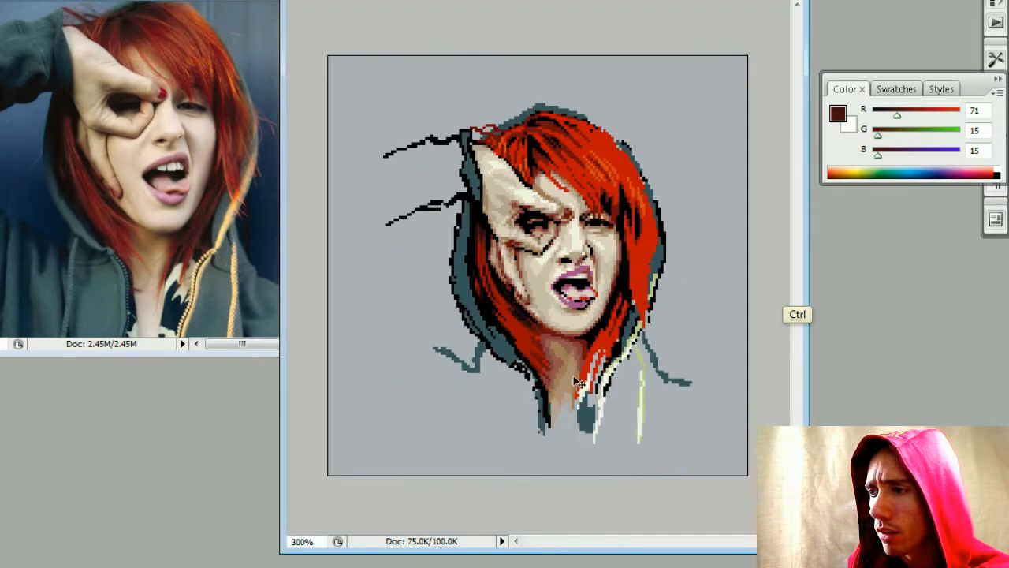
{"action": "key", "text": "ctrl+minus"}
{"action": "key", "text": "ctrl+minus"}
{"action": "key", "text": "ctrl+plus"}
{"action": "key", "text": "ctrl+plus"}
{"action": "key", "text": "ctrl+plus"}
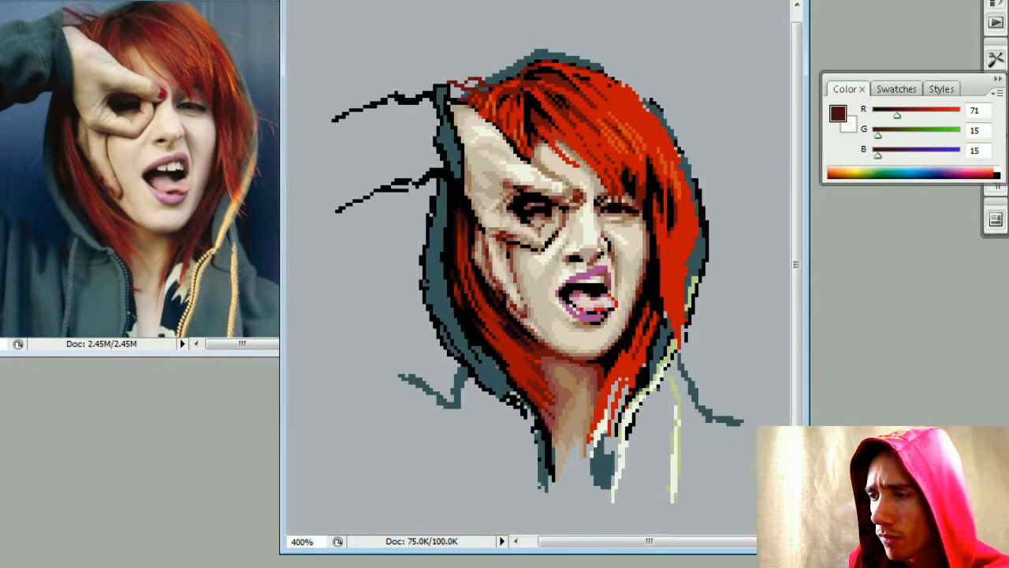
{"action": "left_click", "coordinate": [554, 386], "text": "alt"}
{"action": "key", "text": "ctrl+plus"}
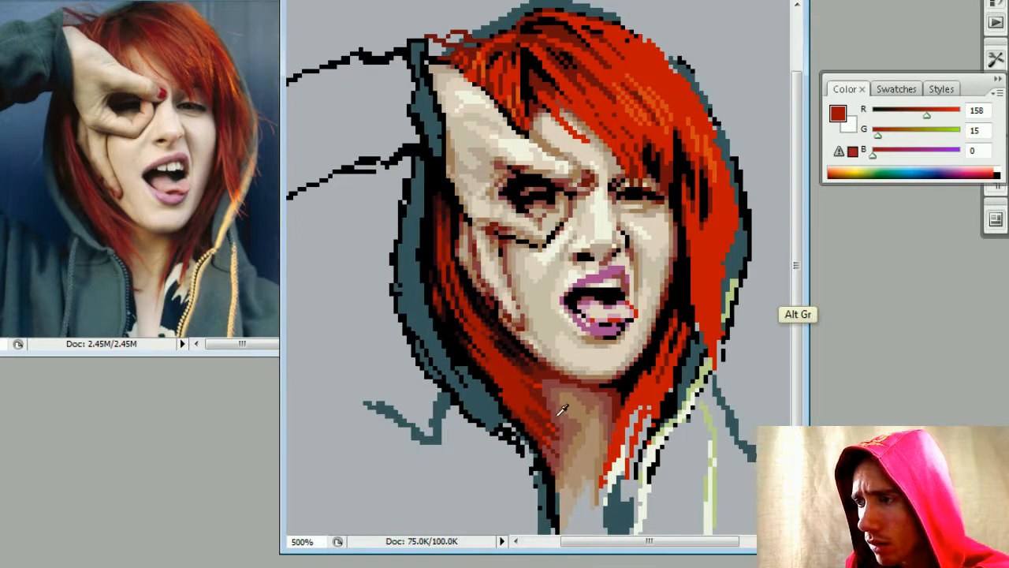
{"action": "left_click", "coordinate": [563, 408], "text": "alt"}
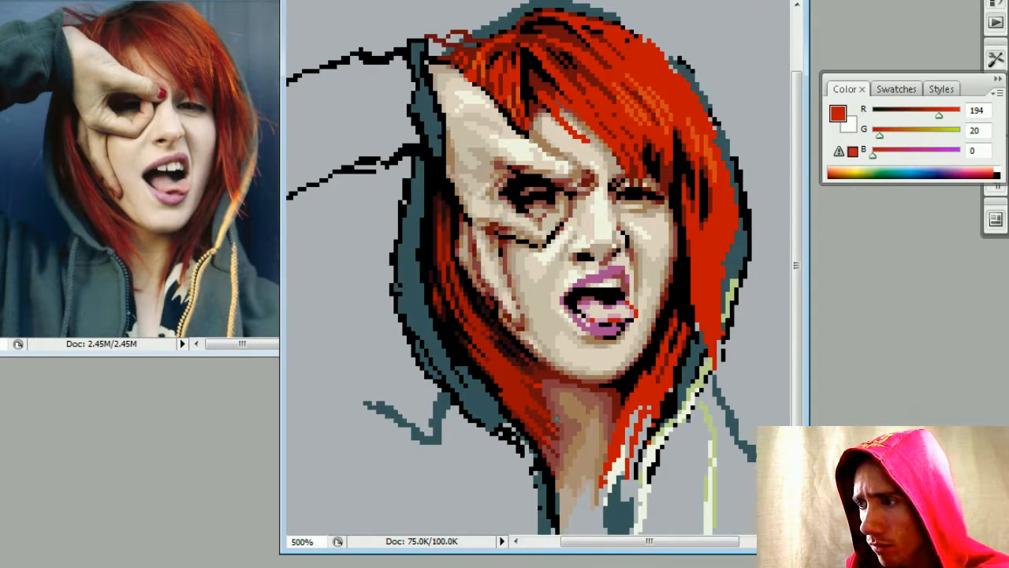
{"action": "left_click", "coordinate": [566, 439], "text": "shift"}
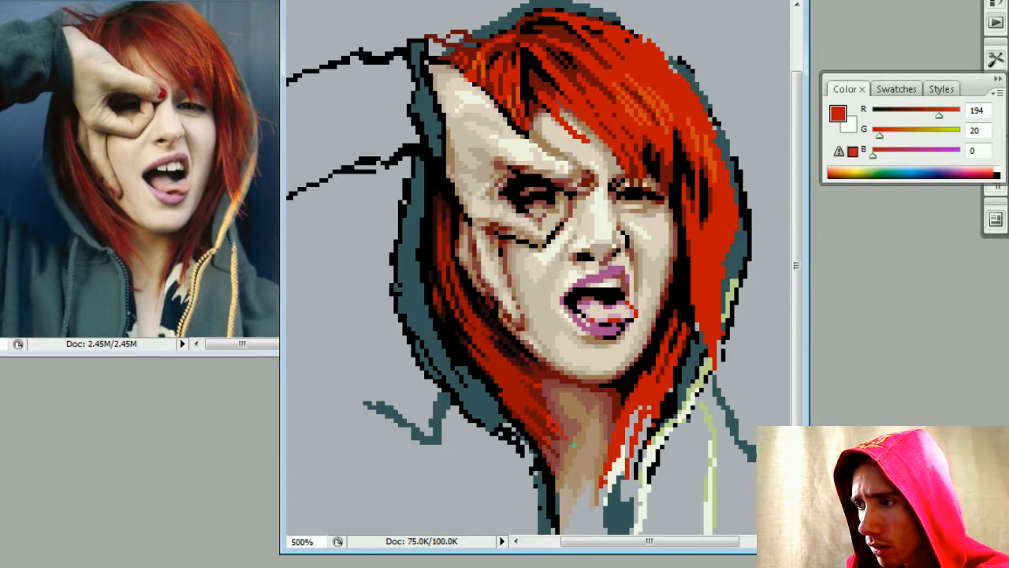
- Refine the hair edge along the neck with RGB 158, 15, 0 and add a short bright red strand (194, 20, 0) beneath the jaw
{"action": "left_click", "coordinate": [549, 416], "text": "alt"}
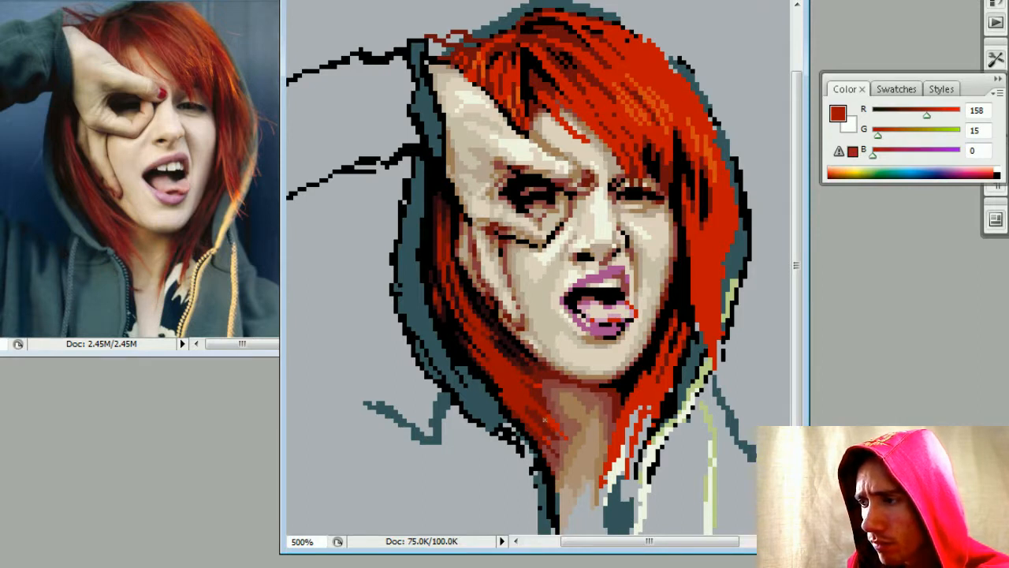
{"action": "key", "text": "ISO_Level3_Shift"}
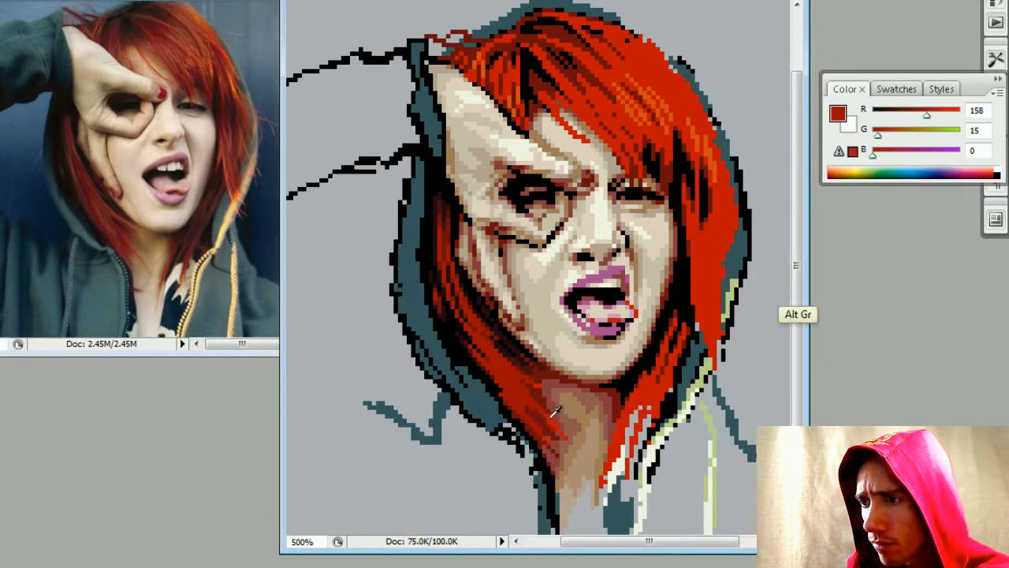
{"action": "left_click", "coordinate": [544, 380], "text": "alt"}
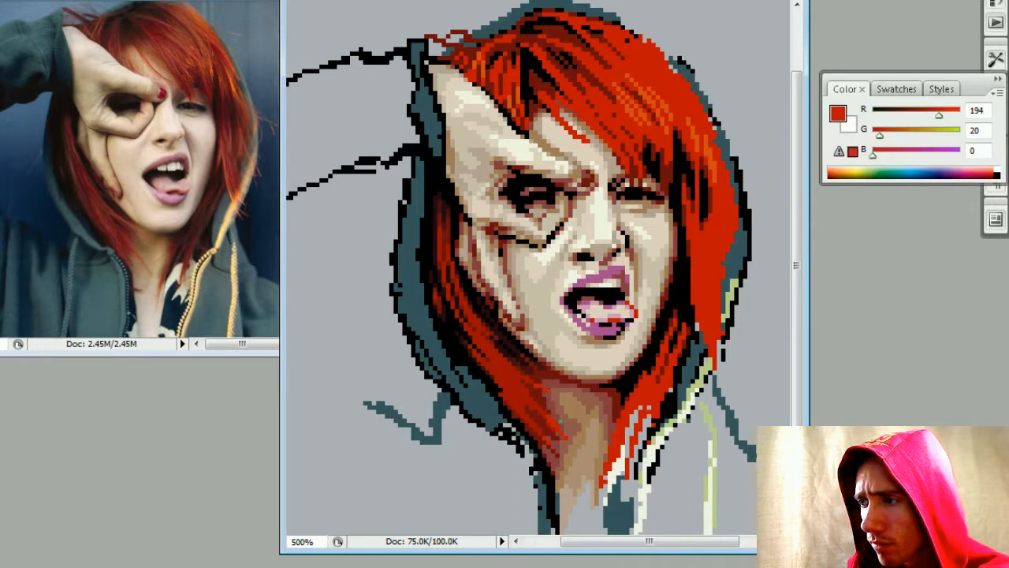
{"action": "key", "text": "ctrl+1"}
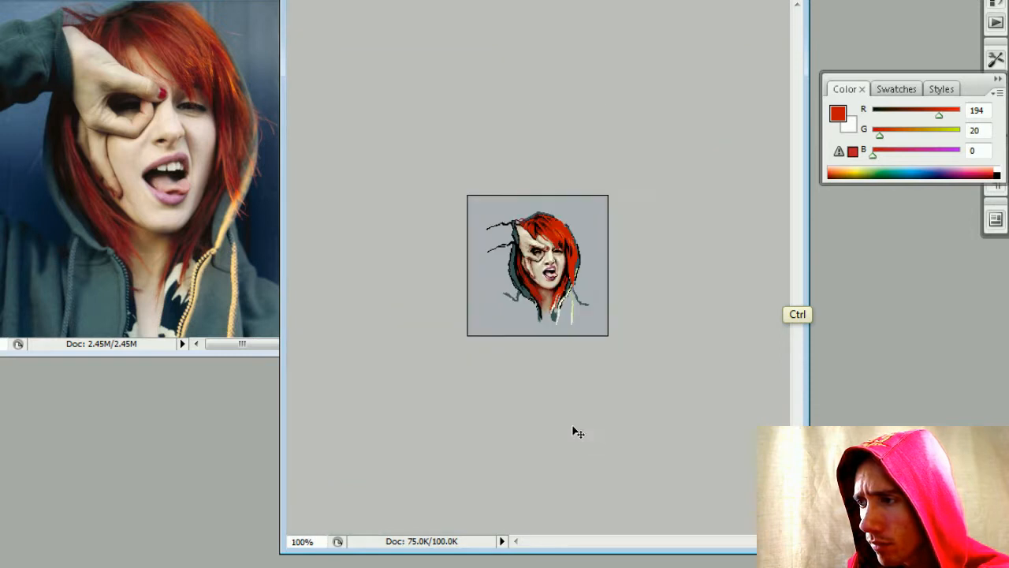
{"action": "key", "text": "ctrl+plus"}
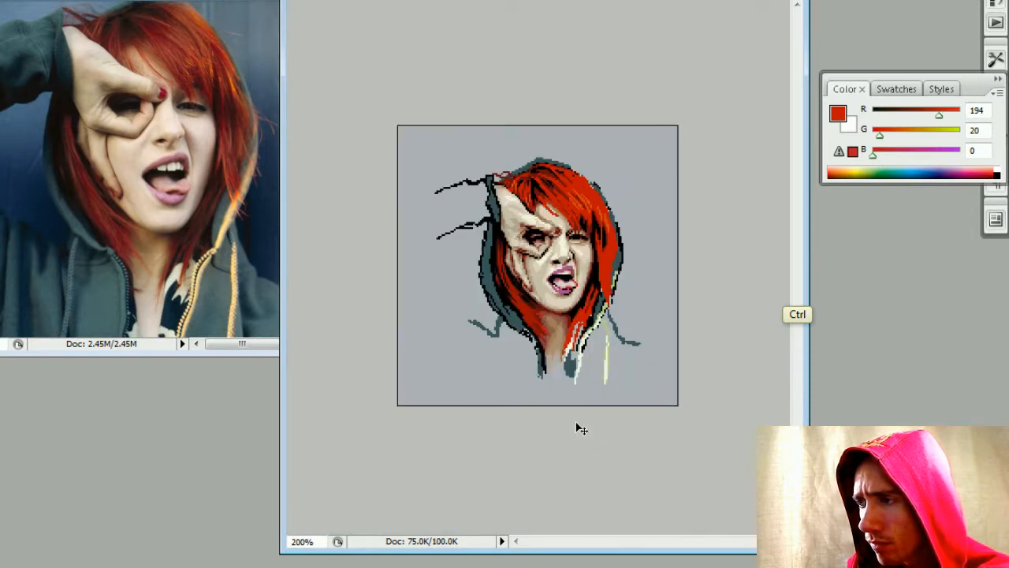
{"action": "key", "text": "ctrl+minus"}
{"action": "key", "text": "ctrl+plus"}
{"action": "key", "text": "ctrl+plus"}
{"action": "key", "text": "ctrl+plus"}
{"action": "key", "text": "ctrl+plus"}
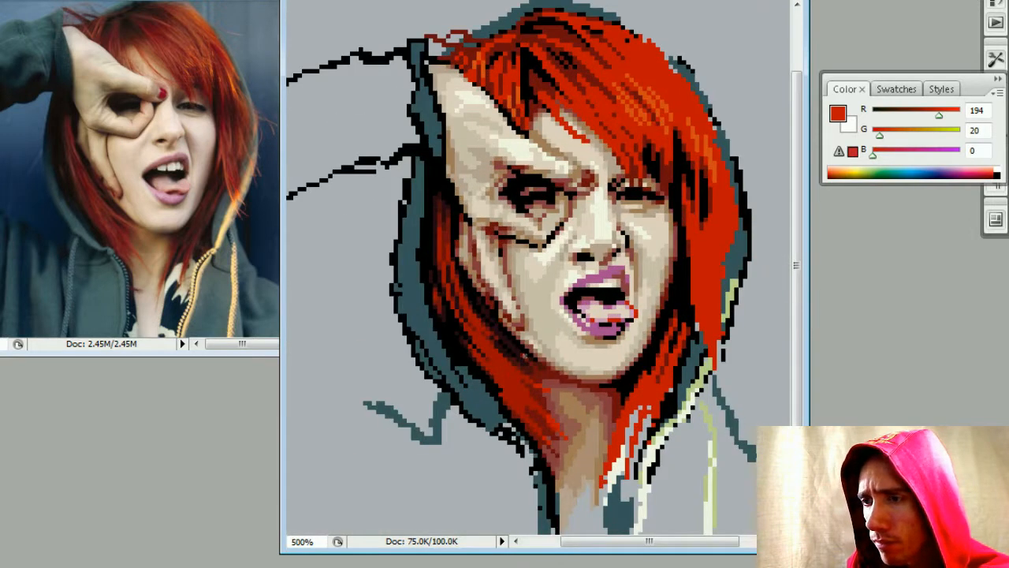
- Shade the side hair strands below the jaw with sampled RGB 110, 15, 15, 158, 15, 0 and 71, 15, 15
{"action": "left_click", "coordinate": [527, 377], "text": "alt"}
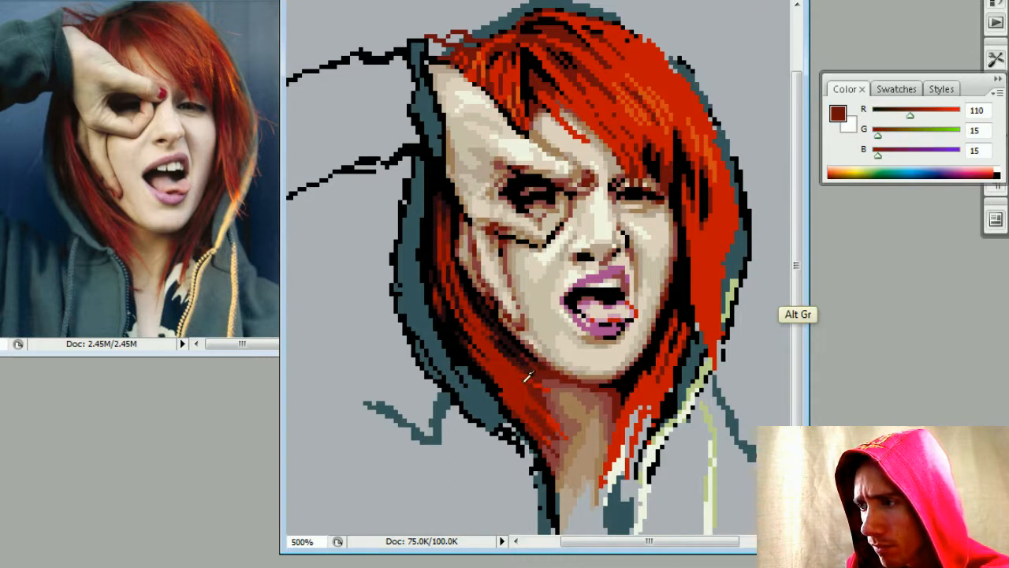
{"action": "key", "text": "shift"}
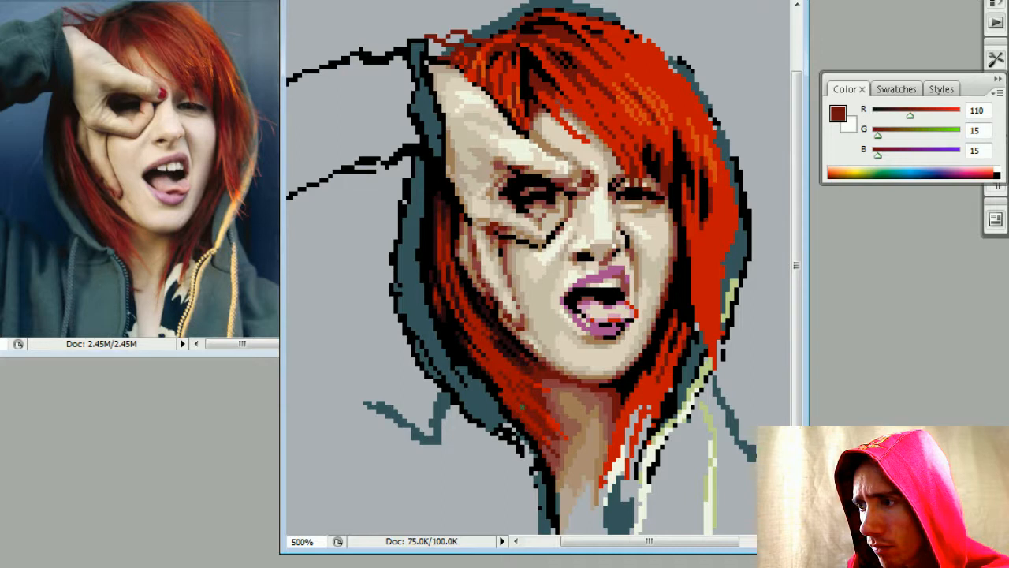
{"action": "left_click", "coordinate": [508, 378], "text": "alt"}
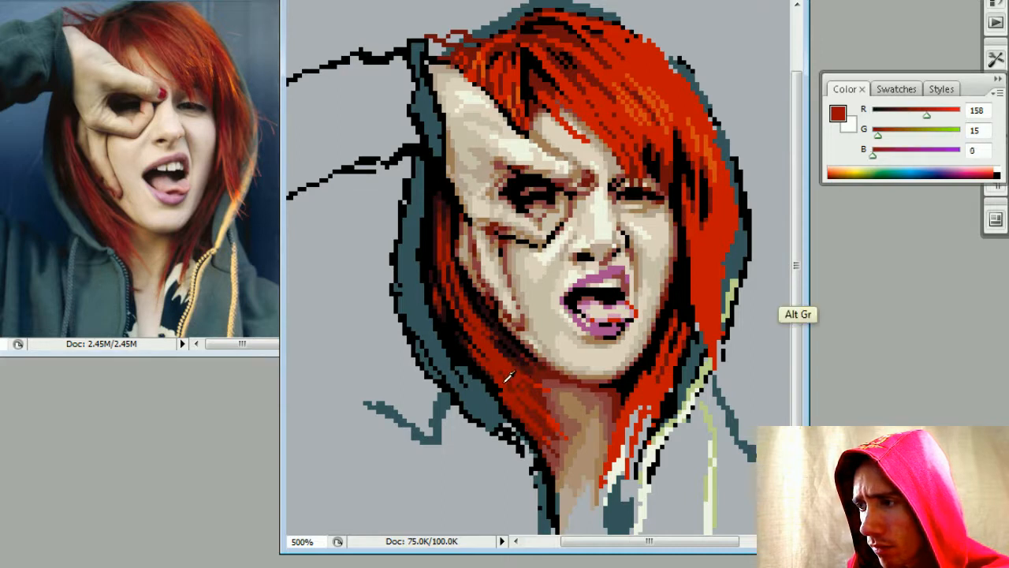
{"action": "left_click", "coordinate": [525, 380], "text": "alt"}
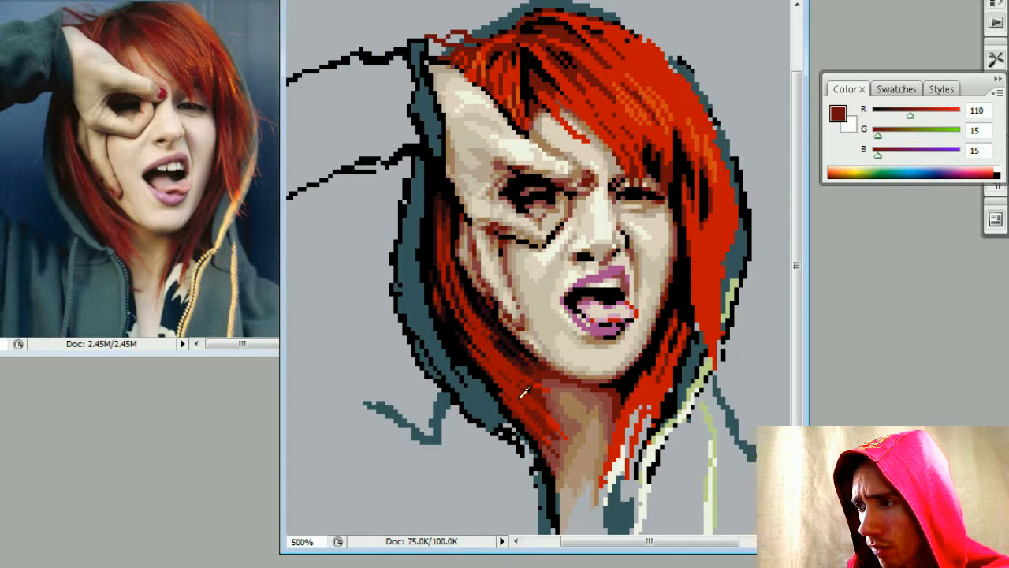
{"action": "left_click", "coordinate": [481, 364], "text": "alt"}
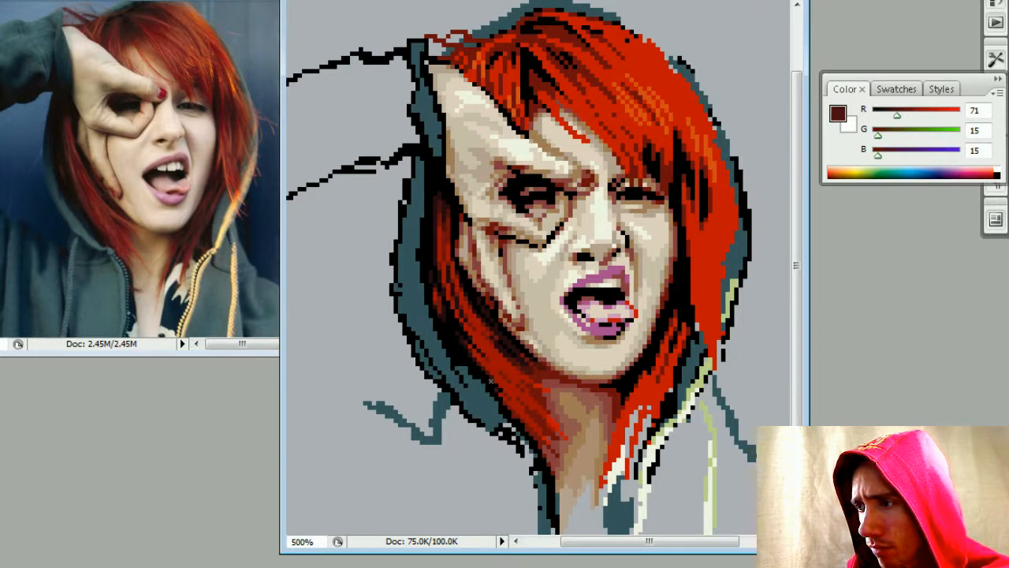
{"action": "left_click", "coordinate": [513, 386], "text": "alt"}
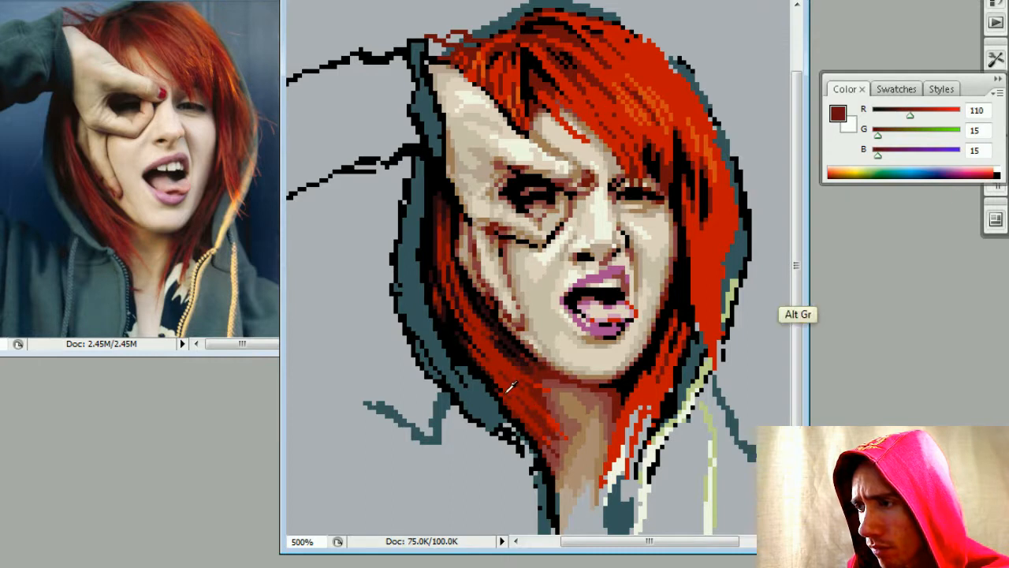
- Clean up the hair boundary under the chin with sampled neck shadow (135, 59, 66) and mid red (158, 15, 0)
{"action": "key", "text": "ctrl+minus"}
{"action": "key", "text": "ctrl+minus"}
{"action": "key", "text": "ctrl+minus"}
{"action": "key", "text": "ctrl+minus"}
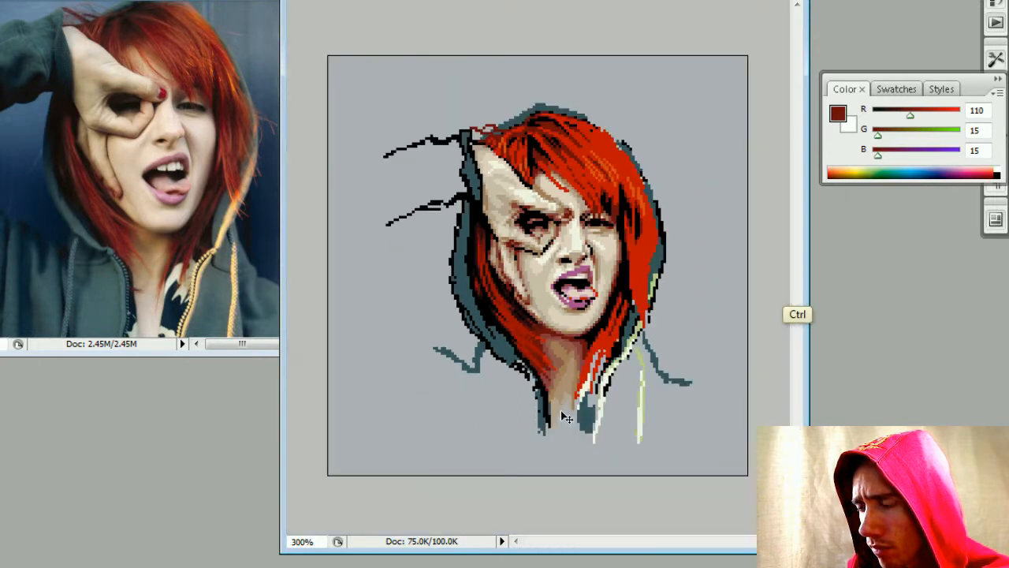
{"action": "key", "text": "ctrl+plus"}
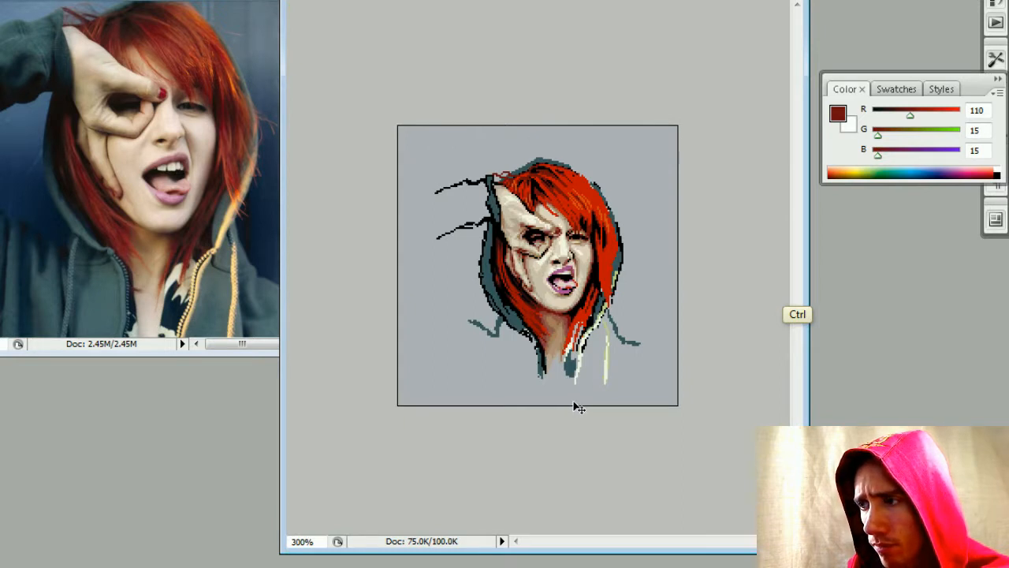
{"action": "key", "text": "ctrl+plus"}
{"action": "key", "text": "ctrl+plus"}
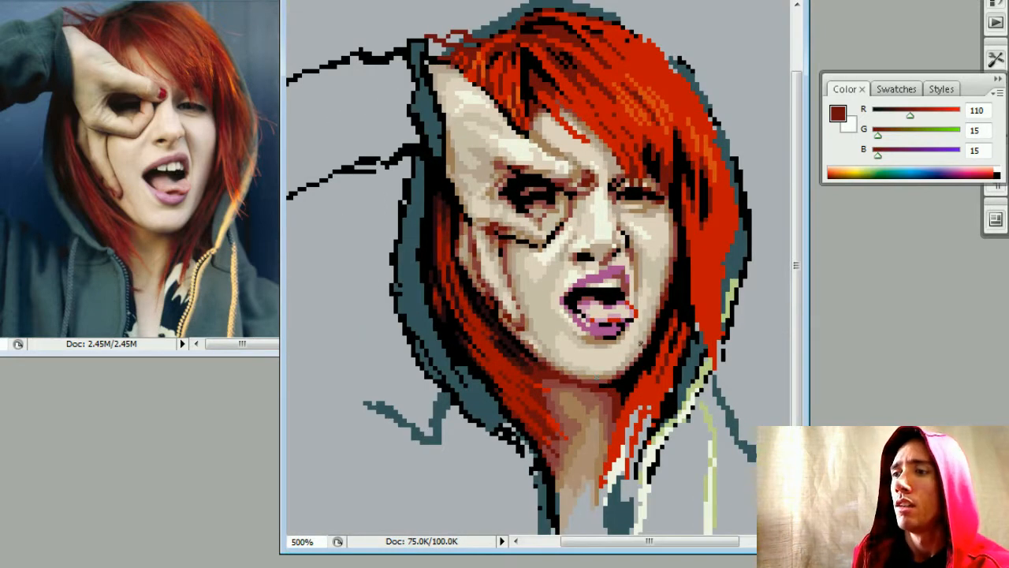
{"action": "key", "text": "alt"}
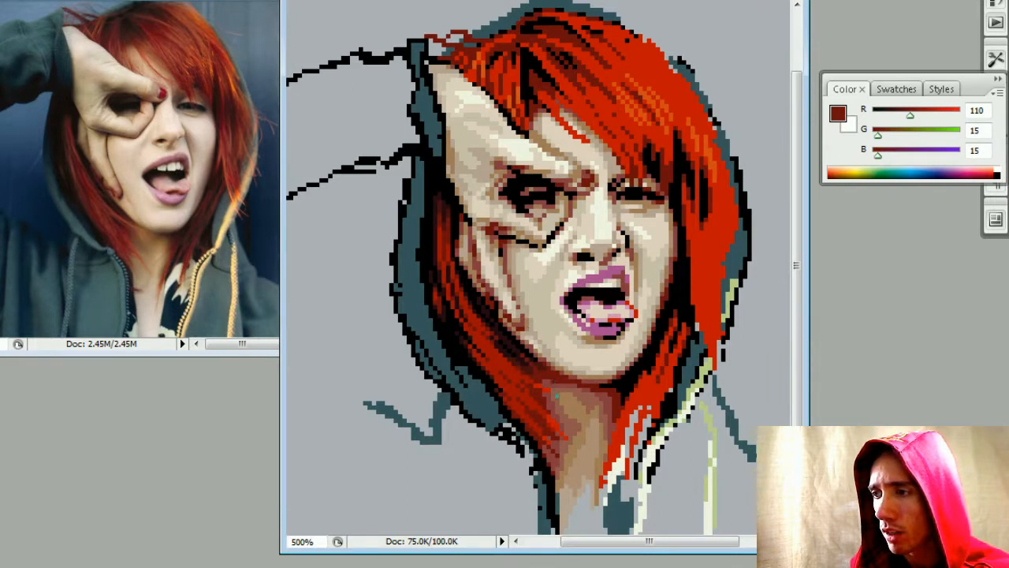
{"action": "left_click", "coordinate": [551, 378], "text": "alt"}
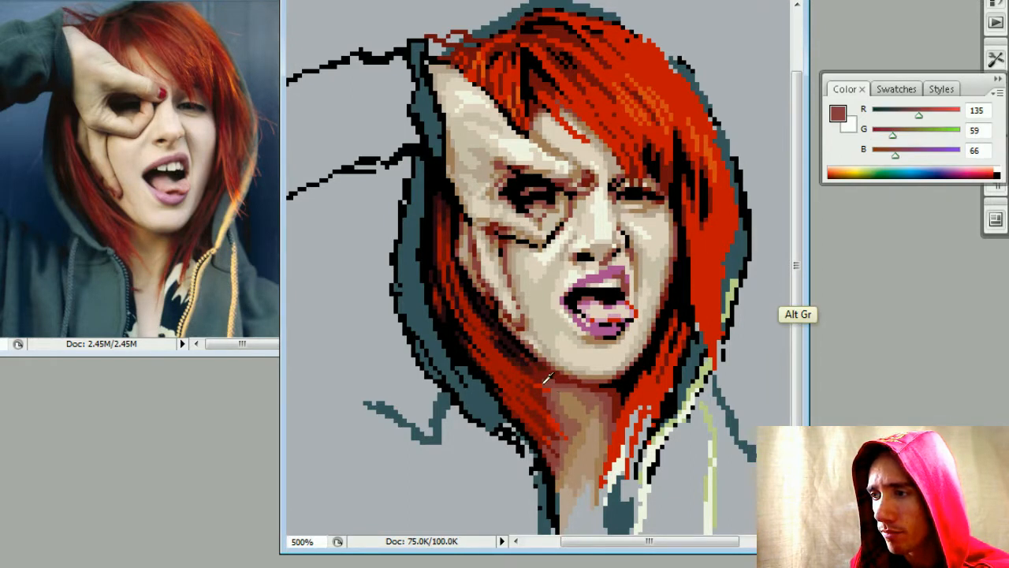
{"action": "left_click", "coordinate": [546, 380], "text": "alt"}
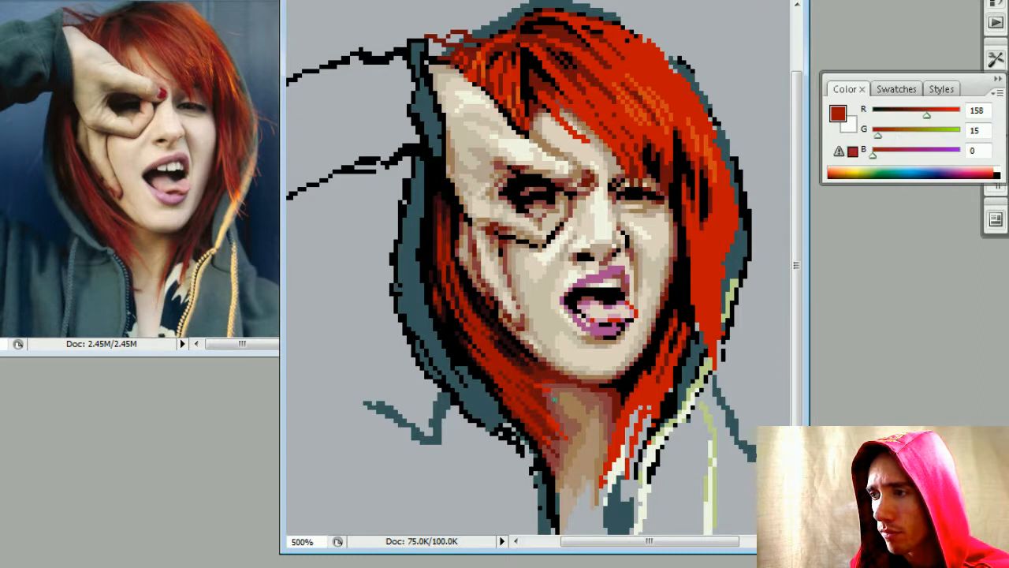
- Check the side hair and neck shading against the reference photo at actual size and enlarged
{"action": "key", "text": "ctrl+minus"}
{"action": "key", "text": "ctrl+minus"}
{"action": "key", "text": "ctrl+minus"}
{"action": "key", "text": "ctrl+minus"}
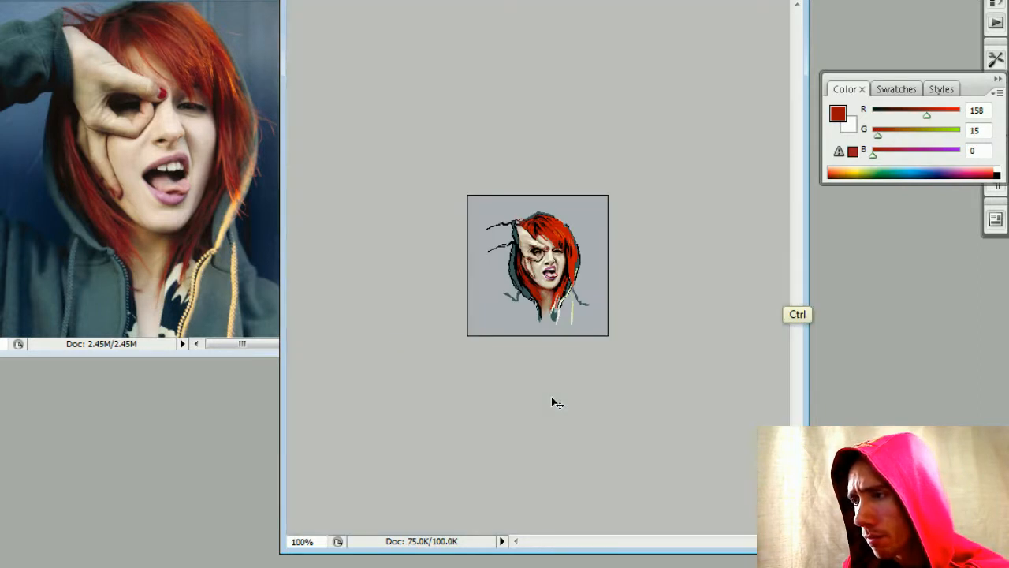
{"action": "key", "text": "ctrl+plus"}
{"action": "key", "text": "ctrl+plus"}
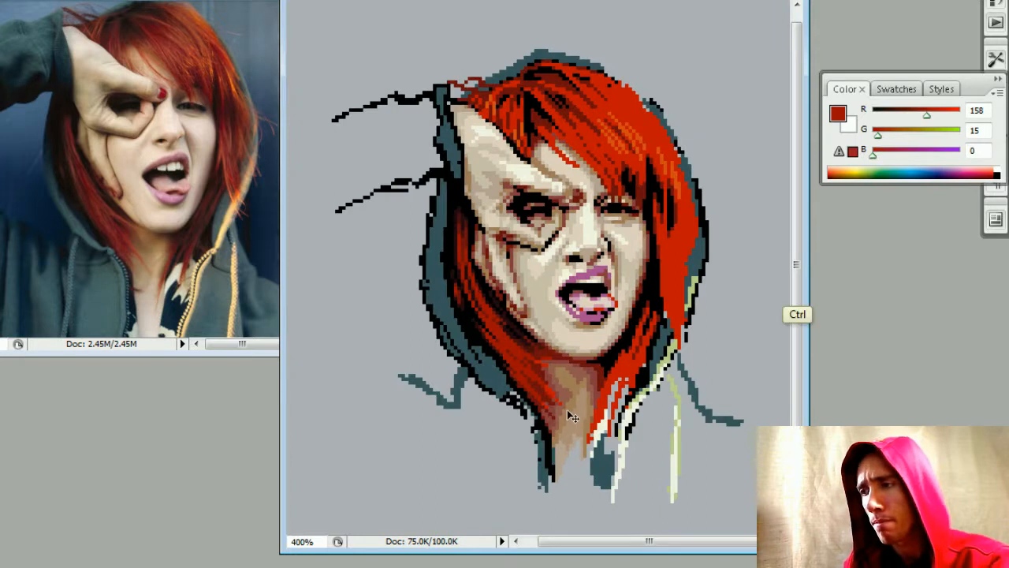
- Select the side hair lock beside the jaw, opposite the raised hand, fill its black areas with sampled RGB 38, 10, 18, and clear the selection
{"action": "key", "text": "ctrl+minus"}
{"action": "key", "text": "ctrl+plus"}
{"action": "key", "text": "ctrl+plus"}
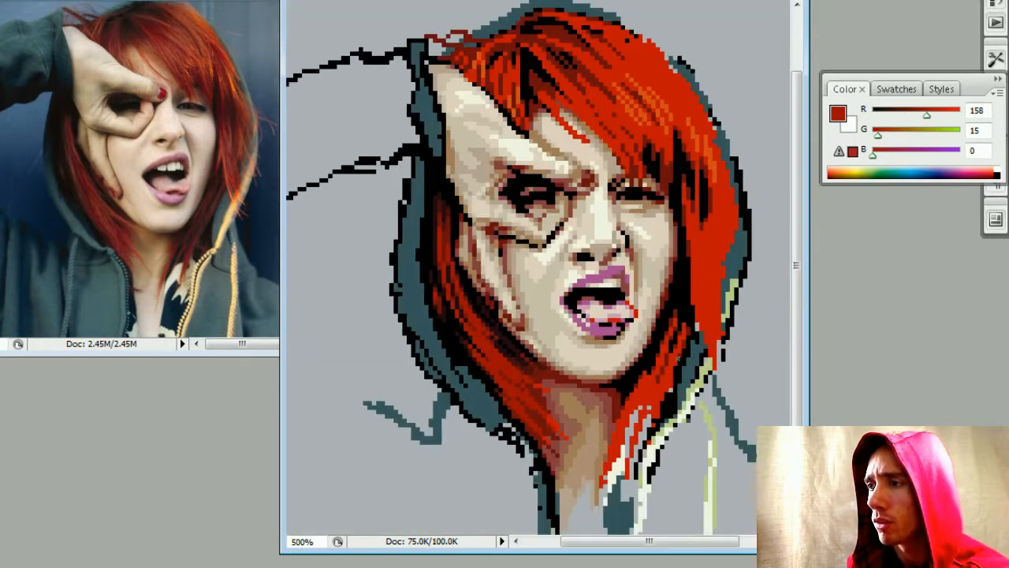
{"action": "left_click_drag", "start_coordinate": [557, 276], "coordinate": [530, 296]}
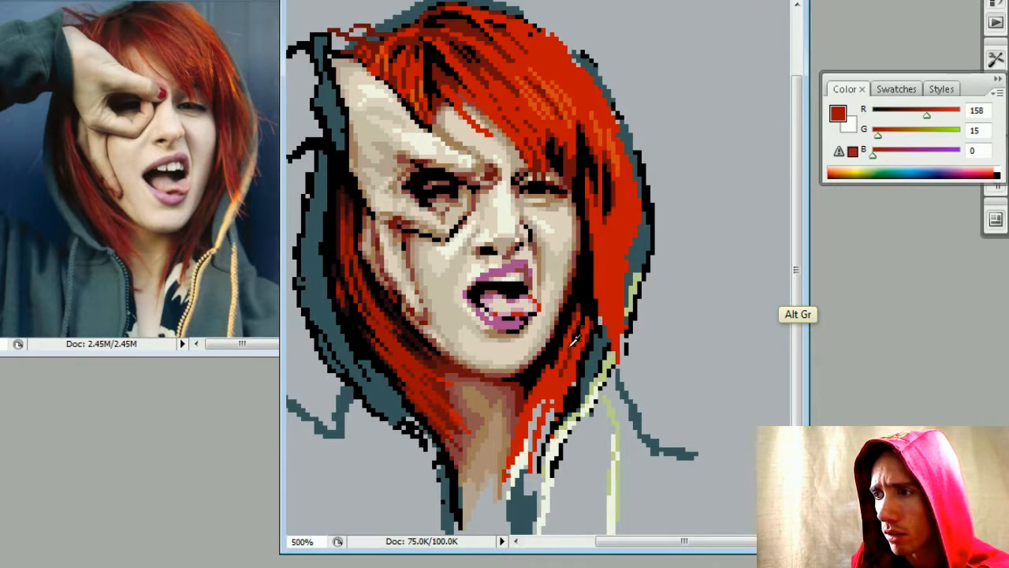
{"action": "left_click", "coordinate": [417, 334]}
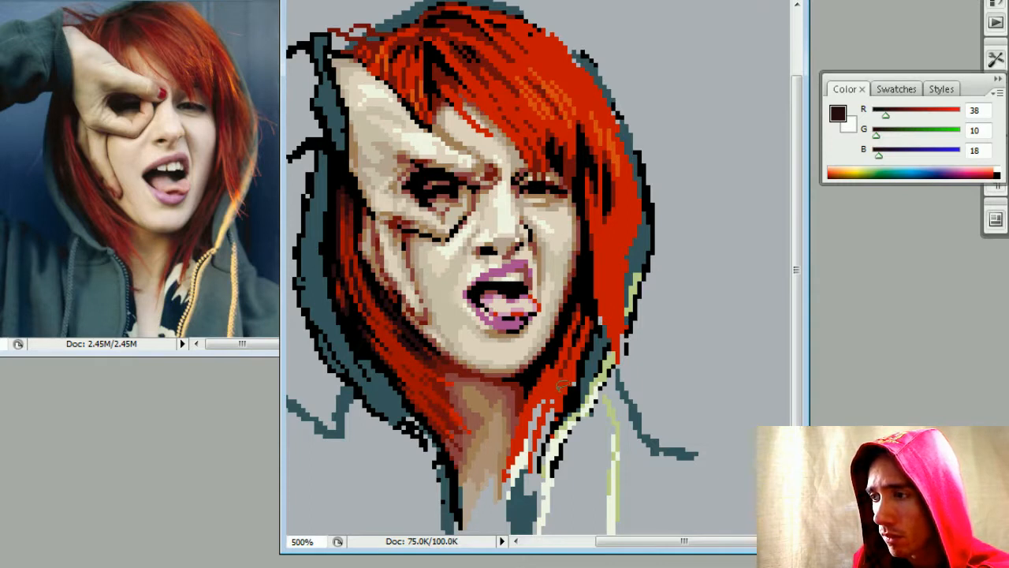
{"action": "mouse_move", "coordinate": [553, 342]}
{"action": "left_mouse_down"}
{"action": "mouse_move", "coordinate": [588, 284]}
{"action": "mouse_move", "coordinate": [600, 321]}
{"action": "mouse_move", "coordinate": [590, 365]}
{"action": "left_mouse_up"}
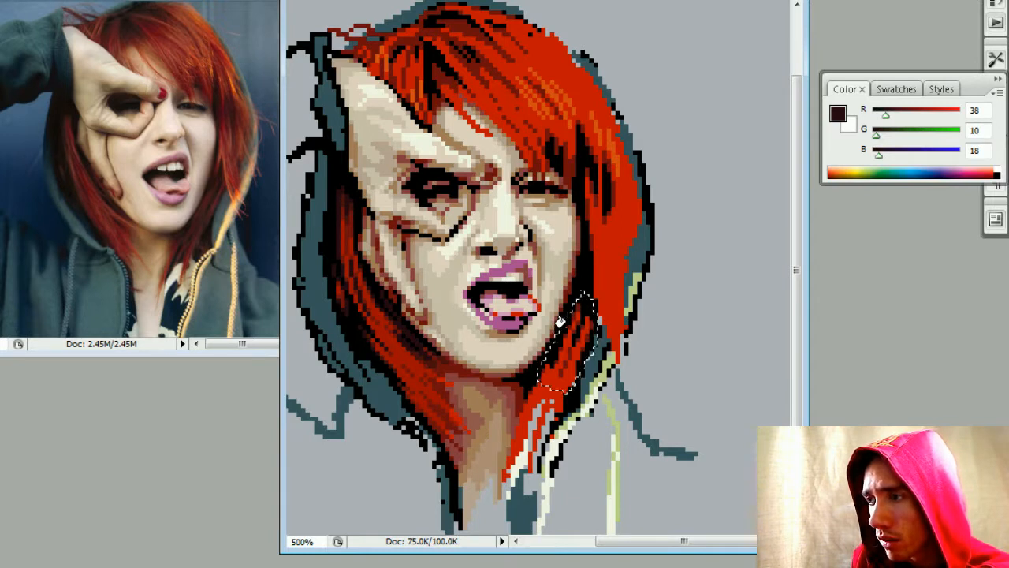
{"action": "key", "text": "ctrl+d"}
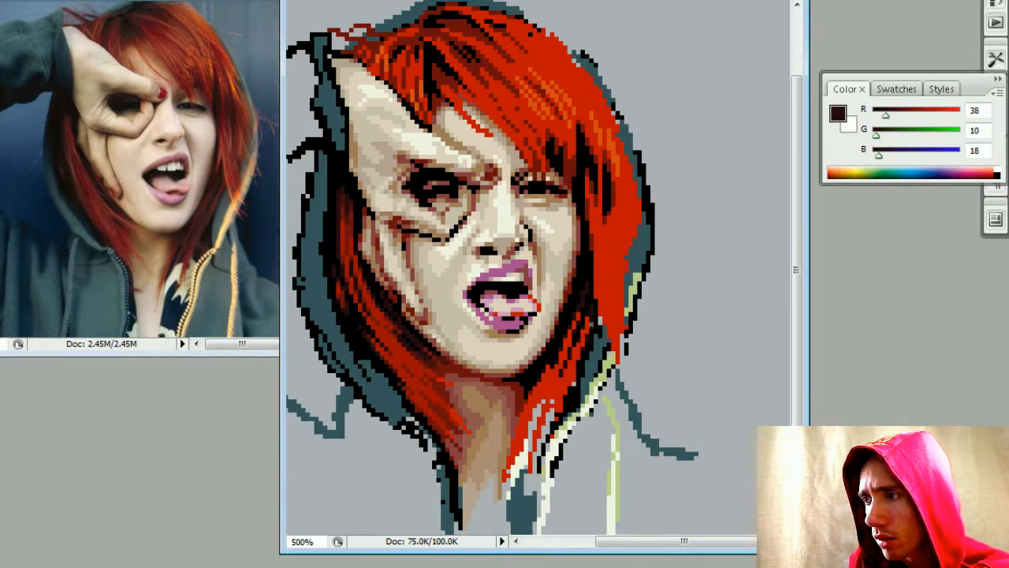
- Paint strands through the darkened lock beside the jaw with sampled RGB 71, 15, 15, 110, 15, 15 and 38, 10, 18
{"action": "left_click", "coordinate": [424, 351], "text": "alt"}
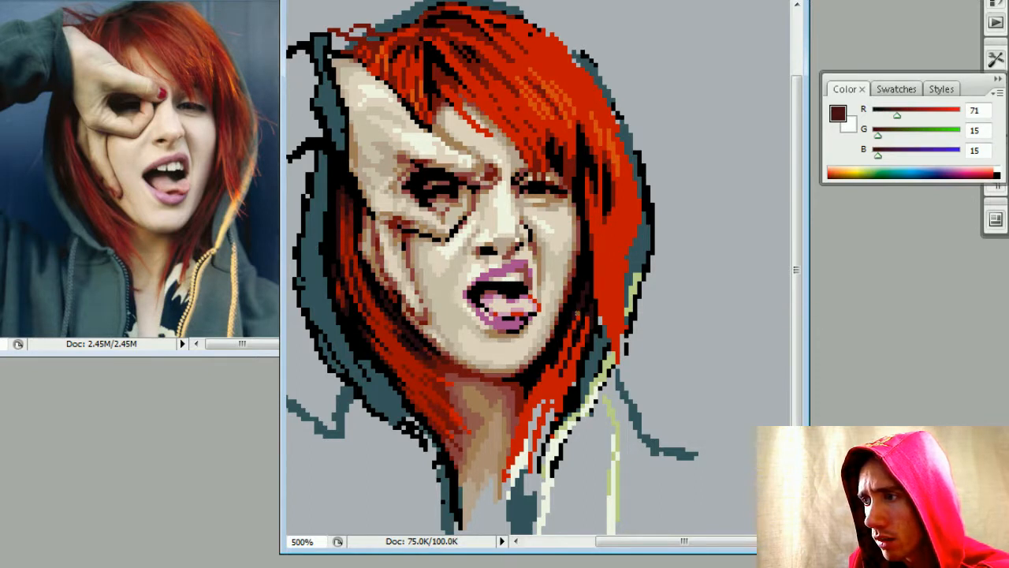
{"action": "left_click_drag", "start_coordinate": [574, 319], "coordinate": [596, 328]}
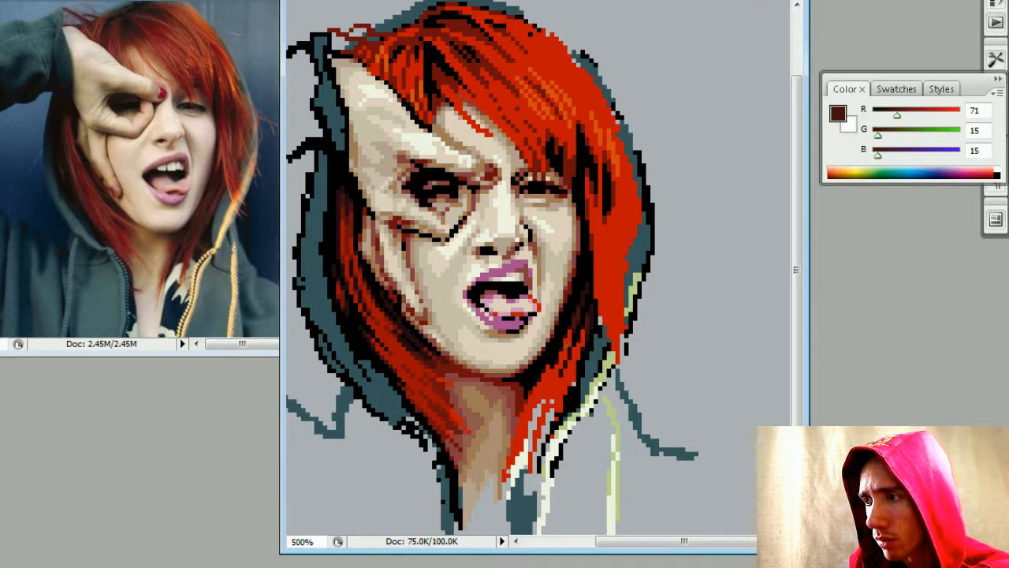
{"action": "left_click", "coordinate": [398, 315], "text": "alt"}
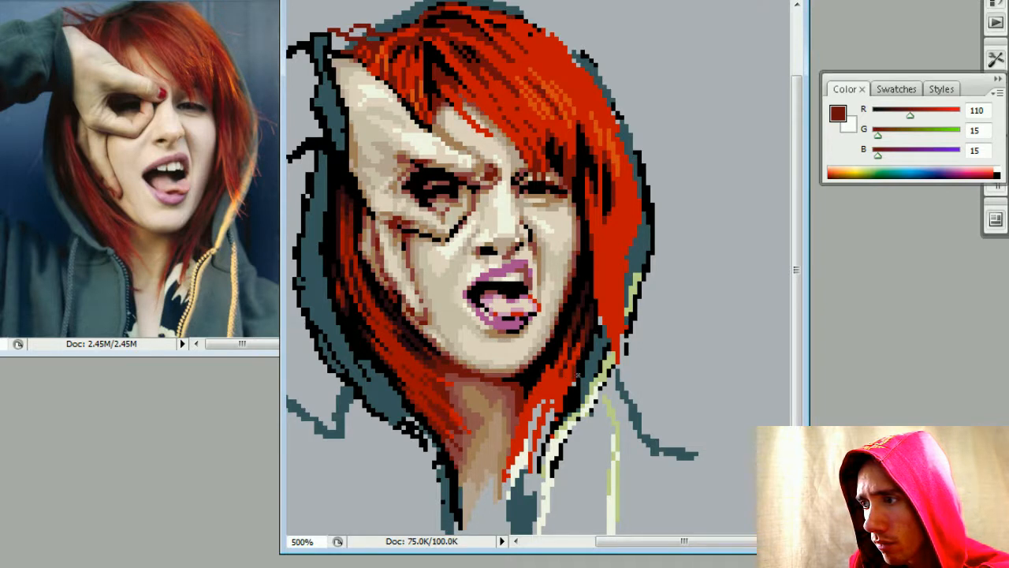
{"action": "left_click", "coordinate": [578, 376], "text": "alt"}
{"action": "left_click", "coordinate": [575, 384]}
{"action": "left_click", "coordinate": [575, 372], "text": "alt"}
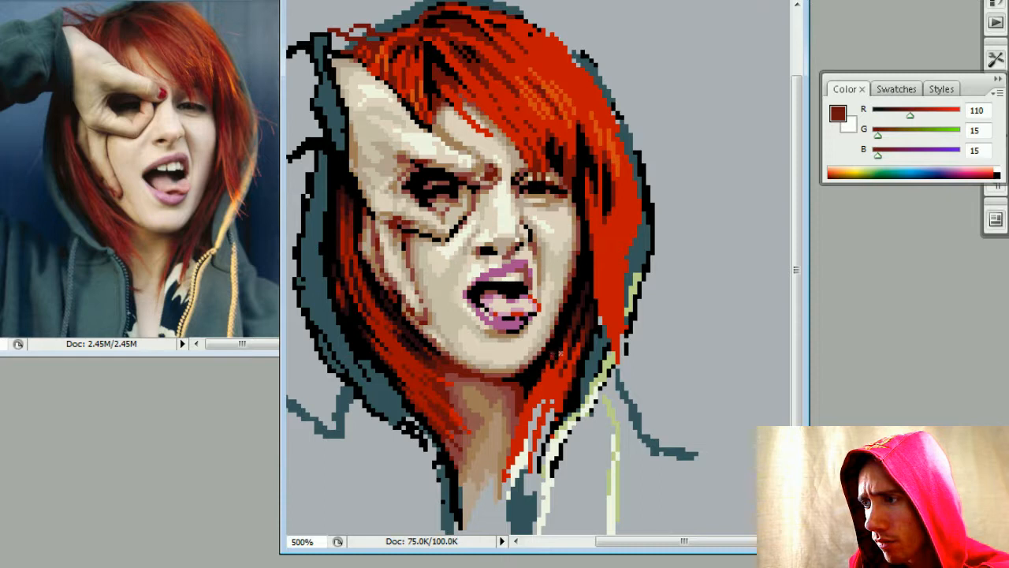
{"action": "left_click", "coordinate": [560, 345], "text": "alt"}
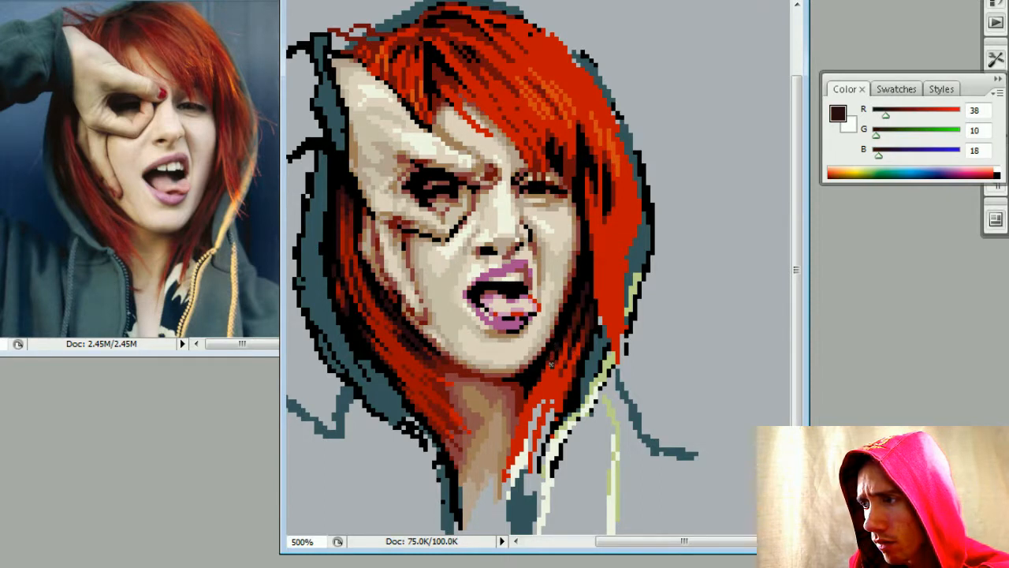
{"action": "left_click", "coordinate": [541, 373], "text": "alt"}
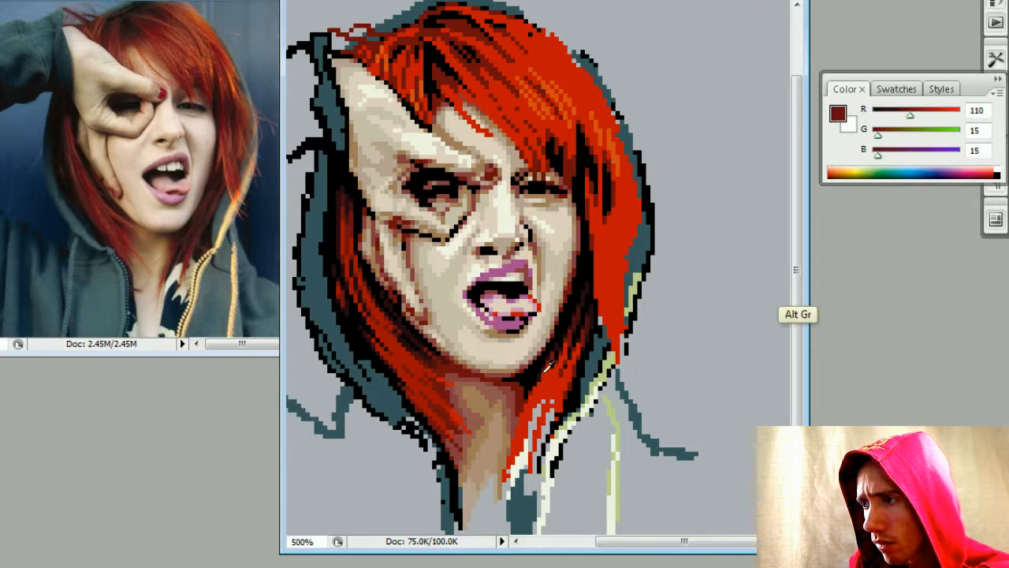
- Compare the reshaded lock beside the jaw with the reference photo at reduced and enlarged size
{"action": "key", "text": "ctrl+minus"}
{"action": "key", "text": "ctrl+minus"}
{"action": "key", "text": "ctrl+minus"}
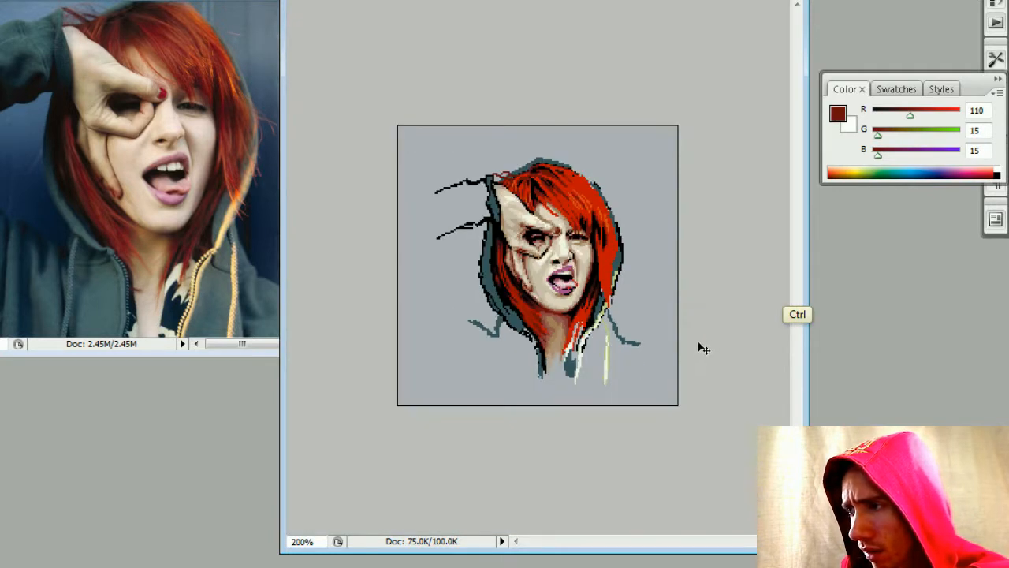
{"action": "key", "text": "ctrl+minus"}
{"action": "key", "text": "ctrl+plus"}
{"action": "key", "text": "ctrl+plus"}
{"action": "key", "text": "ctrl+plus"}
{"action": "key", "text": "ctrl+plus"}
{"action": "key", "text": "ctrl+plus"}
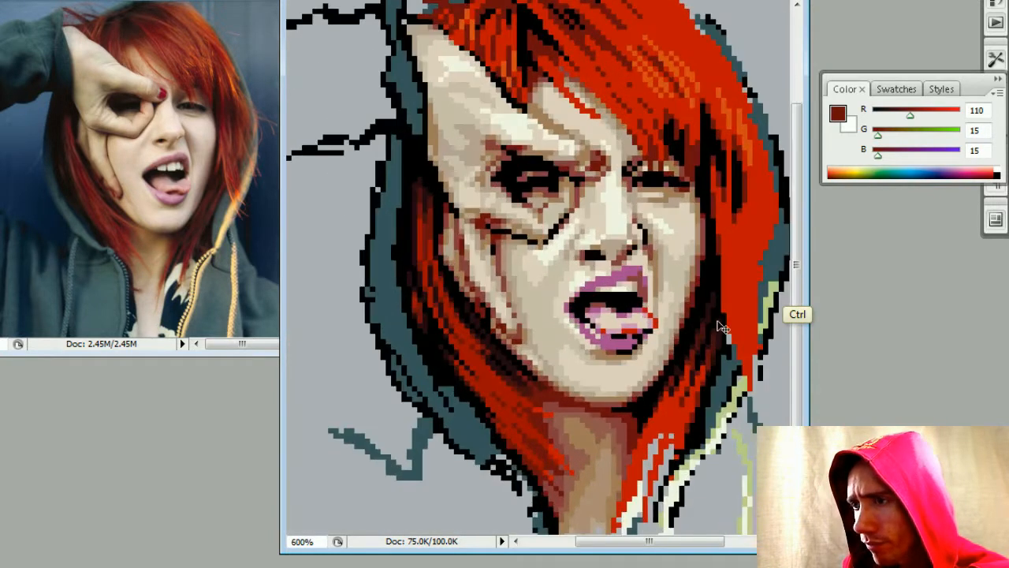
- Draw a thin dark strand (71, 15, 15) down the red lock beside the jaw and touch it up with sampled bright red (194, 20, 0)
{"action": "left_click_drag", "start_coordinate": [660, 369], "coordinate": [652, 310]}
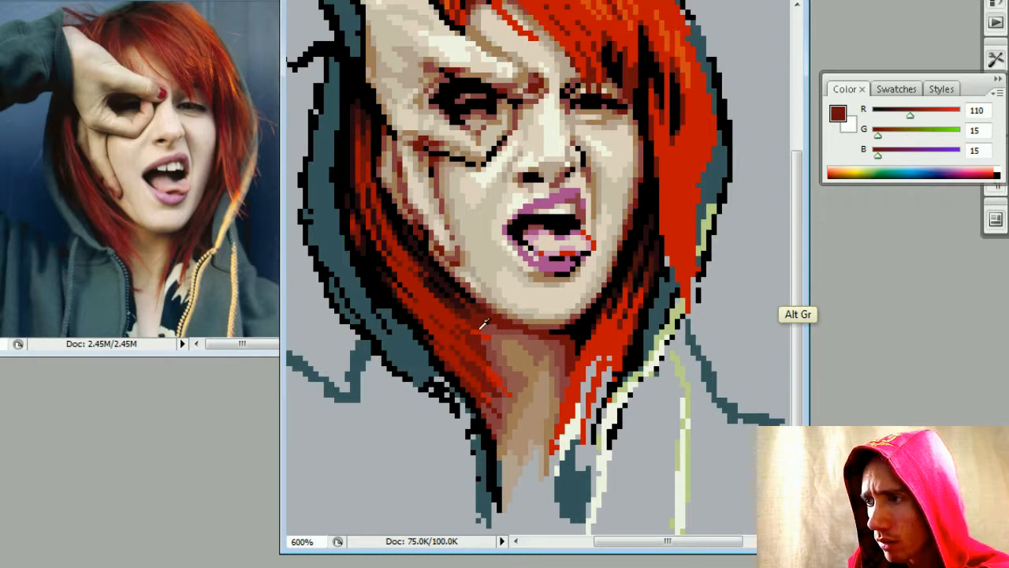
{"action": "left_click", "coordinate": [448, 310], "text": "alt"}
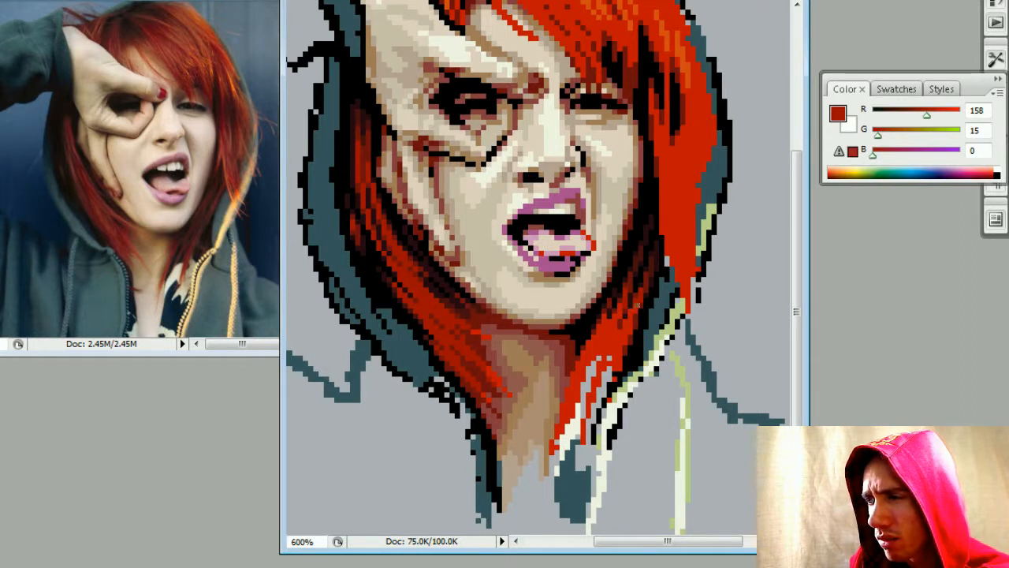
{"action": "left_click", "coordinate": [639, 263], "text": "alt"}
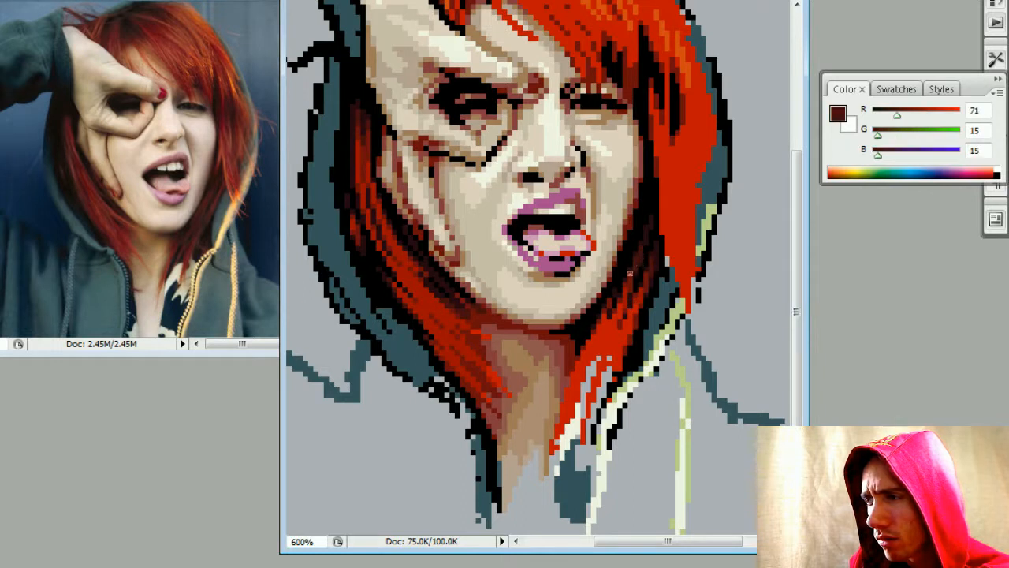
{"action": "left_click", "coordinate": [625, 282]}
{"action": "left_click", "coordinate": [610, 329], "text": "shift"}
{"action": "left_click", "coordinate": [620, 317], "text": "alt"}
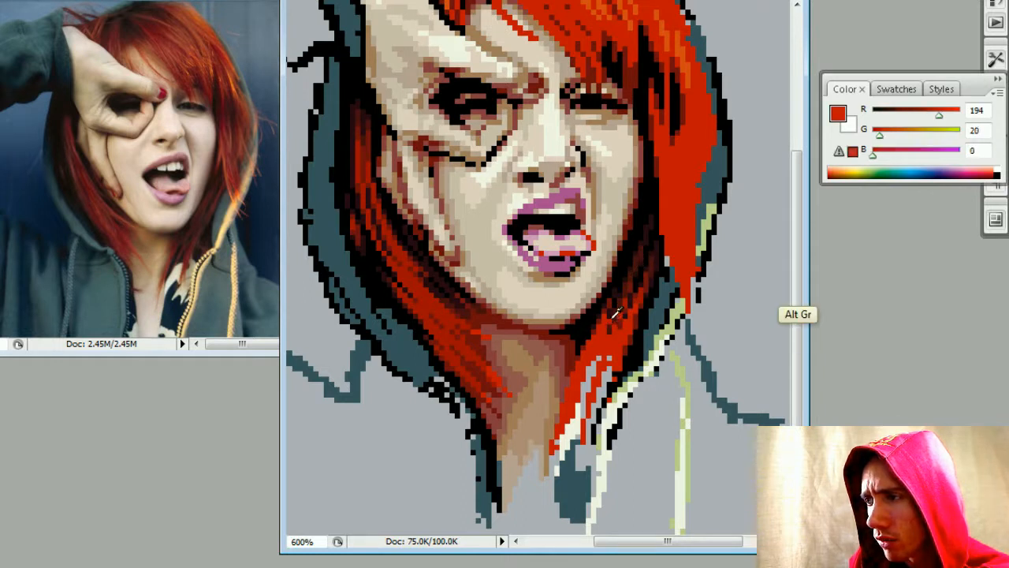
{"action": "left_click", "coordinate": [620, 292], "text": "shift"}
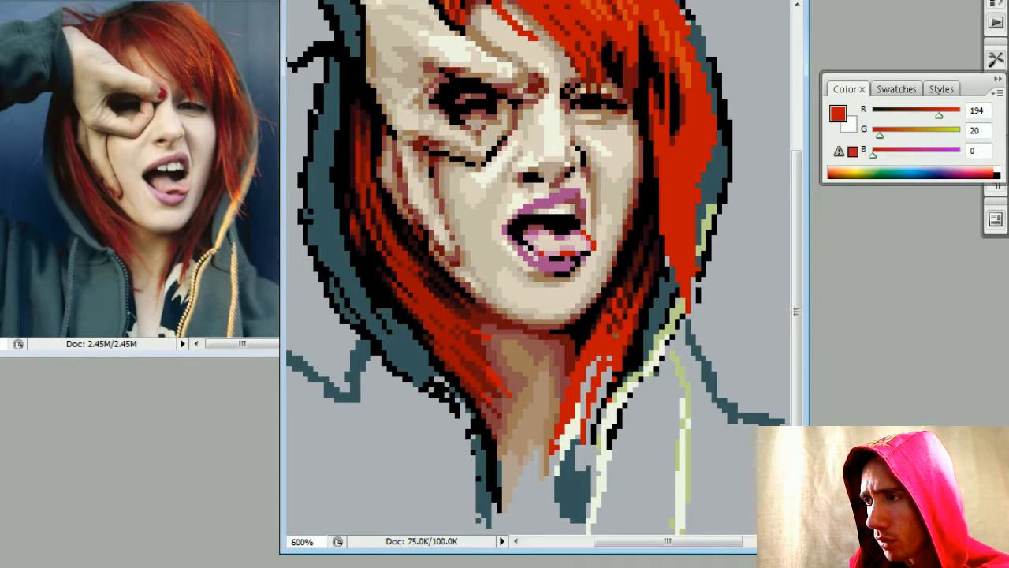
- Break up the bright red lock beside the chin with strands in sampled RGB 158, 15, 0 and 71, 15, 15
{"action": "left_click", "coordinate": [628, 294], "text": "alt"}
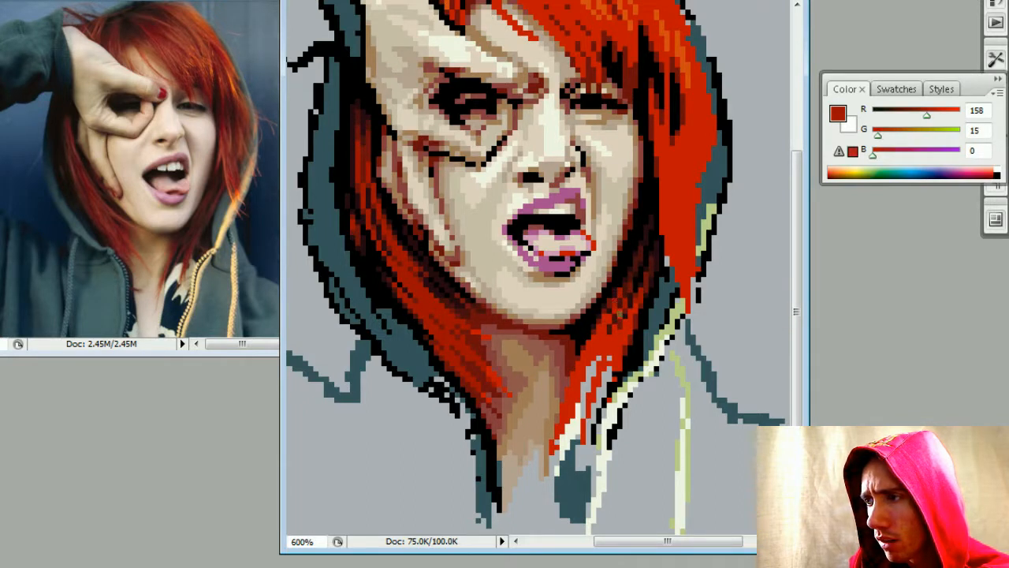
{"action": "left_click", "coordinate": [618, 305], "text": "alt"}
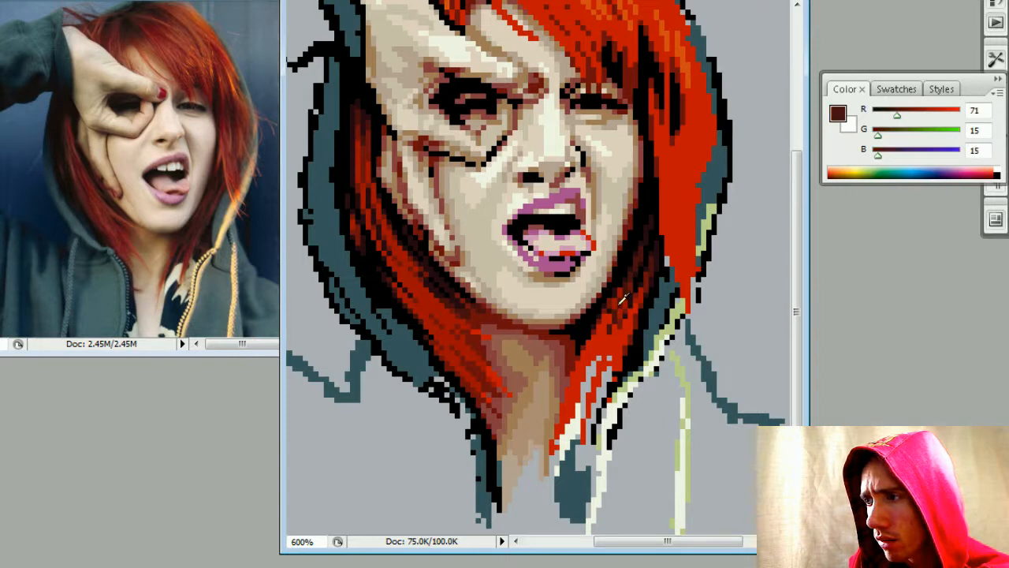
{"action": "left_click", "coordinate": [623, 298], "text": "alt"}
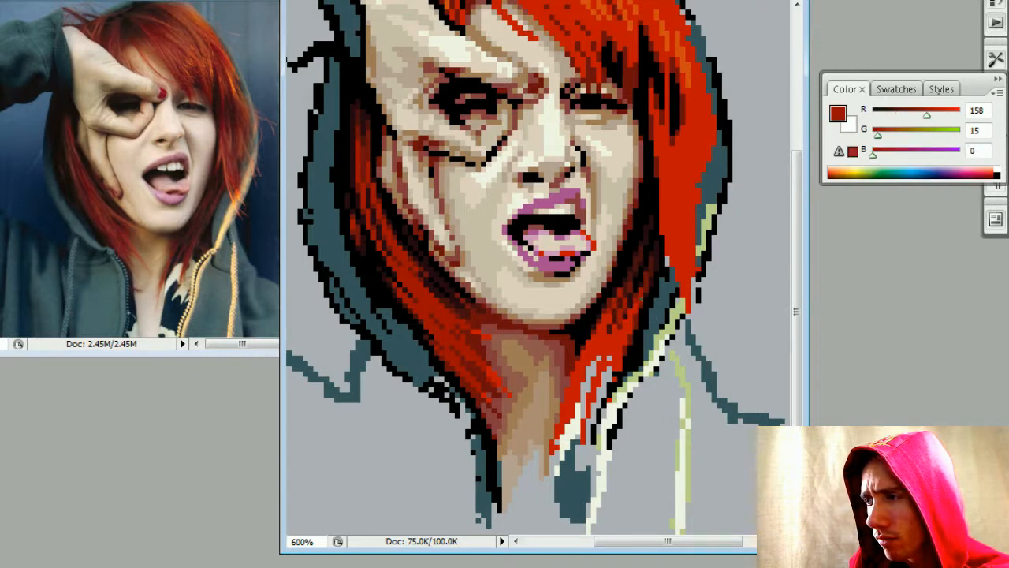
{"action": "left_click", "coordinate": [629, 303], "text": "alt"}
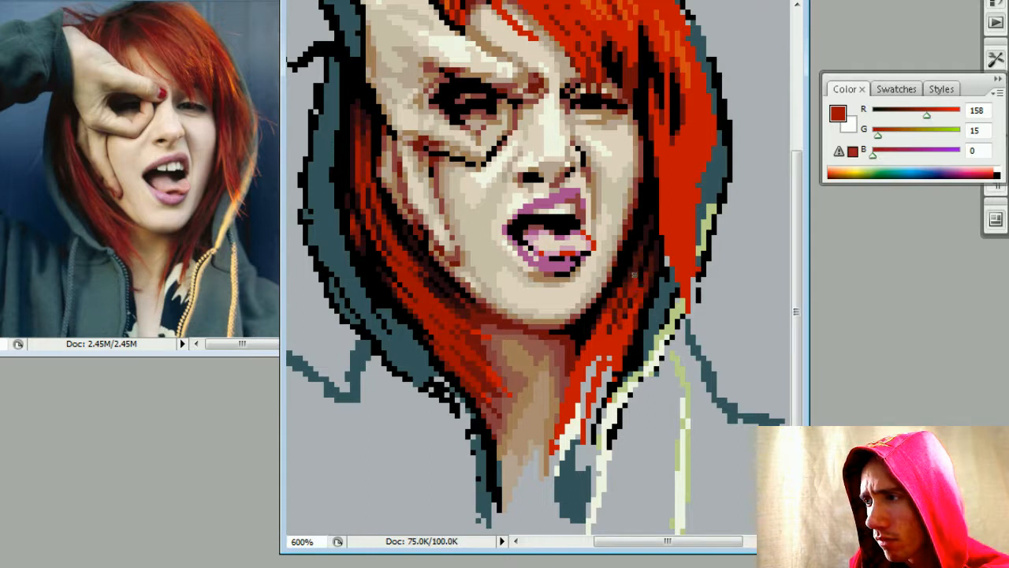
{"action": "left_click", "coordinate": [636, 288], "text": "alt"}
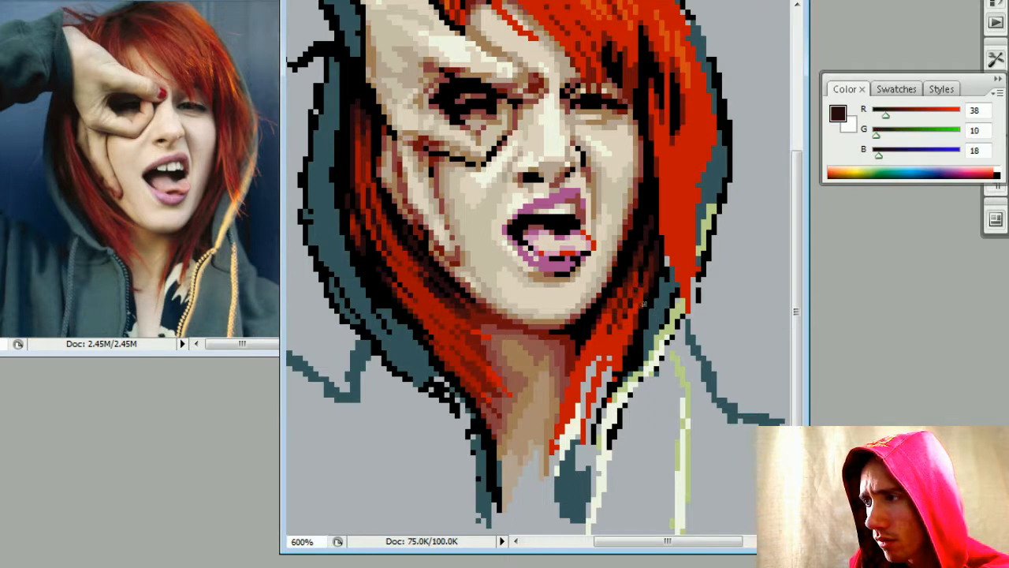
- Blend the upper part of the jaw-side lock into shadow with sampled RGB 110, 15, 15, 71, 15, 15 and 38, 10, 18
{"action": "left_click", "coordinate": [640, 266], "text": "alt"}
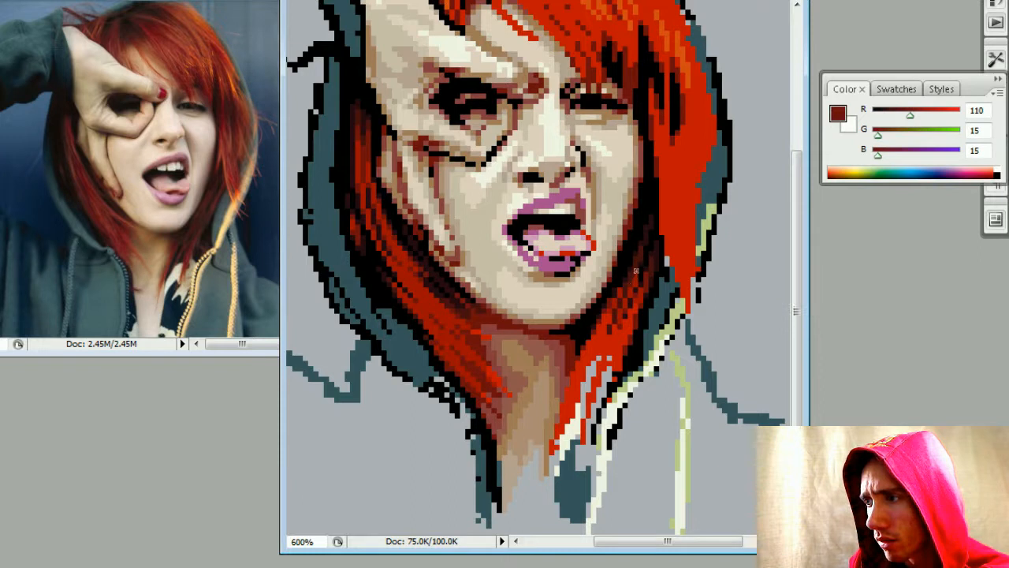
{"action": "key", "text": "alt"}
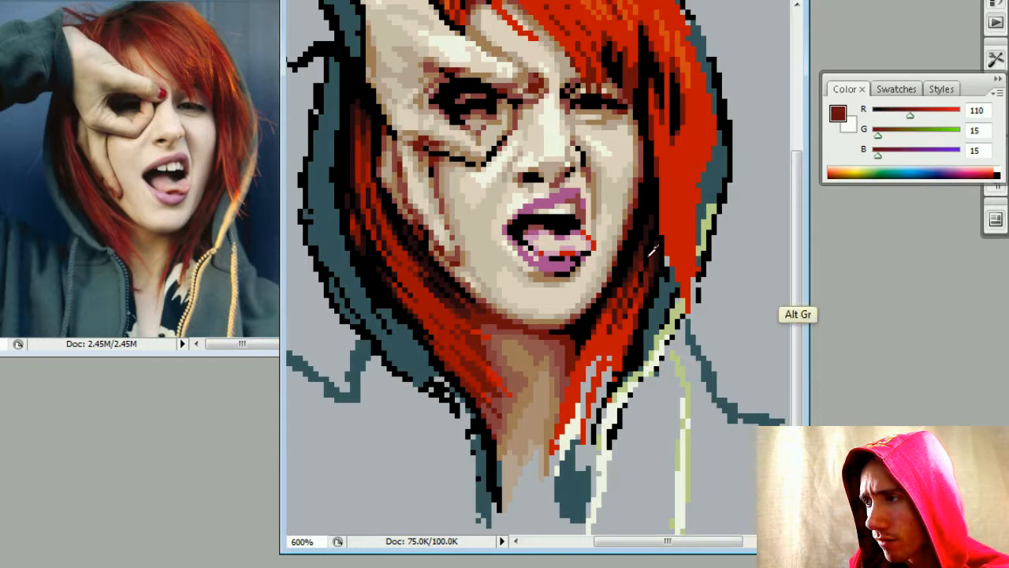
{"action": "left_click", "coordinate": [631, 278], "text": "alt"}
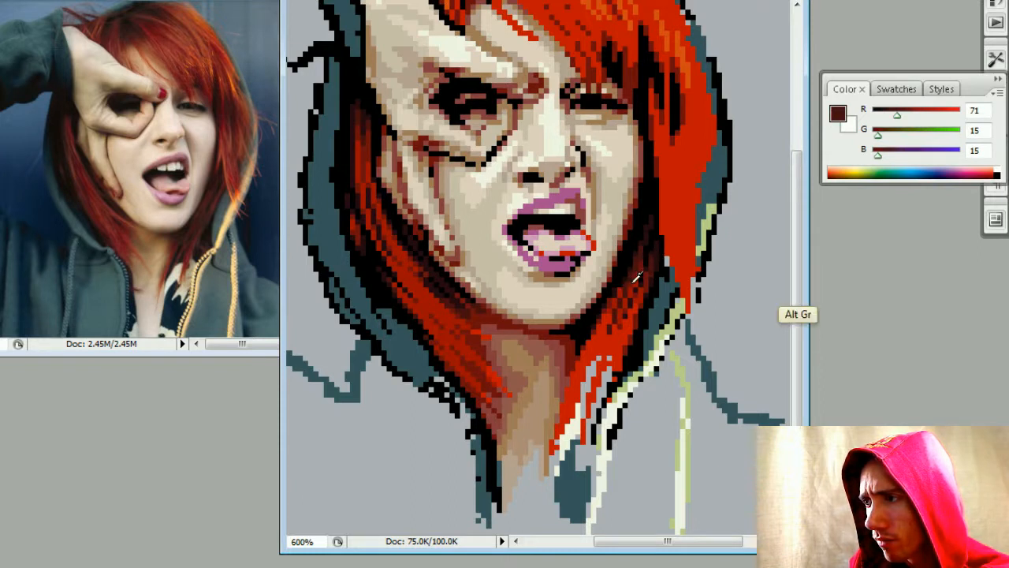
{"action": "left_click", "coordinate": [622, 284], "text": "alt"}
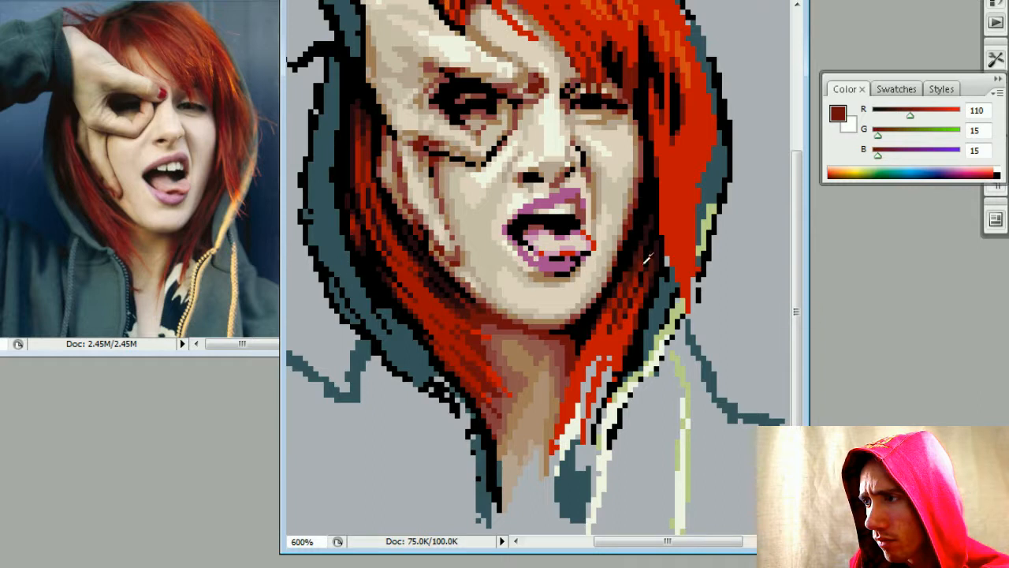
{"action": "left_click", "coordinate": [645, 260], "text": "alt"}
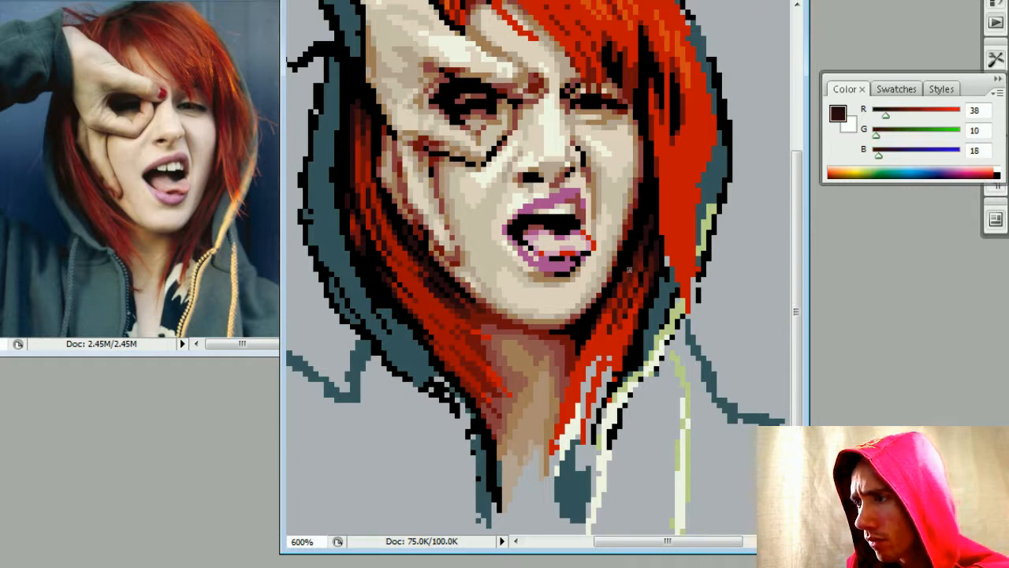
{"action": "key", "text": "alt"}
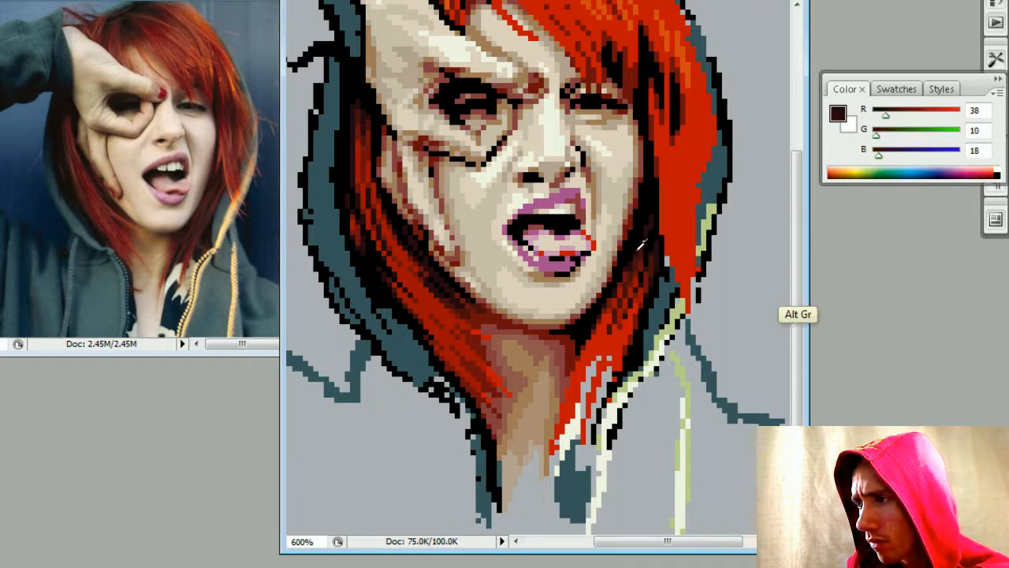
- Refine the darkest strands along the cheek edge with sampled black, RGB 38, 10, 18 and 71, 15, 15, and check them at reduced size
{"action": "left_click", "coordinate": [634, 255], "text": "alt"}
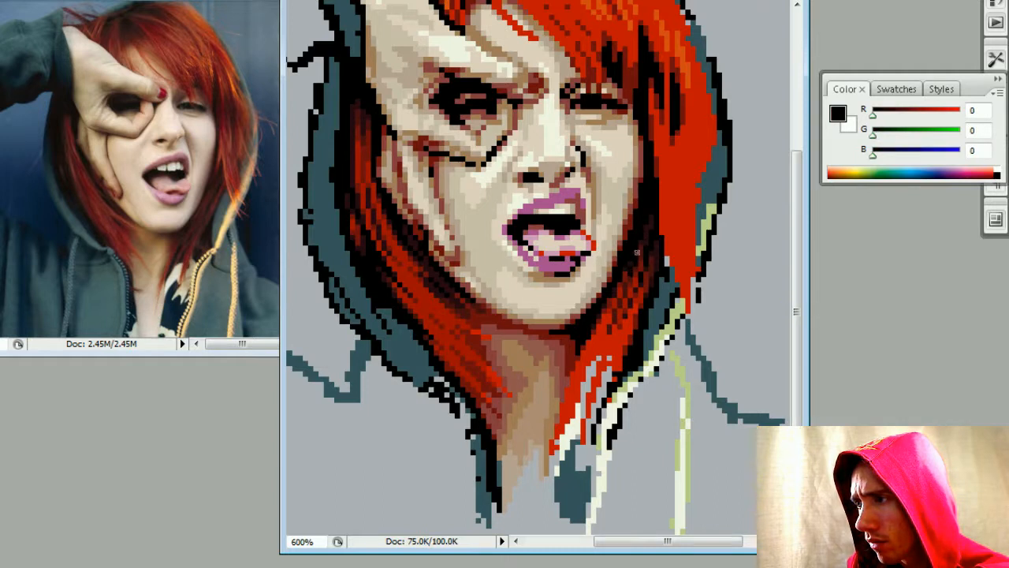
{"action": "left_click", "coordinate": [643, 241], "text": "alt"}
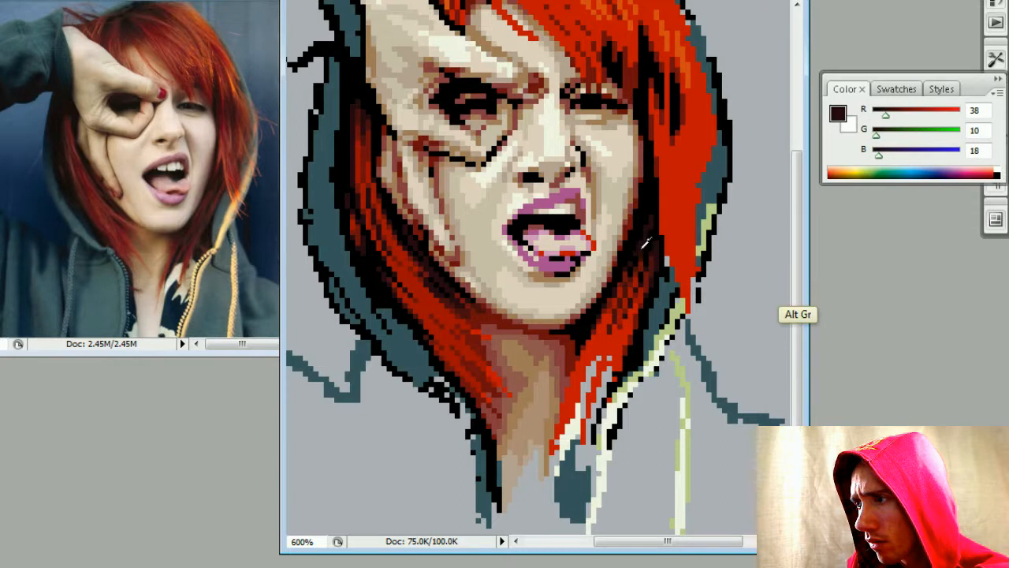
{"action": "left_click", "coordinate": [636, 251], "text": "alt"}
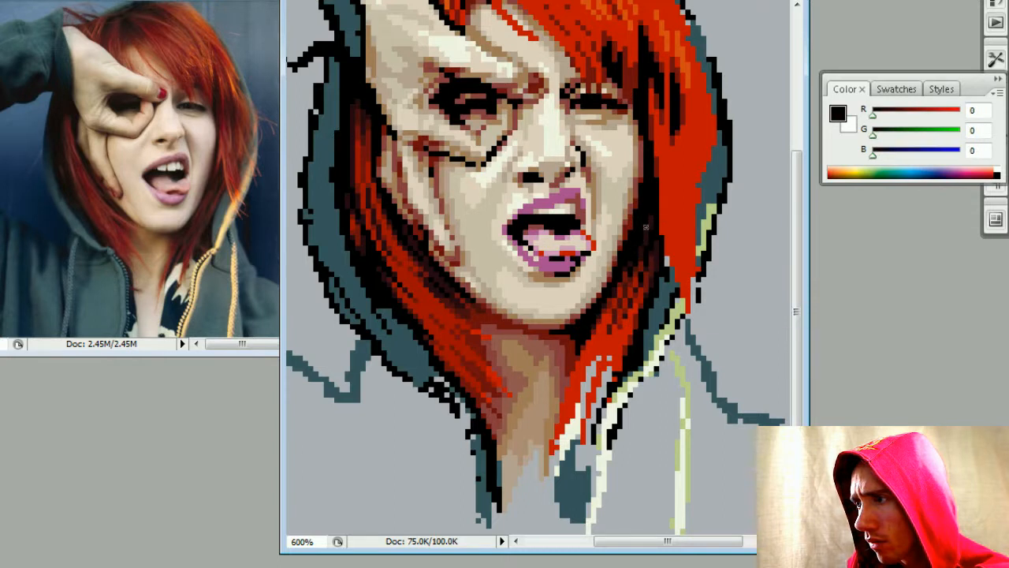
{"action": "left_click", "coordinate": [642, 250], "text": "alt"}
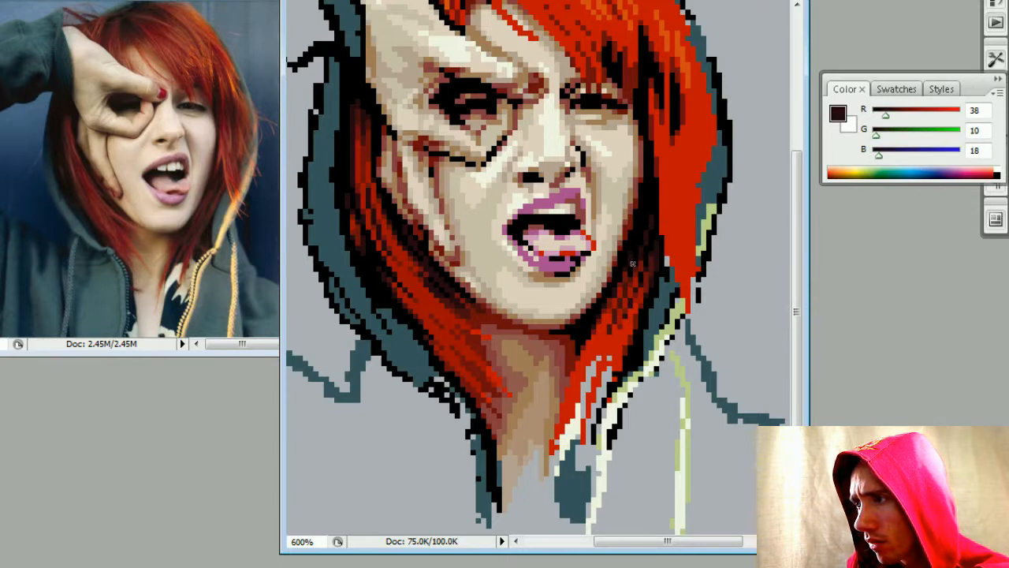
{"action": "left_click", "coordinate": [643, 263], "text": "alt"}
{"action": "left_click", "coordinate": [641, 264], "text": "alt"}
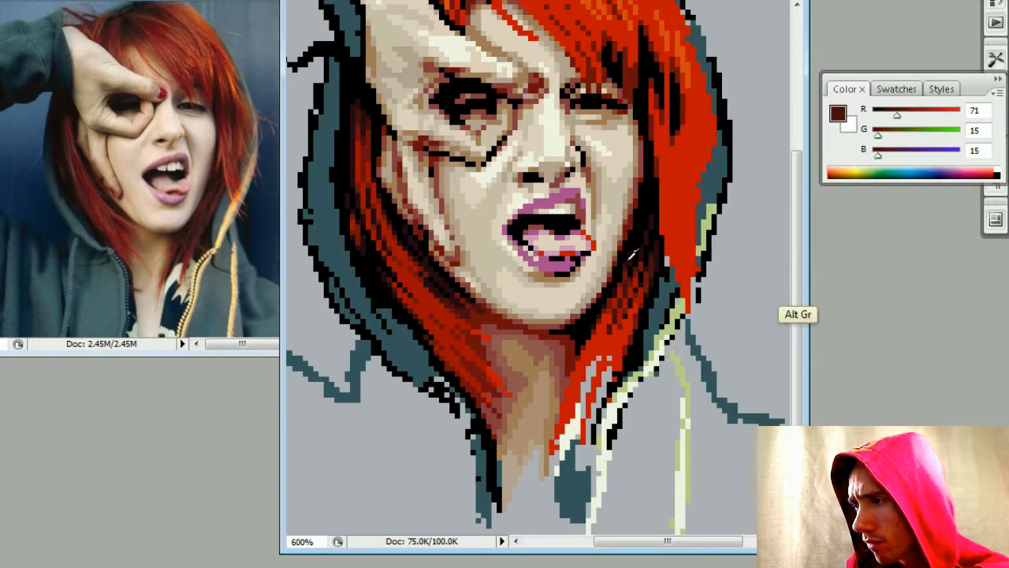
{"action": "left_click", "coordinate": [622, 274], "text": "alt"}
{"action": "key", "text": "ctrl+minus"}
{"action": "key", "text": "ctrl+minus"}
{"action": "key", "text": "ctrl+minus"}
{"action": "key", "text": "ctrl+minus"}
{"action": "key", "text": "ctrl+minus"}
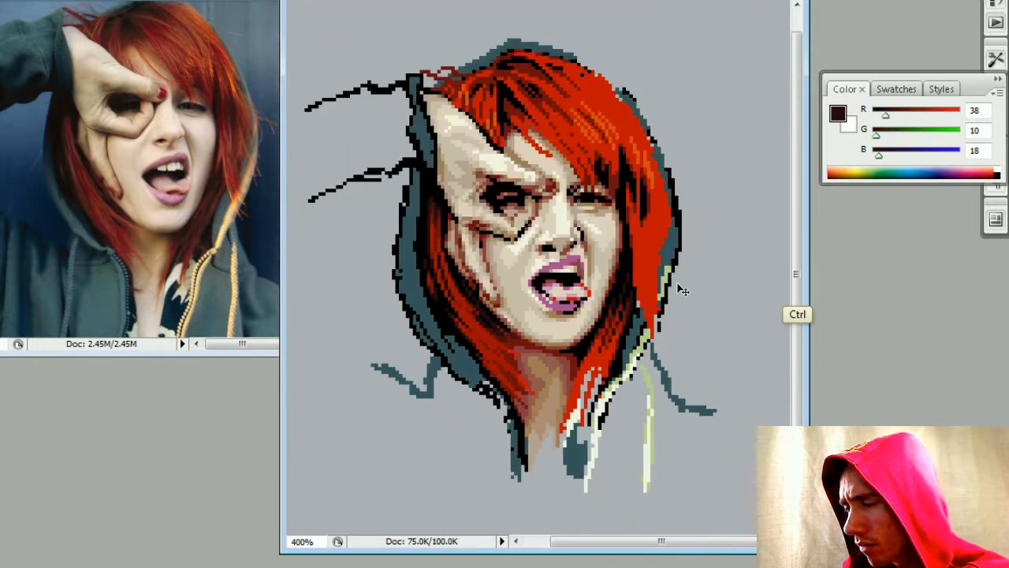
- Fill the gray gaps between the strands at the lower tip of the jaw-side lock with sampled black
{"action": "key", "text": "ctrl+plus"}
{"action": "key", "text": "ctrl+plus"}
{"action": "key", "text": "ctrl+plus"}
{"action": "key", "text": "ctrl+plus"}
{"action": "key", "text": "ctrl+plus"}
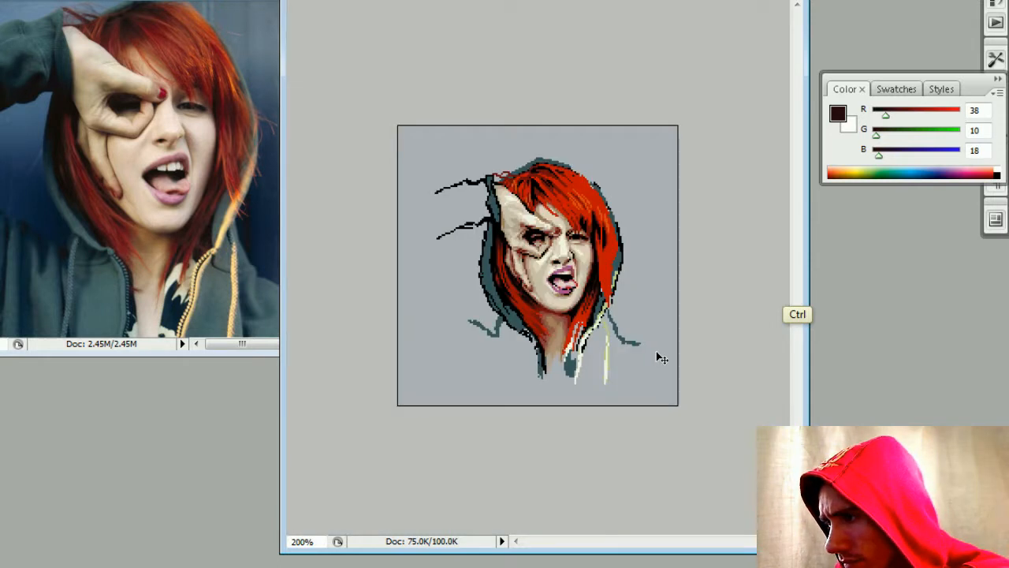
{"action": "key", "text": "ctrl+minus"}
{"action": "key", "text": "ctrl+plus"}
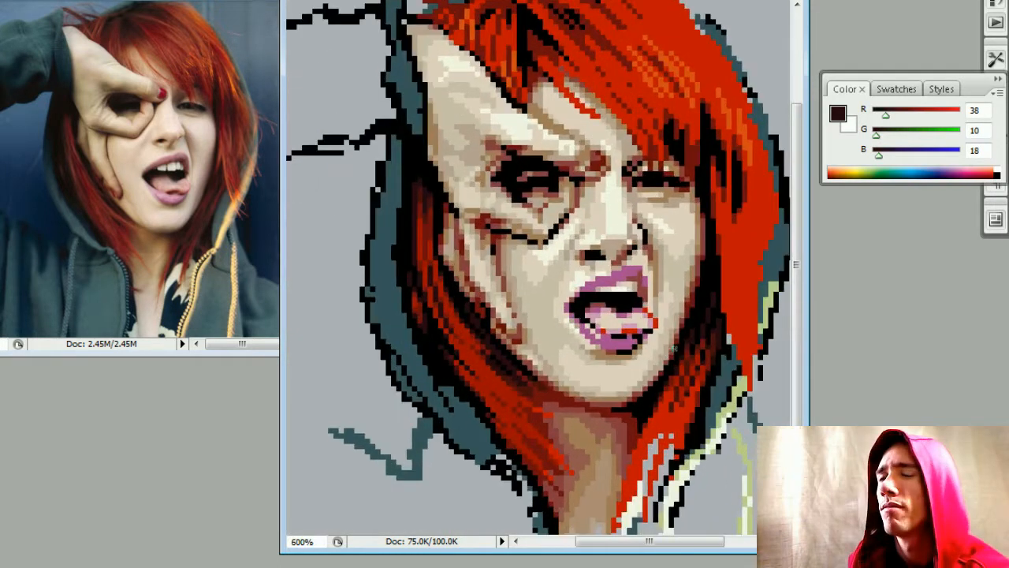
{"action": "left_click_drag", "start_coordinate": [676, 339], "coordinate": [571, 304]}
{"action": "left_click_drag", "start_coordinate": [625, 338], "coordinate": [619, 331]}
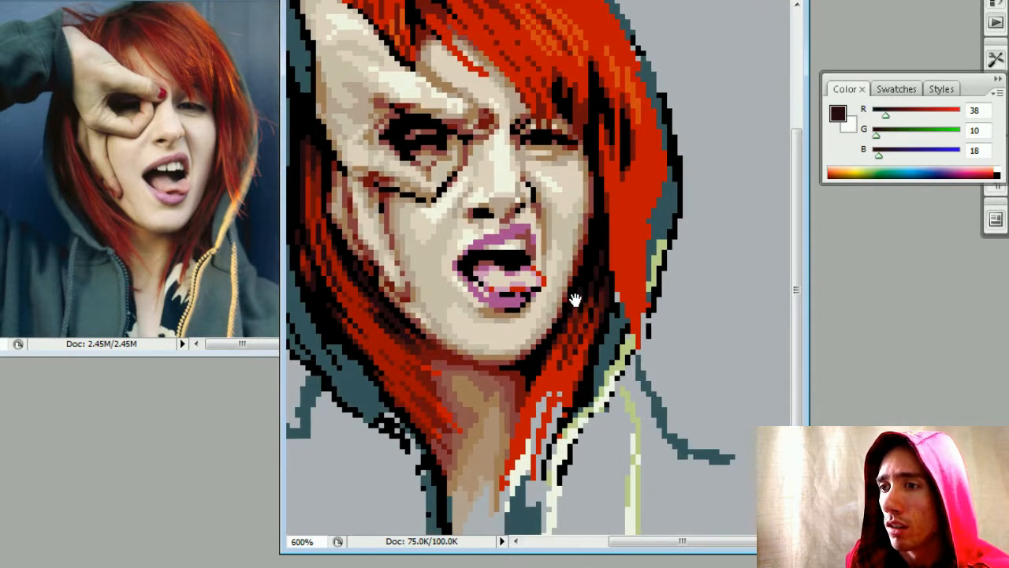
{"action": "mouse_move", "coordinate": [538, 412]}
{"action": "left_mouse_down"}
{"action": "mouse_move", "coordinate": [587, 337]}
{"action": "mouse_move", "coordinate": [578, 344]}
{"action": "left_mouse_up"}
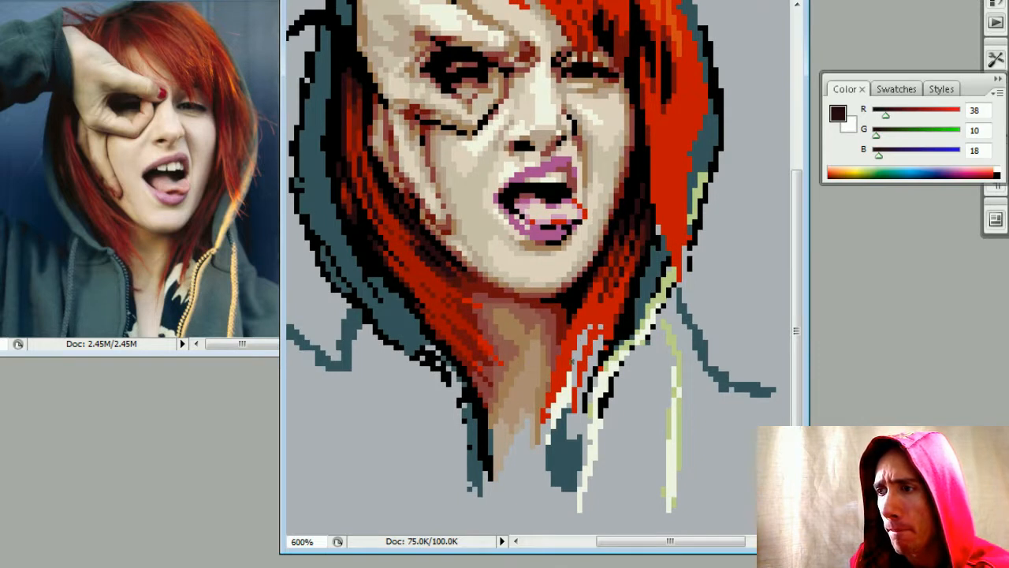
{"action": "key", "text": "alt"}
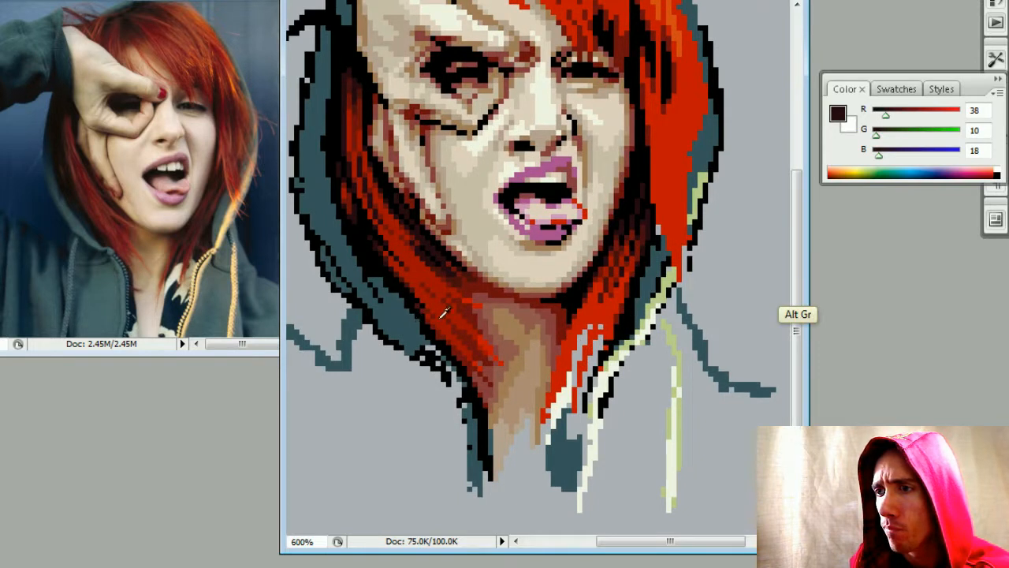
{"action": "left_click", "coordinate": [631, 316], "text": "alt"}
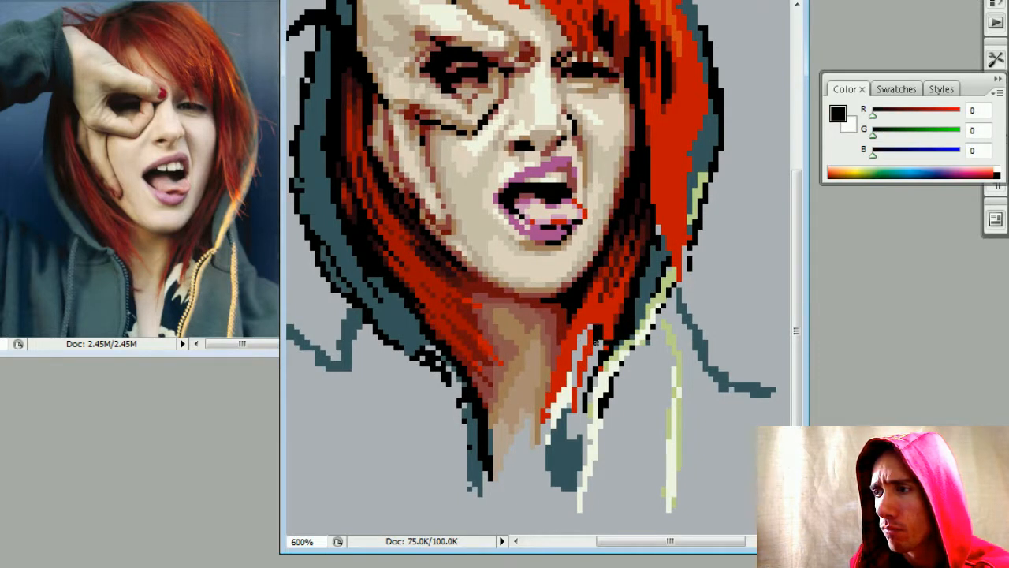
{"action": "mouse_move", "coordinate": [596, 342]}
{"action": "left_mouse_down"}
{"action": "mouse_move", "coordinate": [596, 353]}
{"action": "mouse_move", "coordinate": [583, 340]}
{"action": "mouse_move", "coordinate": [575, 363]}
{"action": "left_mouse_up"}
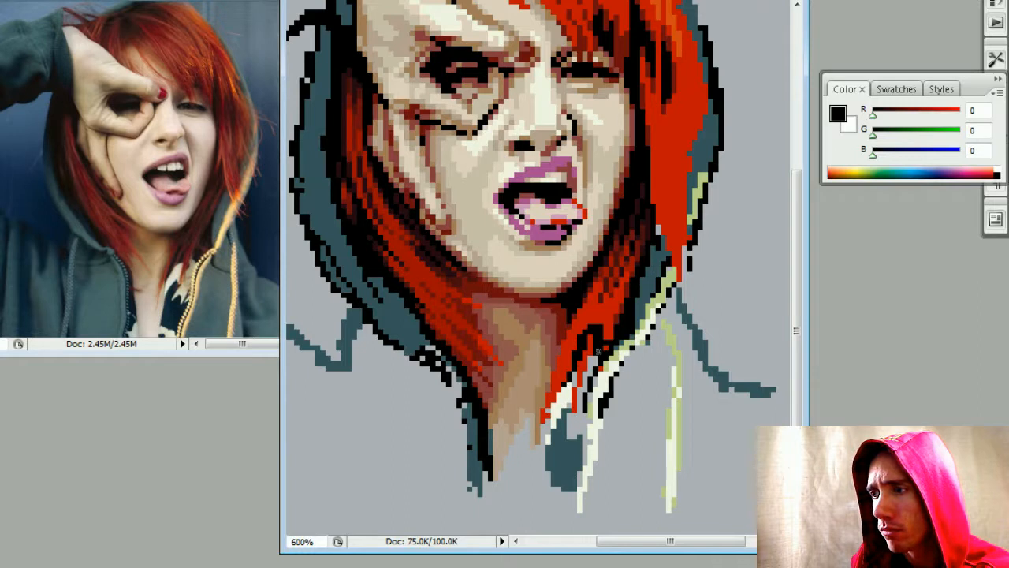
{"action": "left_click_drag", "start_coordinate": [558, 398], "coordinate": [566, 389]}
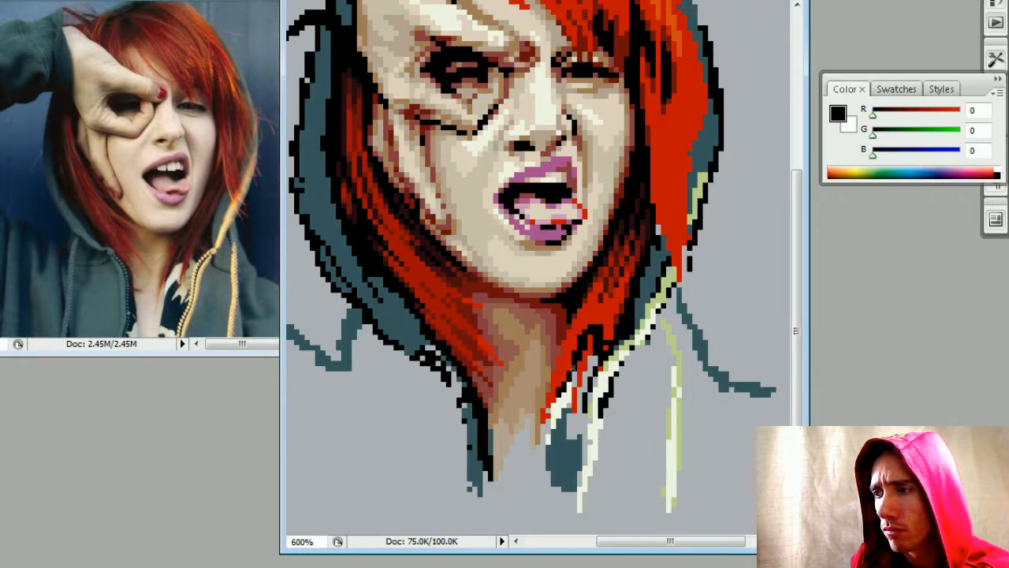
- Rework the strands in the lower jaw-side lock with sampled RGB 194, 20, 0, 158, 15, 0 and 110, 15, 15
{"action": "left_click", "coordinate": [612, 310], "text": "alt"}
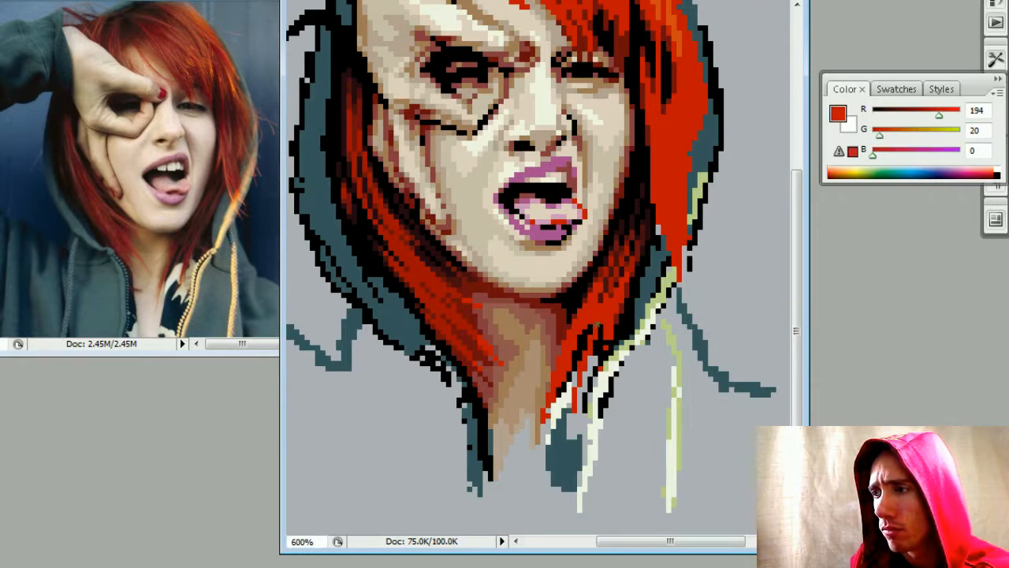
{"action": "left_click", "coordinate": [605, 271], "text": "alt"}
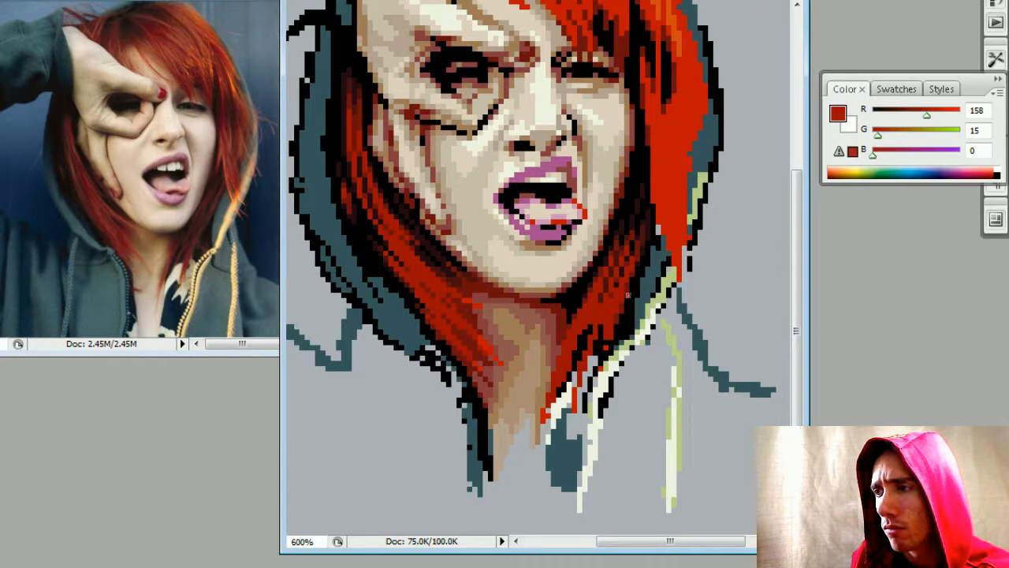
{"action": "left_click", "coordinate": [604, 265], "text": "alt"}
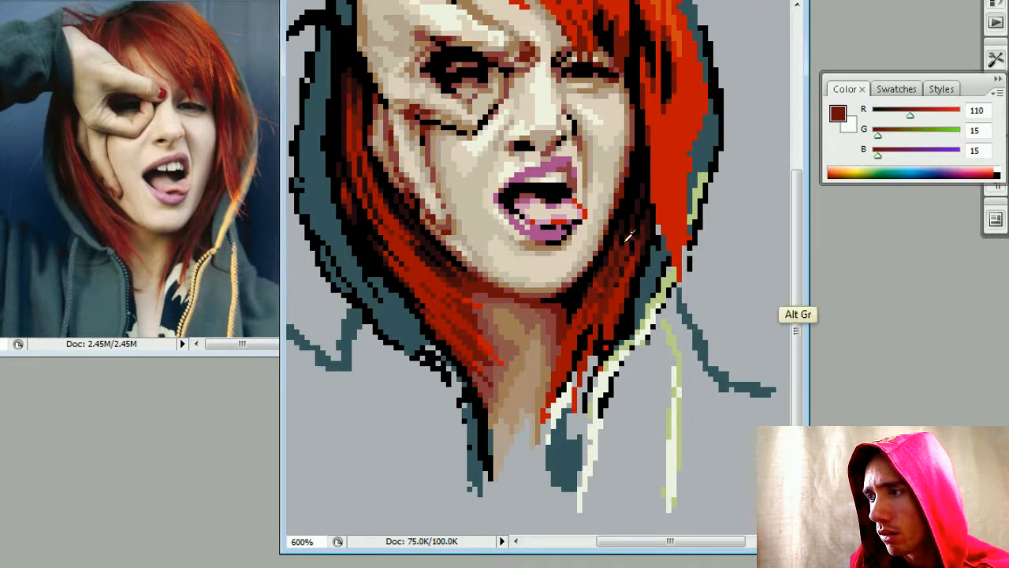
- Touch up the shaded upper part of the jaw-side lock with sampled black, RGB 38, 10, 18 and 110, 15, 15
{"action": "left_click", "coordinate": [617, 254], "text": "alt"}
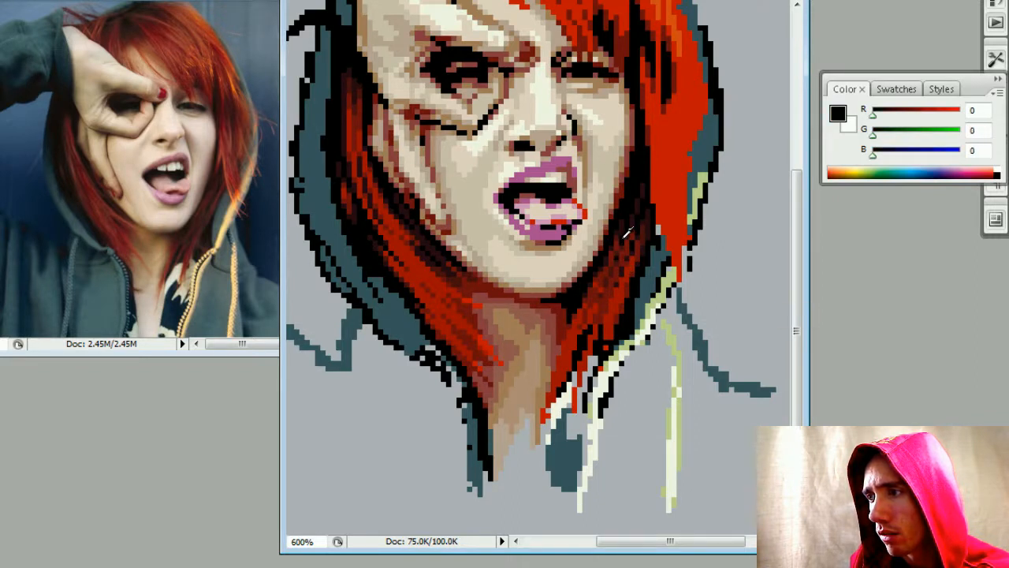
{"action": "left_click", "coordinate": [617, 249], "text": "alt"}
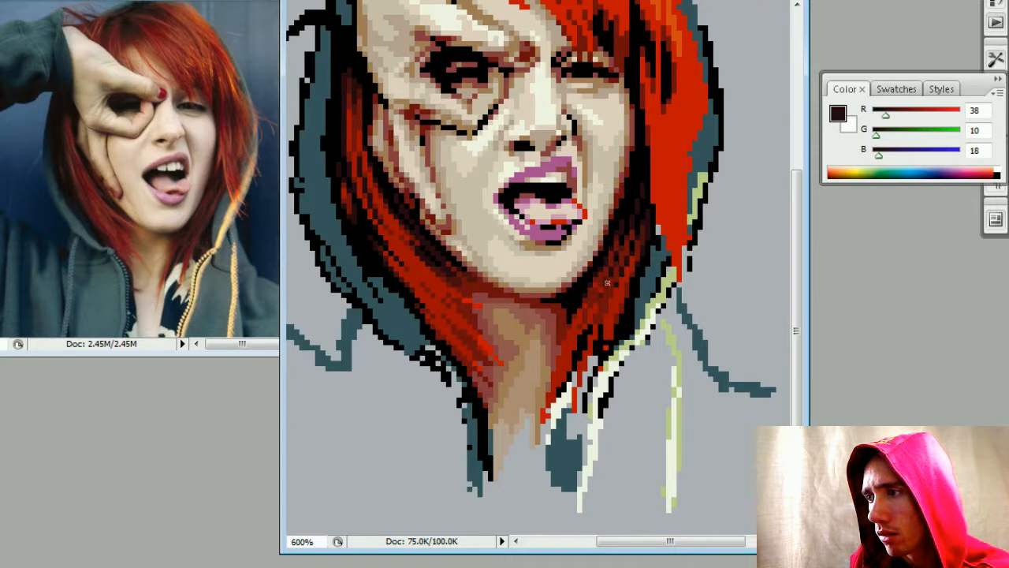
{"action": "left_click", "coordinate": [630, 260], "text": "alt"}
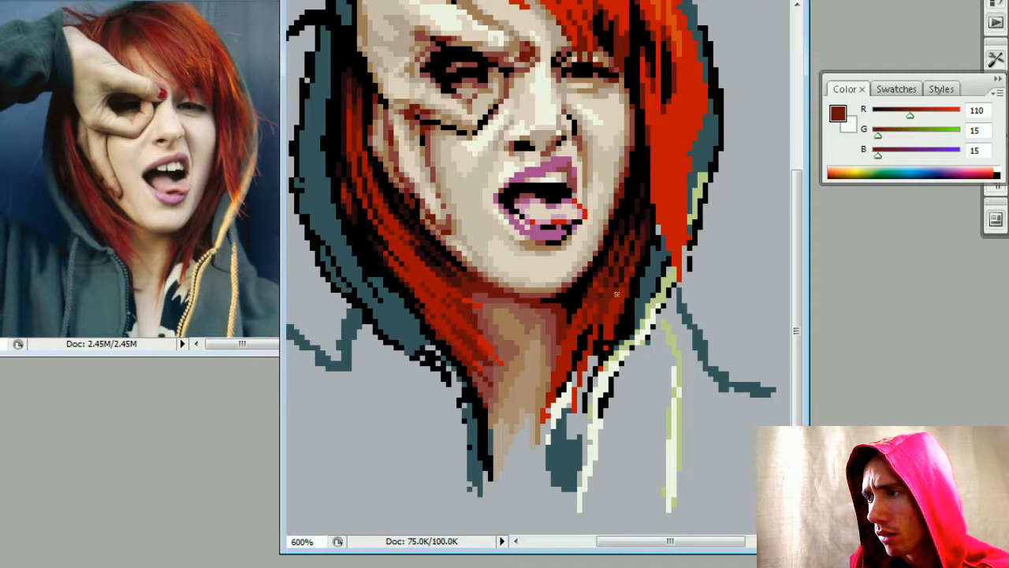
- Blend the middle strands of the lock beside the chin by alternating sampled RGB 158, 15, 0 and 110, 15, 15
{"action": "left_click", "coordinate": [630, 272], "text": "alt"}
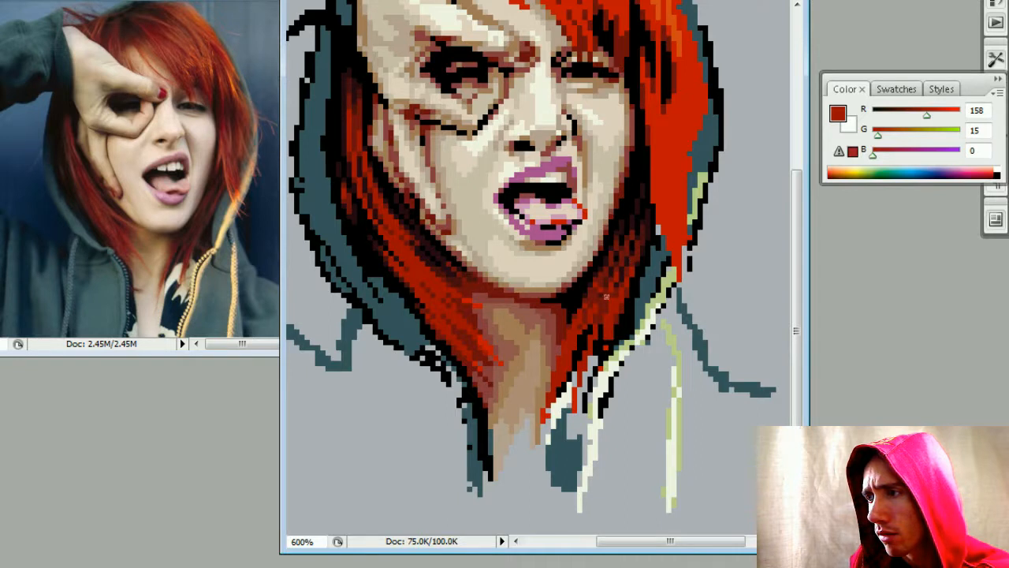
{"action": "left_click", "coordinate": [605, 305], "text": "alt"}
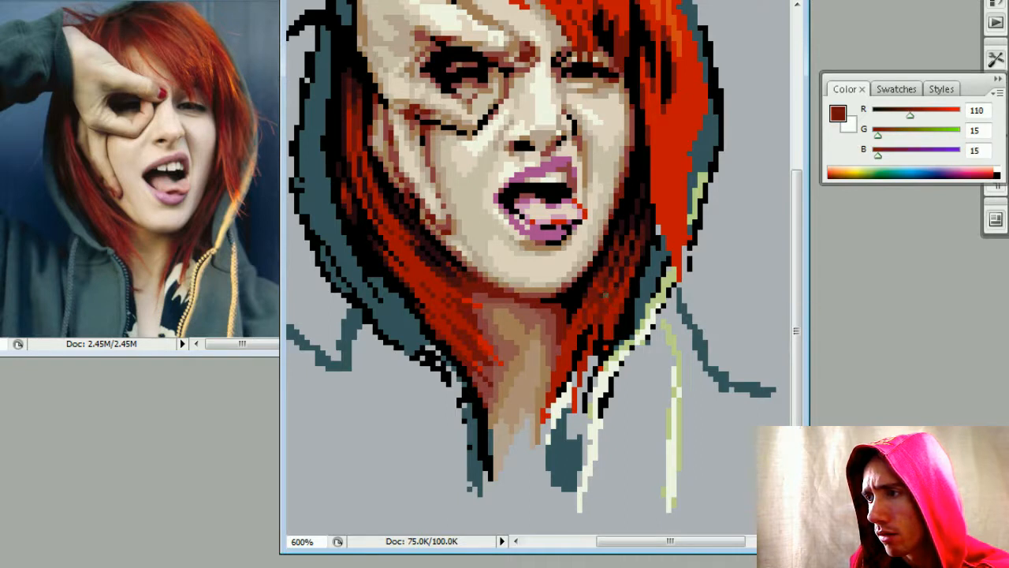
{"action": "left_click", "coordinate": [602, 305], "text": "alt"}
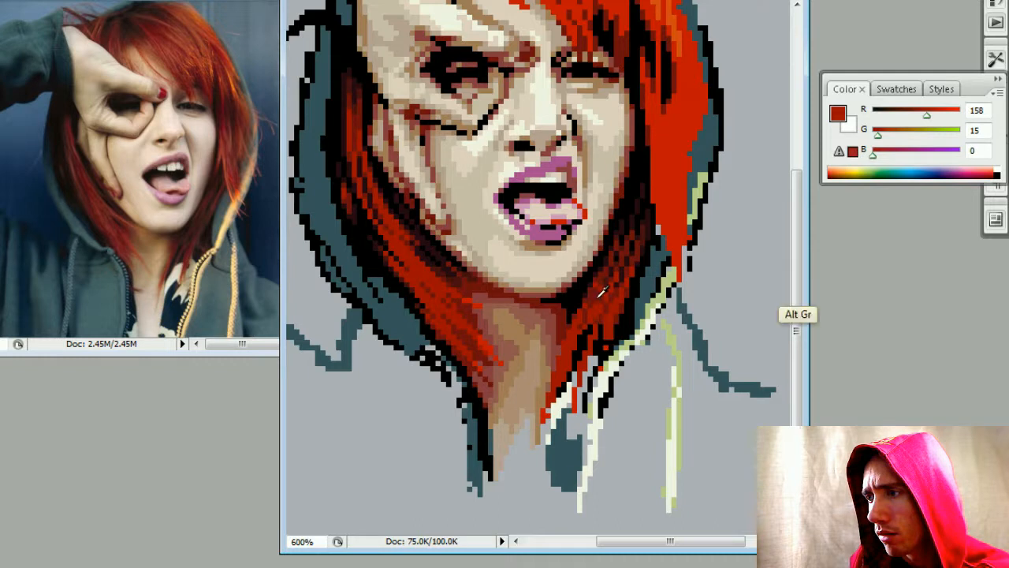
{"action": "left_click", "coordinate": [594, 305], "text": "alt"}
{"action": "left_click", "coordinate": [607, 298], "text": "alt"}
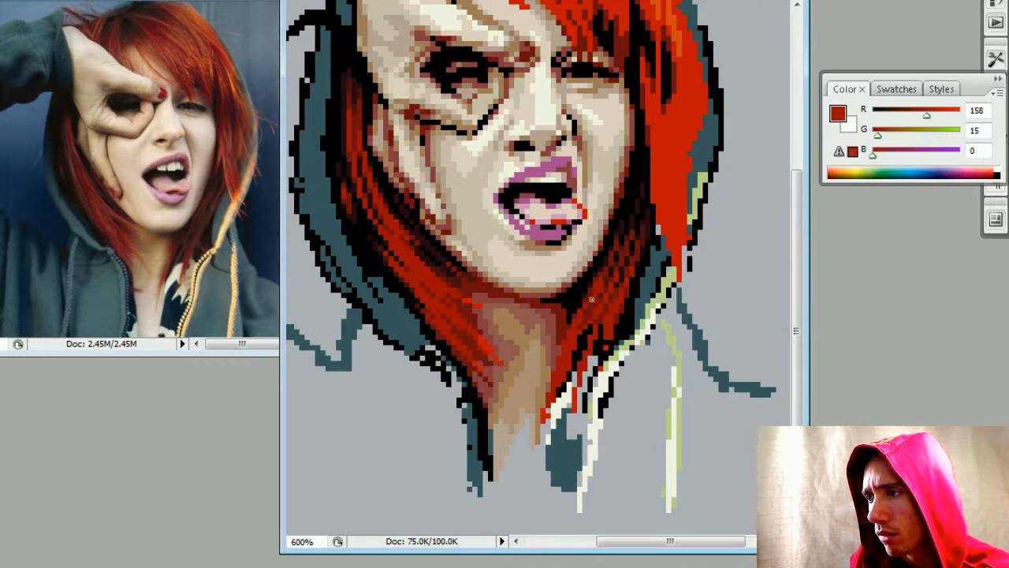
{"action": "left_click", "coordinate": [594, 287], "text": "alt"}
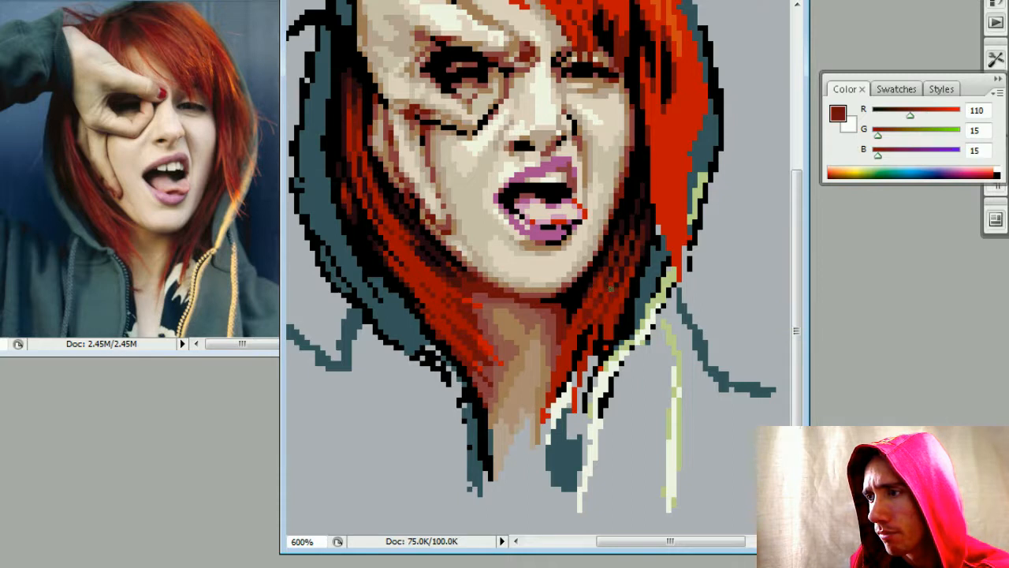
{"action": "left_click", "coordinate": [598, 294], "text": "alt"}
{"action": "left_click_drag", "start_coordinate": [596, 299], "coordinate": [584, 318]}
{"action": "left_click", "coordinate": [587, 300], "text": "alt"}
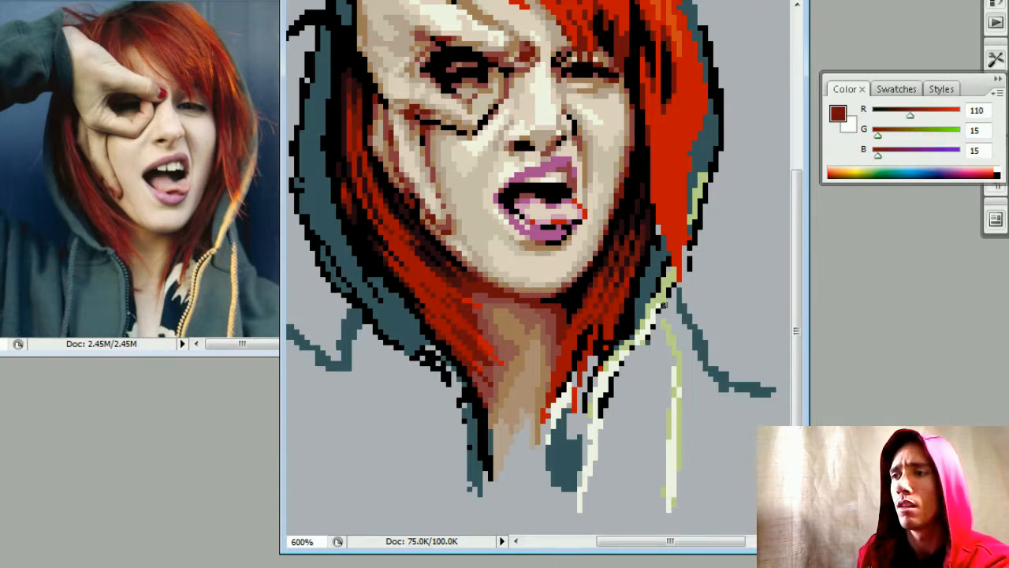
{"action": "left_click", "coordinate": [604, 277], "text": "alt"}
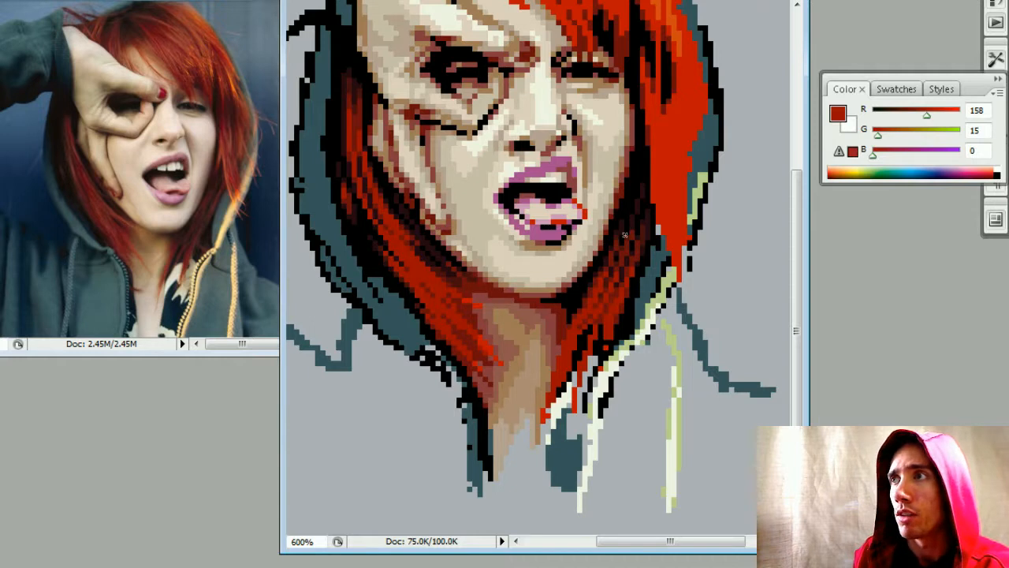
- Shade the hair strands between the chin and the hood's light trim with sampled dark reds (RGB 110, 15, 15 and 71, 15, 15) and black
{"action": "key", "text": "alt"}
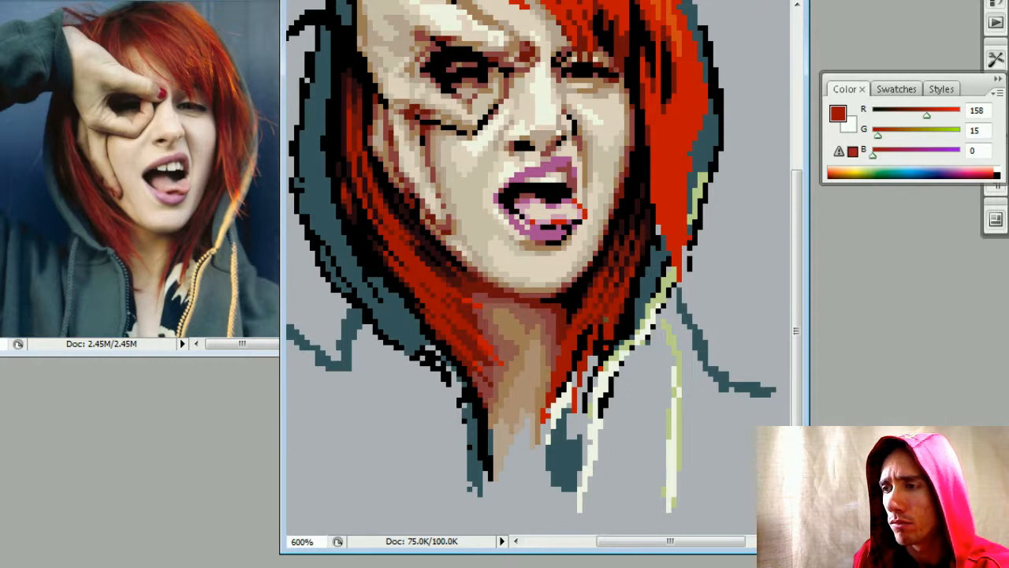
{"action": "left_click", "coordinate": [597, 324], "text": "alt"}
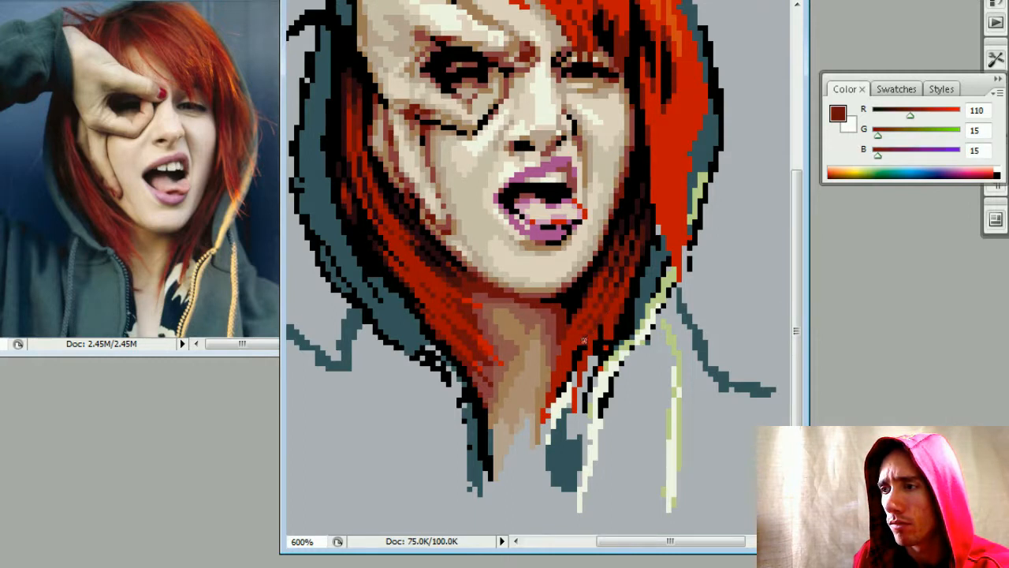
{"action": "key", "text": "alt"}
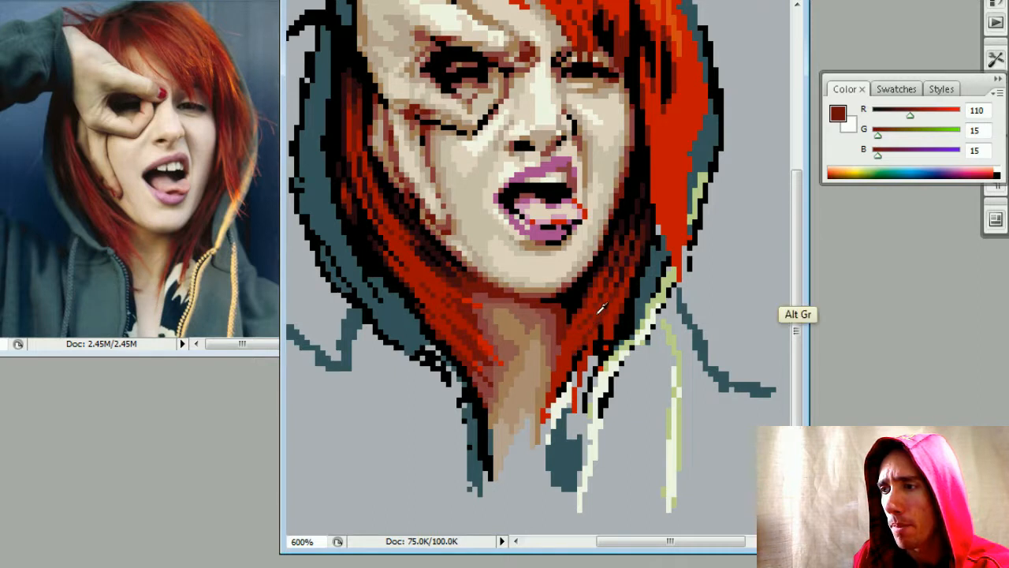
{"action": "left_click", "coordinate": [578, 301], "text": "alt"}
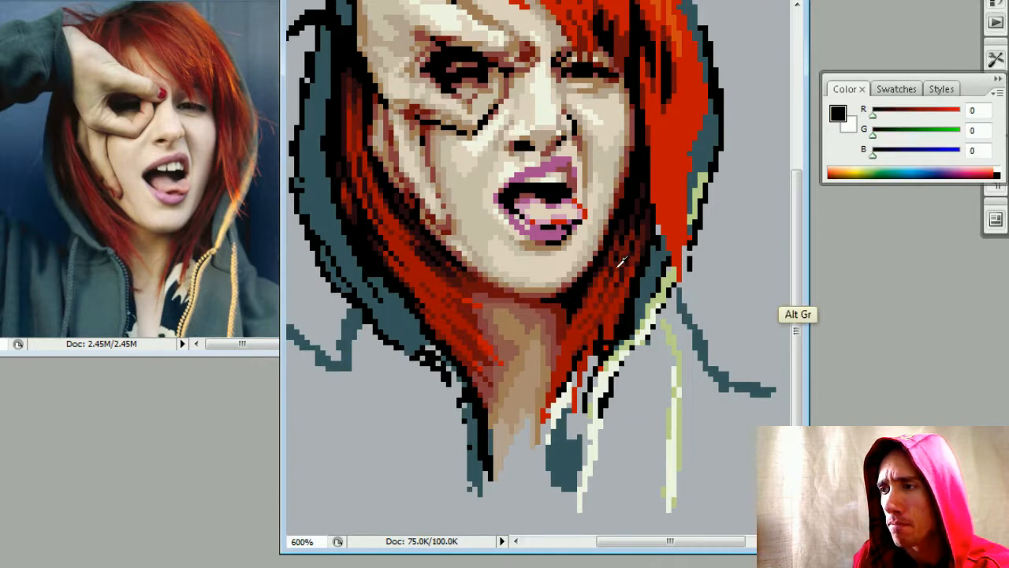
{"action": "left_click", "coordinate": [623, 259], "text": "alt"}
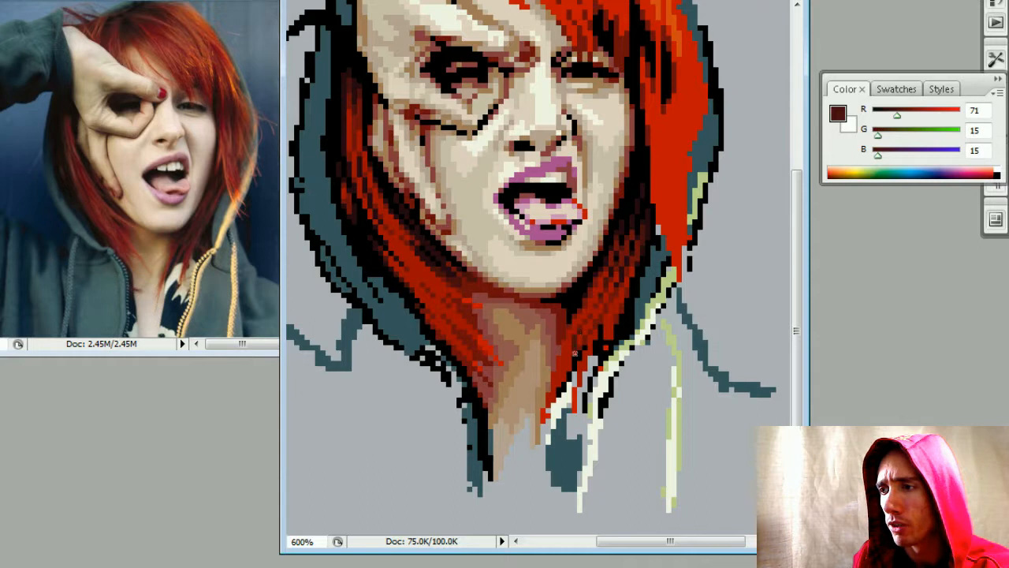
- Refine the lower strands beside the neck, alternating sampled reds RGB 158, 15, 0, RGB 110, 15, 15 and RGB 71, 15, 15
{"action": "left_click", "coordinate": [596, 339], "text": "alt"}
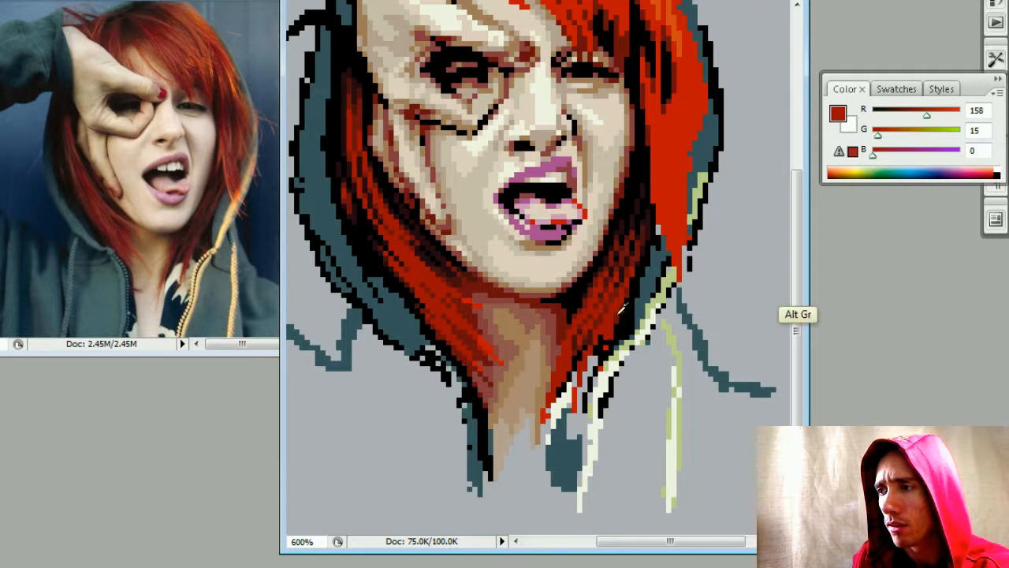
{"action": "left_click", "coordinate": [619, 312], "text": "alt"}
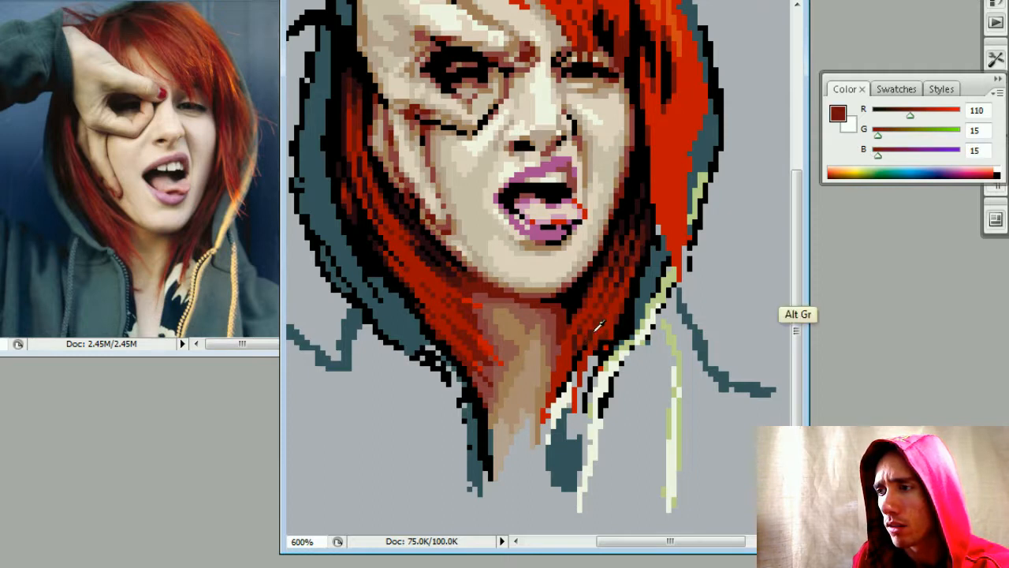
{"action": "left_click", "coordinate": [596, 325], "text": "alt"}
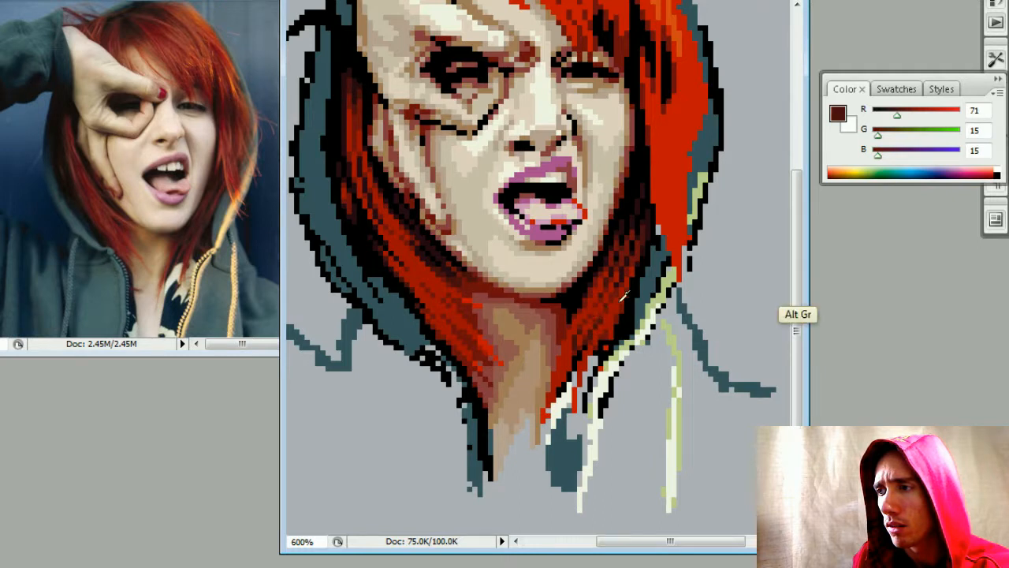
{"action": "left_click", "coordinate": [584, 333], "text": "alt"}
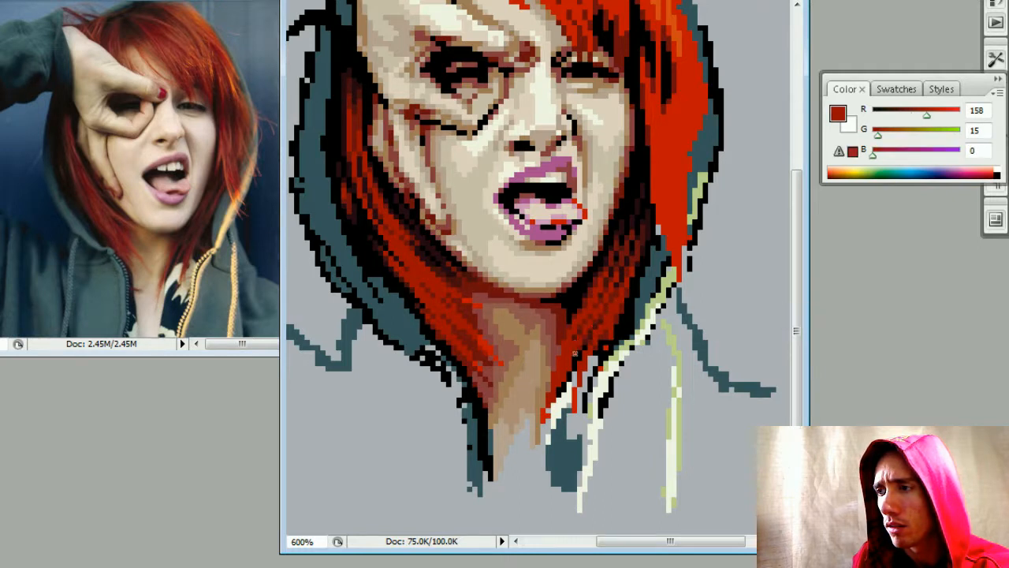
{"action": "left_click", "coordinate": [585, 341], "text": "alt"}
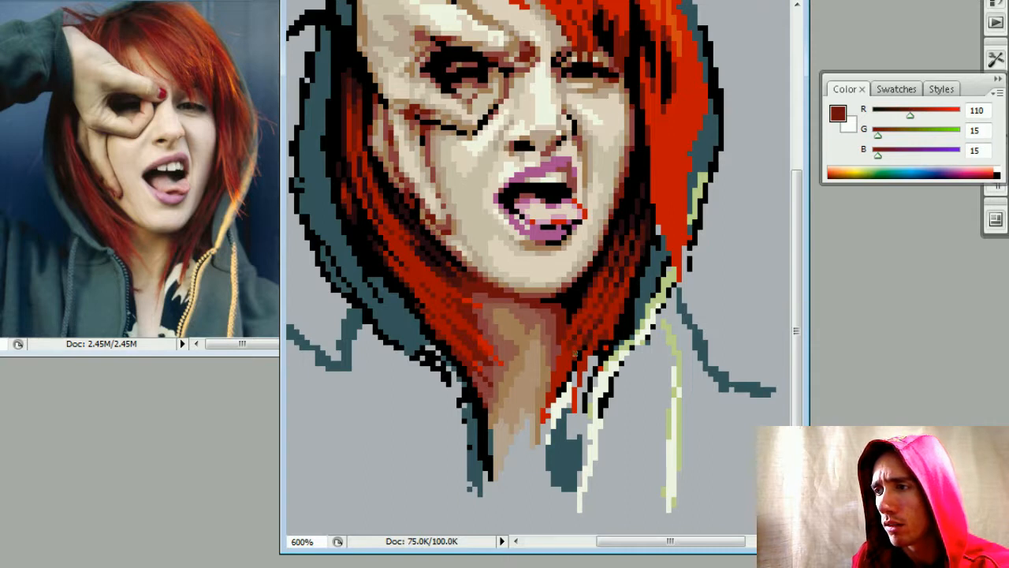
{"action": "key", "text": "ctrl+minus"}
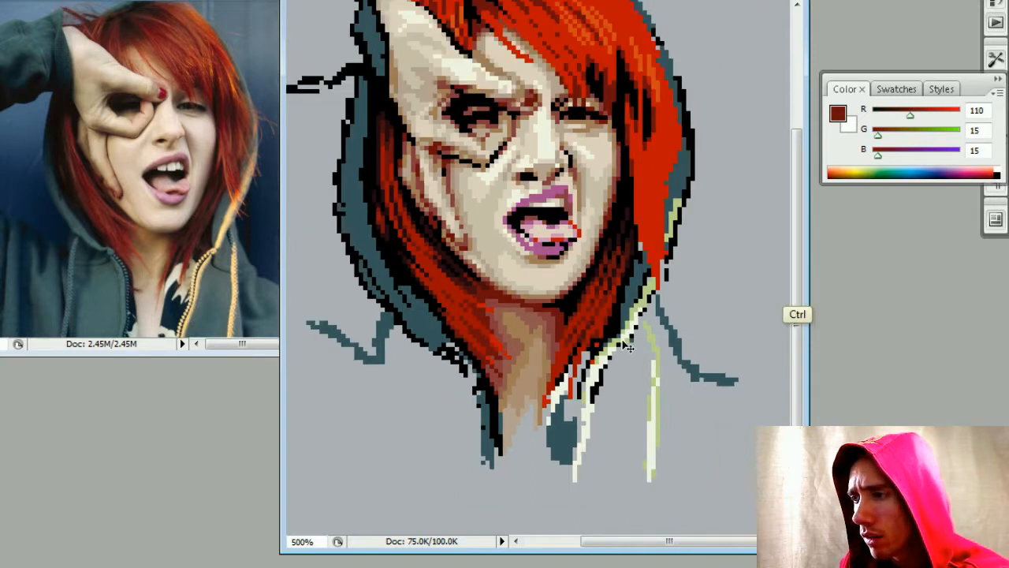
{"action": "key", "text": "ctrl+plus"}
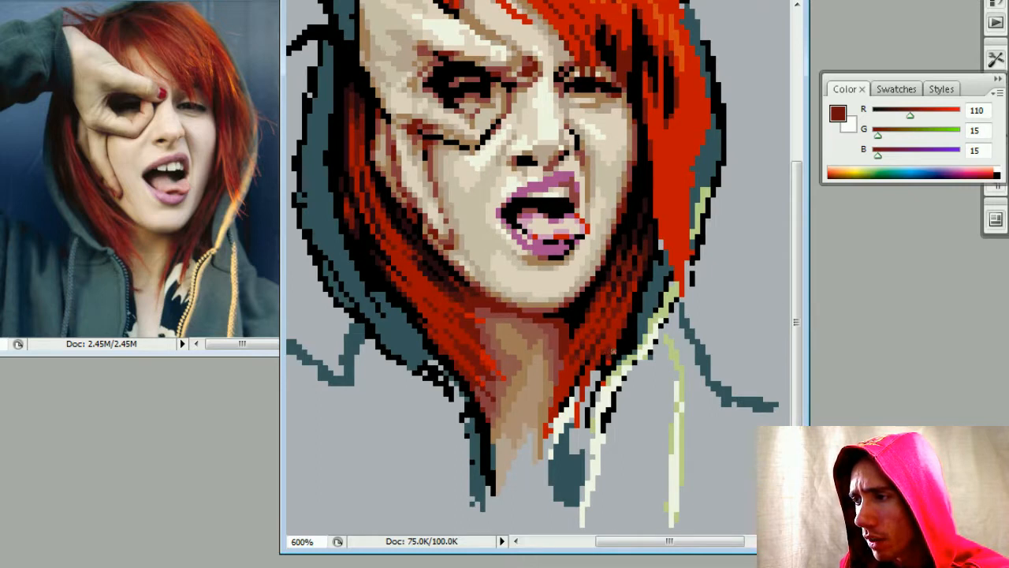
{"action": "left_click", "coordinate": [618, 350], "text": "alt"}
{"action": "left_click", "coordinate": [612, 353], "text": "alt"}
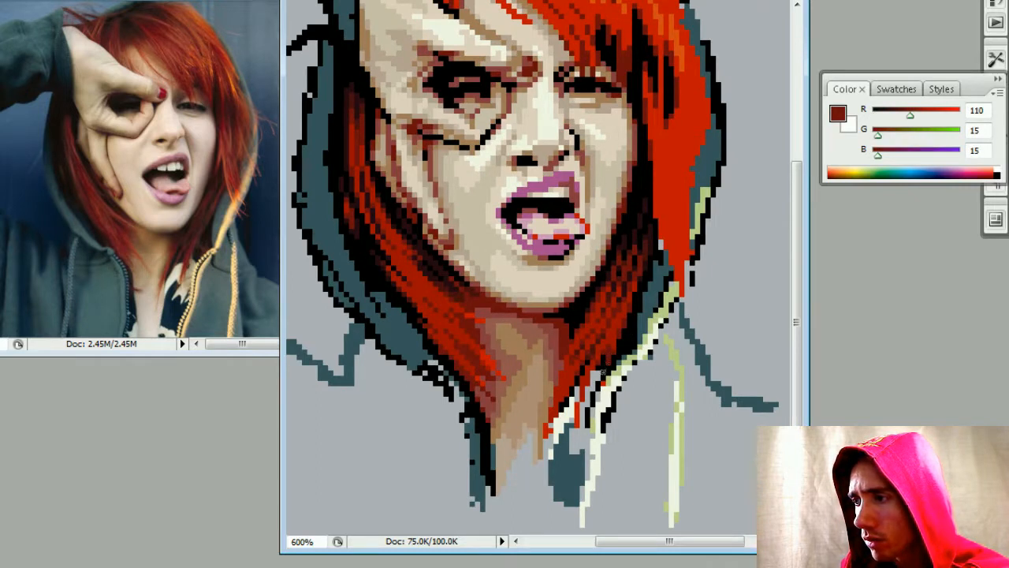
- Examine the whole pixel portrait at zoom levels from 100% to 600%, checking the hair shading against the reference photo
{"action": "key", "text": "ctrl+minus"}
{"action": "key", "text": "ctrl+minus"}
{"action": "key", "text": "ctrl+minus"}
{"action": "key", "text": "ctrl+minus"}
{"action": "key", "text": "ctrl+minus"}
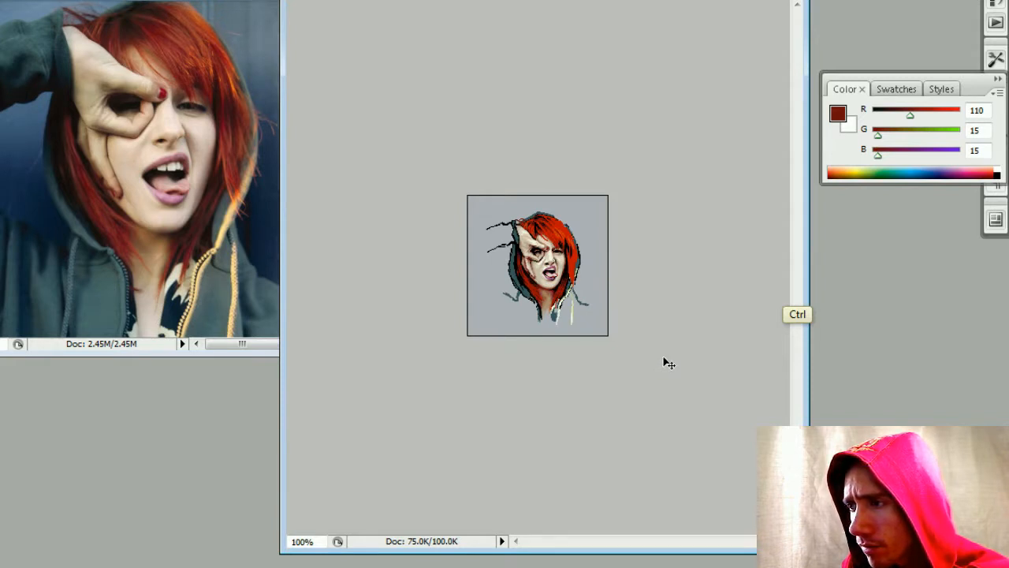
{"action": "key", "text": "ctrl+minus"}
{"action": "key", "text": "ctrl+plus"}
{"action": "key", "text": "ctrl+plus"}
{"action": "key", "text": "ctrl+plus"}
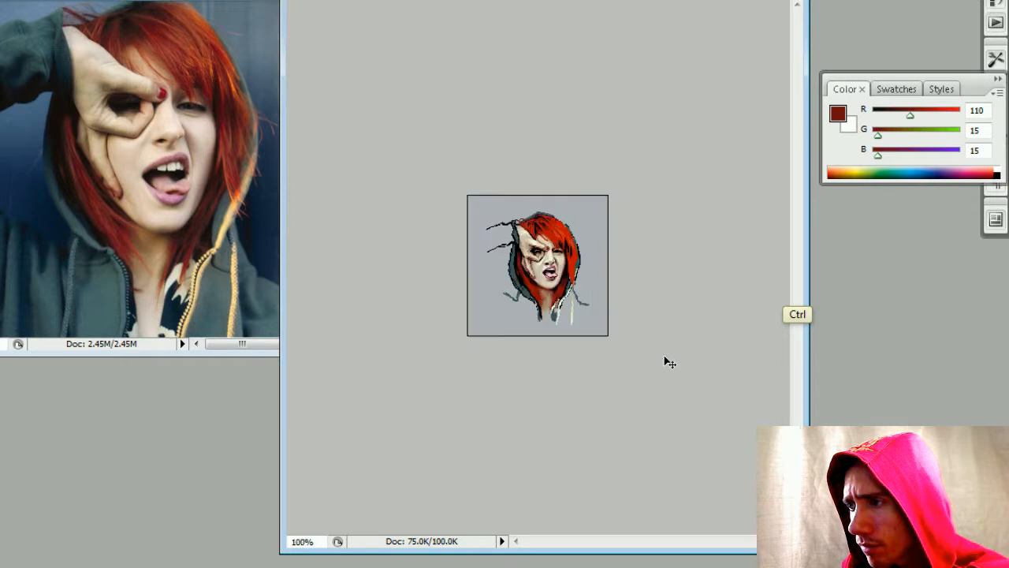
{"action": "key", "text": "ctrl+minus"}
{"action": "key", "text": "ctrl+minus"}
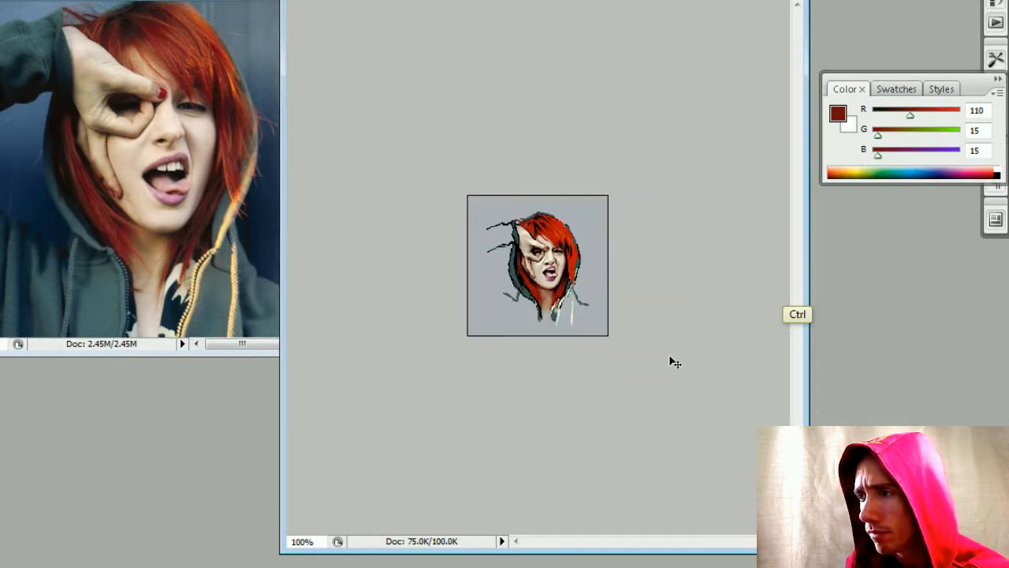
{"action": "key", "text": "ctrl+plus"}
{"action": "key", "text": "ctrl+plus"}
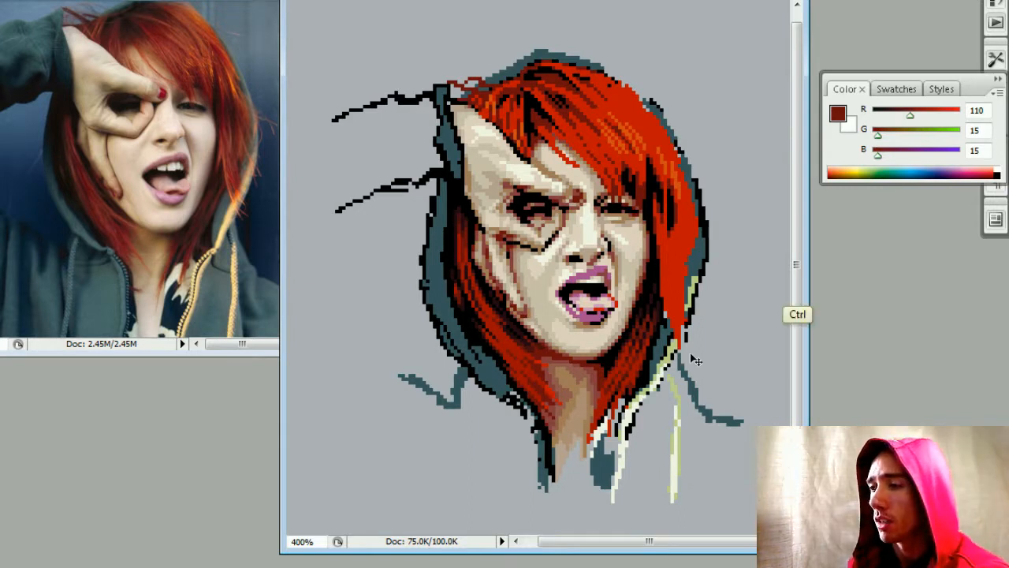
{"action": "key", "text": "ctrl+plus"}
{"action": "left_click_drag", "start_coordinate": [636, 408], "coordinate": [631, 388]}
{"action": "key", "text": "ctrl+plus"}
{"action": "key", "text": "ctrl+minus"}
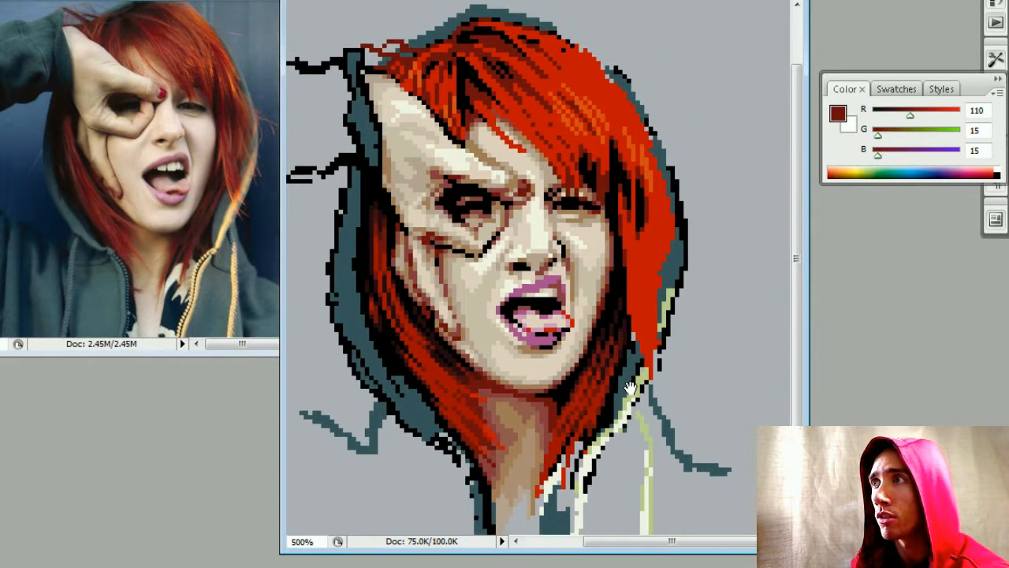
{"action": "key", "text": "ctrl+minus"}
{"action": "key", "text": "ctrl+minus"}
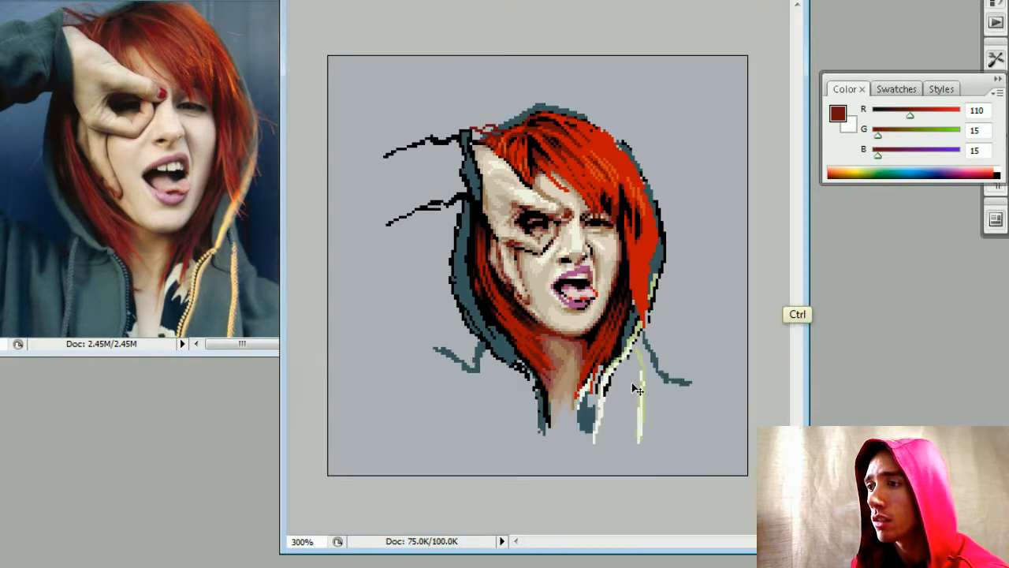
{"action": "key", "text": "ctrl+plus"}
{"action": "key", "text": "ctrl+plus"}
{"action": "key", "text": "ctrl+plus"}
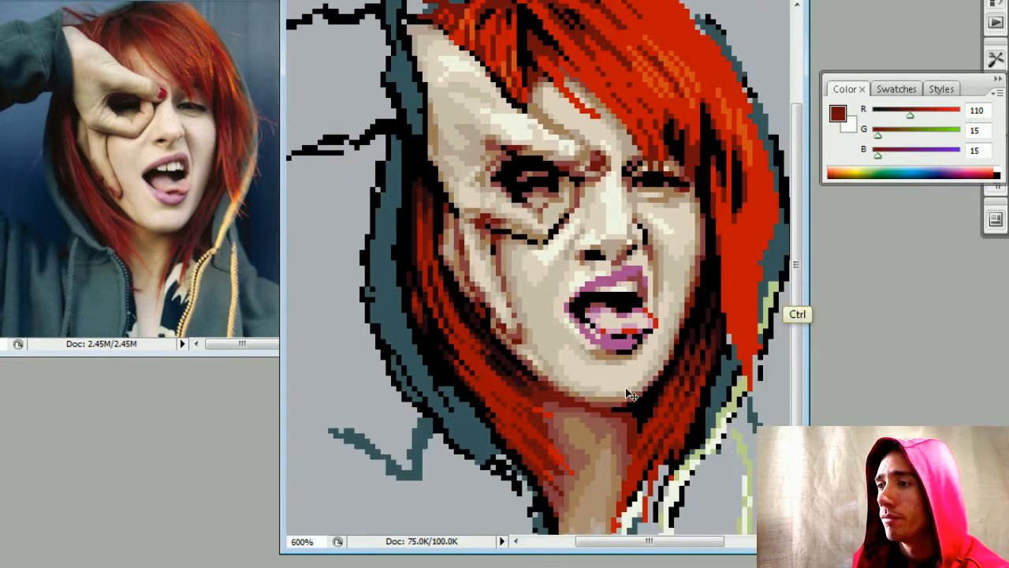
{"action": "key", "text": "ctrl+minus"}
{"action": "left_click_drag", "start_coordinate": [614, 392], "coordinate": [544, 371]}
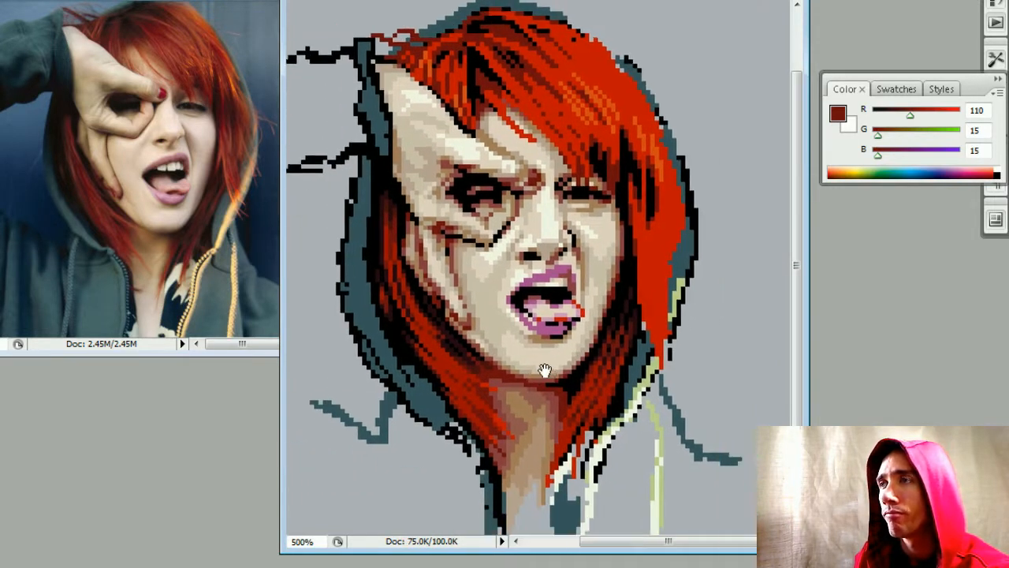
- Clean up the edge where the bright red hair lock meets the hood, using sampled black and the hood's teal (RGB 54, 87, 92)
{"action": "key", "text": "ctrl+plus"}
{"action": "scroll", "coordinate": [541, 364], "scroll_direction": "right", "scroll_amount": 2}
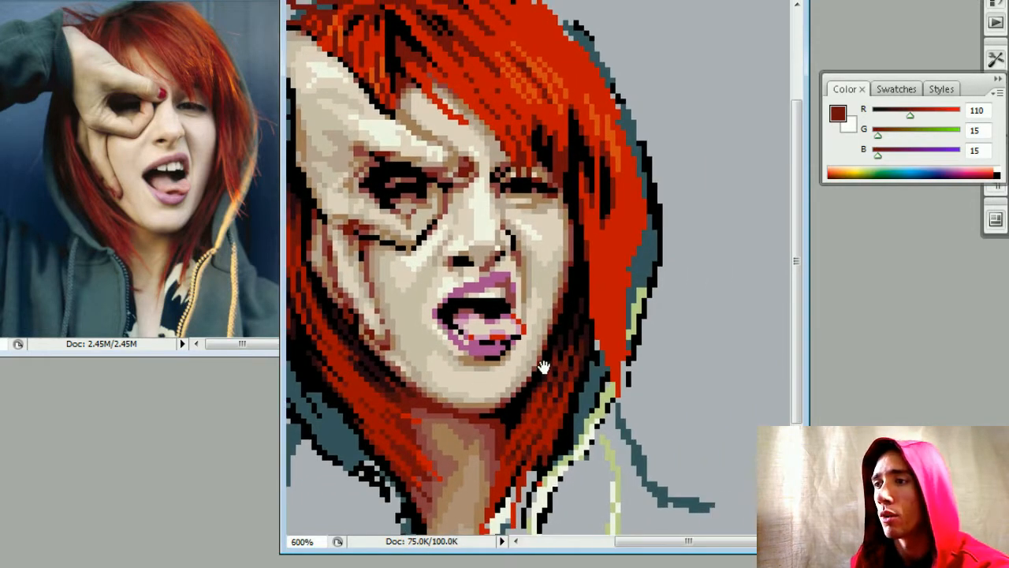
{"action": "scroll", "coordinate": [544, 355], "scroll_direction": "down", "scroll_amount": 3}
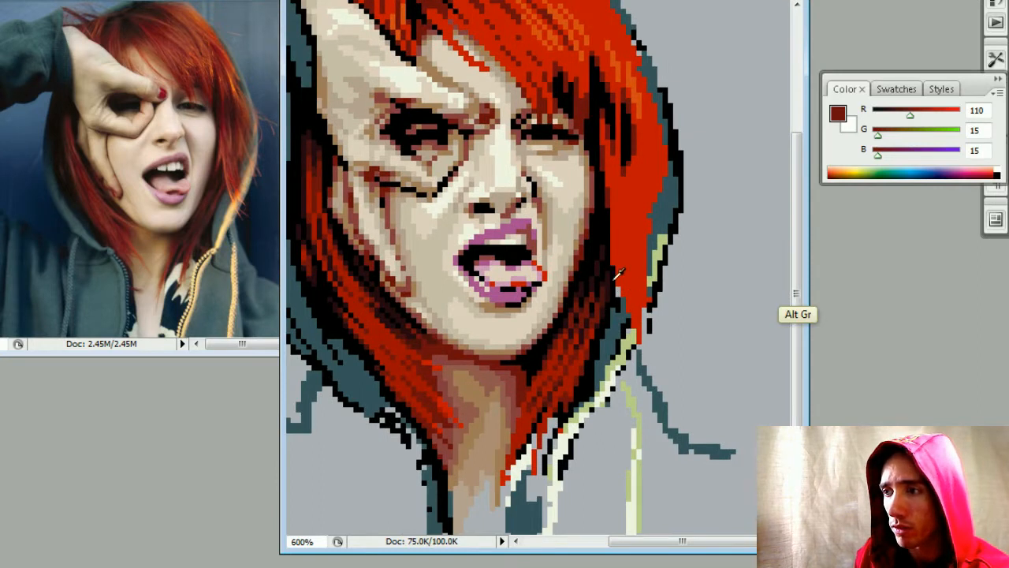
{"action": "left_click", "coordinate": [617, 290], "text": "alt"}
{"action": "left_click", "coordinate": [619, 295]}
{"action": "left_click", "coordinate": [627, 305], "text": "alt"}
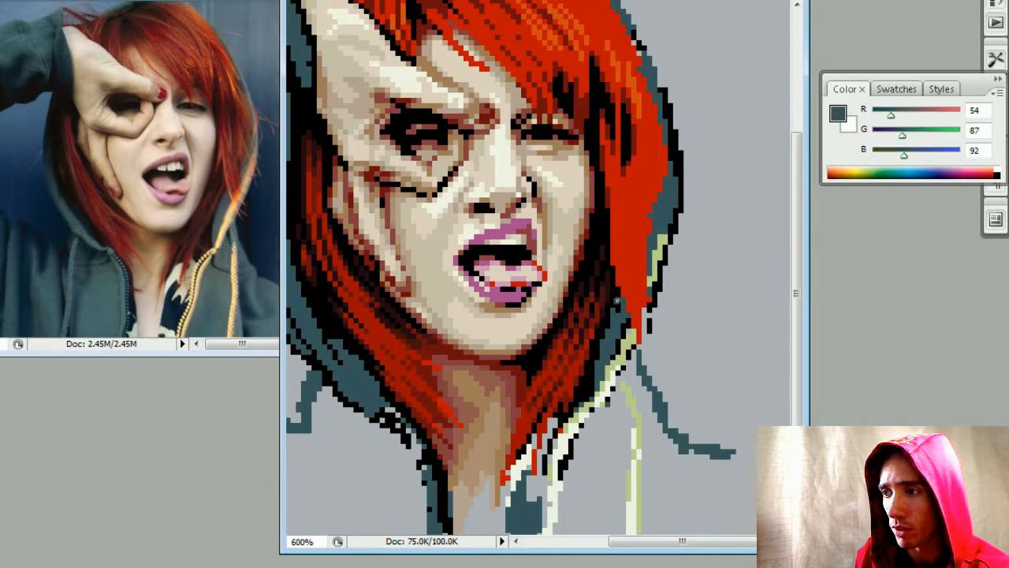
{"action": "left_click", "coordinate": [620, 299]}
{"action": "left_click", "coordinate": [615, 301], "text": "alt"}
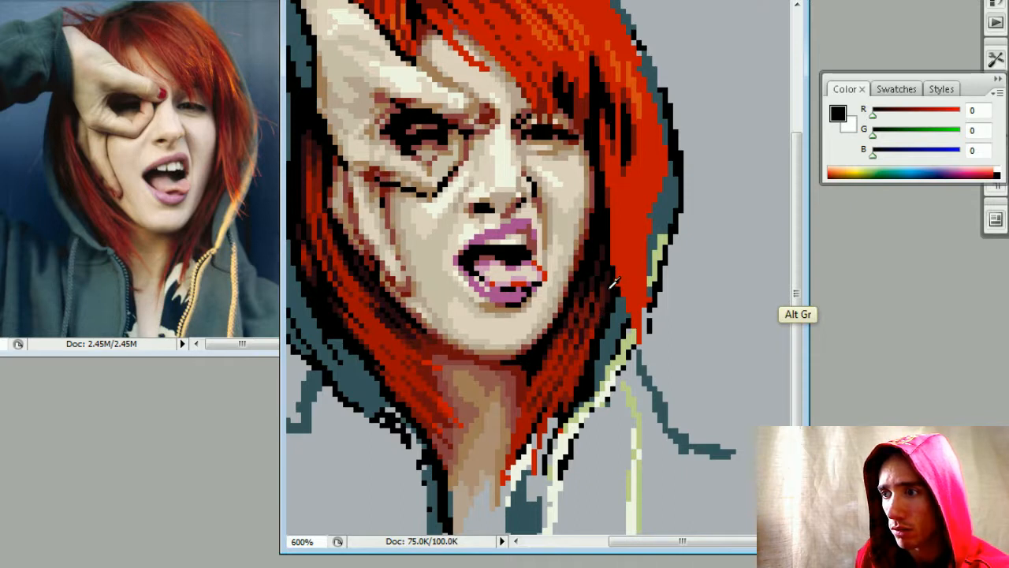
- Shade the dark strands between the cheek and the bright red lock with sampled RGB 38, 10, 18, RGB 71, 15, 15 and RGB 110, 15, 15
{"action": "left_click", "coordinate": [615, 280], "text": "alt"}
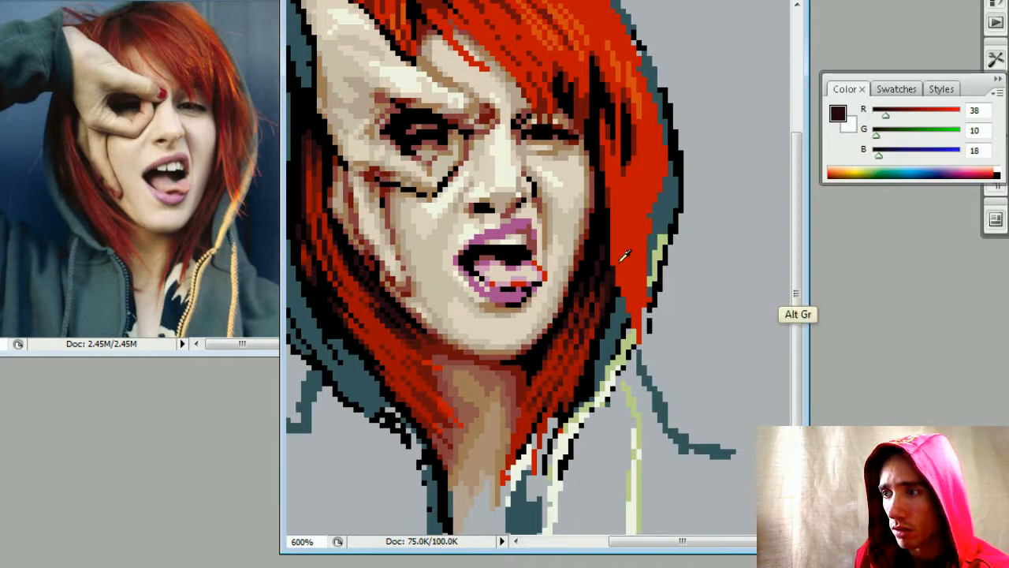
{"action": "left_click", "coordinate": [611, 287], "text": "alt"}
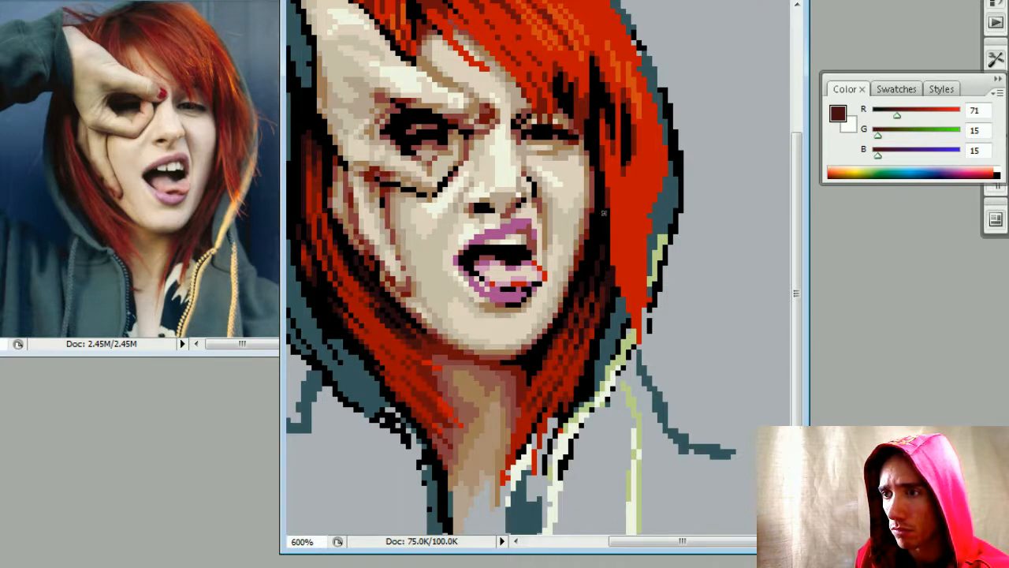
{"action": "key", "text": "alt"}
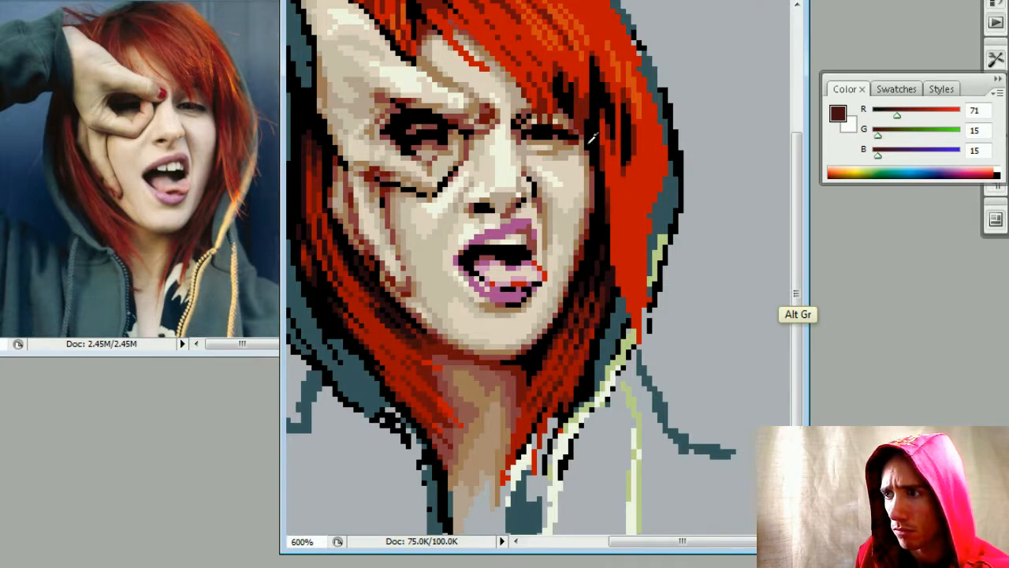
{"action": "left_click", "coordinate": [589, 306], "text": "alt"}
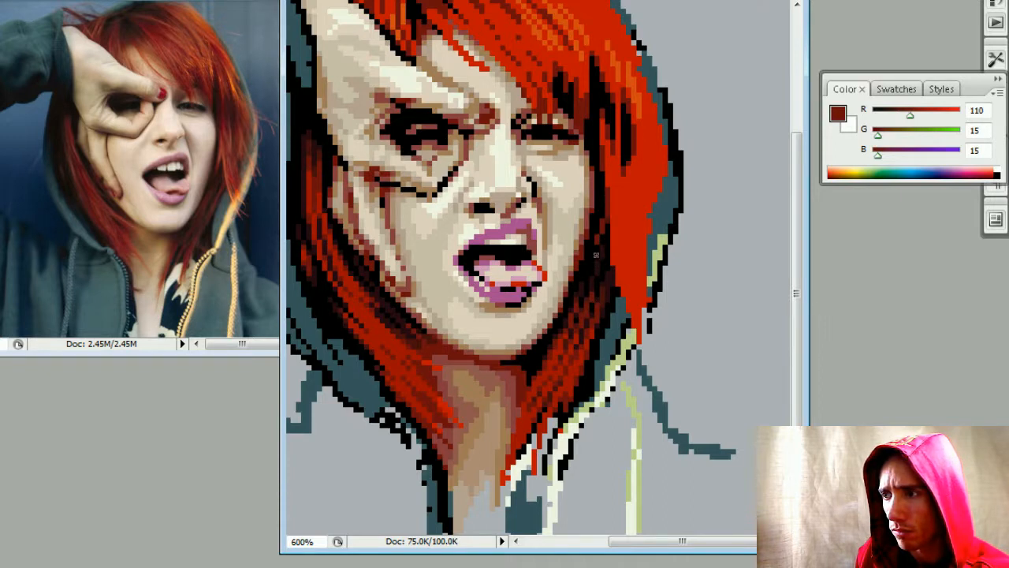
{"action": "left_click", "coordinate": [600, 248], "text": "alt"}
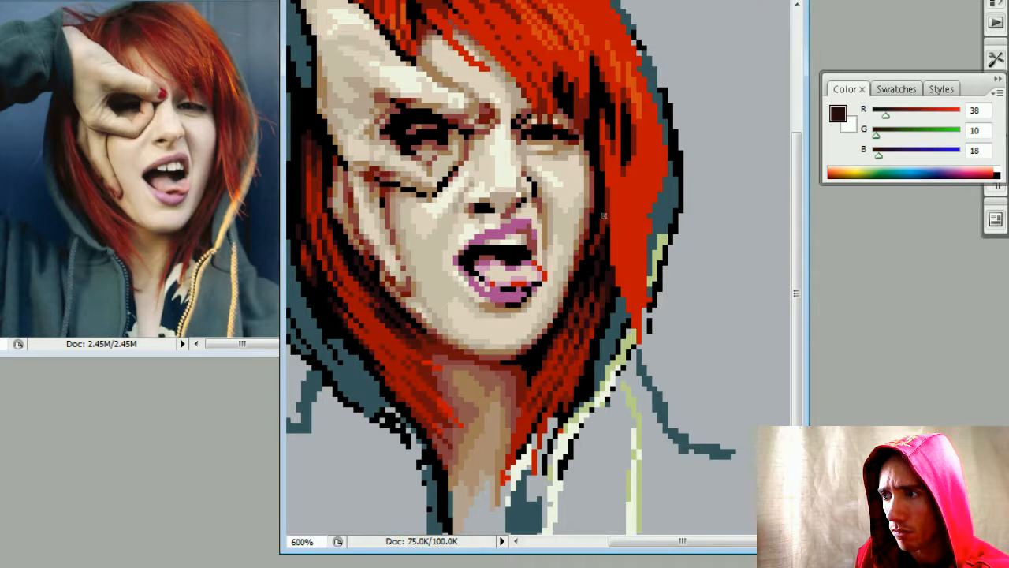
- Paint darker strands of sampled RGB 158, 15, 0 through the lower part of the bright red lock beside the cheek
{"action": "left_click", "coordinate": [621, 166], "text": "alt"}
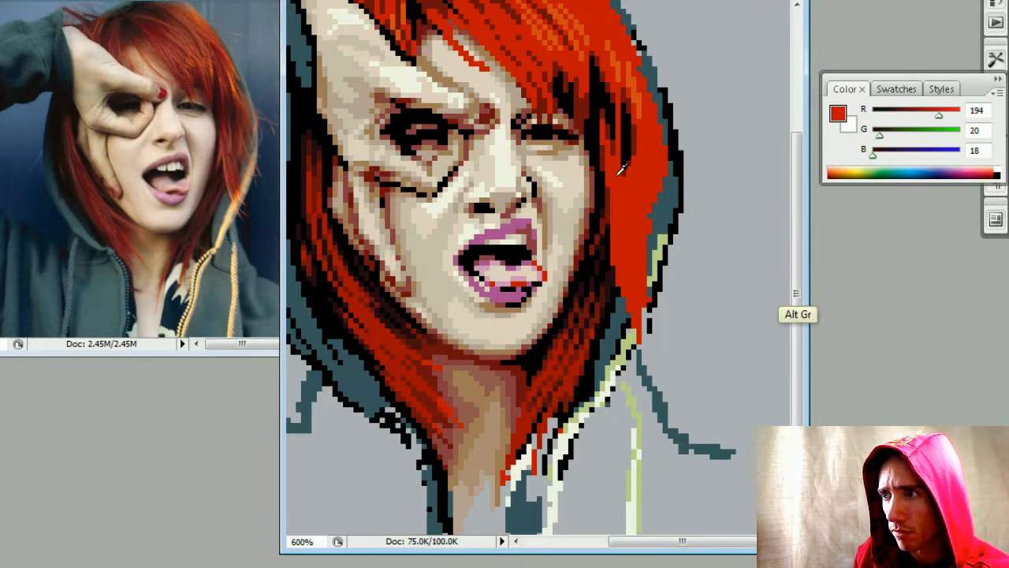
{"action": "left_click", "coordinate": [558, 354], "text": "alt"}
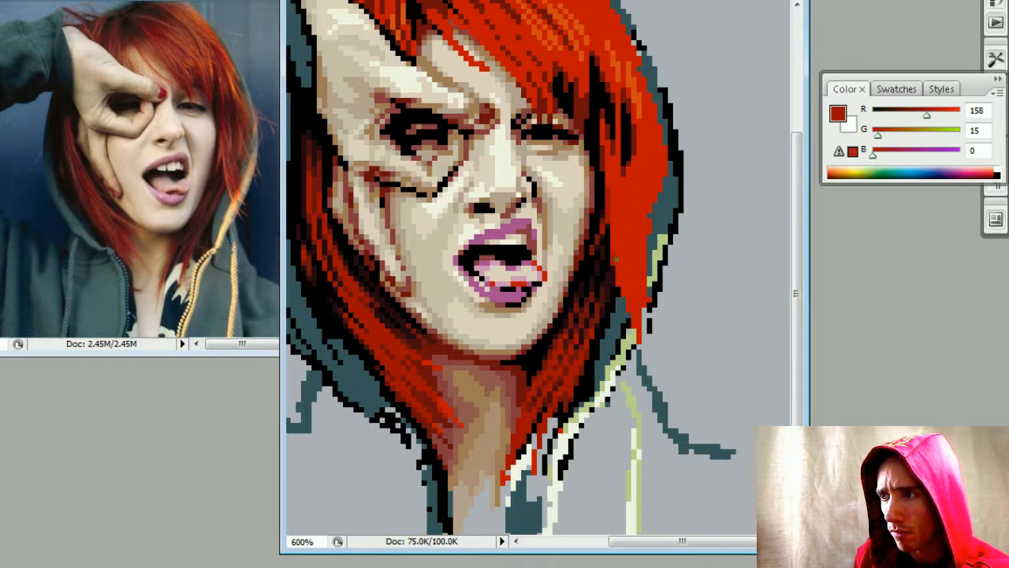
{"action": "left_click", "coordinate": [616, 295], "text": "alt"}
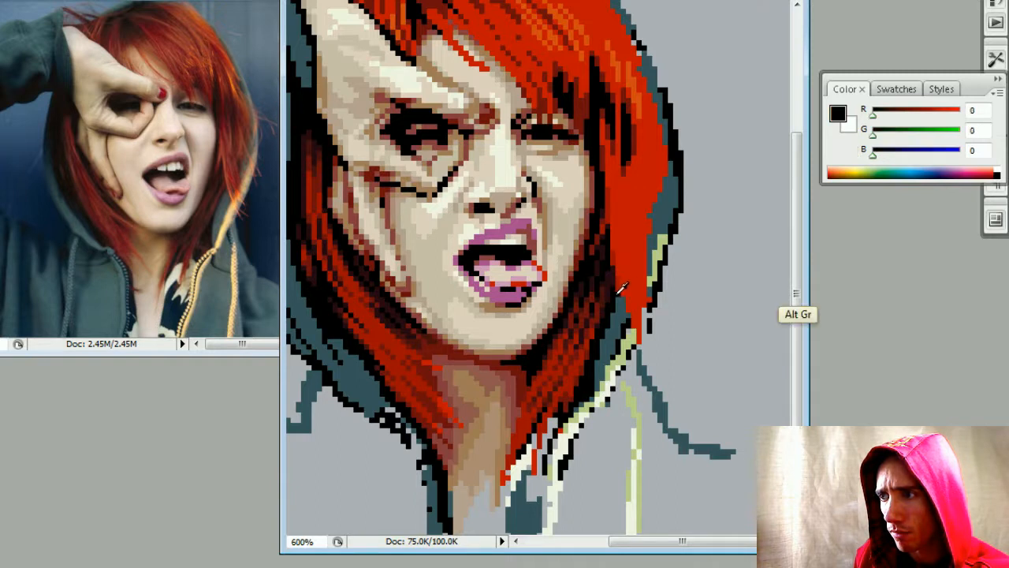
{"action": "left_click", "coordinate": [618, 279], "text": "alt"}
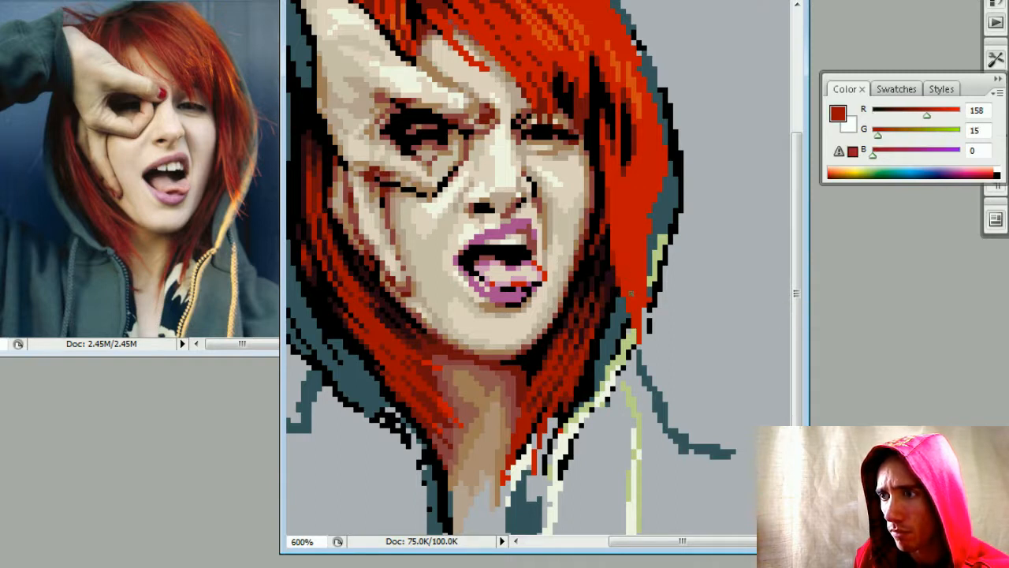
{"action": "mouse_move", "coordinate": [632, 300]}
{"action": "left_mouse_down"}
{"action": "mouse_move", "coordinate": [625, 205]}
{"action": "mouse_move", "coordinate": [643, 272]}
{"action": "left_mouse_up"}
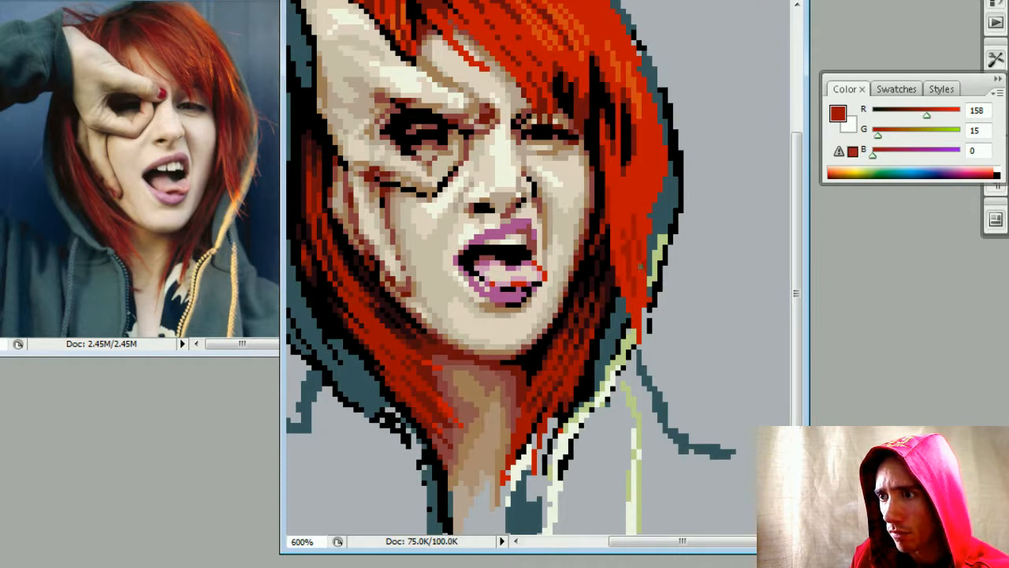
{"action": "left_click_drag", "start_coordinate": [618, 226], "coordinate": [614, 194]}
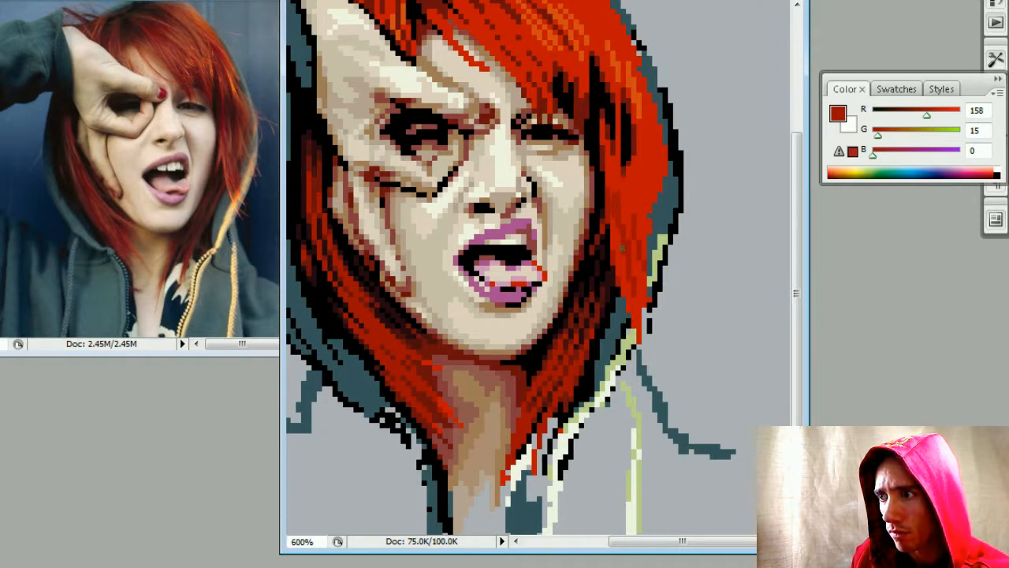
- Shade the middle and upper part of the bright red lock, alternating sampled RGB 194, 20, 0 and RGB 158, 15, 0
{"action": "left_click", "coordinate": [633, 205], "text": "alt"}
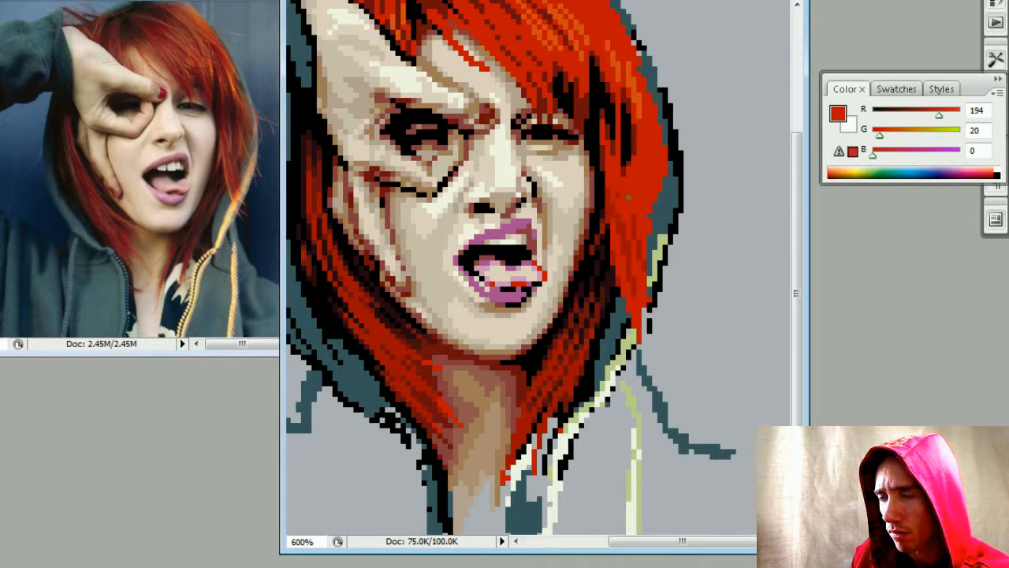
{"action": "left_click", "coordinate": [622, 226], "text": "alt"}
{"action": "left_click", "coordinate": [624, 201], "text": "alt"}
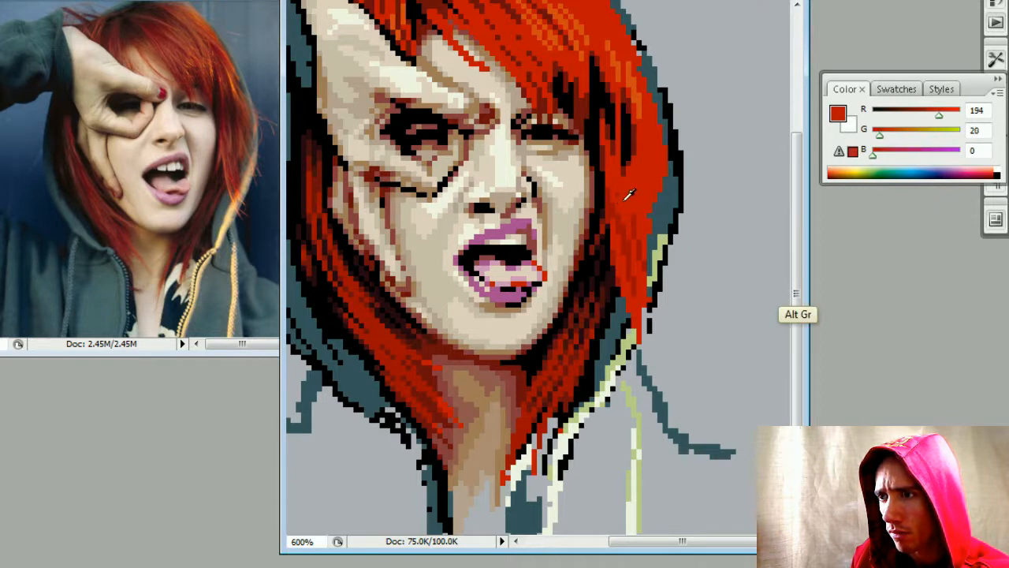
{"action": "left_click", "coordinate": [625, 207], "text": "alt"}
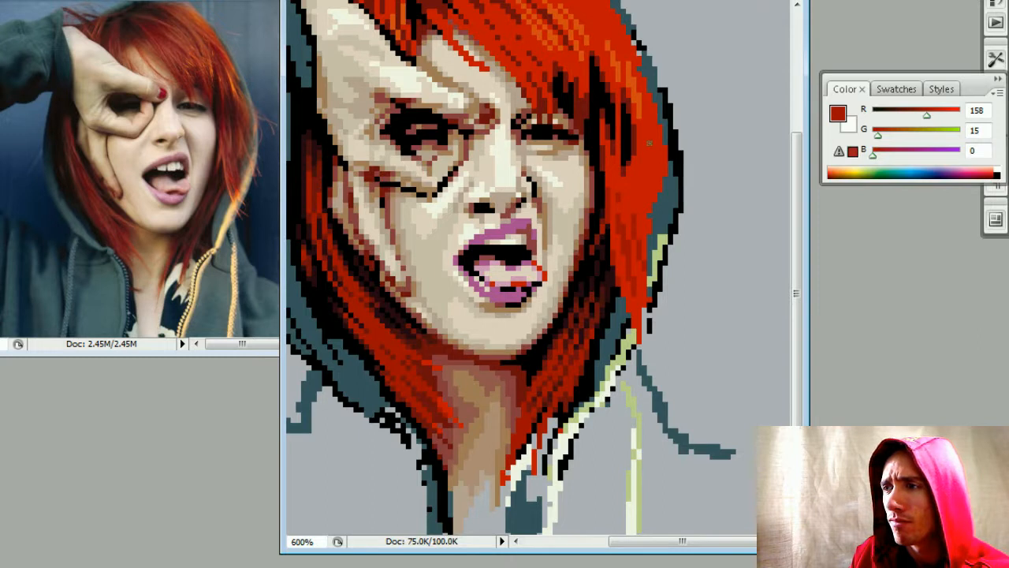
{"action": "left_click_drag", "start_coordinate": [636, 169], "coordinate": [653, 210]}
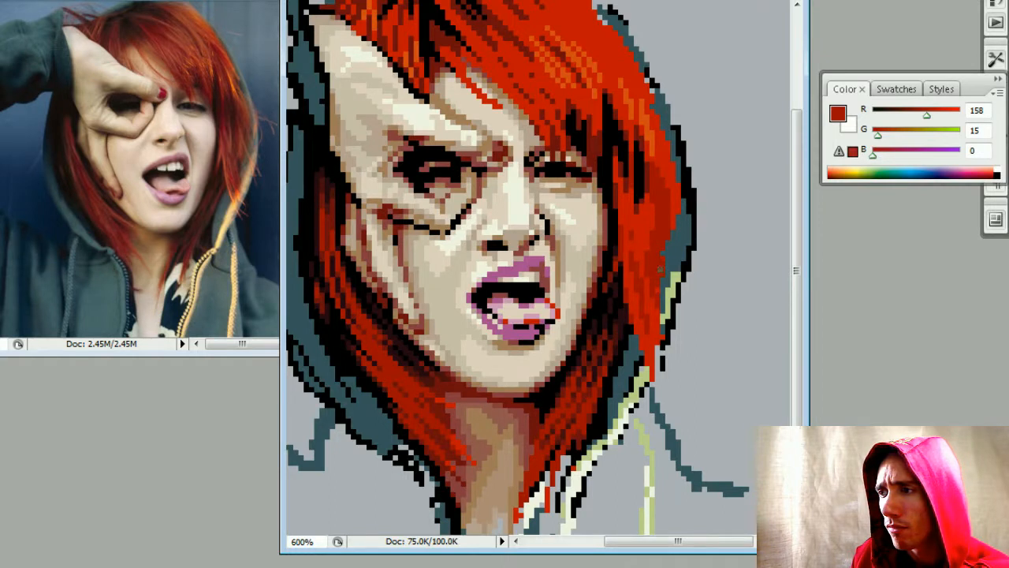
- Add deep red strands along the hood side of the lock with sampled RGB 110, 15, 15, RGB 71, 15, 15 and RGB 158, 15, 0
{"action": "left_click", "coordinate": [621, 254], "text": "alt"}
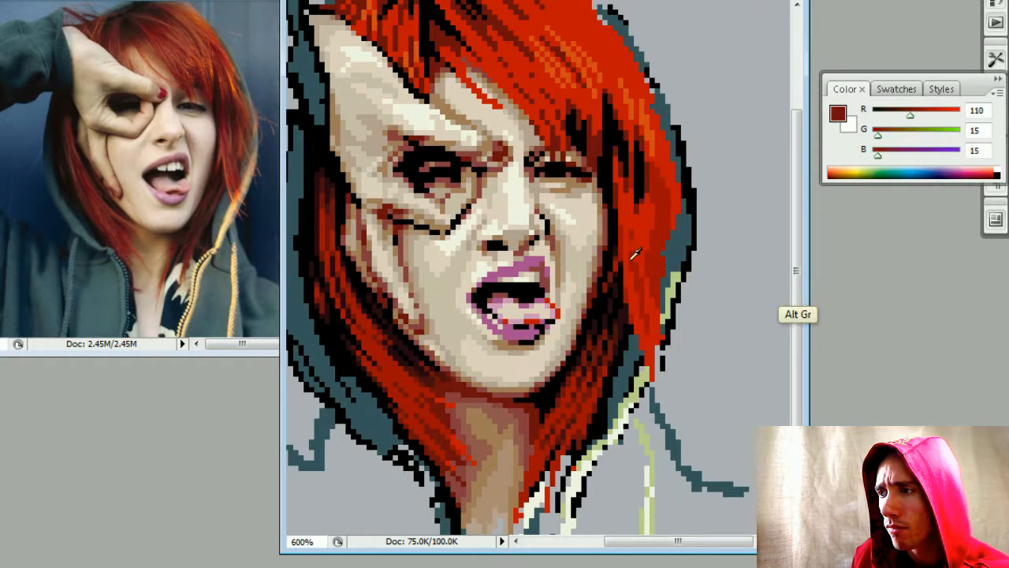
{"action": "mouse_move", "coordinate": [655, 260]}
{"action": "left_mouse_down"}
{"action": "mouse_move", "coordinate": [656, 288]}
{"action": "mouse_move", "coordinate": [652, 250]}
{"action": "left_mouse_up"}
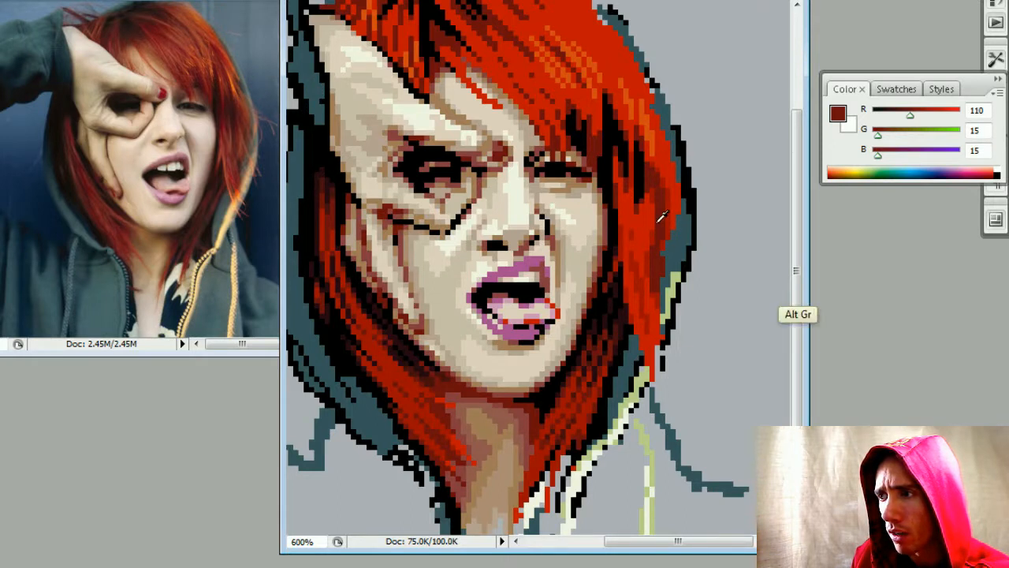
{"action": "left_click", "coordinate": [618, 324], "text": "alt"}
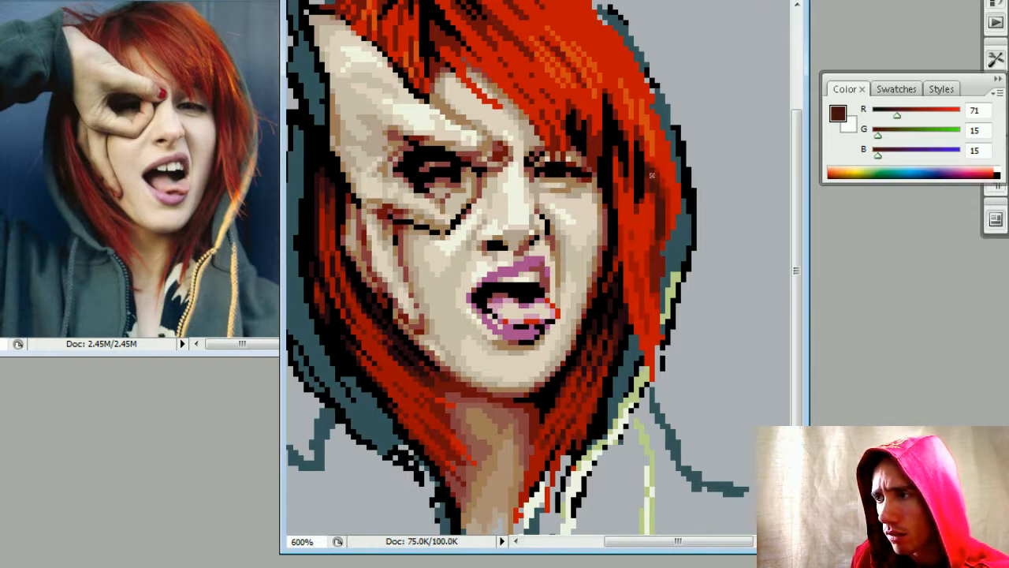
{"action": "left_click", "coordinate": [665, 165], "text": "alt"}
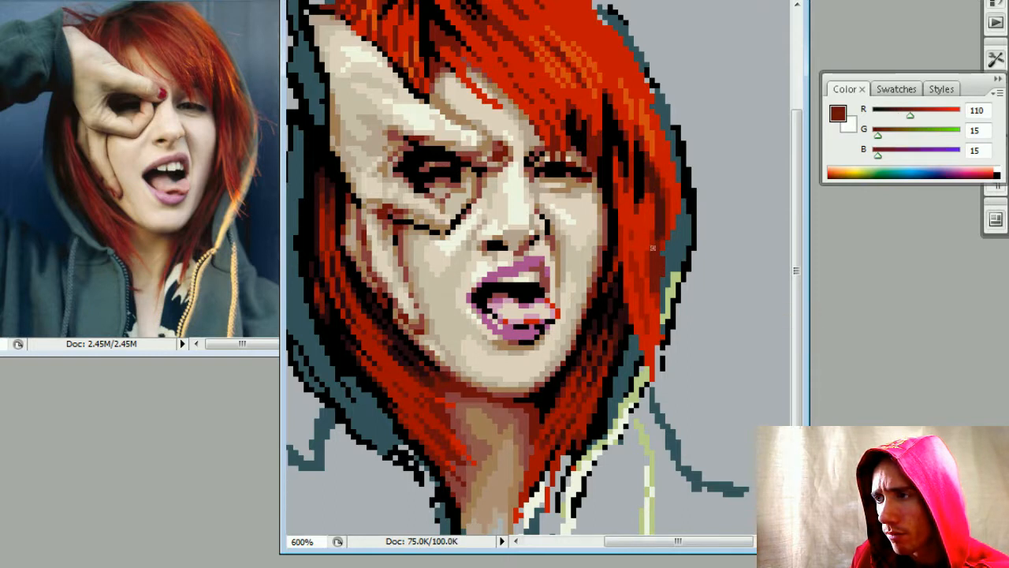
{"action": "left_click", "coordinate": [659, 229], "text": "alt"}
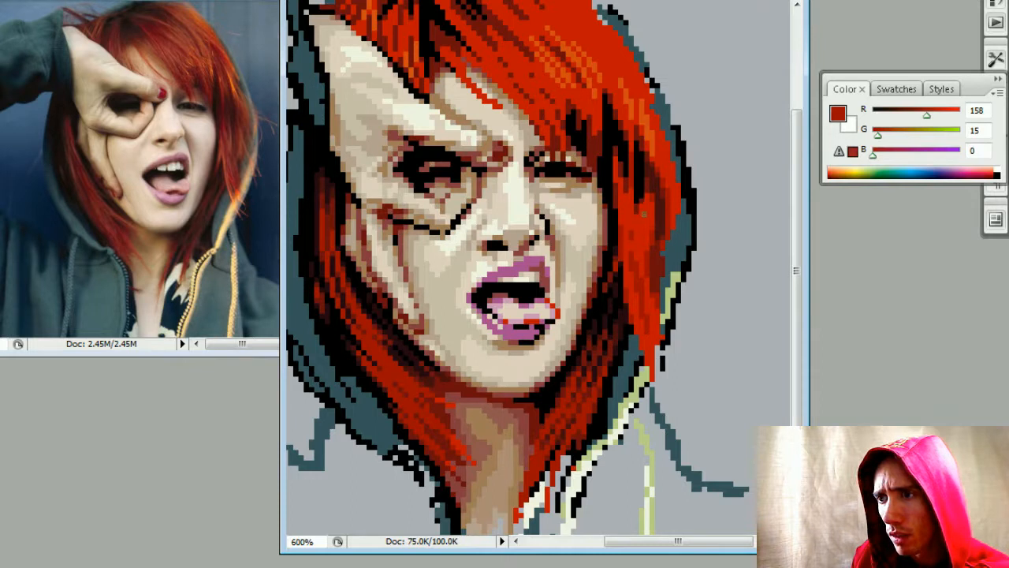
- Deepen the darkest strands in the upper part of the lock with sampled RGB 38, 10, 18 and RGB 71, 15, 15
{"action": "scroll", "coordinate": [643, 181], "scroll_direction": "up", "scroll_amount": 2}
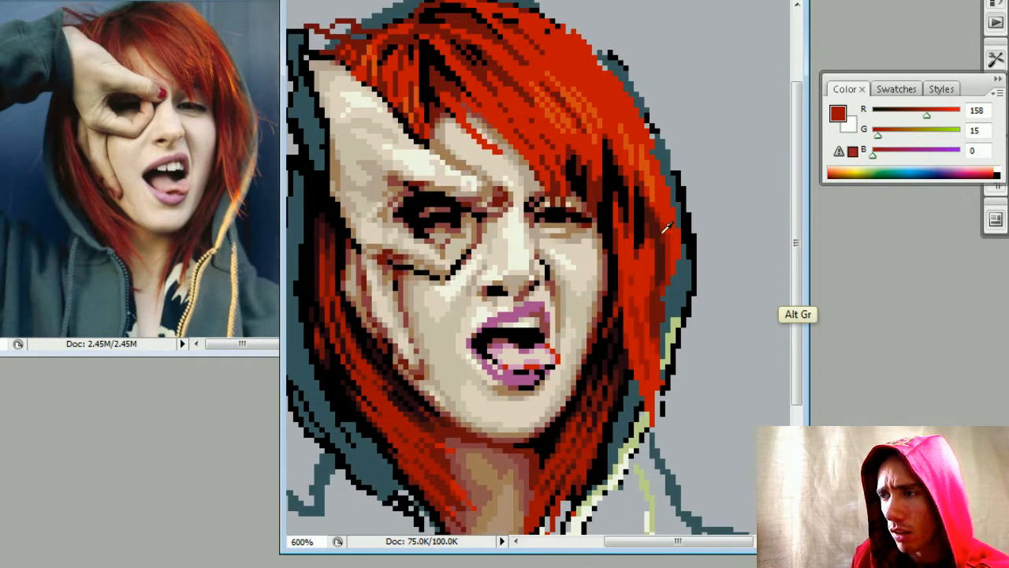
{"action": "left_click", "coordinate": [623, 371], "text": "alt"}
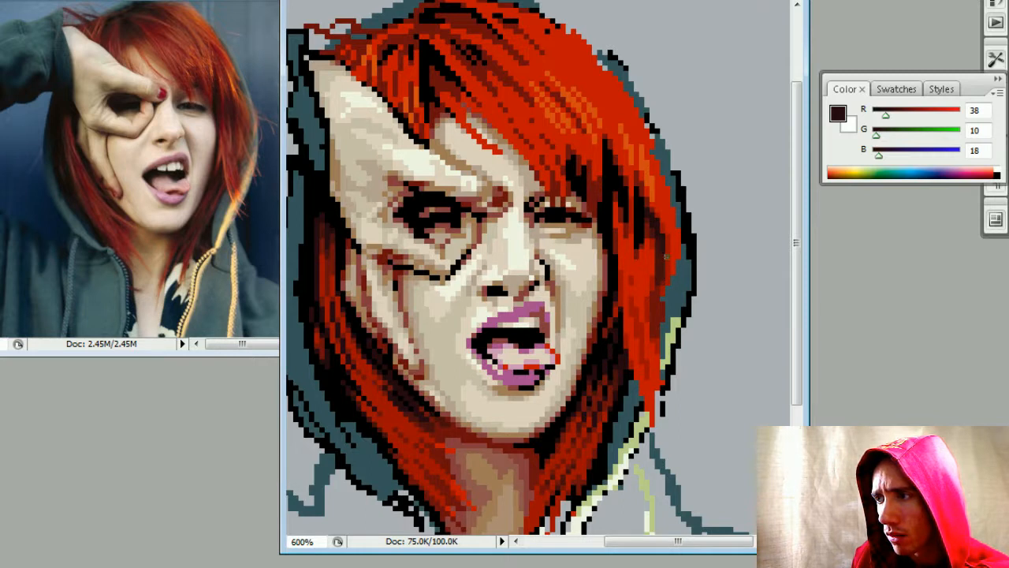
{"action": "left_click", "coordinate": [666, 251], "text": "alt"}
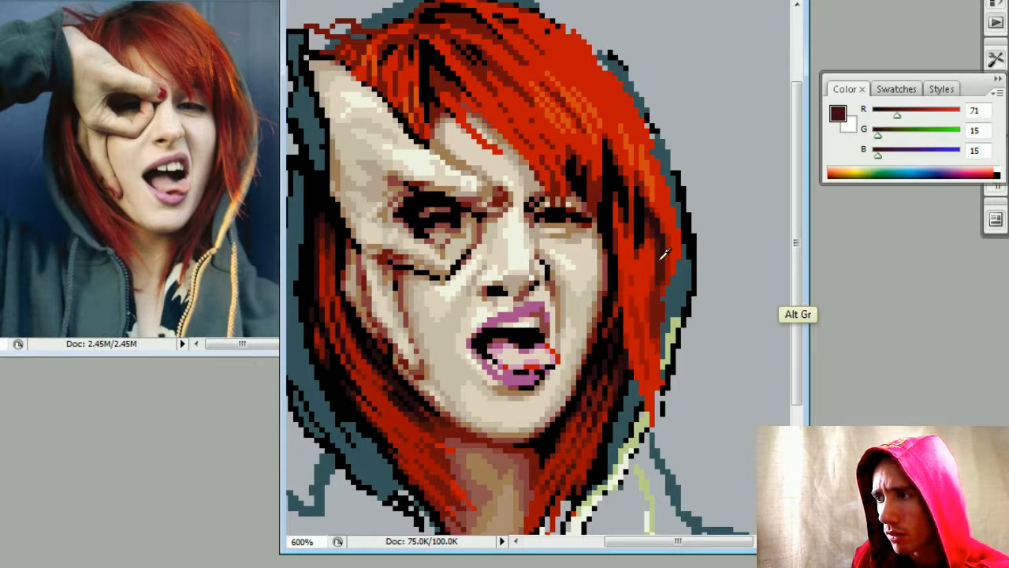
{"action": "left_click", "coordinate": [655, 204], "text": "alt"}
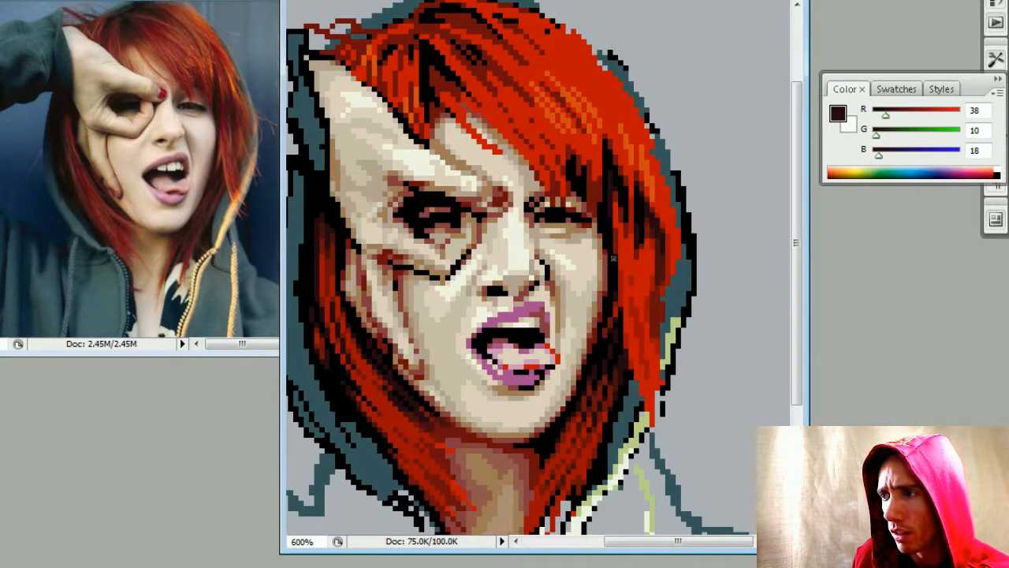
{"action": "key", "text": "ISO_Level3_Shift"}
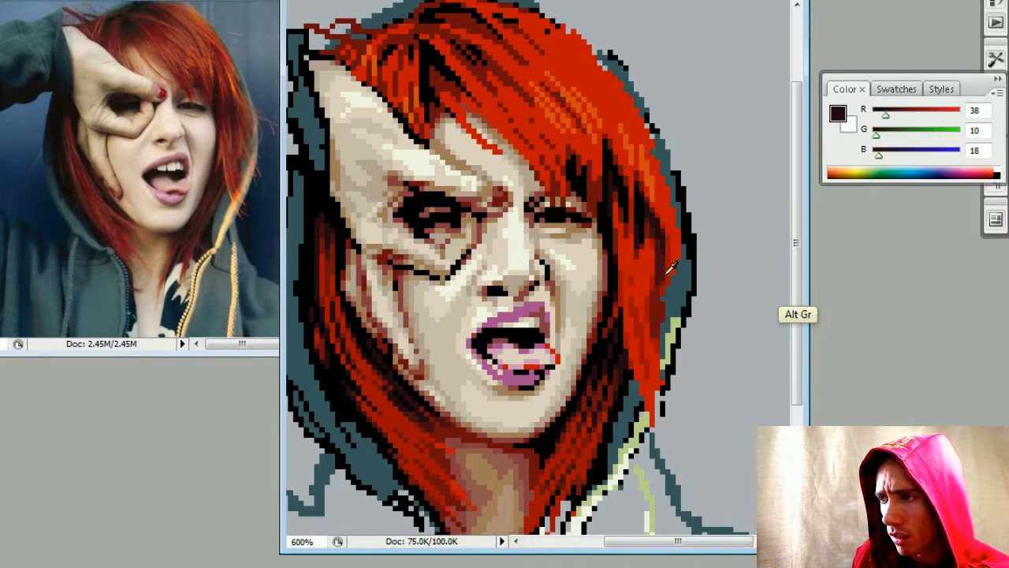
{"action": "left_click", "coordinate": [668, 271]}
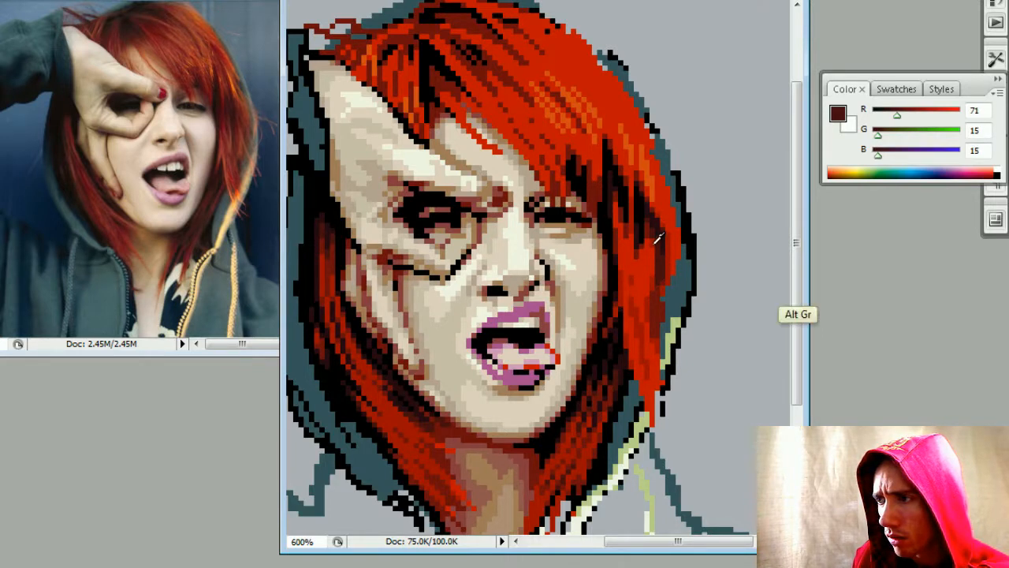
- Extend the dark strands down the lock's middle with sampled RGB 71, 15, 15, RGB 110, 15, 15, RGB 158, 15, 0 and RGB 38, 10, 18
{"action": "left_click", "coordinate": [654, 243], "text": "alt"}
{"action": "mouse_move", "coordinate": [648, 251]}
{"action": "left_mouse_down"}
{"action": "mouse_move", "coordinate": [640, 288]}
{"action": "mouse_move", "coordinate": [641, 274]}
{"action": "left_mouse_up"}
{"action": "left_click", "coordinate": [659, 276], "text": "alt"}
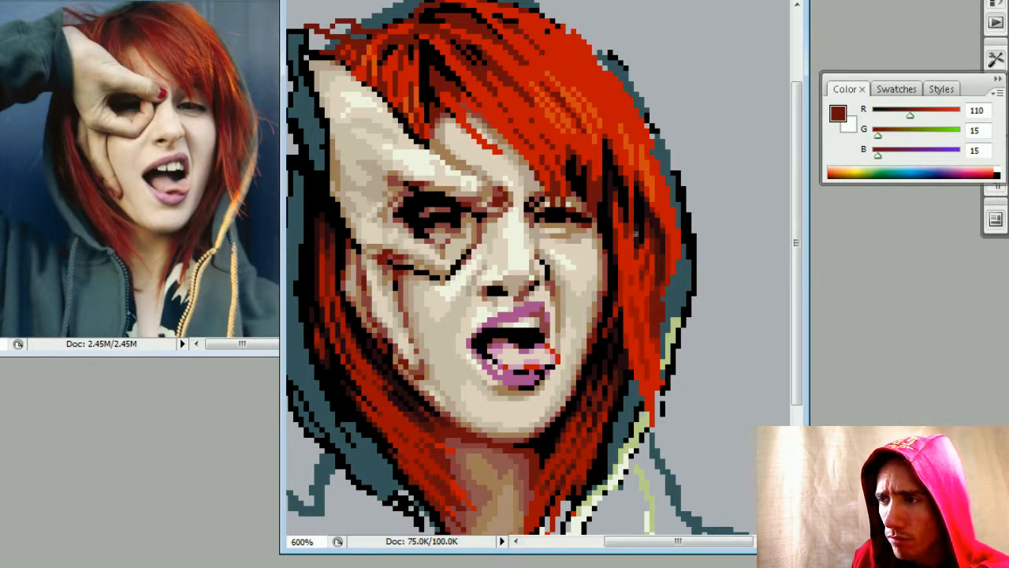
{"action": "left_click", "coordinate": [637, 219], "text": "alt"}
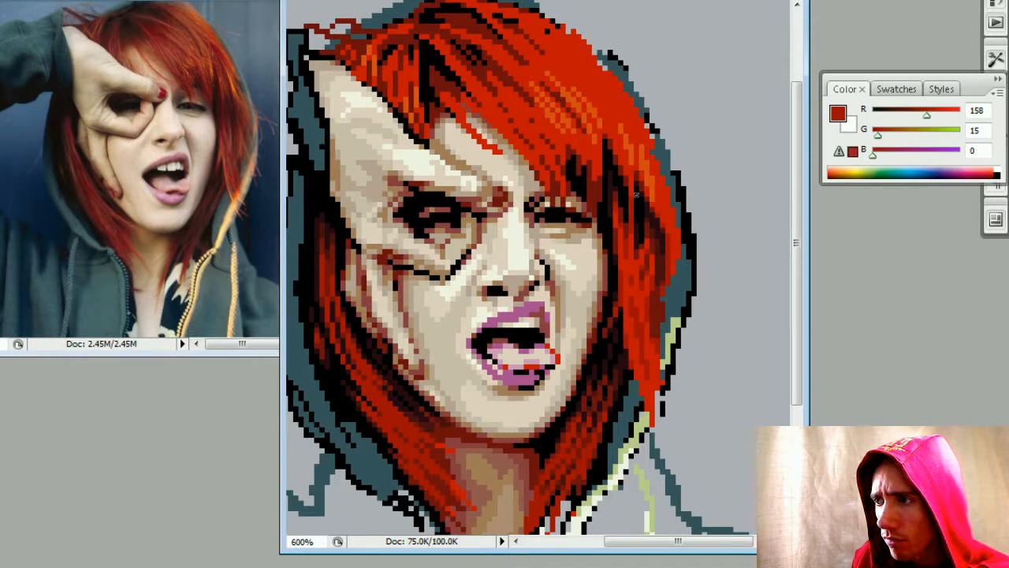
{"action": "left_click", "coordinate": [664, 228], "text": "alt"}
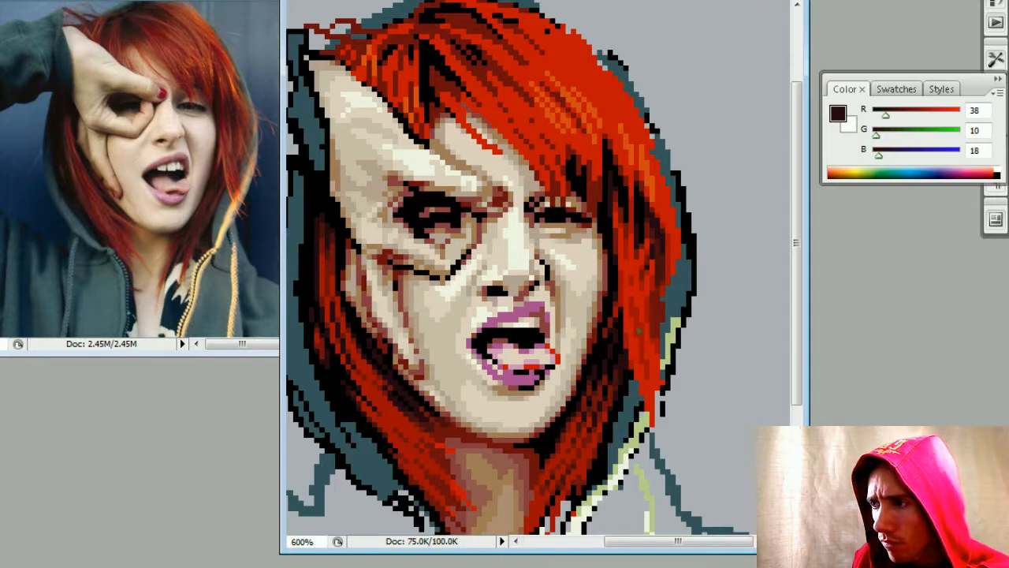
- Break up the lower half of the lock into fine strands, alternating sampled RGB 110, 15, 15, RGB 194, 20, 0 and RGB 158, 15, 0
{"action": "left_click", "coordinate": [645, 274], "text": "alt"}
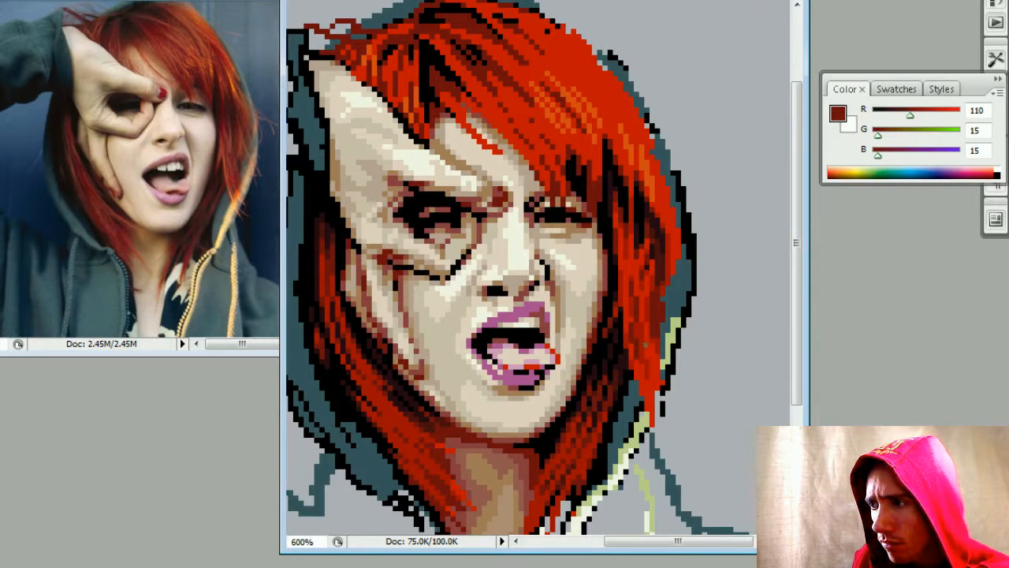
{"action": "left_click", "coordinate": [645, 337], "text": "alt"}
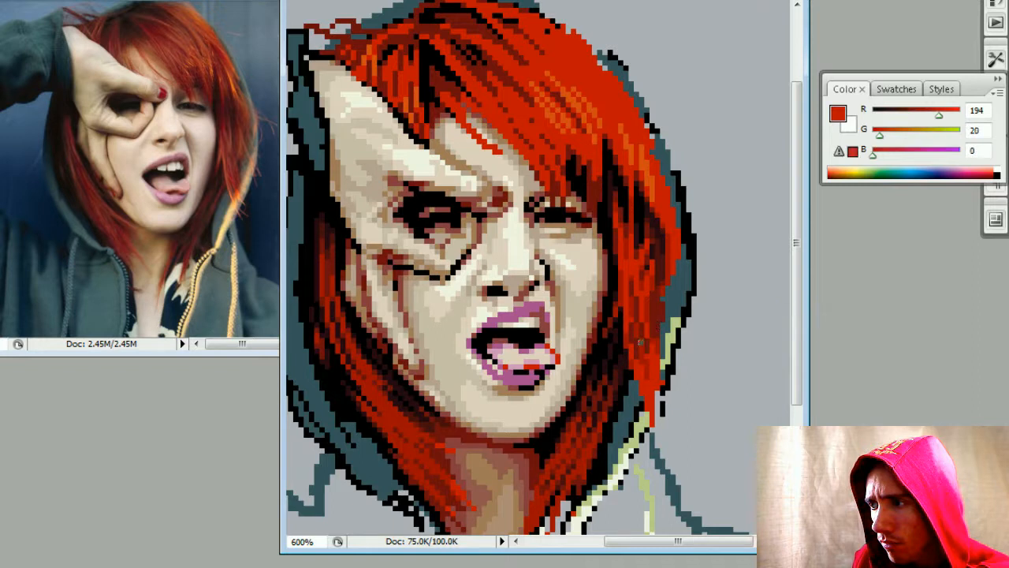
{"action": "left_click", "coordinate": [648, 301], "text": "alt"}
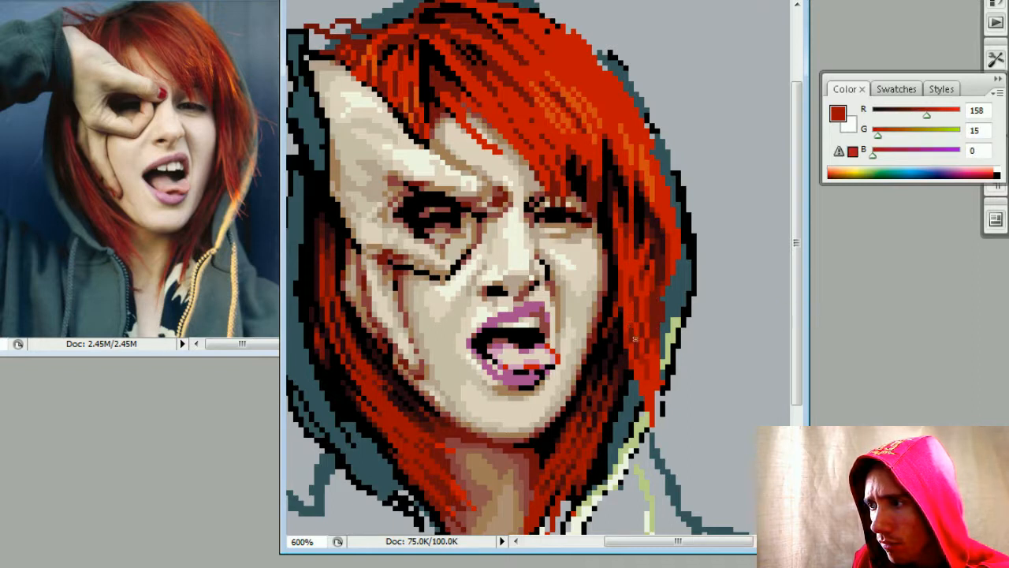
{"action": "left_click", "coordinate": [631, 272], "text": "alt"}
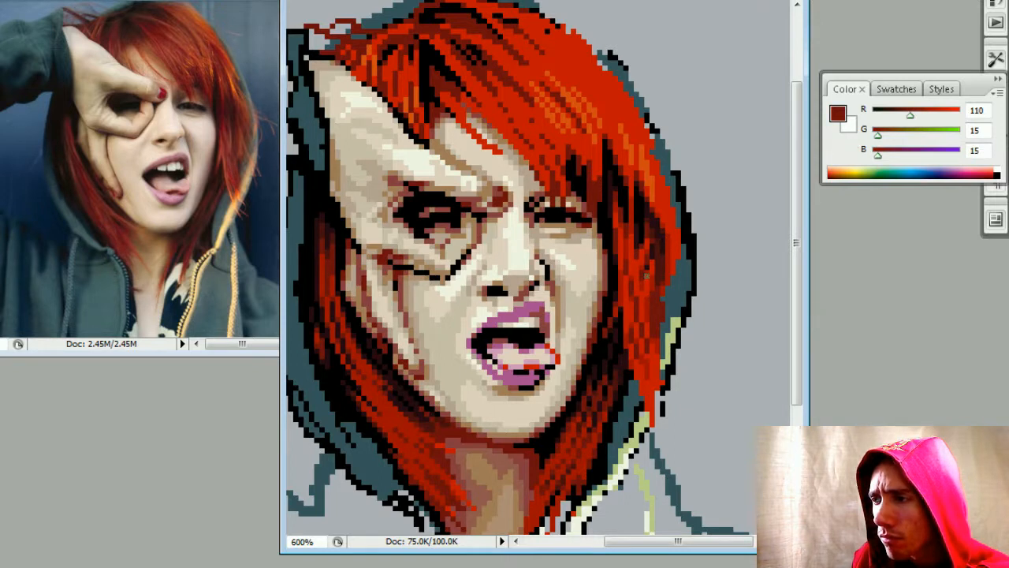
{"action": "left_click", "coordinate": [633, 294], "text": "alt"}
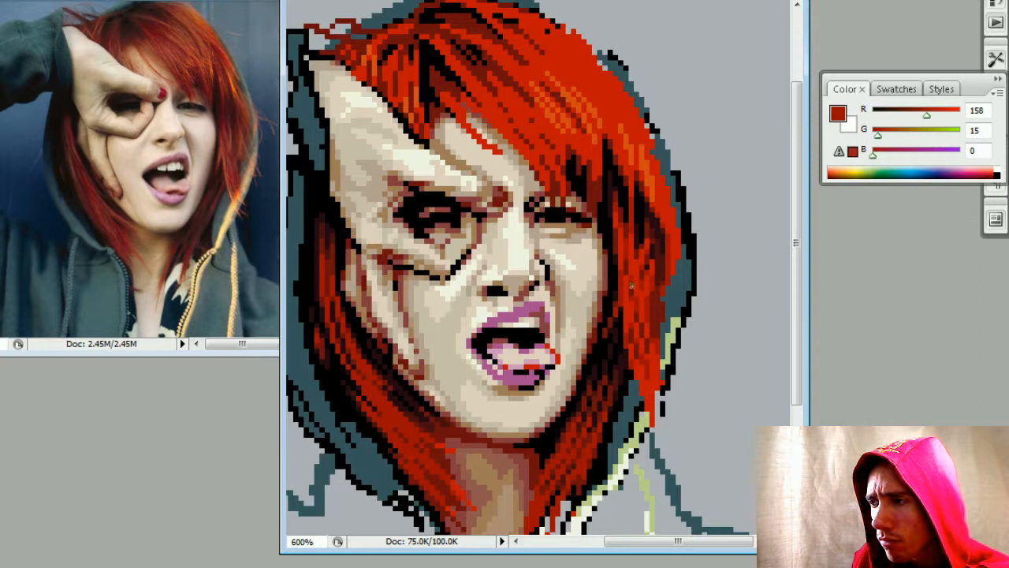
- Add orange highlight strands of sampled RGB 209, 74, 18 along the cheek-side edge of the lock
{"action": "left_click", "coordinate": [658, 179], "text": "alt"}
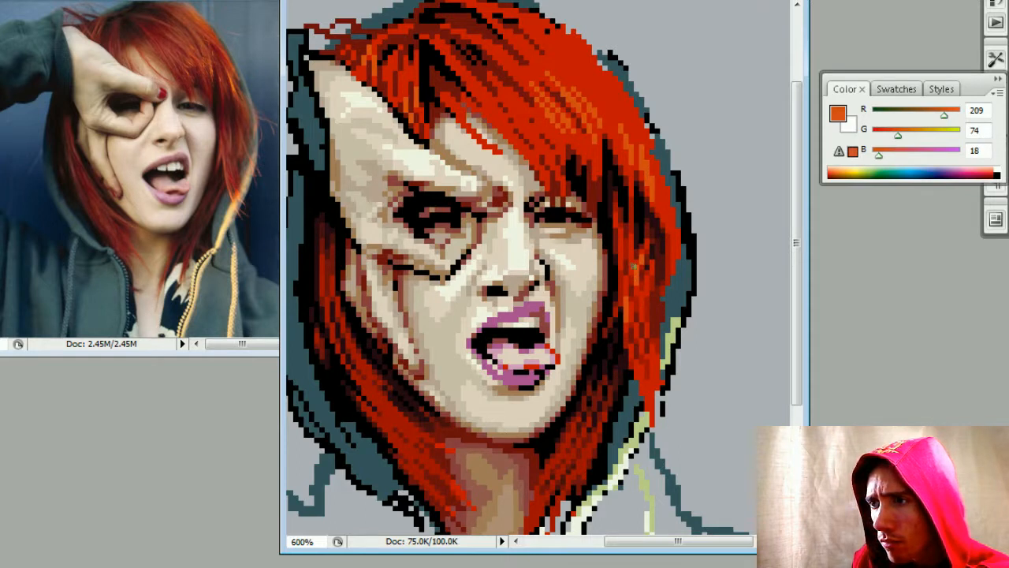
{"action": "left_click", "coordinate": [642, 345], "text": "alt"}
{"action": "left_click_drag", "start_coordinate": [631, 338], "coordinate": [632, 328]}
{"action": "left_click", "coordinate": [634, 335], "text": "alt"}
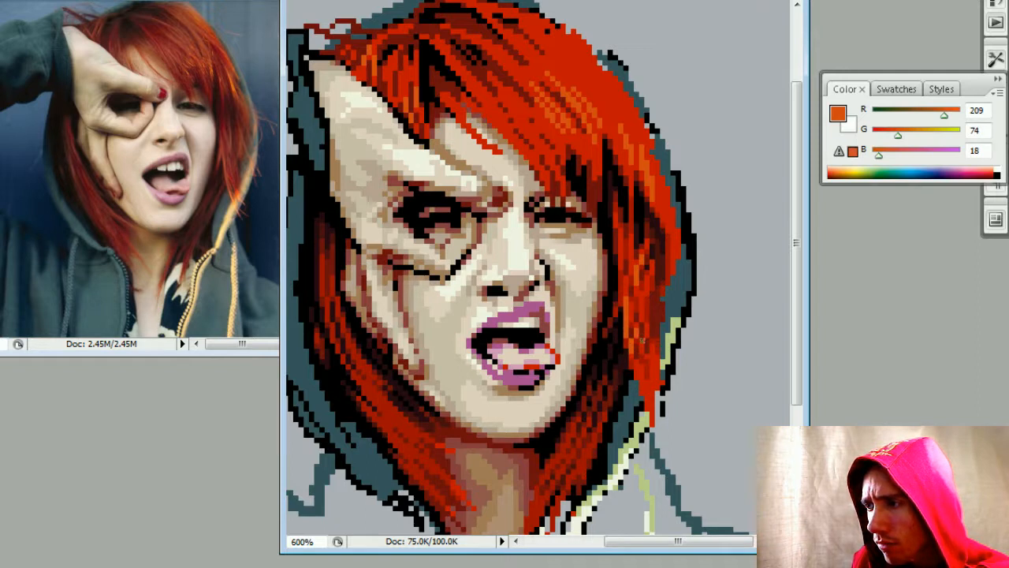
- Examine the whole pixel portrait at zoom levels from 100% to 600%, checking the lock's new strands and orange highlights
{"action": "key", "text": "ctrl+minus"}
{"action": "key", "text": "ctrl+minus"}
{"action": "key", "text": "ctrl+minus"}
{"action": "key", "text": "ctrl+minus"}
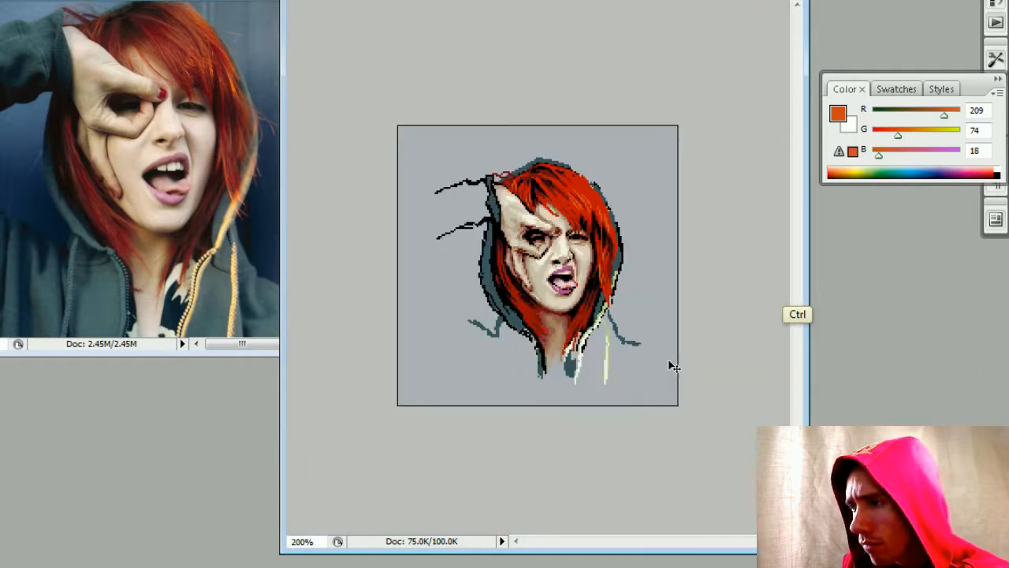
{"action": "key", "text": "ctrl+minus"}
{"action": "key", "text": "ctrl+plus"}
{"action": "key", "text": "ctrl+plus"}
{"action": "key", "text": "ctrl+plus"}
{"action": "key", "text": "ctrl+plus"}
{"action": "key", "text": "ctrl+plus"}
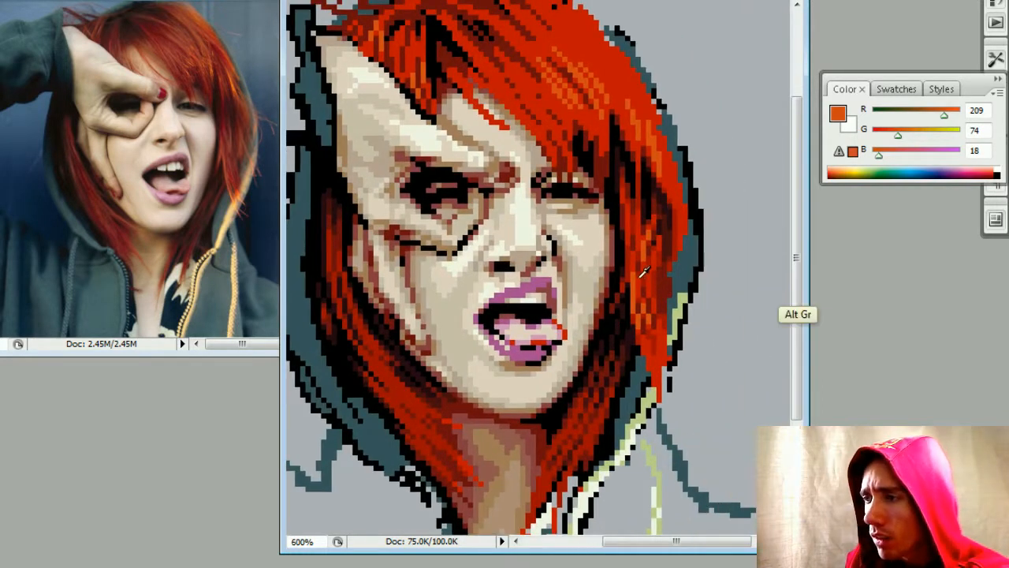
- Break up the orange strand in the lock's lower half with sampled RGB 194, 20, 0 and RGB 158, 15, 0
{"action": "left_click", "coordinate": [639, 272], "text": "alt"}
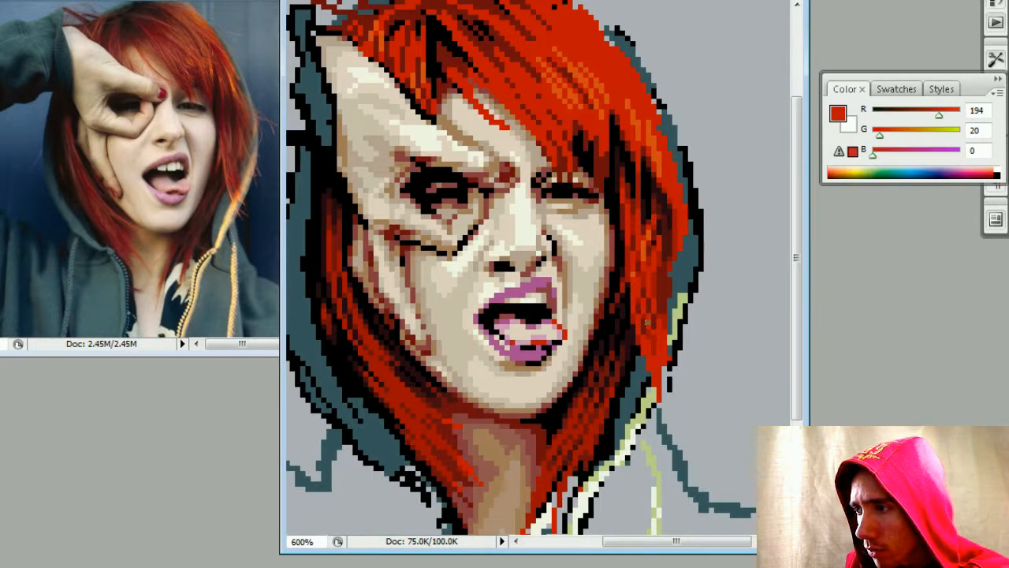
{"action": "left_click", "coordinate": [643, 278], "text": "alt"}
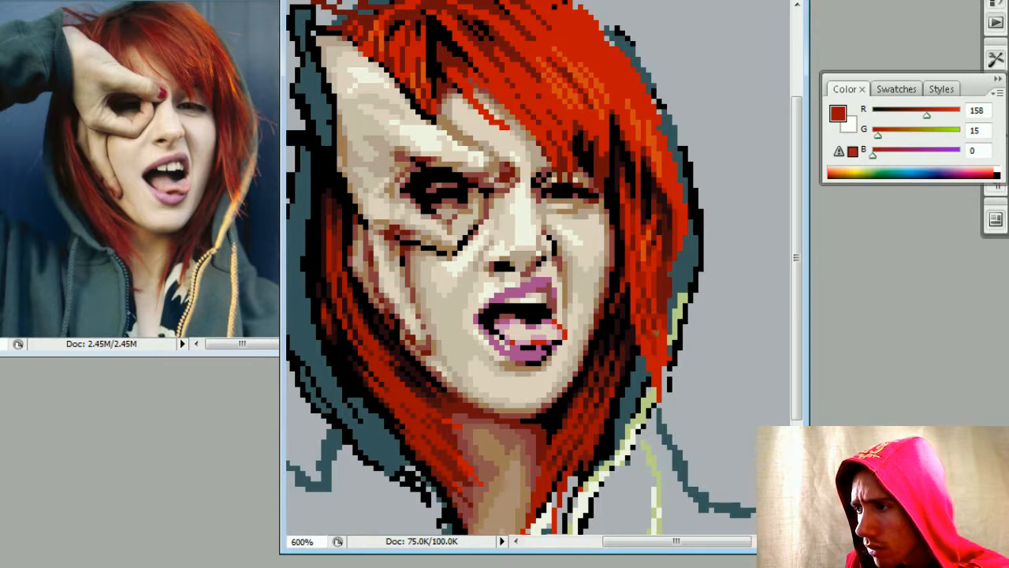
- Examine the portrait at zoom levels from 100% to 600%, checking the lock's strands against the reference photo
{"action": "key", "text": "ctrl+minus"}
{"action": "key", "text": "ctrl+minus"}
{"action": "key", "text": "ctrl+minus"}
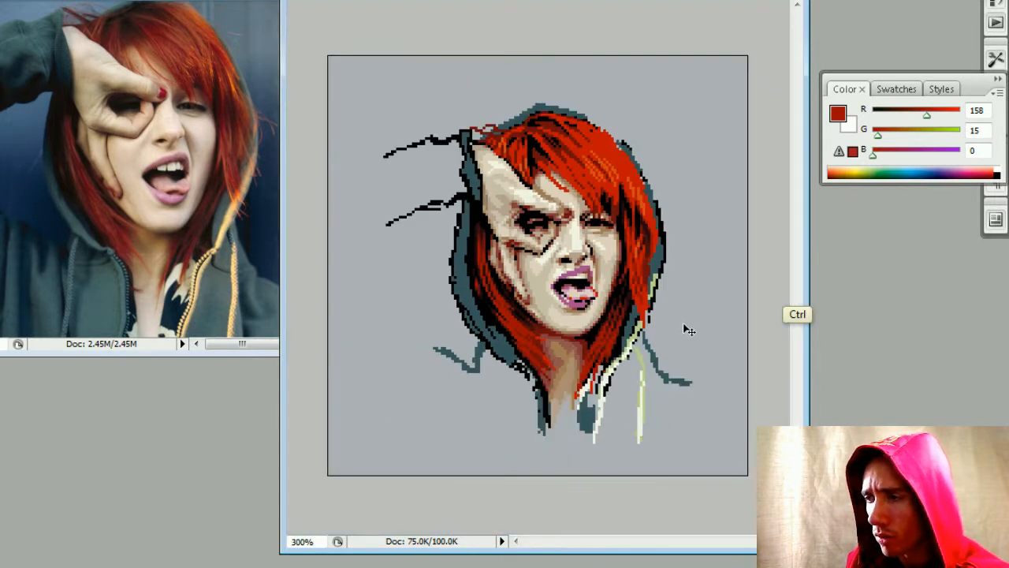
{"action": "key", "text": "ctrl+minus"}
{"action": "key", "text": "ctrl+minus"}
{"action": "key", "text": "ctrl+plus"}
{"action": "key", "text": "ctrl+plus"}
{"action": "key", "text": "ctrl+plus"}
{"action": "key", "text": "ctrl+plus"}
{"action": "key", "text": "ctrl+plus"}
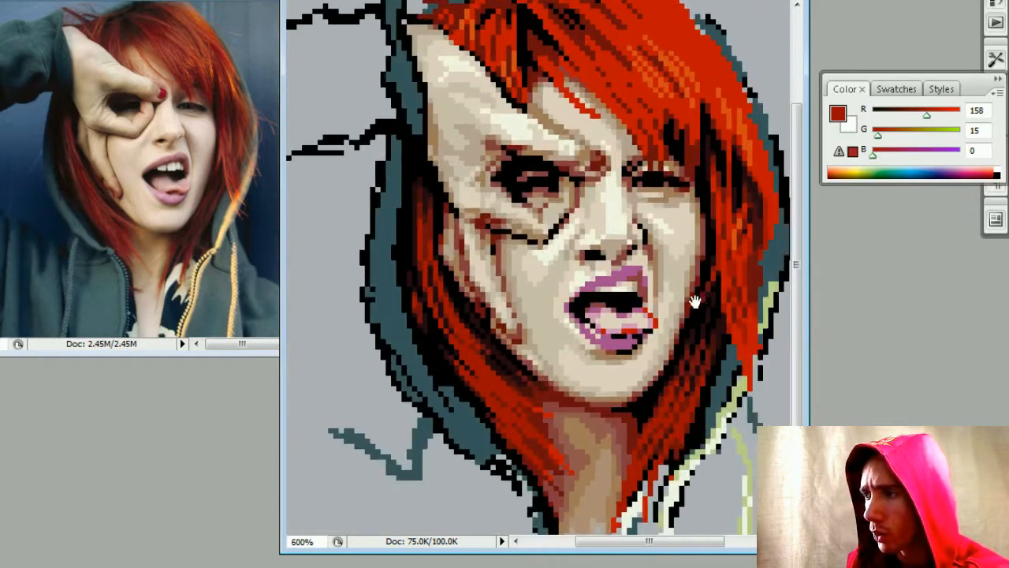
{"action": "left_click_drag", "start_coordinate": [695, 302], "coordinate": [614, 323]}
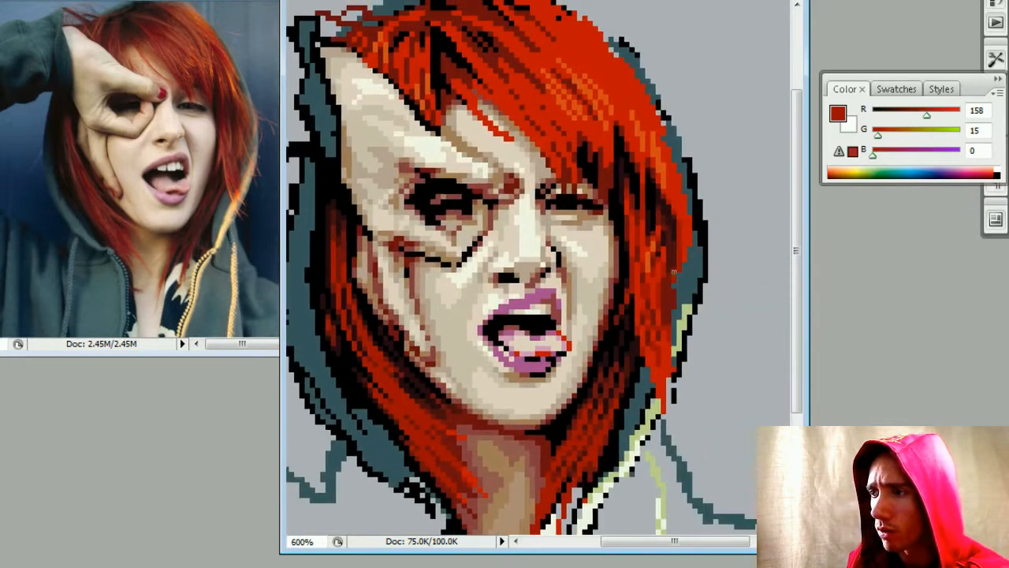
- Refine the strands near the lock's outer edge and lower end with sampled RGB 194, 20, 0 and RGB 158, 15, 0
{"action": "left_click", "coordinate": [659, 253], "text": "alt"}
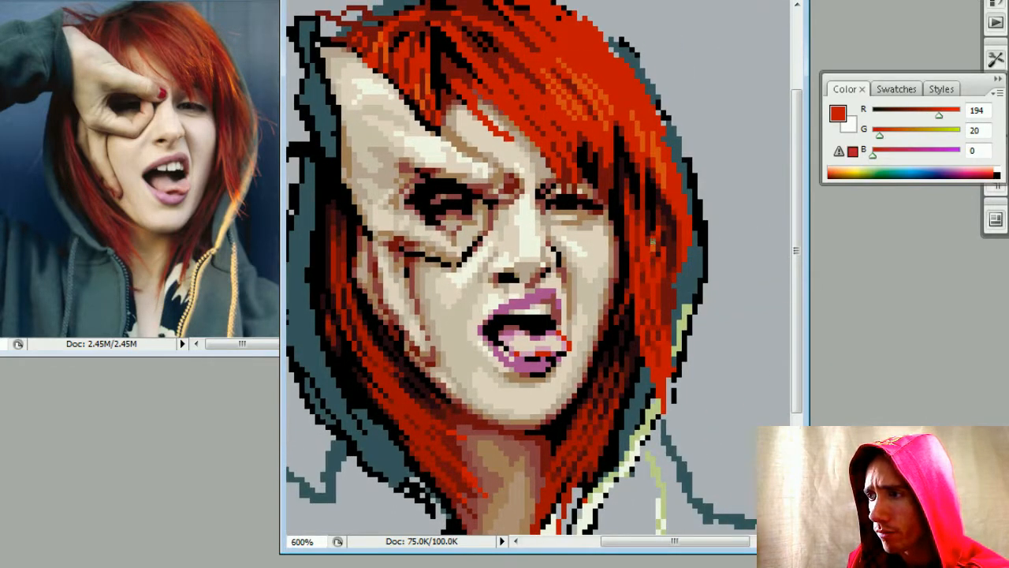
{"action": "left_click", "coordinate": [662, 240], "text": "alt"}
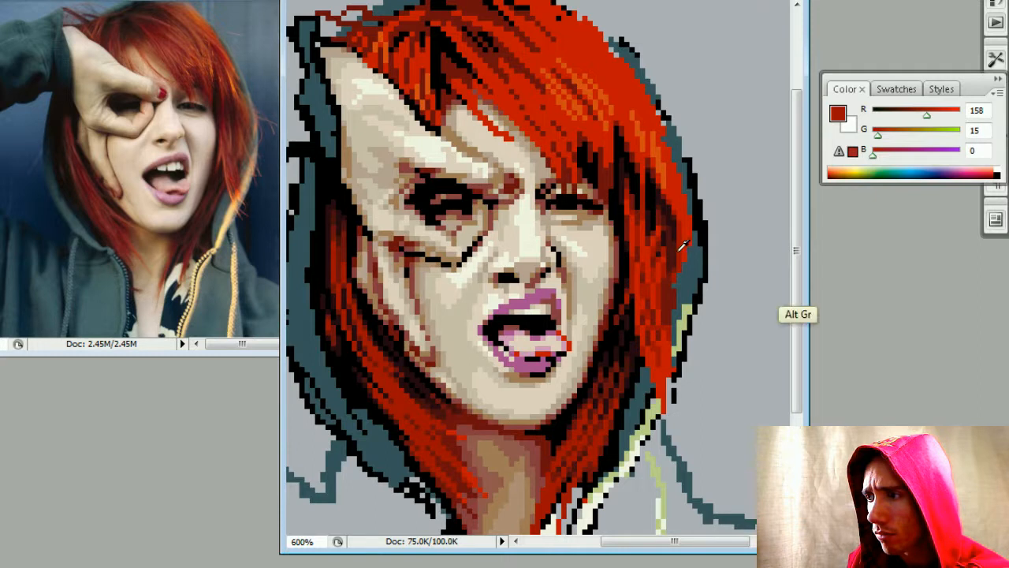
{"action": "left_click", "coordinate": [663, 327], "text": "alt"}
{"action": "left_click", "coordinate": [663, 314], "text": "alt"}
{"action": "left_click_drag", "start_coordinate": [658, 315], "coordinate": [658, 322]}
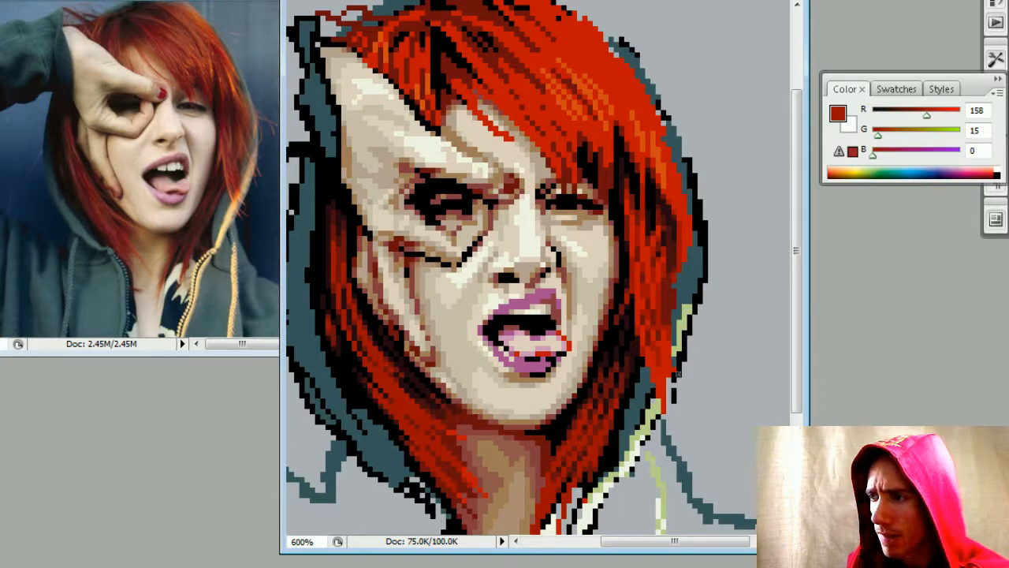
- Extend the lock's lower tip with loose orange strands of sampled RGB 209, 74, 18 over the hood's edge
{"action": "left_click", "coordinate": [666, 163], "text": "alt"}
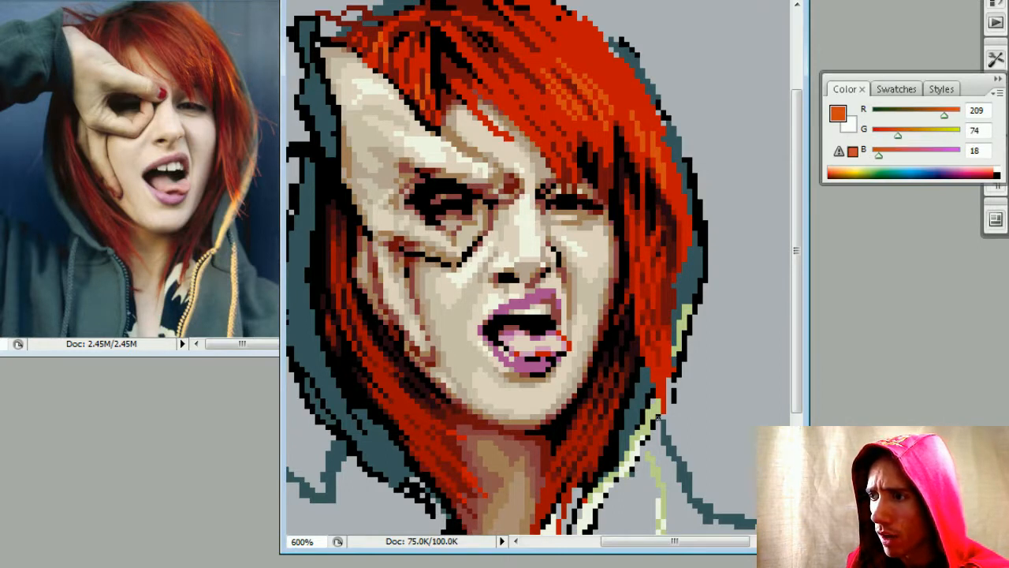
{"action": "left_click_drag", "start_coordinate": [653, 375], "coordinate": [669, 422]}
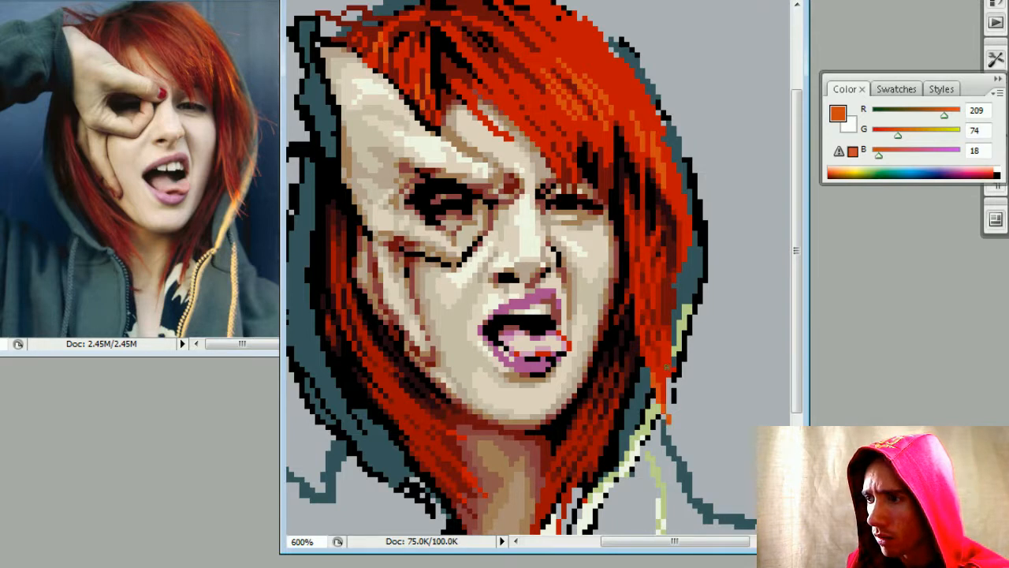
{"action": "left_click", "coordinate": [677, 392]}
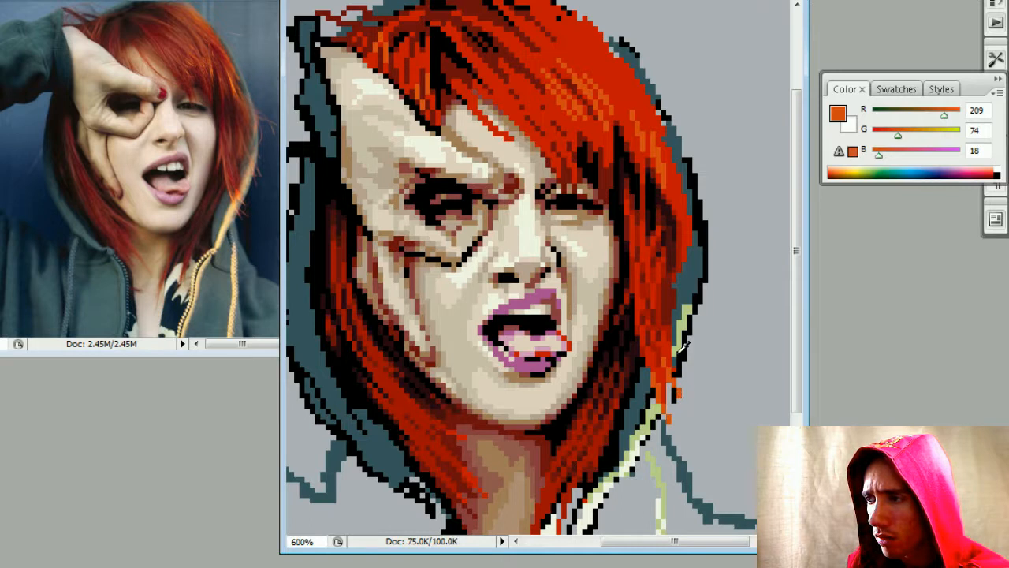
- Rework the hood trim around the lock's tip, alternating sampled green RGB 186, 207, 138, teal RGB 54, 87, 92 and orange RGB 209, 74, 18
{"action": "left_click", "coordinate": [678, 351], "text": "alt"}
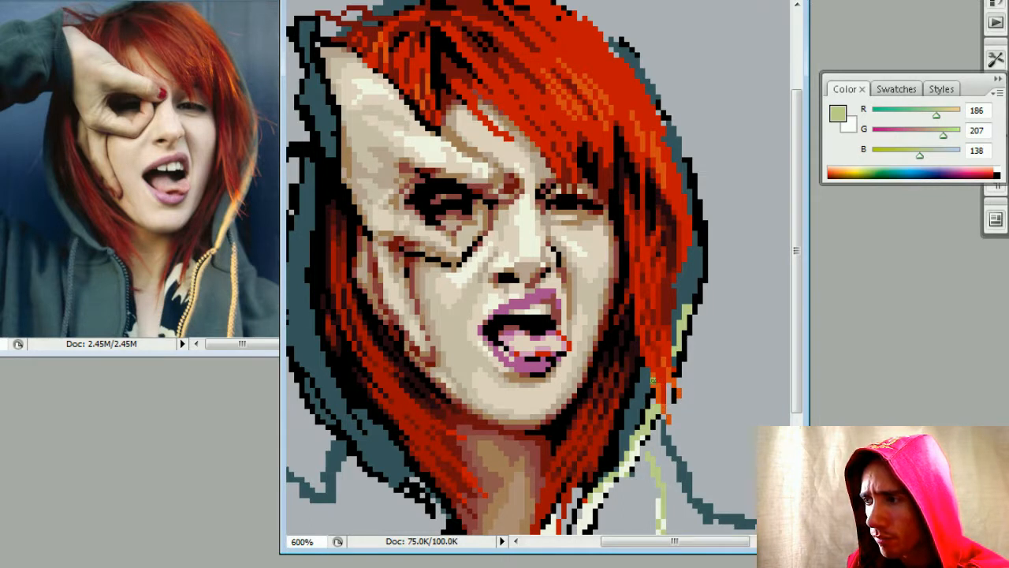
{"action": "left_click", "coordinate": [672, 391], "text": "alt"}
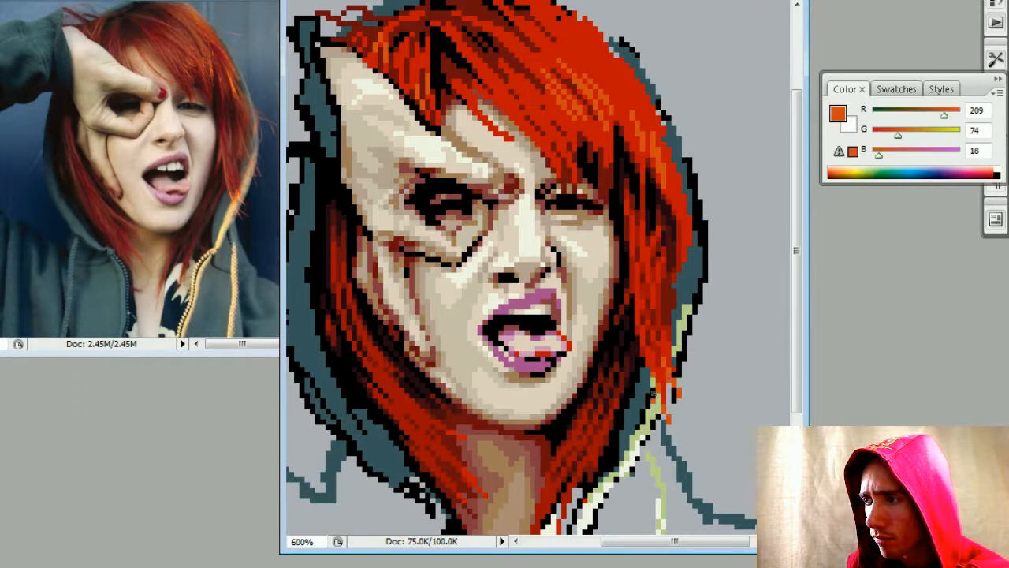
{"action": "left_click", "coordinate": [651, 386], "text": "alt"}
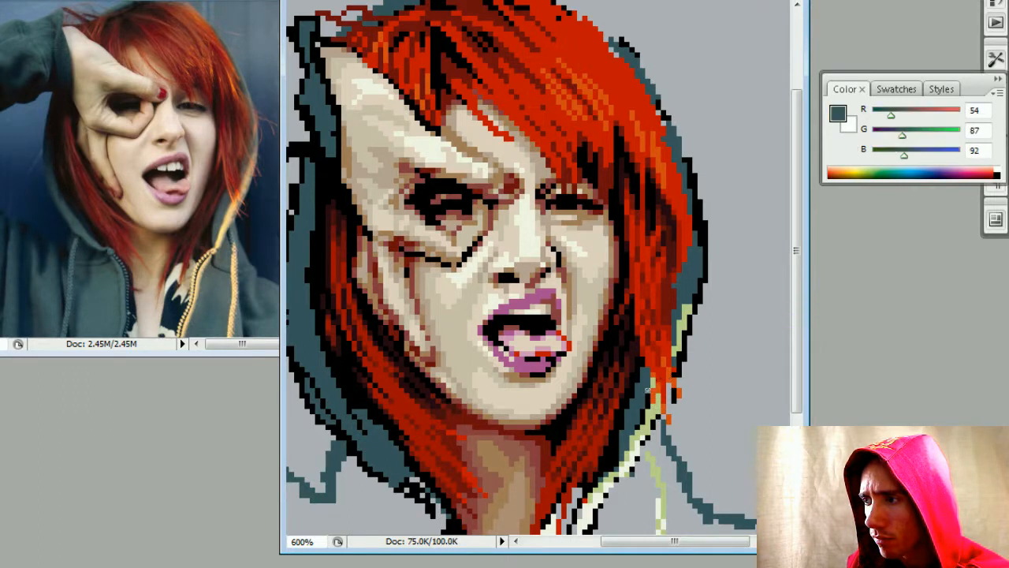
{"action": "left_click", "coordinate": [648, 410], "text": "alt"}
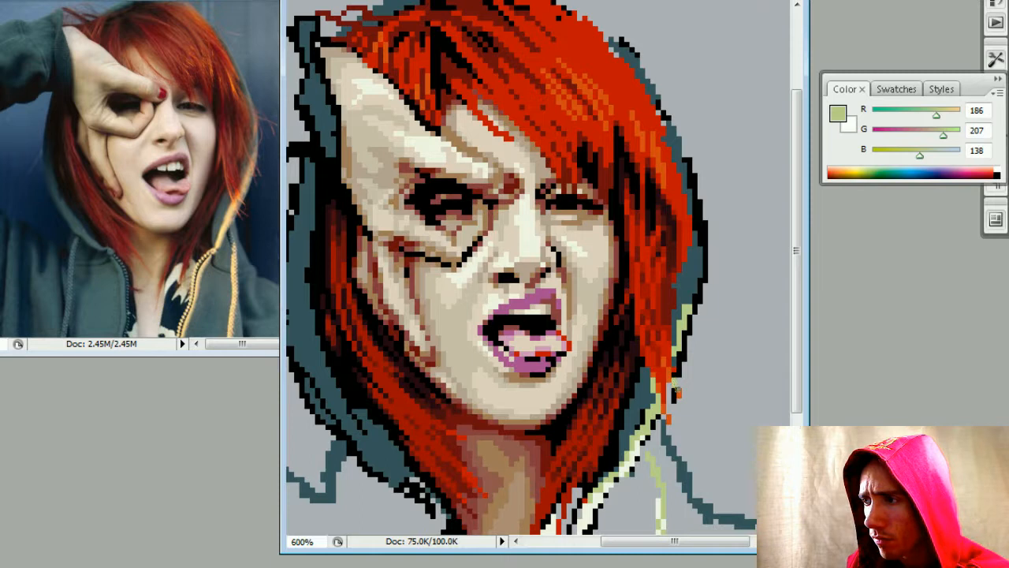
{"action": "left_click", "coordinate": [676, 359], "text": "alt"}
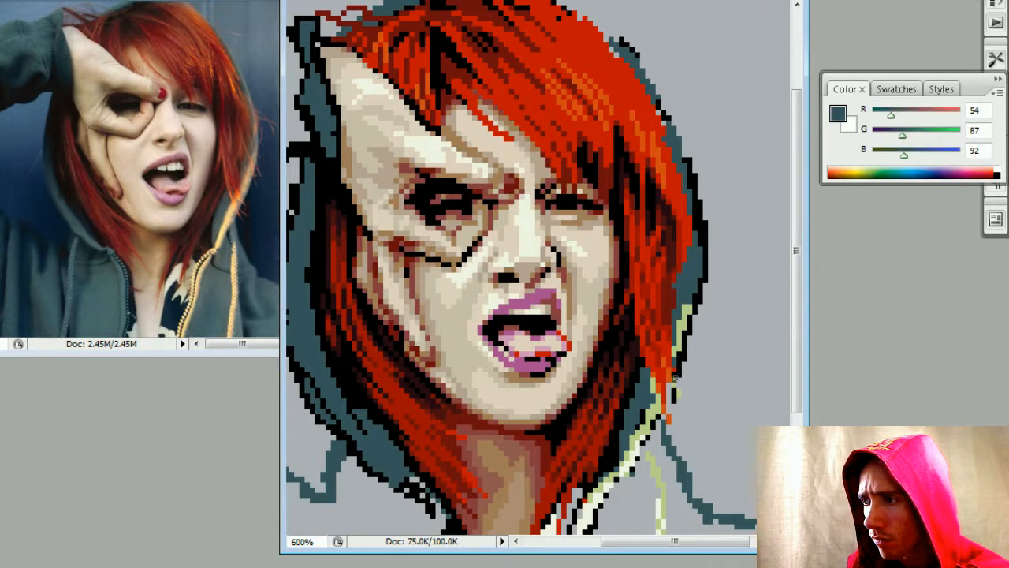
{"action": "left_click", "coordinate": [676, 367], "text": "alt"}
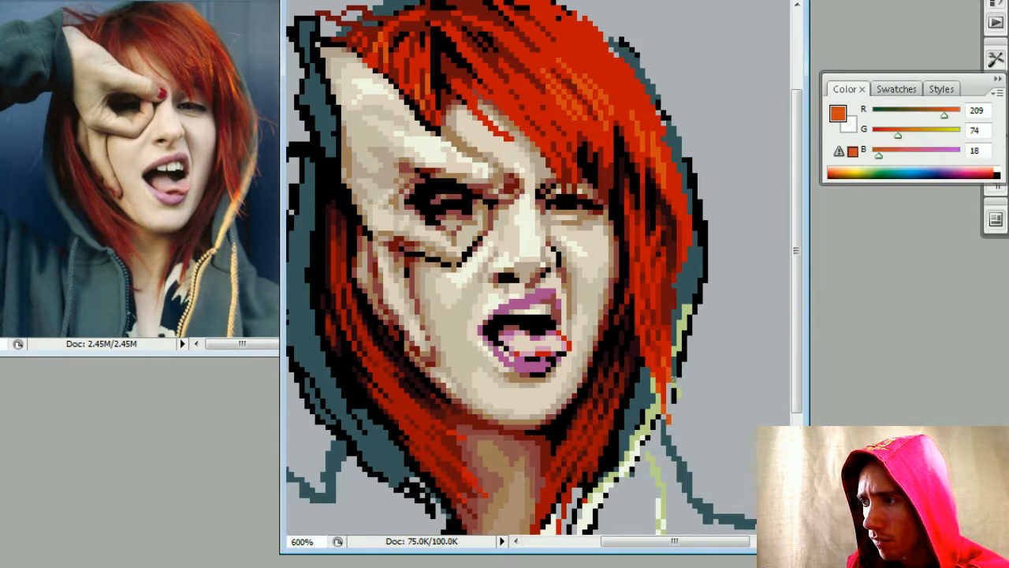
{"action": "left_click", "coordinate": [680, 386], "text": "alt"}
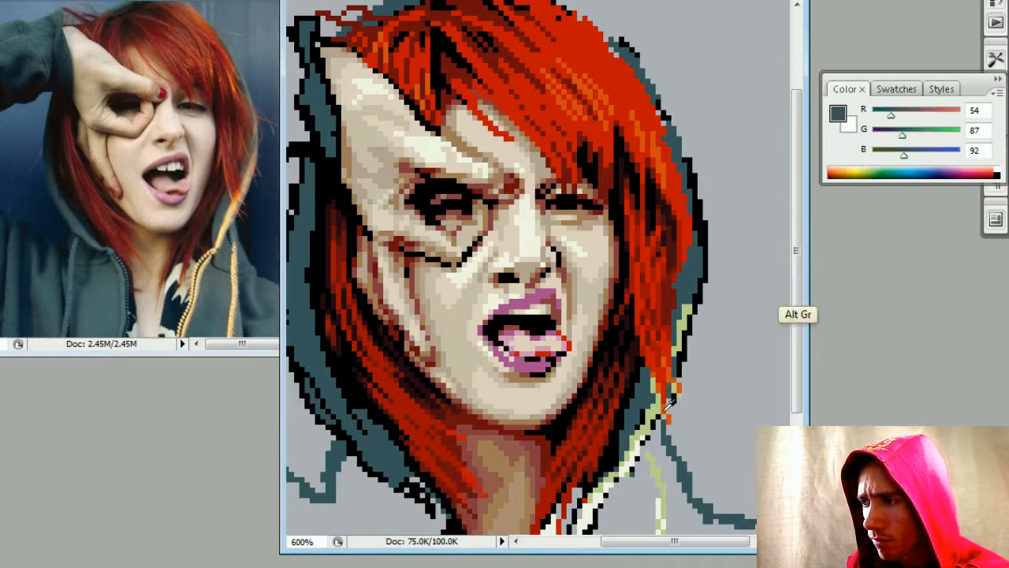
{"action": "left_click", "coordinate": [659, 459], "text": "alt"}
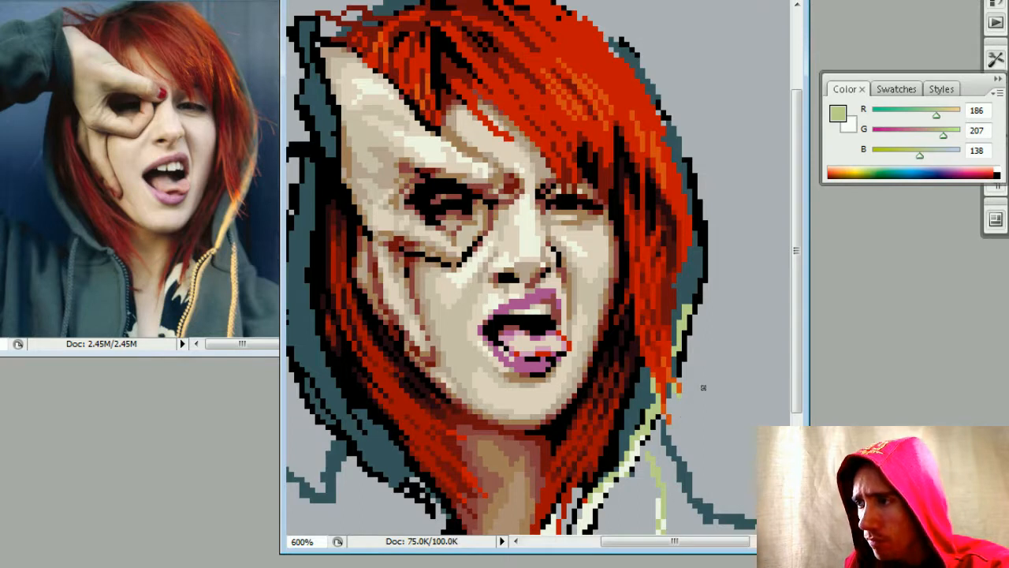
- Paint a dark patch of sampled RGB 38, 10, 18 on the outer side of the lock's tip
{"action": "left_click", "coordinate": [639, 350], "text": "alt"}
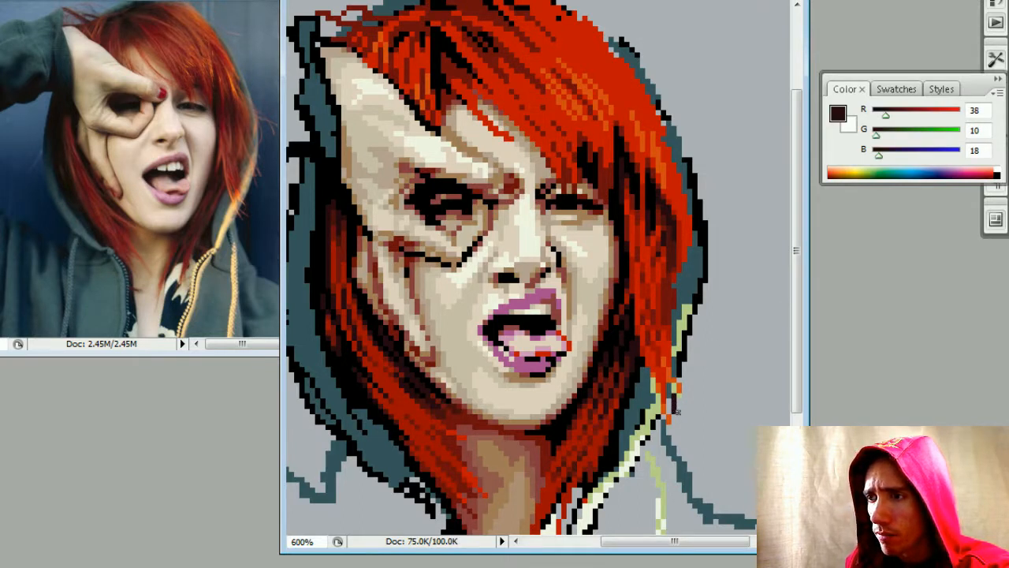
{"action": "mouse_move", "coordinate": [680, 408]}
{"action": "left_mouse_down"}
{"action": "mouse_move", "coordinate": [680, 416]}
{"action": "mouse_move", "coordinate": [684, 364]}
{"action": "mouse_move", "coordinate": [694, 404]}
{"action": "mouse_move", "coordinate": [683, 422]}
{"action": "mouse_move", "coordinate": [670, 402]}
{"action": "mouse_move", "coordinate": [681, 446]}
{"action": "mouse_move", "coordinate": [684, 433]}
{"action": "left_mouse_up"}
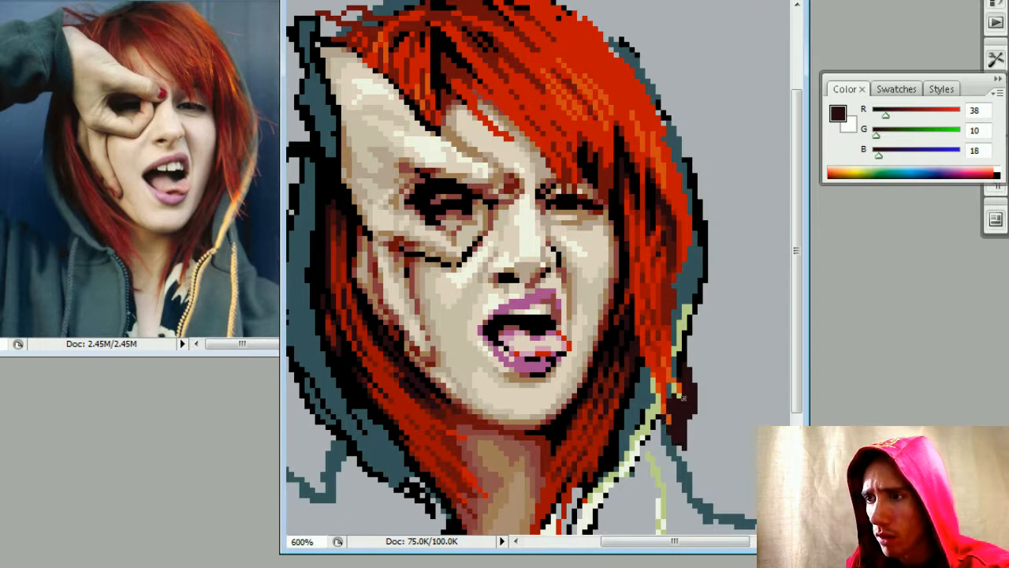
- Add fine tip strands against the dark patch with sampled green RGB 186, 207, 138 and orange RGB 209, 74, 18
{"action": "left_click", "coordinate": [681, 398], "text": "alt"}
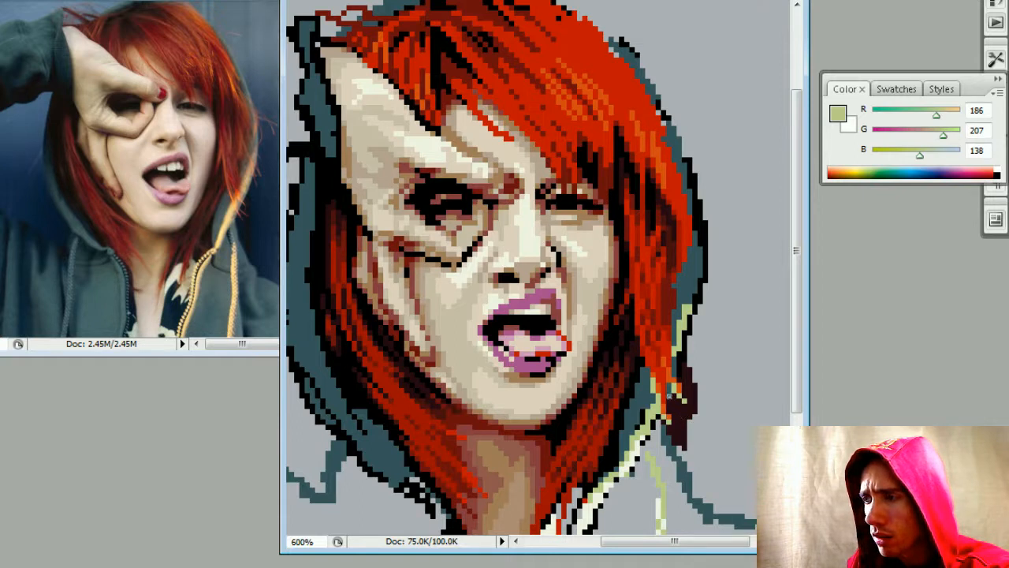
{"action": "left_click", "coordinate": [668, 397], "text": "alt"}
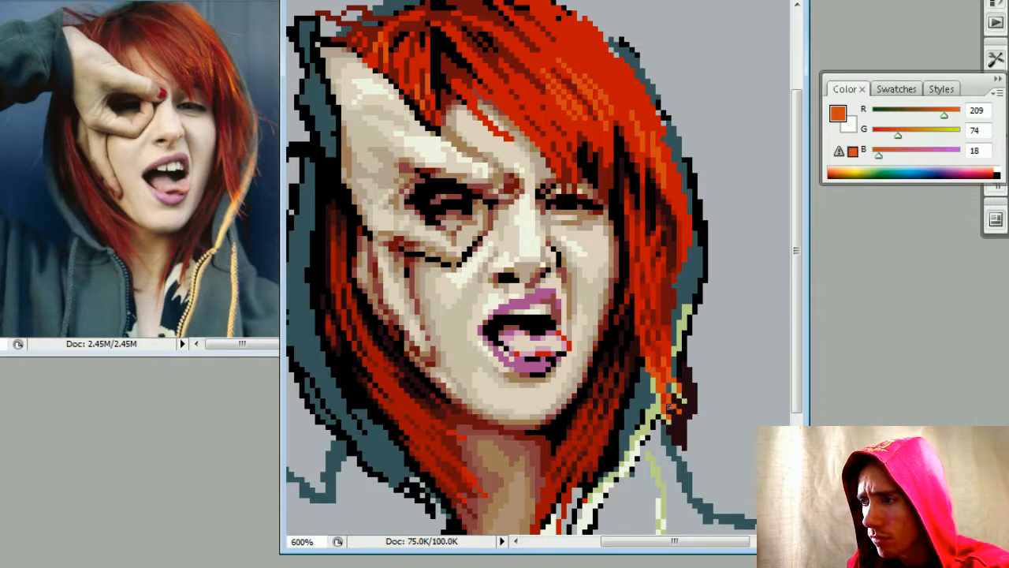
{"action": "left_click", "coordinate": [660, 402], "text": "alt"}
{"action": "left_click", "coordinate": [663, 409]}
{"action": "left_click", "coordinate": [672, 398], "text": "alt"}
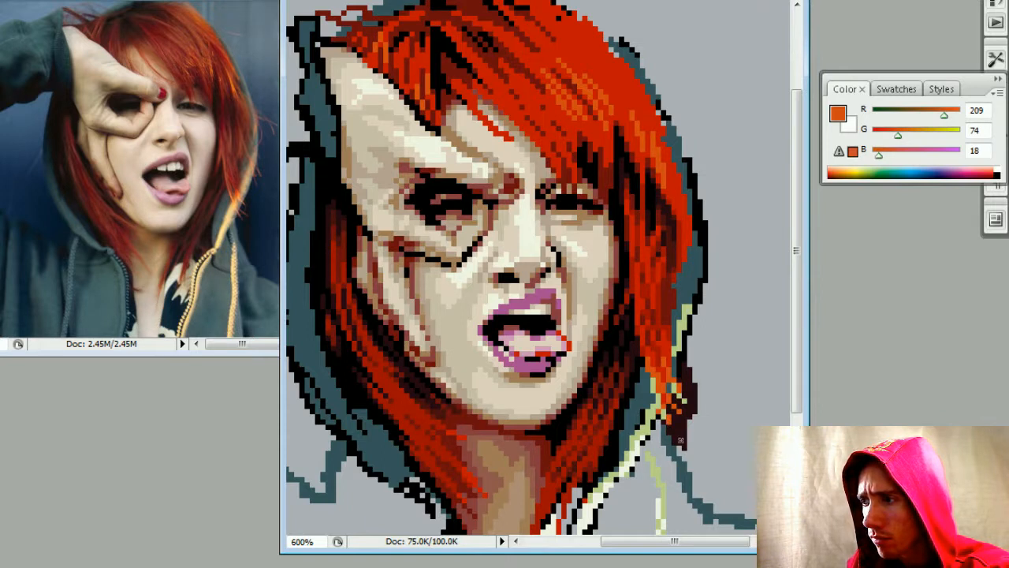
- Paint a short green strand of sampled RGB 186, 207, 138 below the orange tips and trim it with RGB 38, 10, 18
{"action": "left_click", "coordinate": [672, 407], "text": "alt"}
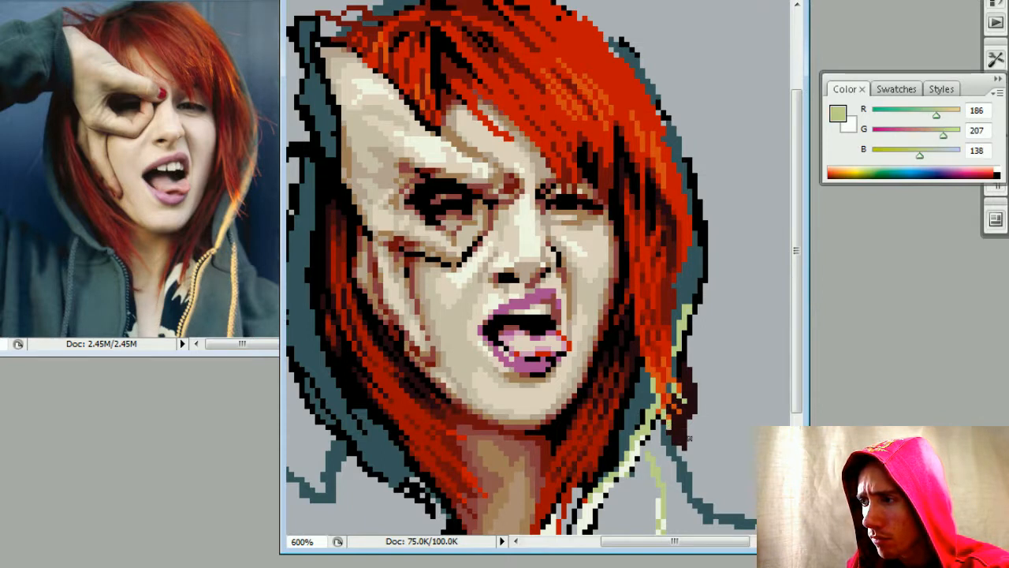
{"action": "left_click", "coordinate": [674, 430]}
{"action": "left_click", "coordinate": [688, 425], "text": "alt"}
{"action": "left_click", "coordinate": [675, 430], "text": "alt"}
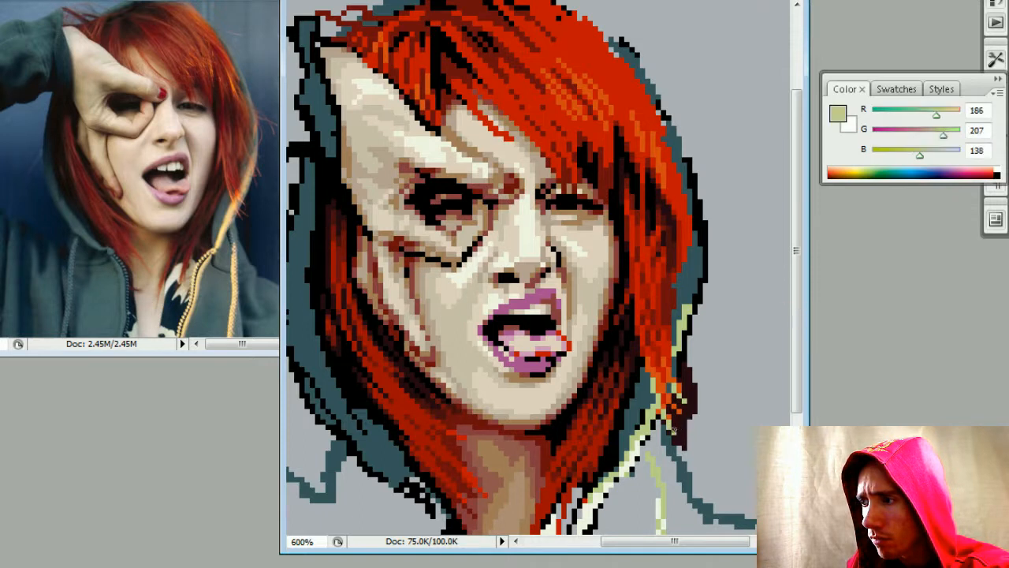
{"action": "left_click", "coordinate": [687, 420], "text": "alt"}
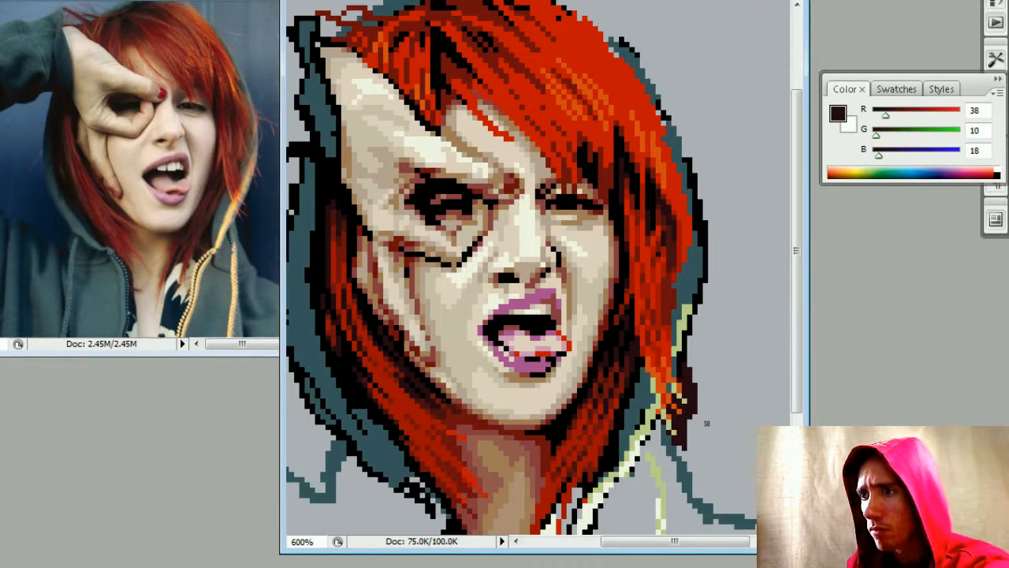
- Examine the whole portrait at zoom levels from 100% to 600%, checking the lock's tips and the dark patch beside them
{"action": "key", "text": "ctrl+minus"}
{"action": "key", "text": "ctrl+minus"}
{"action": "key", "text": "ctrl+minus"}
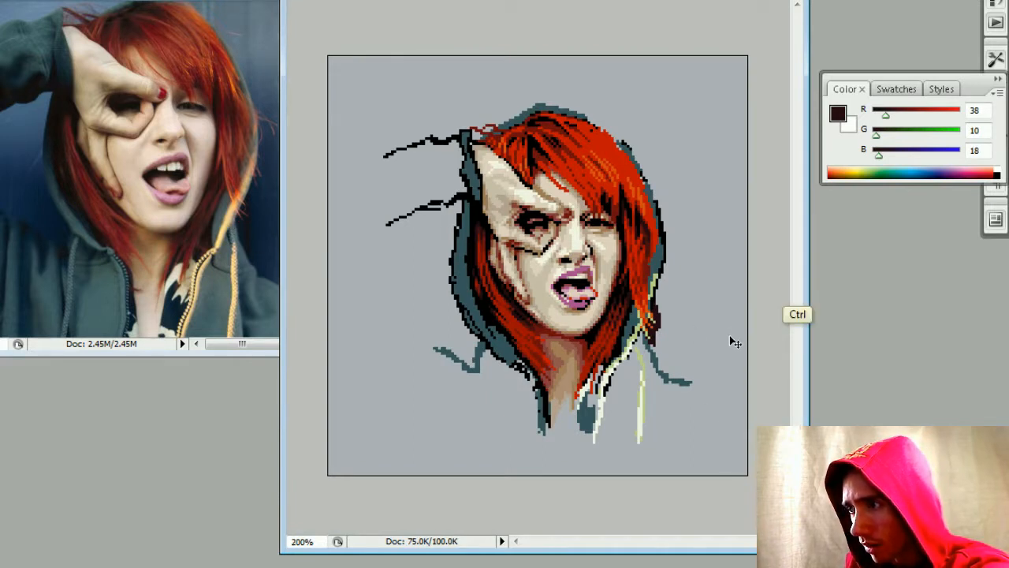
{"action": "key", "text": "ctrl+minus"}
{"action": "key", "text": "ctrl+minus"}
{"action": "key", "text": "ctrl+plus"}
{"action": "key", "text": "ctrl+plus"}
{"action": "key", "text": "ctrl+plus"}
{"action": "key", "text": "ctrl+plus"}
{"action": "key", "text": "ctrl+plus"}
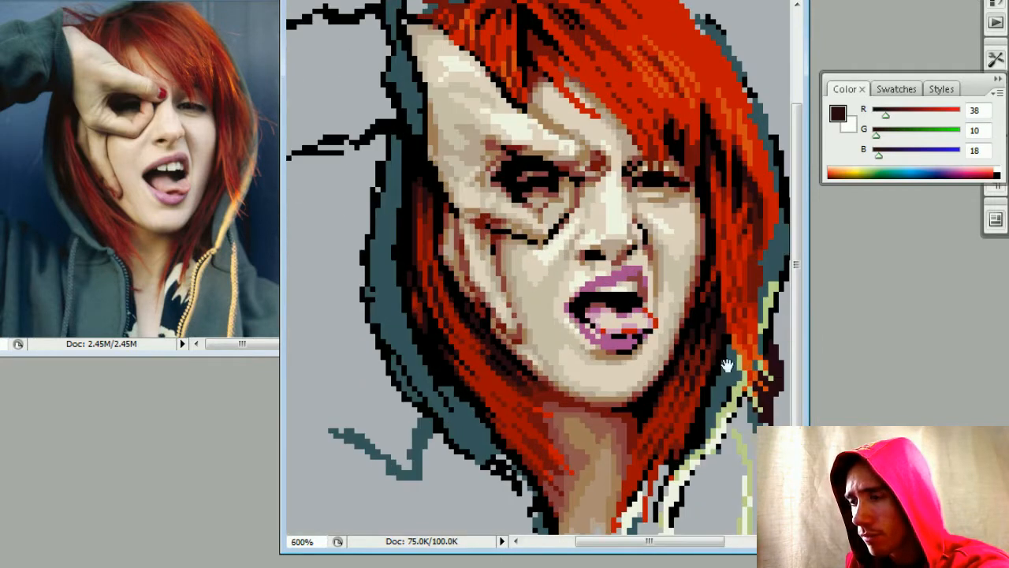
{"action": "left_click_drag", "start_coordinate": [639, 364], "coordinate": [565, 334]}
{"action": "key", "text": "ctrl+minus"}
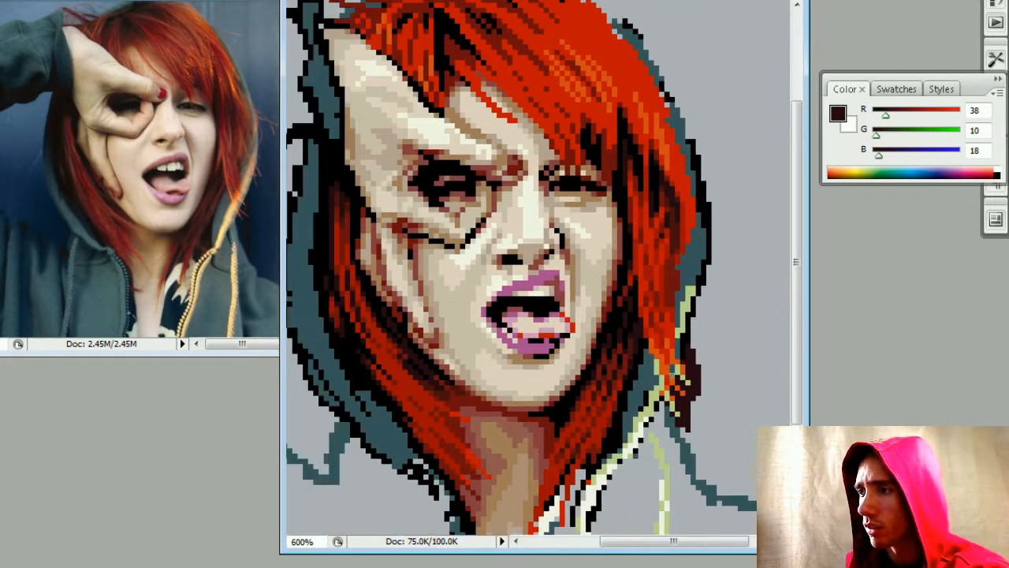
{"action": "key", "text": "ctrl+minus"}
{"action": "key", "text": "ctrl+minus"}
{"action": "key", "text": "ctrl+minus"}
{"action": "key", "text": "ctrl+minus"}
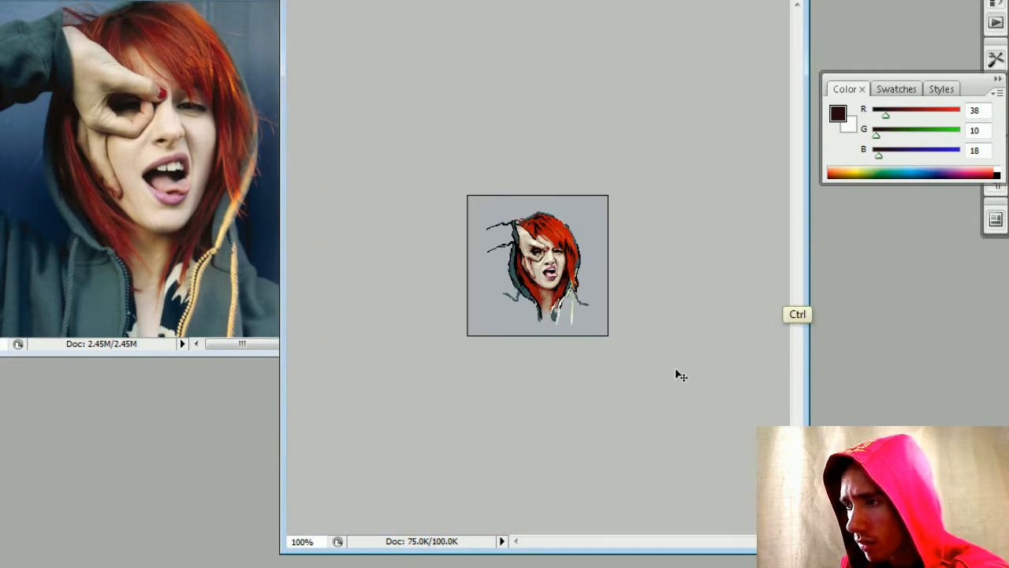
{"action": "key", "text": "ctrl+plus"}
{"action": "key", "text": "ctrl+plus"}
{"action": "key", "text": "ctrl+plus"}
{"action": "key", "text": "ctrl+plus"}
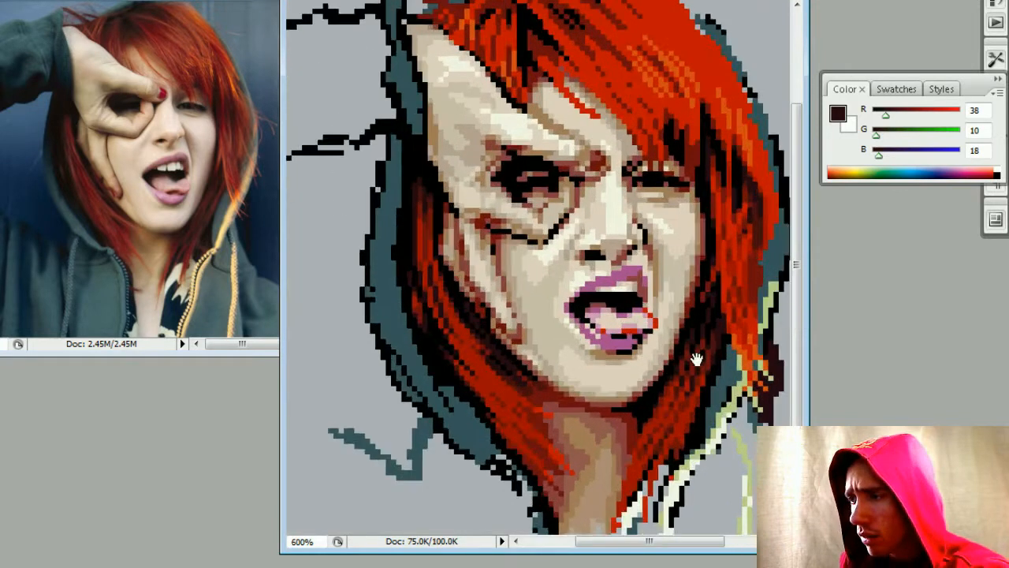
{"action": "key", "text": "ctrl+plus"}
{"action": "left_click_drag", "start_coordinate": [575, 319], "coordinate": [660, 331]}
- Extend the dark patch downward and thicken the hoodie's shoulder line beneath the lock with sampled teal RGB 54, 87, 92
{"action": "key", "text": "alt"}
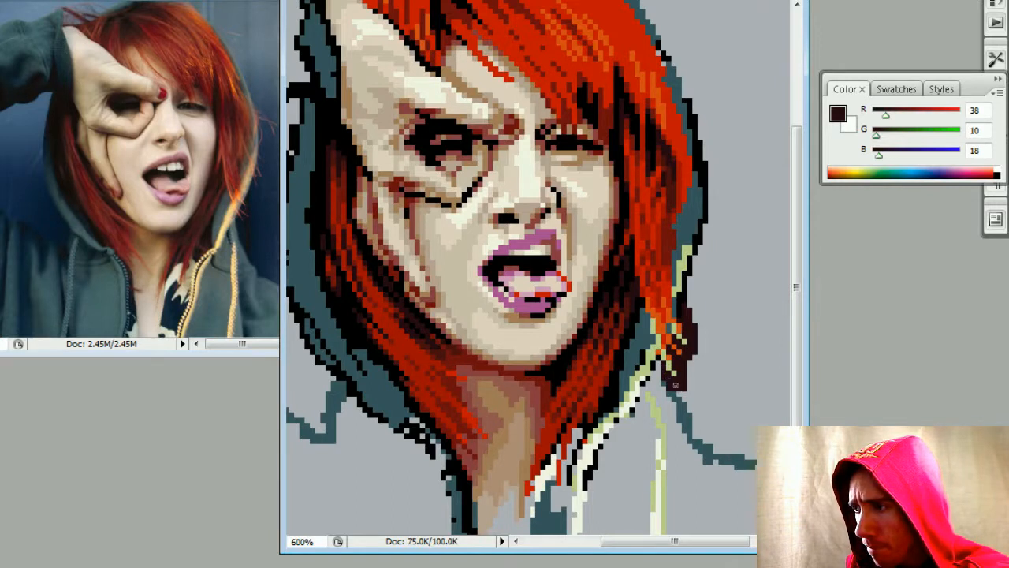
{"action": "key", "text": "alt"}
{"action": "left_click", "coordinate": [666, 382], "text": "alt"}
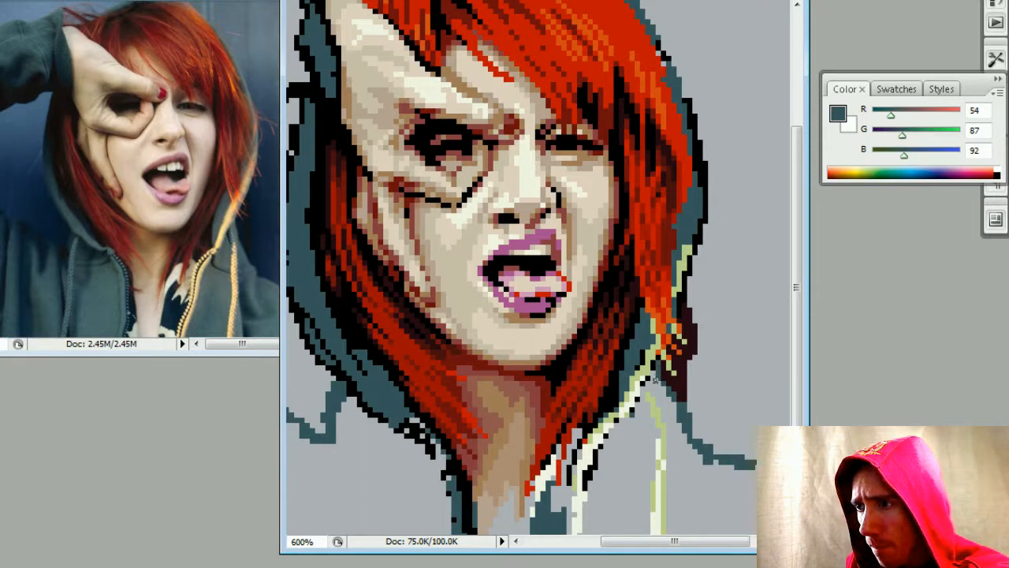
{"action": "left_click_drag", "start_coordinate": [654, 373], "coordinate": [678, 404]}
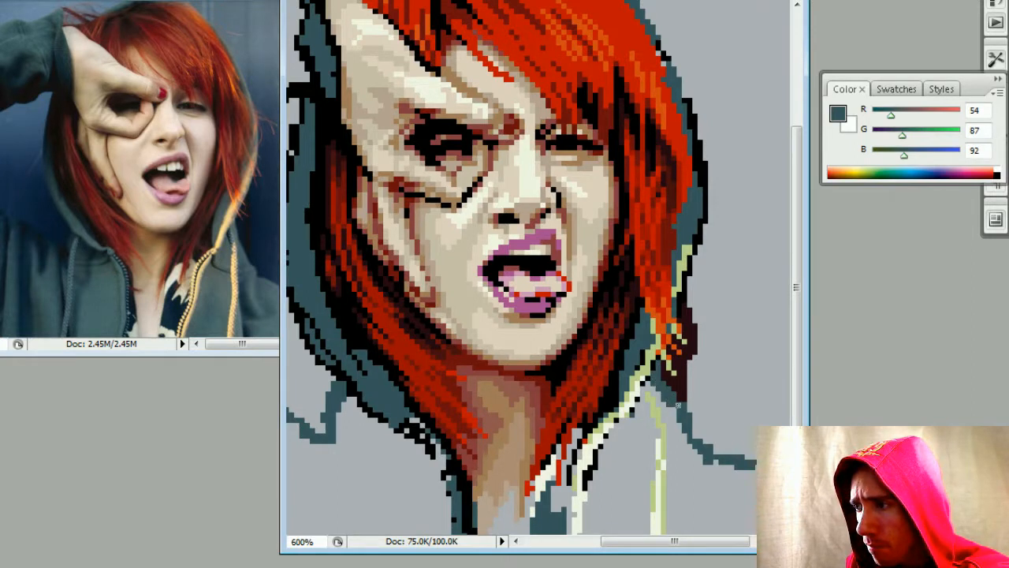
- Paint a short strand of sampled orange RGB 209, 74, 18 across the green hood trim beneath the lock's tips
{"action": "left_click", "coordinate": [654, 357], "text": "alt"}
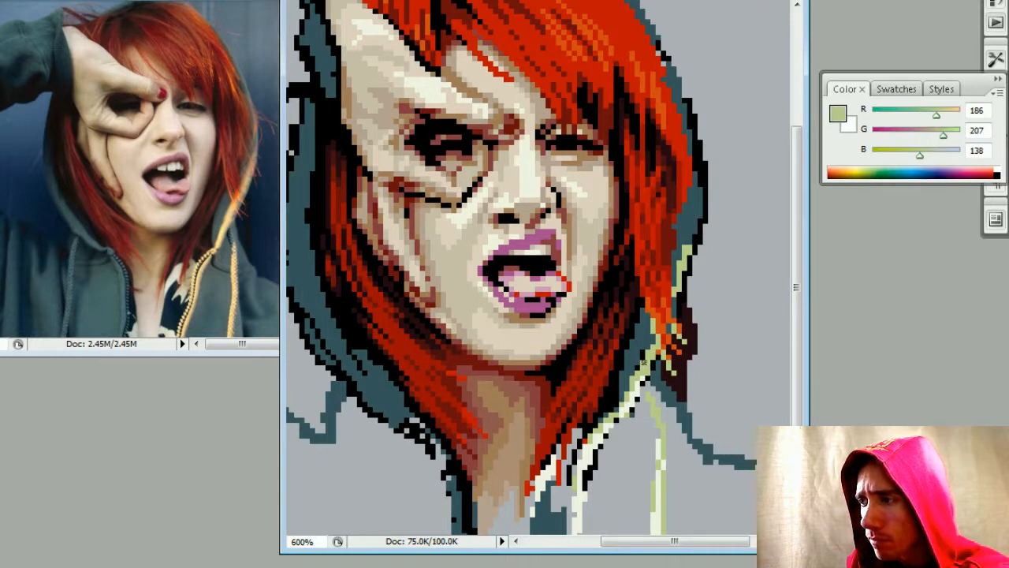
{"action": "left_click", "coordinate": [665, 326], "text": "alt"}
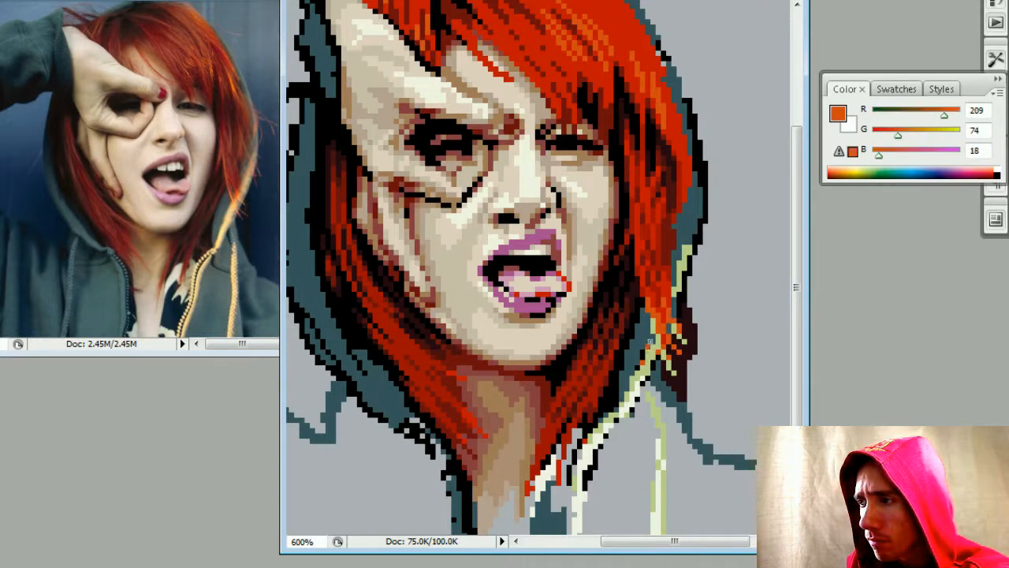
{"action": "left_click", "coordinate": [637, 345], "text": "alt"}
{"action": "left_click_drag", "start_coordinate": [653, 338], "coordinate": [643, 347]}
{"action": "left_click", "coordinate": [645, 353], "text": "alt"}
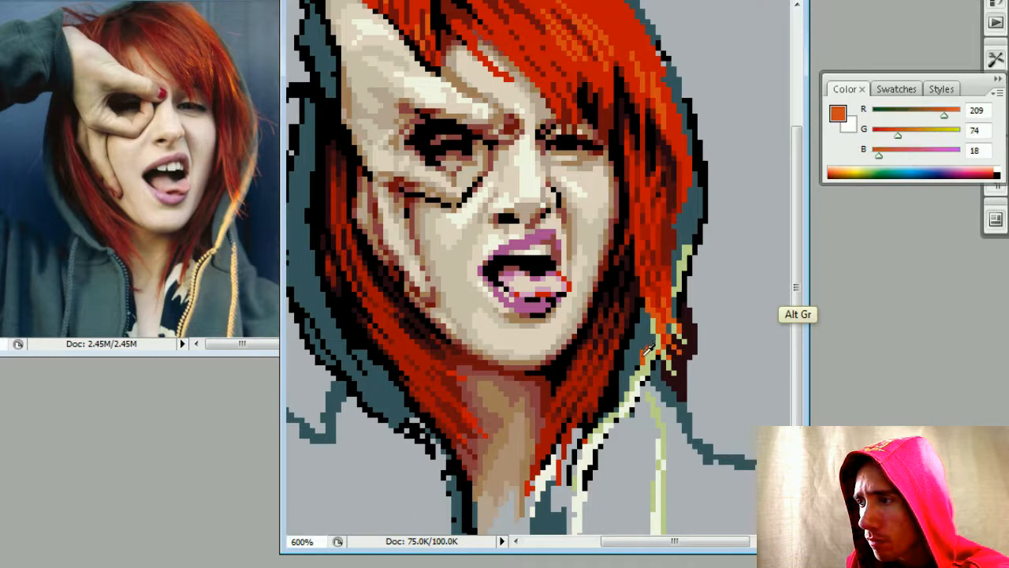
{"action": "left_click", "coordinate": [637, 366]}
- Examine the whole portrait from 100% to 600% zoom, checking the new orange strand against the hood trim
{"action": "key", "text": "ctrl+minus"}
{"action": "key", "text": "ctrl+minus"}
{"action": "key", "text": "ctrl+minus"}
{"action": "key", "text": "ctrl+minus"}
{"action": "key", "text": "ctrl+minus"}
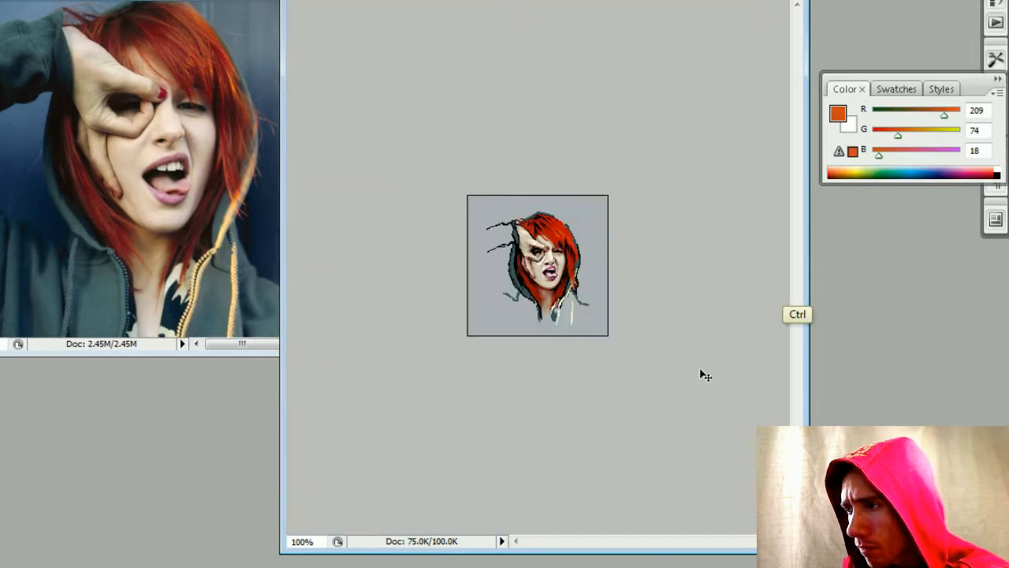
{"action": "key", "text": "ctrl+plus"}
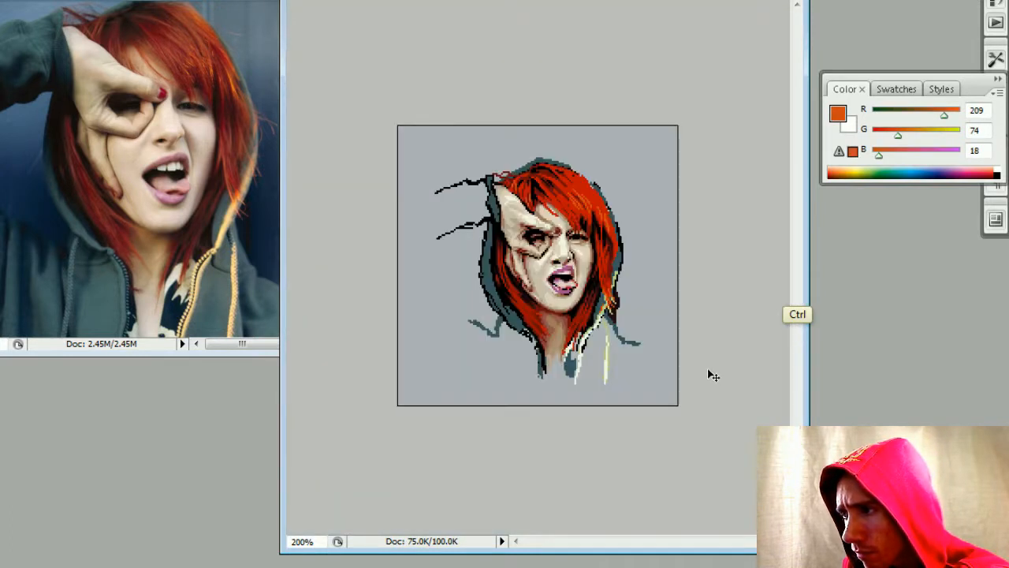
{"action": "key", "text": "ctrl+plus"}
{"action": "key", "text": "ctrl+plus"}
{"action": "key", "text": "ctrl+plus"}
{"action": "key", "text": "ctrl+plus"}
{"action": "left_click_drag", "start_coordinate": [681, 356], "coordinate": [623, 326]}
- Touch up the skin around the fingers below the covered eye with sampled RGB 201, 191, 171 and 224, 209, 191
{"action": "left_click", "coordinate": [431, 211], "text": "alt"}
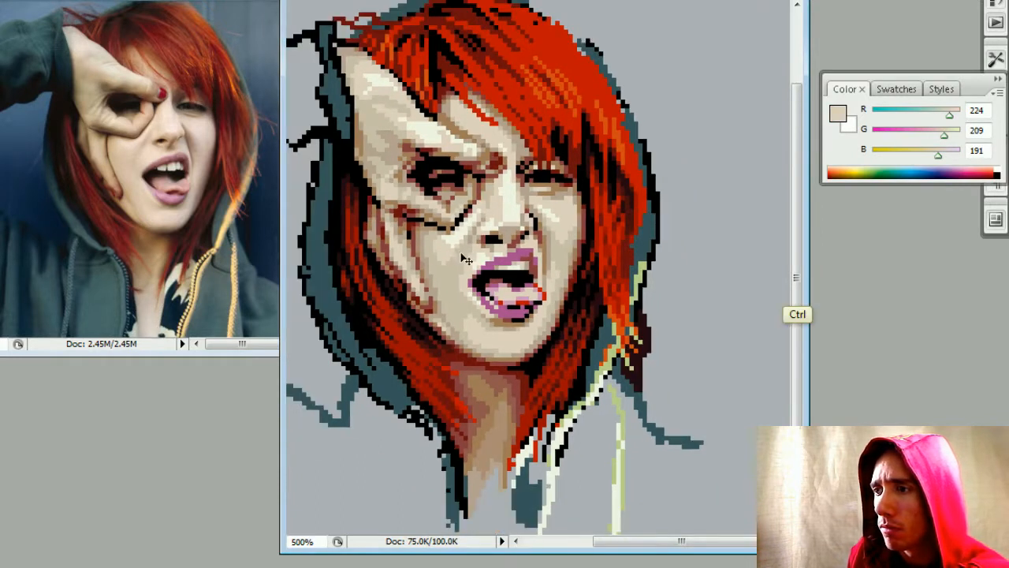
{"action": "left_click", "coordinate": [453, 180], "text": "alt"}
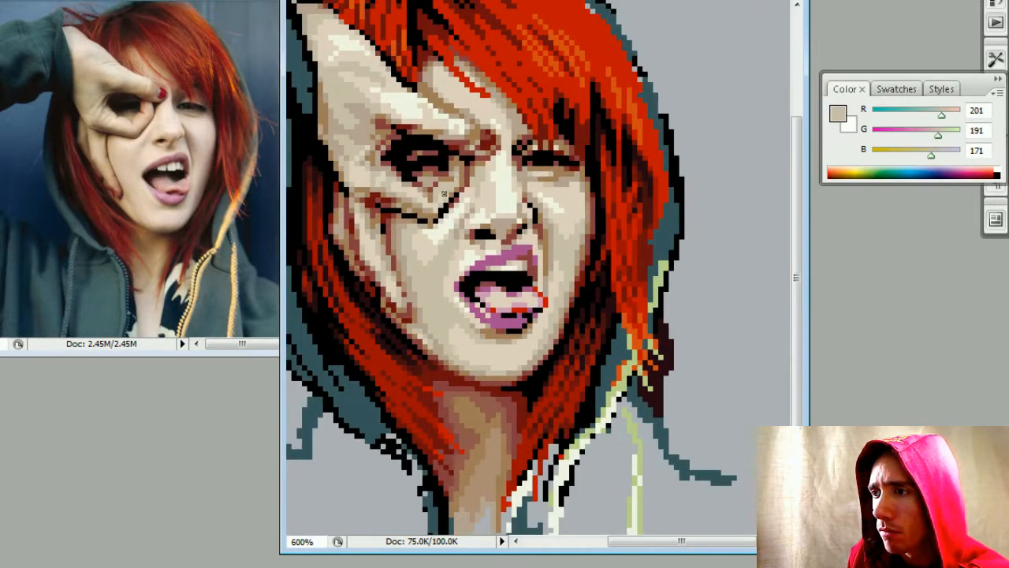
{"action": "left_click", "coordinate": [444, 195], "text": "alt"}
- Compare the portrait at zoom levels from 100% to 600%, checking the hand and the hood edge beside the hair
{"action": "key", "text": "ctrl+minus"}
{"action": "key", "text": "ctrl+minus"}
{"action": "key", "text": "ctrl+minus"}
{"action": "key", "text": "ctrl+minus"}
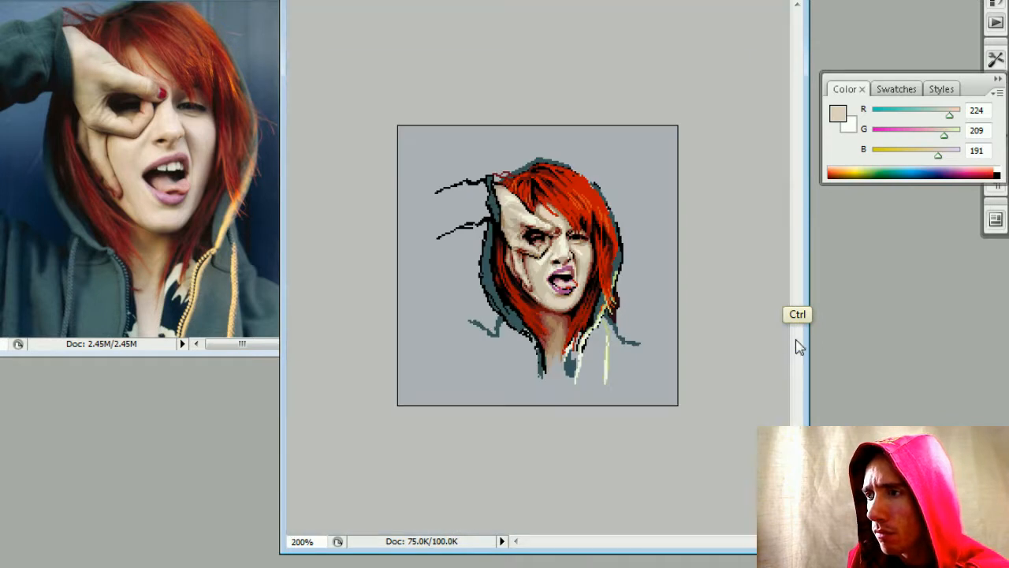
{"action": "key", "text": "ctrl+minus"}
{"action": "key", "text": "ctrl+plus"}
{"action": "key", "text": "ctrl+plus"}
{"action": "key", "text": "ctrl+plus"}
{"action": "key", "text": "ctrl+plus"}
{"action": "key", "text": "ctrl+plus"}
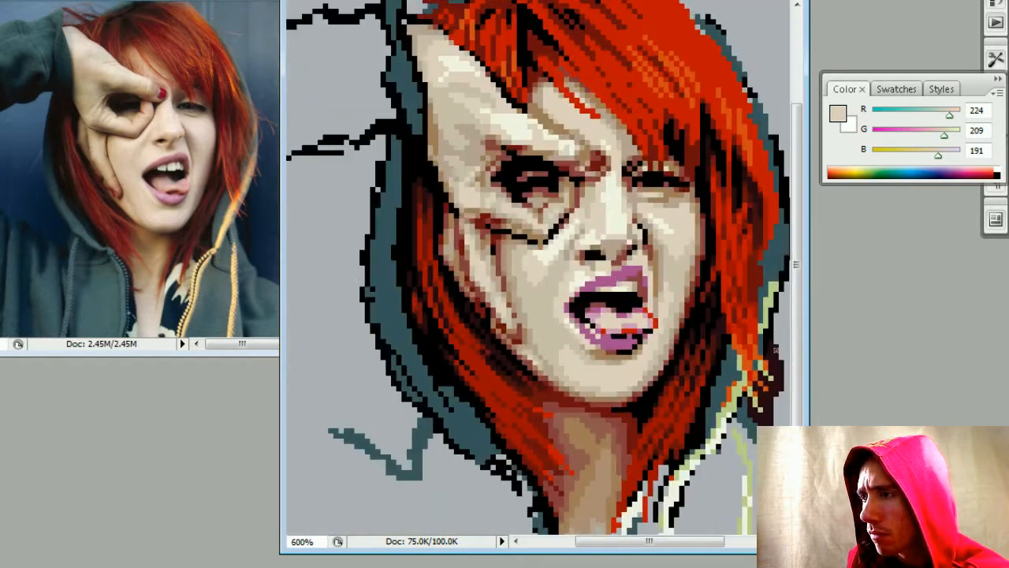
{"action": "left_click_drag", "start_coordinate": [656, 340], "coordinate": [492, 294]}
{"action": "left_click_drag", "start_coordinate": [557, 292], "coordinate": [606, 291]}
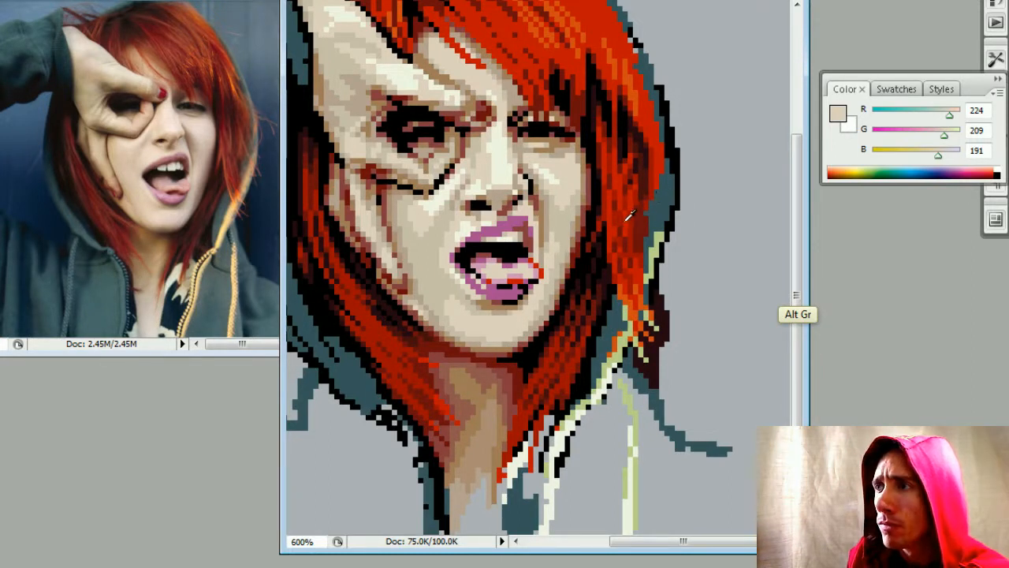
- Shade the light hood trim beneath the lock with sampled brown RGB 161, 125, 89 and green RGB 186, 207, 138
{"action": "left_click", "coordinate": [656, 257], "text": "alt"}
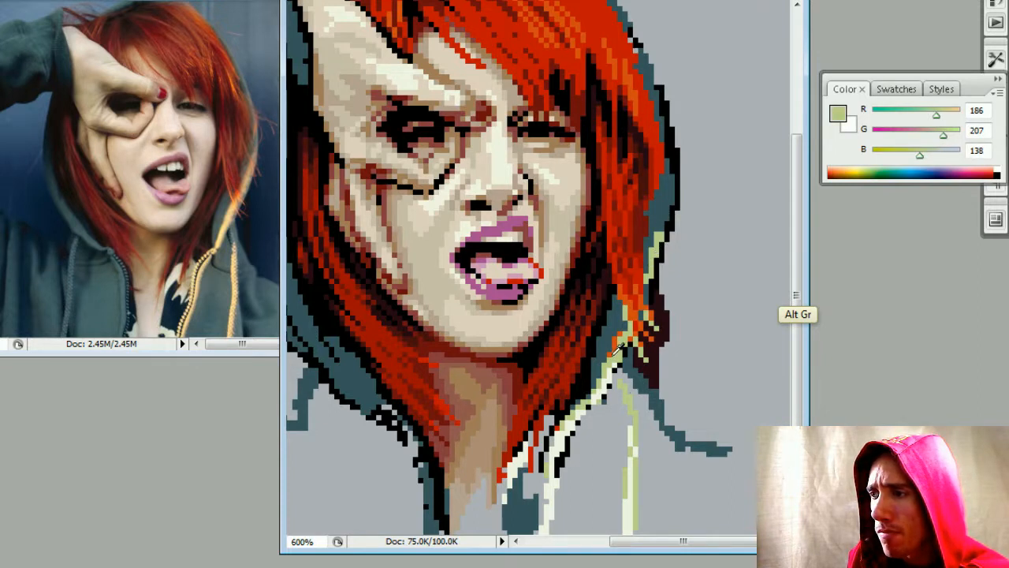
{"action": "left_click", "coordinate": [477, 393], "text": "alt"}
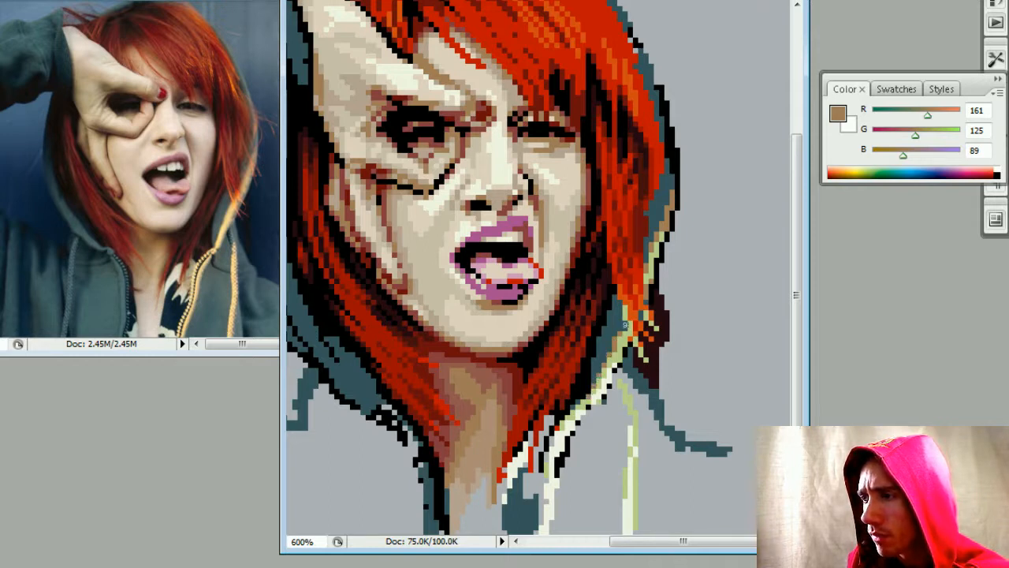
{"action": "left_click", "coordinate": [653, 278], "text": "alt"}
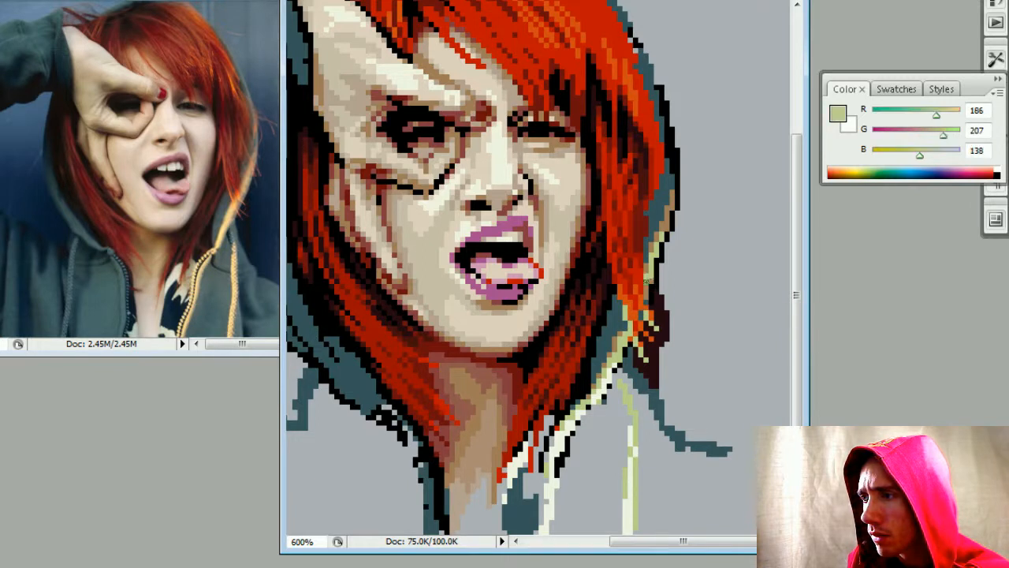
{"action": "left_click", "coordinate": [654, 276], "text": "alt"}
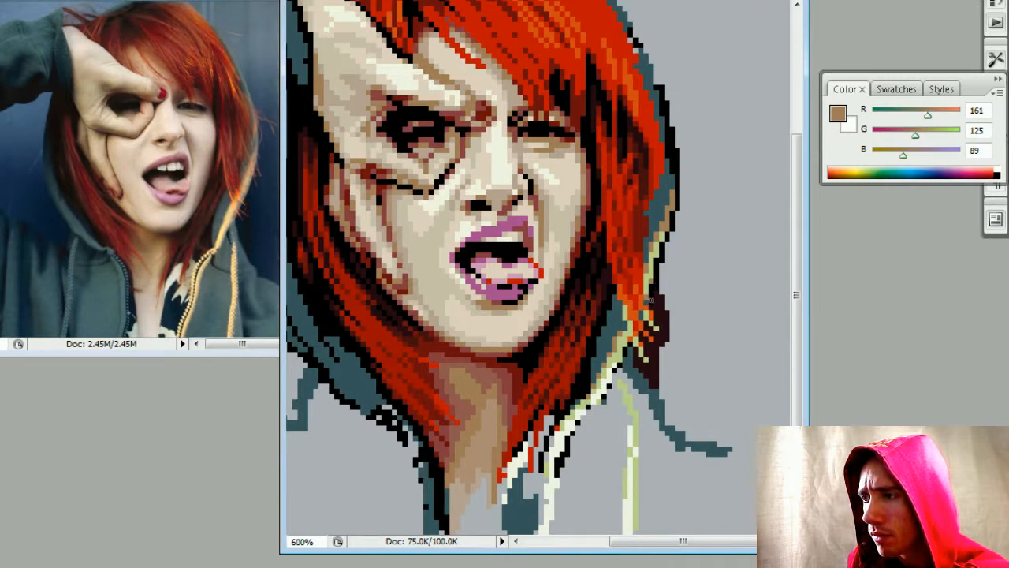
- Refine the hood's outer edge around the brown strip with sampled RGB 161, 125, 89, teal RGB 54, 87, 92 and dark RGB 38, 10, 18
{"action": "left_click", "coordinate": [659, 220], "text": "alt"}
{"action": "left_click", "coordinate": [670, 211], "text": "alt"}
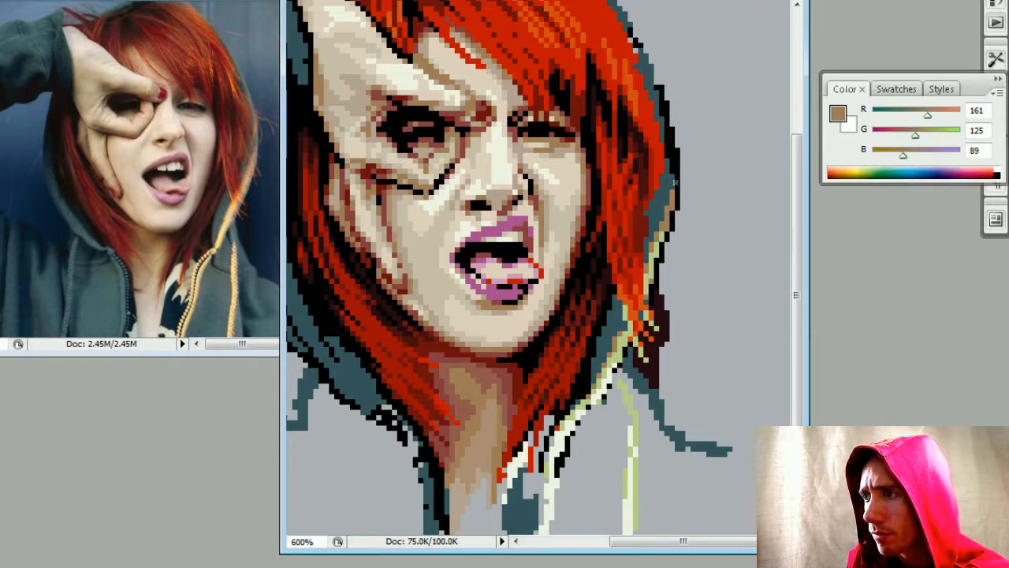
{"action": "left_click", "coordinate": [673, 170], "text": "alt"}
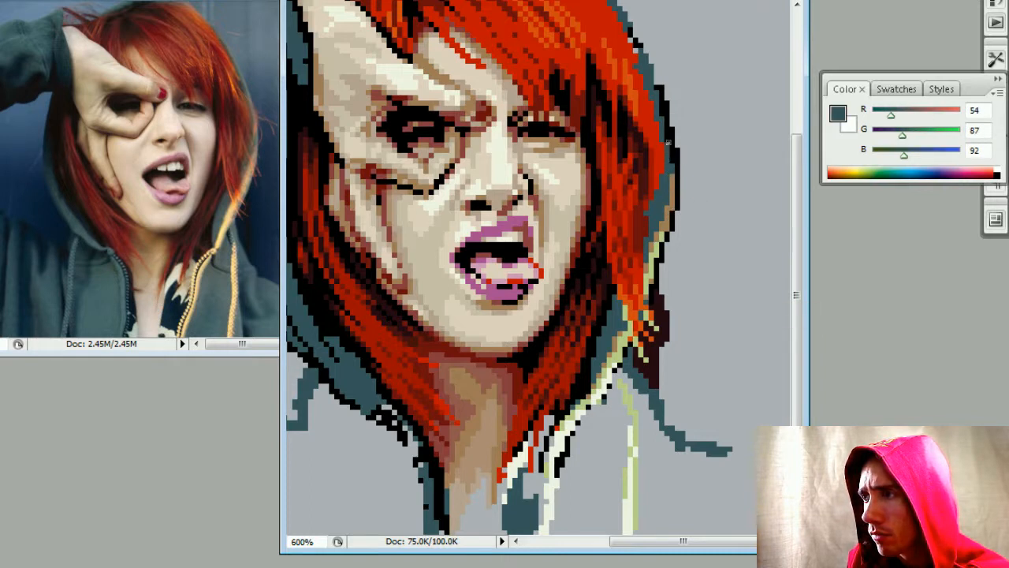
{"action": "key", "text": "alt"}
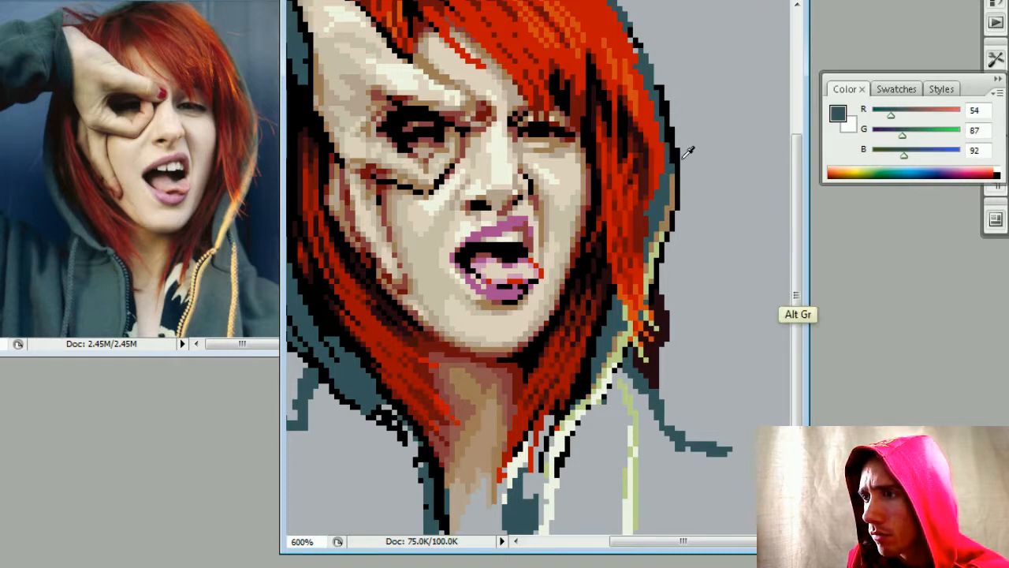
{"action": "left_click", "coordinate": [666, 347], "text": "alt"}
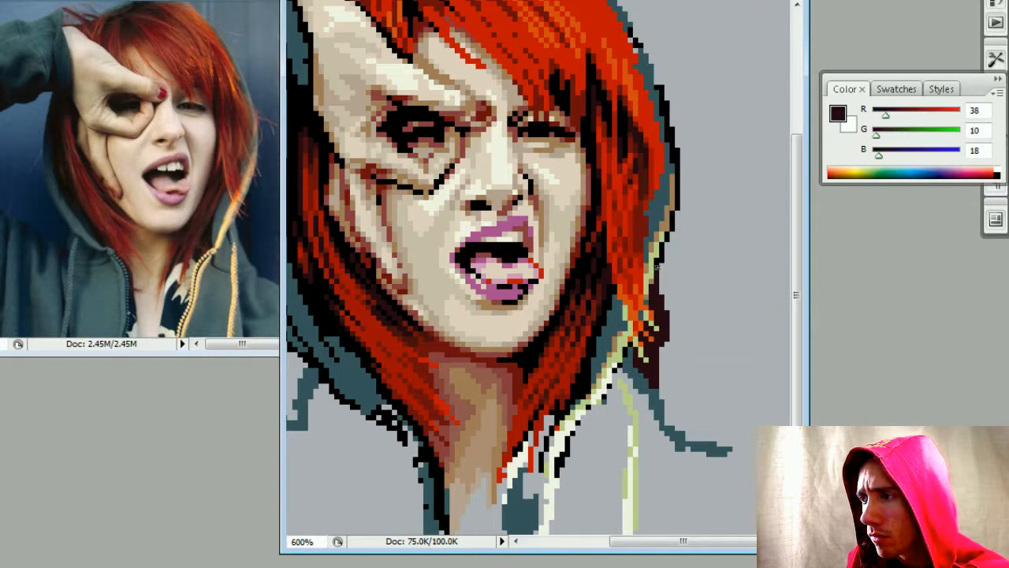
- Review the whole portrait repeatedly between 100% and 600% zoom, checking the hair and hood edge shading
{"action": "key", "text": "ctrl+minus"}
{"action": "key", "text": "ctrl+minus"}
{"action": "key", "text": "ctrl+minus"}
{"action": "key", "text": "ctrl+minus"}
{"action": "key", "text": "ctrl+minus"}
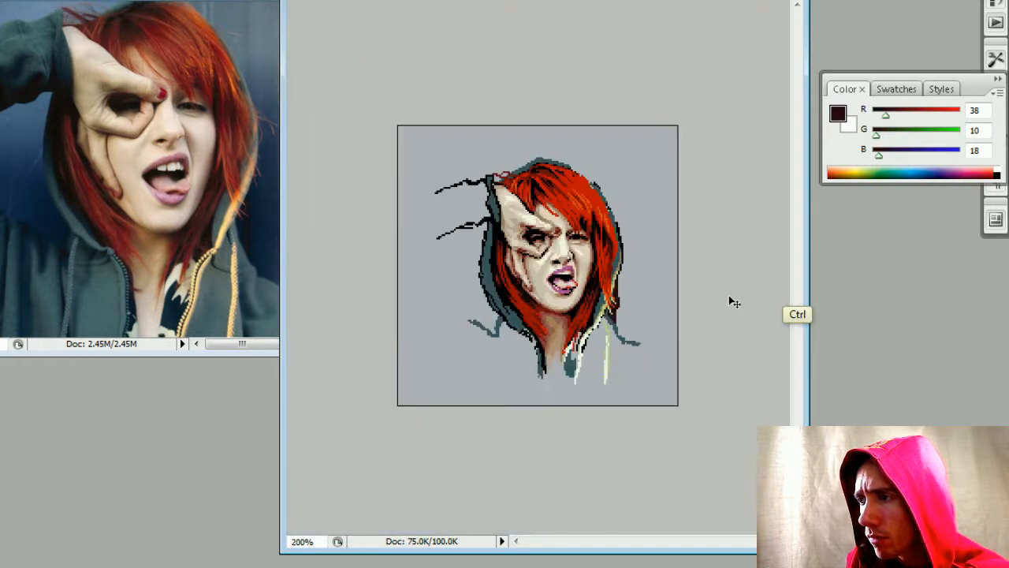
{"action": "key", "text": "ctrl+plus"}
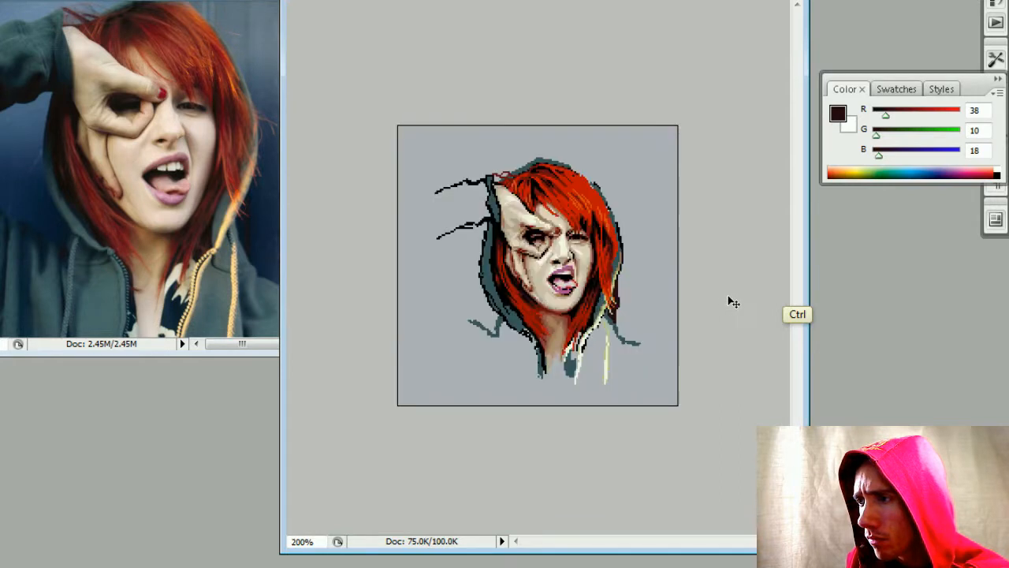
{"action": "key", "text": "ctrl+minus"}
{"action": "key", "text": "ctrl+plus"}
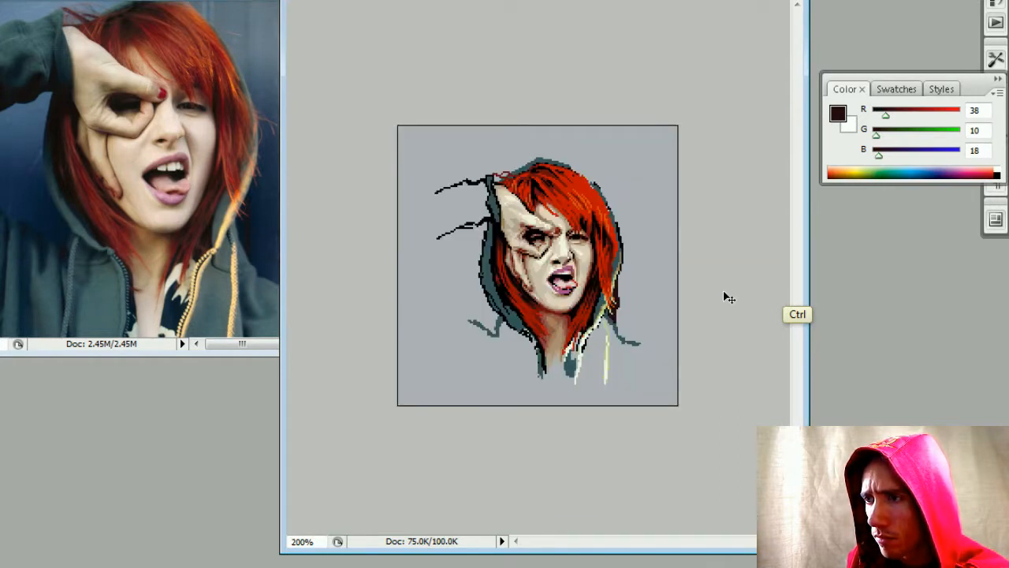
{"action": "key", "text": "ctrl+minus"}
{"action": "key", "text": "ctrl+plus"}
{"action": "key", "text": "ctrl+plus"}
{"action": "key", "text": "ctrl+plus"}
{"action": "key", "text": "ctrl+plus"}
{"action": "key", "text": "ctrl+plus"}
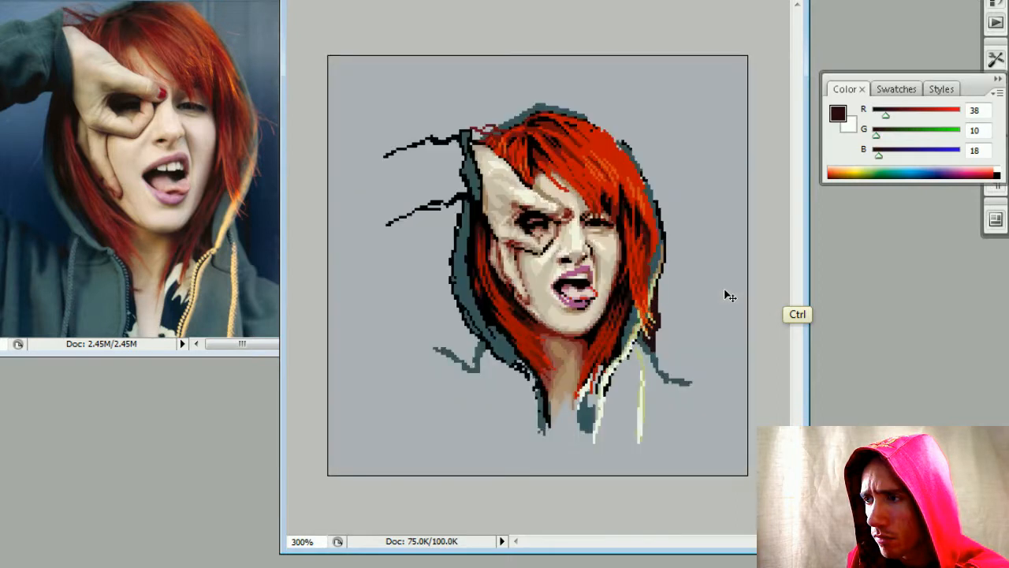
{"action": "mouse_move", "coordinate": [702, 202]}
{"action": "left_mouse_down"}
{"action": "mouse_move", "coordinate": [581, 275]}
{"action": "mouse_move", "coordinate": [592, 296]}
{"action": "left_mouse_up"}
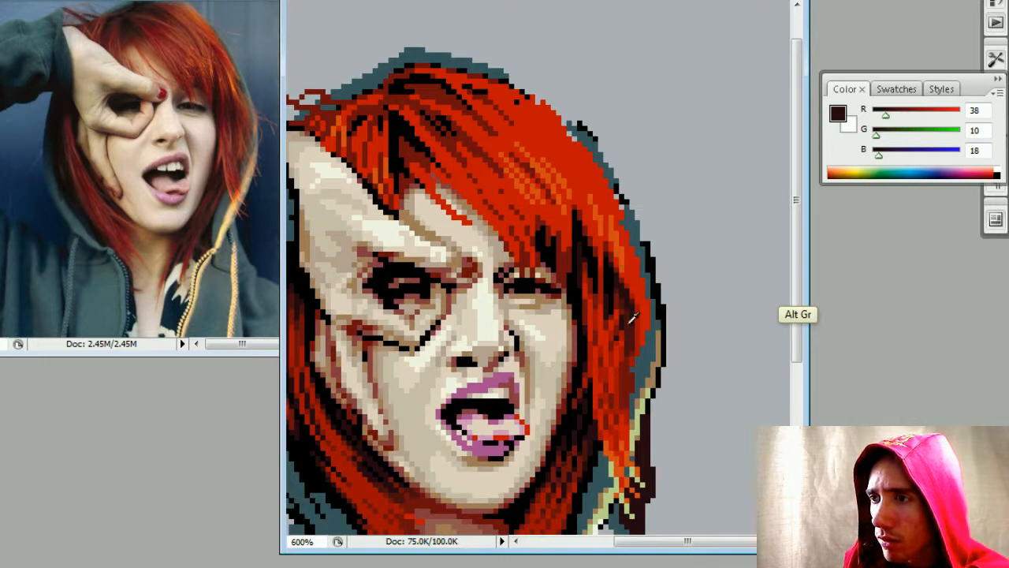
- Paint a thin strand of sampled red RGB 194, 20, 0 over the hood's outer edge and tip it with orange RGB 209, 74, 18
{"action": "left_click", "coordinate": [641, 361], "text": "alt"}
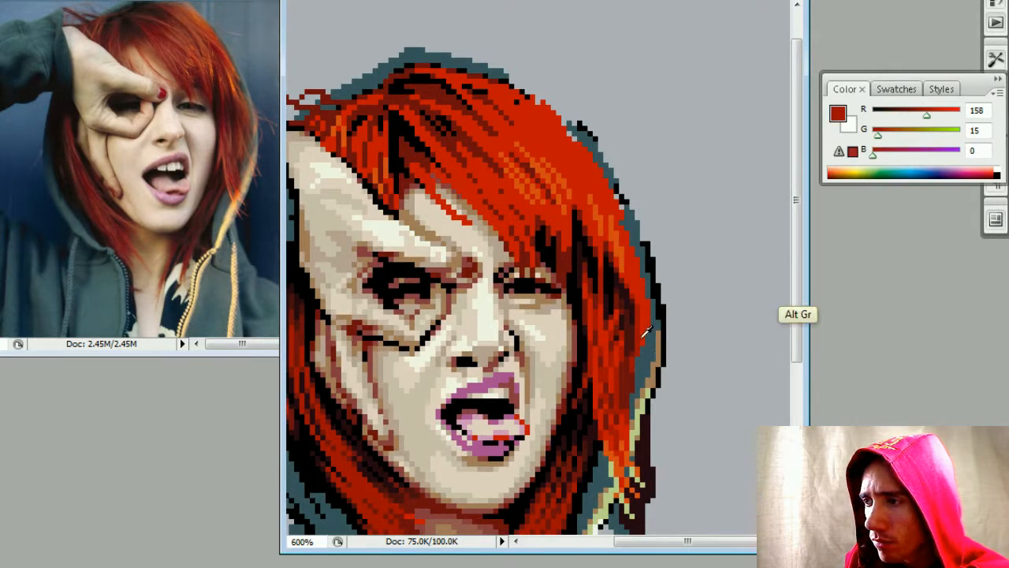
{"action": "left_click", "coordinate": [645, 372], "text": "alt"}
{"action": "left_click_drag", "start_coordinate": [650, 377], "coordinate": [657, 411]}
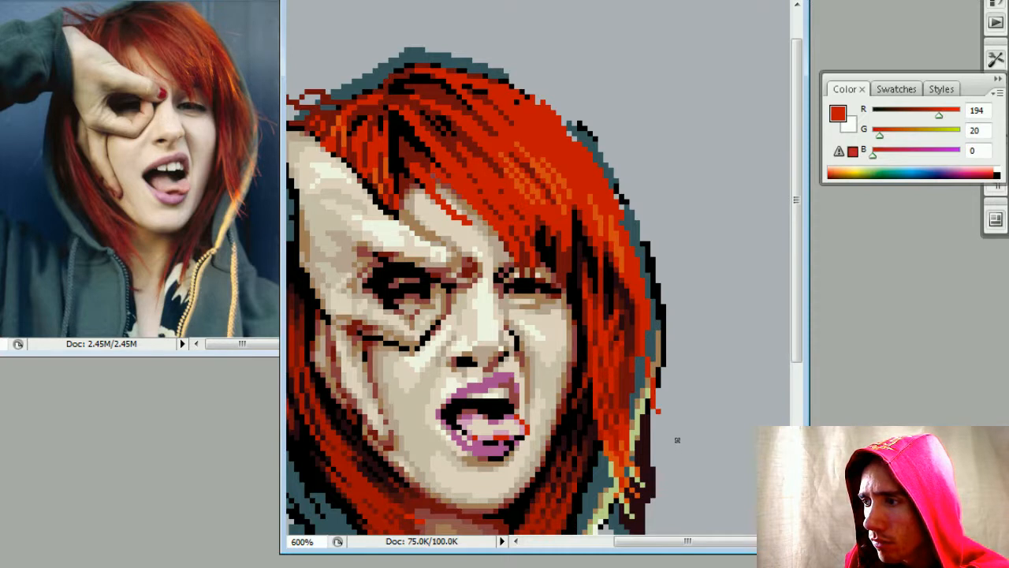
{"action": "scroll", "coordinate": [676, 439], "scroll_direction": "down", "scroll_amount": 3}
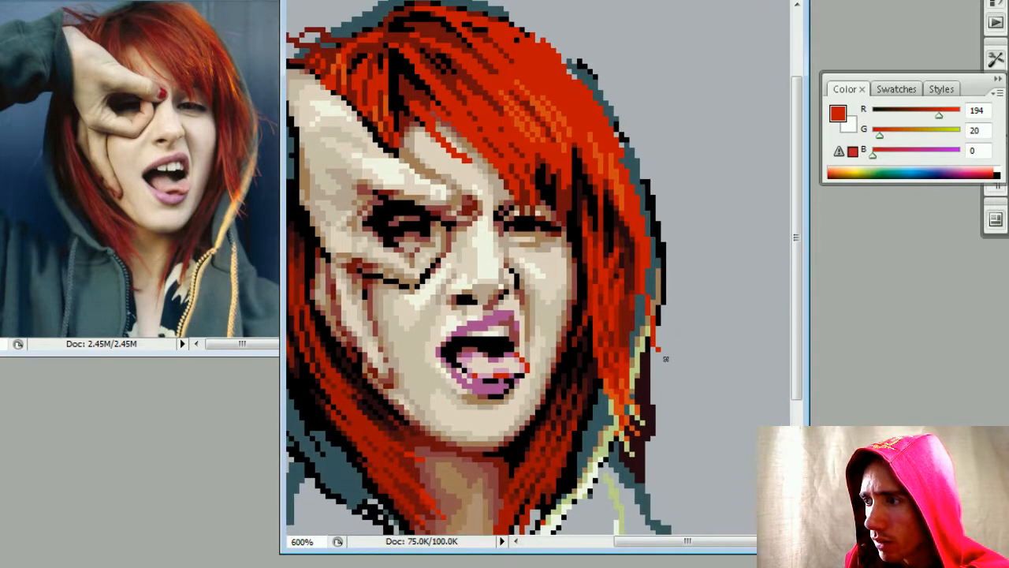
{"action": "left_click_drag", "start_coordinate": [664, 361], "coordinate": [665, 367]}
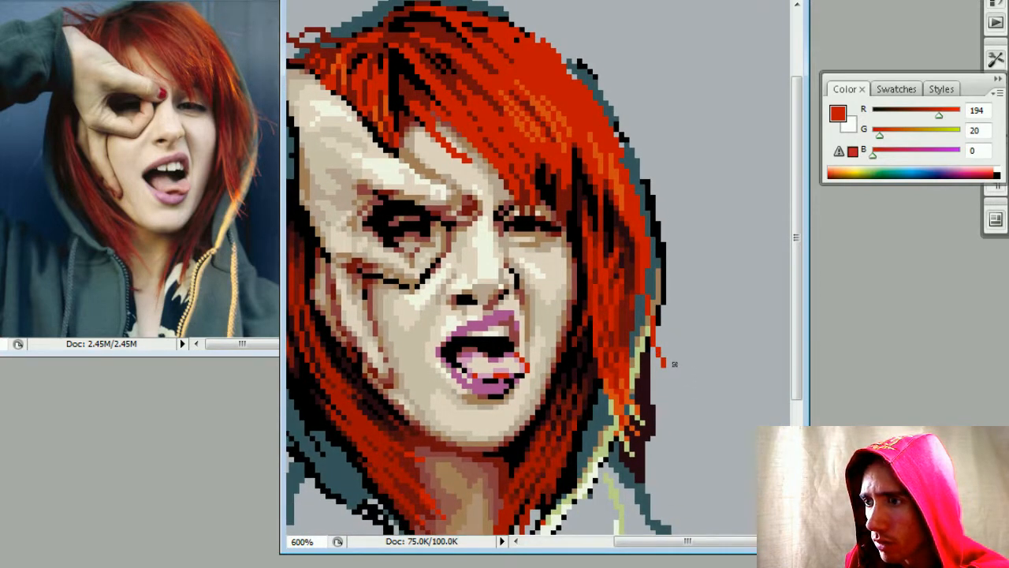
{"action": "left_click", "coordinate": [635, 384], "text": "alt"}
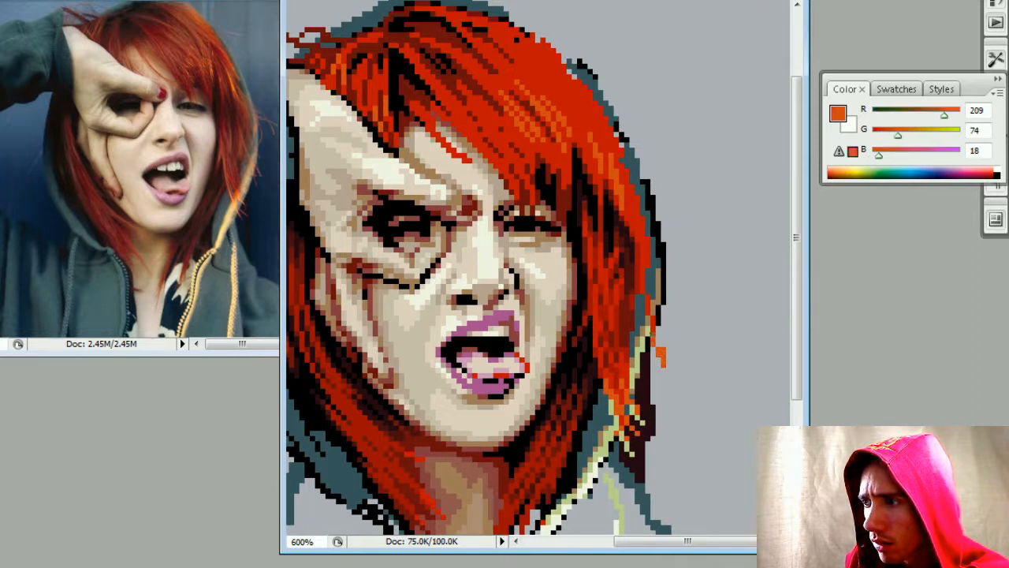
{"action": "left_click", "coordinate": [666, 331], "text": "alt"}
- Widen the dark patch beside the lock by outlining a larger area in sampled RGB 38, 10, 18 and filling it
{"action": "left_click", "coordinate": [651, 362], "text": "alt"}
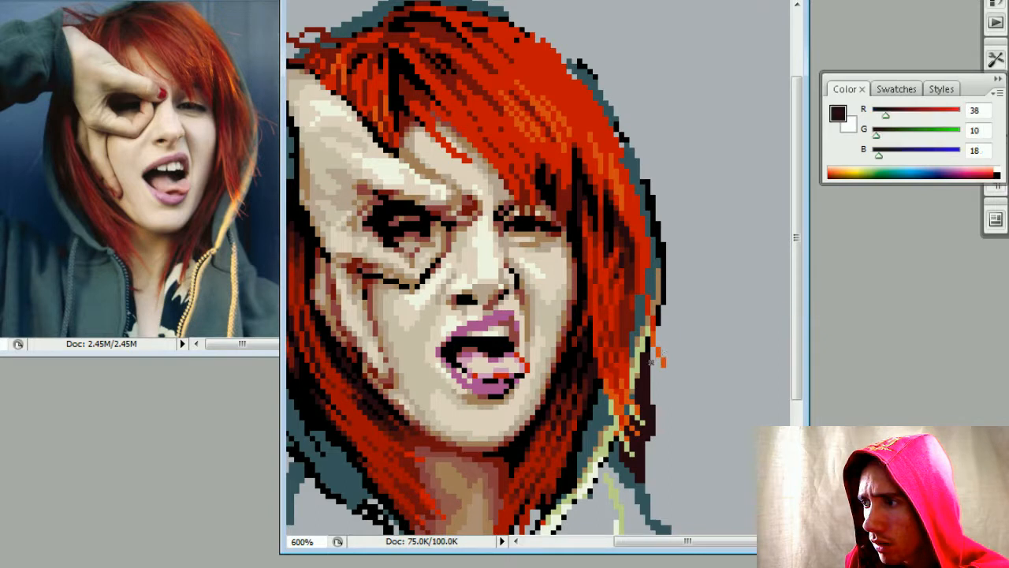
{"action": "mouse_move", "coordinate": [663, 350]}
{"action": "left_mouse_down"}
{"action": "mouse_move", "coordinate": [661, 309]}
{"action": "mouse_move", "coordinate": [670, 397]}
{"action": "mouse_move", "coordinate": [677, 357]}
{"action": "mouse_move", "coordinate": [677, 421]}
{"action": "mouse_move", "coordinate": [683, 400]}
{"action": "mouse_move", "coordinate": [647, 485]}
{"action": "left_mouse_up"}
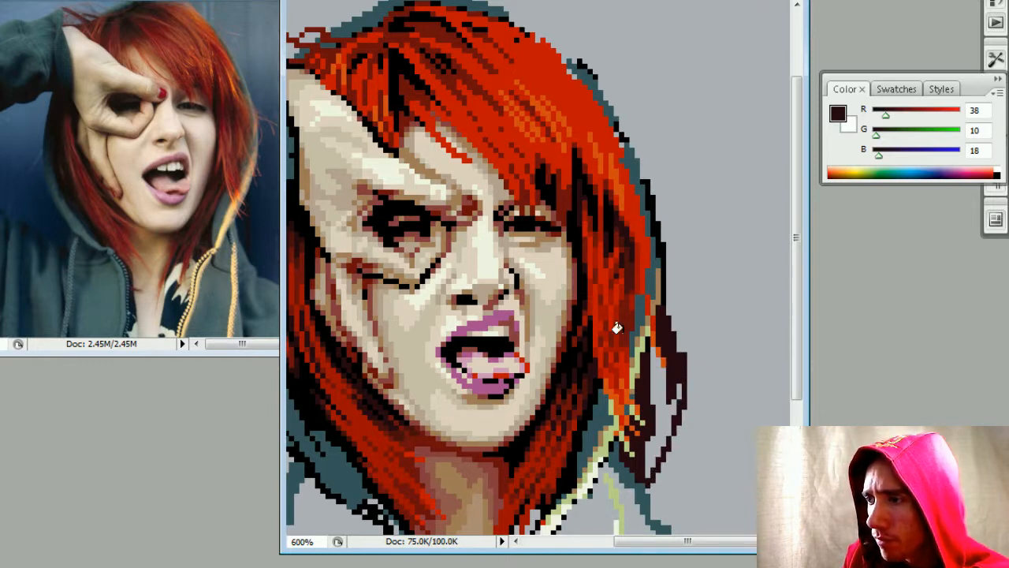
{"action": "left_click", "coordinate": [653, 381]}
{"action": "left_click", "coordinate": [679, 391]}
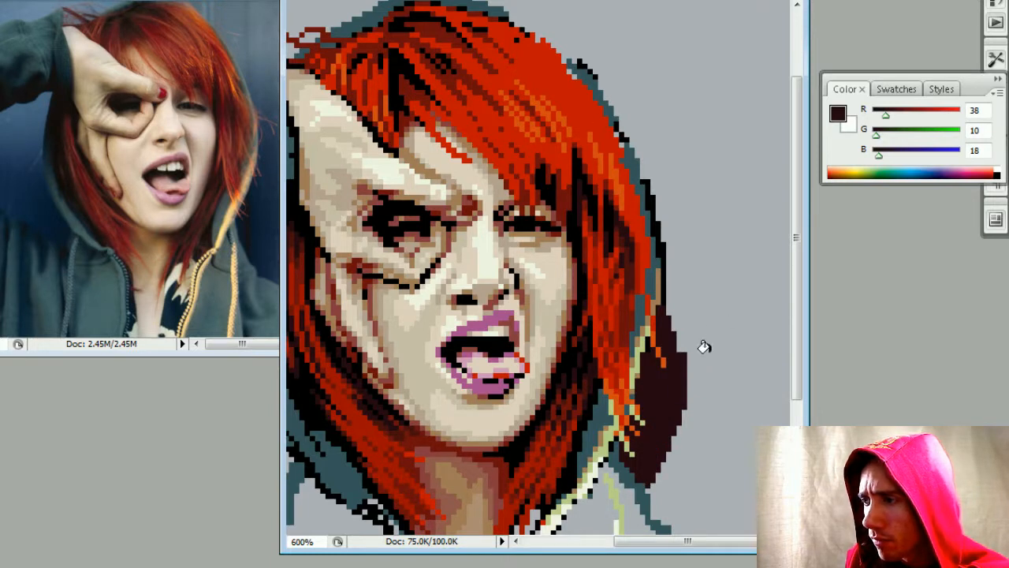
{"action": "mouse_move", "coordinate": [674, 348]}
{"action": "left_mouse_down"}
{"action": "mouse_move", "coordinate": [669, 267]}
{"action": "mouse_move", "coordinate": [687, 429]}
{"action": "mouse_move", "coordinate": [696, 414]}
{"action": "mouse_move", "coordinate": [679, 451]}
{"action": "left_mouse_up"}
{"action": "mouse_move", "coordinate": [667, 455]}
{"action": "left_mouse_down"}
{"action": "mouse_move", "coordinate": [655, 505]}
{"action": "mouse_move", "coordinate": [649, 492]}
{"action": "left_mouse_up"}
- Examine the enlarged dark patch against the whole portrait from 100% to 600% zoom
{"action": "key", "text": "ctrl+minus"}
{"action": "key", "text": "ctrl+minus"}
{"action": "key", "text": "ctrl+minus"}
{"action": "key", "text": "ctrl+minus"}
{"action": "key", "text": "ctrl+minus"}
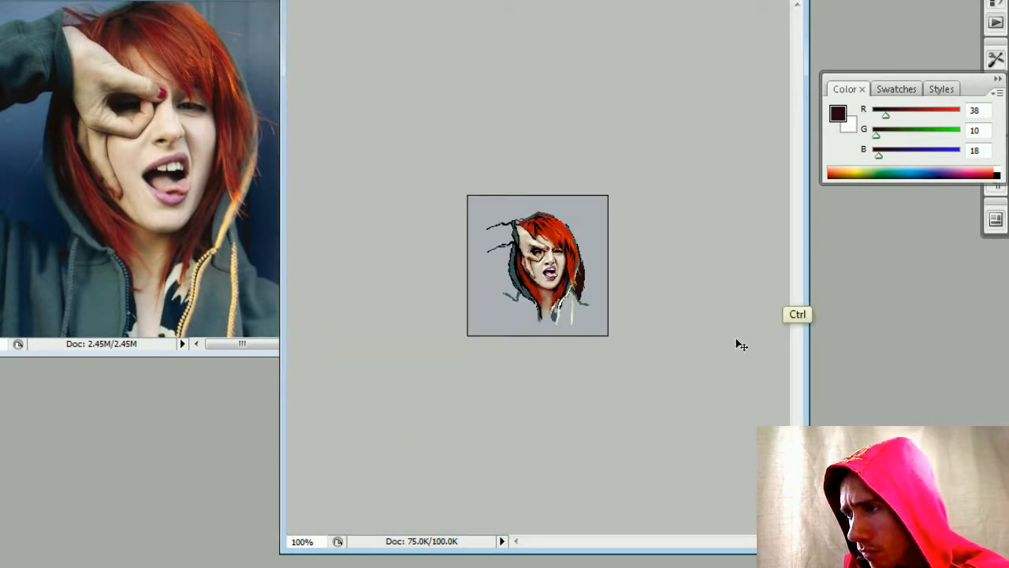
{"action": "key", "text": "ctrl+plus"}
{"action": "key", "text": "ctrl+plus"}
{"action": "key", "text": "ctrl+plus"}
{"action": "key", "text": "ctrl+plus"}
{"action": "key", "text": "ctrl+plus"}
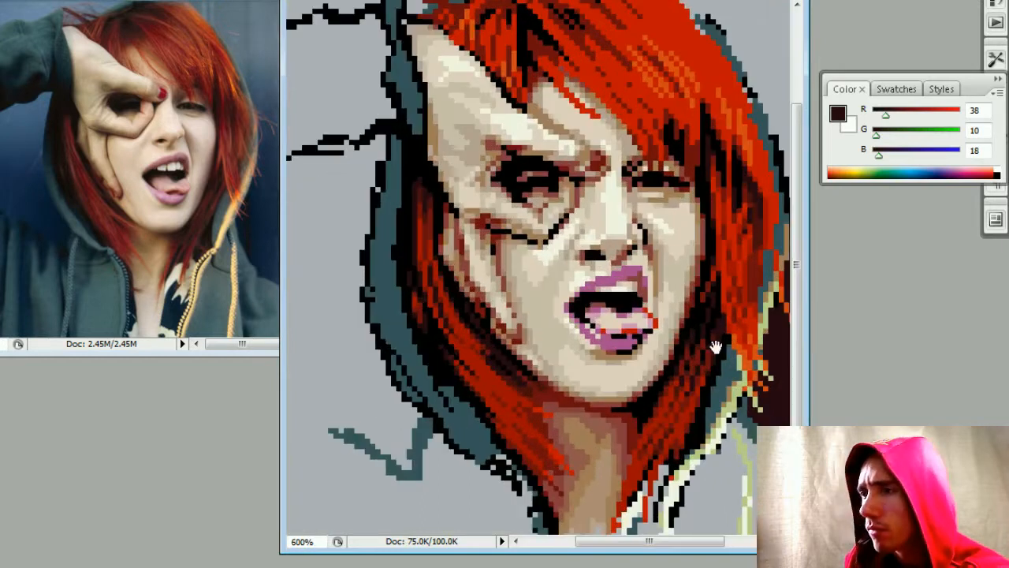
{"action": "mouse_move", "coordinate": [715, 347]}
{"action": "left_mouse_down"}
{"action": "mouse_move", "coordinate": [551, 348]}
{"action": "mouse_move", "coordinate": [588, 377]}
{"action": "left_mouse_up"}
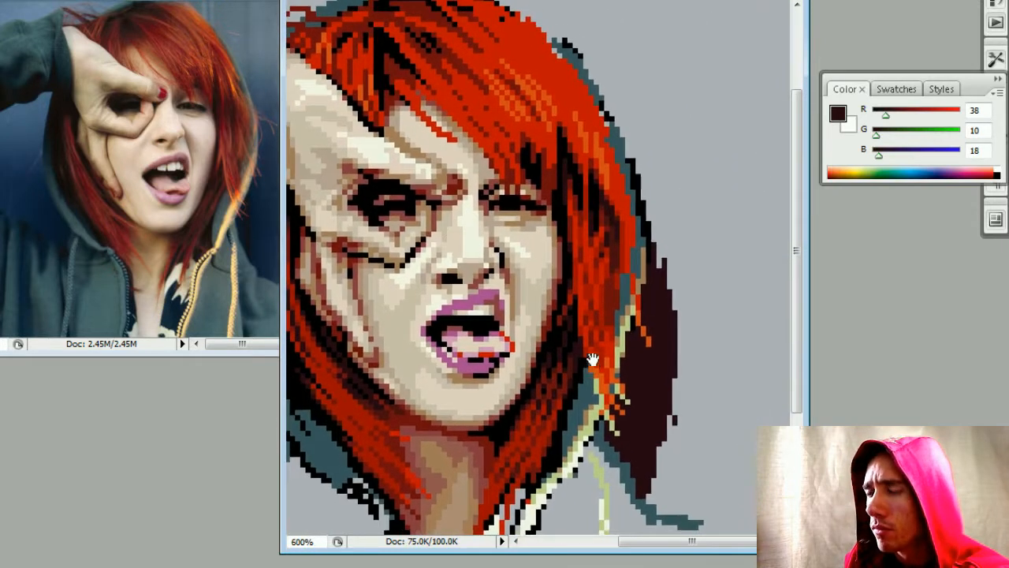
- Sample teal RGB 54, 87, 92 from the hood and paint a band along the outer edge of the dark backing patch
{"action": "left_click", "coordinate": [634, 462], "text": "alt"}
{"action": "left_click", "coordinate": [664, 335], "text": "alt"}
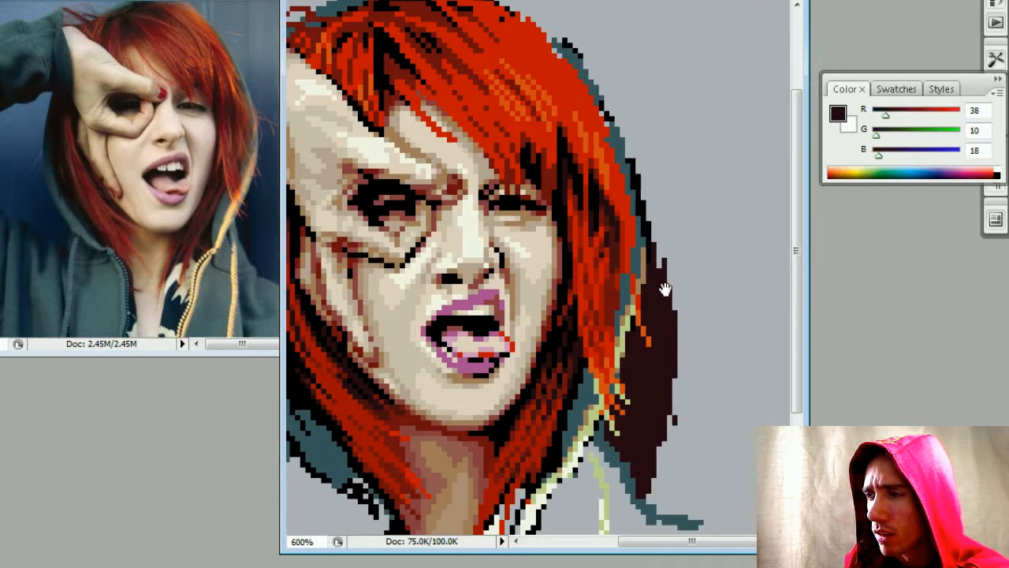
{"action": "mouse_move", "coordinate": [667, 333]}
{"action": "left_mouse_down"}
{"action": "mouse_move", "coordinate": [680, 359]}
{"action": "mouse_move", "coordinate": [676, 341]}
{"action": "left_mouse_up"}
{"action": "mouse_move", "coordinate": [672, 295]}
{"action": "left_mouse_down"}
{"action": "mouse_move", "coordinate": [733, 289]}
{"action": "mouse_move", "coordinate": [711, 287]}
{"action": "mouse_move", "coordinate": [673, 361]}
{"action": "mouse_move", "coordinate": [683, 274]}
{"action": "mouse_move", "coordinate": [689, 302]}
{"action": "left_mouse_up"}
{"action": "key", "text": "alt"}
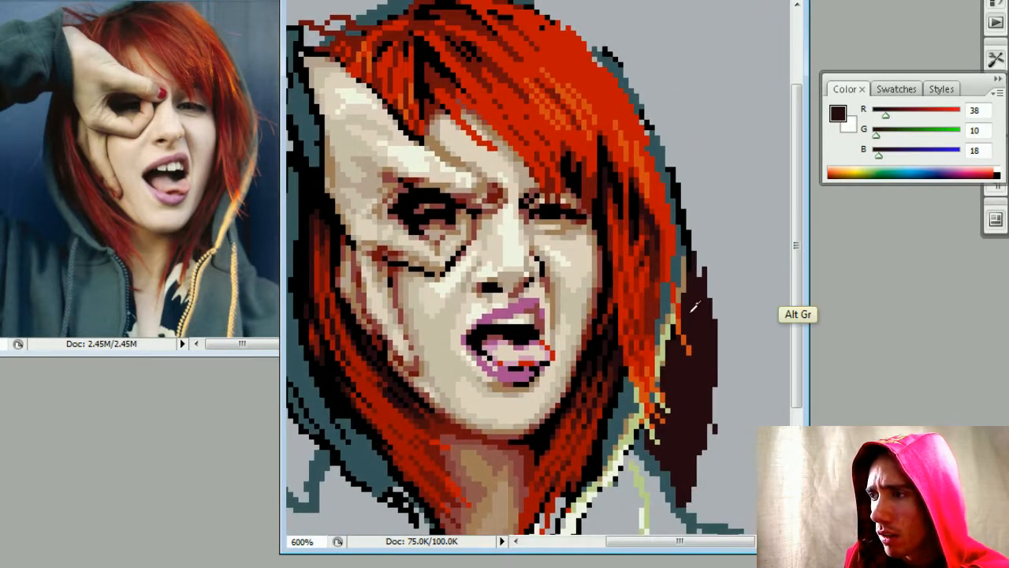
{"action": "left_click", "coordinate": [667, 476], "text": "alt"}
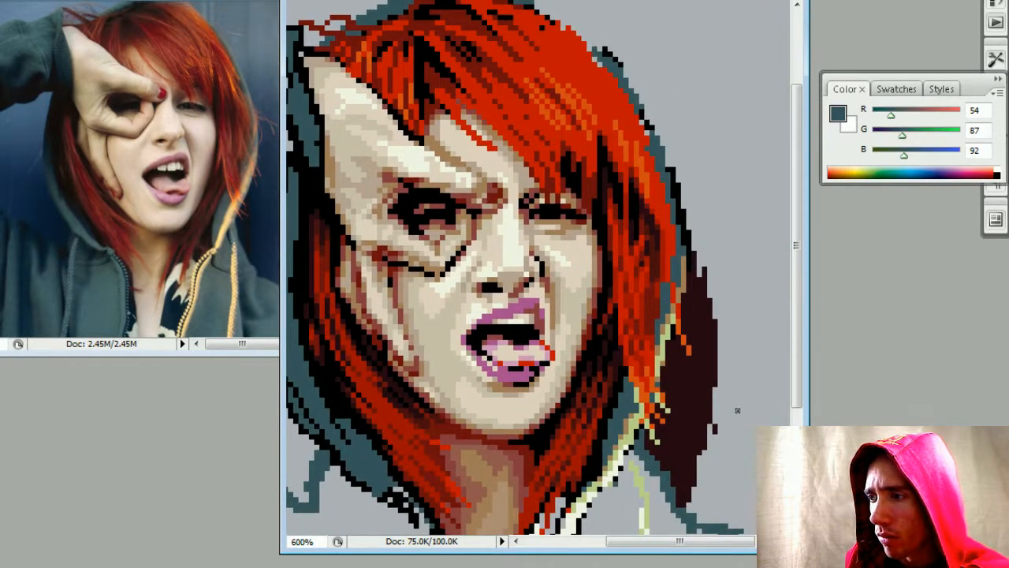
{"action": "mouse_move", "coordinate": [734, 374]}
{"action": "left_mouse_down"}
{"action": "mouse_move", "coordinate": [712, 392]}
{"action": "mouse_move", "coordinate": [697, 483]}
{"action": "mouse_move", "coordinate": [718, 352]}
{"action": "mouse_move", "coordinate": [726, 417]}
{"action": "mouse_move", "coordinate": [724, 387]}
{"action": "mouse_move", "coordinate": [730, 396]}
{"action": "mouse_move", "coordinate": [719, 344]}
{"action": "left_mouse_up"}
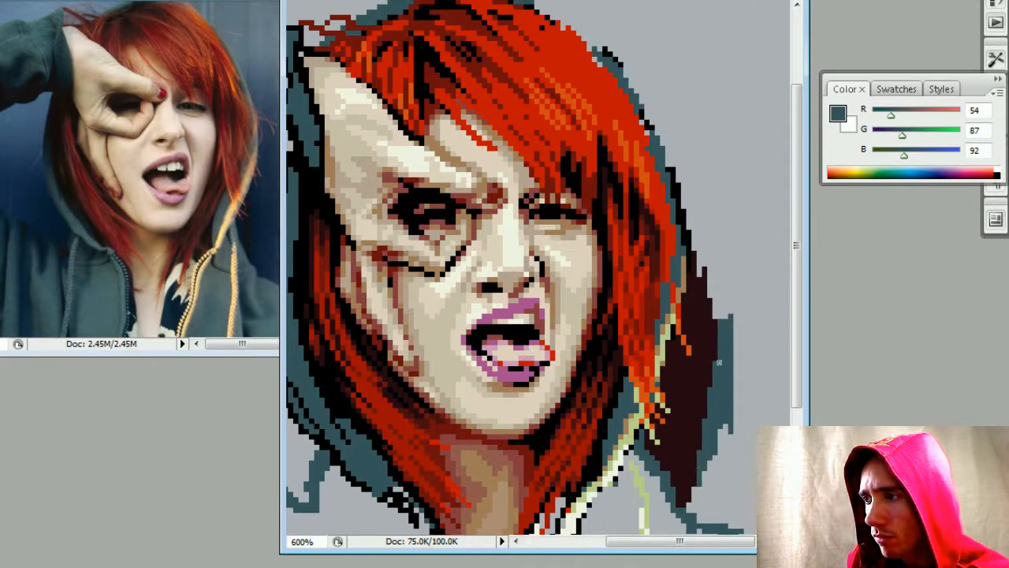
- Mix a dark blue of RGB 23, 41, 79 and fill the lower outer part of the dark backing patch with it
{"action": "left_click", "coordinate": [552, 321], "text": "alt"}
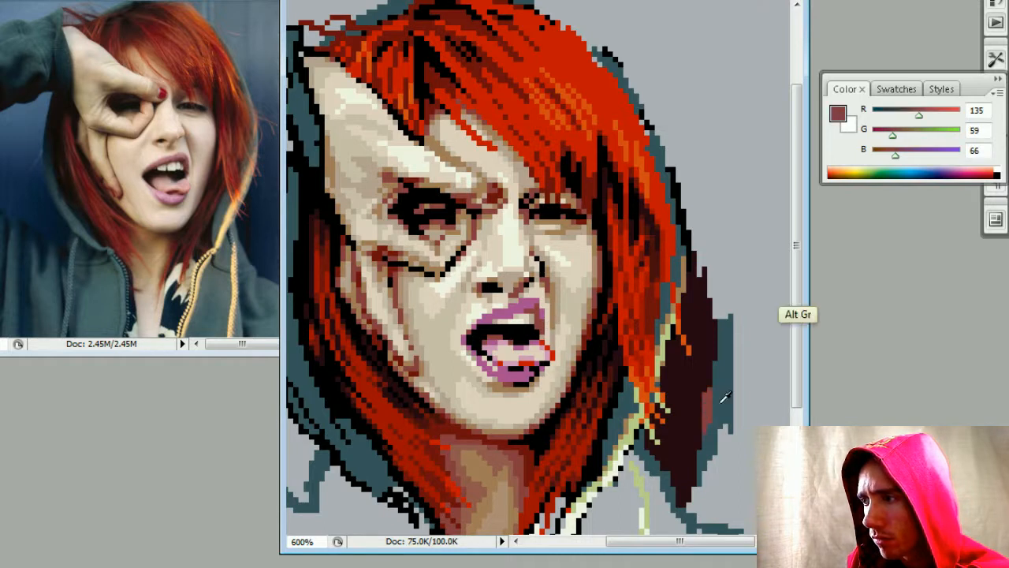
{"action": "left_click", "coordinate": [726, 397], "text": "alt"}
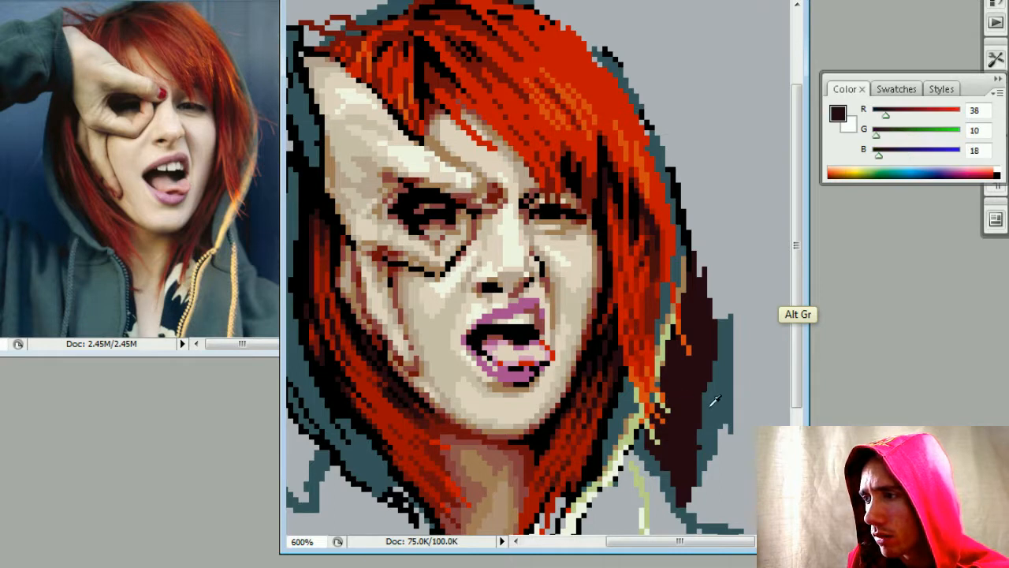
{"action": "left_click_drag", "start_coordinate": [902, 135], "coordinate": [884, 115]}
{"action": "left_click_drag", "start_coordinate": [902, 152], "coordinate": [899, 152]}
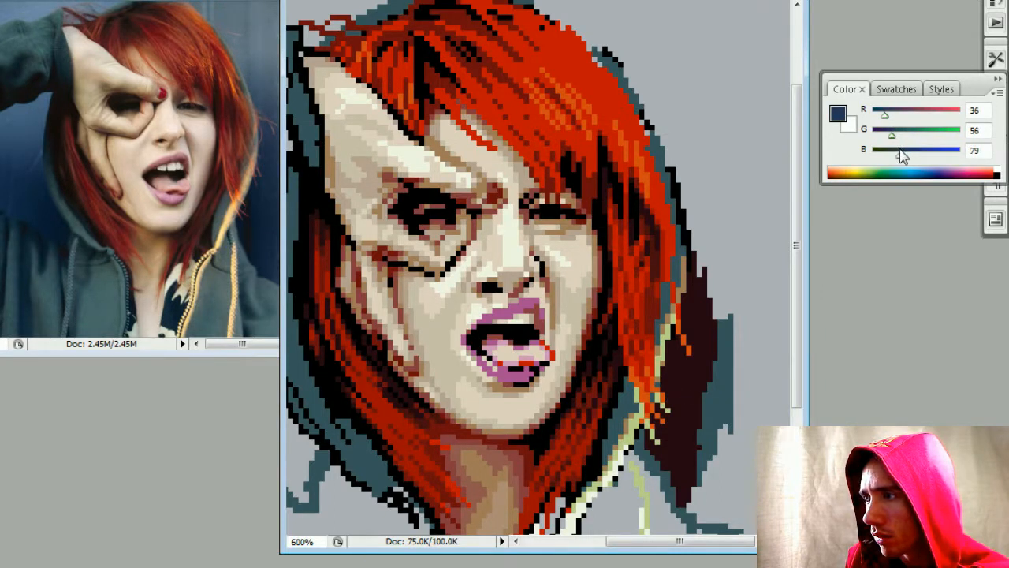
{"action": "mouse_move", "coordinate": [698, 442]}
{"action": "left_mouse_down"}
{"action": "mouse_move", "coordinate": [712, 387]}
{"action": "mouse_move", "coordinate": [691, 487]}
{"action": "left_mouse_up"}
{"action": "mouse_move", "coordinate": [892, 136]}
{"action": "left_mouse_down"}
{"action": "mouse_move", "coordinate": [881, 115]}
{"action": "mouse_move", "coordinate": [887, 136]}
{"action": "left_mouse_up"}
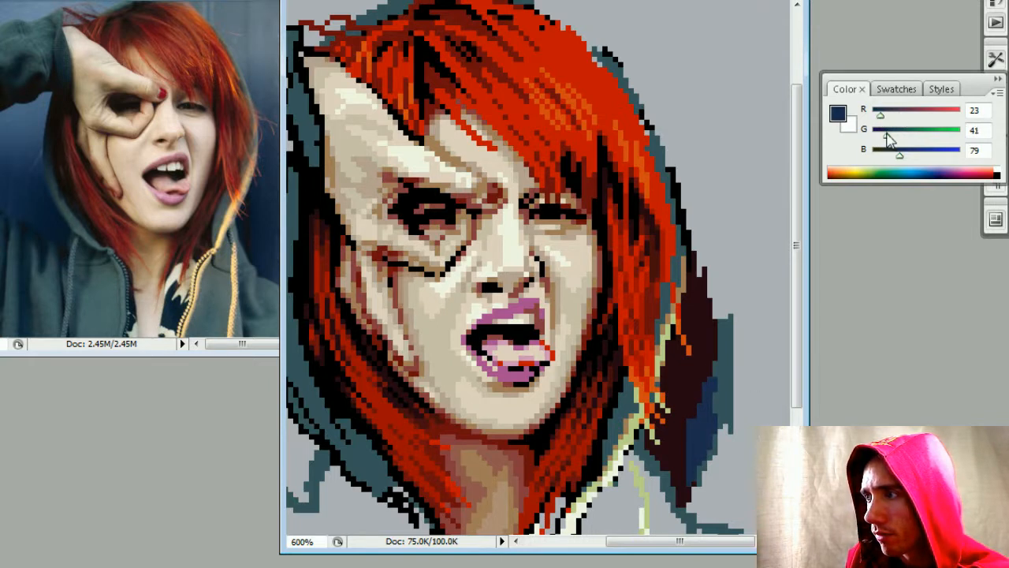
{"action": "left_click", "coordinate": [704, 433]}
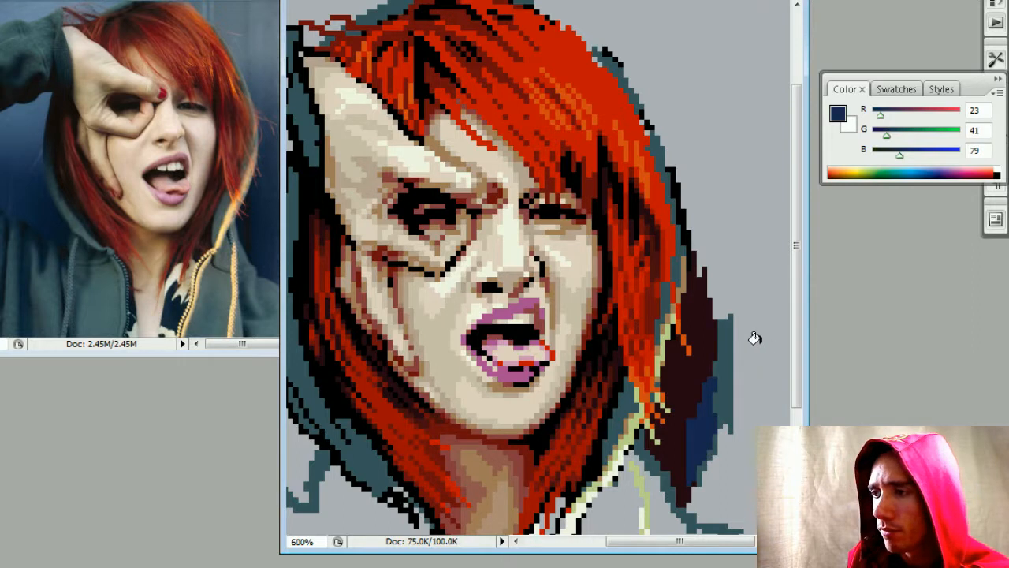
- Extend the dark blue up beside the hood and inward over most of the dark backing patch
{"action": "mouse_move", "coordinate": [710, 408]}
{"action": "left_mouse_down"}
{"action": "mouse_move", "coordinate": [714, 347]}
{"action": "mouse_move", "coordinate": [709, 364]}
{"action": "left_mouse_up"}
{"action": "mouse_move", "coordinate": [714, 290]}
{"action": "left_mouse_down"}
{"action": "mouse_move", "coordinate": [704, 257]}
{"action": "mouse_move", "coordinate": [708, 292]}
{"action": "mouse_move", "coordinate": [720, 293]}
{"action": "mouse_move", "coordinate": [707, 244]}
{"action": "mouse_move", "coordinate": [700, 274]}
{"action": "mouse_move", "coordinate": [694, 227]}
{"action": "mouse_move", "coordinate": [690, 281]}
{"action": "mouse_move", "coordinate": [693, 219]}
{"action": "mouse_move", "coordinate": [701, 272]}
{"action": "left_mouse_up"}
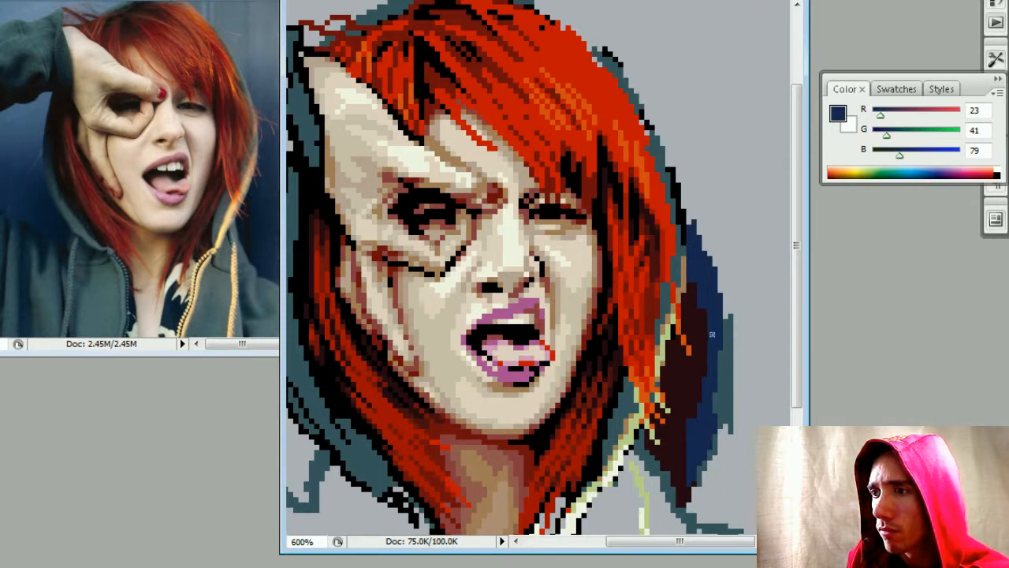
{"action": "mouse_move", "coordinate": [711, 335]}
{"action": "left_mouse_down"}
{"action": "mouse_move", "coordinate": [693, 288]}
{"action": "mouse_move", "coordinate": [701, 358]}
{"action": "mouse_move", "coordinate": [689, 342]}
{"action": "mouse_move", "coordinate": [689, 352]}
{"action": "left_mouse_up"}
{"action": "left_click", "coordinate": [684, 340], "text": "alt"}
{"action": "left_click", "coordinate": [698, 338], "text": "alt"}
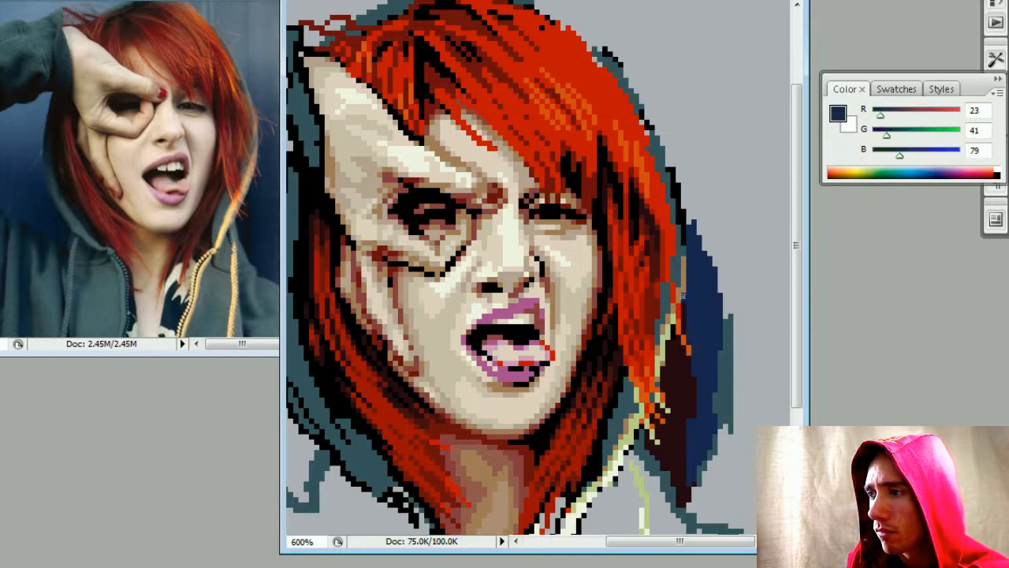
{"action": "mouse_move", "coordinate": [684, 388]}
{"action": "left_mouse_down"}
{"action": "mouse_move", "coordinate": [681, 348]}
{"action": "mouse_move", "coordinate": [699, 404]}
{"action": "mouse_move", "coordinate": [696, 381]}
{"action": "left_mouse_up"}
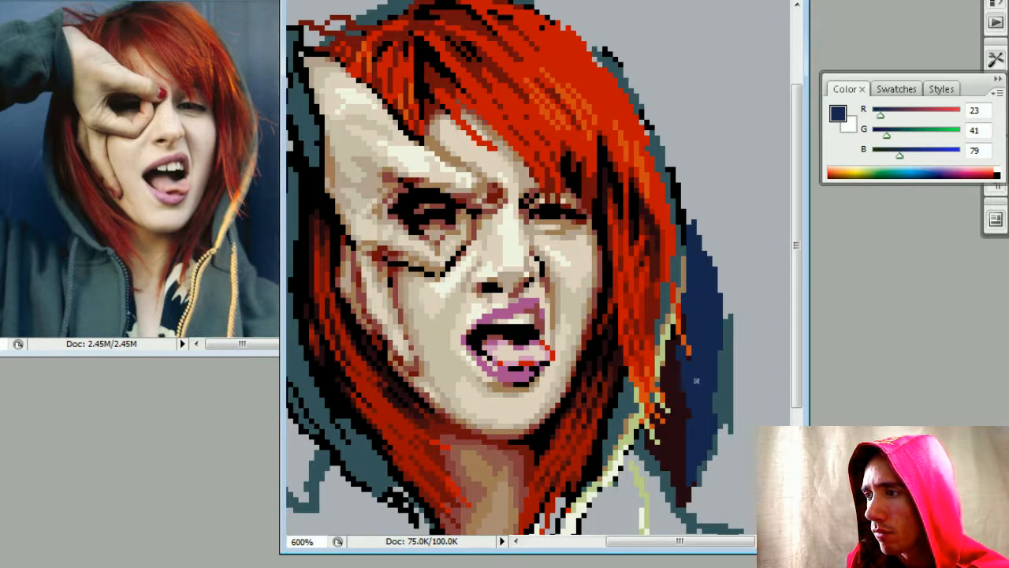
- Check the new blue backing area against the whole portrait between 100% and 600% zoom
{"action": "key", "text": "ctrl+minus"}
{"action": "key", "text": "ctrl+minus"}
{"action": "key", "text": "ctrl+minus"}
{"action": "key", "text": "ctrl+minus"}
{"action": "key", "text": "ctrl+minus"}
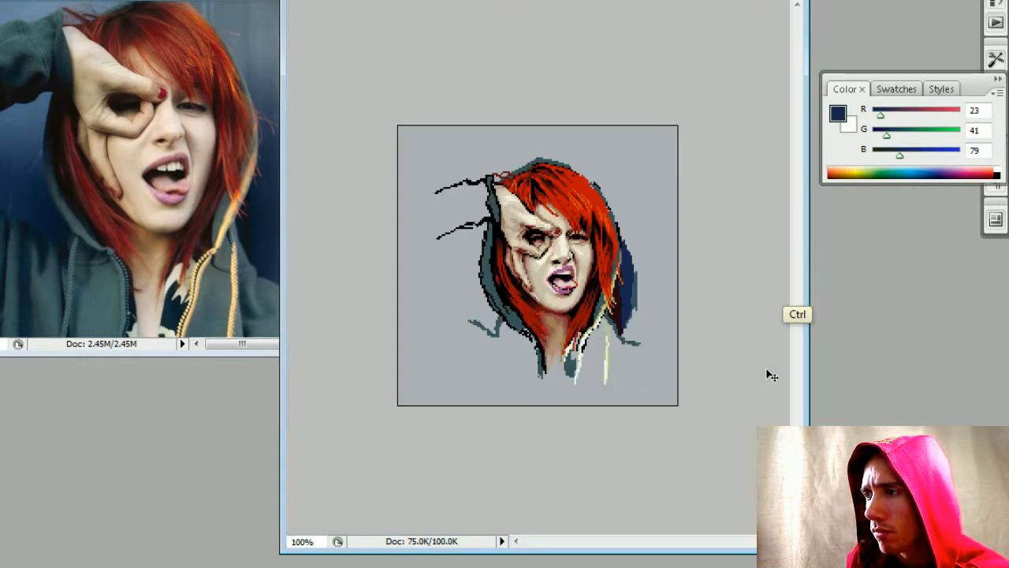
{"action": "key", "text": "ctrl+plus"}
{"action": "key", "text": "ctrl+plus"}
{"action": "key", "text": "ctrl+plus"}
{"action": "key", "text": "ctrl+plus"}
{"action": "key", "text": "ctrl+plus"}
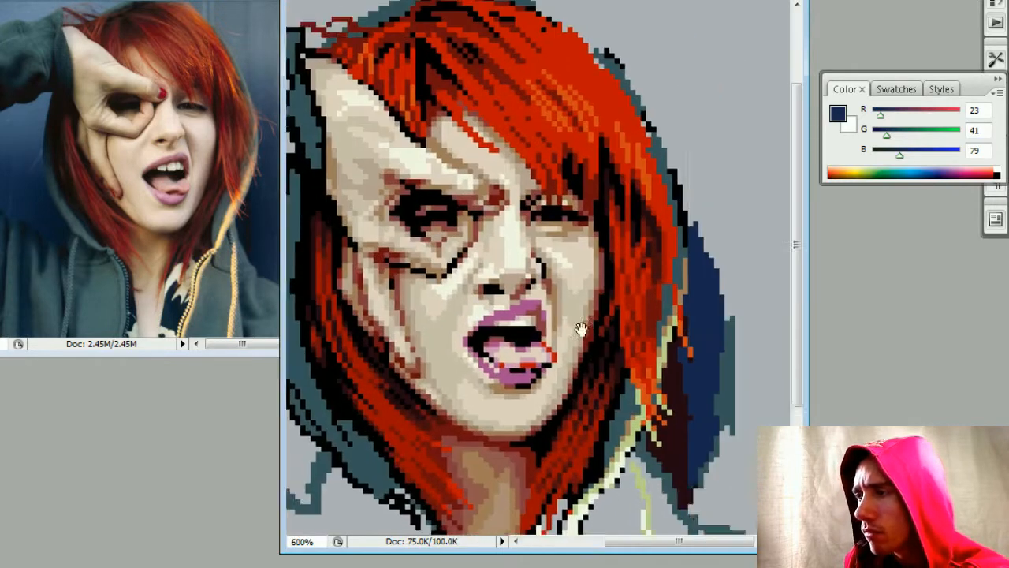
- Paint thin loose strands in sampled reds RGB 158, 15, 0 and 194, 20, 0 across the blue patch, trimming them with RGB 23, 41, 79
{"action": "left_click_drag", "start_coordinate": [582, 330], "coordinate": [453, 318]}
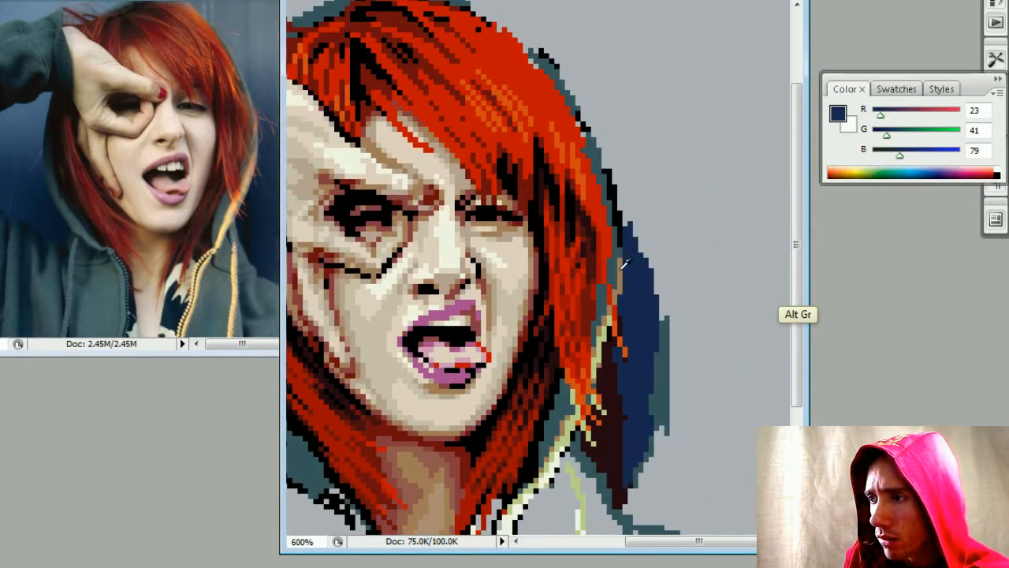
{"action": "left_click", "coordinate": [609, 246], "text": "alt"}
{"action": "mouse_move", "coordinate": [612, 248]}
{"action": "left_mouse_down"}
{"action": "mouse_move", "coordinate": [655, 266]}
{"action": "mouse_move", "coordinate": [651, 311]}
{"action": "left_mouse_up"}
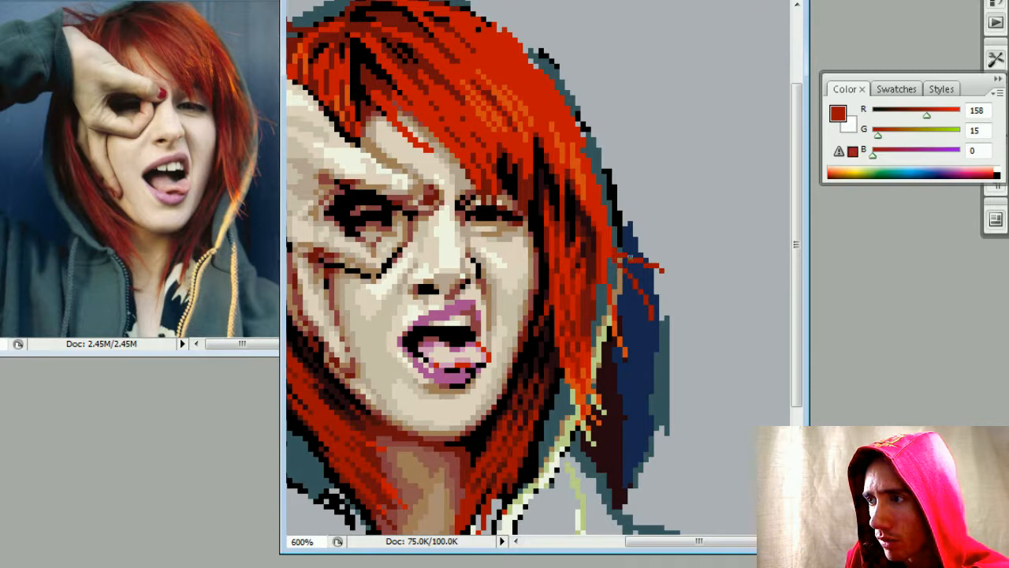
{"action": "left_click", "coordinate": [615, 244], "text": "alt"}
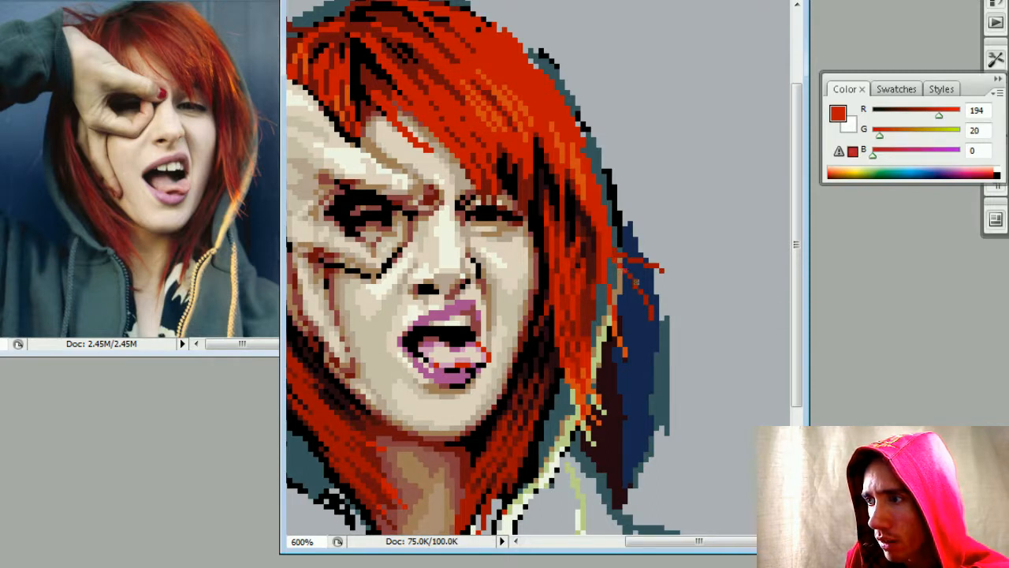
{"action": "left_click", "coordinate": [640, 280], "text": "alt"}
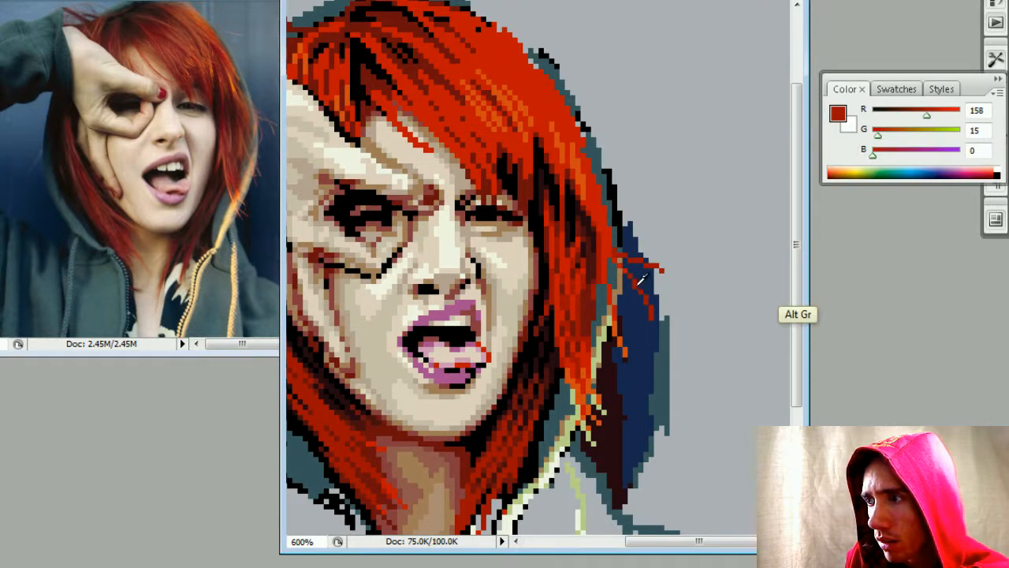
{"action": "left_click", "coordinate": [641, 294], "text": "alt"}
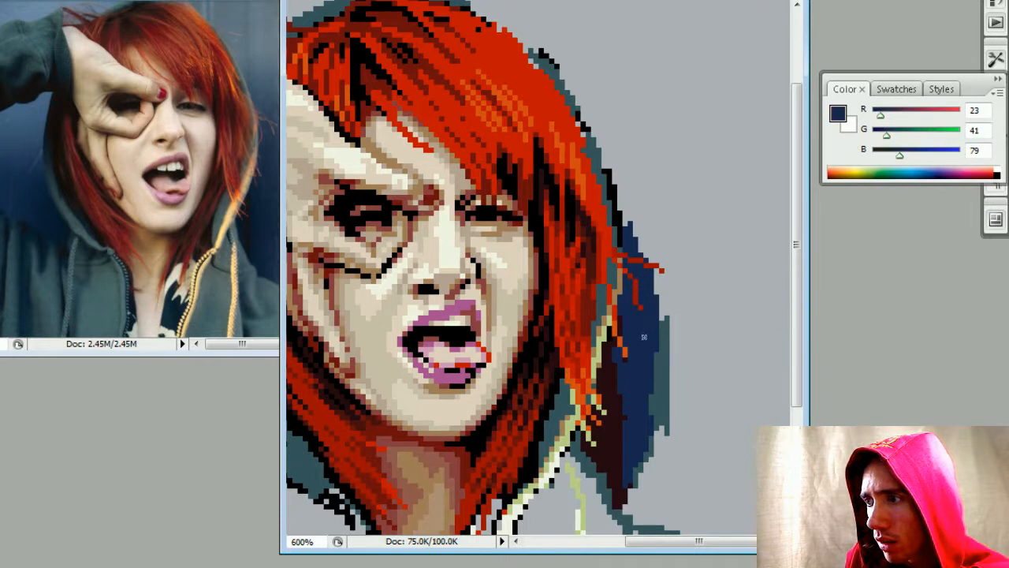
- Add a short strand in RGB 194, 20, 0 above the others and recolour the hood's black outer outline with teal RGB 54, 87, 92
{"action": "left_click_drag", "start_coordinate": [609, 321], "coordinate": [647, 336]}
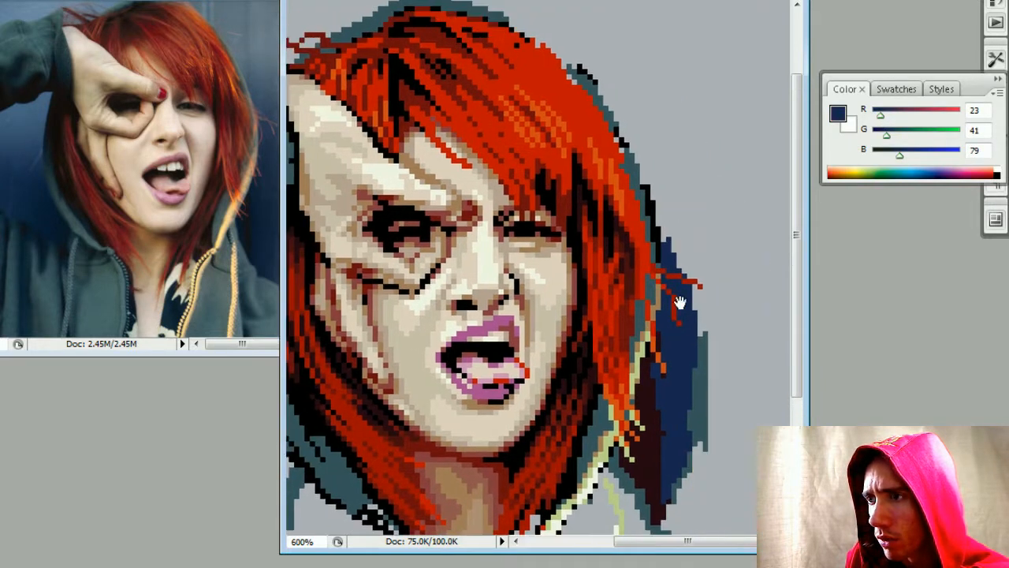
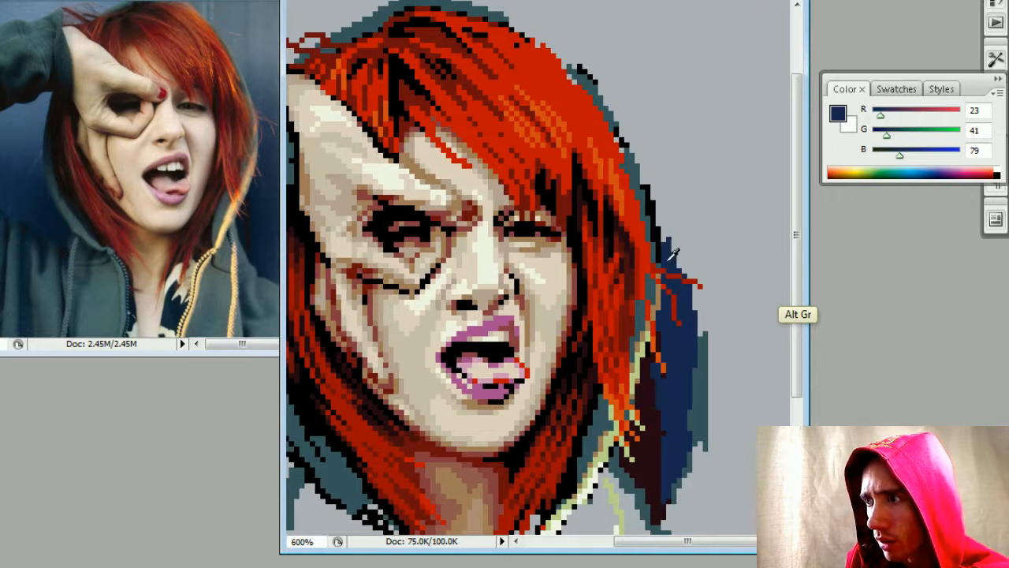
{"action": "left_click", "coordinate": [645, 223], "text": "alt"}
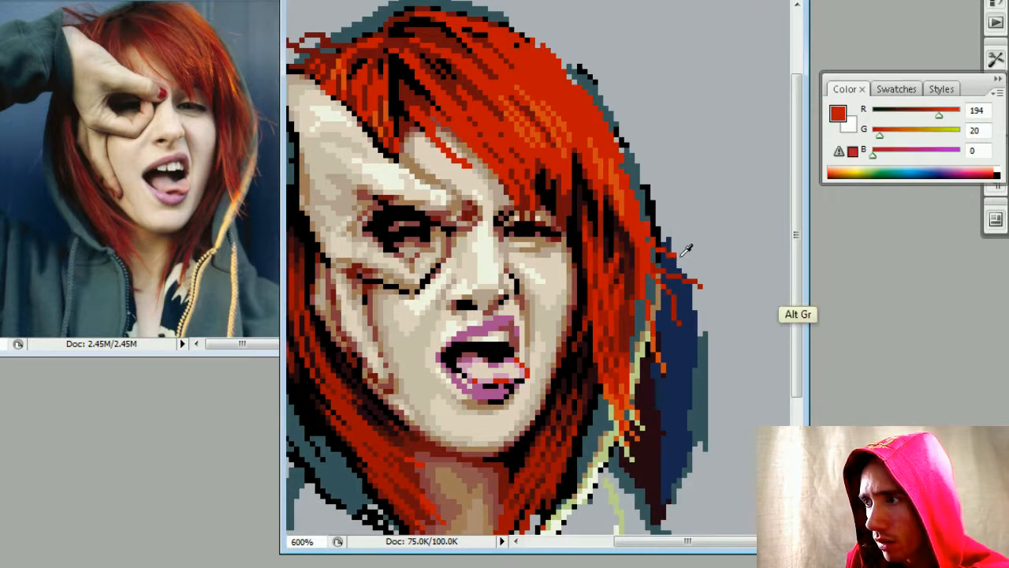
{"action": "left_click", "coordinate": [656, 231], "text": "alt"}
{"action": "left_click", "coordinate": [649, 217], "text": "alt"}
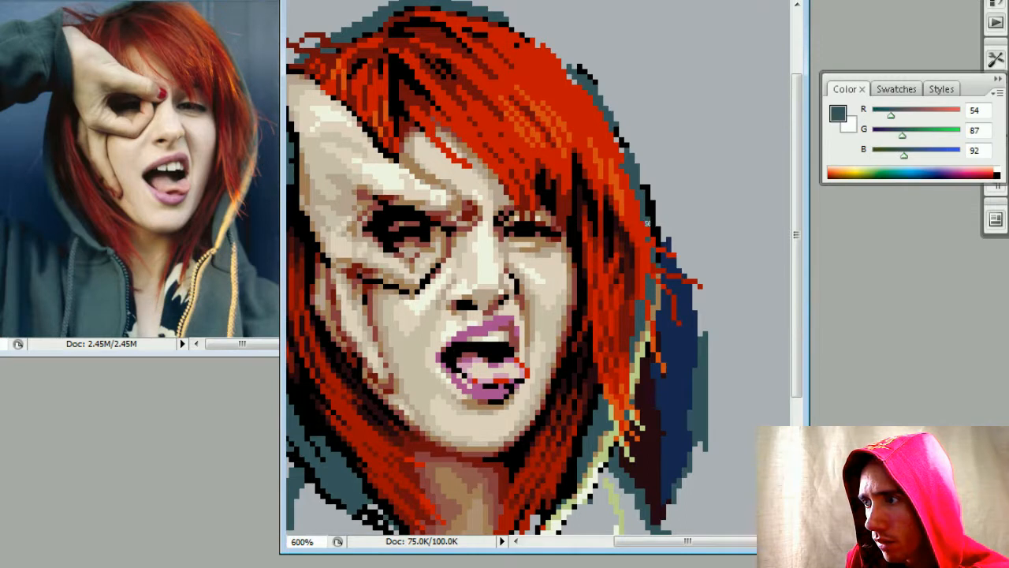
{"action": "left_click", "coordinate": [671, 242], "text": "alt"}
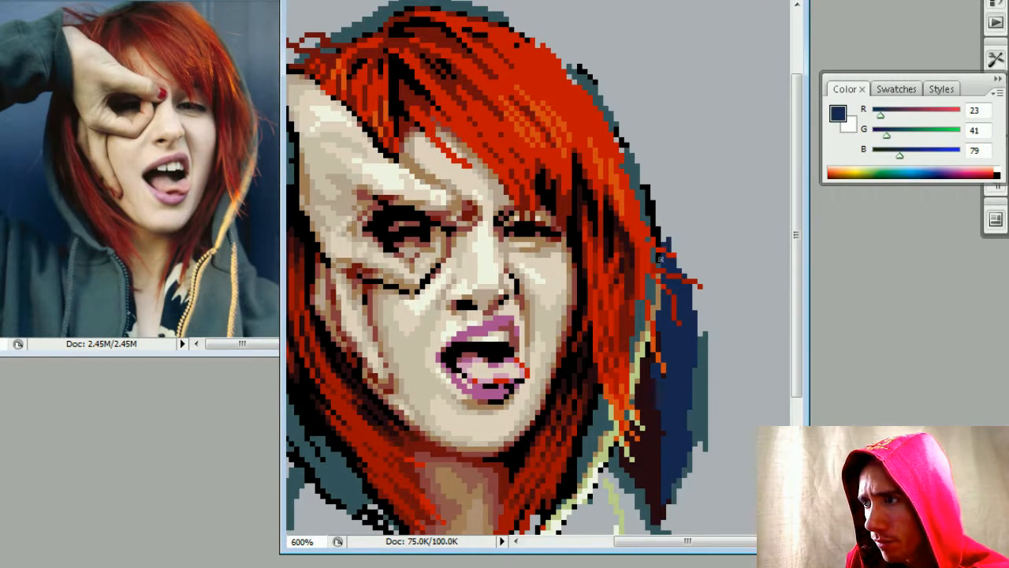
{"action": "left_click", "coordinate": [654, 255], "text": "alt"}
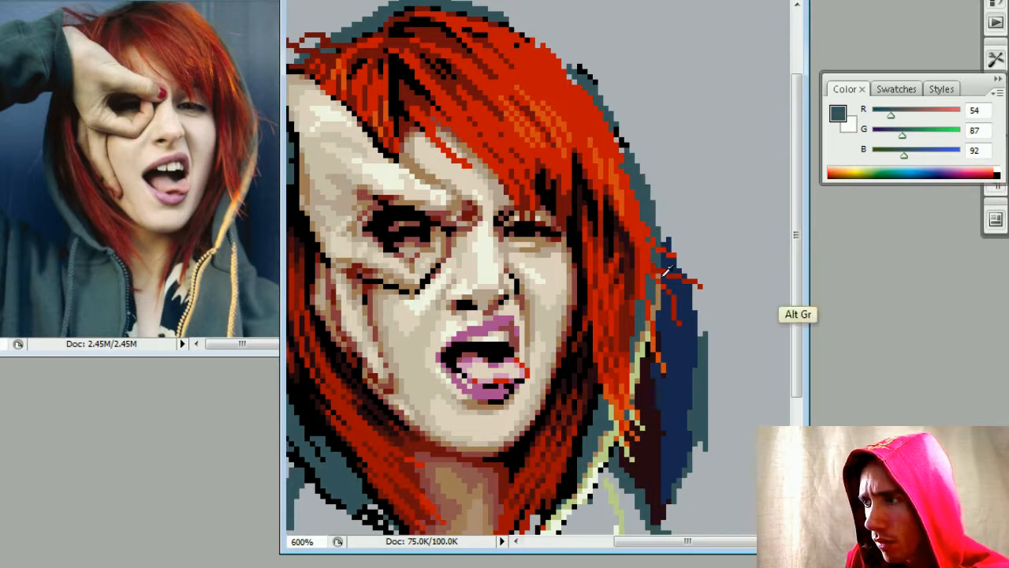
- Extend the blue RGB 23, 41, 79 backing and its teal RGB 54, 87, 92 outer band further up along the hood
{"action": "left_click", "coordinate": [676, 253], "text": "alt"}
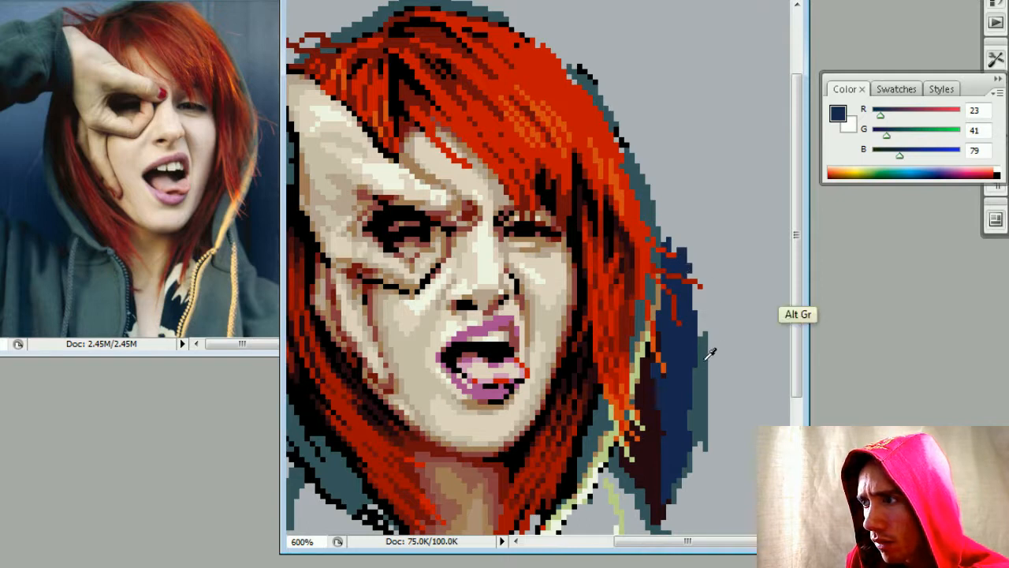
{"action": "left_click", "coordinate": [701, 327], "text": "alt"}
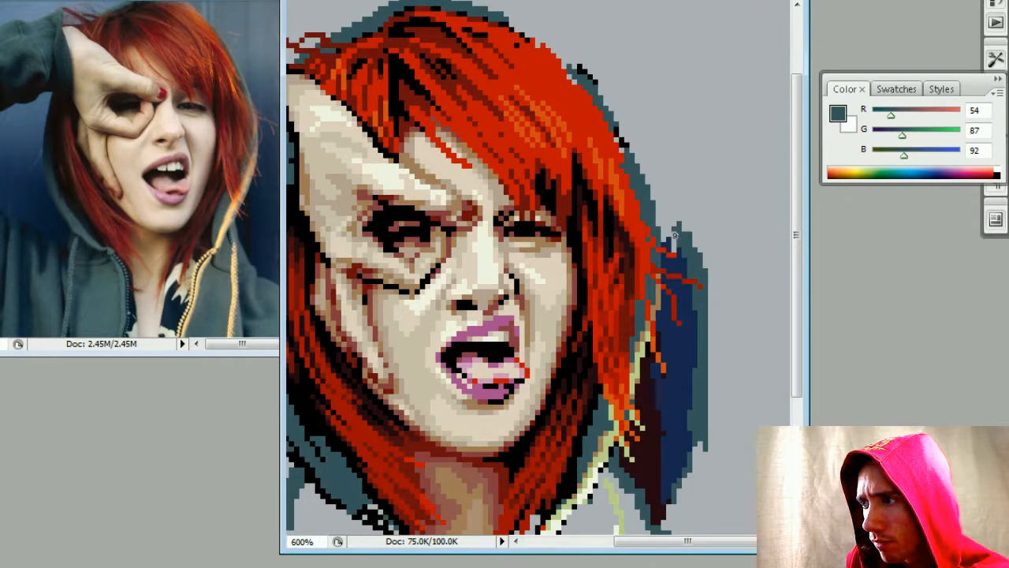
{"action": "mouse_move", "coordinate": [676, 249]}
{"action": "left_mouse_down"}
{"action": "mouse_move", "coordinate": [658, 201]}
{"action": "mouse_move", "coordinate": [674, 231]}
{"action": "mouse_move", "coordinate": [669, 201]}
{"action": "mouse_move", "coordinate": [682, 227]}
{"action": "mouse_move", "coordinate": [685, 213]}
{"action": "mouse_move", "coordinate": [683, 262]}
{"action": "mouse_move", "coordinate": [663, 225]}
{"action": "left_mouse_up"}
{"action": "key", "text": "alt"}
{"action": "left_click", "coordinate": [693, 241], "text": "alt"}
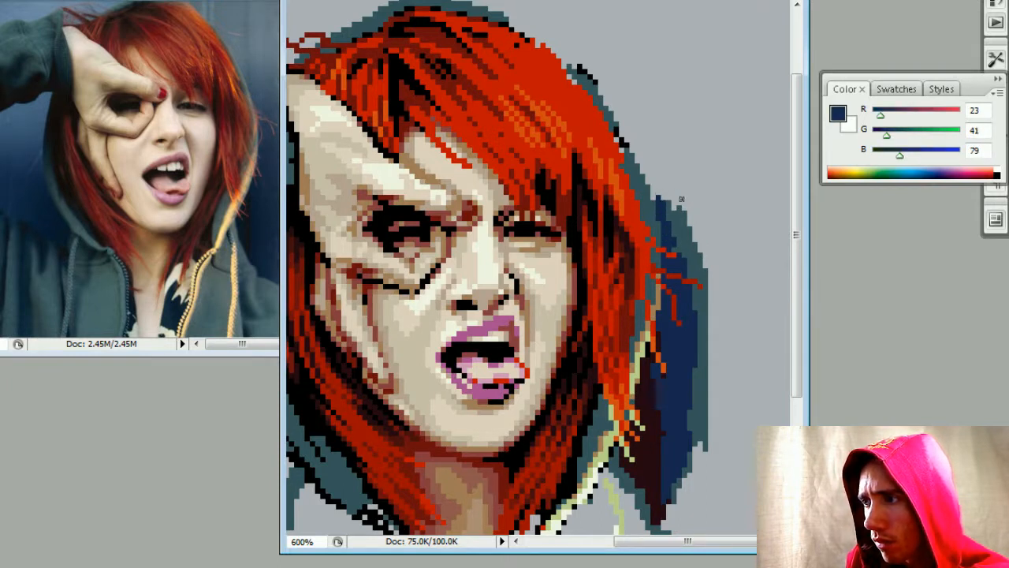
{"action": "mouse_move", "coordinate": [673, 192]}
{"action": "left_mouse_down"}
{"action": "mouse_move", "coordinate": [700, 210]}
{"action": "mouse_move", "coordinate": [688, 192]}
{"action": "left_mouse_up"}
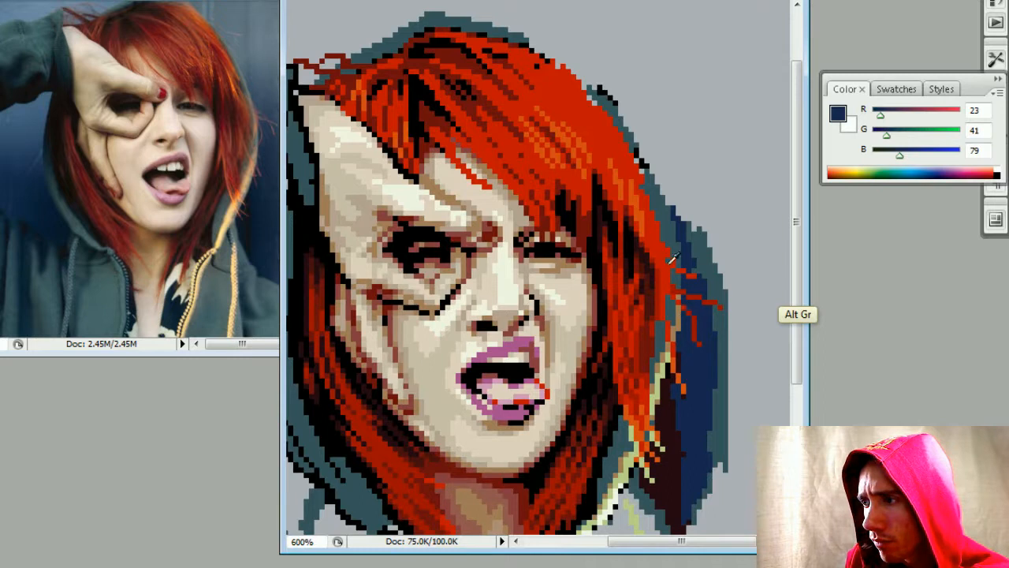
- Sample tan RGB 161, 125, 89 and paint a thin highlight line up the hood's outer edge
{"action": "left_click", "coordinate": [674, 231], "text": "alt"}
{"action": "left_click_drag", "start_coordinate": [664, 281], "coordinate": [639, 227]}
{"action": "left_click", "coordinate": [639, 302], "text": "alt"}
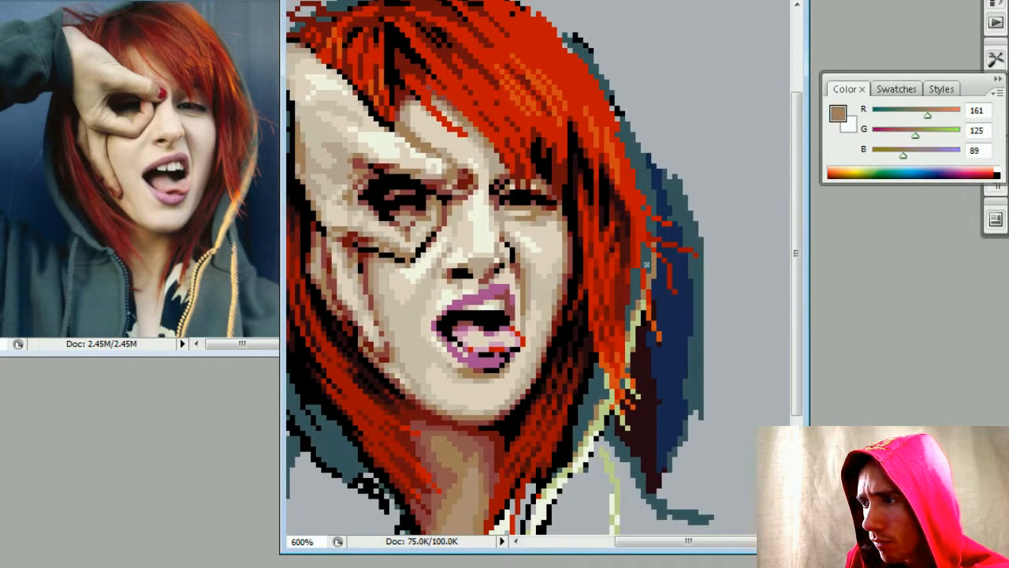
{"action": "left_click_drag", "start_coordinate": [672, 184], "coordinate": [652, 225]}
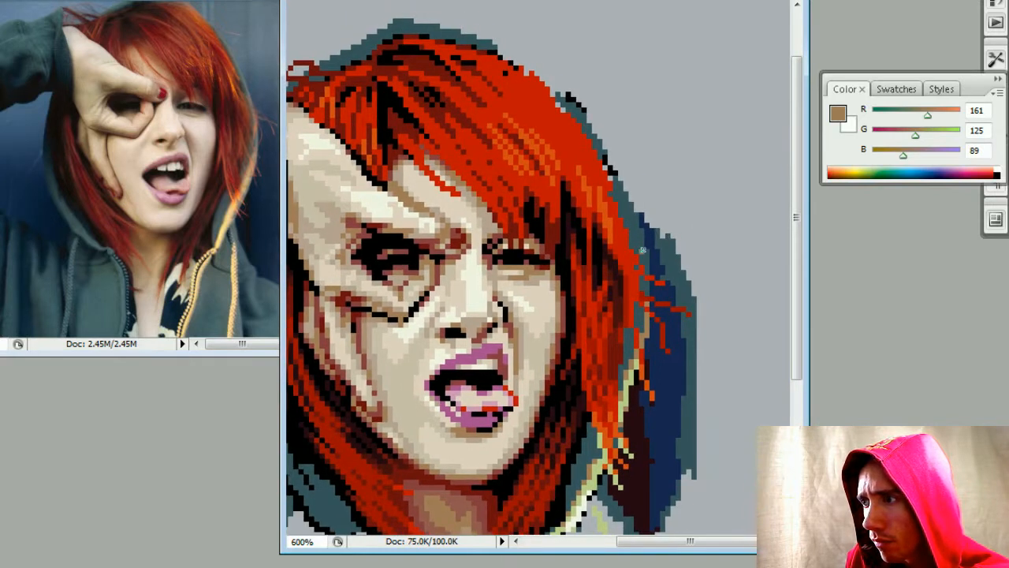
{"action": "left_click", "coordinate": [633, 202], "text": "shift"}
{"action": "left_click", "coordinate": [614, 170], "text": "shift"}
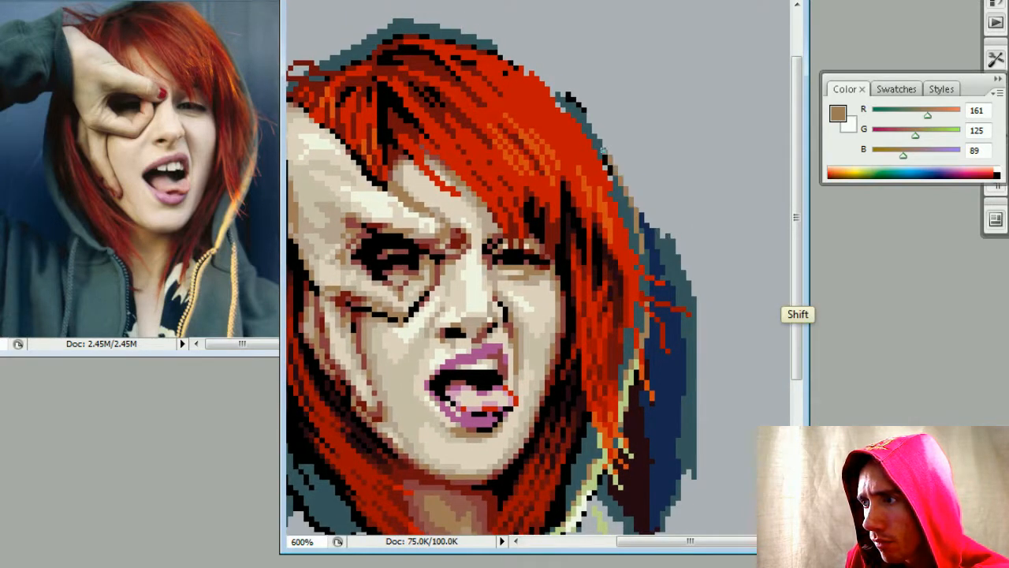
- Sample teal RGB 54, 87, 92, then outline and fill a broader area beyond the hood's upper outer edge
{"action": "key", "text": "alt"}
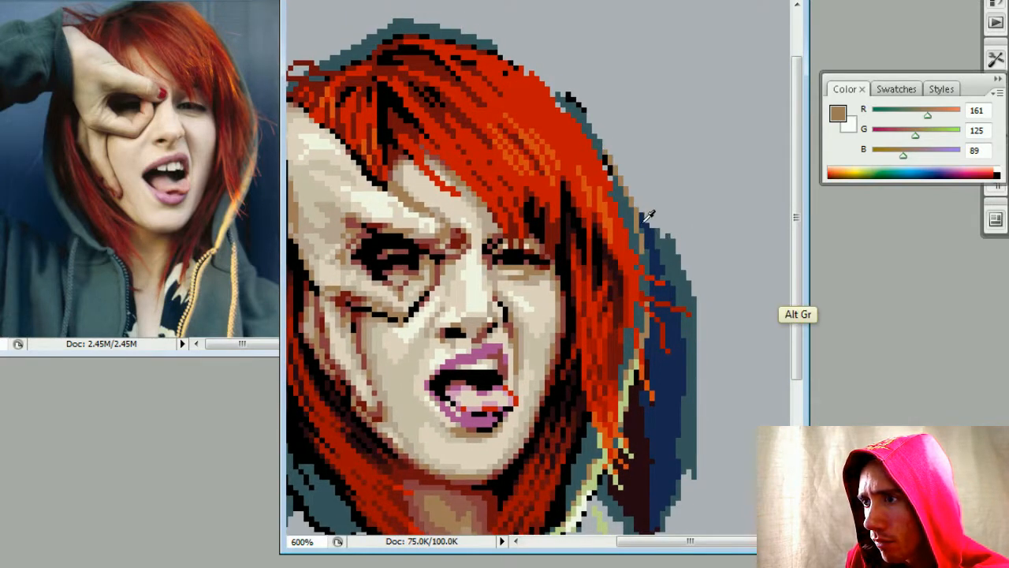
{"action": "left_click", "coordinate": [666, 213], "text": "alt"}
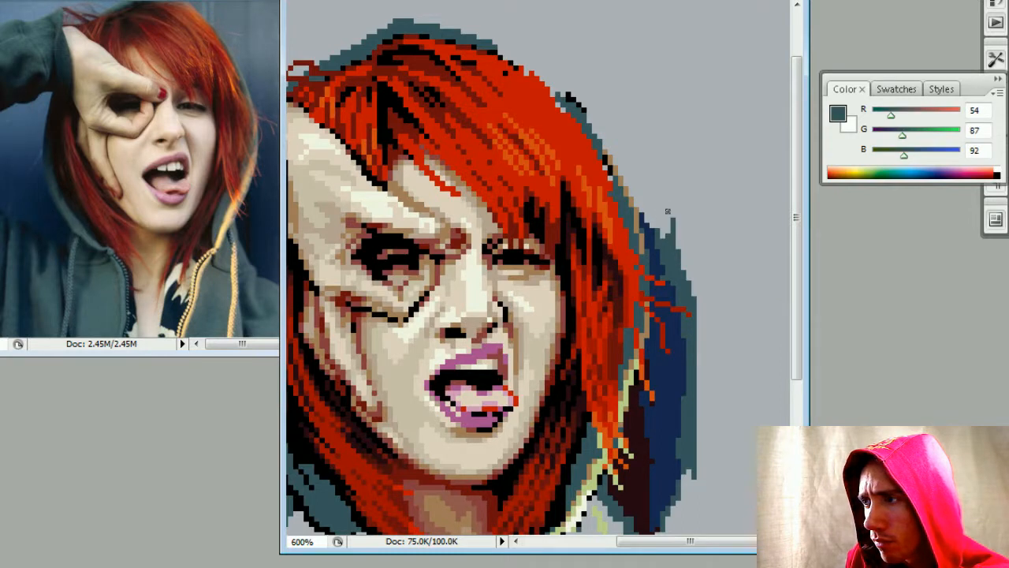
{"action": "mouse_move", "coordinate": [667, 211]}
{"action": "left_mouse_down"}
{"action": "mouse_move", "coordinate": [645, 163]}
{"action": "mouse_move", "coordinate": [587, 118]}
{"action": "left_mouse_up"}
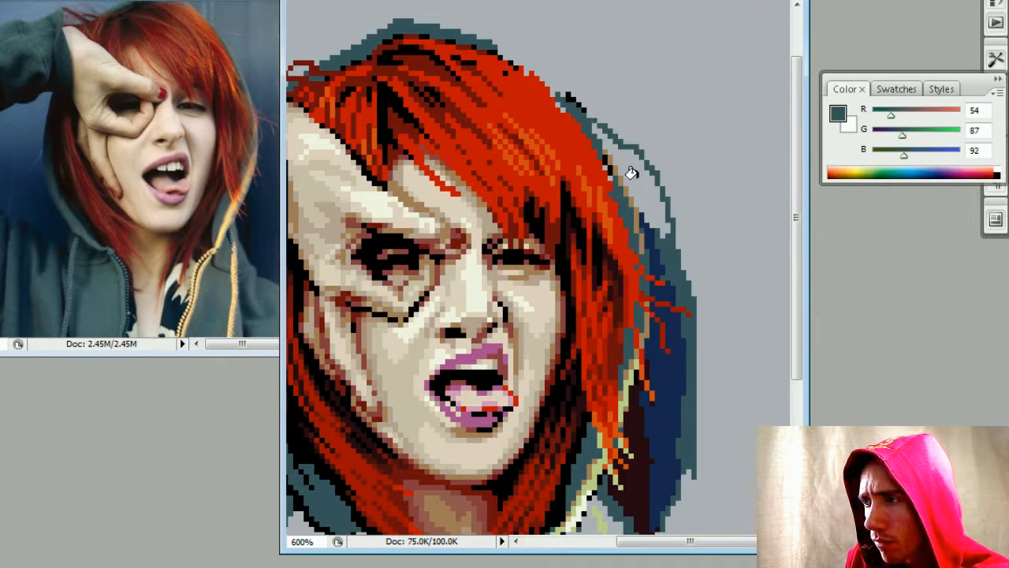
{"action": "key", "text": "ctrl+minus"}
{"action": "key", "text": "ctrl+minus"}
{"action": "key", "text": "ctrl+minus"}
{"action": "key", "text": "ctrl+minus"}
{"action": "key", "text": "ctrl+minus"}
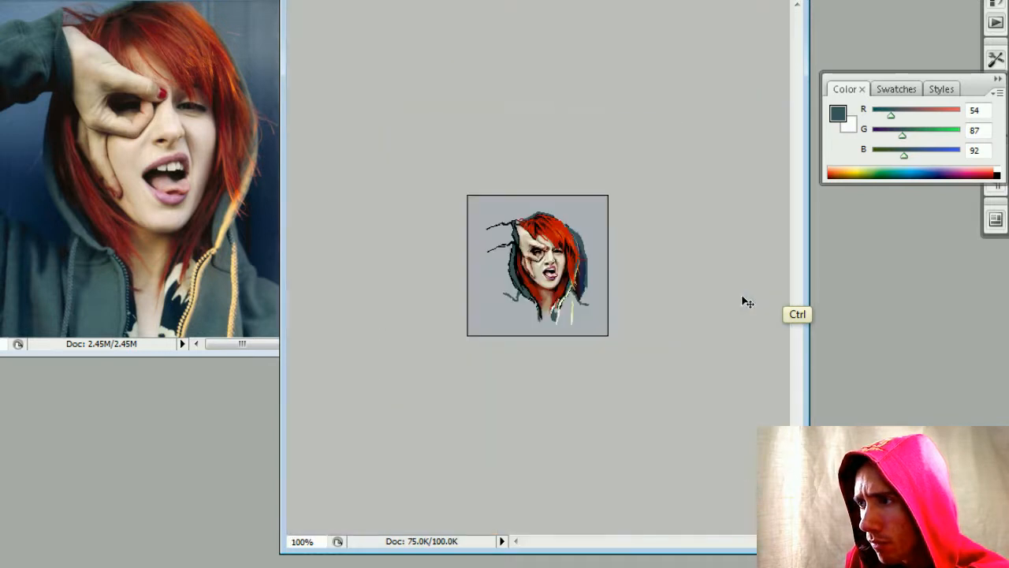
- Sample blue RGB 23, 41, 79 and paint it into the gap between the red hair and the tan highlight line
{"action": "key", "text": "ctrl+plus"}
{"action": "key", "text": "ctrl+plus"}
{"action": "key", "text": "ctrl+plus"}
{"action": "key", "text": "ctrl+plus"}
{"action": "key", "text": "ctrl+plus"}
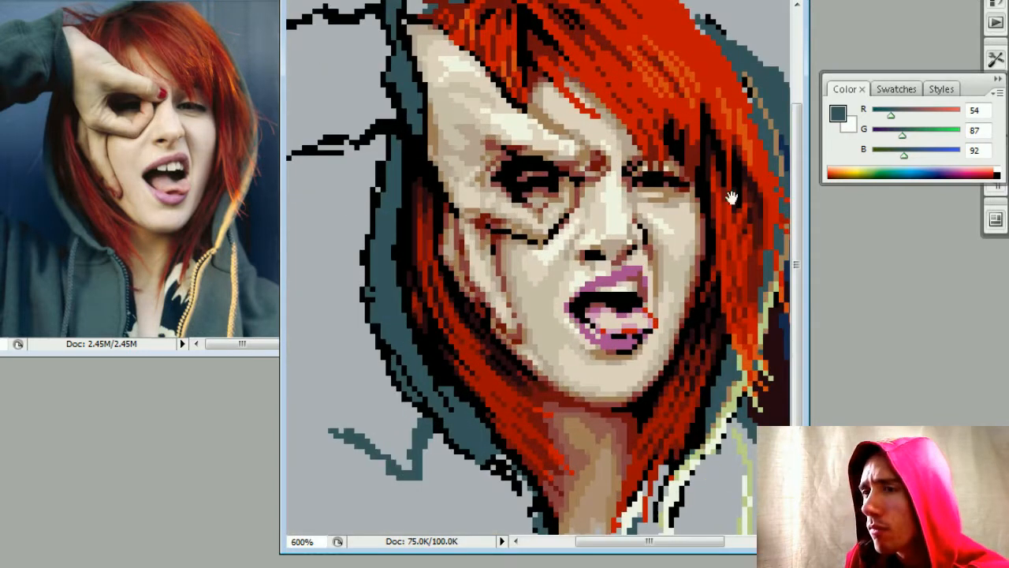
{"action": "left_click_drag", "start_coordinate": [731, 197], "coordinate": [592, 308]}
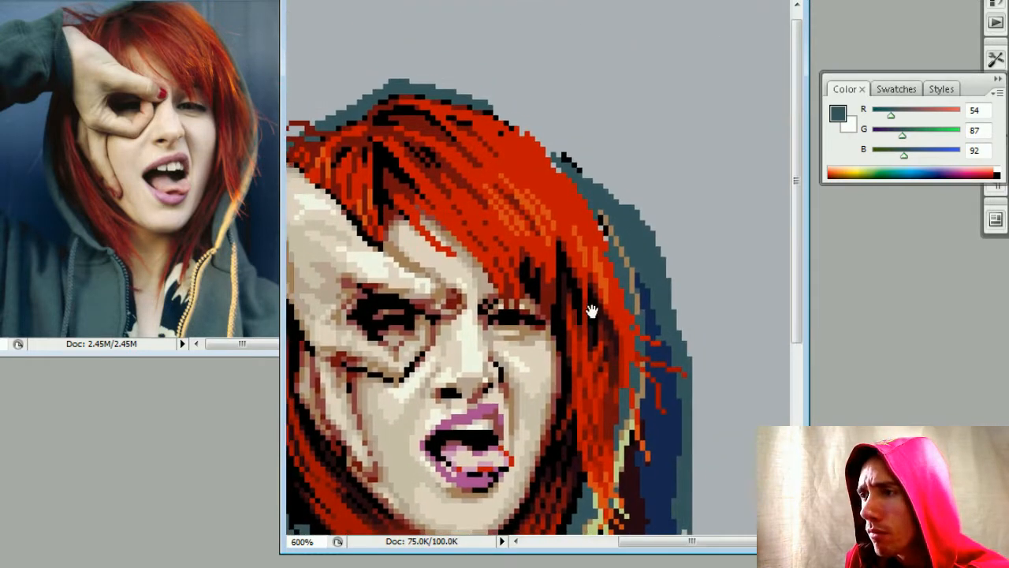
{"action": "key", "text": "alt"}
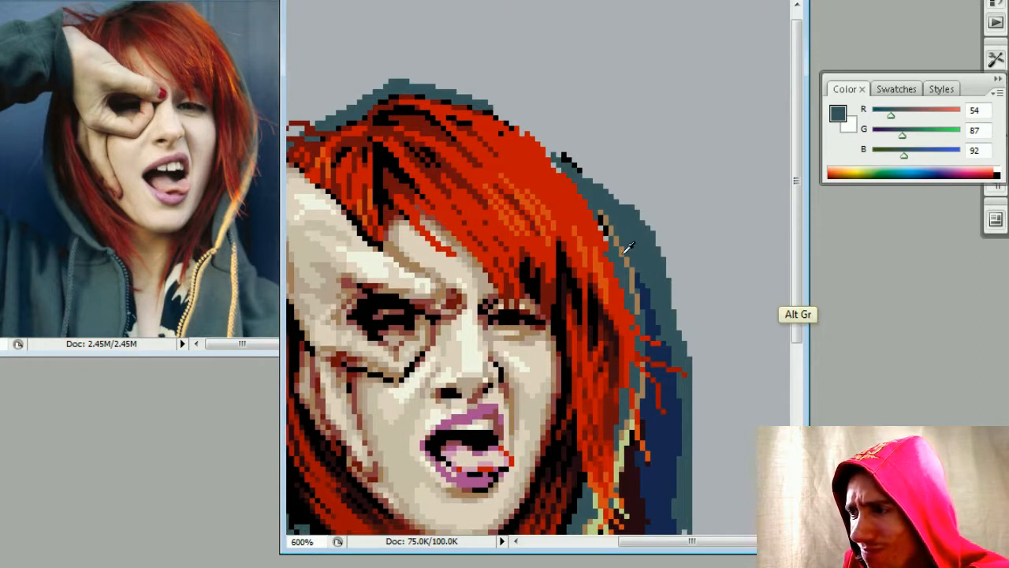
{"action": "left_click", "coordinate": [649, 282], "text": "alt"}
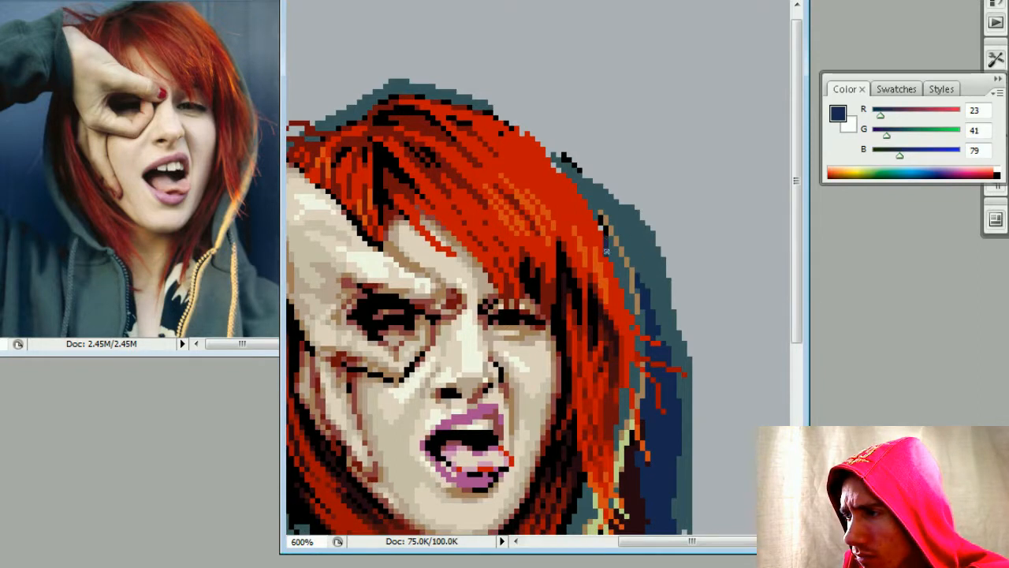
{"action": "mouse_move", "coordinate": [608, 287]}
{"action": "left_mouse_down"}
{"action": "mouse_move", "coordinate": [607, 144]}
{"action": "mouse_move", "coordinate": [608, 277]}
{"action": "left_mouse_up"}
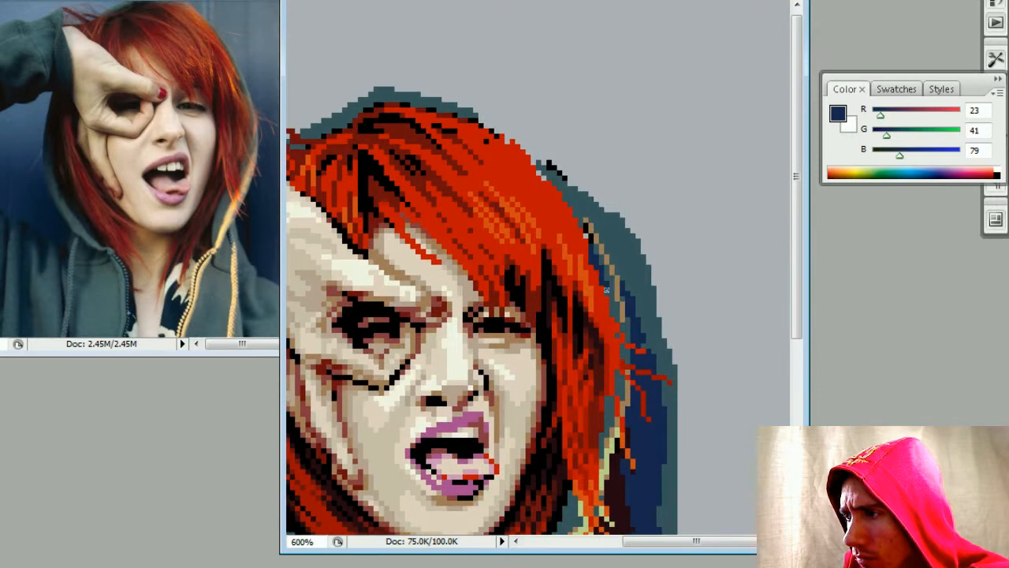
- Replace leftover black outline pixels along the hood's upper edge with teal RGB 54, 87, 92, undoing the stray strokes
{"action": "left_click", "coordinate": [593, 234], "text": "alt"}
{"action": "key", "text": "alt"}
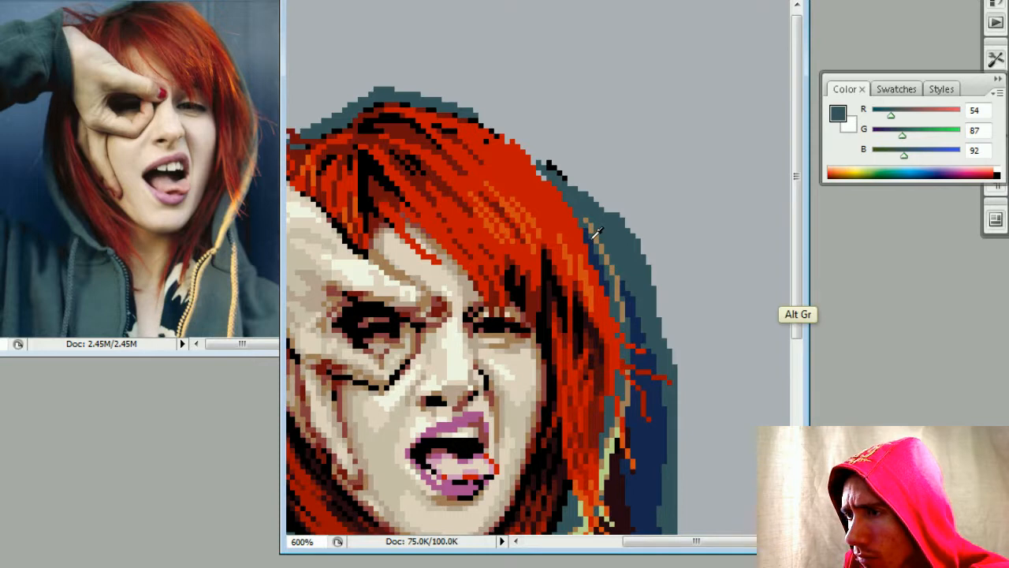
{"action": "left_click", "coordinate": [597, 226], "text": "alt"}
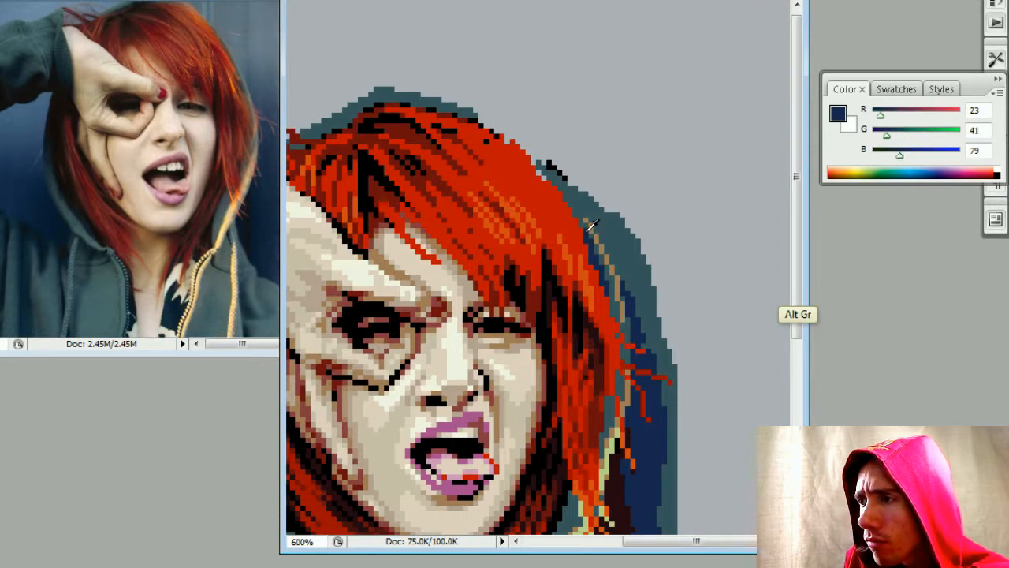
{"action": "left_click", "coordinate": [579, 197], "text": "alt"}
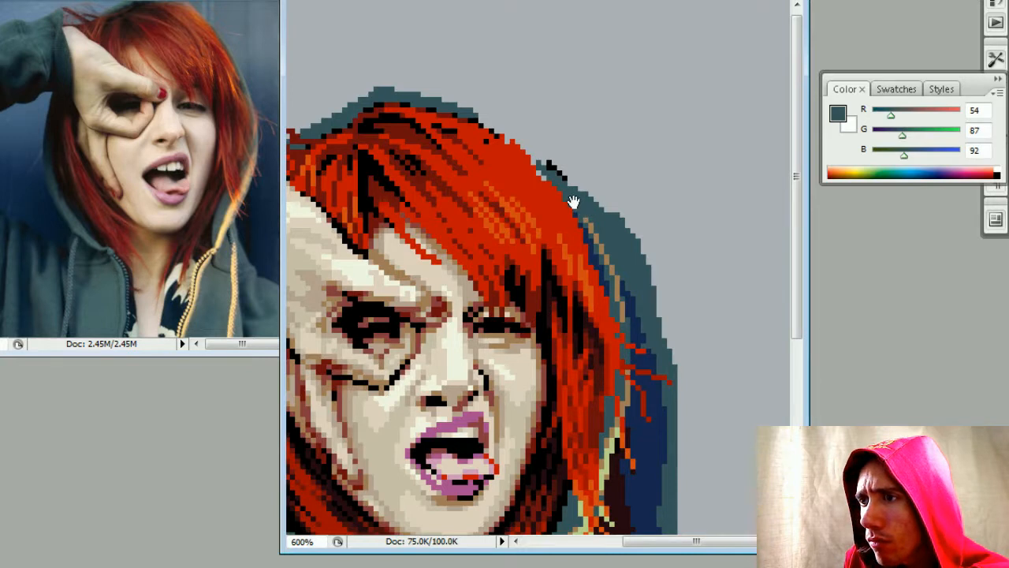
{"action": "mouse_move", "coordinate": [577, 203]}
{"action": "left_mouse_down"}
{"action": "mouse_move", "coordinate": [641, 195]}
{"action": "mouse_move", "coordinate": [597, 171]}
{"action": "mouse_move", "coordinate": [621, 202]}
{"action": "mouse_move", "coordinate": [588, 158]}
{"action": "mouse_move", "coordinate": [628, 191]}
{"action": "left_mouse_up"}
{"action": "left_click", "coordinate": [622, 178], "text": "alt"}
{"action": "left_click", "coordinate": [622, 201], "text": "alt"}
{"action": "key", "text": "ctrl+alt+z"}
{"action": "key", "text": "ctrl+alt+z"}
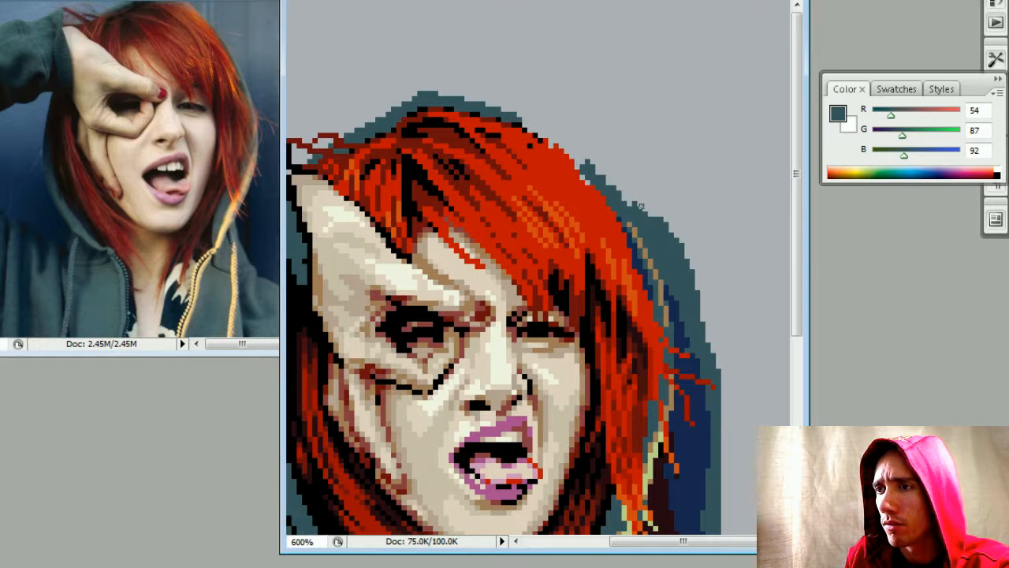
- Sample blue RGB 23, 41, 79 and extend its thin line up between the hair and the teal hood edge
{"action": "key", "text": "alt"}
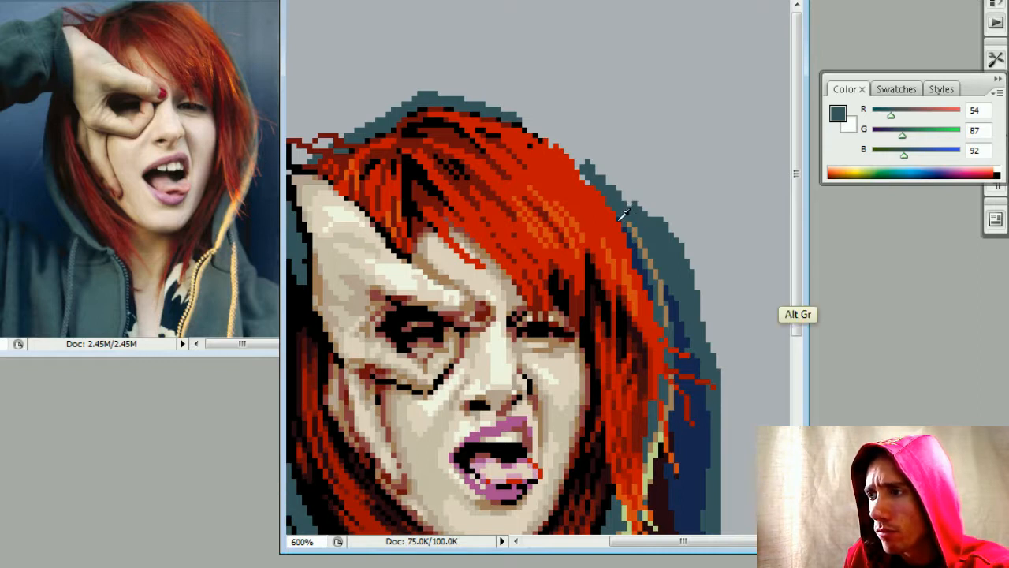
{"action": "left_click", "coordinate": [622, 222], "text": "alt"}
{"action": "key", "text": "shift"}
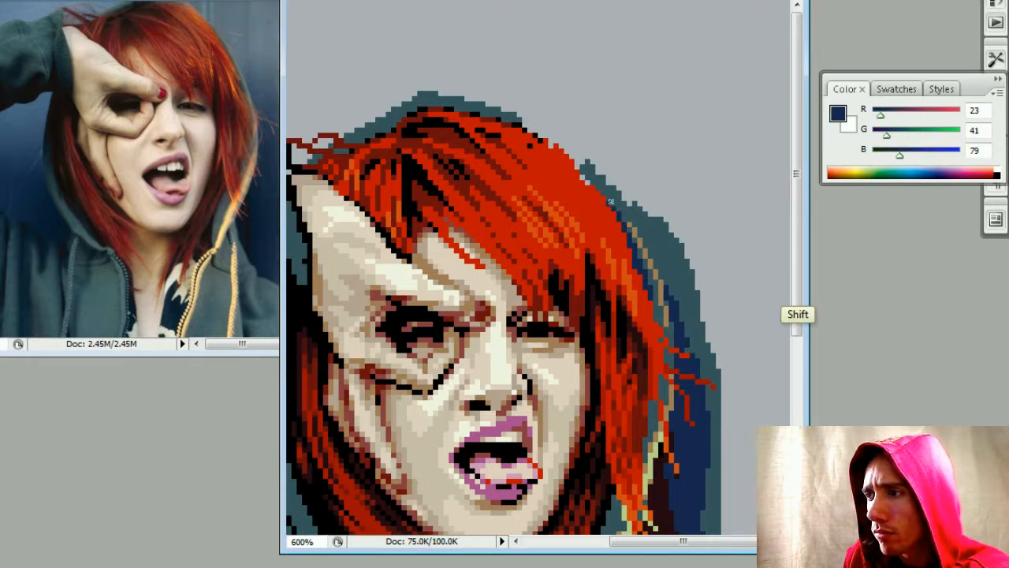
{"action": "left_click", "coordinate": [586, 177], "text": "shift"}
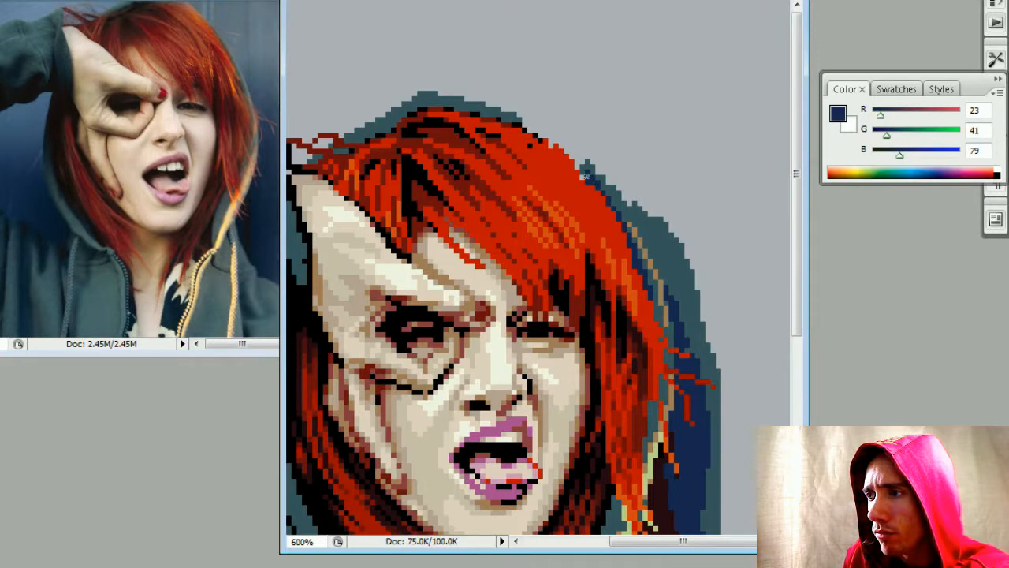
{"action": "left_click", "coordinate": [577, 170], "text": "alt"}
{"action": "left_click", "coordinate": [589, 169], "text": "alt"}
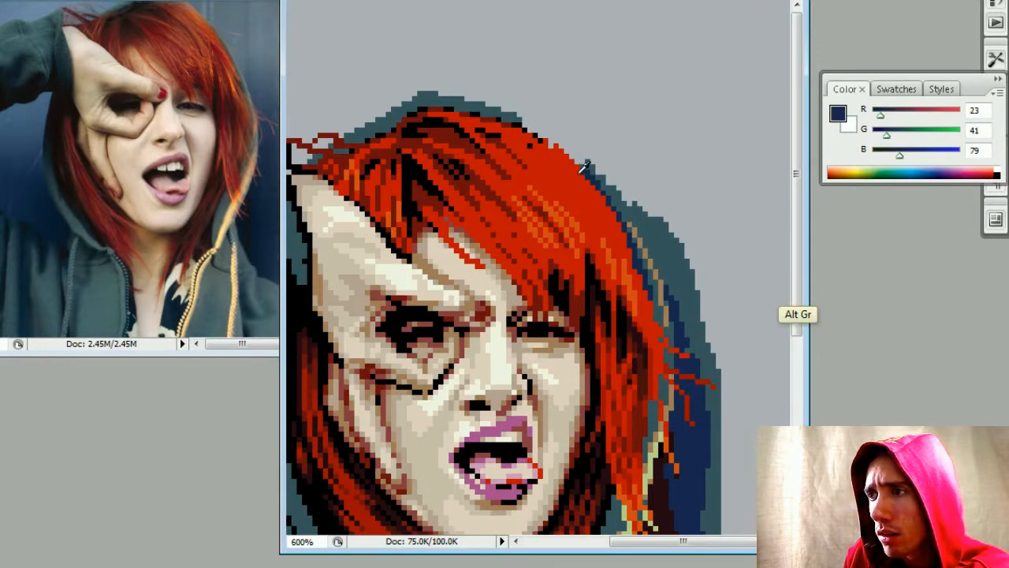
- Sample orange RGB 209, 74, 18 and paint thin highlight strands along the hair's upper outer edge
{"action": "left_click", "coordinate": [577, 155], "text": "alt"}
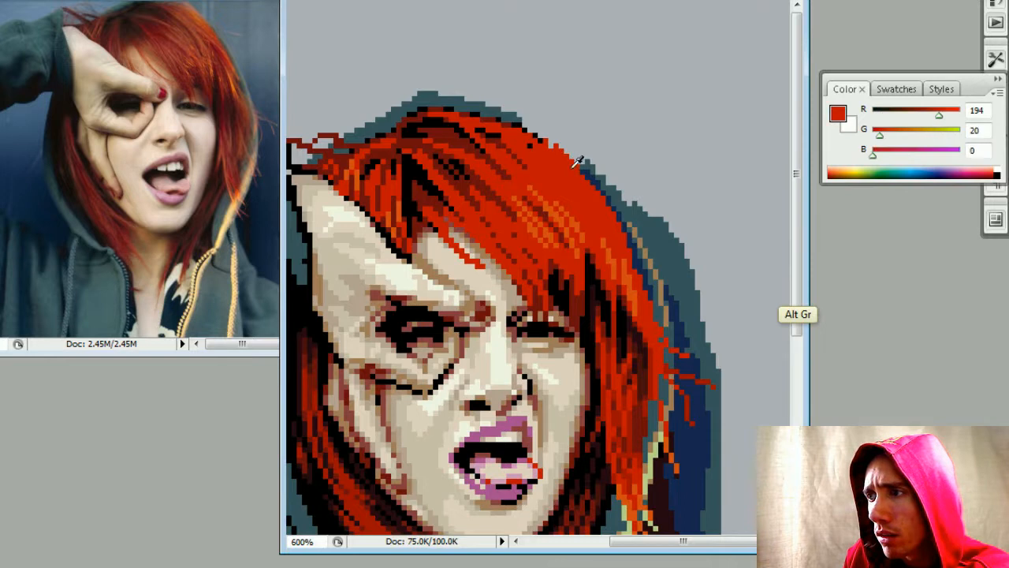
{"action": "left_click", "coordinate": [614, 253], "text": "alt"}
{"action": "mouse_move", "coordinate": [593, 197]}
{"action": "left_mouse_down"}
{"action": "mouse_move", "coordinate": [554, 156]}
{"action": "mouse_move", "coordinate": [578, 183]}
{"action": "left_mouse_up"}
{"action": "left_click", "coordinate": [551, 167], "text": "alt"}
{"action": "left_click", "coordinate": [584, 185], "text": "alt"}
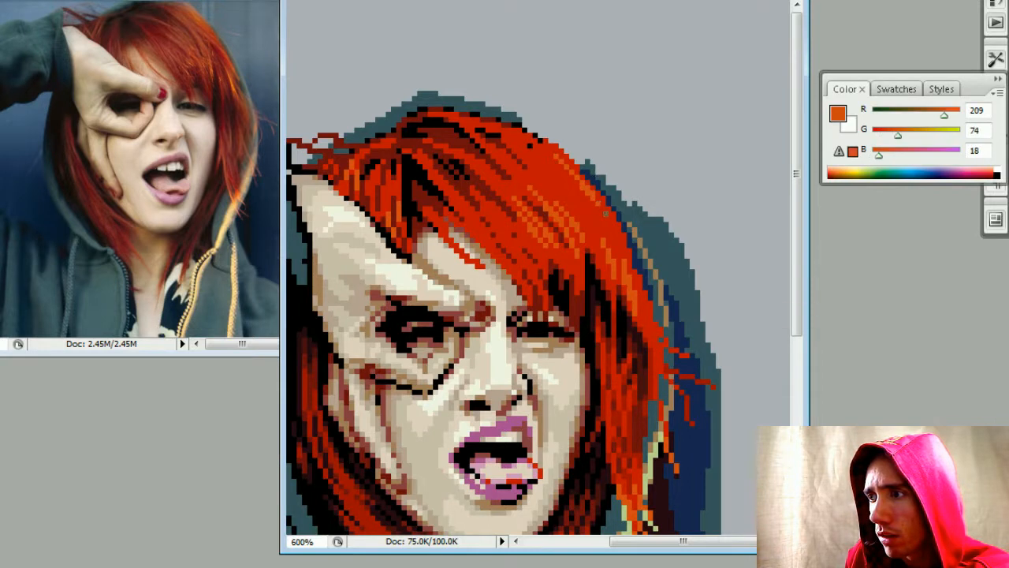
{"action": "left_click", "coordinate": [612, 217], "text": "shift"}
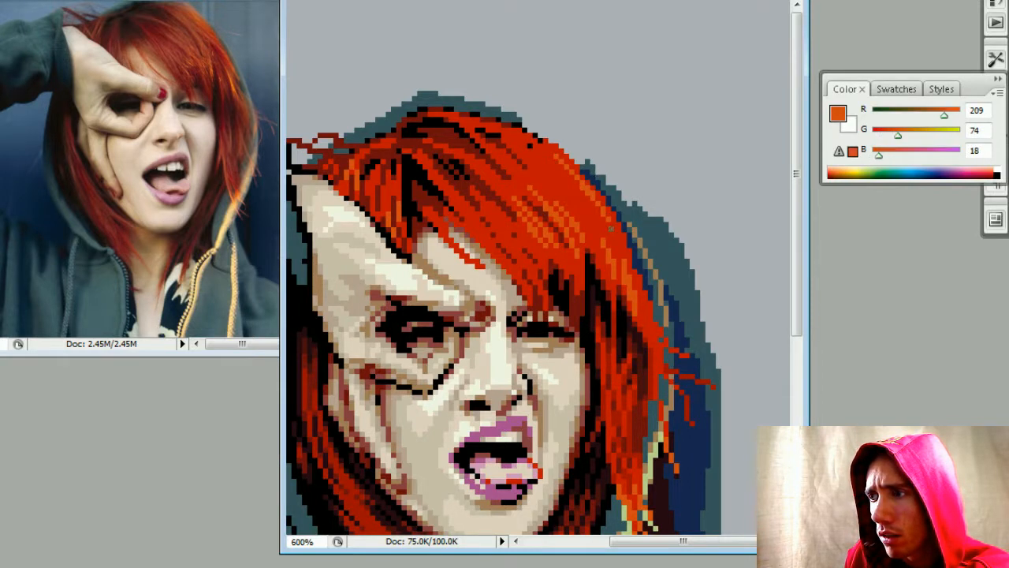
{"action": "left_click", "coordinate": [611, 229]}
{"action": "left_click", "coordinate": [572, 189], "text": "shift"}
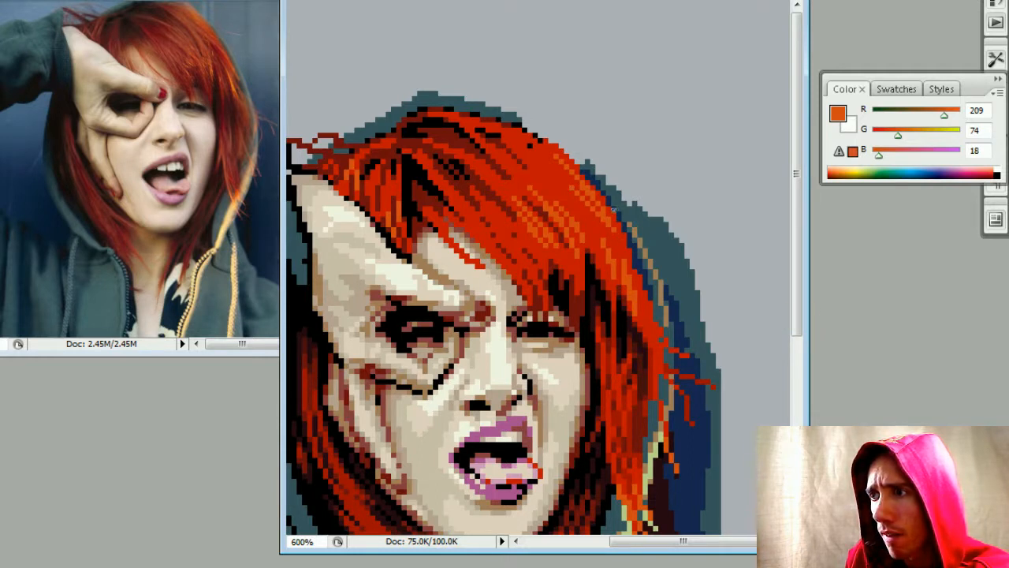
{"action": "key", "text": "ctrl+minus"}
{"action": "key", "text": "ctrl+minus"}
{"action": "key", "text": "ctrl+minus"}
{"action": "key", "text": "ctrl+minus"}
{"action": "key", "text": "ctrl+minus"}
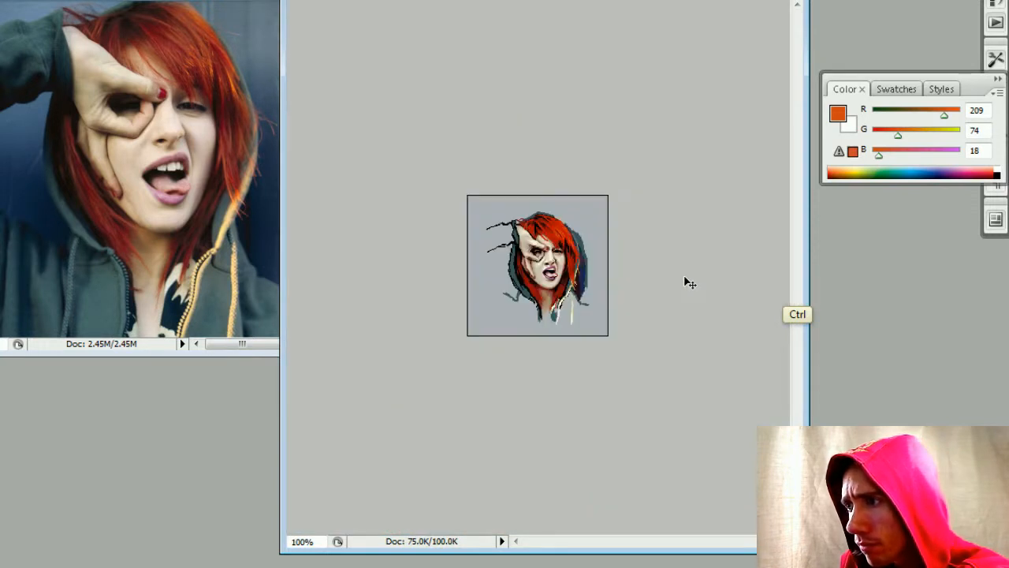
- Sample dark red RGB 158, 15, 0 and touch up the hair's edge around the crown
{"action": "key", "text": "ctrl+plus"}
{"action": "key", "text": "ctrl+plus"}
{"action": "key", "text": "ctrl+plus"}
{"action": "key", "text": "ctrl+plus"}
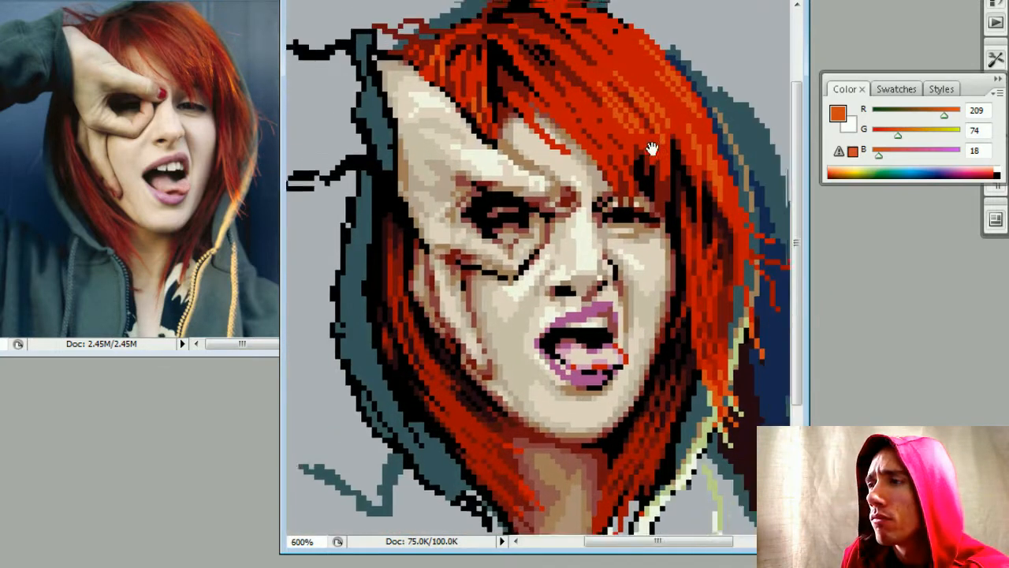
{"action": "left_click_drag", "start_coordinate": [652, 148], "coordinate": [604, 236]}
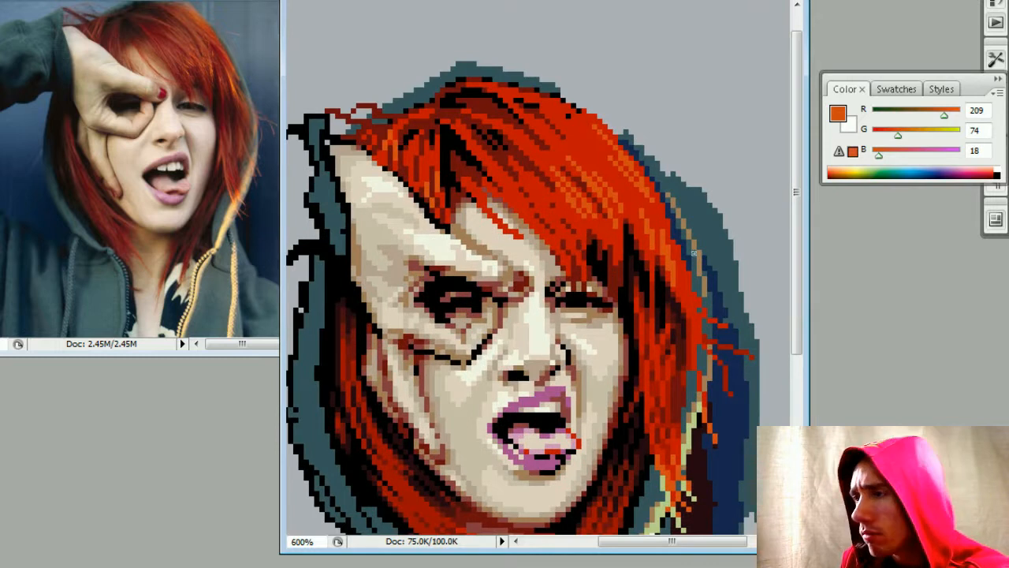
{"action": "key", "text": "alt"}
{"action": "left_click", "coordinate": [692, 331], "text": "alt"}
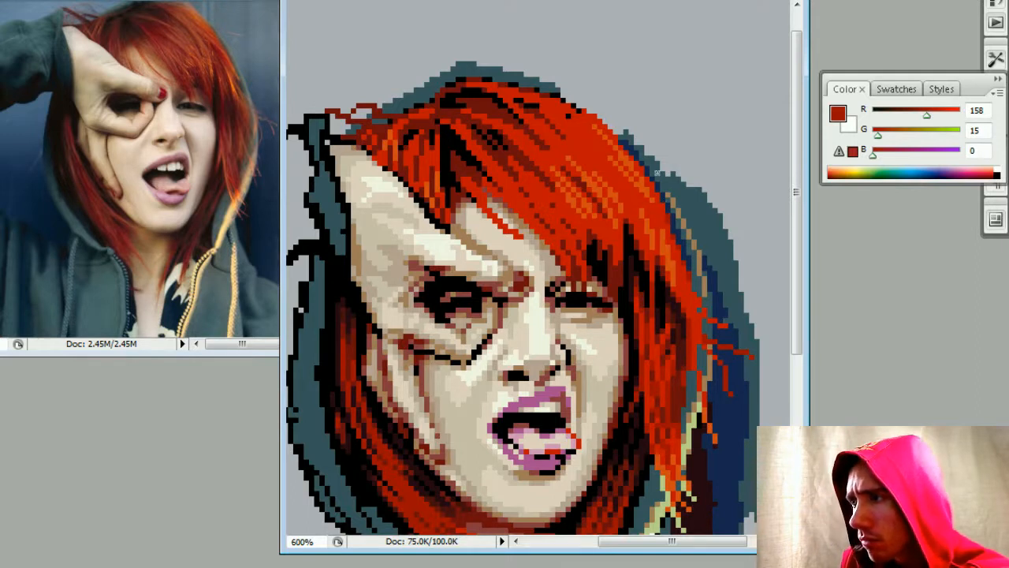
{"action": "key", "text": "shift"}
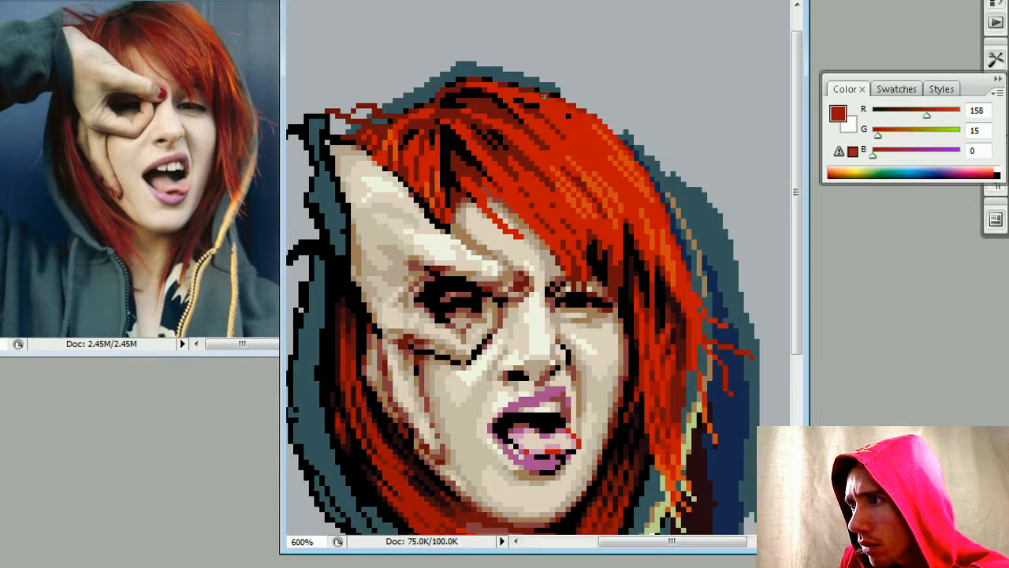
- Sample teal RGB 54, 87, 92, draw a wide arc over the crown for the hood, and fill the enclosed area
{"action": "left_click", "coordinate": [639, 135], "text": "alt"}
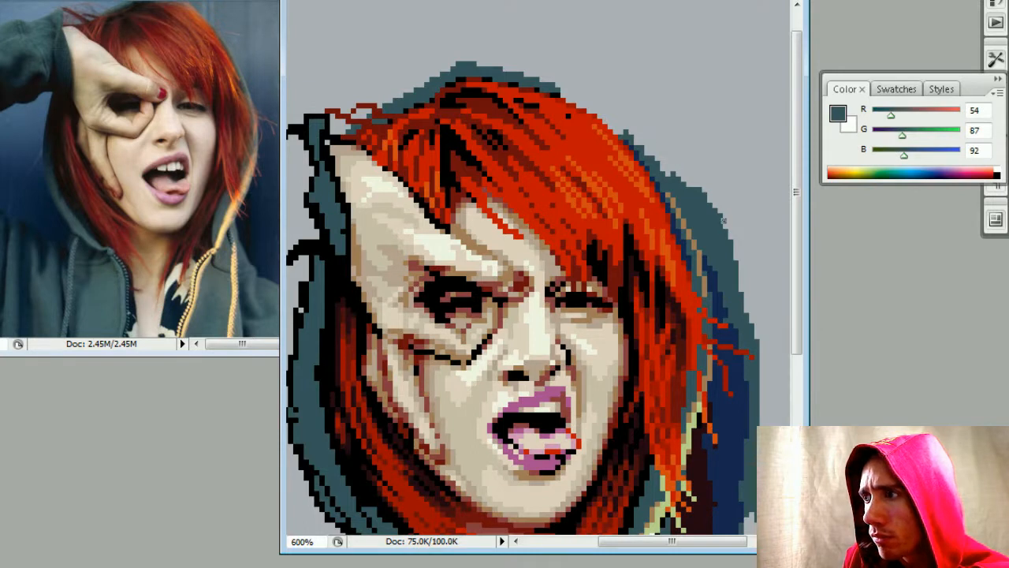
{"action": "mouse_move", "coordinate": [723, 221]}
{"action": "left_mouse_down"}
{"action": "mouse_move", "coordinate": [713, 158]}
{"action": "mouse_move", "coordinate": [650, 80]}
{"action": "mouse_move", "coordinate": [575, 54]}
{"action": "mouse_move", "coordinate": [536, 67]}
{"action": "left_mouse_up"}
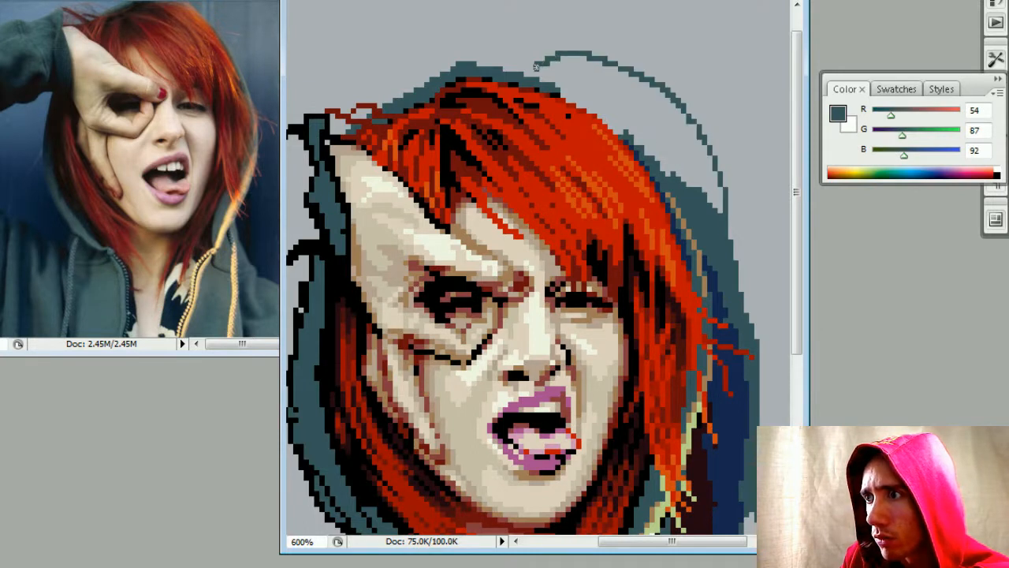
{"action": "left_click", "coordinate": [631, 91]}
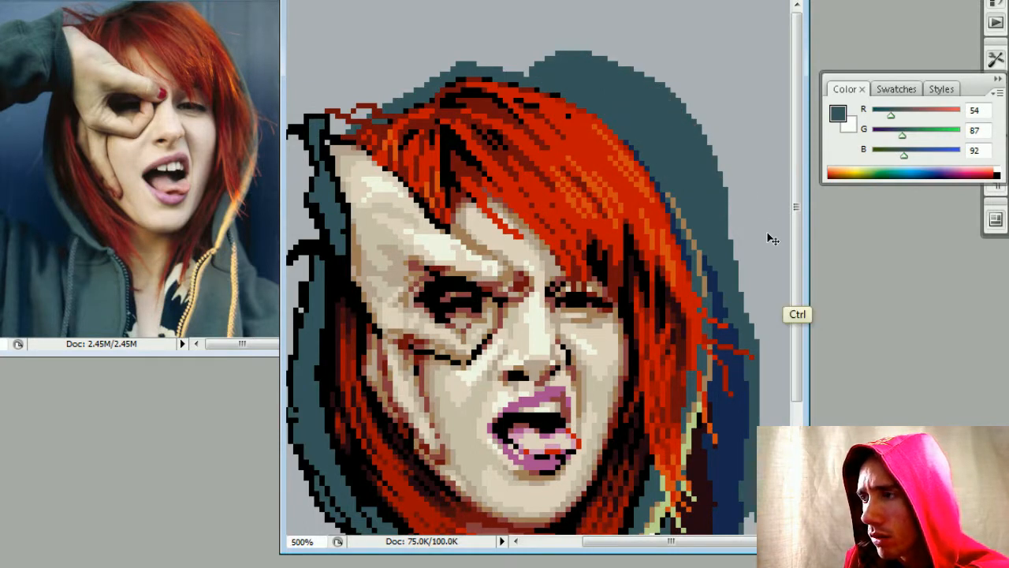
{"action": "key", "text": "ctrl+minus"}
{"action": "key", "text": "ctrl+minus"}
{"action": "key", "text": "ctrl+minus"}
{"action": "key", "text": "ctrl+minus"}
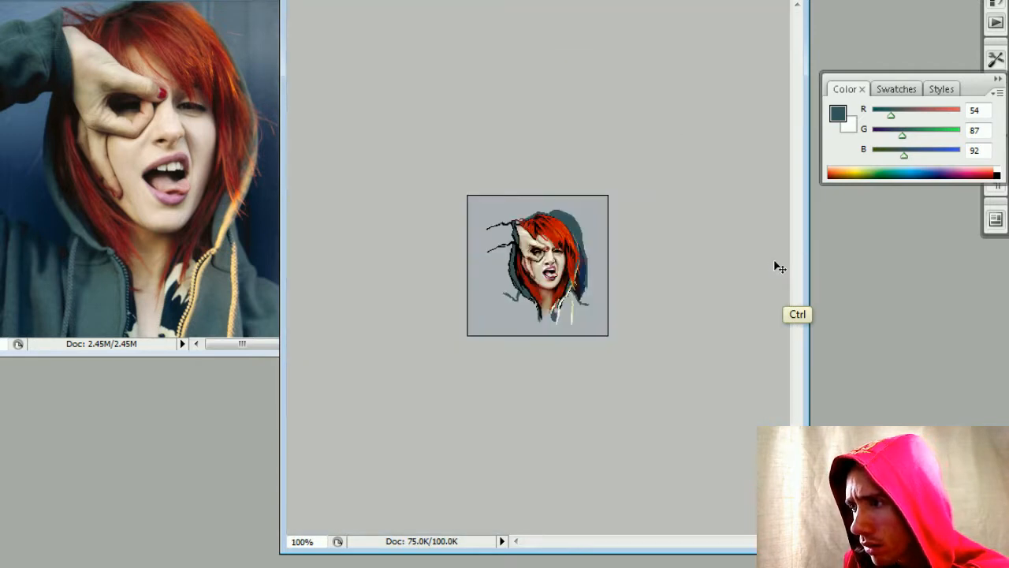
- Draw teal RGB 54, 87, 92 boundary lines from the hood to the canvas edges and fill the enclosed background
{"action": "key", "text": "ctrl+plus"}
{"action": "key", "text": "ctrl+minus"}
{"action": "key", "text": "ctrl+plus"}
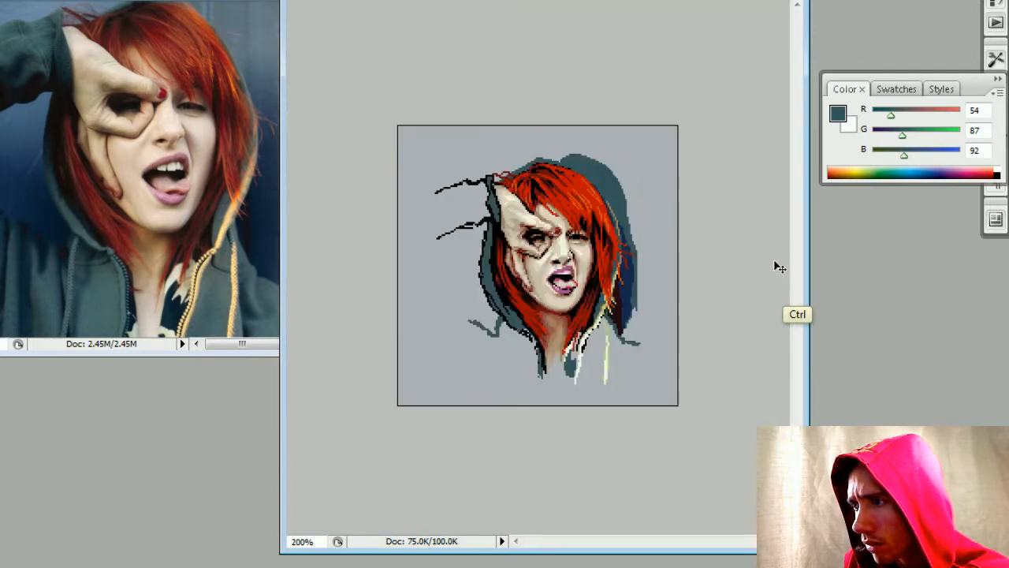
{"action": "key", "text": "ctrl+plus"}
{"action": "key", "text": "ctrl+minus"}
{"action": "key", "text": "ctrl+plus"}
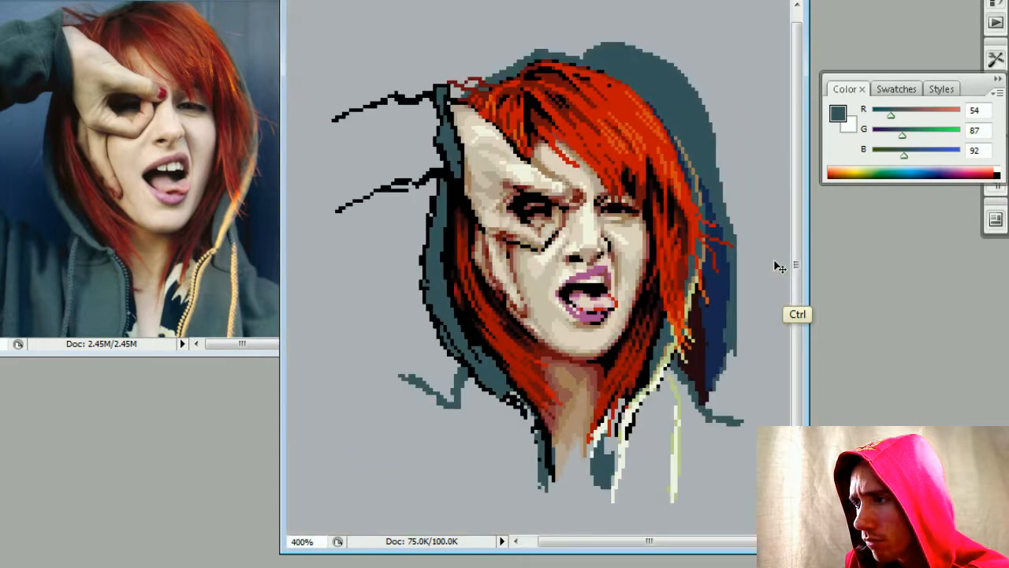
{"action": "left_click_drag", "start_coordinate": [759, 248], "coordinate": [694, 264]}
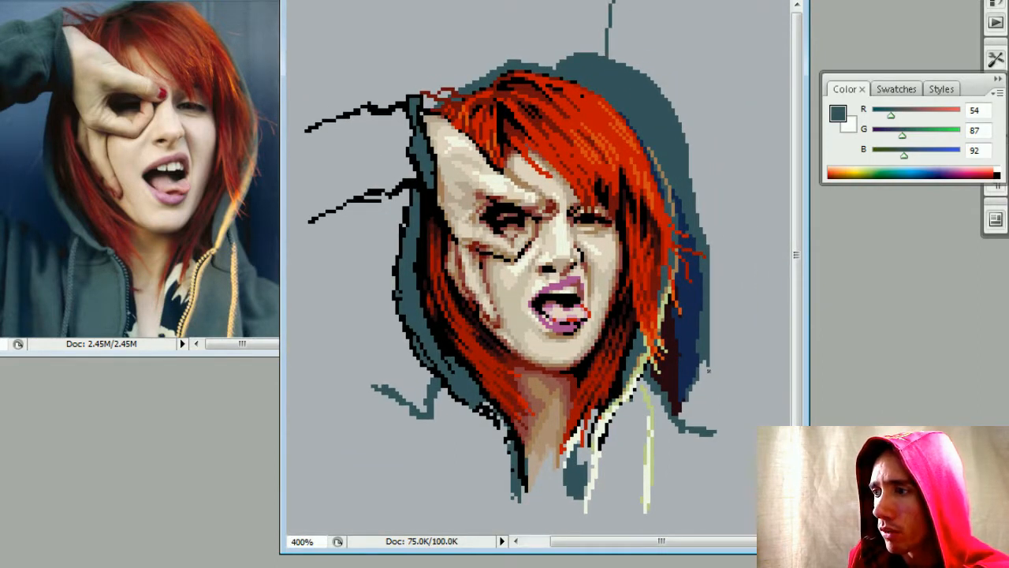
{"action": "left_click_drag", "start_coordinate": [690, 396], "coordinate": [816, 395]}
{"action": "key", "text": "g"}
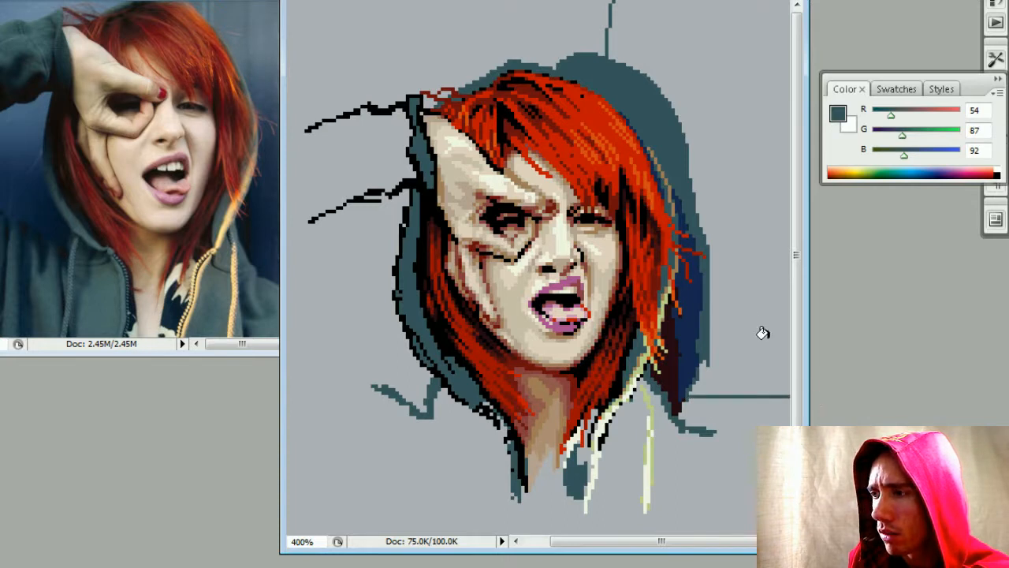
{"action": "left_click", "coordinate": [760, 331]}
{"action": "key", "text": "ctrl+minus"}
{"action": "key", "text": "ctrl+minus"}
{"action": "key", "text": "ctrl+minus"}
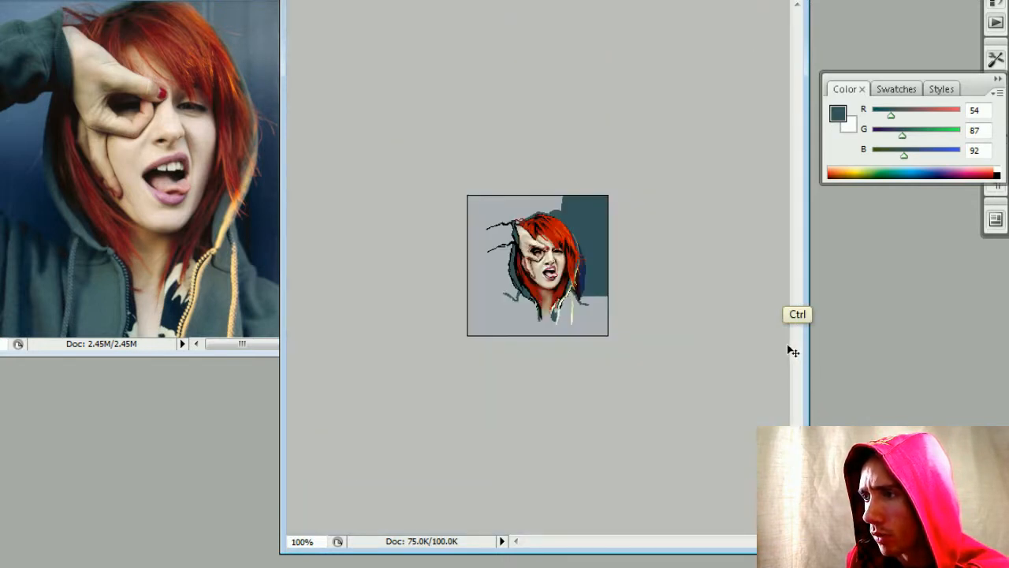
- Check the whole portrait at 100% zoom, then return to a 500% view of the face and background
{"action": "key", "text": "ctrl+plus"}
{"action": "key", "text": "ctrl+plus"}
{"action": "key", "text": "ctrl+minus"}
{"action": "key", "text": "ctrl+minus"}
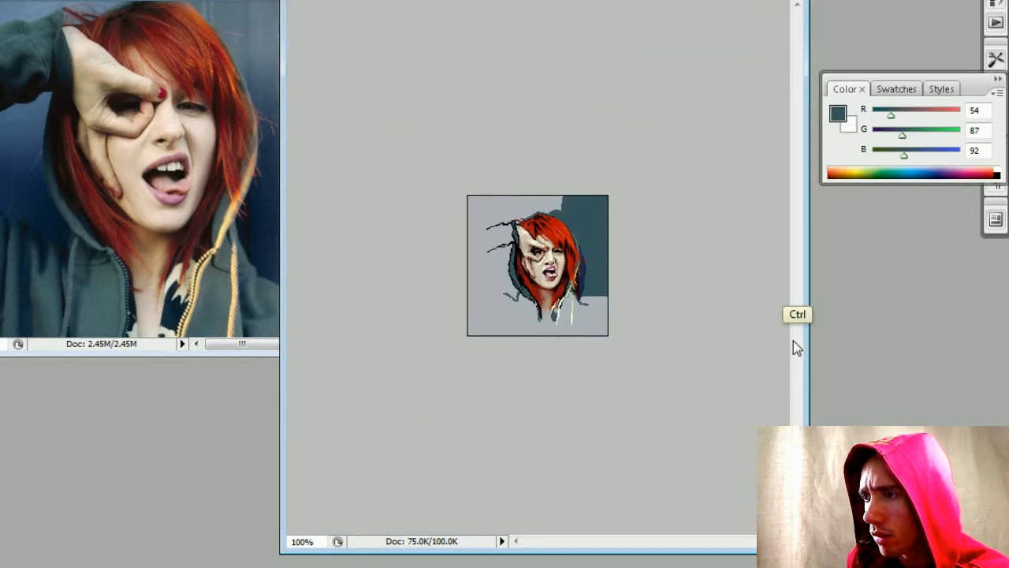
{"action": "key", "text": "ctrl+plus"}
{"action": "key", "text": "ctrl+plus"}
{"action": "key", "text": "ctrl+plus"}
{"action": "key", "text": "ctrl+plus"}
{"action": "left_click_drag", "start_coordinate": [733, 308], "coordinate": [608, 342]}
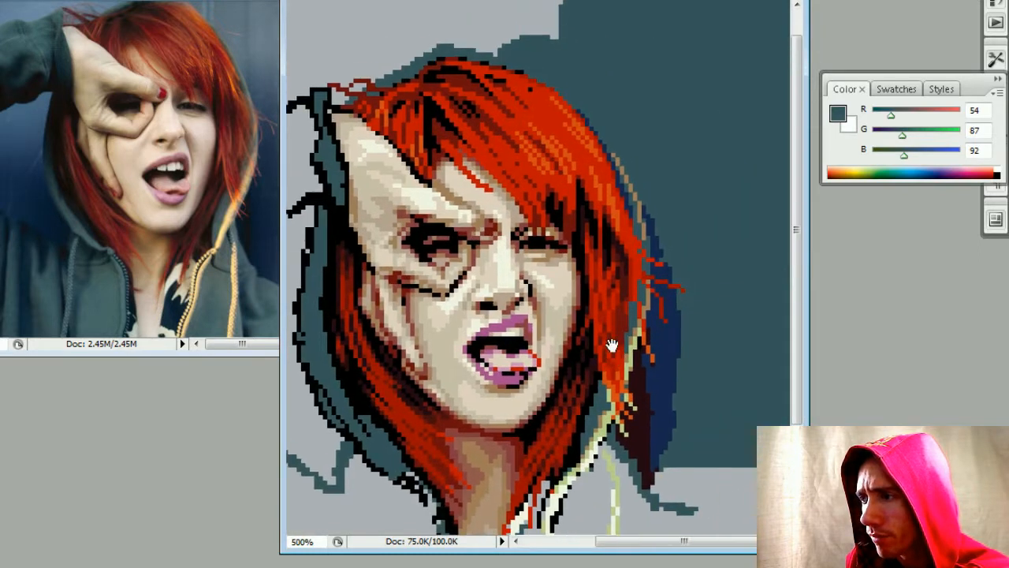
{"action": "mouse_move", "coordinate": [671, 349]}
{"action": "left_mouse_down"}
{"action": "mouse_move", "coordinate": [693, 306]}
{"action": "mouse_move", "coordinate": [675, 360]}
{"action": "left_mouse_up"}
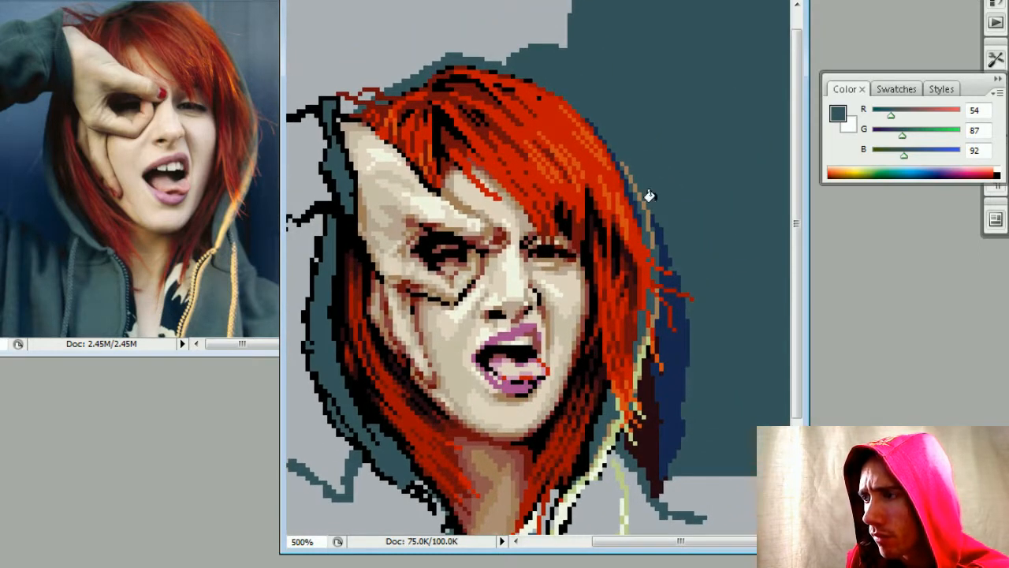
- Mix blue RGB 71, 110, 130 and draw a jagged line with vertical spikes across the teal background from the hair to the canvas edge
{"action": "left_click_drag", "start_coordinate": [902, 136], "coordinate": [917, 154]}
{"action": "left_click_drag", "start_coordinate": [891, 115], "coordinate": [900, 117]}
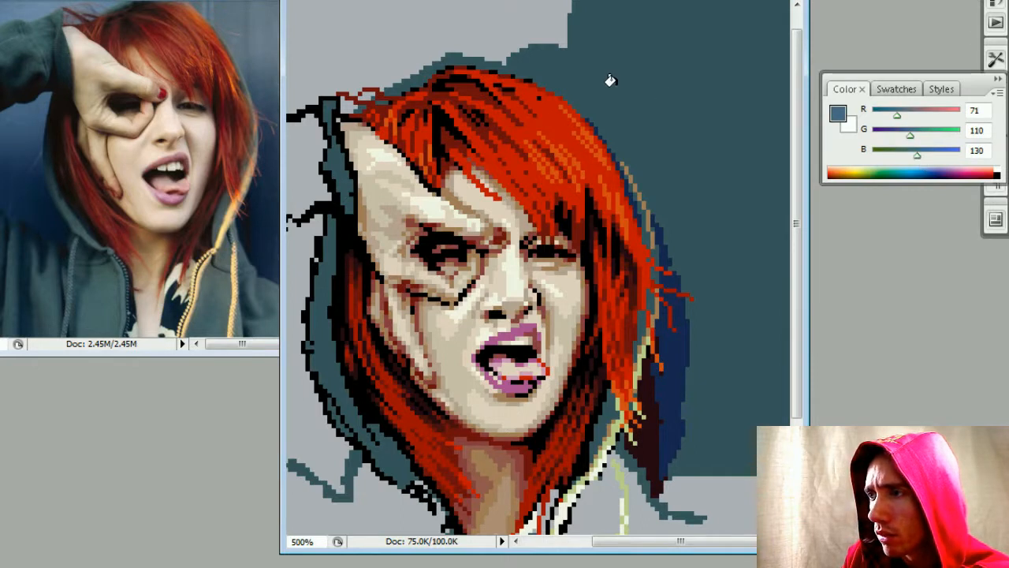
{"action": "mouse_move", "coordinate": [631, 142]}
{"action": "left_mouse_down"}
{"action": "mouse_move", "coordinate": [666, 173]}
{"action": "mouse_move", "coordinate": [788, 148]}
{"action": "left_mouse_up"}
{"action": "mouse_move", "coordinate": [670, 170]}
{"action": "left_mouse_down"}
{"action": "mouse_move", "coordinate": [672, 204]}
{"action": "mouse_move", "coordinate": [656, 167]}
{"action": "left_mouse_up"}
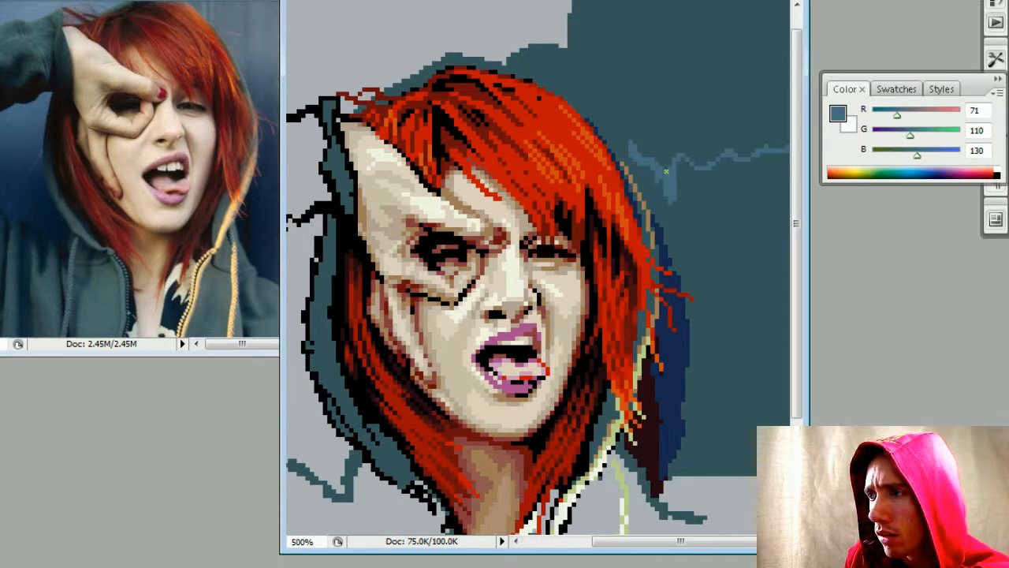
{"action": "mouse_move", "coordinate": [666, 171]}
{"action": "left_mouse_down"}
{"action": "mouse_move", "coordinate": [682, 144]}
{"action": "mouse_move", "coordinate": [672, 201]}
{"action": "mouse_move", "coordinate": [674, 161]}
{"action": "left_mouse_up"}
- Sample blue RGB 71, 110, 130, extend the jagged line along the hood to the crown, and fill the background above it
{"action": "left_click", "coordinate": [691, 179], "text": "alt"}
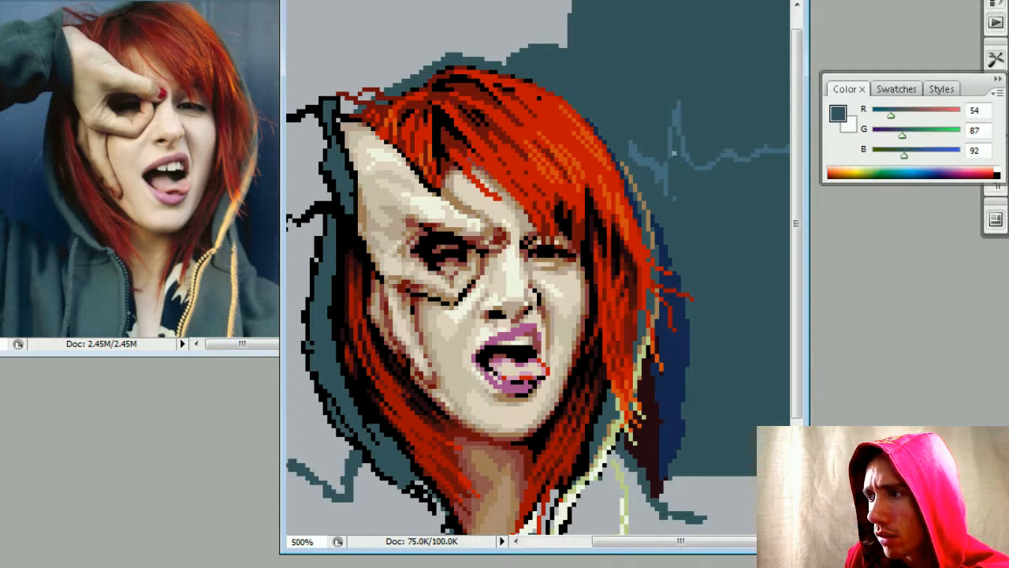
{"action": "left_click", "coordinate": [668, 152], "text": "alt"}
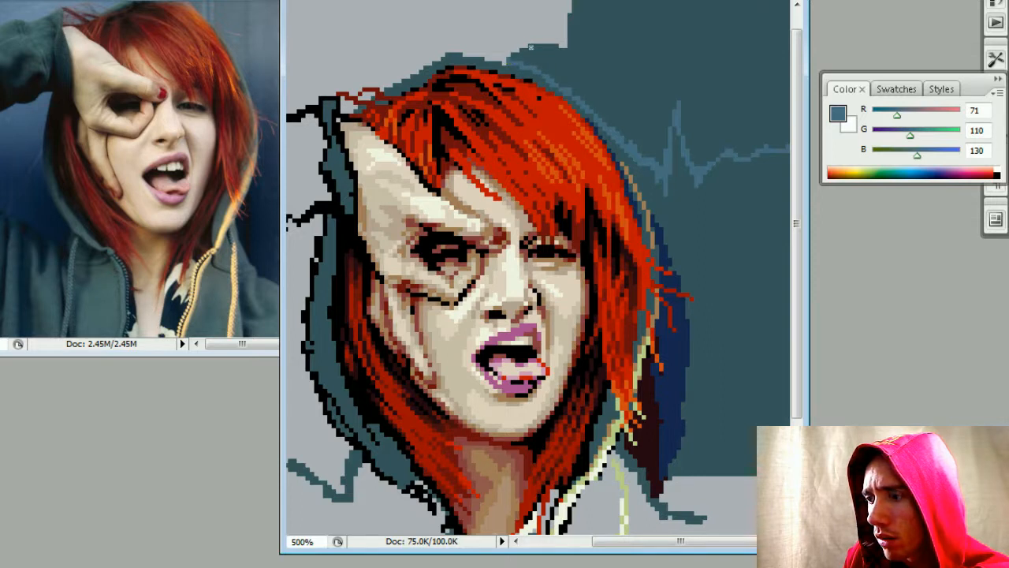
{"action": "key", "text": "ctrl+minus"}
{"action": "key", "text": "ctrl+minus"}
{"action": "key", "text": "ctrl+minus"}
{"action": "key", "text": "ctrl+minus"}
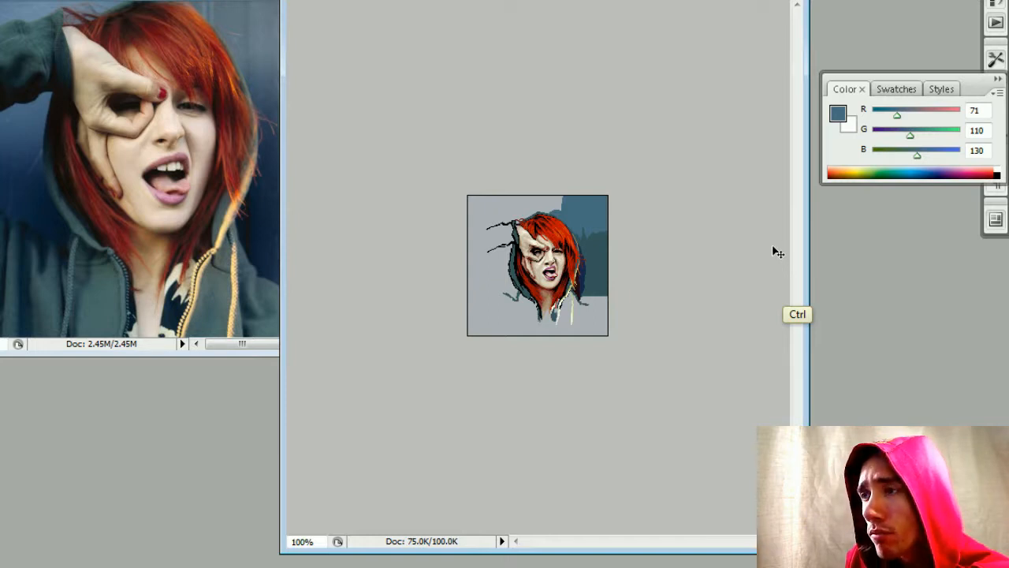
- Mix intermediate teal RGB 61, 97, 107, draw a wavy line below the blue area, and fill the band between them
{"action": "key", "text": "ctrl+plus"}
{"action": "key", "text": "ctrl+plus"}
{"action": "key", "text": "ctrl+plus"}
{"action": "key", "text": "ctrl+plus"}
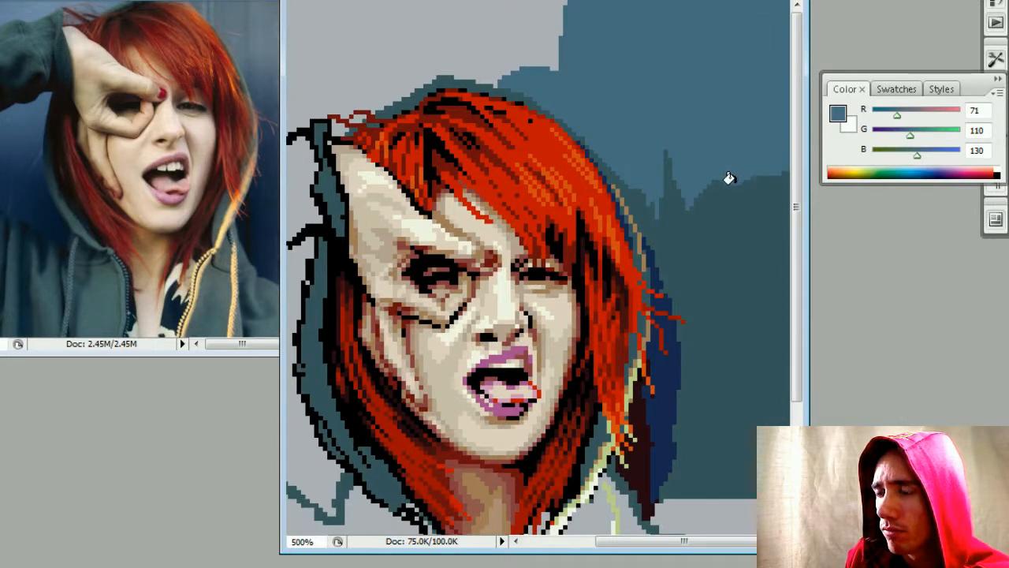
{"action": "left_click", "coordinate": [726, 212], "text": "alt"}
{"action": "left_click_drag", "start_coordinate": [905, 155], "coordinate": [892, 115]}
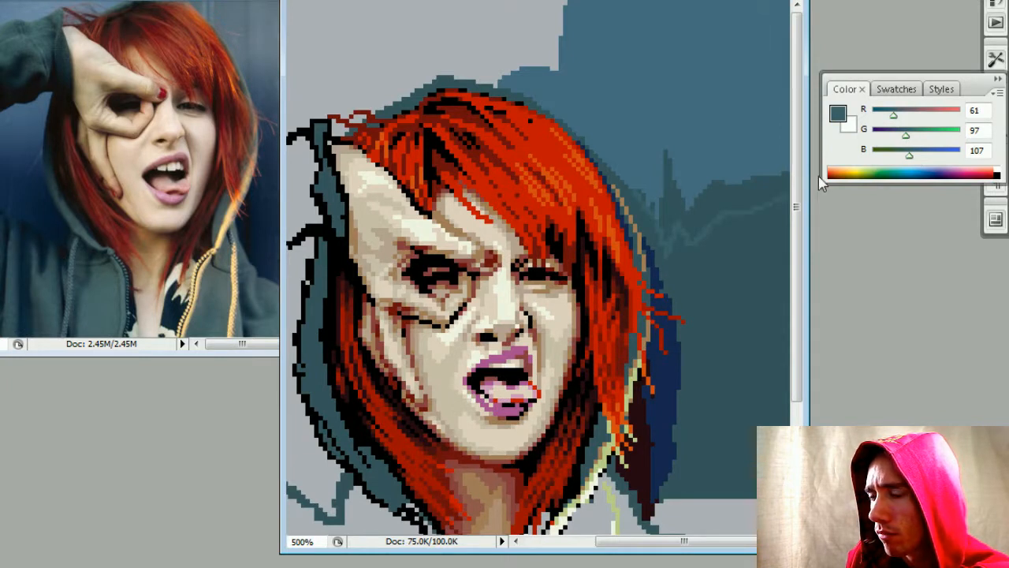
{"action": "key", "text": "g"}
{"action": "left_click", "coordinate": [745, 189]}
{"action": "key", "text": "b"}
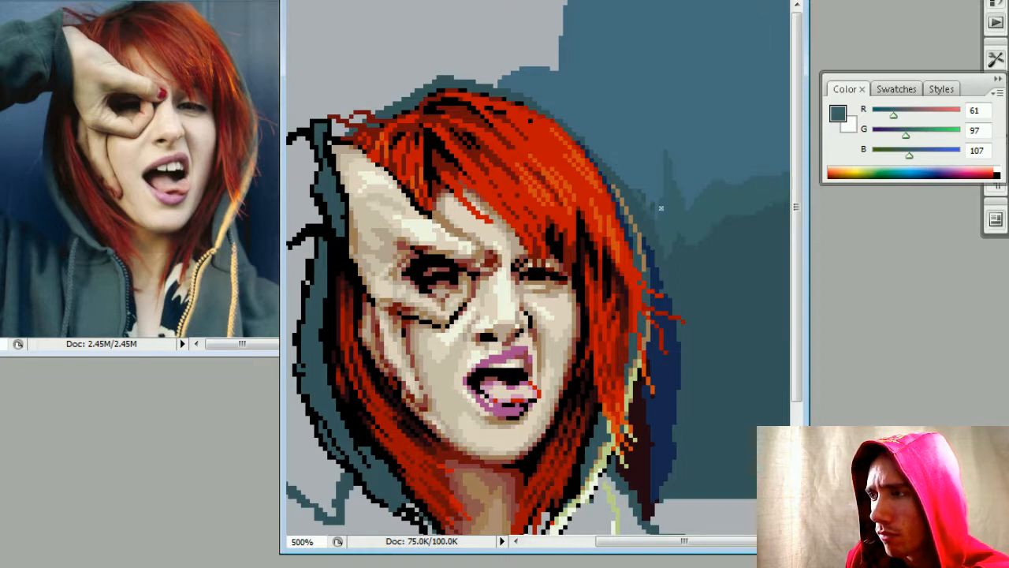
- Sample blue RGB 71, 110, 130, touch up the background transition beside the hair, and check the whole portrait
{"action": "left_click", "coordinate": [653, 201], "text": "alt"}
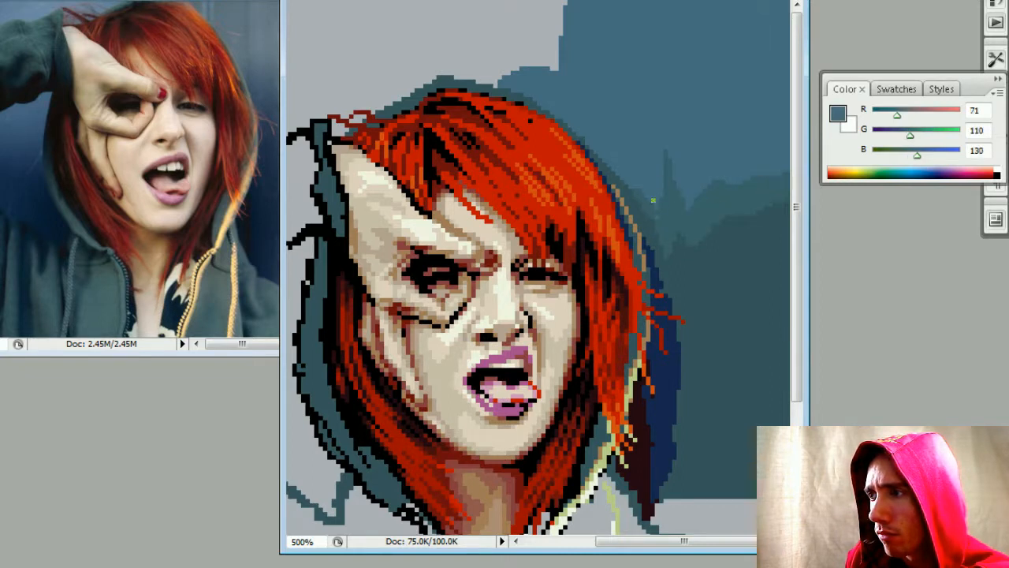
{"action": "key", "text": "ctrl+minus"}
{"action": "key", "text": "ctrl+minus"}
{"action": "key", "text": "ctrl+minus"}
{"action": "key", "text": "ctrl+minus"}
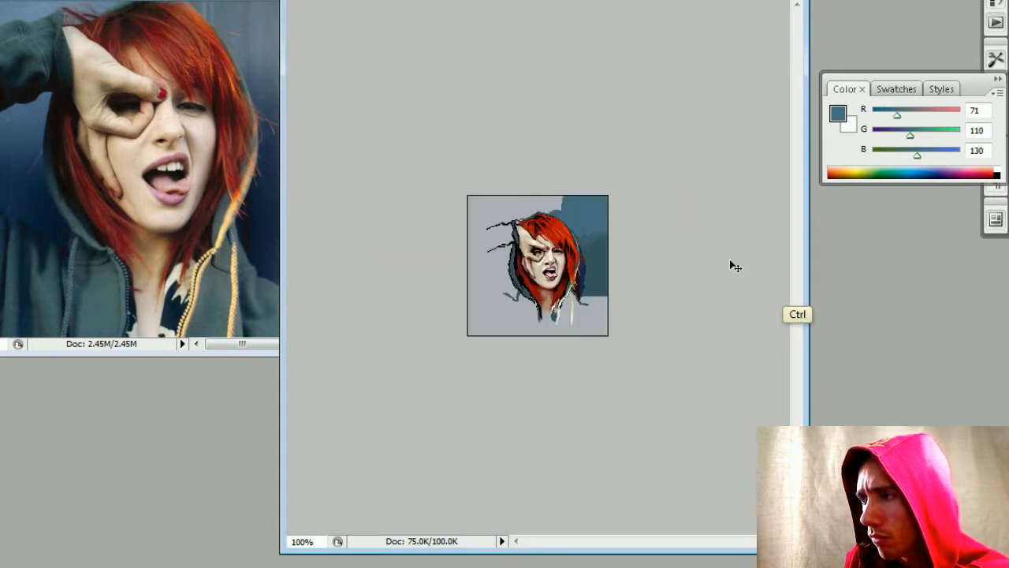
{"action": "key", "text": "ctrl+plus"}
{"action": "key", "text": "ctrl+plus"}
{"action": "key", "text": "ctrl+plus"}
{"action": "key", "text": "ctrl+plus"}
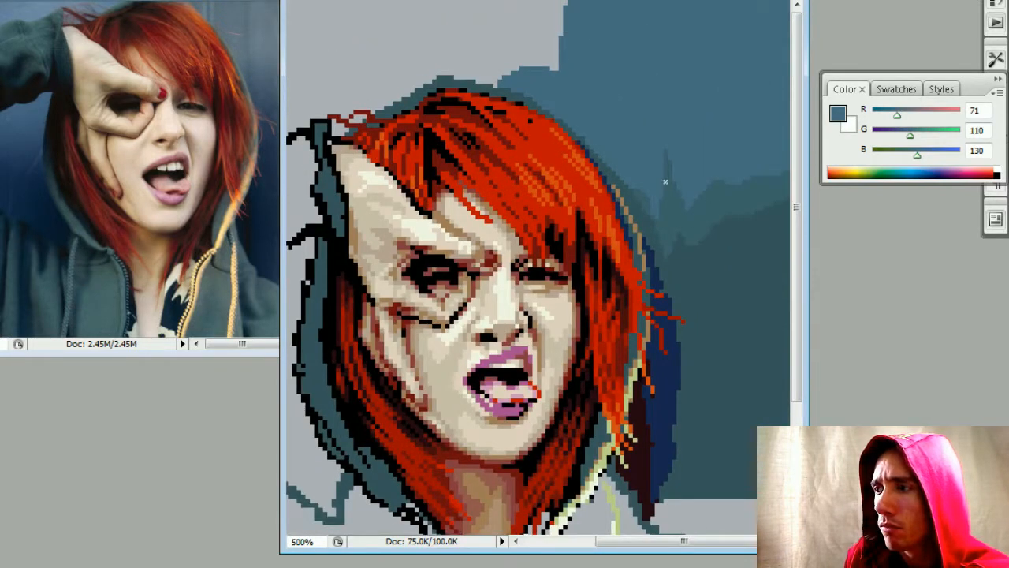
- Paint thin RGB 61, 97, 107 spikes up into the blue background beside the hair, trimming the tallest tip with RGB 71, 110, 130
{"action": "left_click", "coordinate": [673, 208], "text": "alt"}
{"action": "mouse_move", "coordinate": [671, 205]}
{"action": "left_mouse_down"}
{"action": "mouse_move", "coordinate": [662, 57]}
{"action": "mouse_move", "coordinate": [655, 210]}
{"action": "mouse_move", "coordinate": [663, 156]}
{"action": "mouse_move", "coordinate": [668, 187]}
{"action": "left_mouse_up"}
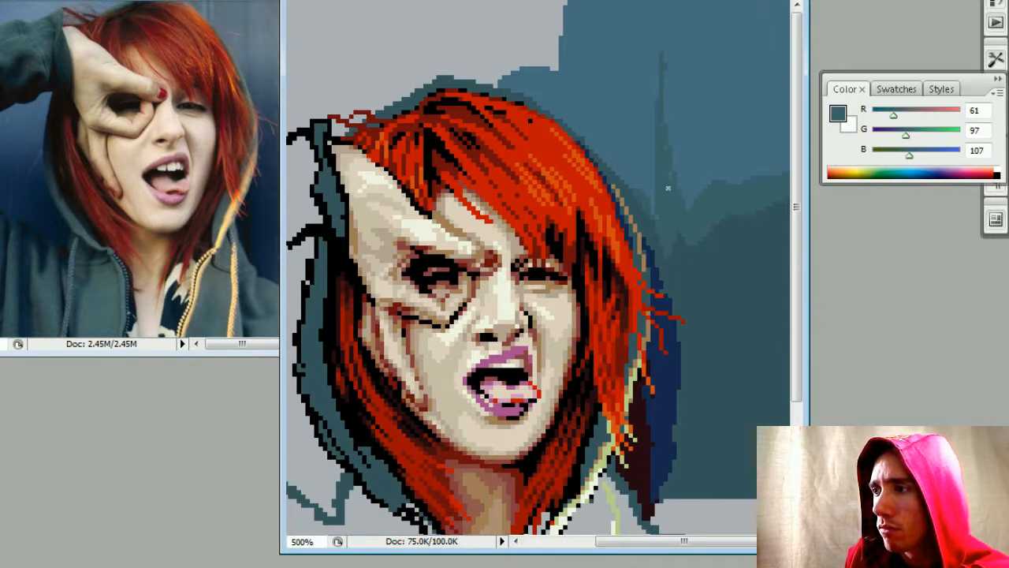
{"action": "left_click", "coordinate": [672, 103], "text": "alt"}
{"action": "left_click_drag", "start_coordinate": [663, 69], "coordinate": [662, 54]}
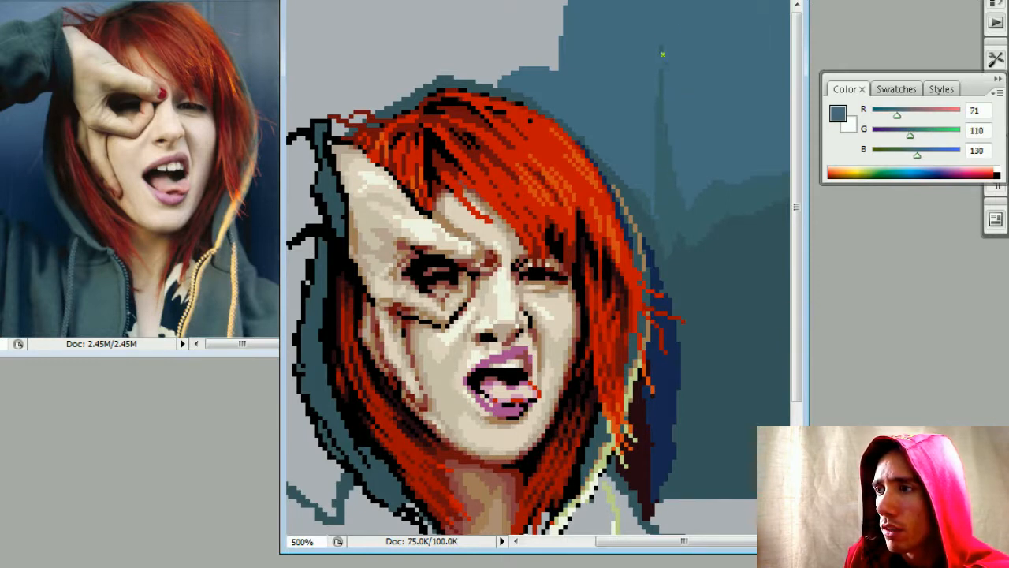
{"action": "left_click", "coordinate": [660, 116], "text": "alt"}
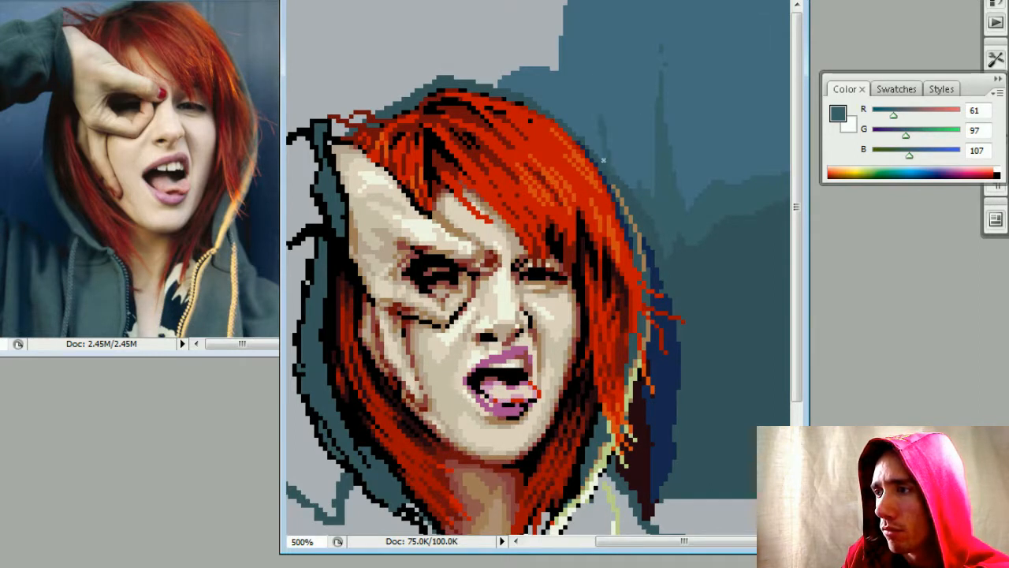
{"action": "key", "text": "ctrl+minus"}
{"action": "key", "text": "ctrl+minus"}
{"action": "key", "text": "ctrl+minus"}
{"action": "key", "text": "ctrl+minus"}
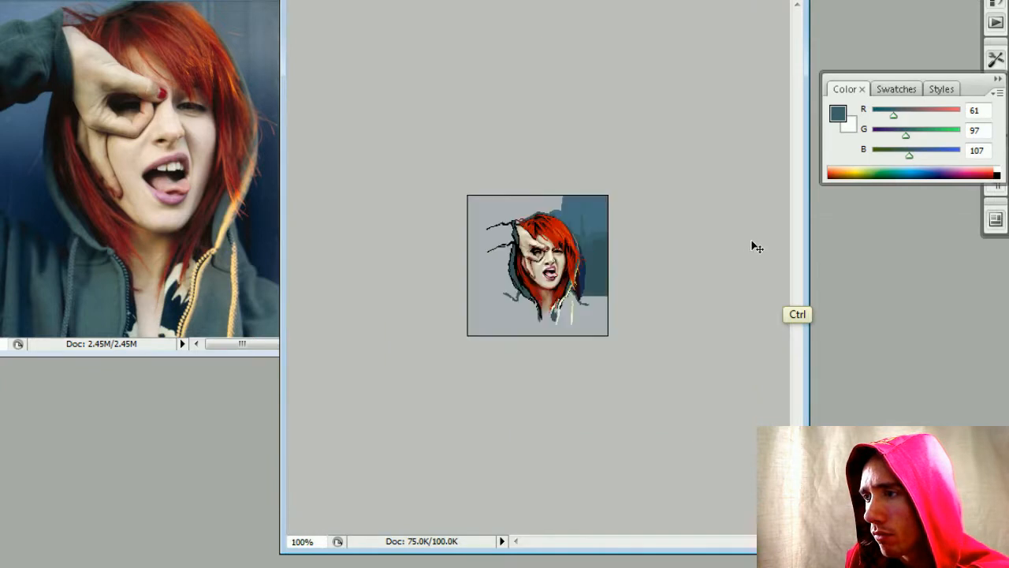
- Sample navy RGB 23, 41, 79, draw an uneven line from the hair to the canvas edge, and fill the lower teal background
{"action": "key", "text": "ctrl+plus"}
{"action": "key", "text": "ctrl+plus"}
{"action": "key", "text": "ctrl+plus"}
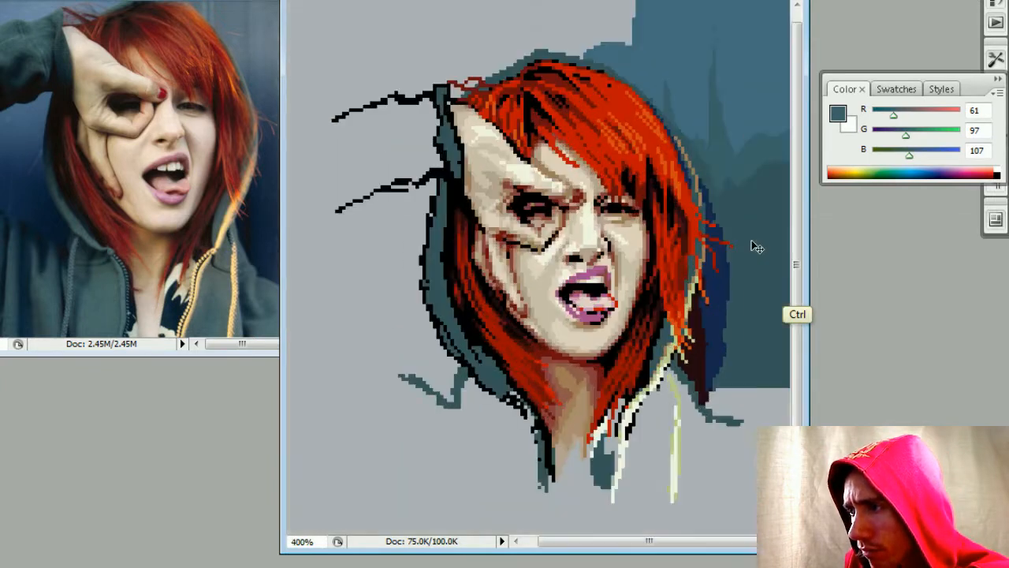
{"action": "mouse_move", "coordinate": [710, 266]}
{"action": "left_mouse_down"}
{"action": "mouse_move", "coordinate": [683, 277]}
{"action": "mouse_move", "coordinate": [701, 243]}
{"action": "mouse_move", "coordinate": [740, 240]}
{"action": "left_mouse_up"}
{"action": "key", "text": "alt"}
{"action": "left_click", "coordinate": [704, 264], "text": "alt"}
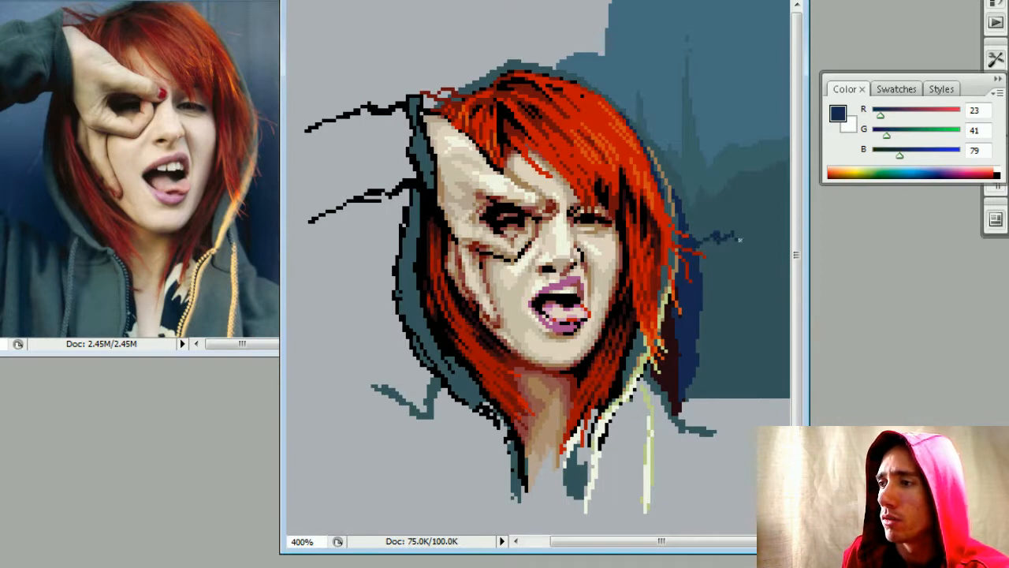
{"action": "left_click_drag", "start_coordinate": [746, 290], "coordinate": [752, 287]}
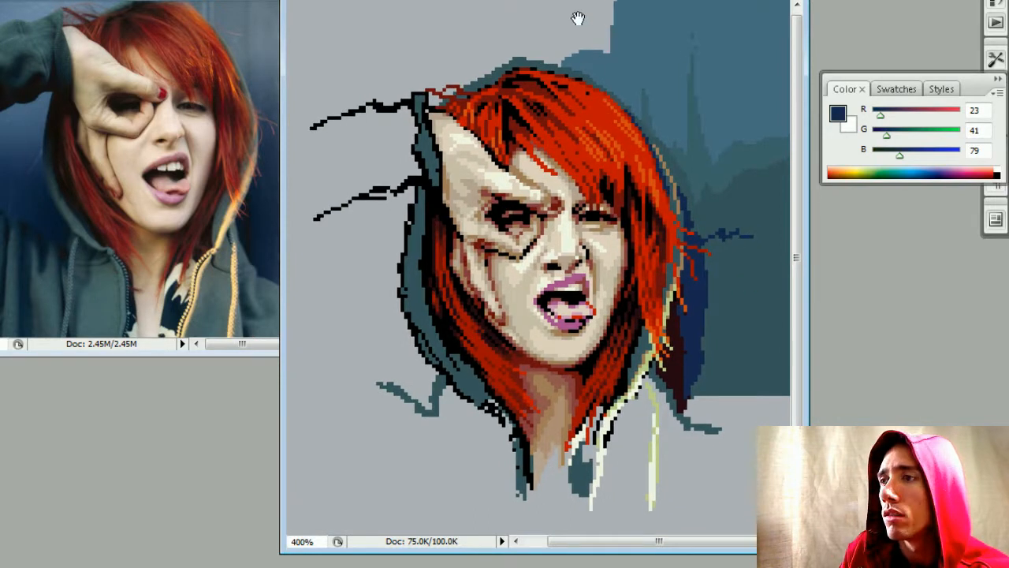
{"action": "mouse_move", "coordinate": [544, 1]}
{"action": "left_mouse_down"}
{"action": "mouse_move", "coordinate": [611, 1]}
{"action": "mouse_move", "coordinate": [536, 0]}
{"action": "left_mouse_up"}
{"action": "key", "text": "alt"}
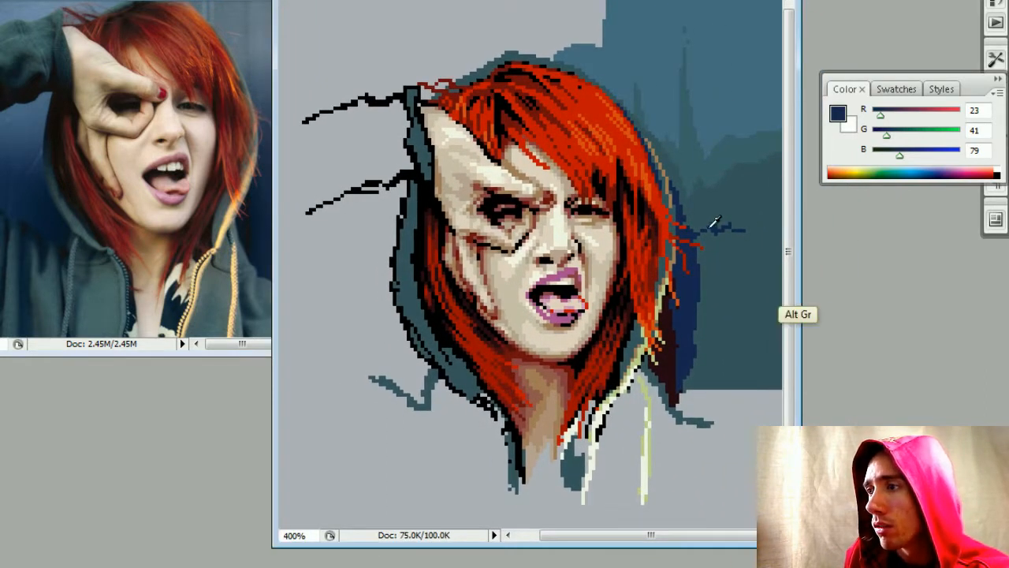
{"action": "left_click_drag", "start_coordinate": [718, 225], "coordinate": [782, 286]}
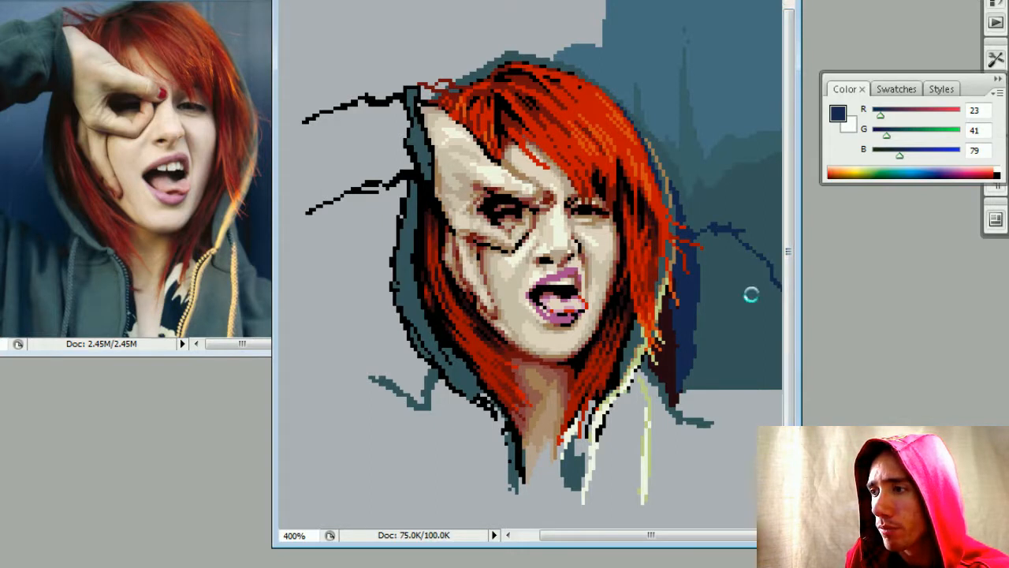
{"action": "left_click", "coordinate": [750, 292]}
- Compare the navy background area with the whole portrait at 100% and 200% zoom
{"action": "key", "text": "ctrl+minus"}
{"action": "key", "text": "ctrl+minus"}
{"action": "key", "text": "ctrl+minus"}
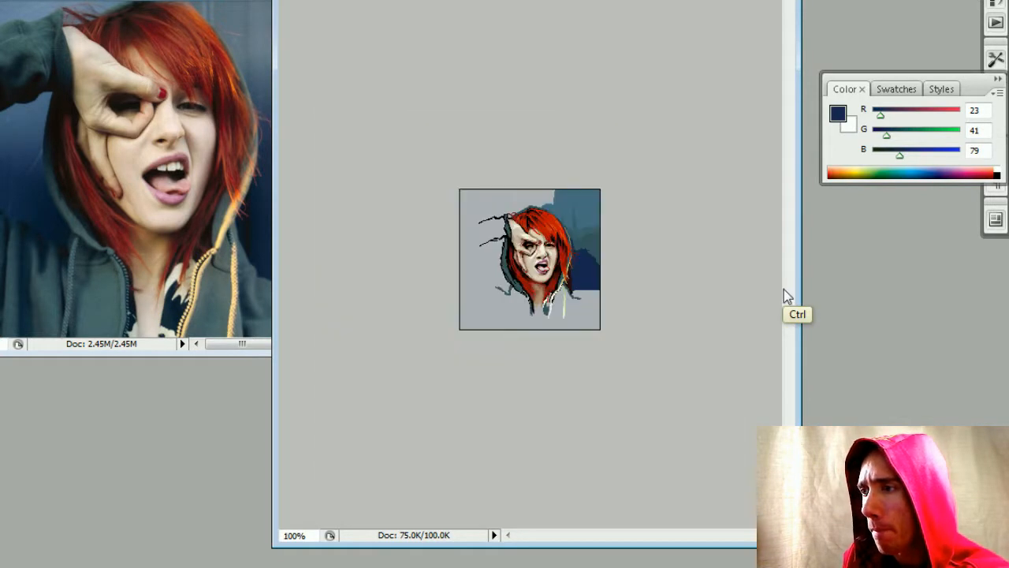
{"action": "key", "text": "ctrl+plus"}
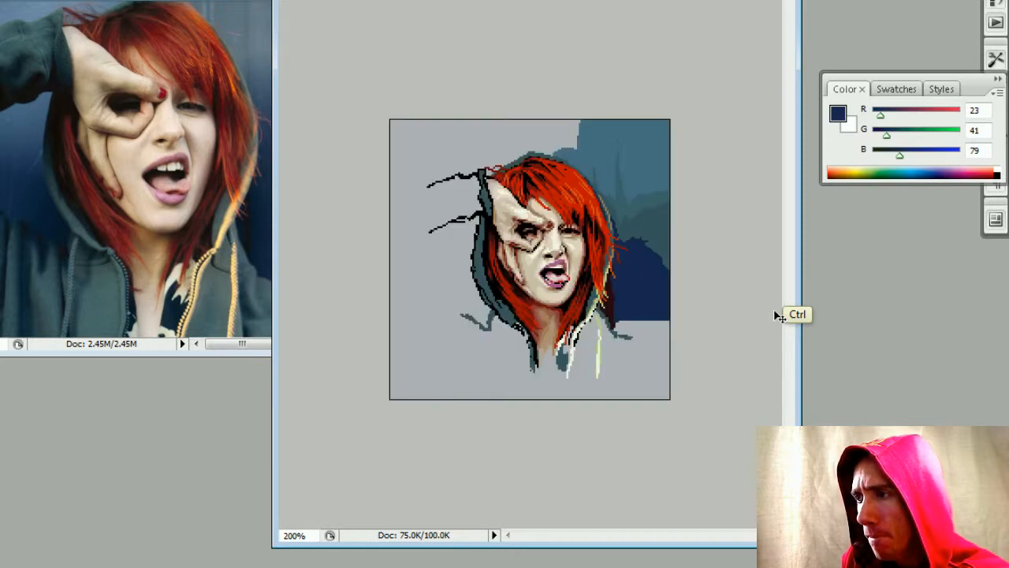
{"action": "key", "text": "ctrl+minus"}
{"action": "key", "text": "ctrl+plus"}
{"action": "key", "text": "ctrl+plus"}
{"action": "key", "text": "ctrl+plus"}
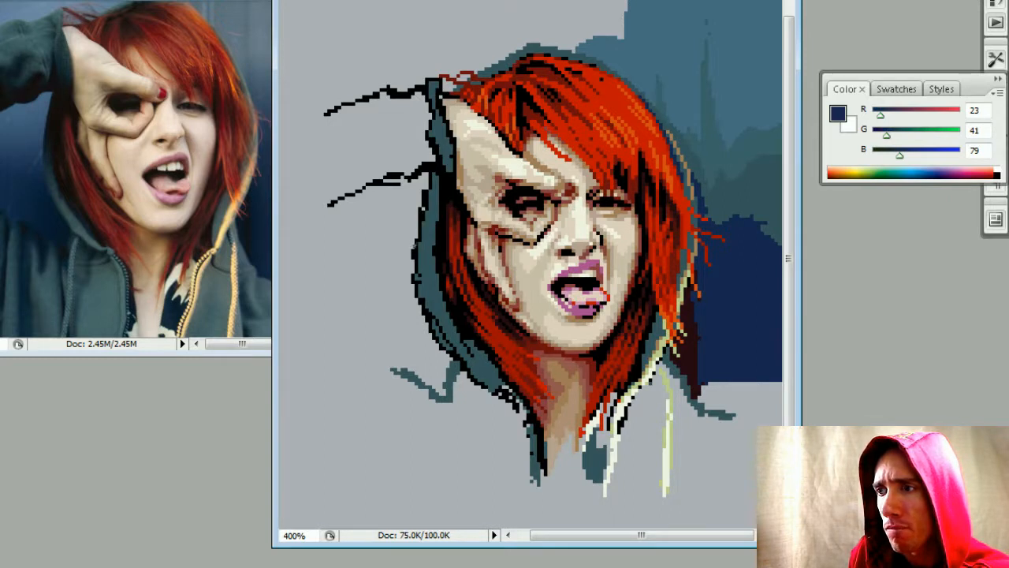
- Outline a background patch between the hood's outer edge and the shoulder on the raised-arm side, and fill it with navy RGB 23, 41, 79
{"action": "mouse_move", "coordinate": [417, 246]}
{"action": "left_mouse_down"}
{"action": "mouse_move", "coordinate": [386, 273]}
{"action": "mouse_move", "coordinate": [349, 272]}
{"action": "left_mouse_up"}
{"action": "left_click_drag", "start_coordinate": [329, 304], "coordinate": [393, 368]}
{"action": "left_click", "coordinate": [403, 328]}
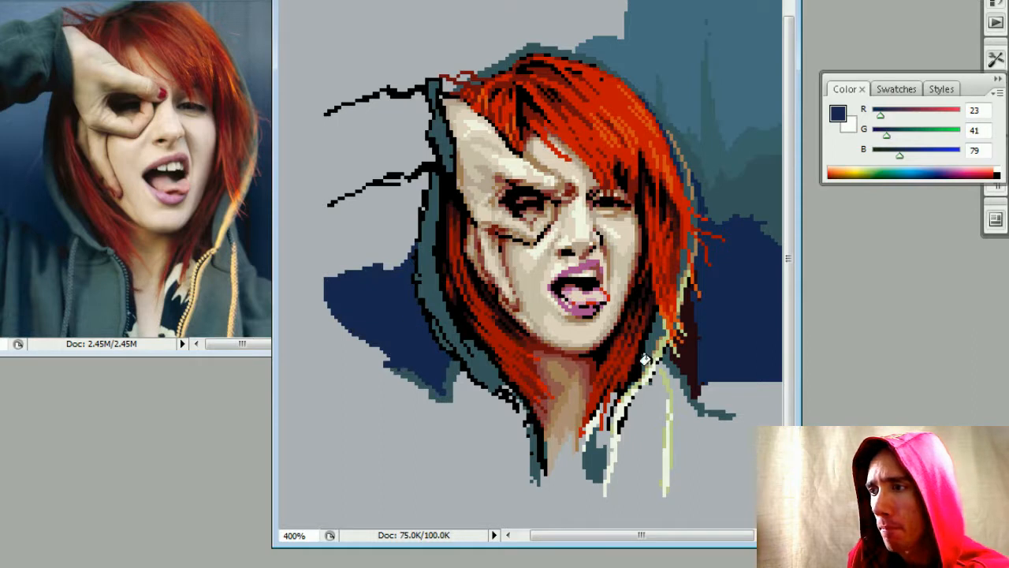
{"action": "key", "text": "ctrl+minus"}
{"action": "key", "text": "ctrl+minus"}
{"action": "key", "text": "ctrl+minus"}
{"action": "key", "text": "ctrl+plus"}
{"action": "key", "text": "ctrl+plus"}
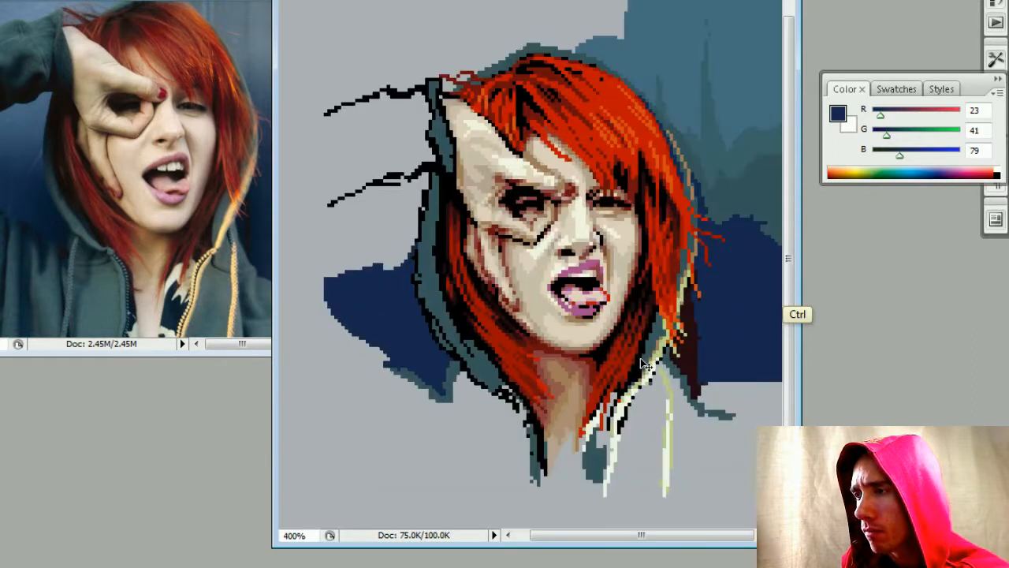
- Sample teal RGB 54, 87, 92, outline the gap between the navy patch and the raised sleeve's lower line, and fill it
{"action": "left_click_drag", "start_coordinate": [607, 347], "coordinate": [605, 358]}
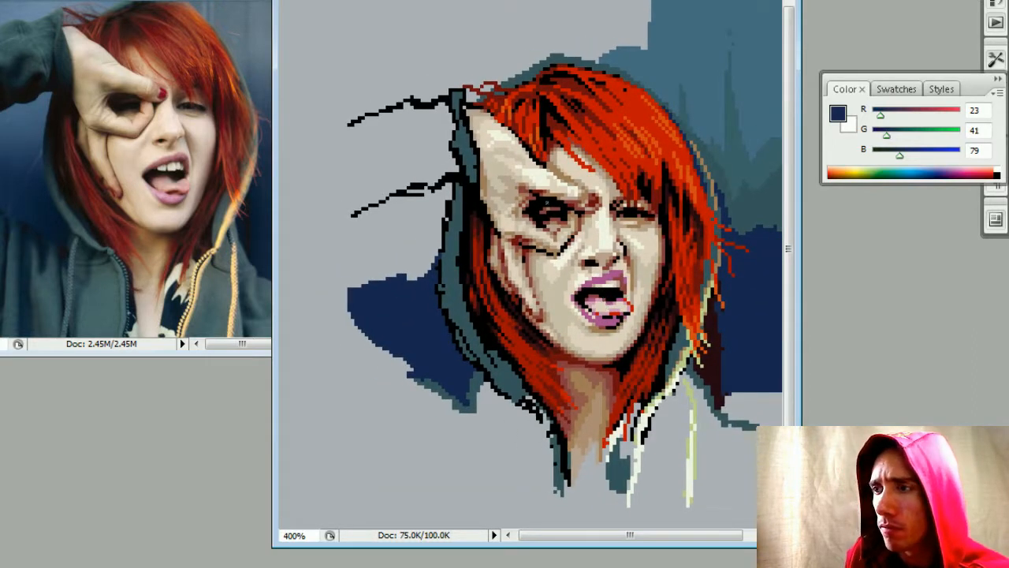
{"action": "left_click", "coordinate": [745, 198], "text": "alt"}
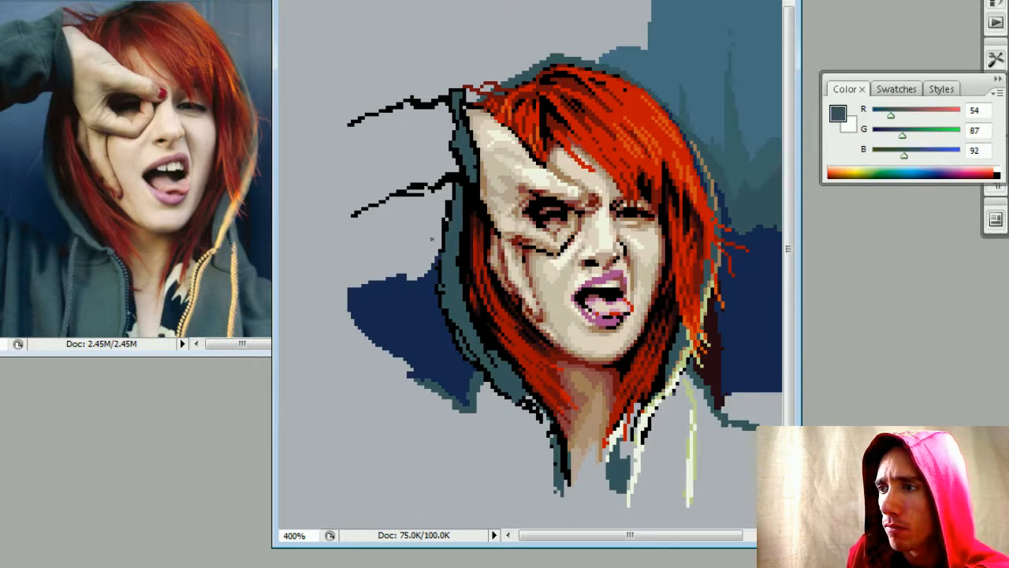
{"action": "mouse_move", "coordinate": [345, 290]}
{"action": "left_mouse_down"}
{"action": "mouse_move", "coordinate": [358, 210]}
{"action": "mouse_move", "coordinate": [344, 225]}
{"action": "mouse_move", "coordinate": [341, 278]}
{"action": "left_mouse_up"}
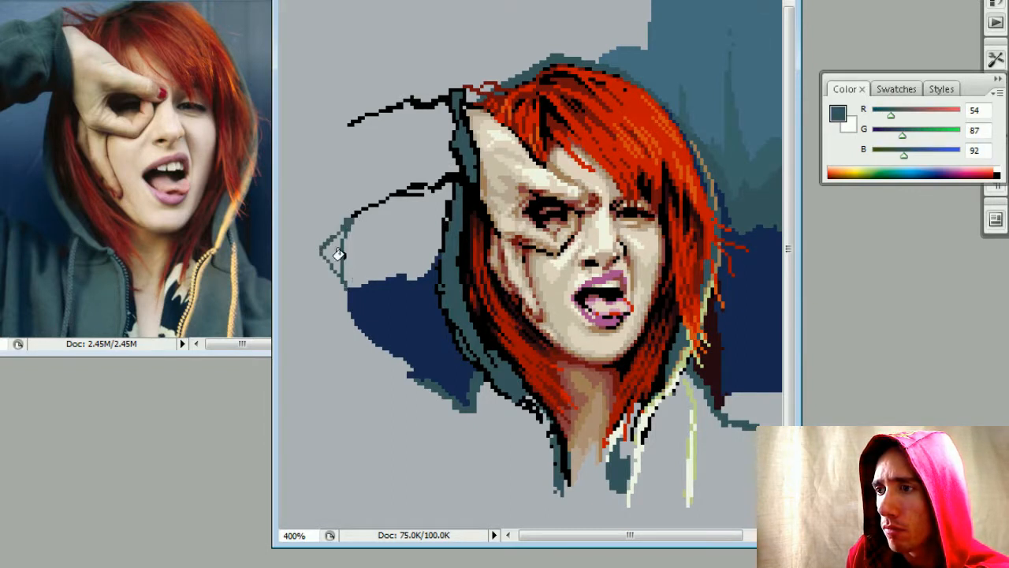
{"action": "left_click", "coordinate": [356, 248]}
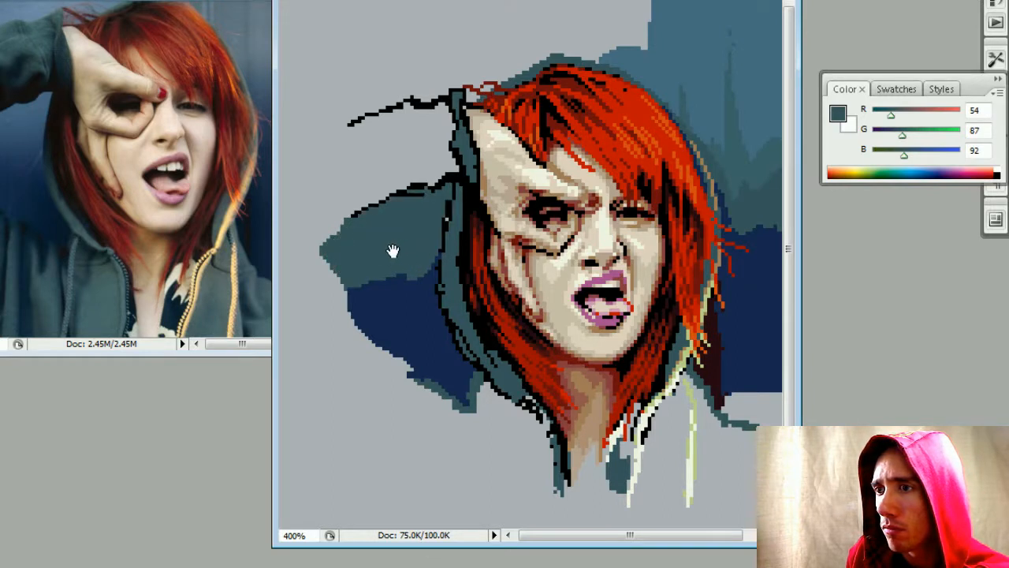
- Sample blue RGB 71, 110, 130, outline the background from the raised sleeve's upper line to the canvas top, and fill it
{"action": "left_click_drag", "start_coordinate": [392, 251], "coordinate": [284, 255]}
{"action": "left_click_drag", "start_coordinate": [342, 275], "coordinate": [372, 282]}
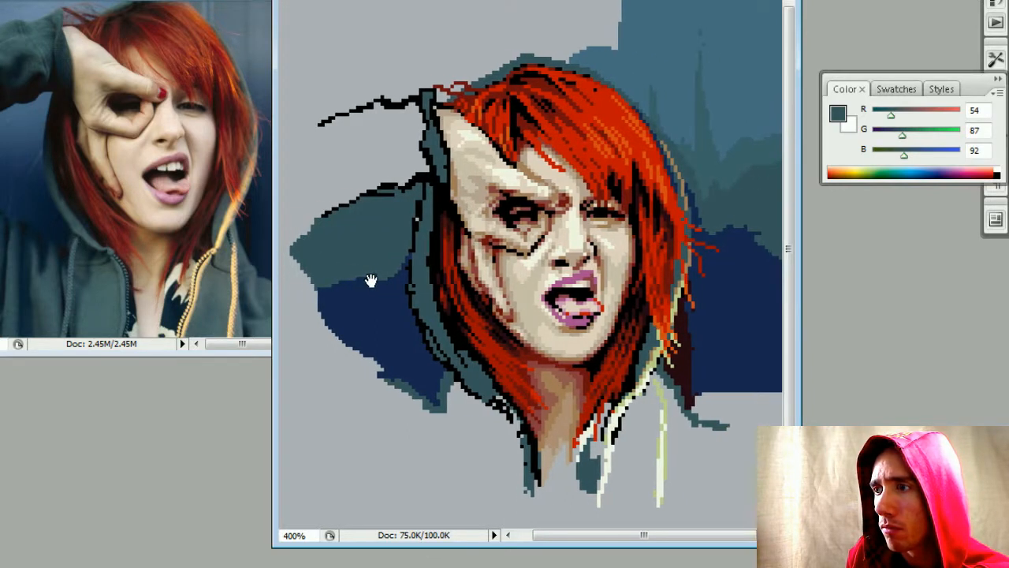
{"action": "left_click", "coordinate": [613, 56], "text": "alt"}
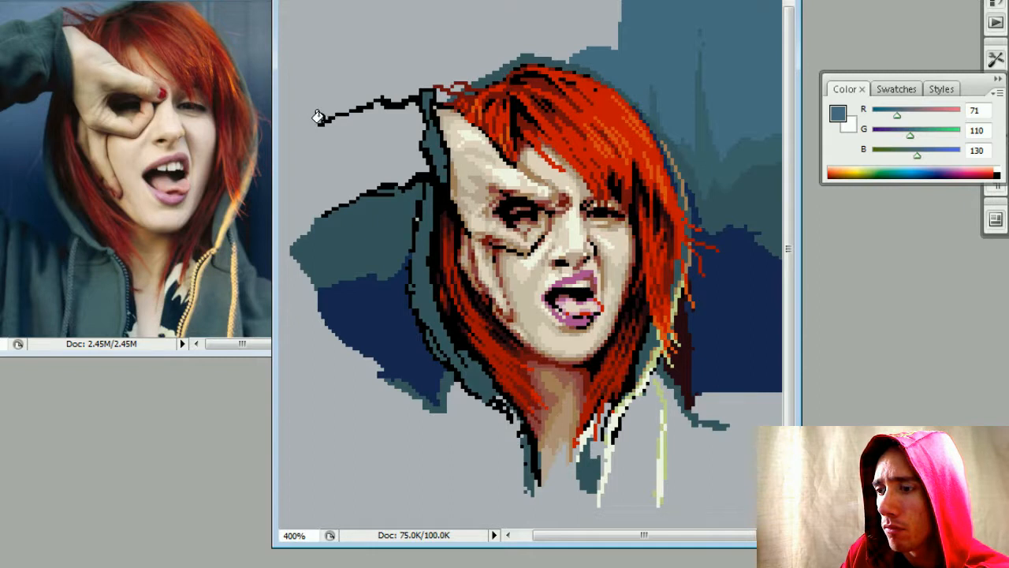
{"action": "left_click_drag", "start_coordinate": [293, 104], "coordinate": [294, 2]}
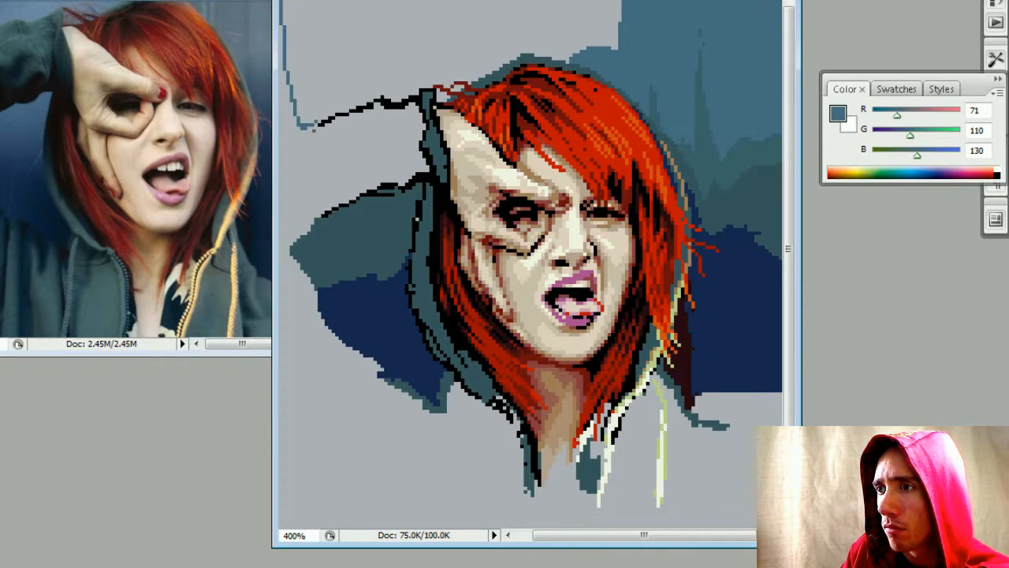
{"action": "left_click", "coordinate": [419, 33]}
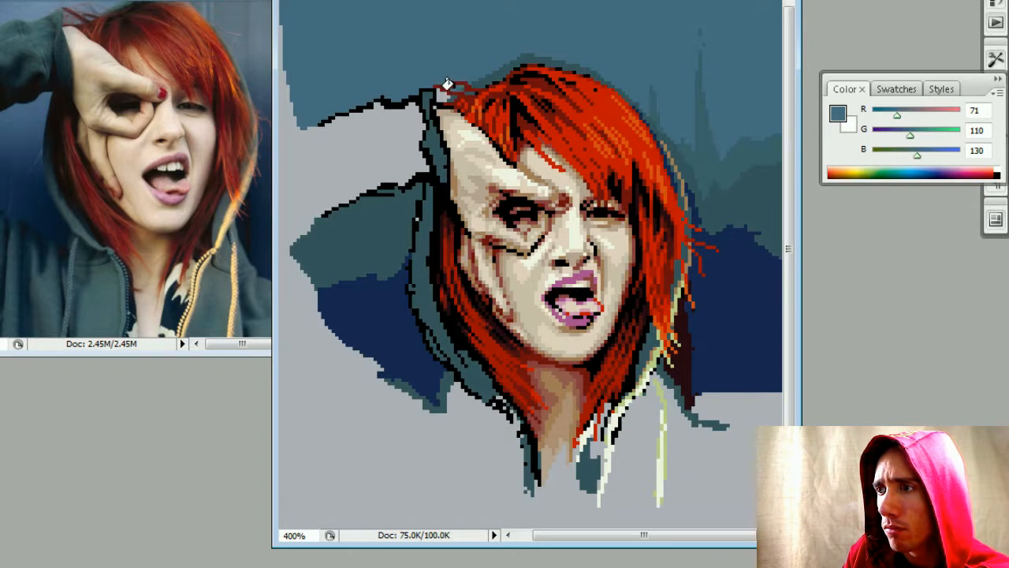
- Compare the filled upper background with the whole portrait at 100%, 200% and 400% zoom
{"action": "key", "text": "ctrl+minus"}
{"action": "key", "text": "ctrl+minus"}
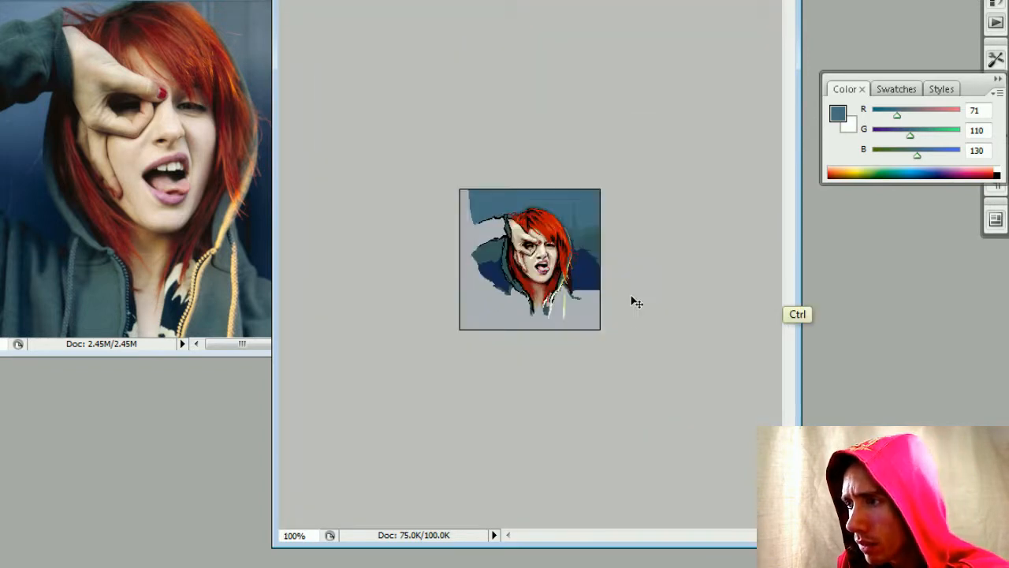
{"action": "key", "text": "ctrl+plus"}
{"action": "key", "text": "ctrl+minus"}
{"action": "key", "text": "ctrl+plus"}
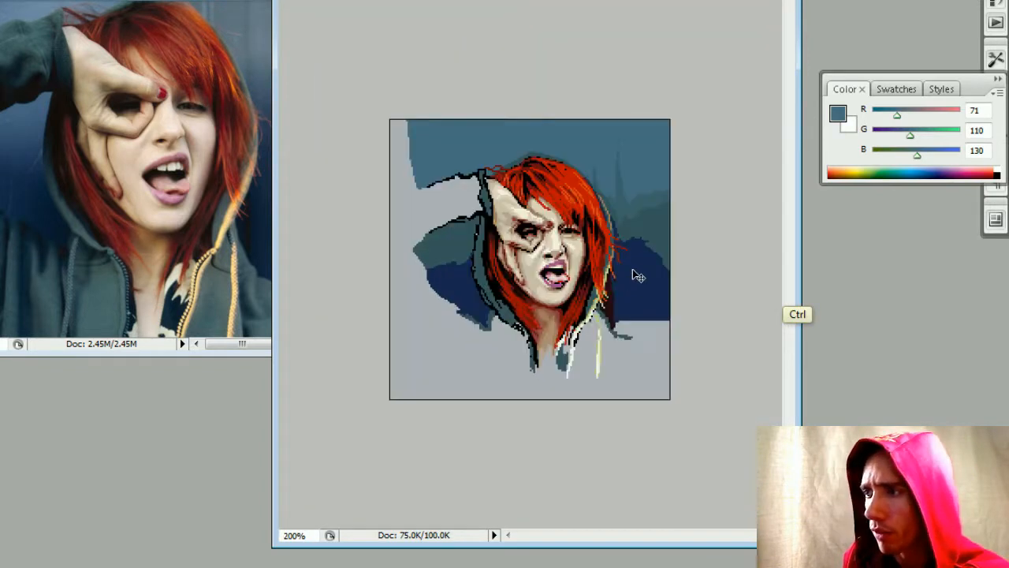
{"action": "key", "text": "ctrl+plus"}
{"action": "key", "text": "ctrl+minus"}
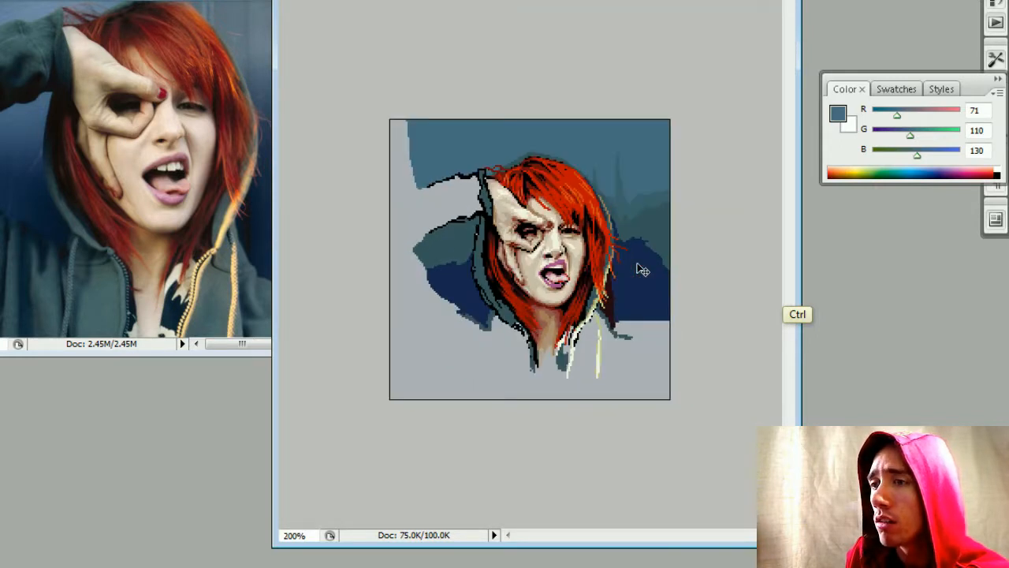
{"action": "key", "text": "ctrl+minus"}
{"action": "key", "text": "ctrl+plus"}
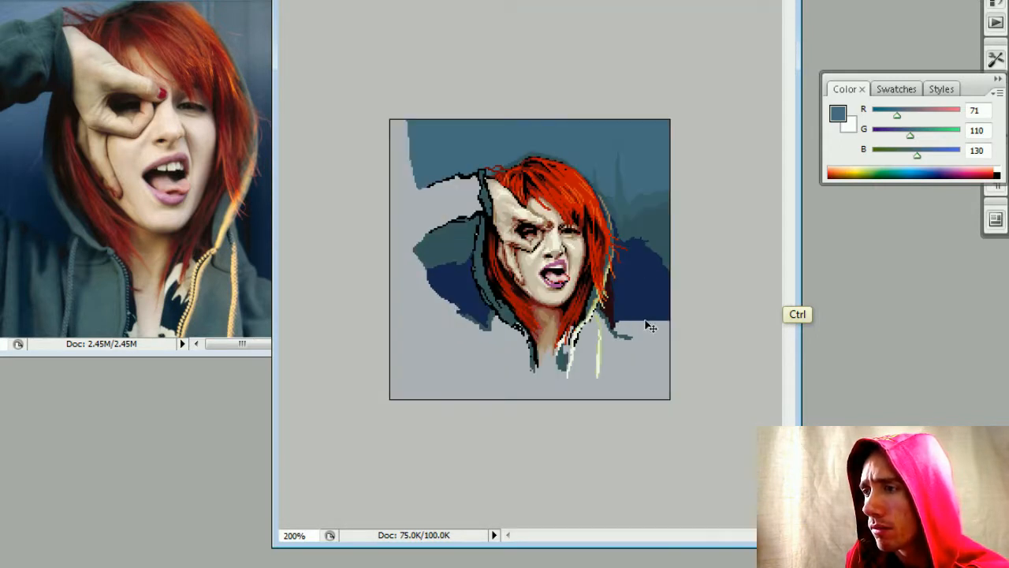
{"action": "key", "text": "ctrl+minus"}
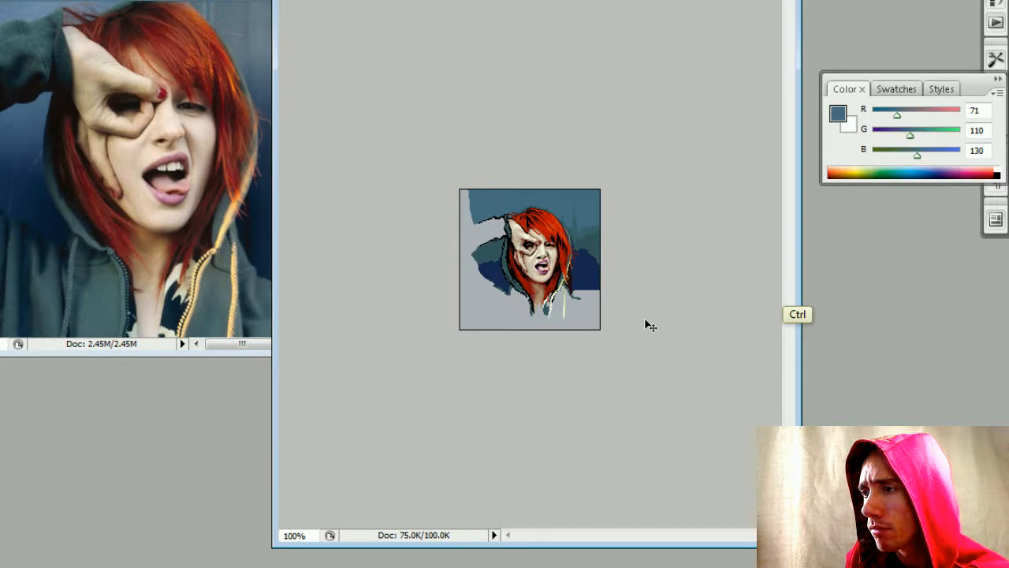
{"action": "key", "text": "ctrl+plus"}
{"action": "key", "text": "ctrl+minus"}
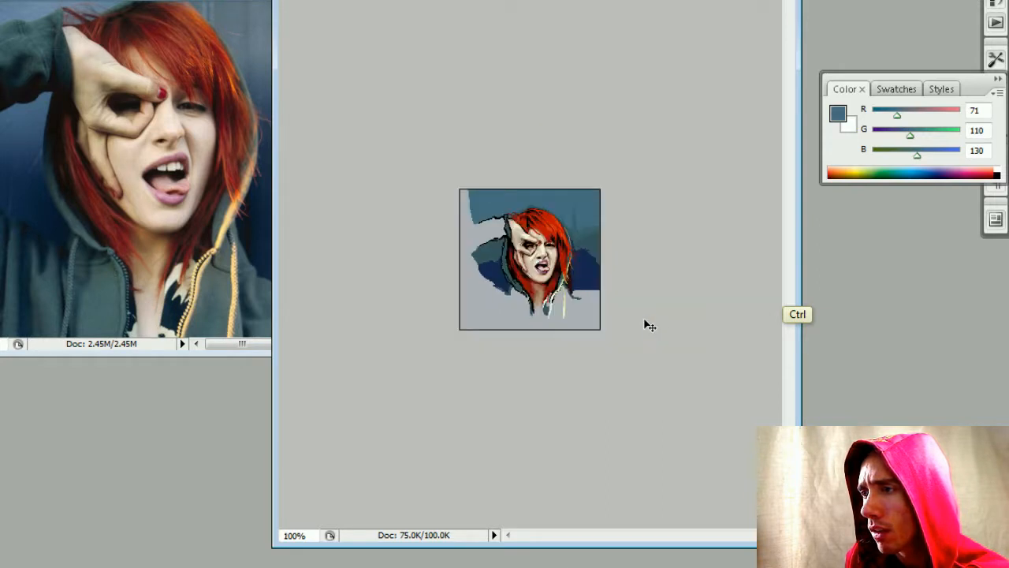
{"action": "key", "text": "ctrl+plus"}
{"action": "key", "text": "ctrl+plus"}
{"action": "key", "text": "ctrl+plus"}
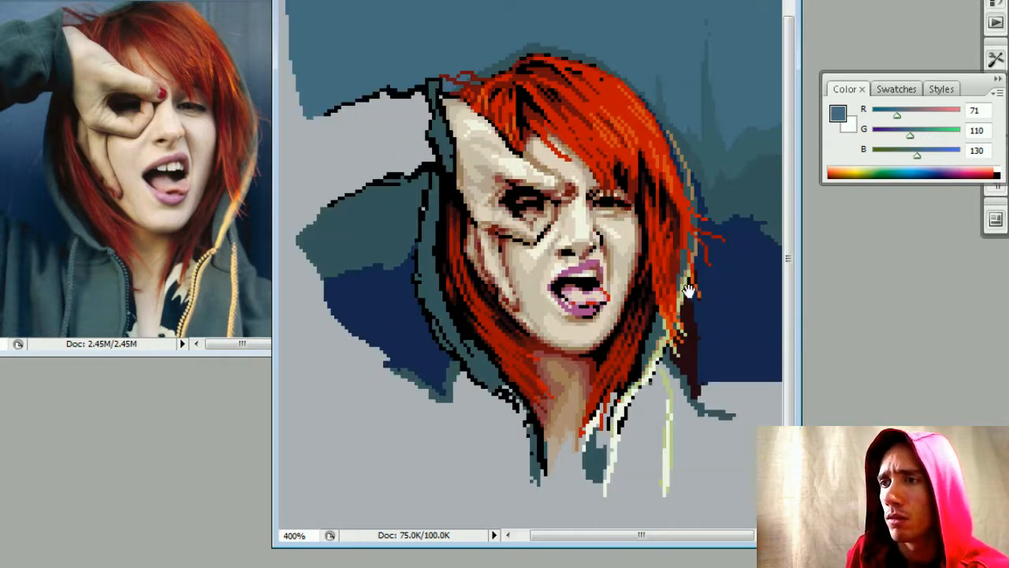
{"action": "left_click_drag", "start_coordinate": [689, 291], "coordinate": [519, 317]}
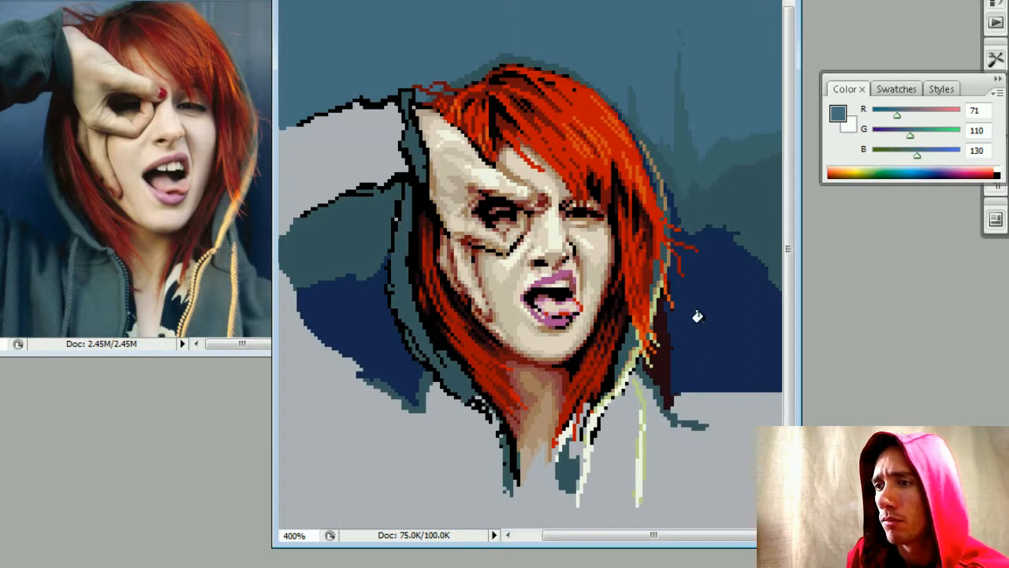
{"action": "key", "text": "ctrl+minus"}
{"action": "key", "text": "ctrl+minus"}
{"action": "key", "text": "ctrl+minus"}
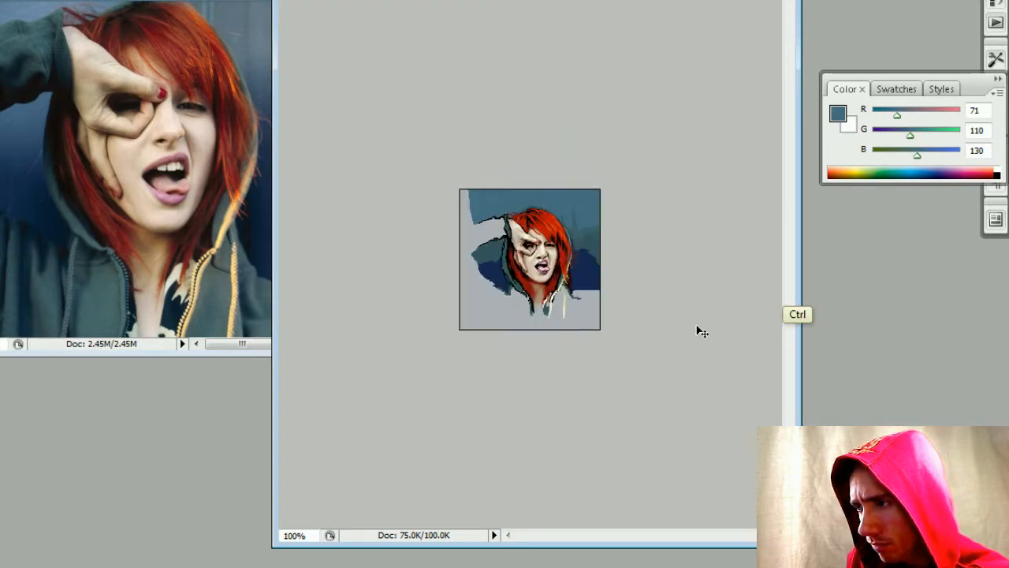
{"action": "key", "text": "ctrl+plus"}
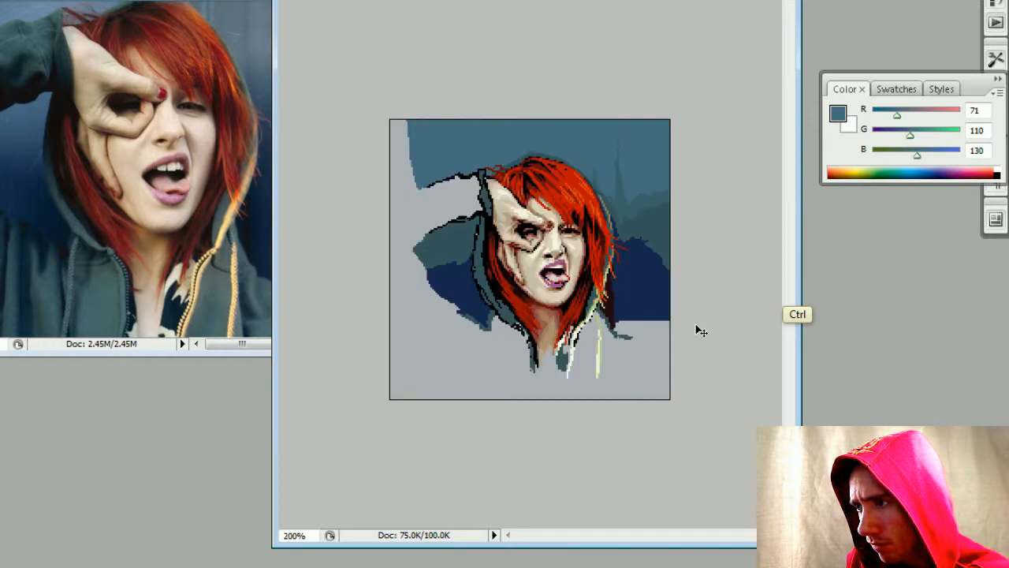
{"action": "key", "text": "ctrl+minus"}
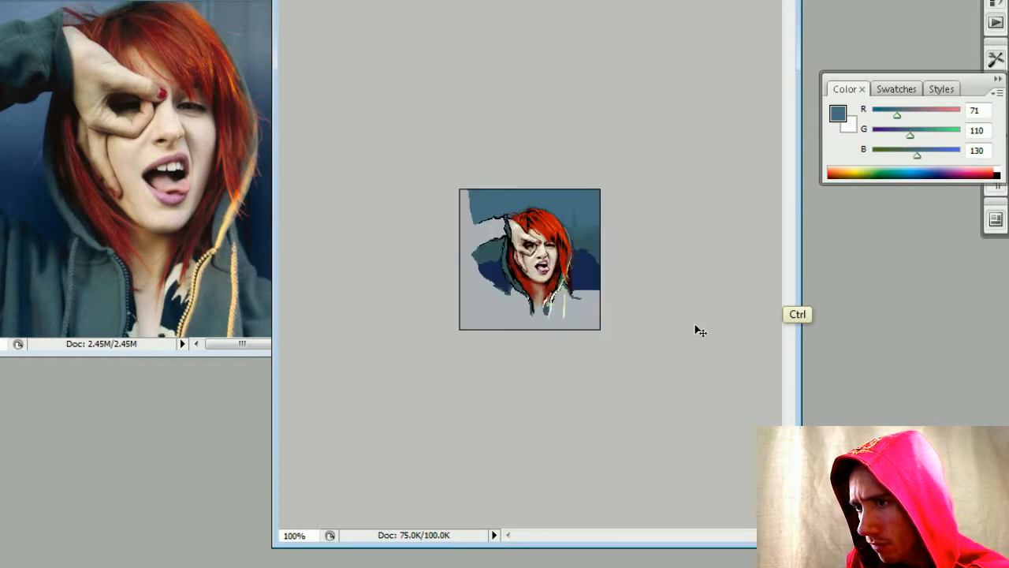
- Sample black and darken the inside of the hood just below the raised sleeve's cuff
{"action": "key", "text": "ctrl+plus"}
{"action": "key", "text": "ctrl+plus"}
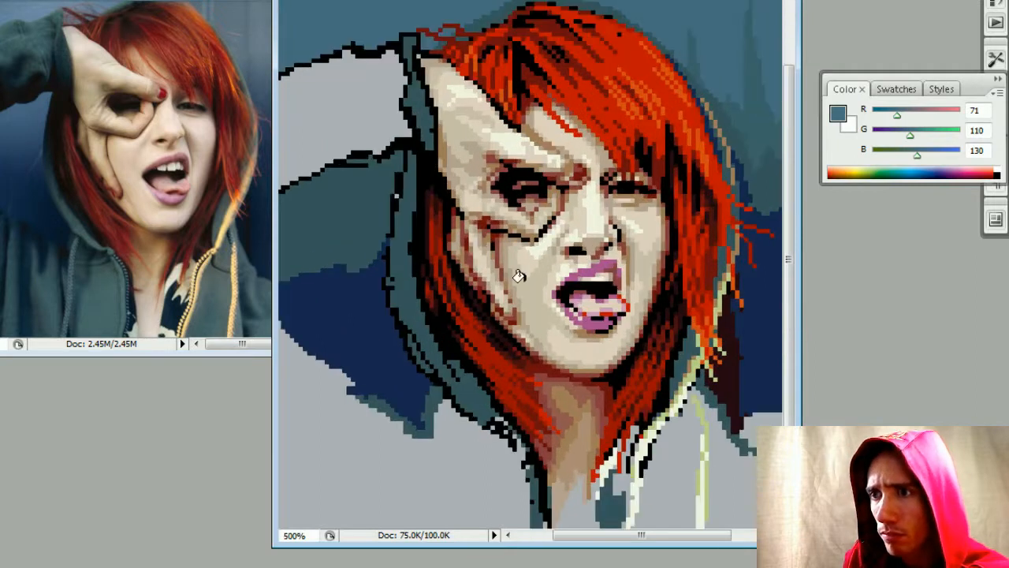
{"action": "left_click", "coordinate": [408, 156], "text": "alt"}
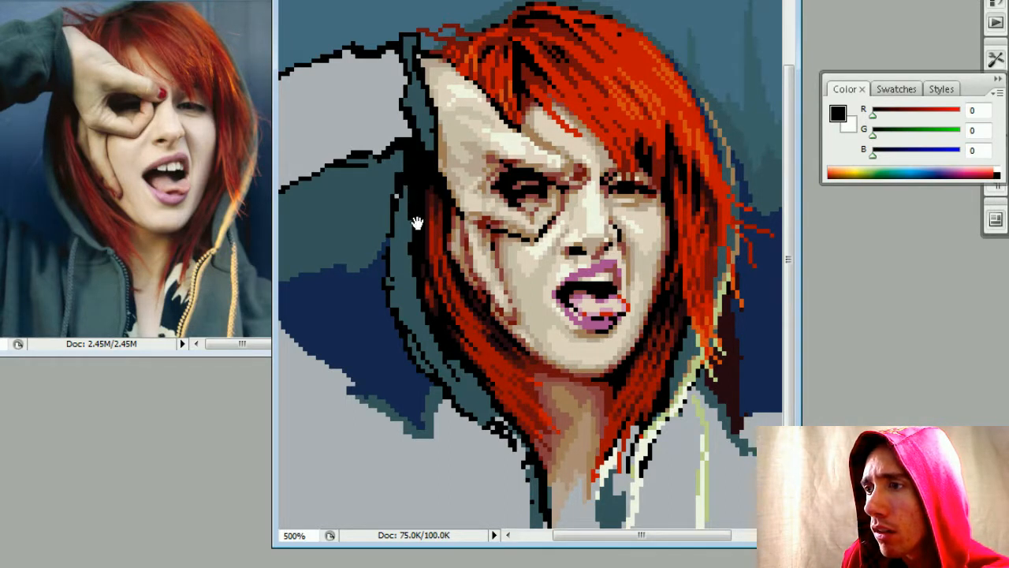
{"action": "left_click_drag", "start_coordinate": [416, 221], "coordinate": [379, 249]}
- Shade the inner hood beside the hair on the raised-arm side with maroon RGB 38, 10, 18 and navy RGB 23, 41, 79
{"action": "left_click", "coordinate": [469, 309], "text": "alt"}
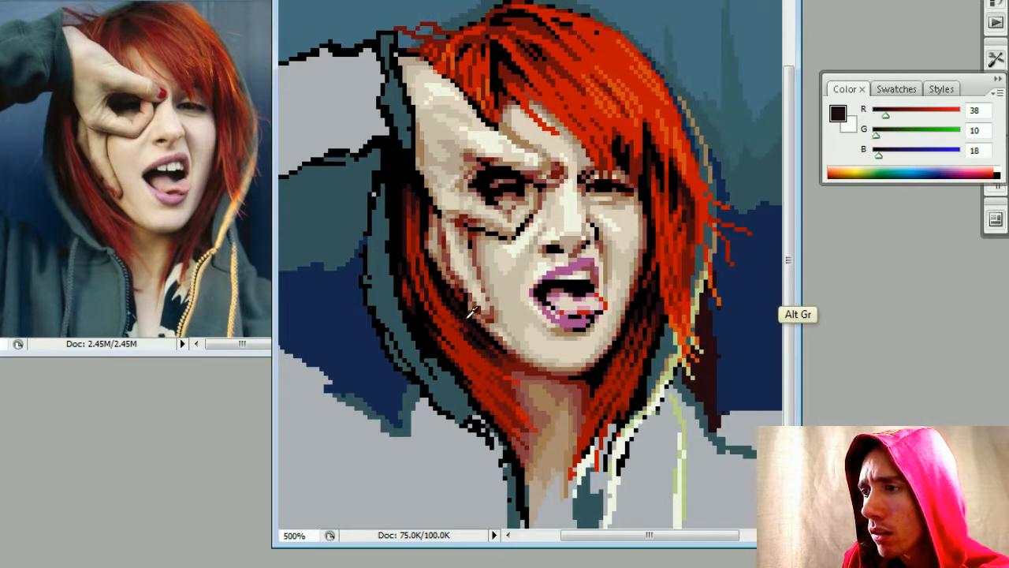
{"action": "mouse_move", "coordinate": [377, 204]}
{"action": "left_mouse_down"}
{"action": "mouse_move", "coordinate": [386, 234]}
{"action": "mouse_move", "coordinate": [371, 238]}
{"action": "mouse_move", "coordinate": [352, 278]}
{"action": "mouse_move", "coordinate": [383, 230]}
{"action": "left_mouse_up"}
{"action": "left_click", "coordinate": [348, 283], "text": "alt"}
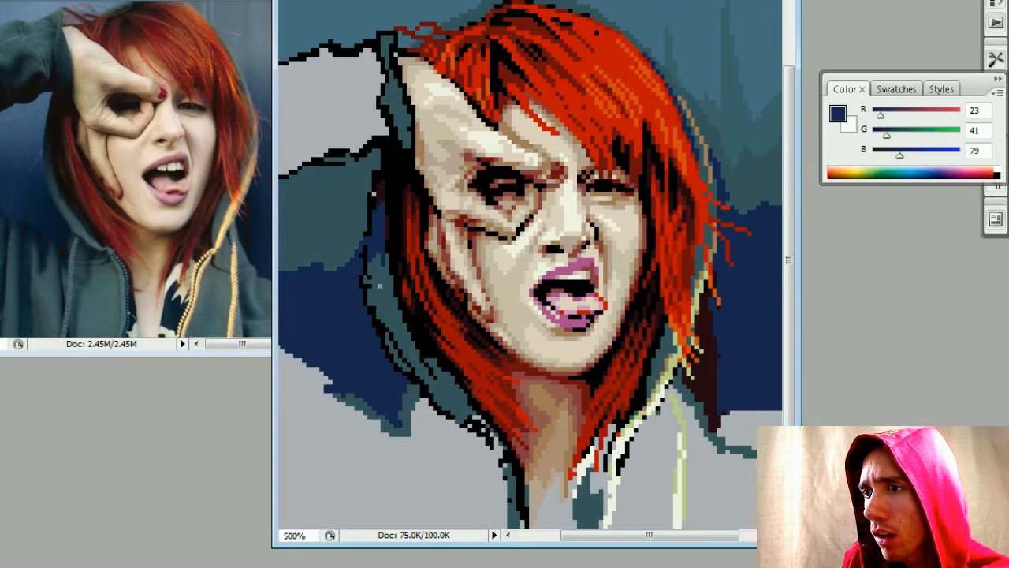
{"action": "left_click_drag", "start_coordinate": [384, 273], "coordinate": [387, 260]}
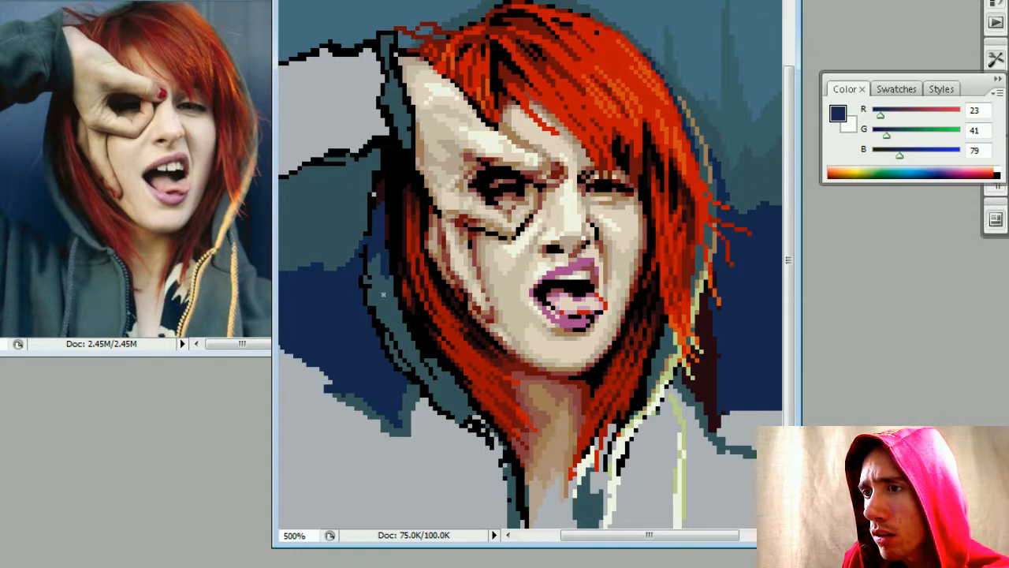
- Refine the border between the hood's maroon and navy shadows, resampling RGB 38, 10, 18 and RGB 23, 41, 79
{"action": "left_click", "coordinate": [392, 226], "text": "alt"}
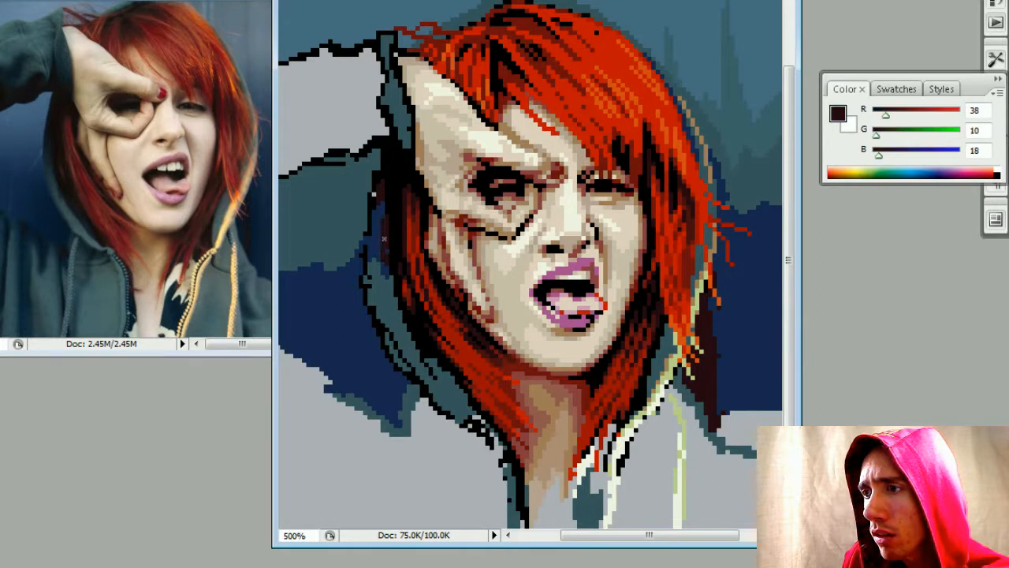
{"action": "left_click", "coordinate": [385, 237], "text": "alt"}
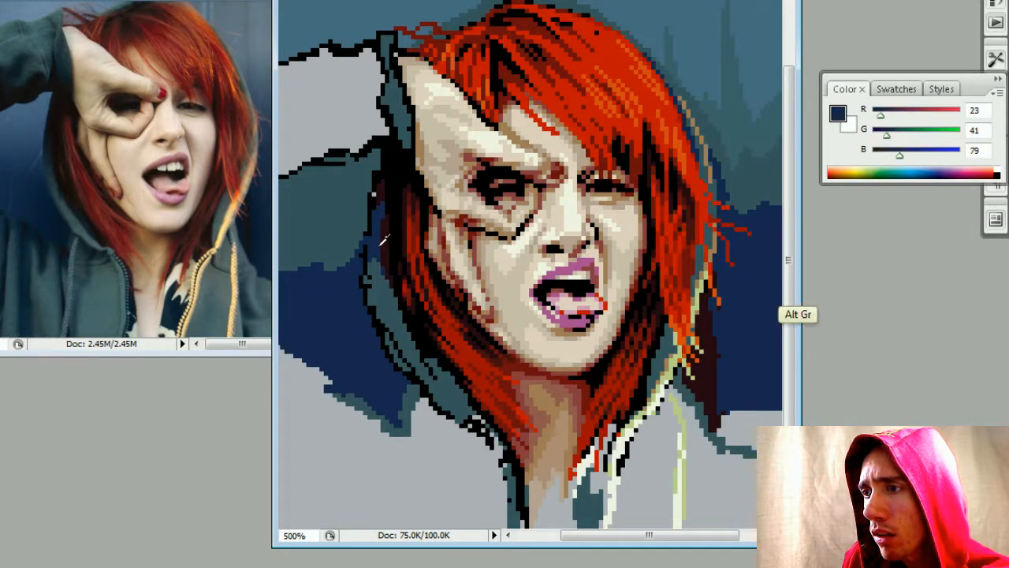
{"action": "left_click", "coordinate": [390, 213], "text": "alt"}
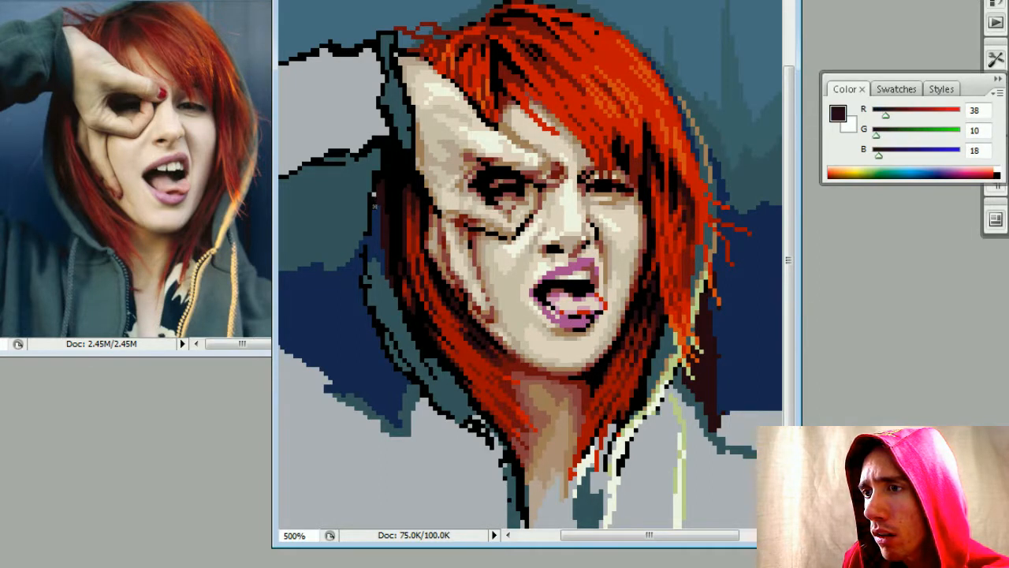
{"action": "left_click", "coordinate": [372, 210], "text": "alt"}
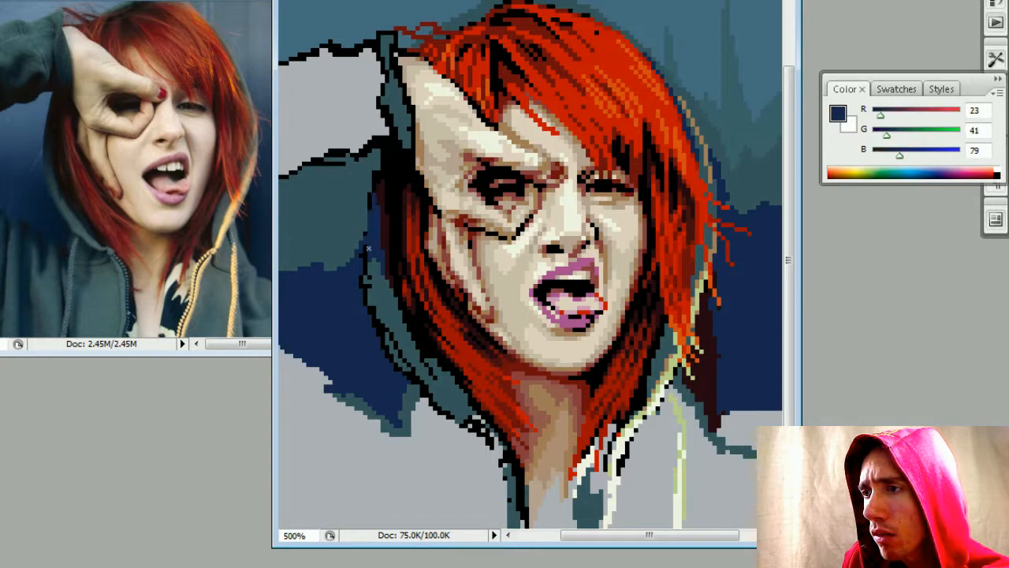
- Clean up the hood's outer edge below the cuff with teal RGB 54, 87, 92, maroon RGB 38, 10, 18 and black
{"action": "left_click", "coordinate": [367, 212], "text": "alt"}
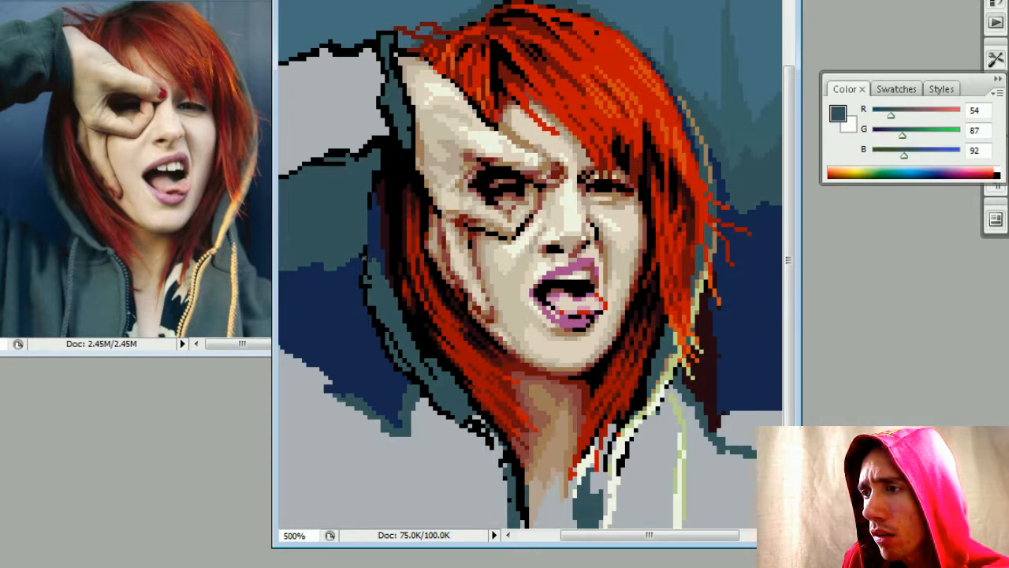
{"action": "left_click", "coordinate": [387, 188], "text": "alt"}
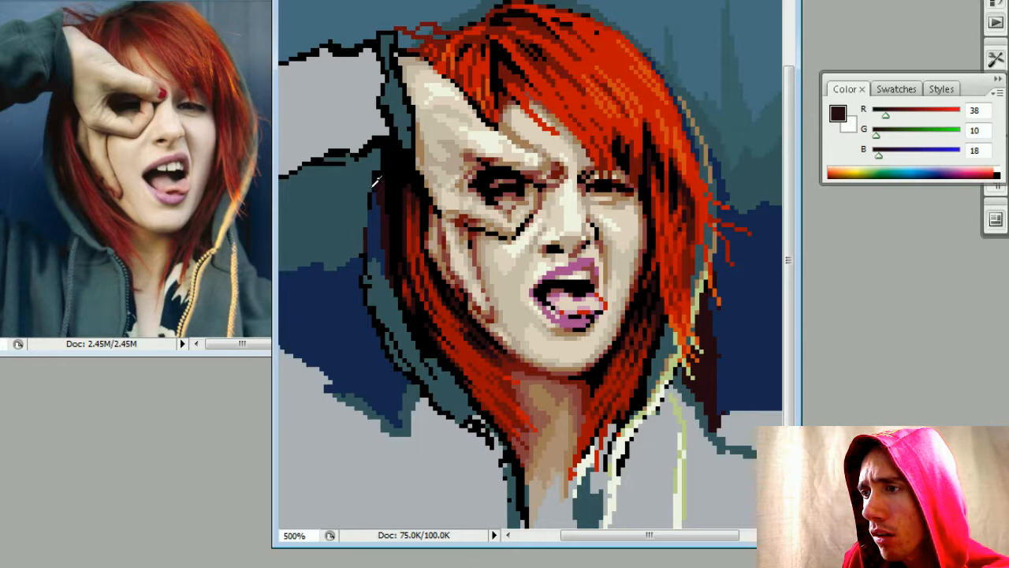
{"action": "left_click", "coordinate": [374, 183], "text": "alt"}
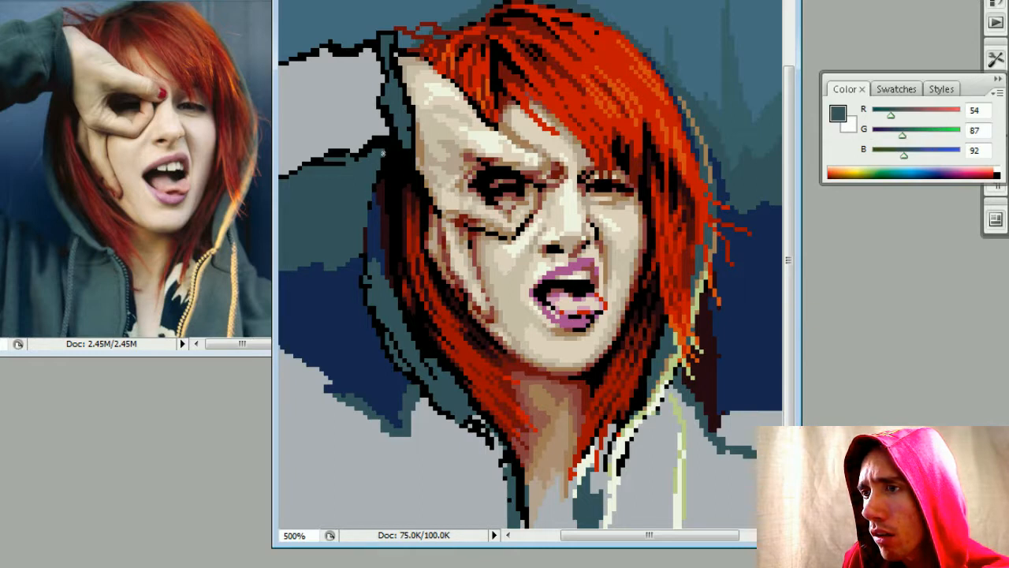
{"action": "left_click", "coordinate": [386, 156], "text": "alt"}
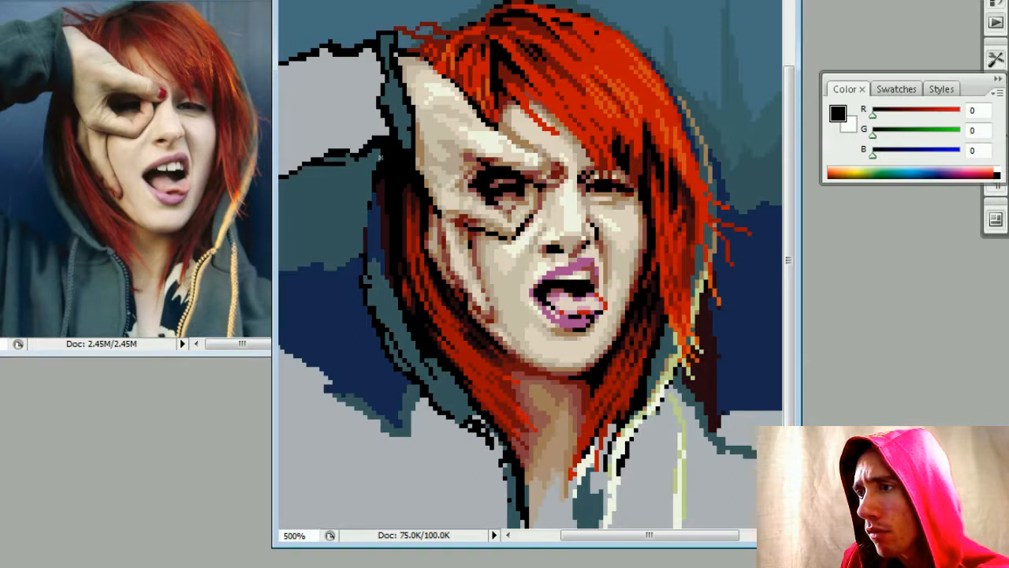
- Extend the hood's maroon shadow RGB 38, 10, 18 below the cuff and retouch its lower end with navy RGB 23, 41, 79
{"action": "key", "text": "ctrl+minus"}
{"action": "key", "text": "ctrl+minus"}
{"action": "key", "text": "ctrl+minus"}
{"action": "key", "text": "ctrl+minus"}
{"action": "key", "text": "ctrl+plus"}
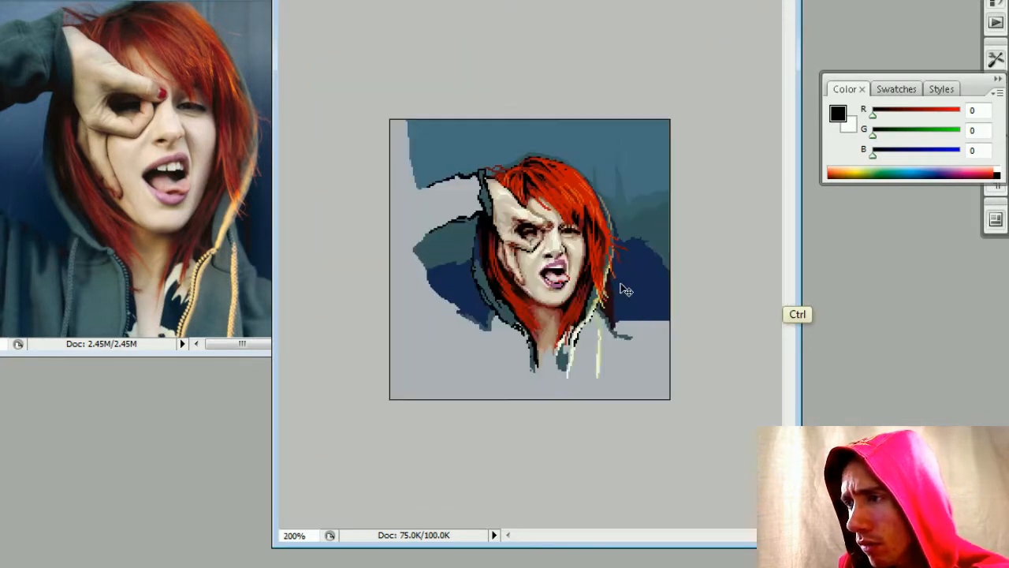
{"action": "key", "text": "ctrl+plus"}
{"action": "key", "text": "ctrl+plus"}
{"action": "key", "text": "ctrl+plus"}
{"action": "left_click", "coordinate": [397, 185], "text": "alt"}
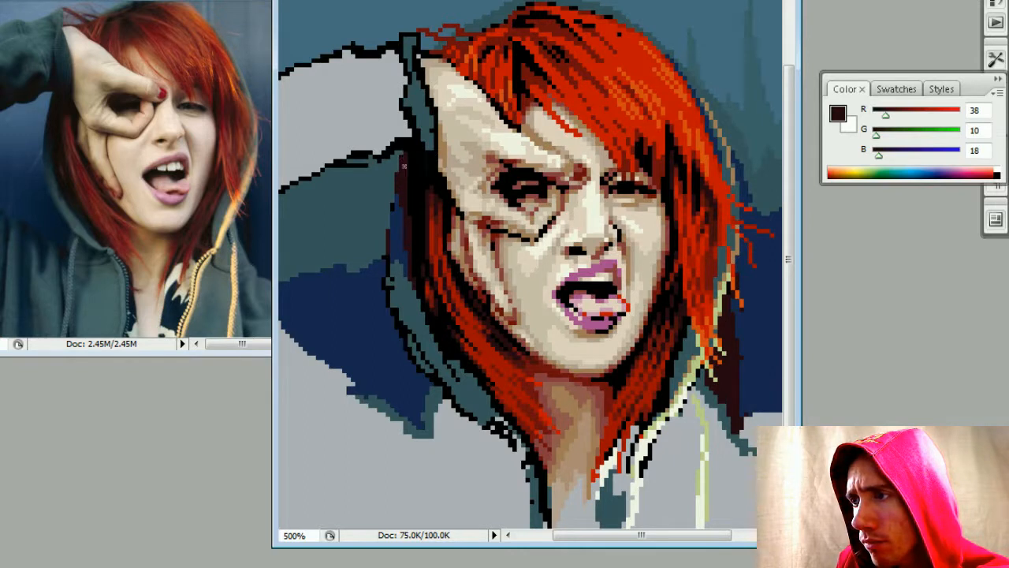
{"action": "left_click", "coordinate": [402, 208], "text": "alt"}
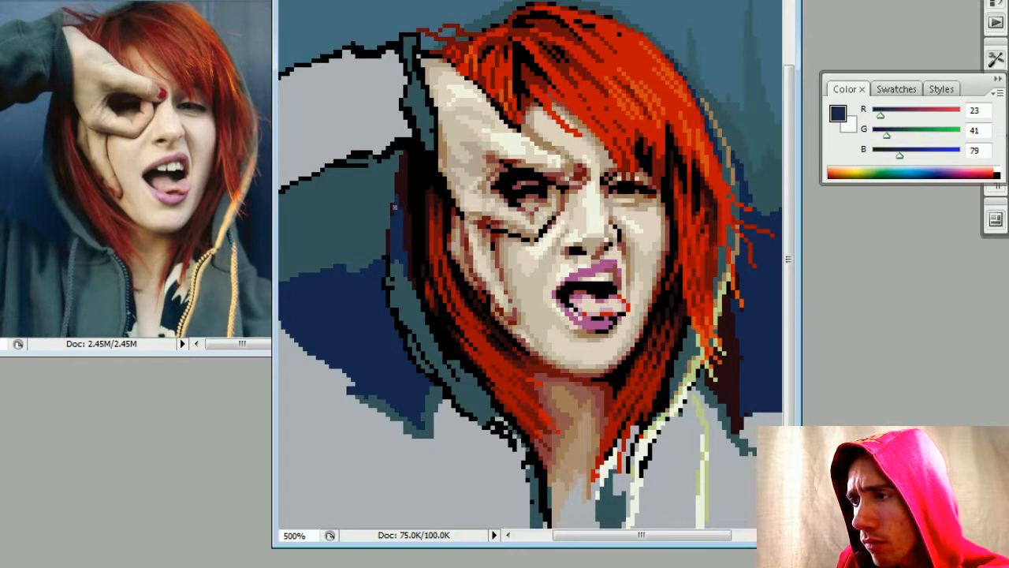
- Check the shaded hood edge against the whole portrait at 100%, 200% and 300% zoom
{"action": "key", "text": "ctrl+minus"}
{"action": "key", "text": "ctrl+minus"}
{"action": "key", "text": "ctrl+minus"}
{"action": "key", "text": "ctrl+minus"}
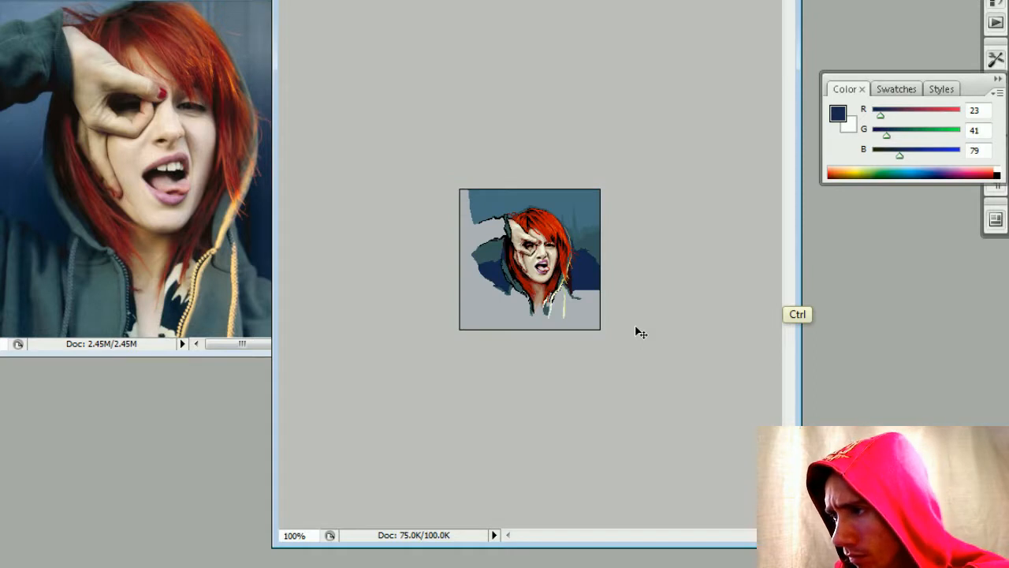
{"action": "key", "text": "ctrl+plus"}
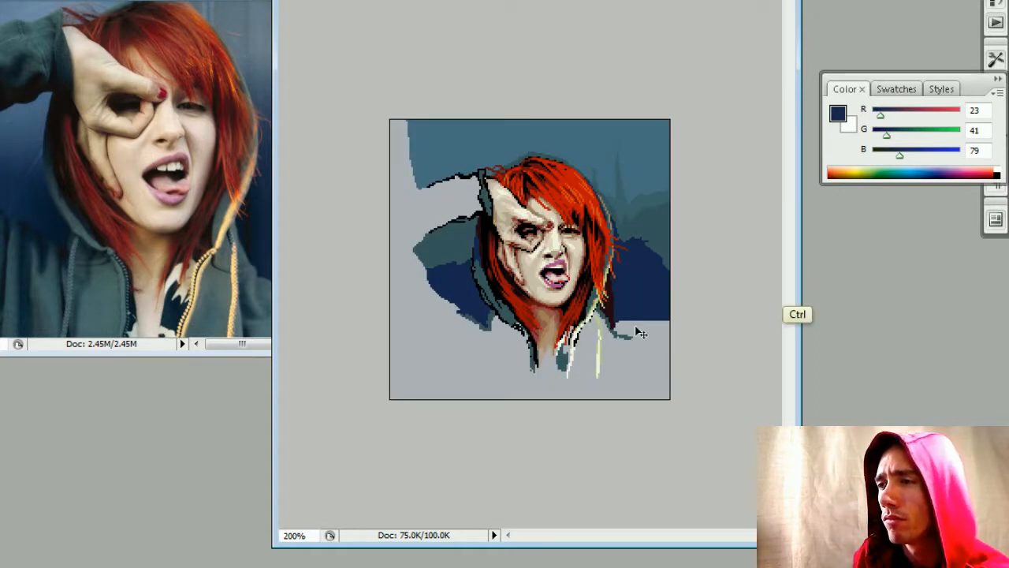
{"action": "key", "text": "ctrl+plus"}
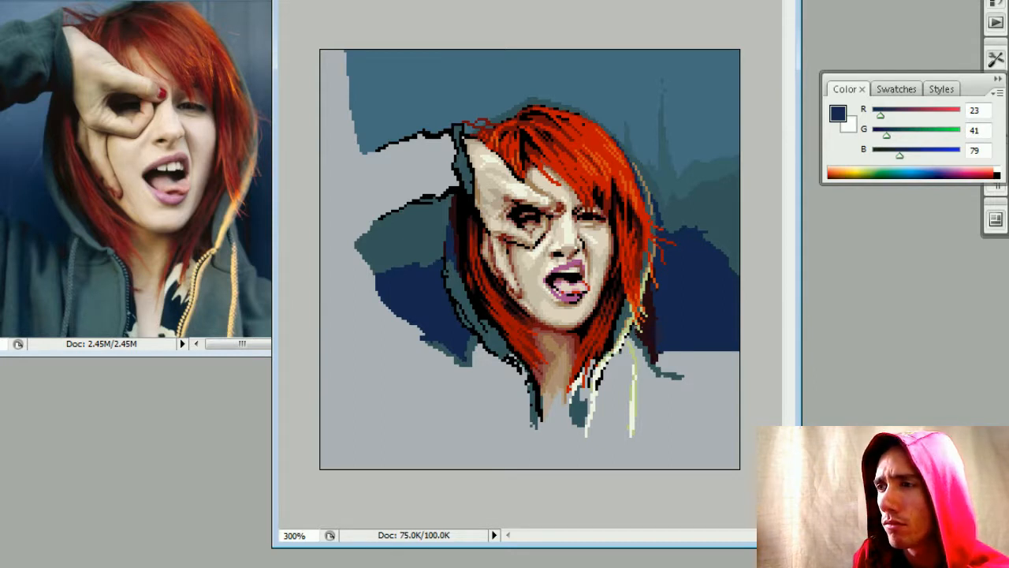
{"action": "key", "text": "ctrl+minus"}
{"action": "key", "text": "ctrl+minus"}
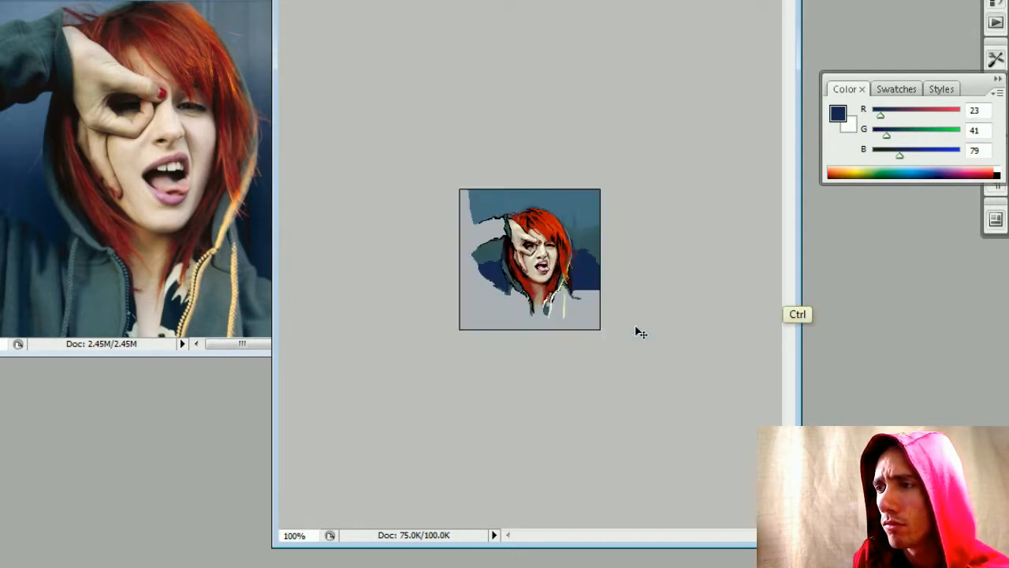
- Refine the upper hair edge against the background with navy RGB 23, 41, 79, also sampling maroon RGB 38, 10, 18 and slate RGB 54, 87, 92
{"action": "key", "text": "ctrl+plus"}
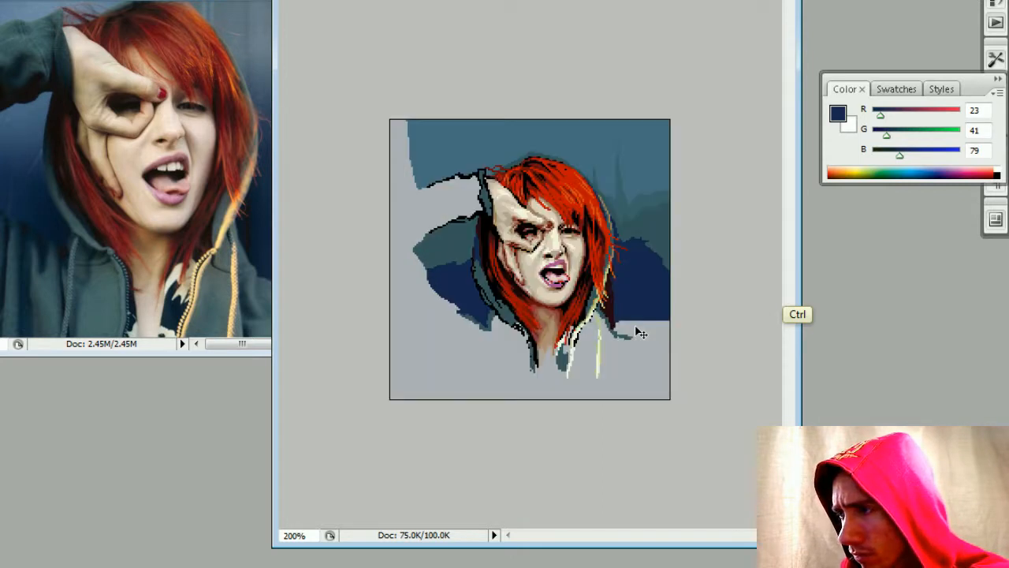
{"action": "key", "text": "ctrl+plus"}
{"action": "key", "text": "ctrl+plus"}
{"action": "key", "text": "ctrl+plus"}
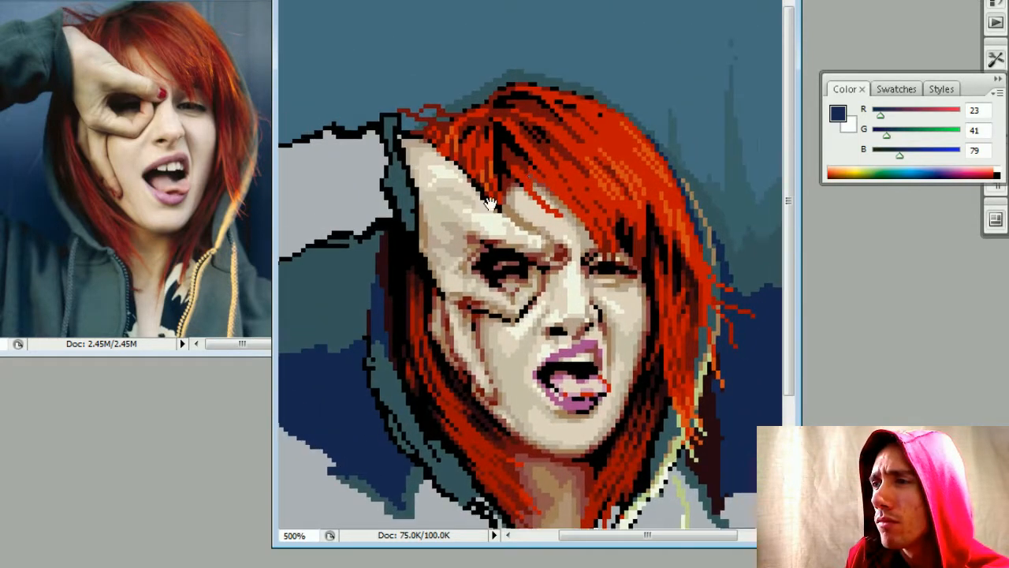
{"action": "left_click", "coordinate": [384, 258], "text": "alt"}
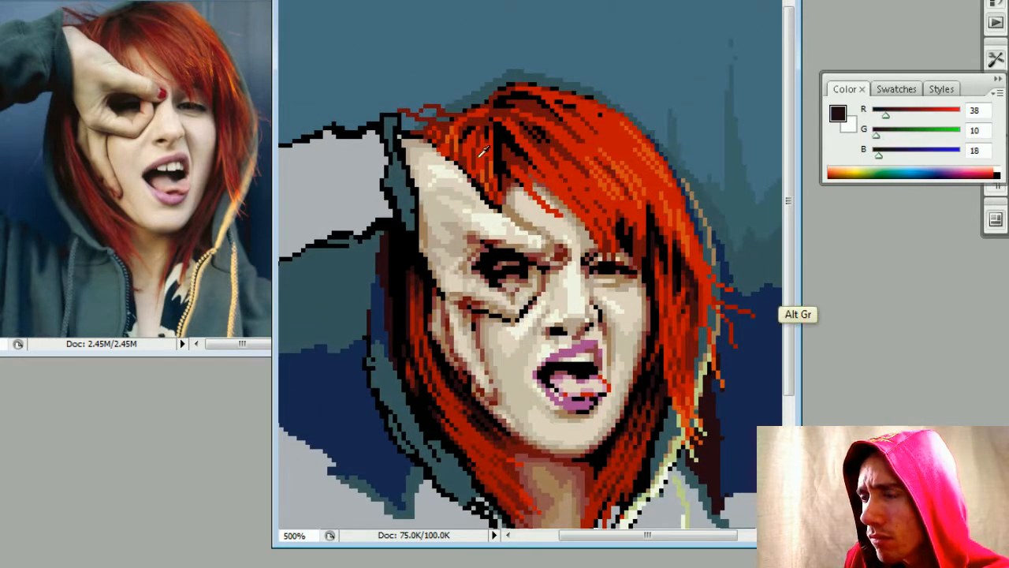
{"action": "left_click", "coordinate": [566, 82], "text": "alt"}
{"action": "left_click", "coordinate": [549, 79], "text": "alt"}
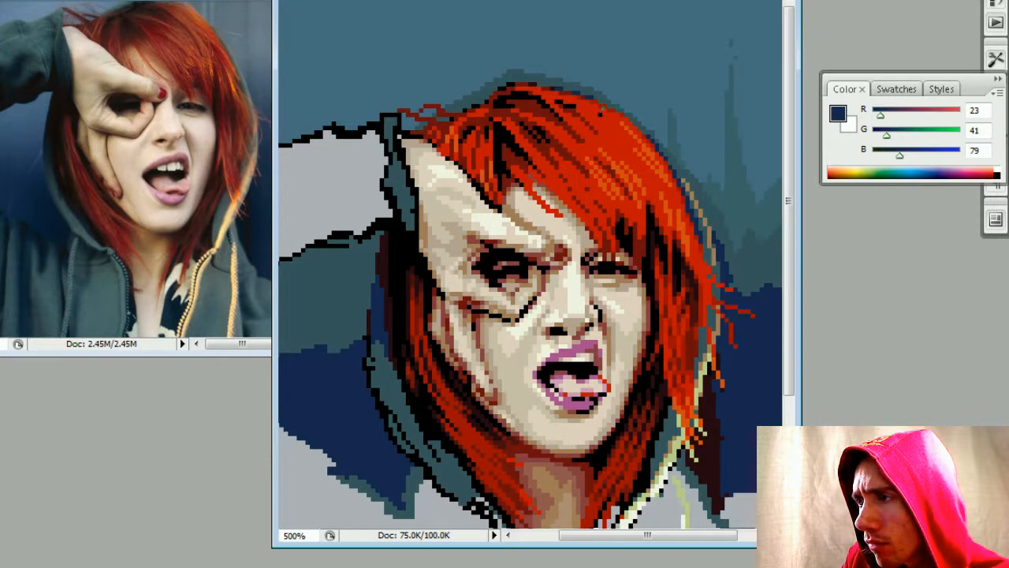
{"action": "left_click", "coordinate": [599, 89], "text": "alt"}
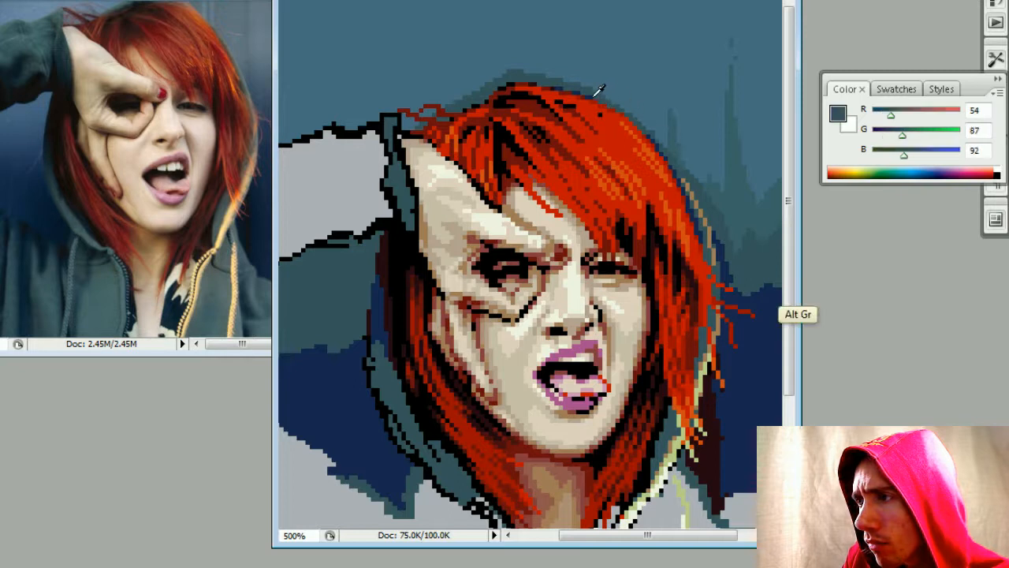
{"action": "left_click", "coordinate": [594, 96], "text": "alt"}
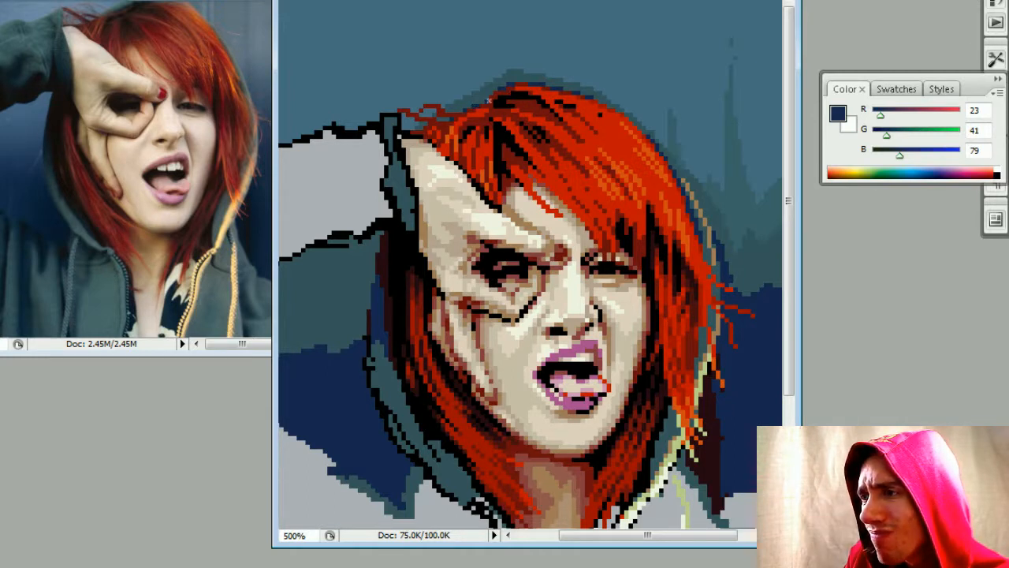
- Shade the dark strands at the hair's crown with sampled RGB 110, 15, 15, RGB 38, 10, 18 and RGB 71, 15, 15
{"action": "key", "text": "ctrl+minus"}
{"action": "key", "text": "ctrl+minus"}
{"action": "key", "text": "ctrl+minus"}
{"action": "key", "text": "ctrl+minus"}
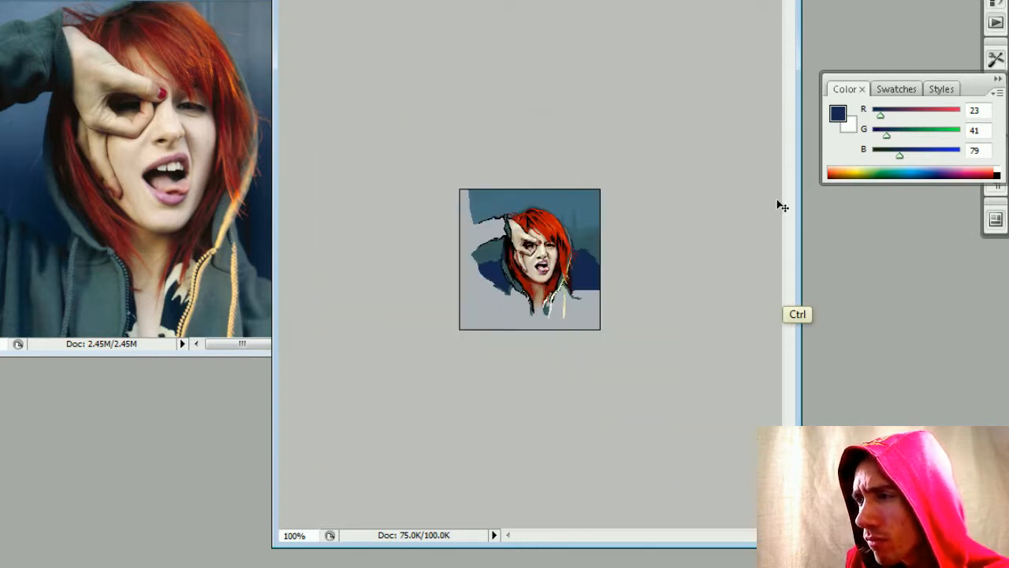
{"action": "key", "text": "ctrl+plus"}
{"action": "key", "text": "ctrl+plus"}
{"action": "key", "text": "ctrl+plus"}
{"action": "key", "text": "ctrl+plus"}
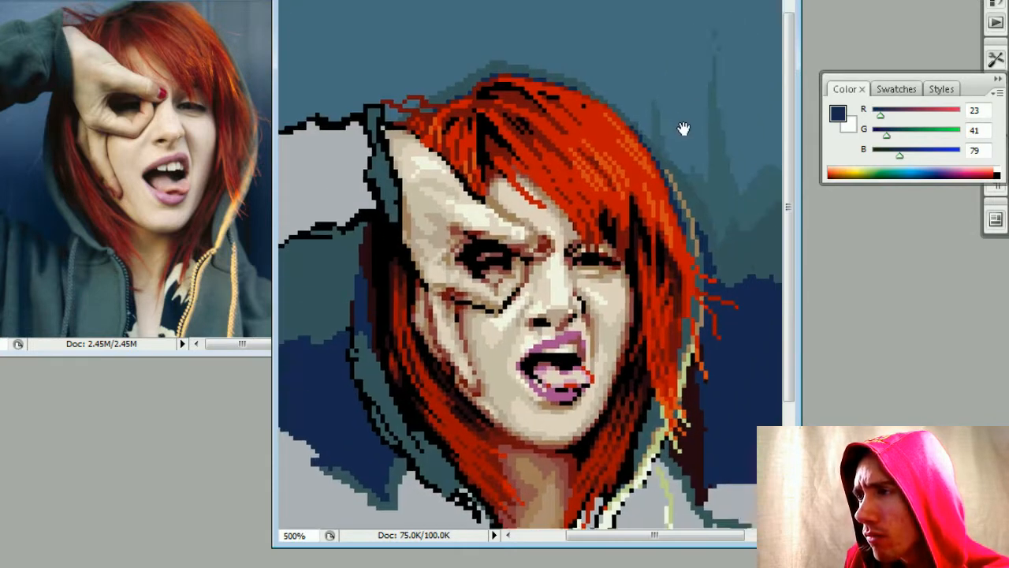
{"action": "left_click", "coordinate": [544, 99], "text": "alt"}
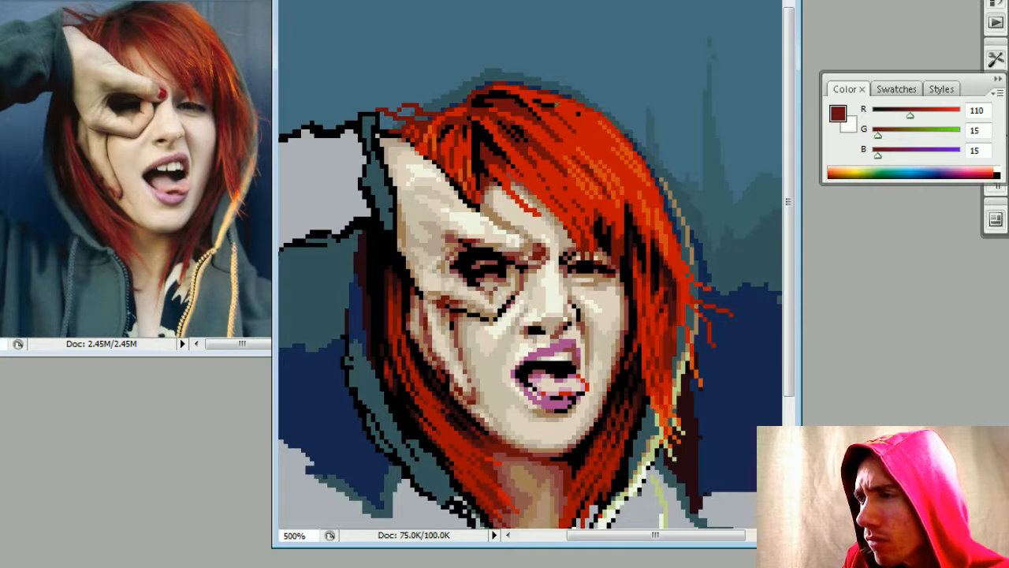
{"action": "left_click", "coordinate": [393, 270], "text": "alt"}
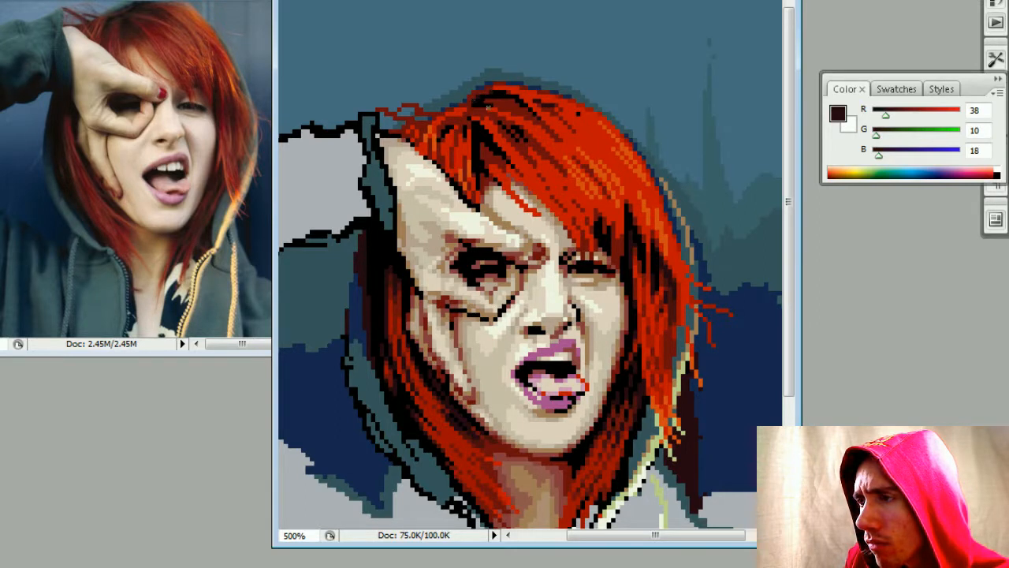
{"action": "left_click", "coordinate": [405, 281], "text": "alt"}
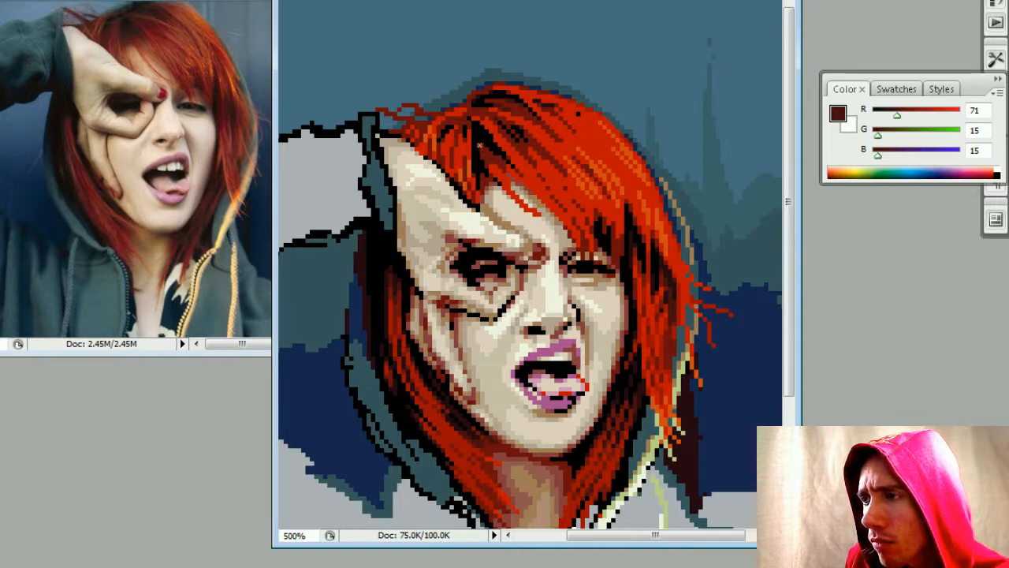
- Soften the strands around the hair parting and upper fringe with sampled reds RGB 71, 15, 15, RGB 110, 15, 15 and RGB 158, 15, 0
{"action": "left_click", "coordinate": [480, 138], "text": "alt"}
{"action": "left_click", "coordinate": [483, 152], "text": "alt"}
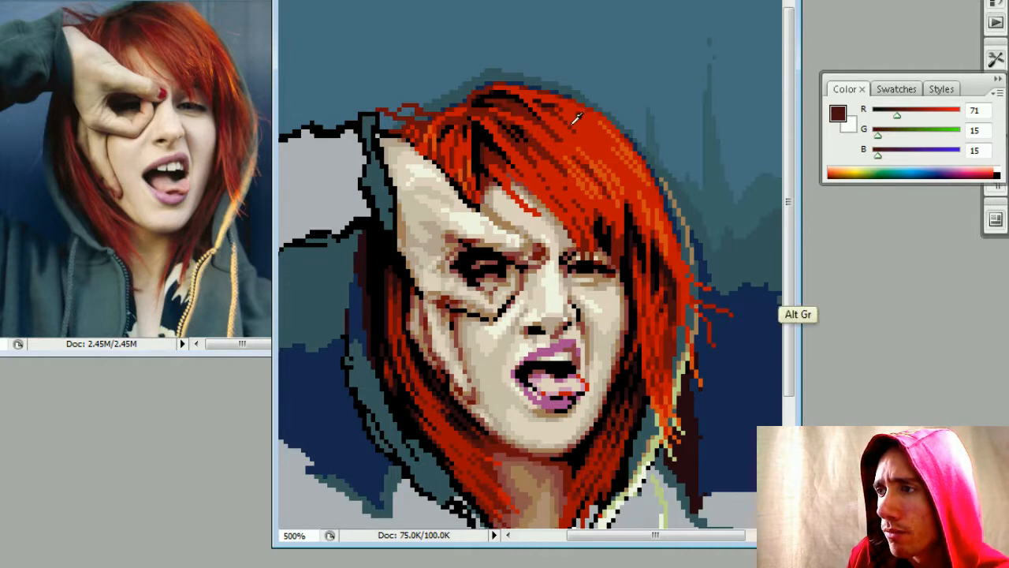
{"action": "left_click", "coordinate": [640, 265], "text": "alt"}
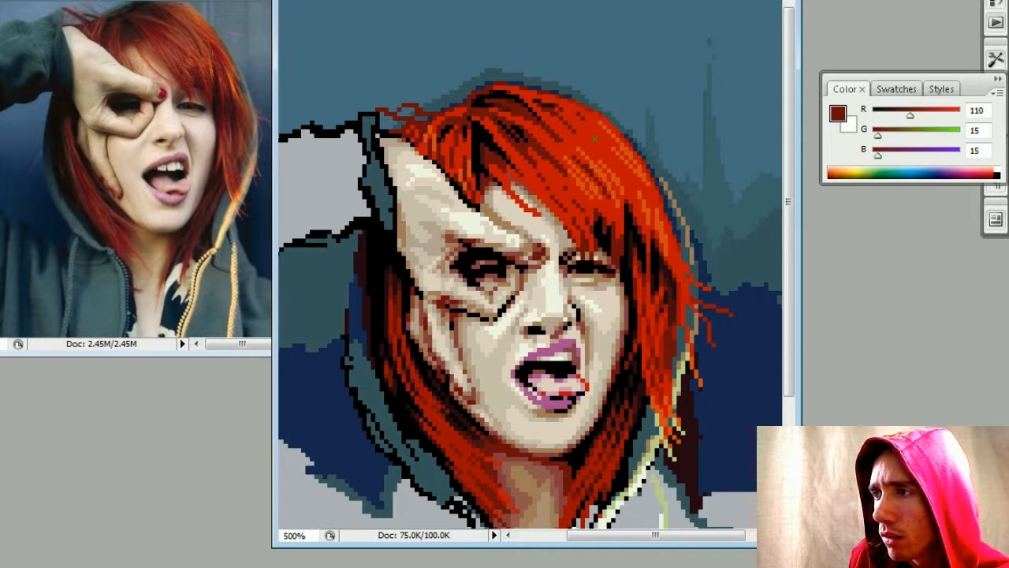
{"action": "left_click", "coordinate": [580, 106], "text": "alt"}
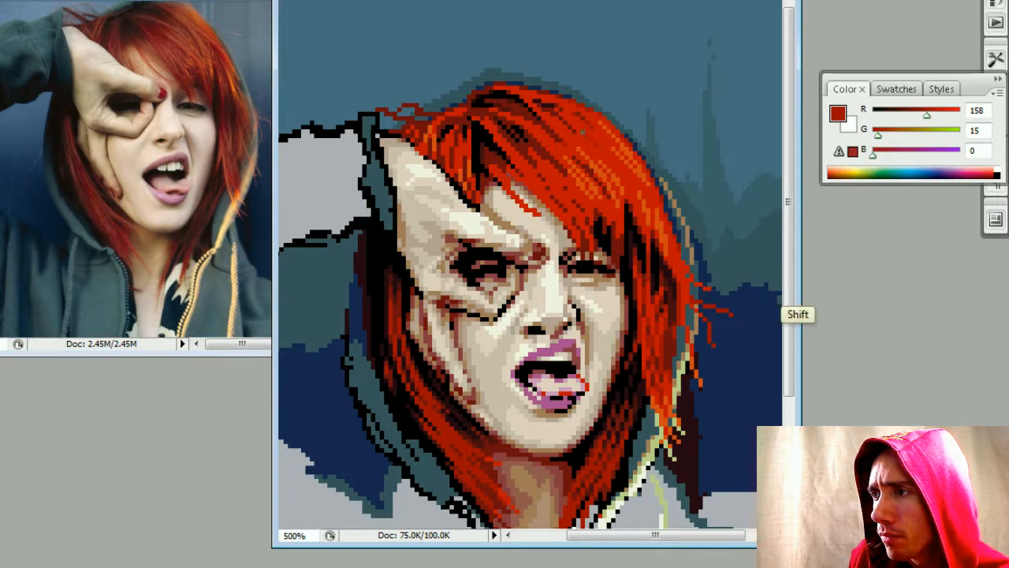
- Add straight darker red strands in RGB 158, 15, 0 across the upper fringe
{"action": "key", "text": "ctrl+minus"}
{"action": "key", "text": "ctrl+minus"}
{"action": "key", "text": "ctrl+minus"}
{"action": "key", "text": "ctrl+minus"}
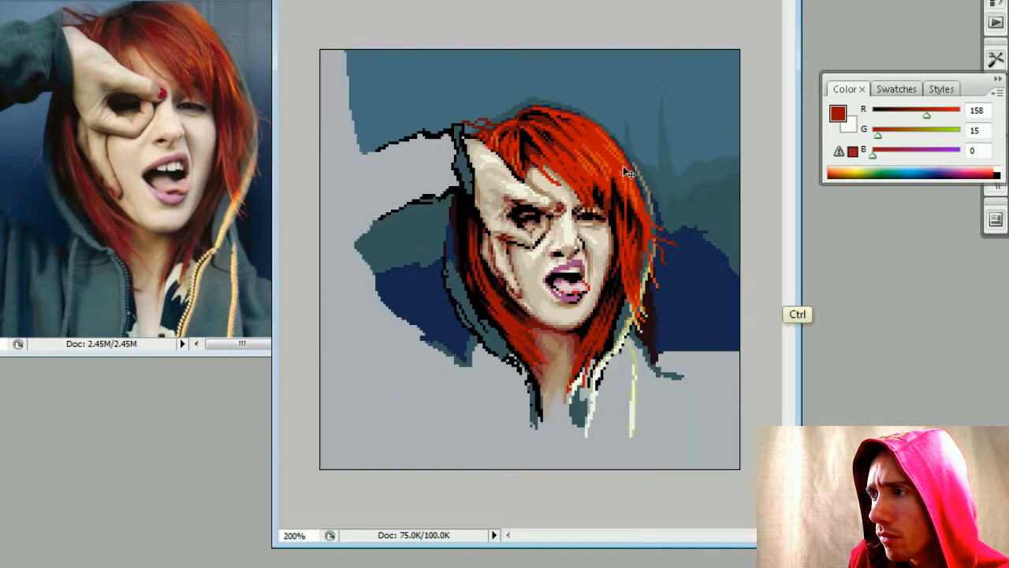
{"action": "key", "text": "ctrl+plus"}
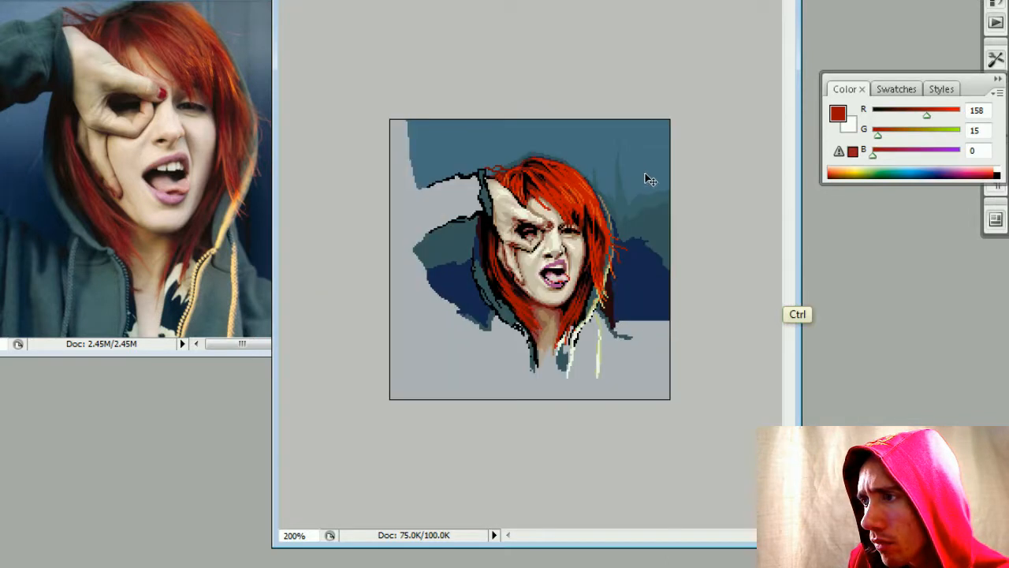
{"action": "key", "text": "ctrl+plus"}
{"action": "key", "text": "ctrl+plus"}
{"action": "key", "text": "ctrl+plus"}
{"action": "left_click_drag", "start_coordinate": [614, 98], "coordinate": [592, 177]}
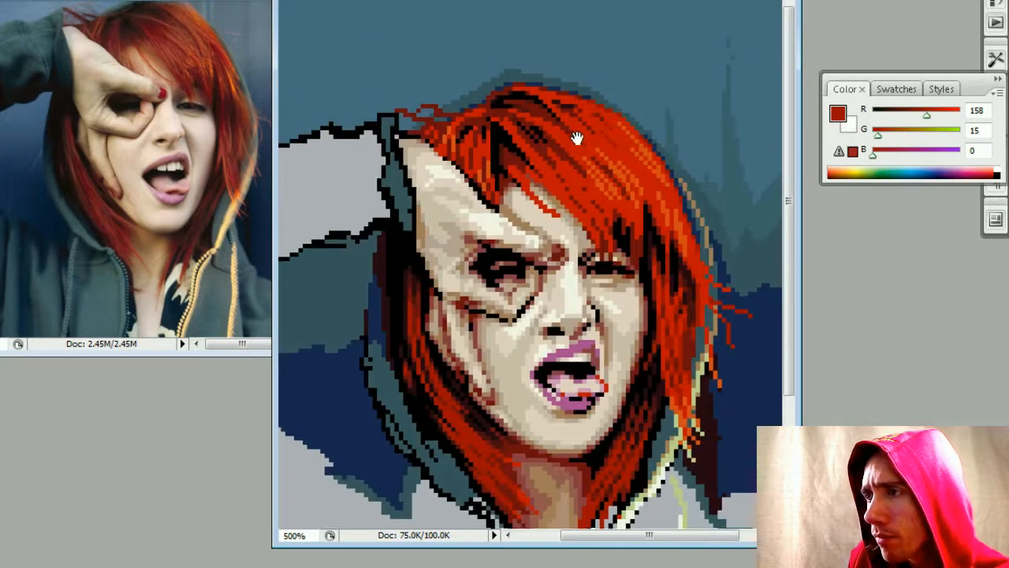
{"action": "key", "text": "shift"}
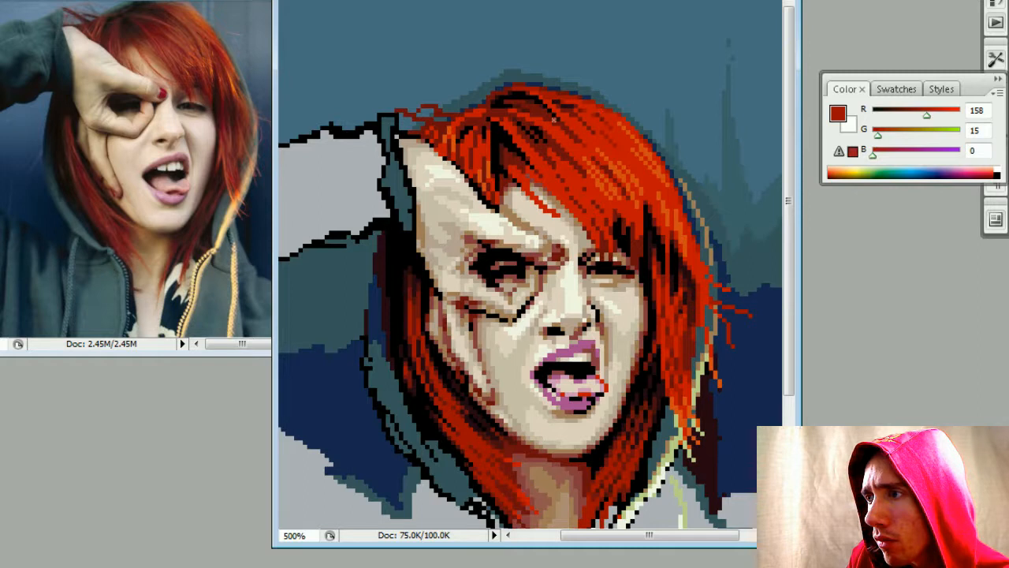
{"action": "key", "text": "shift"}
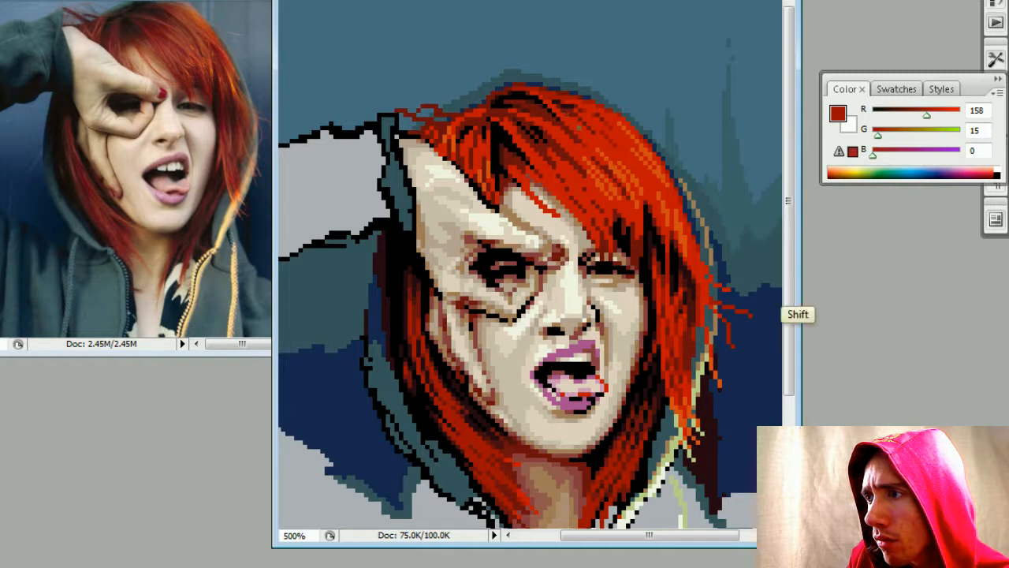
- Check the reworked hair against the whole portrait at zoom levels between 100% and 500%
{"action": "key", "text": "ctrl+minus"}
{"action": "key", "text": "ctrl+minus"}
{"action": "key", "text": "ctrl+minus"}
{"action": "key", "text": "ctrl+minus"}
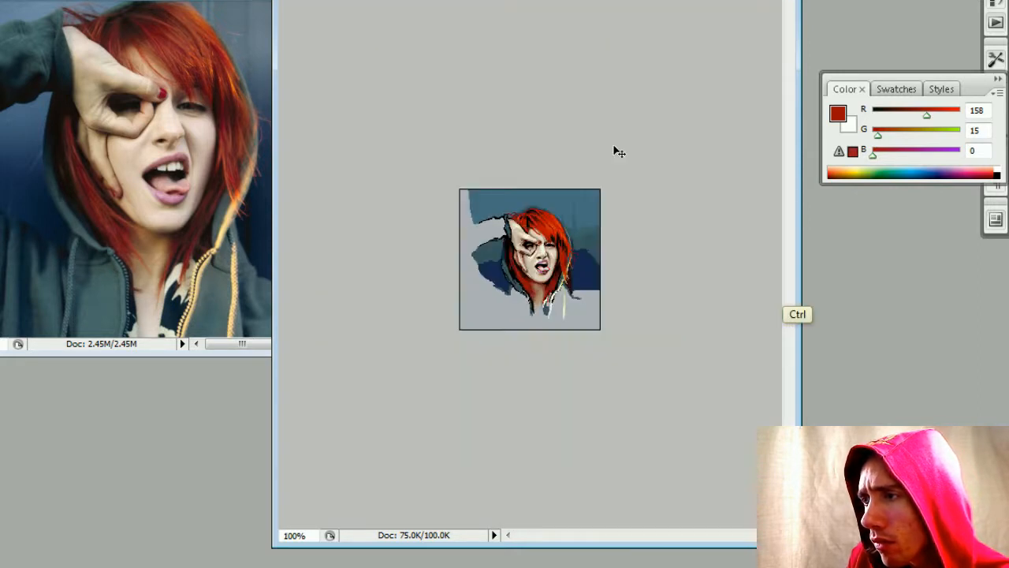
{"action": "key", "text": "ctrl+plus"}
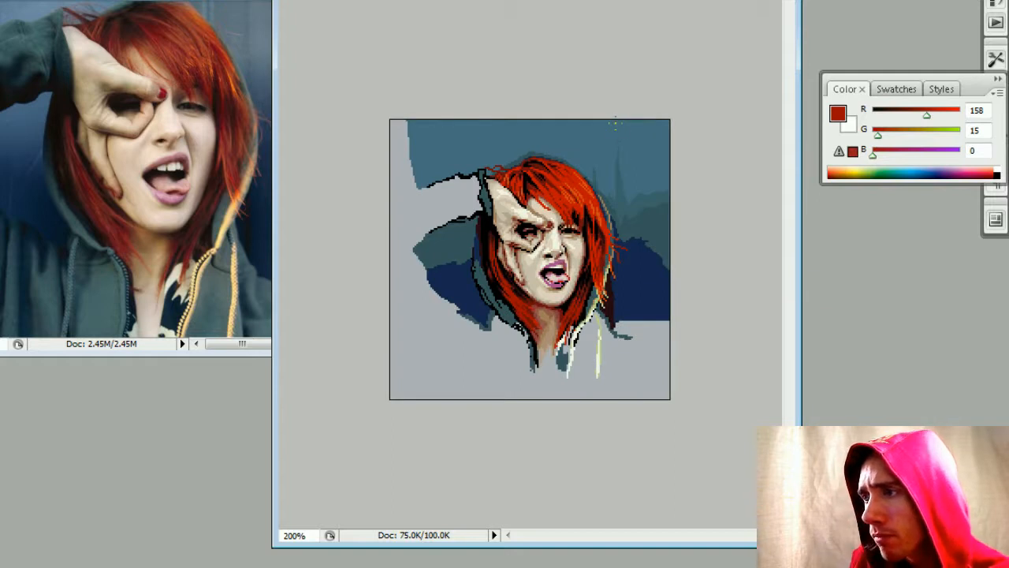
{"action": "key", "text": "ctrl+plus"}
{"action": "key", "text": "ctrl+plus"}
{"action": "key", "text": "ctrl+plus"}
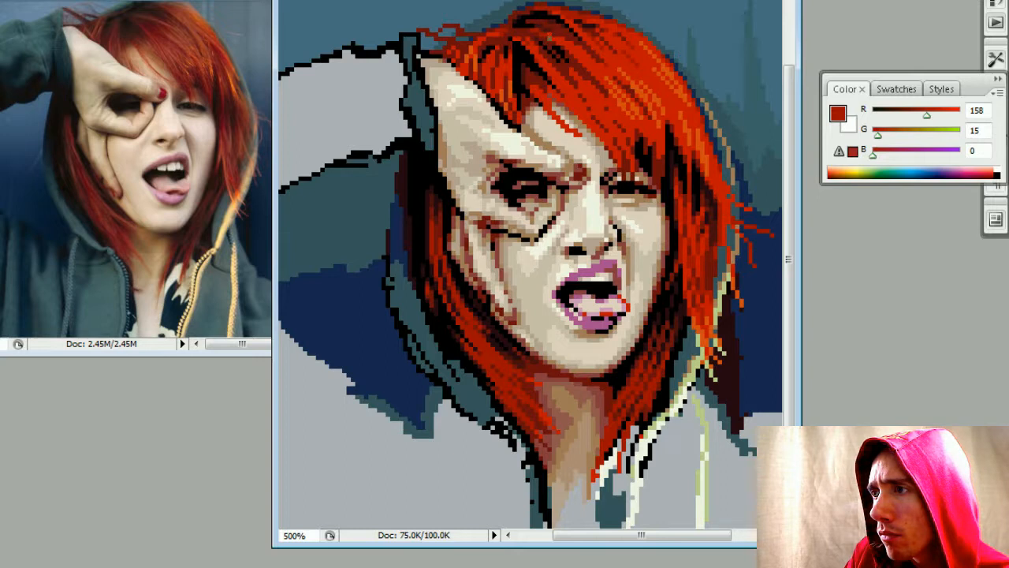
{"action": "key", "text": "ctrl+minus"}
{"action": "key", "text": "ctrl+minus"}
{"action": "key", "text": "ctrl+minus"}
{"action": "key", "text": "ctrl+minus"}
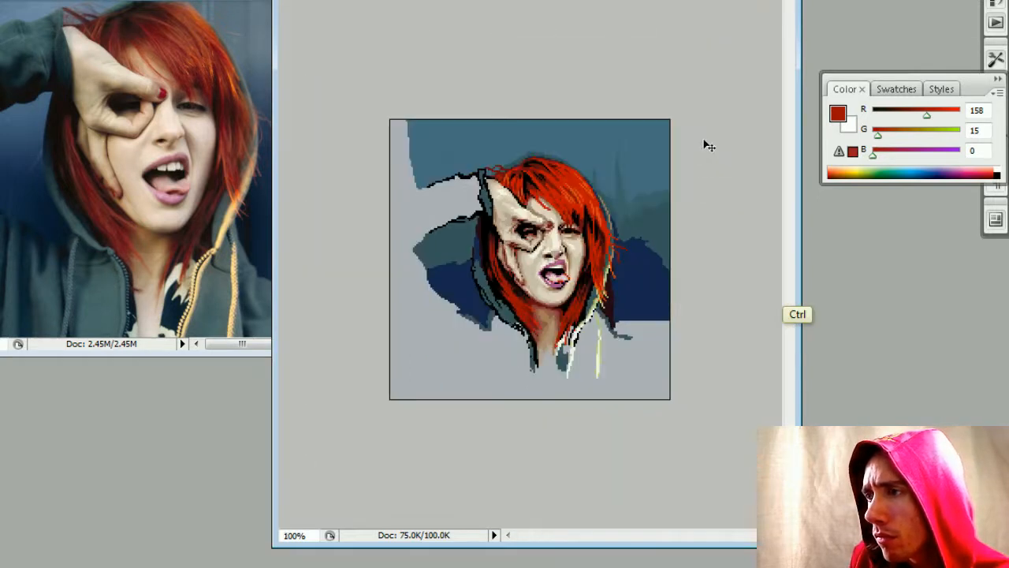
{"action": "key", "text": "ctrl+plus"}
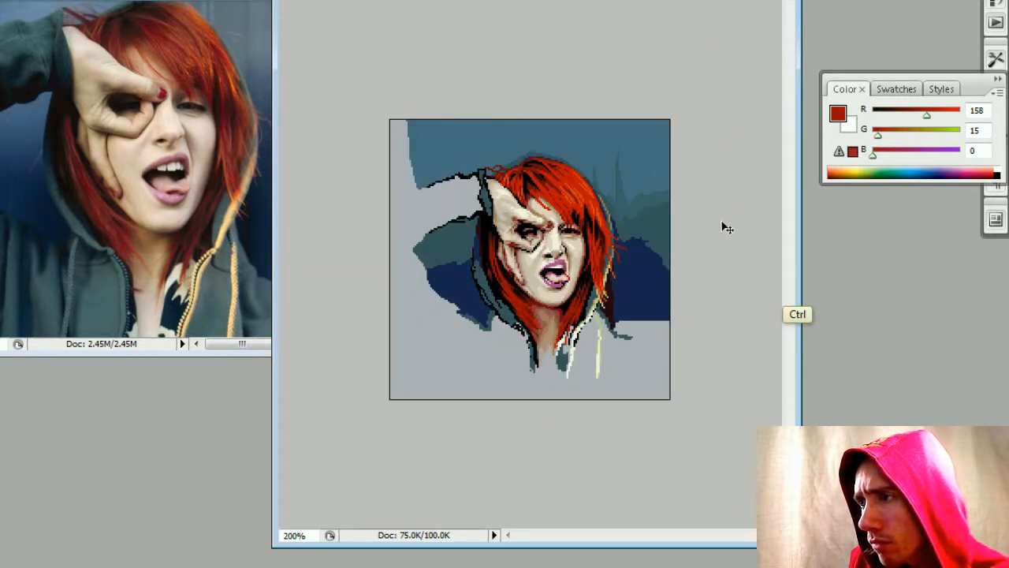
{"action": "key", "text": "ctrl+minus"}
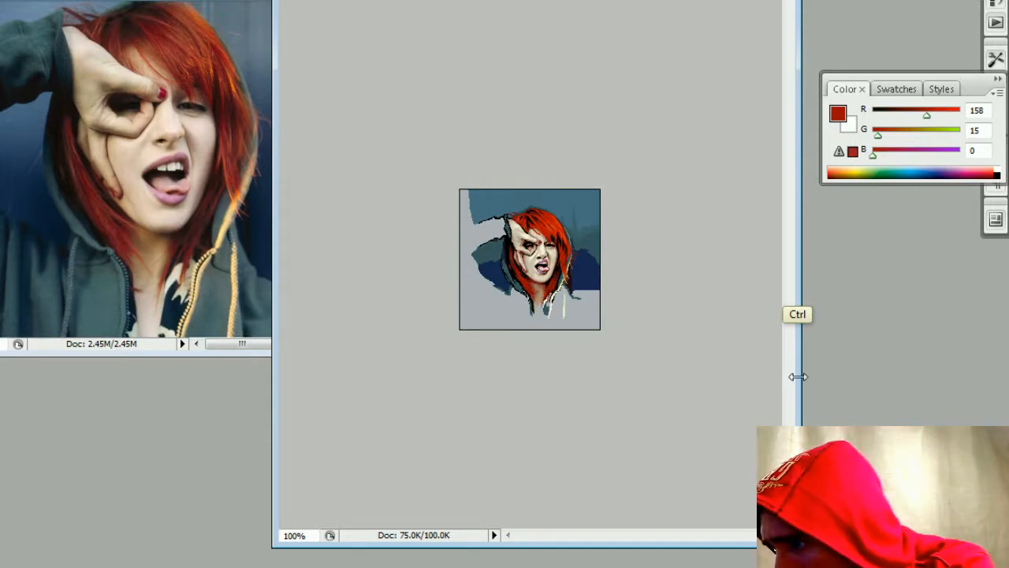
{"action": "key", "text": "ctrl+plus"}
{"action": "key", "text": "ctrl+plus"}
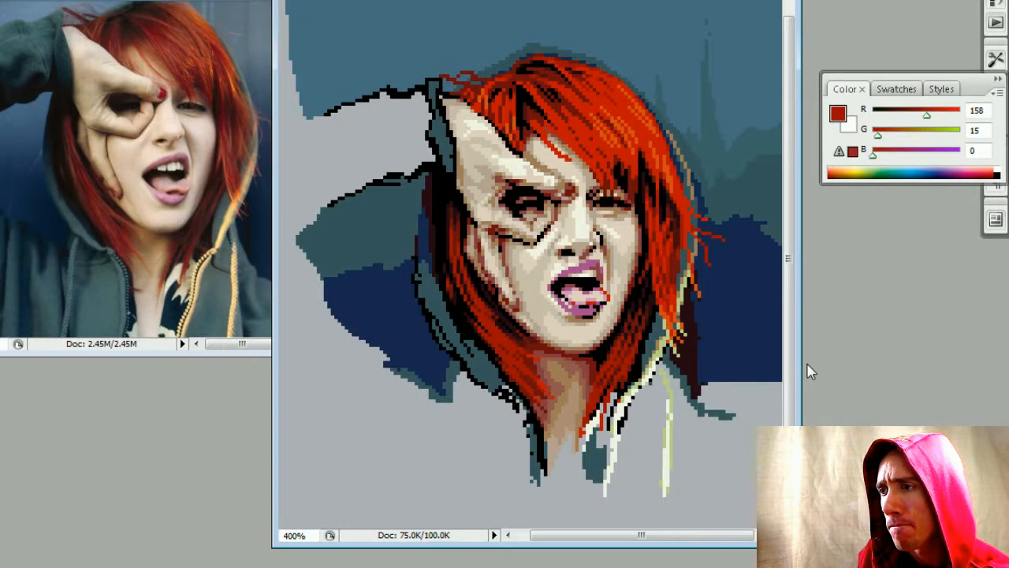
{"action": "key", "text": "ctrl"}
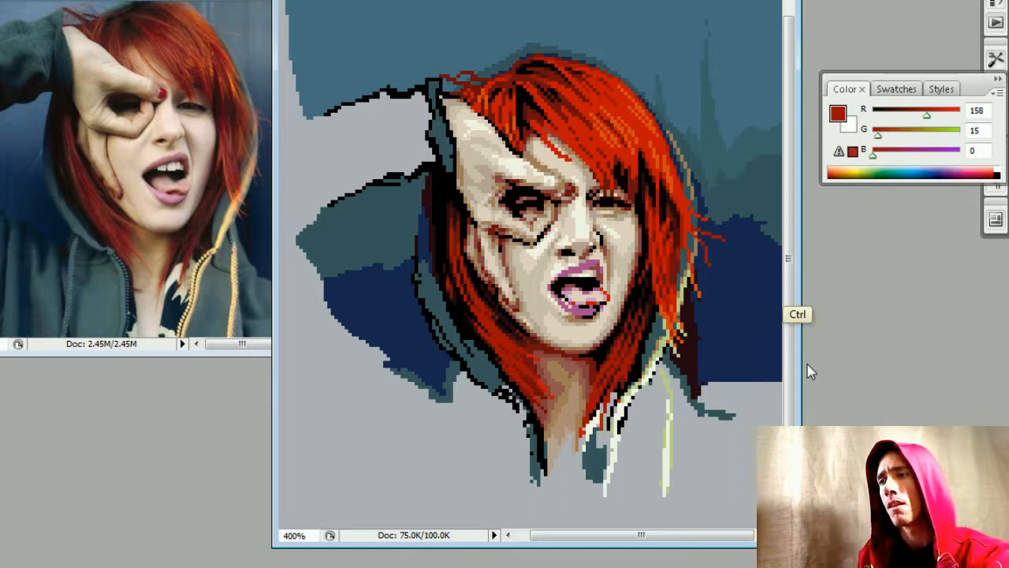